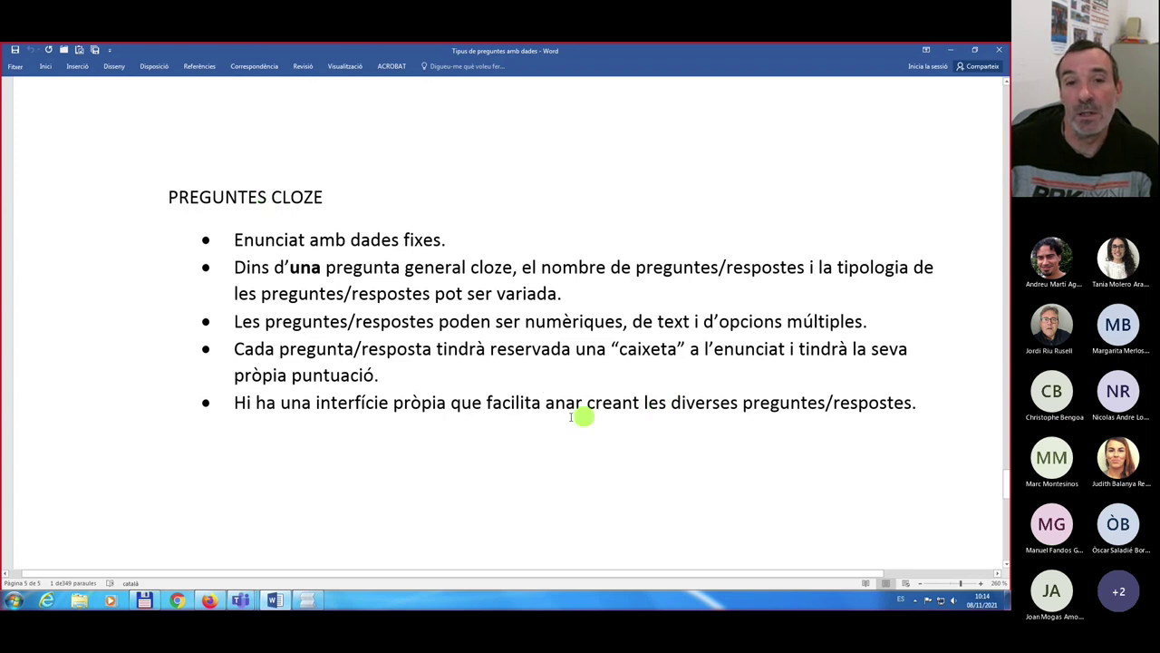
scroll(558, 410, down, 3)
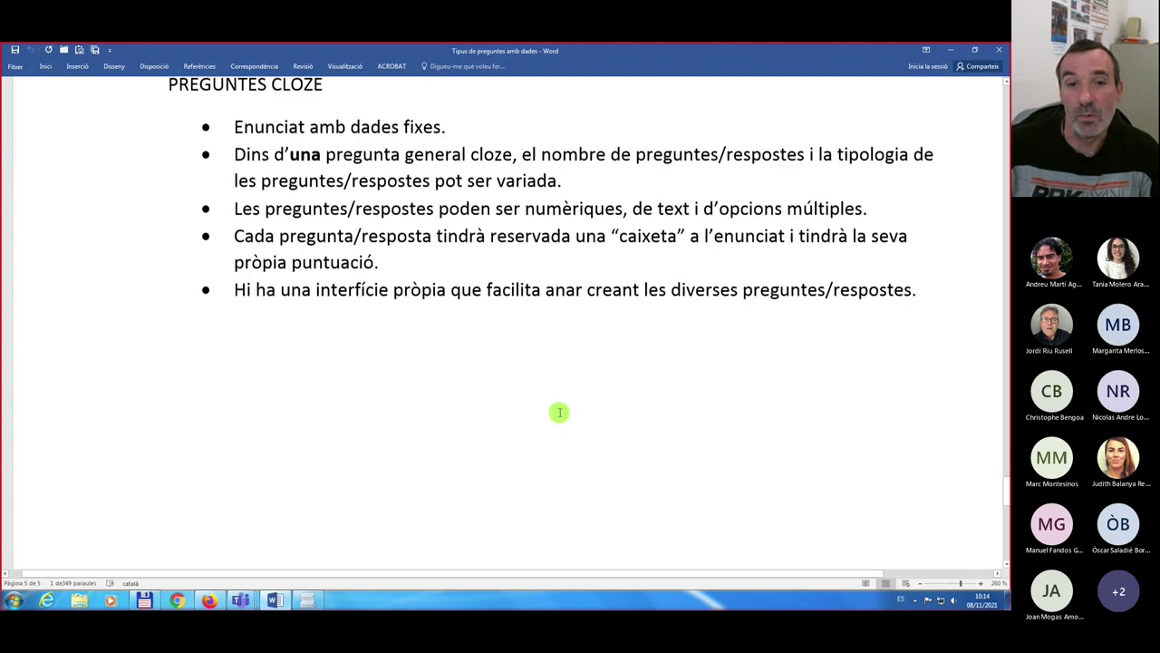
scroll(557, 409, up, 2)
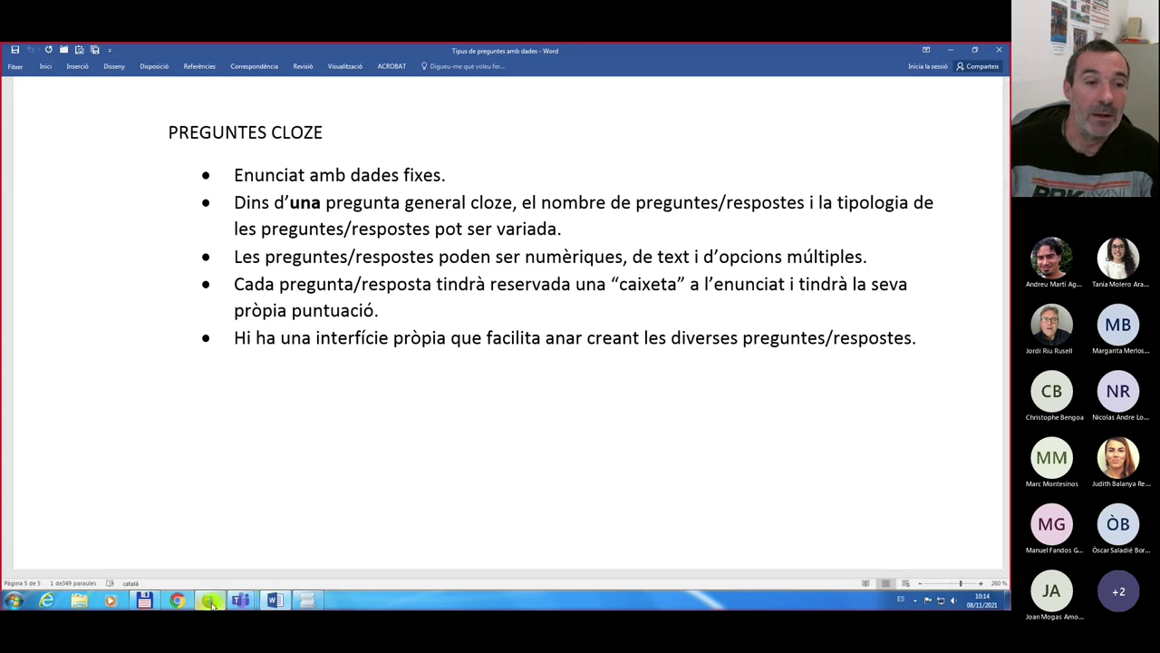
- Switch to Firefox and open the question list of the course's question bank from the full course administration page
mouse_move(212, 605)
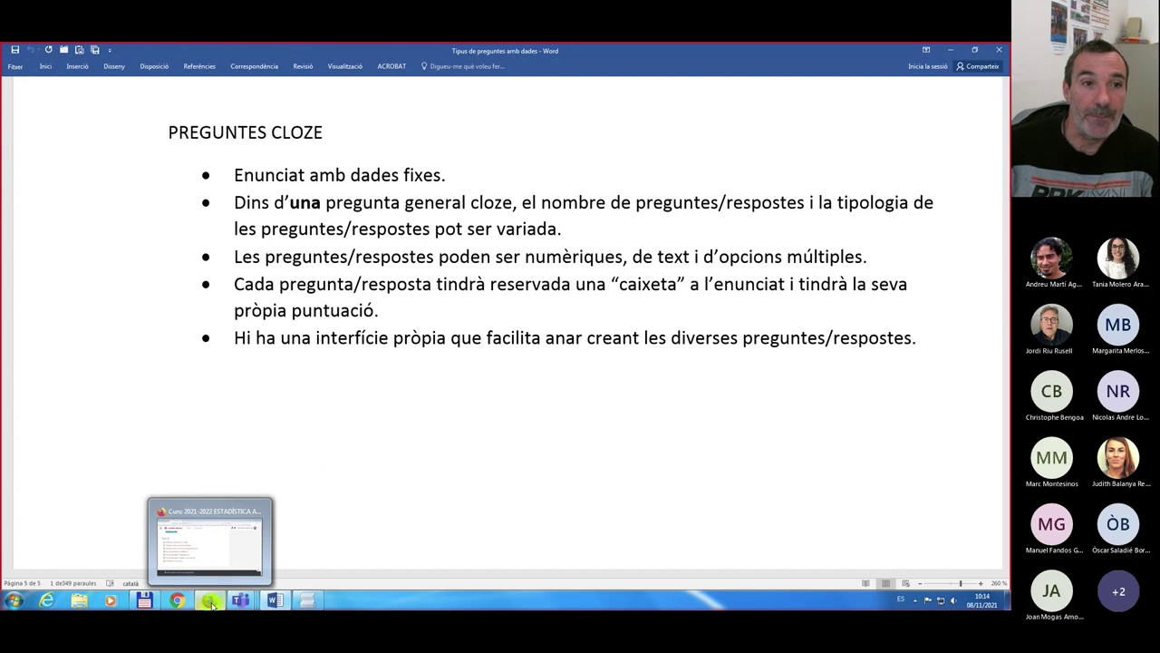
click(211, 602)
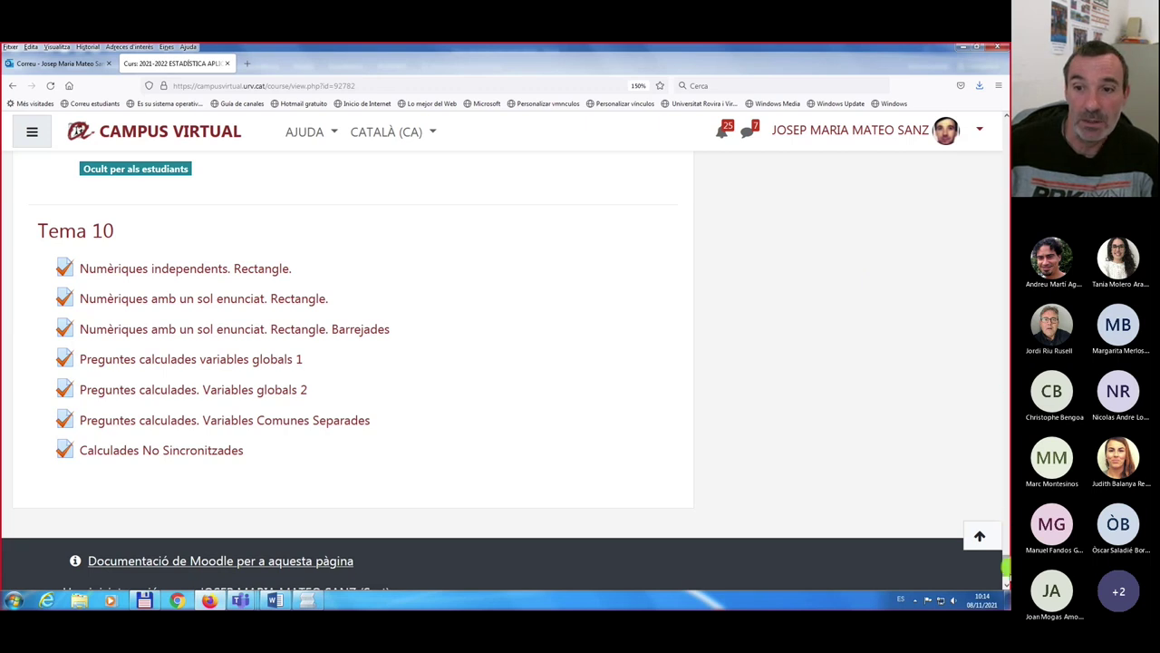
drag(1004, 571, 1006, 125)
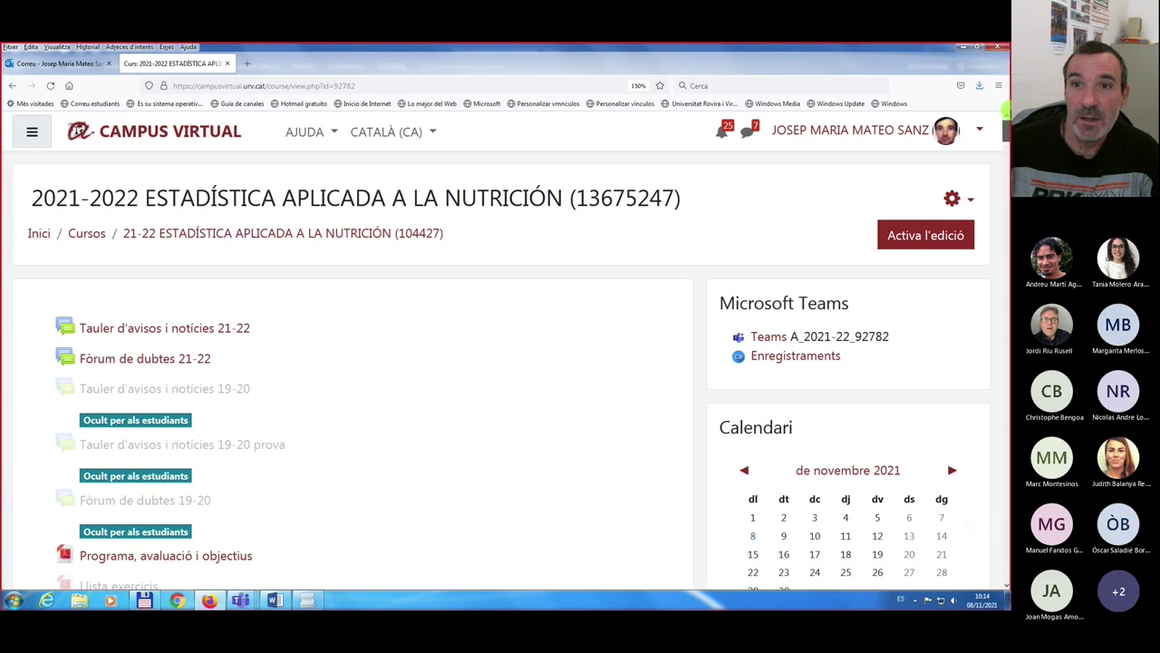
click(971, 201)
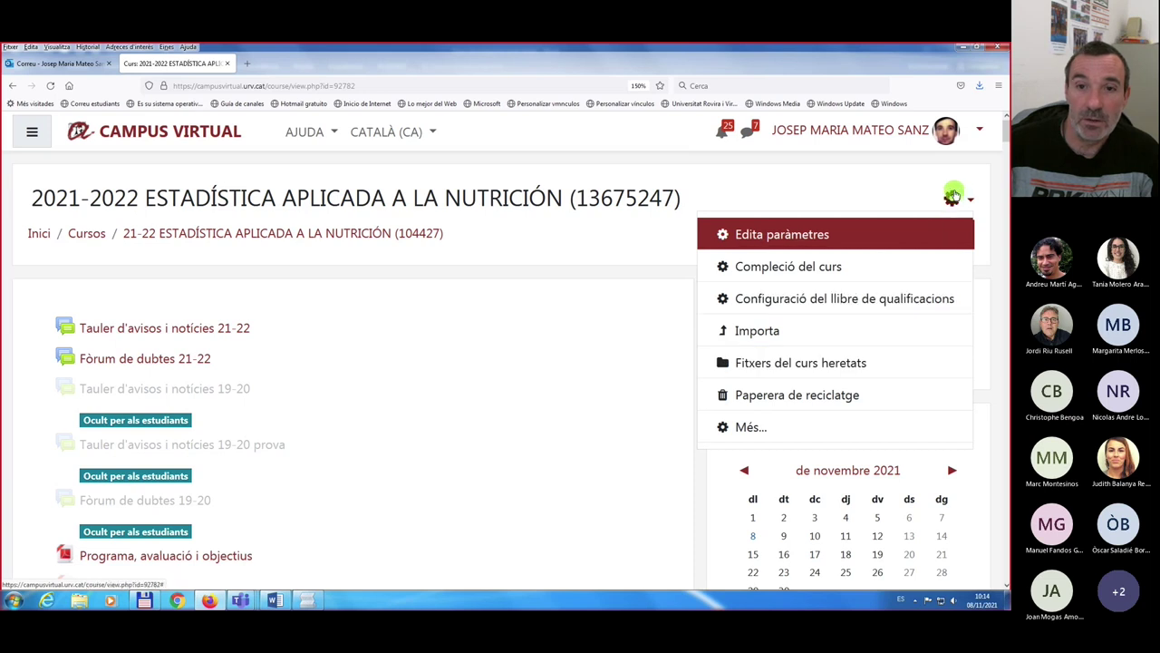
click(748, 431)
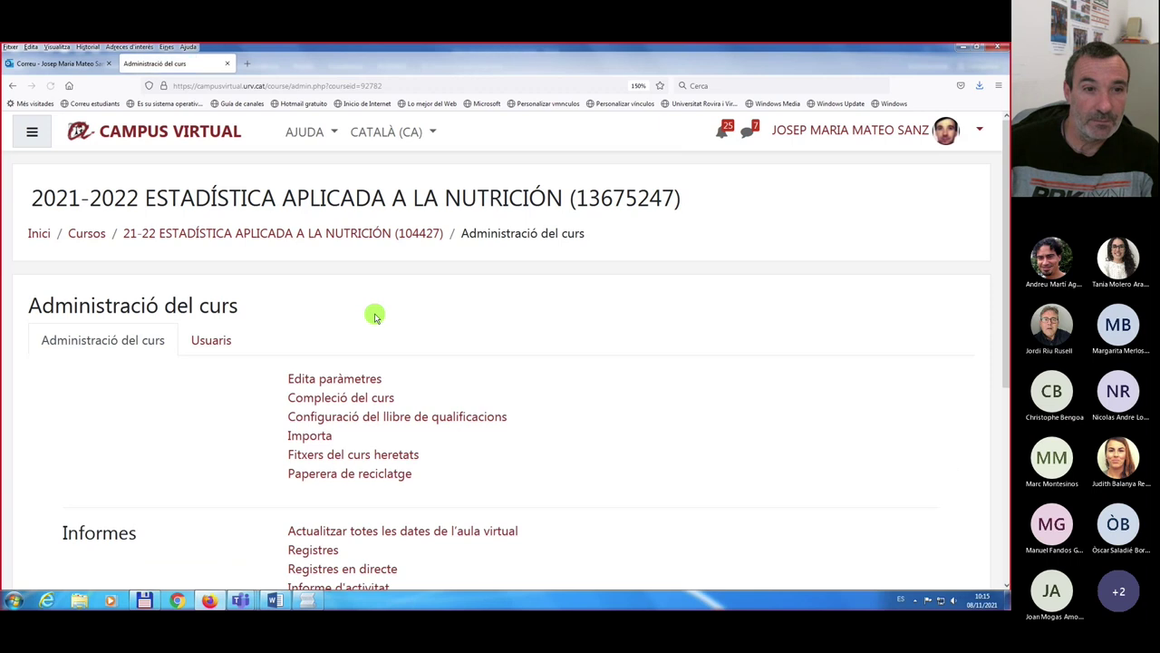
scroll(375, 316, down, 3)
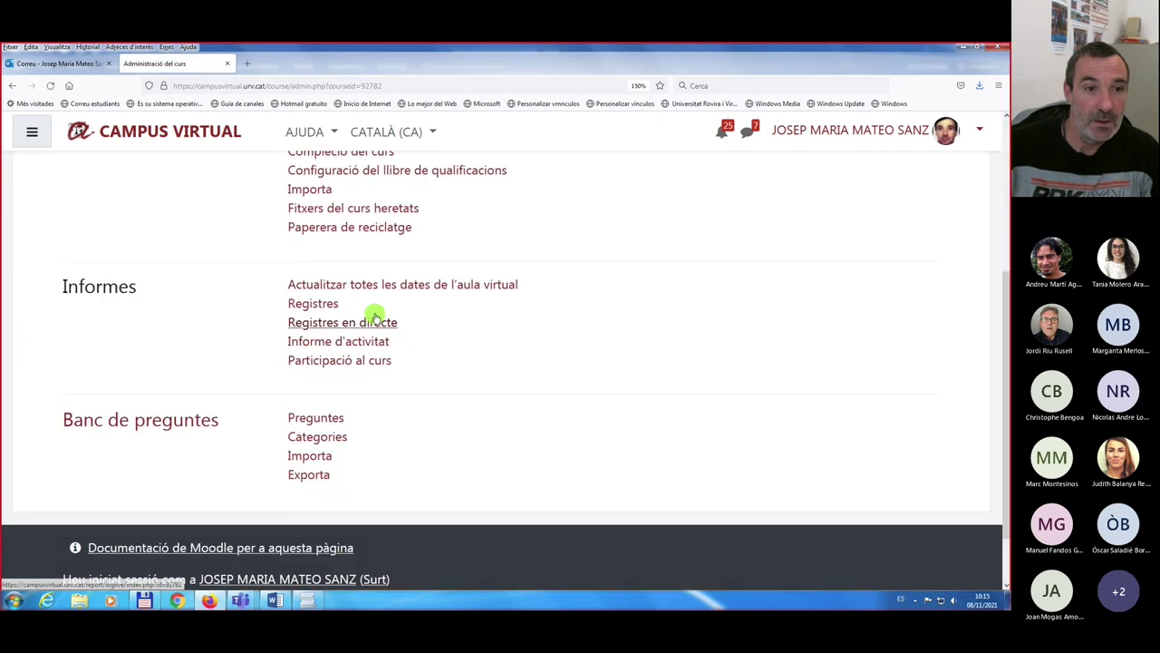
scroll(270, 316, down, 1)
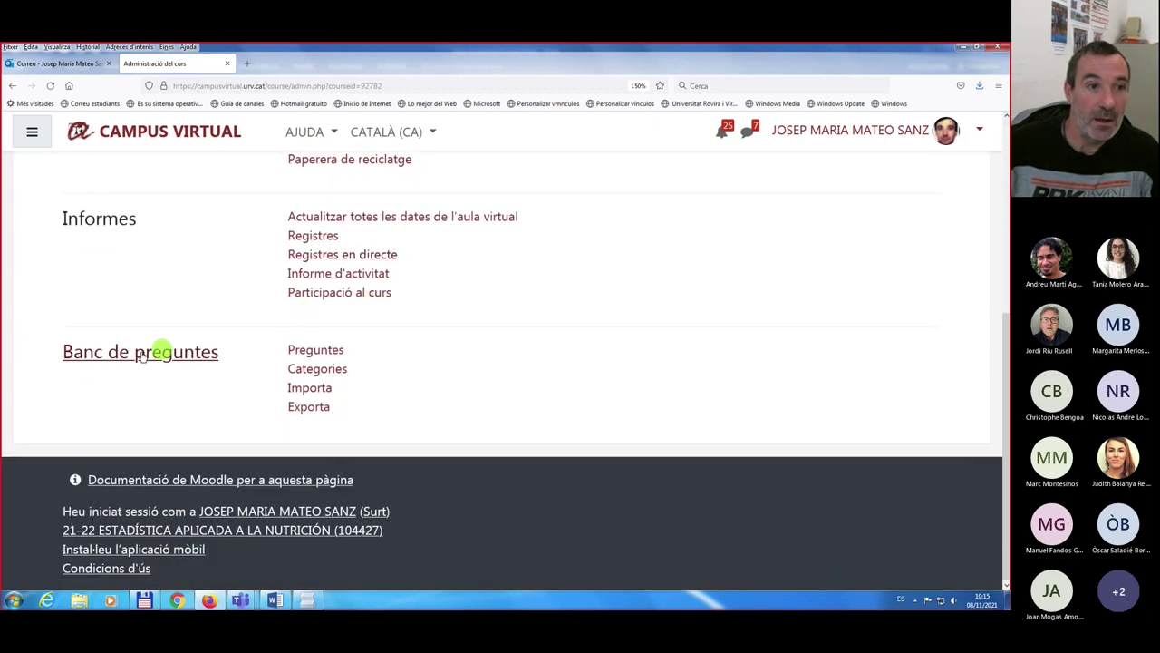
click(315, 352)
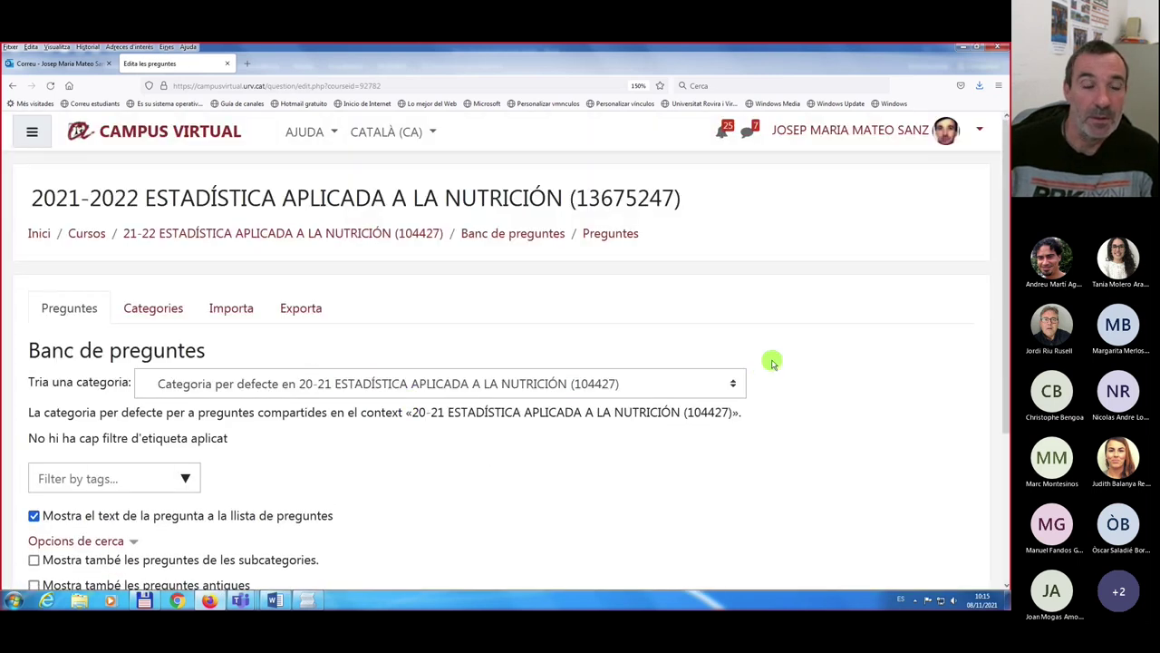
- Choose Crea Preguntes Webinari as the question bank category
scroll(771, 360, down, 2)
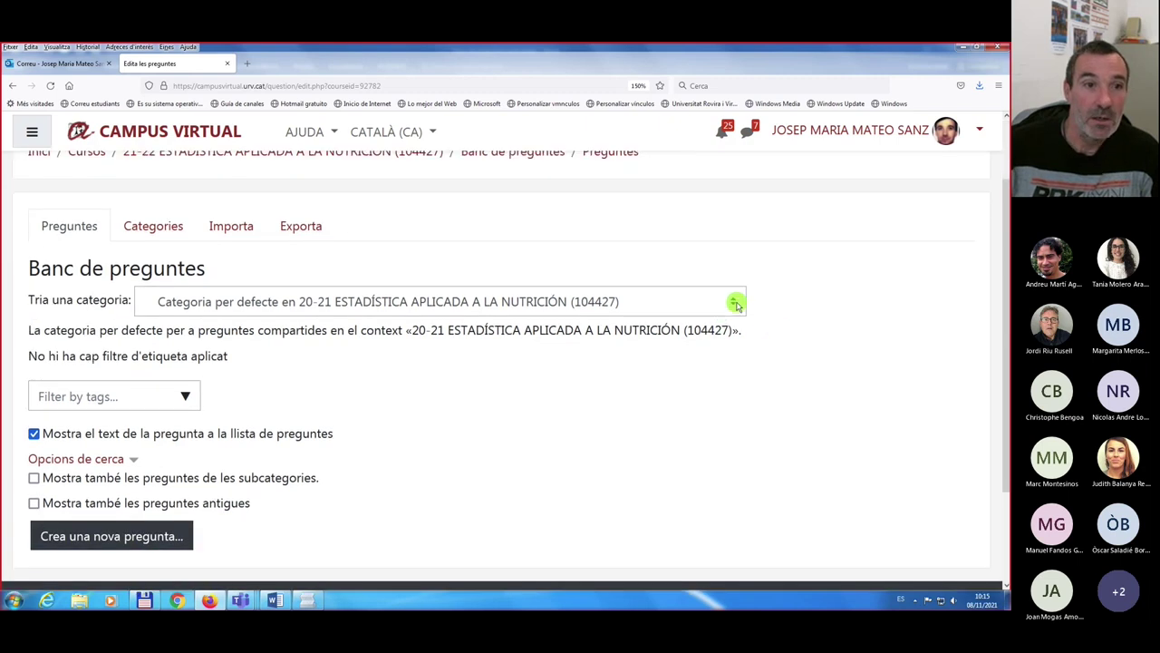
click(732, 301)
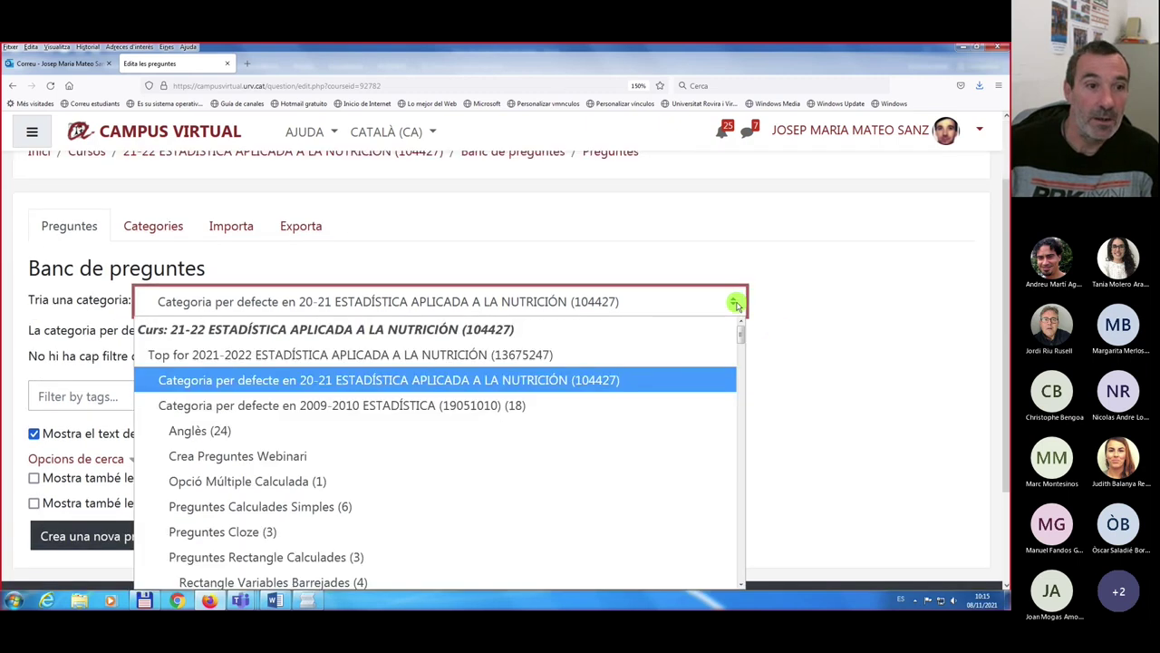
click(239, 459)
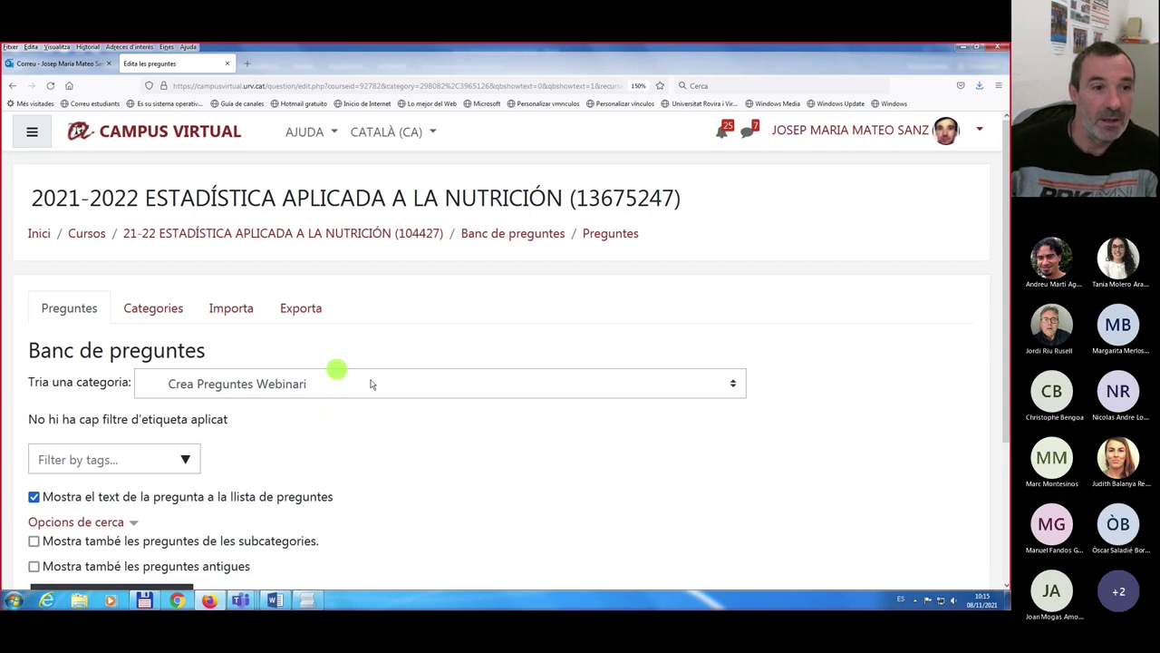
- Start a new question of type Numèrica in the selected category
scroll(390, 397, down, 3)
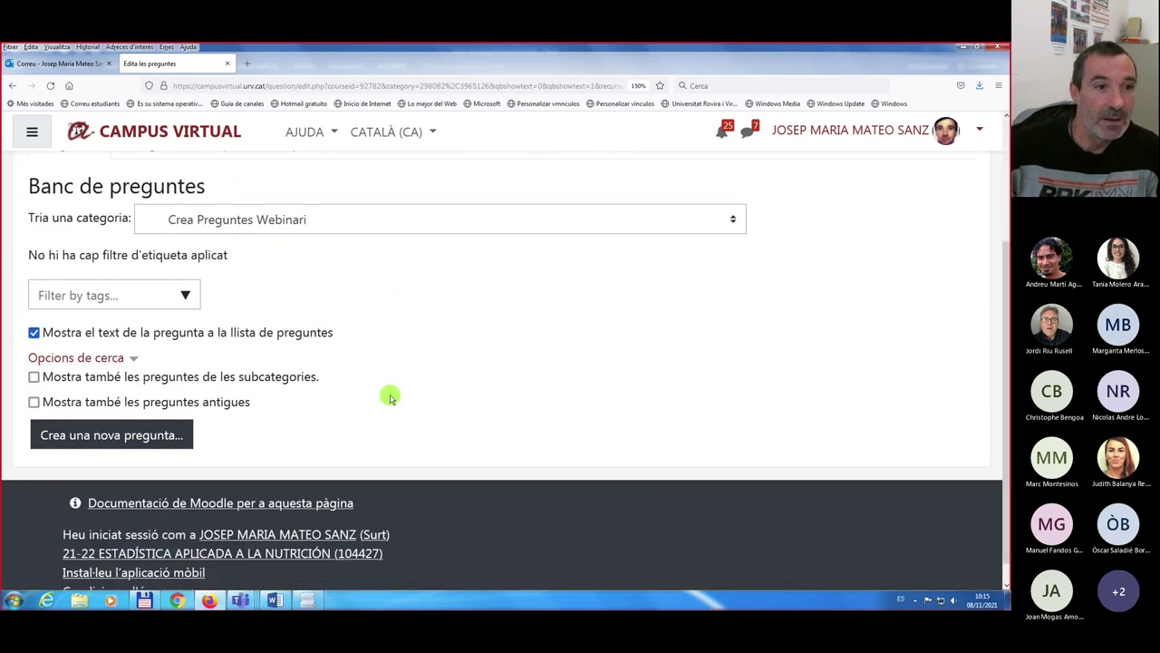
scroll(390, 397, up, 2)
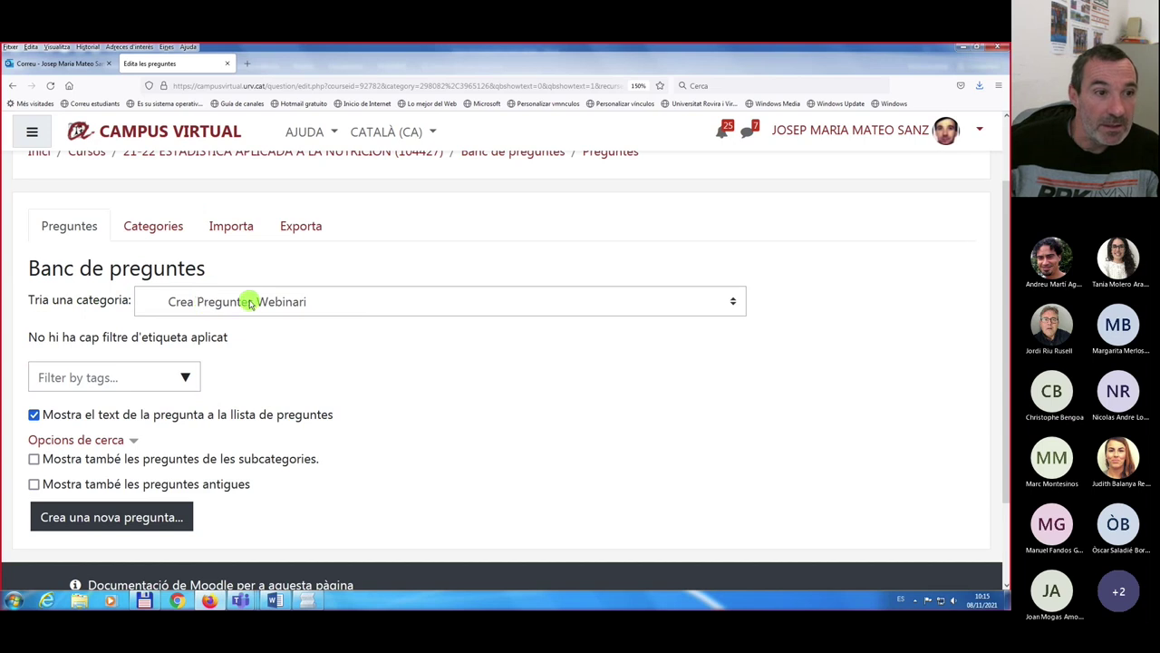
click(88, 522)
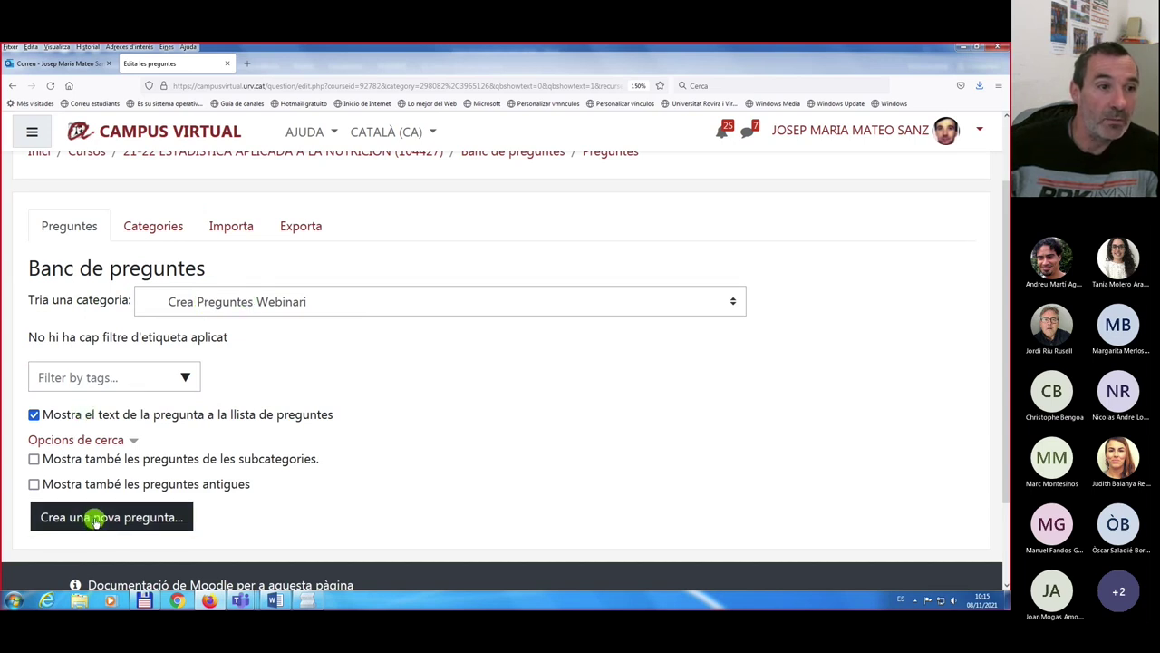
click(95, 522)
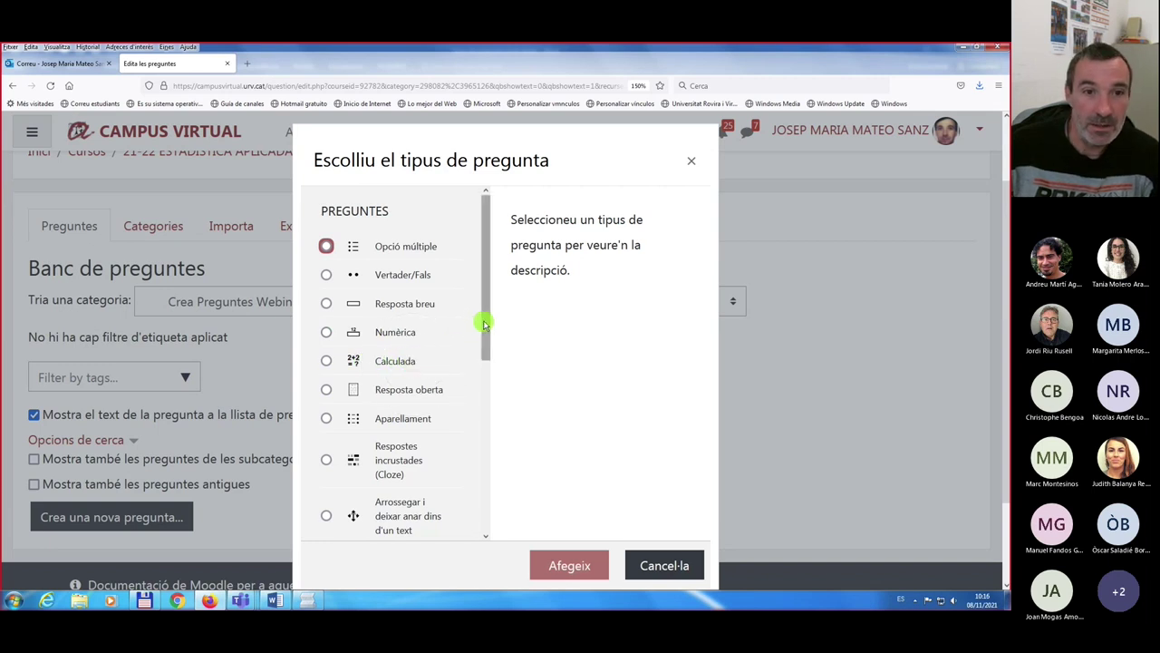
drag(485, 331, 478, 485)
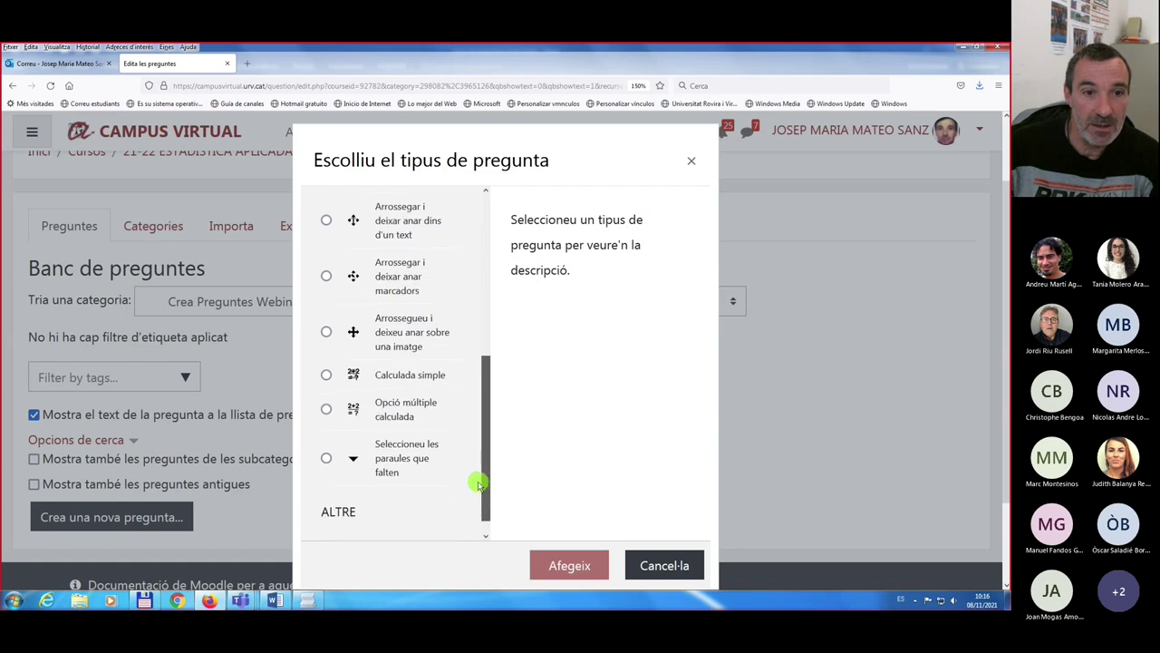
click(384, 376)
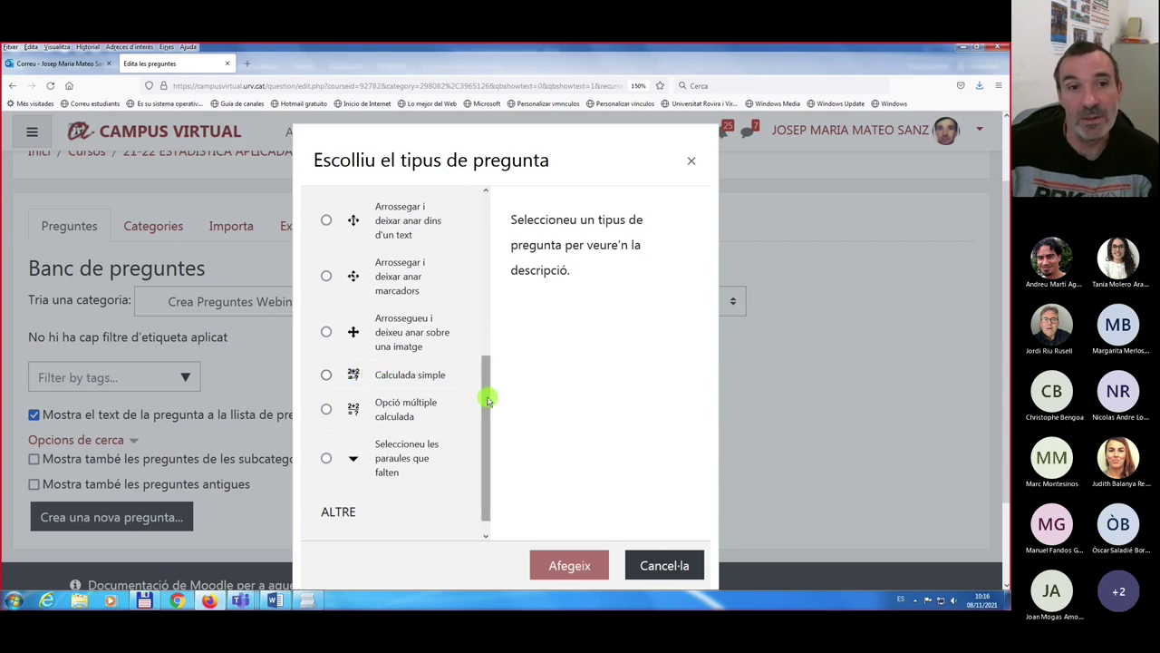
drag(487, 399, 483, 275)
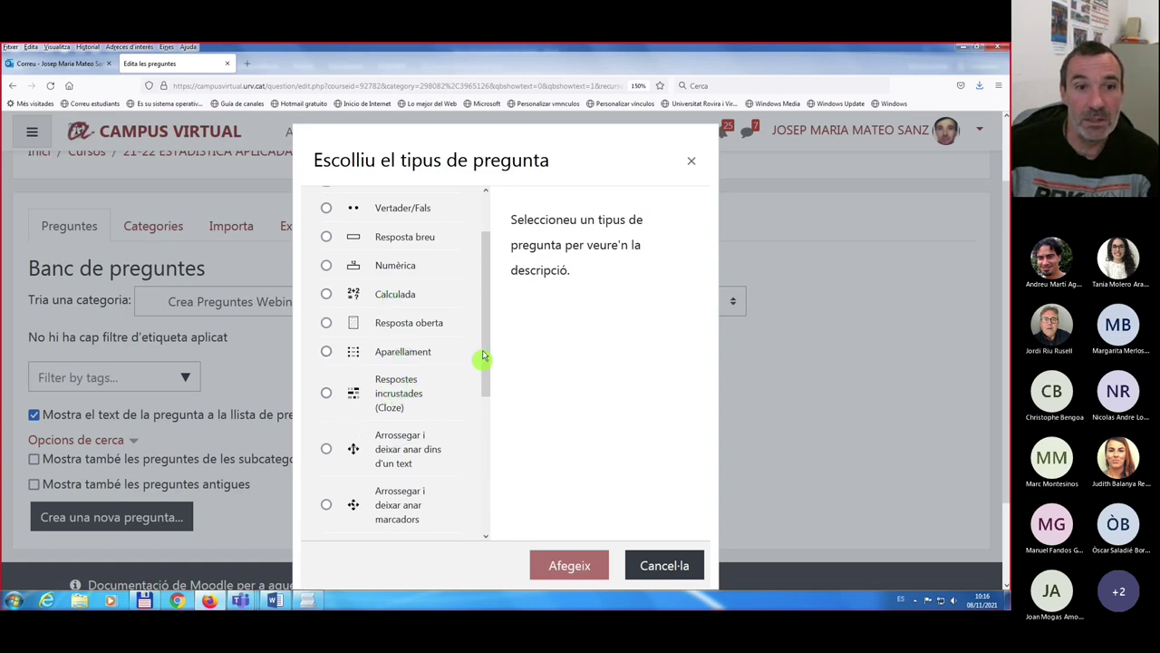
drag(483, 335, 481, 441)
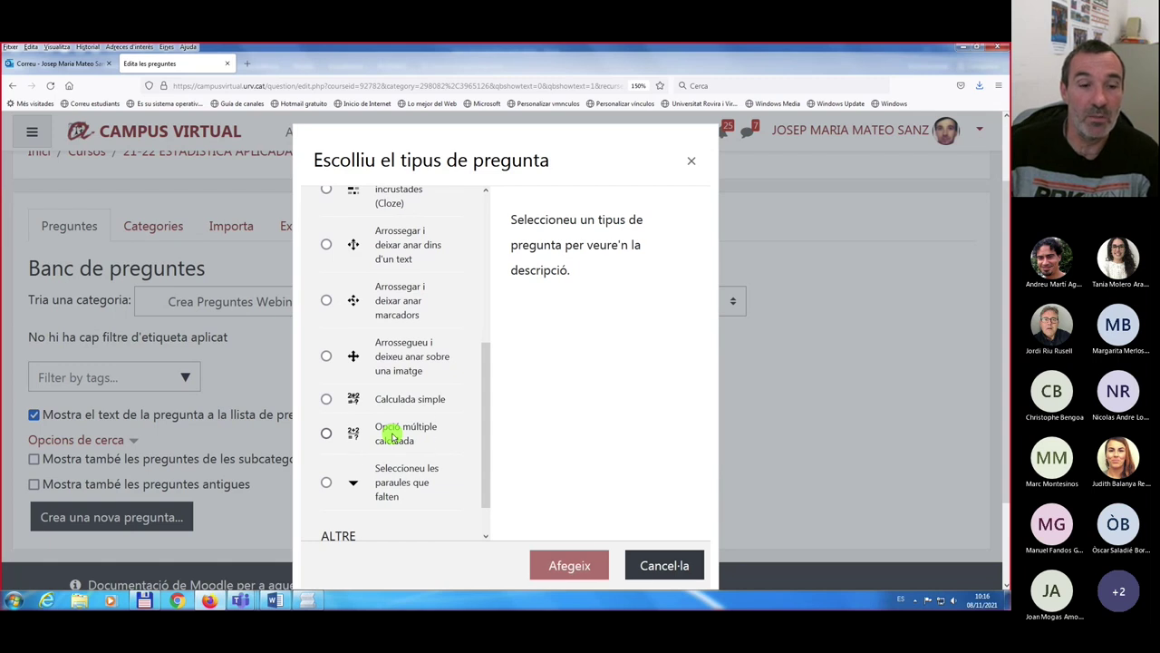
drag(481, 393, 484, 262)
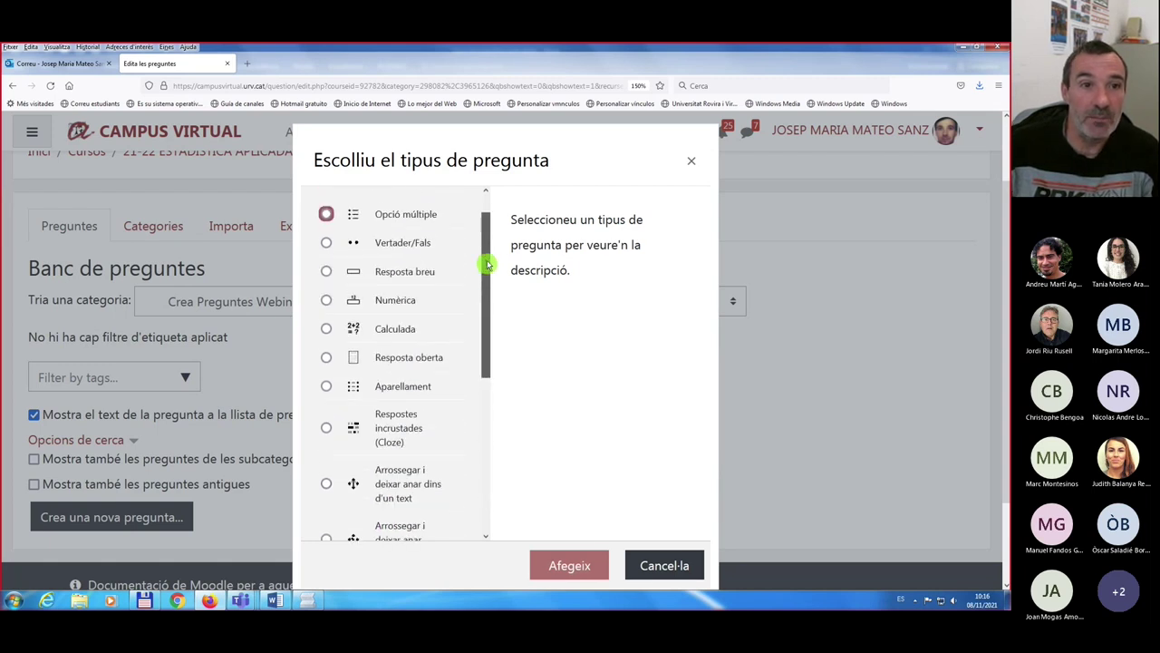
click(326, 311)
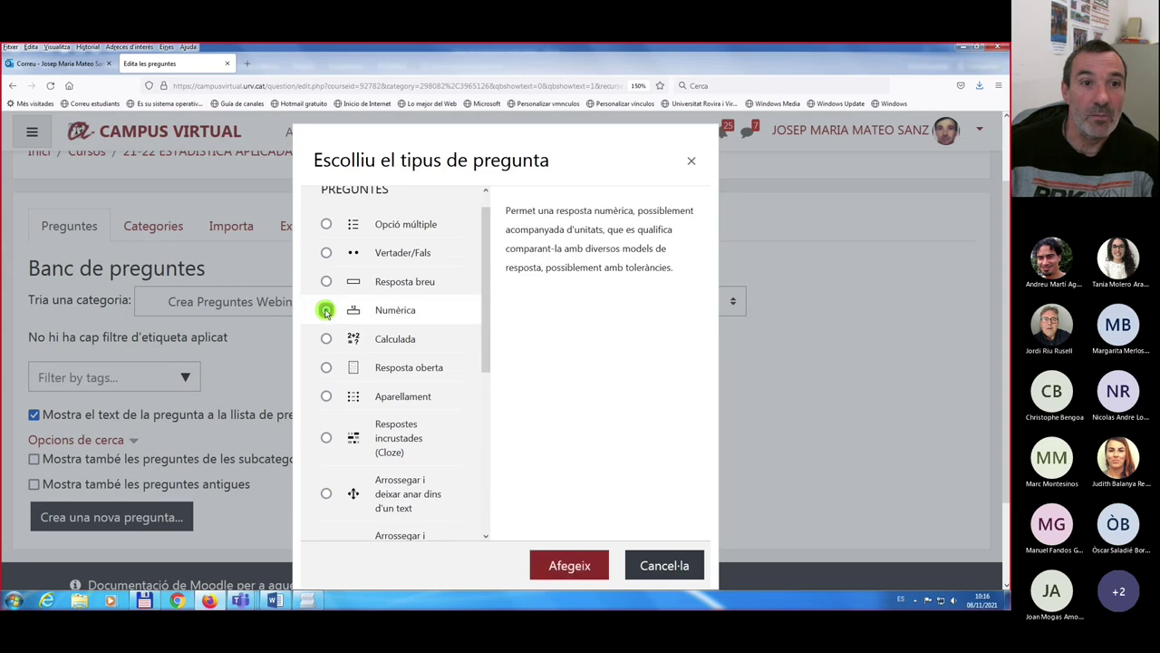
click(569, 565)
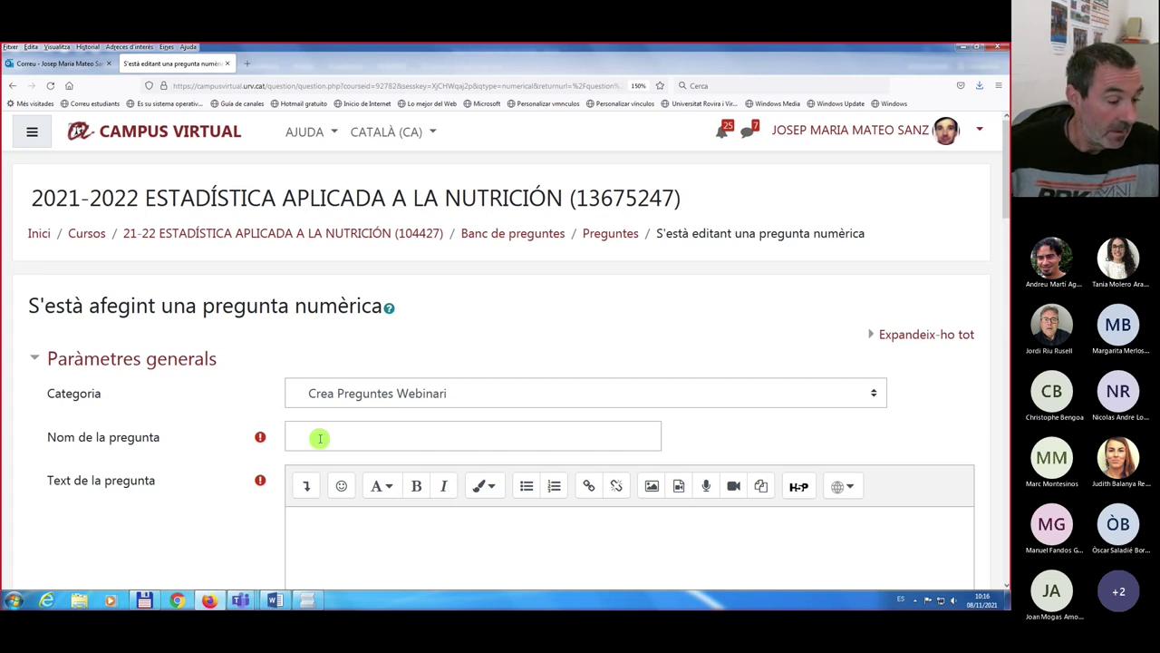
- Name the question "Numèrica. Rectangle. Àrea."
click(319, 439)
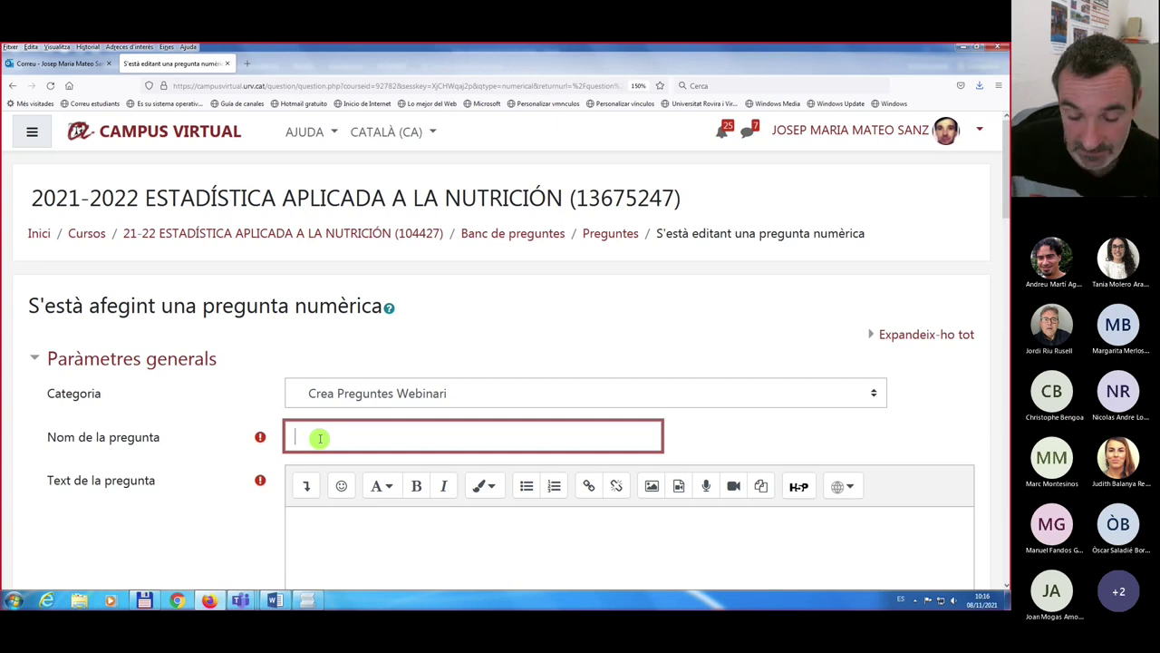
text(Numeric)
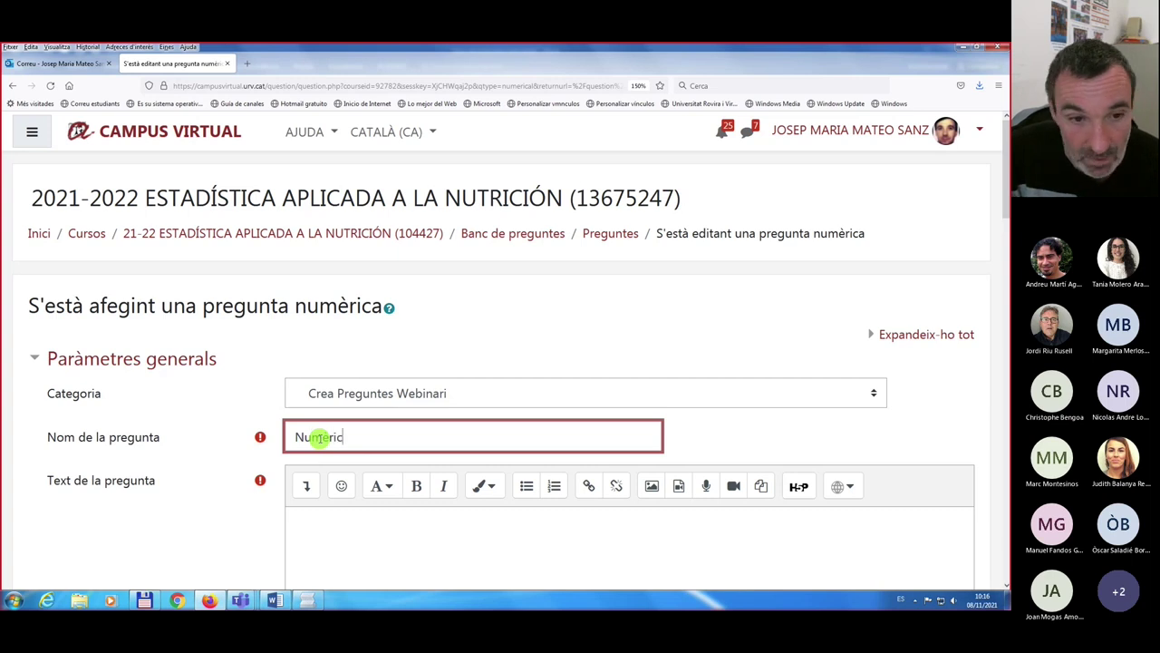
text(a.)
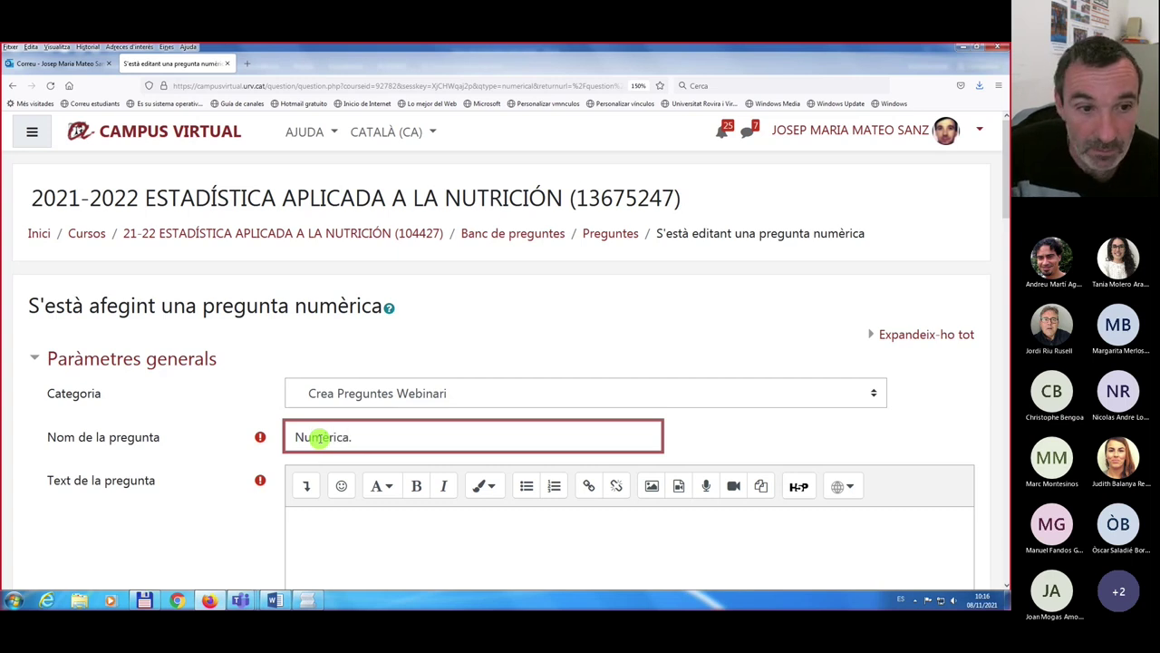
text( Recxta)
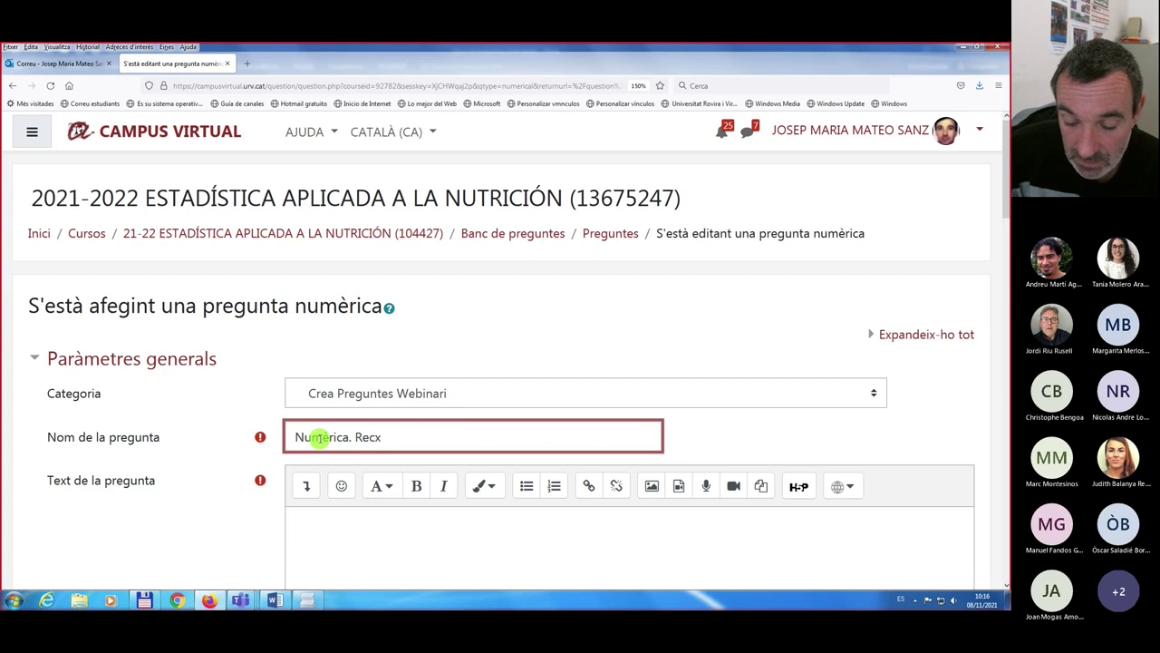
key(BackSpace)
key(BackSpace)
key(BackSpace)
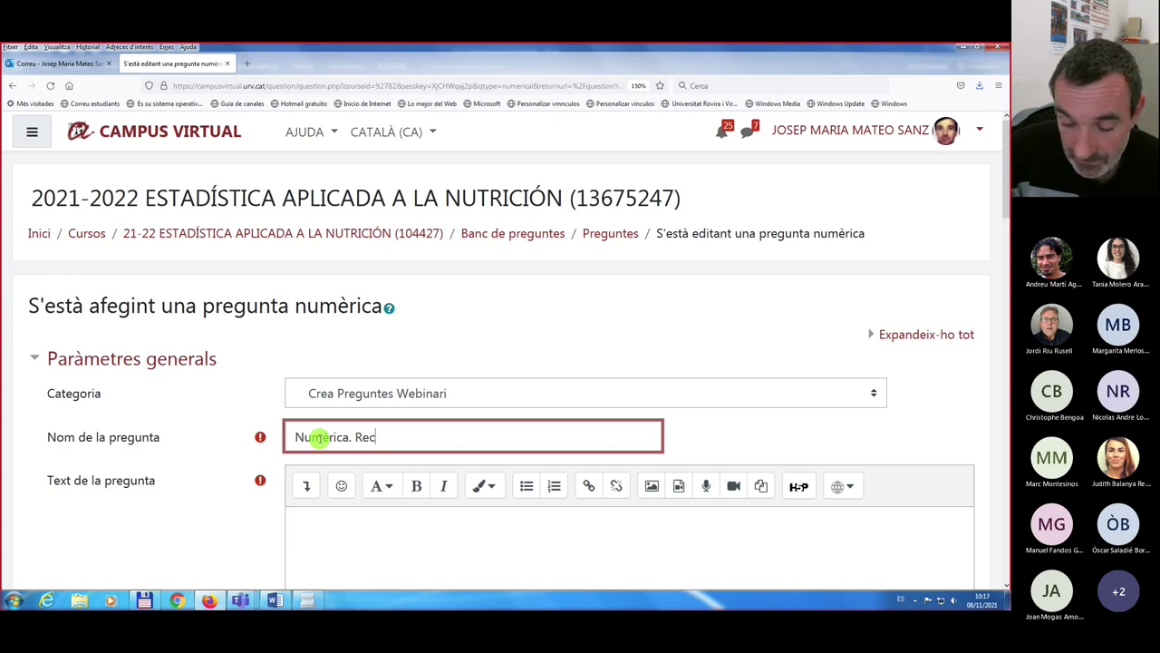
text(tangle)
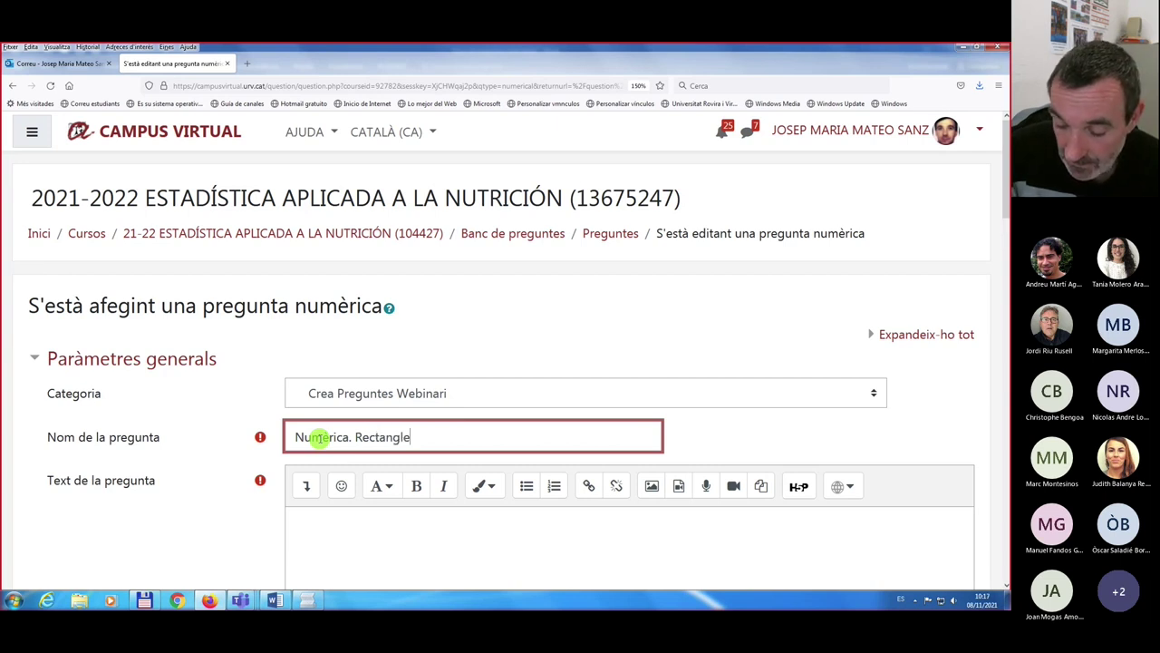
text(. à)
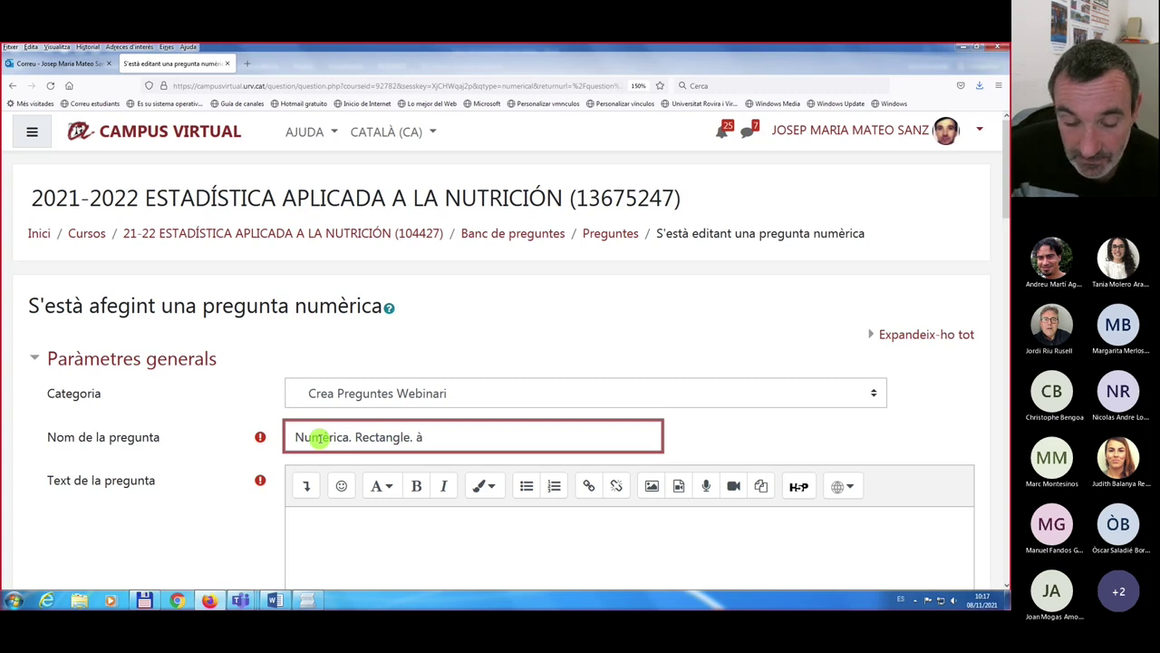
key(BackSpace)
text(Àrea)
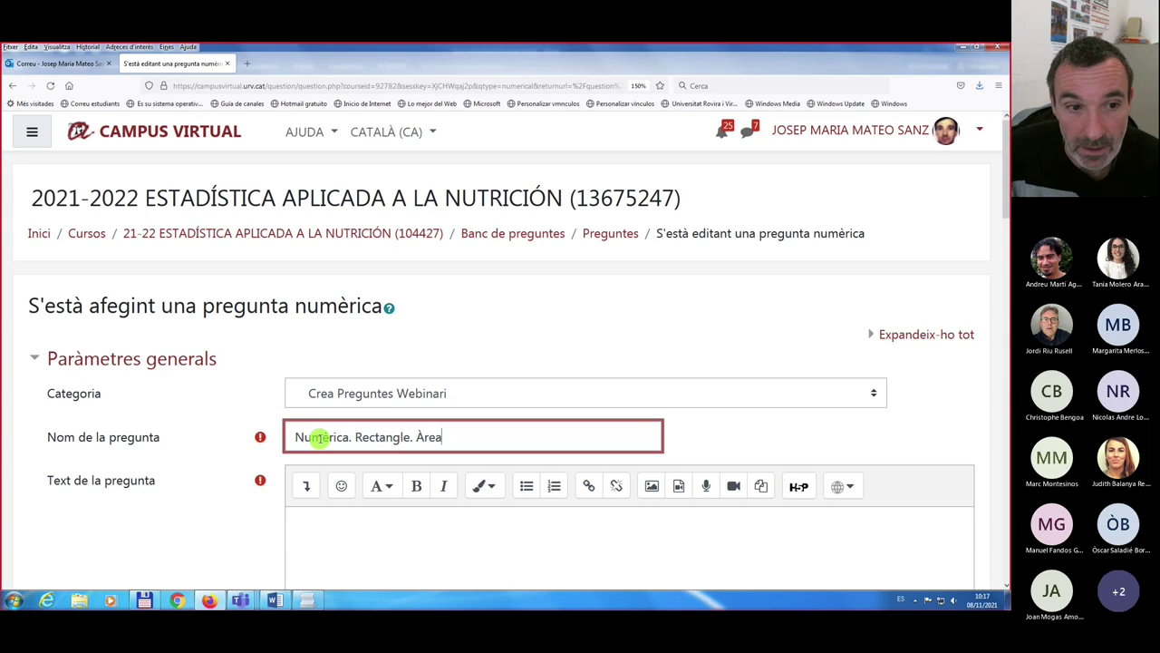
click(322, 437)
key(BackSpace)
text(è)
- Switch to Preguntes_Webinari.txt in Lister and copy the statement "Tenim un rectangle de base 3 cm i alçada 4 cm, quina és la seva àrea?"
scroll(378, 438, down, 3)
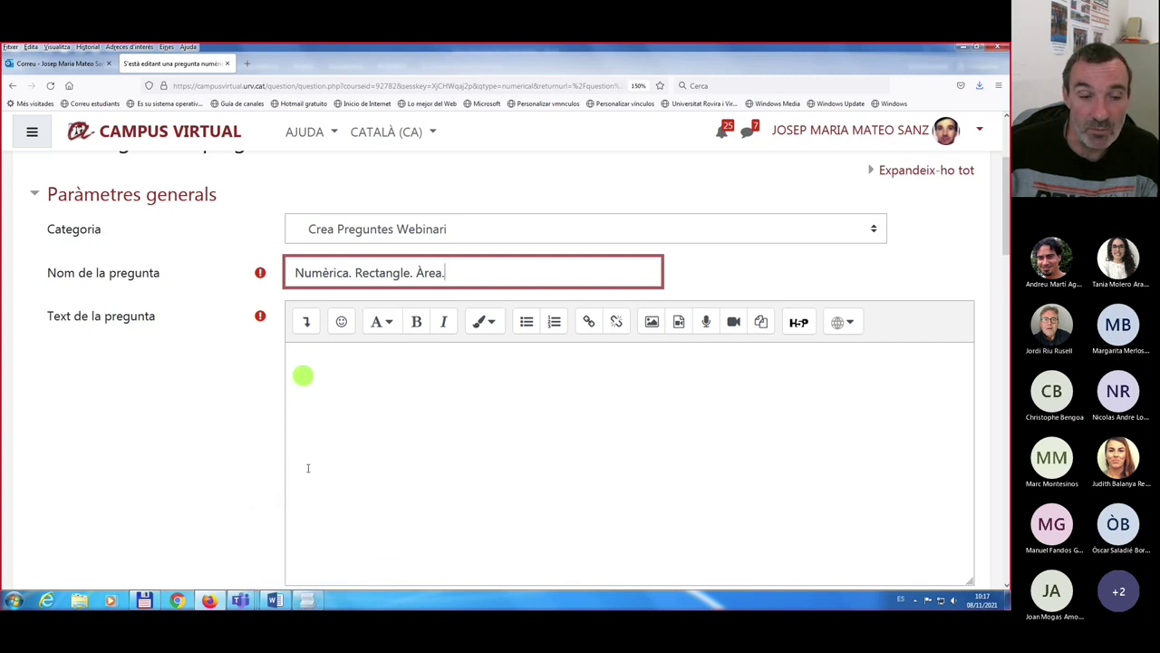
click(308, 600)
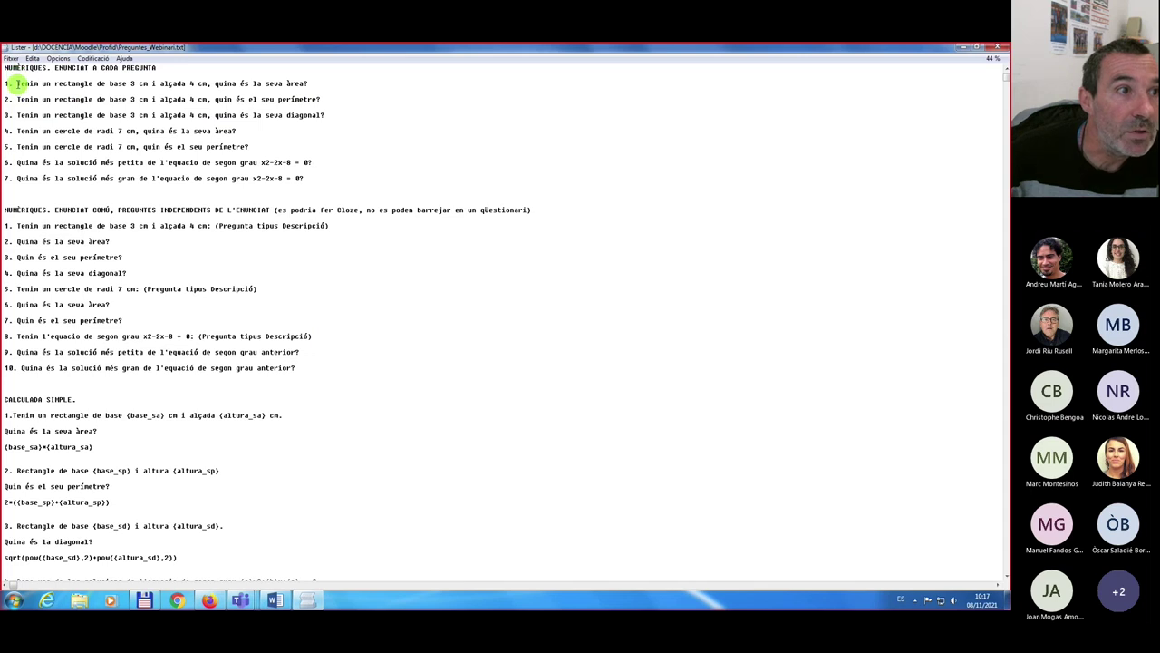
drag(16, 83, 314, 84)
key(ctrl+c)
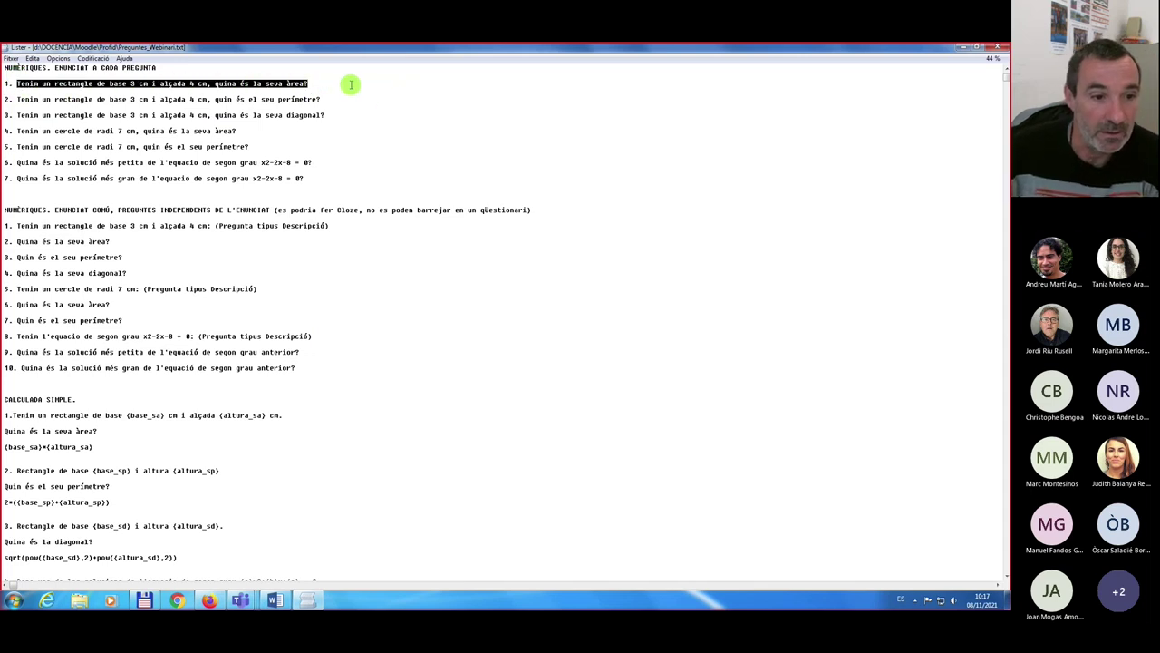
- Switch back to the Campus Virtual page in Firefox and paste the copied rectangle statement into Text de la pregunta
key(alt+Tab)
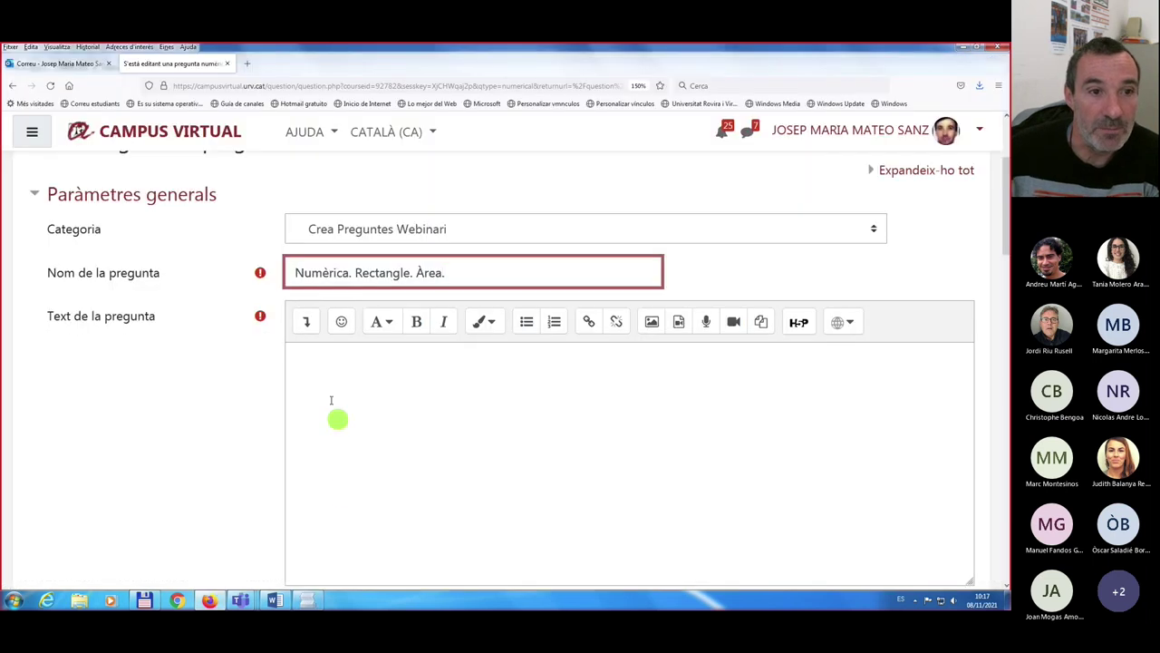
click(325, 365)
key(ctrl+v)
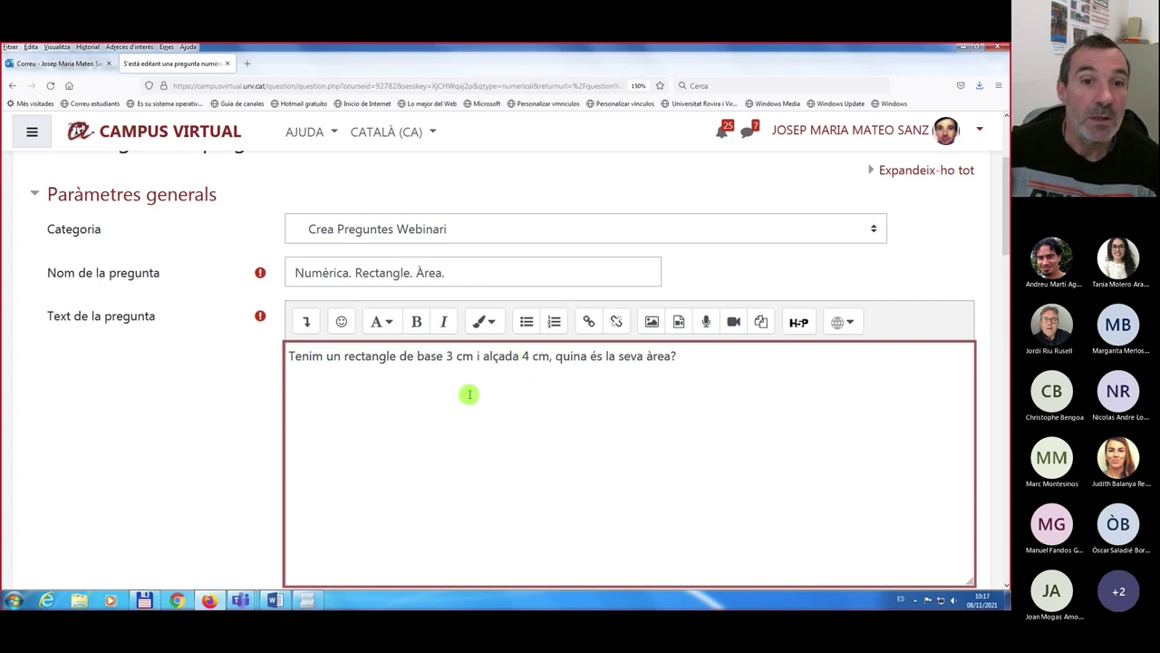
- Set Resposta 1 to 12 with a Qualificació of 100%
scroll(465, 420, down, 3)
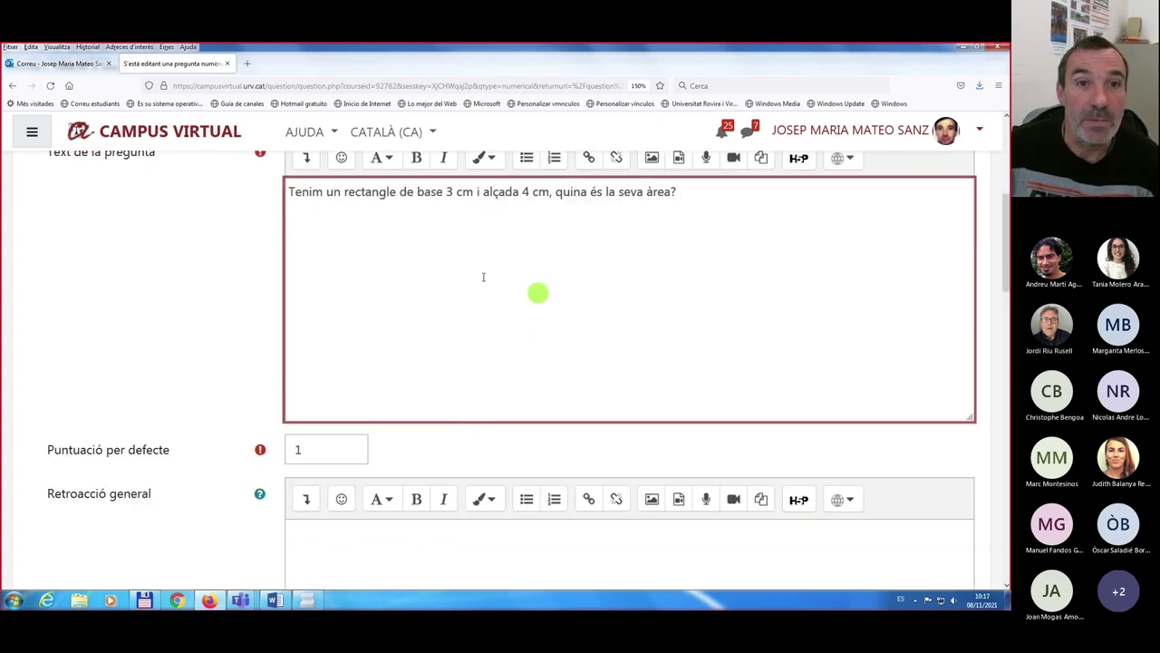
click(308, 447)
click(377, 422)
scroll(378, 425, down, 5)
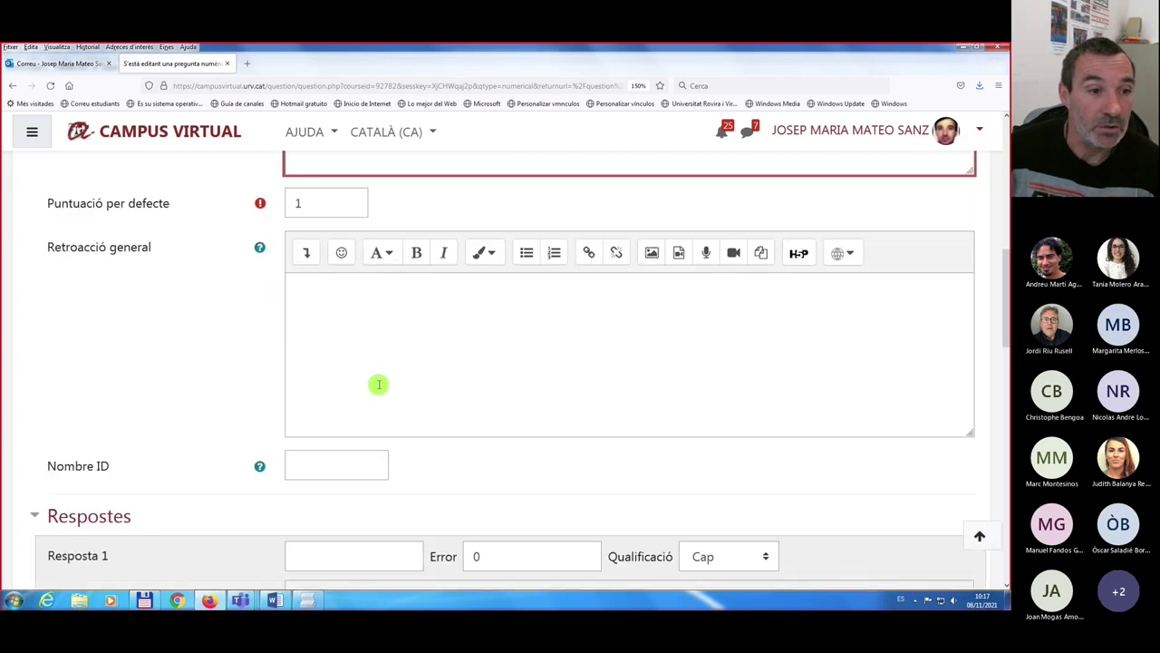
scroll(378, 383, down, 5)
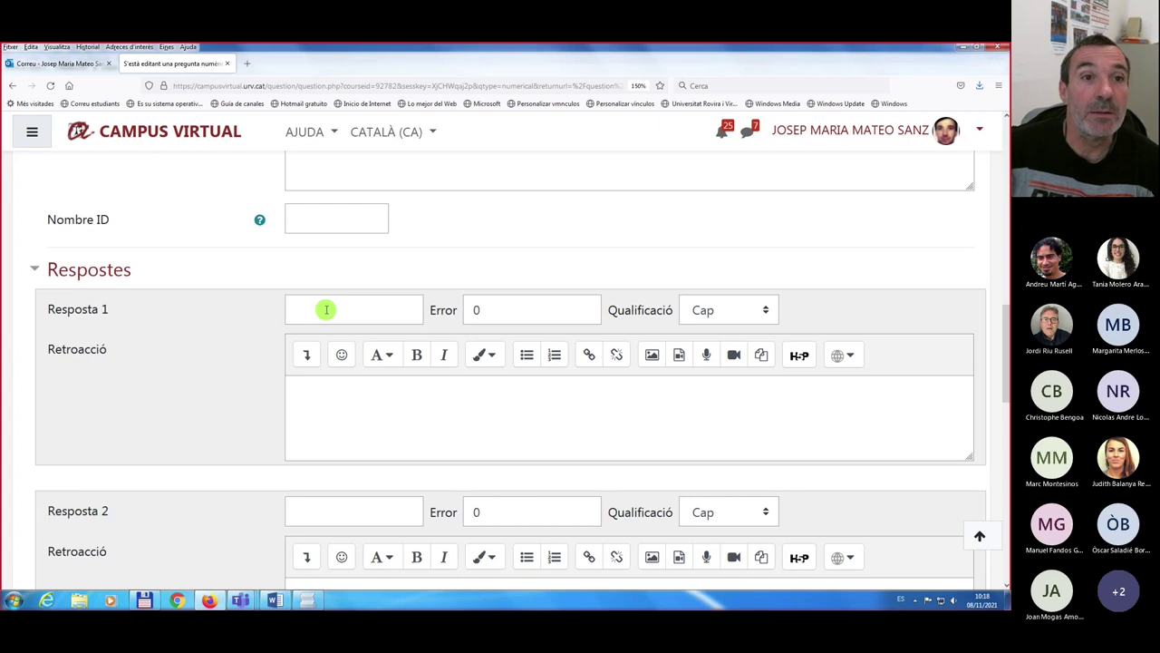
scroll(326, 310, up, 7)
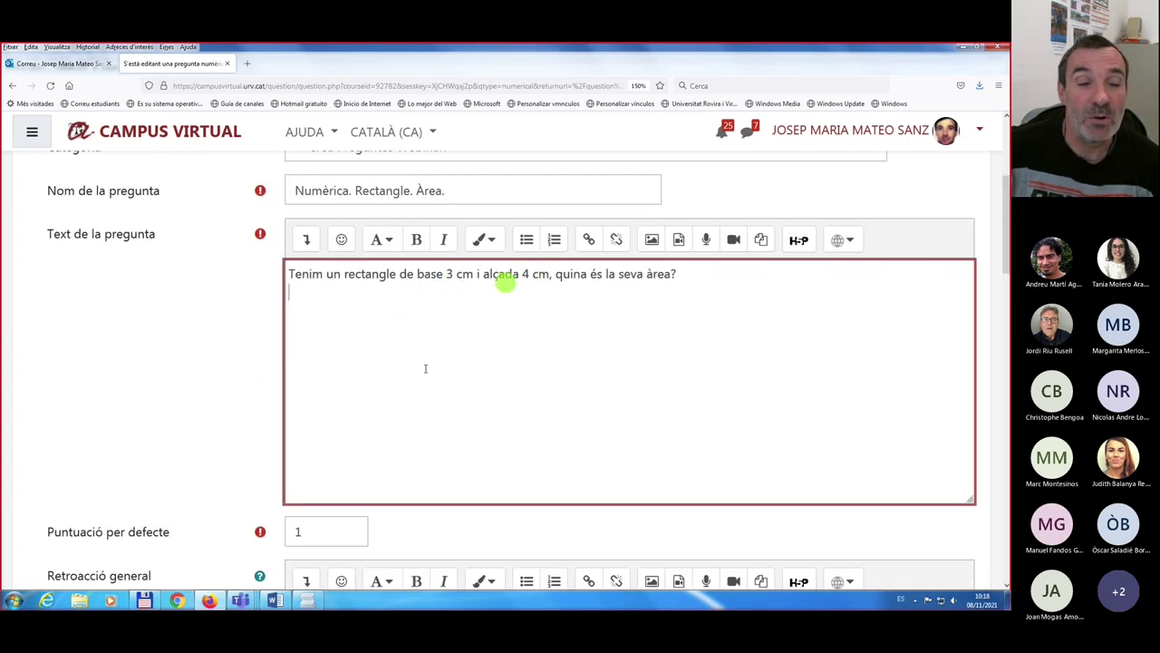
scroll(417, 375, down, 10)
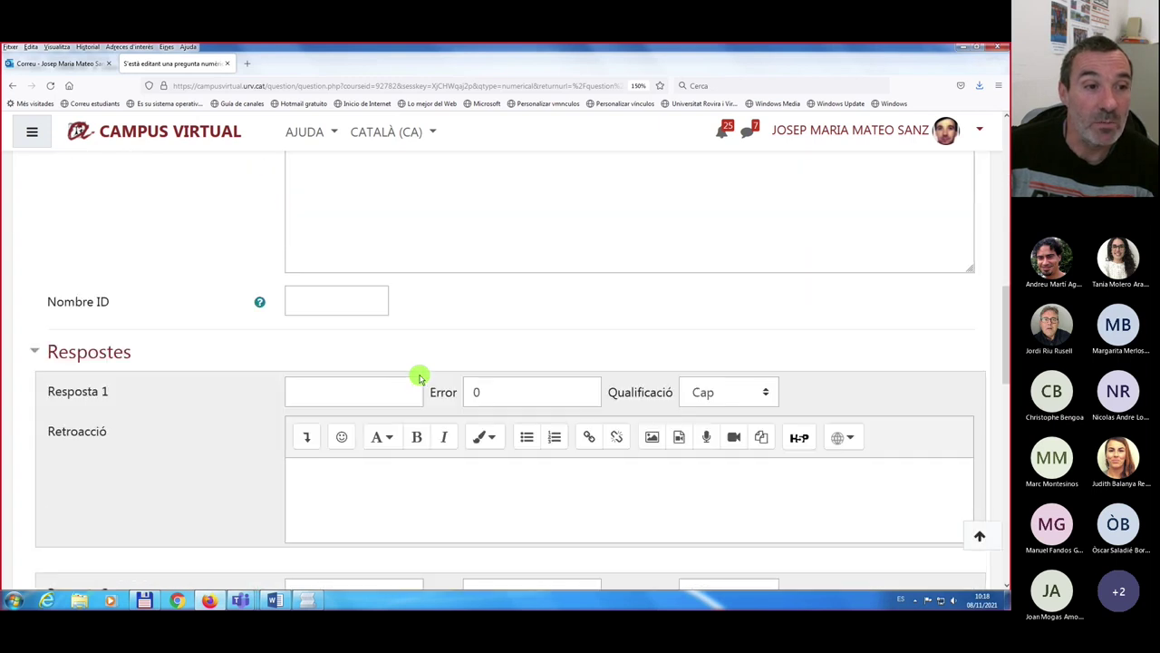
click(332, 390)
text(12)
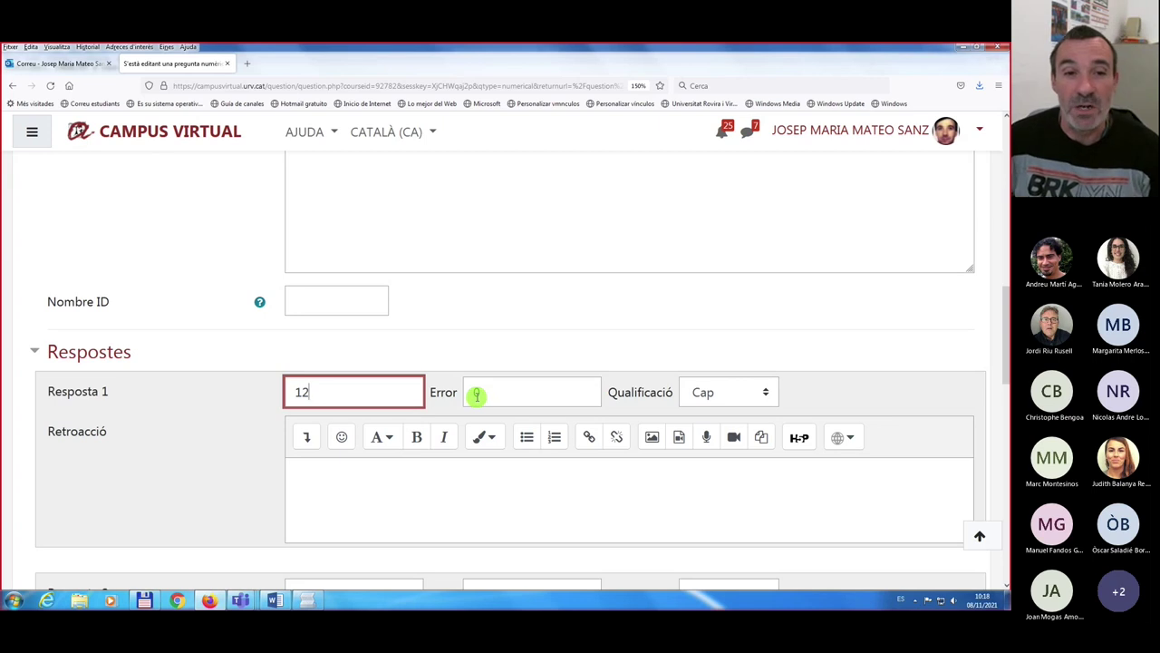
scroll(473, 356, down, 1)
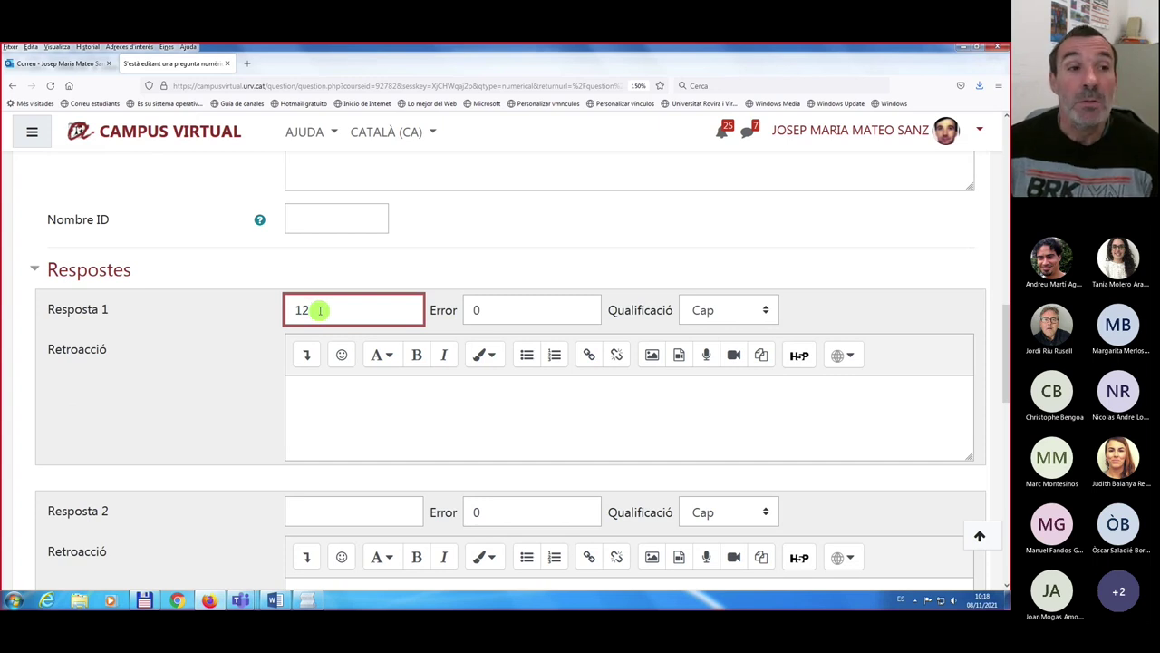
click(767, 311)
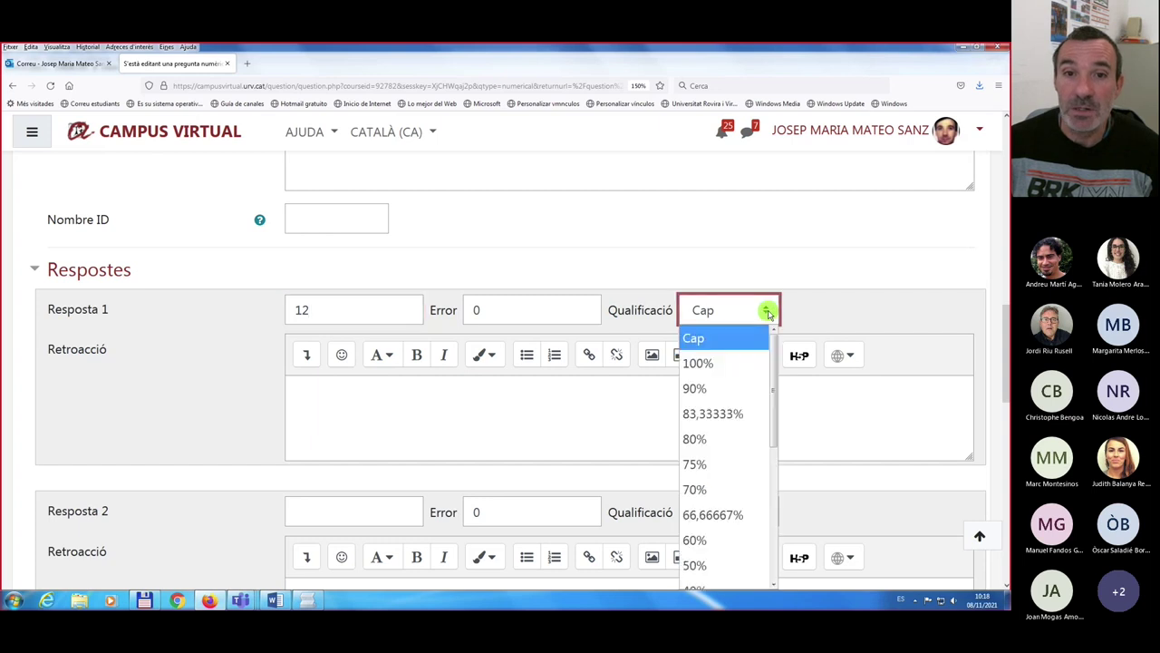
click(706, 362)
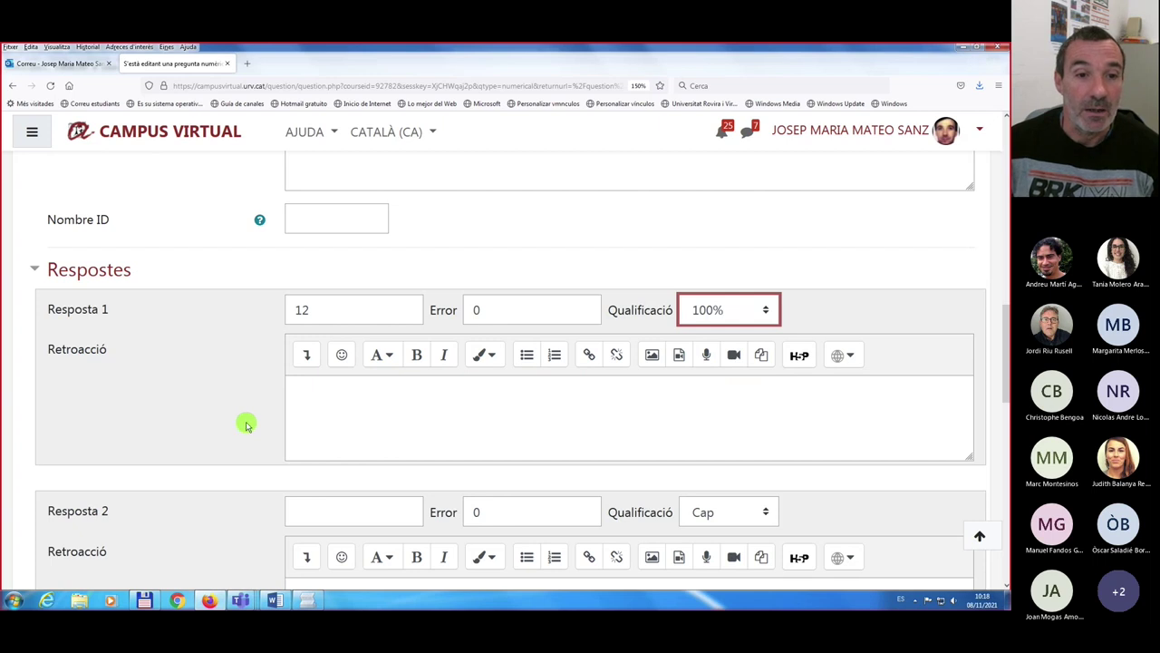
- Set Resposta 2 to 12 with an Error of 0,01 and a Qualificació of 80%
scroll(246, 424, down, 2)
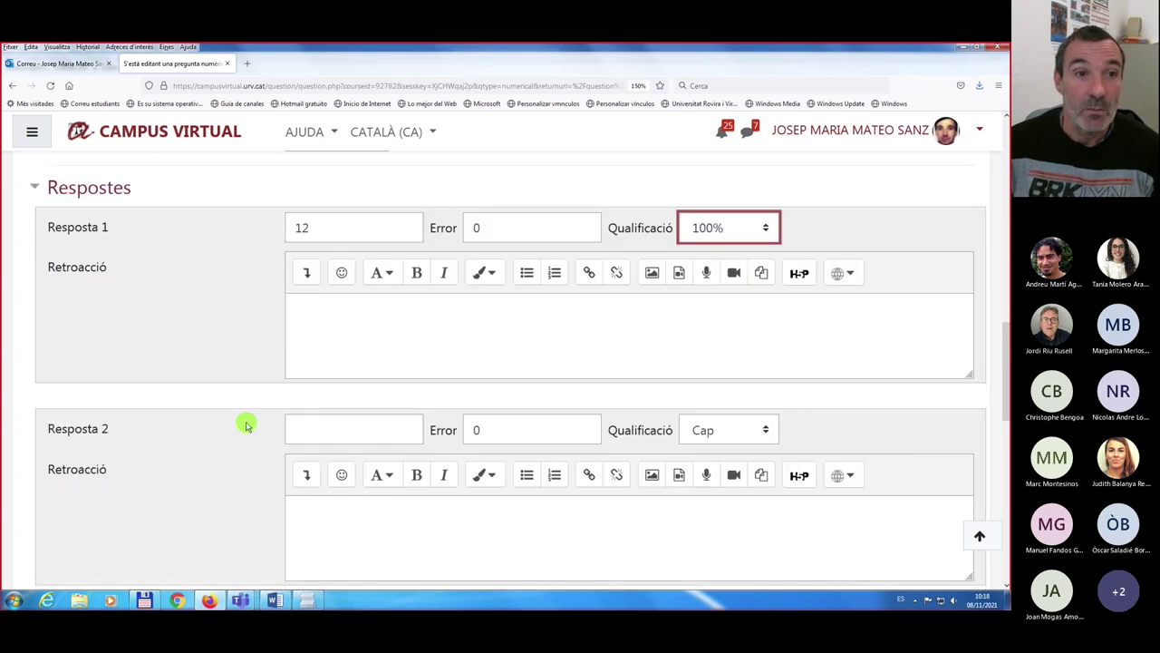
click(324, 432)
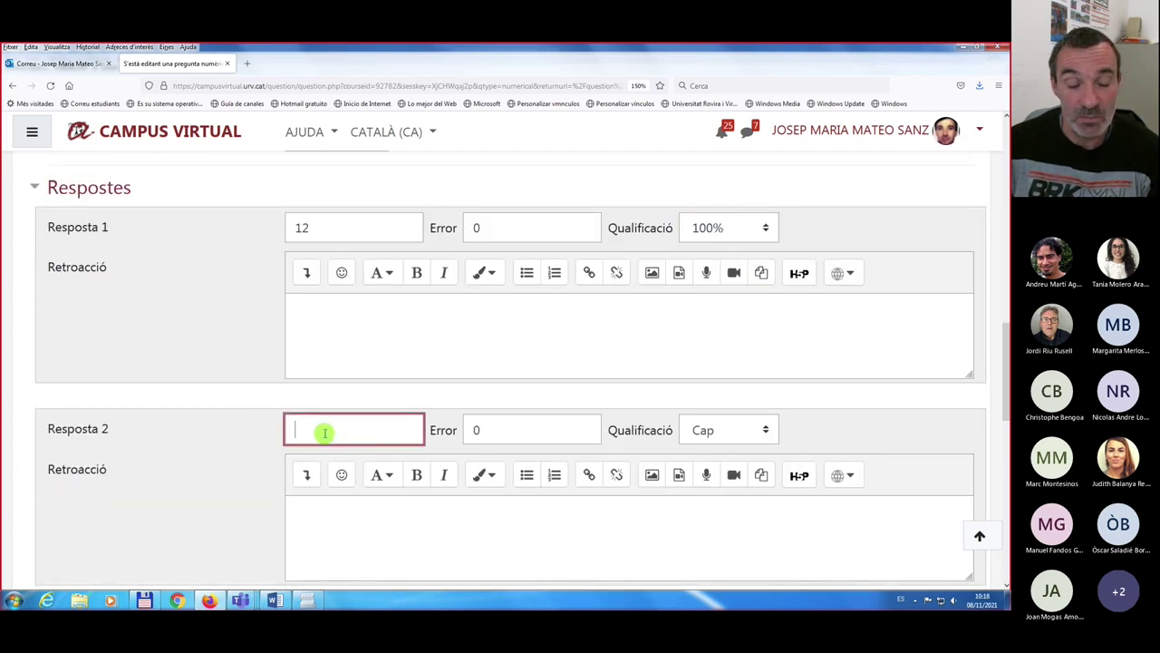
text(12)
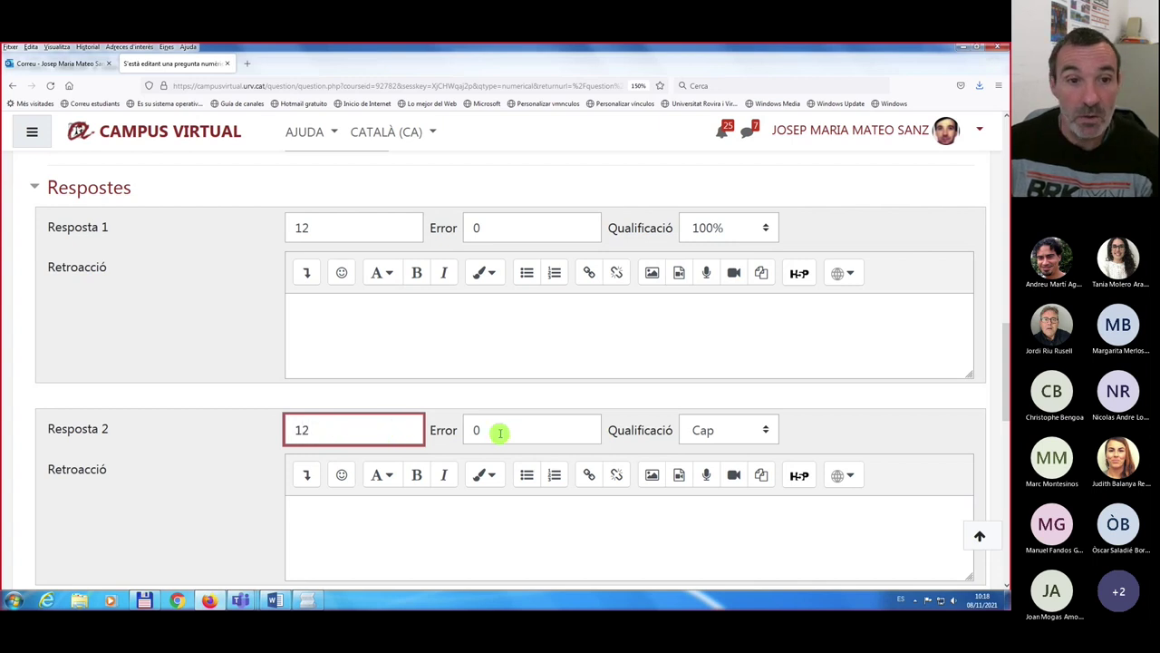
click(500, 433)
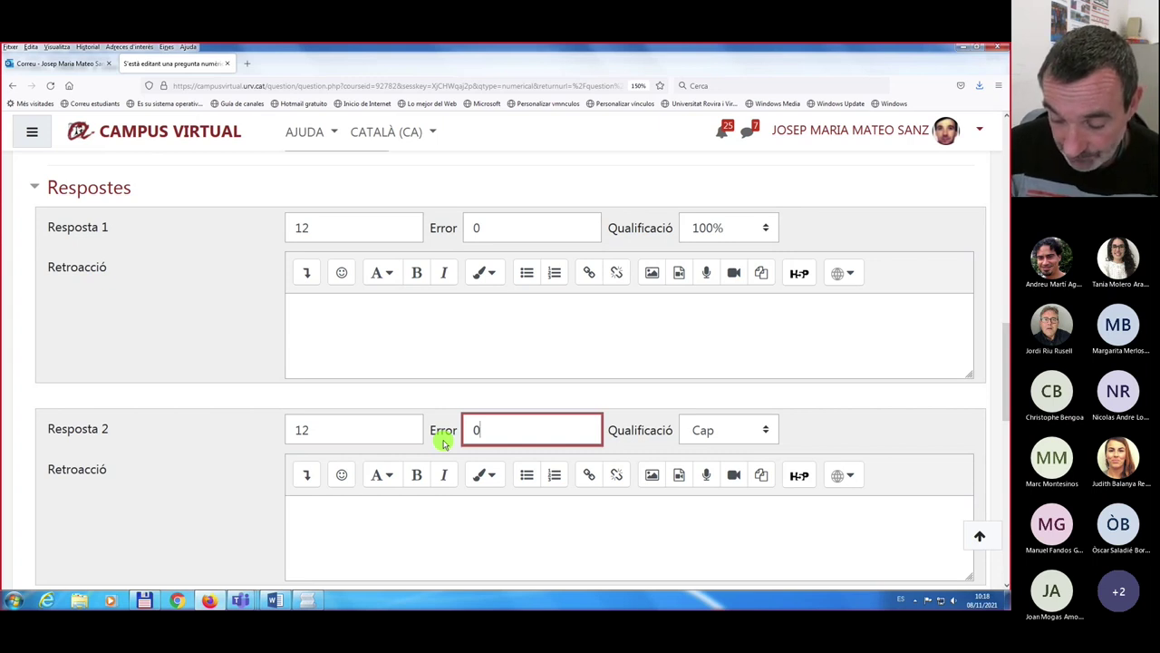
text(,01)
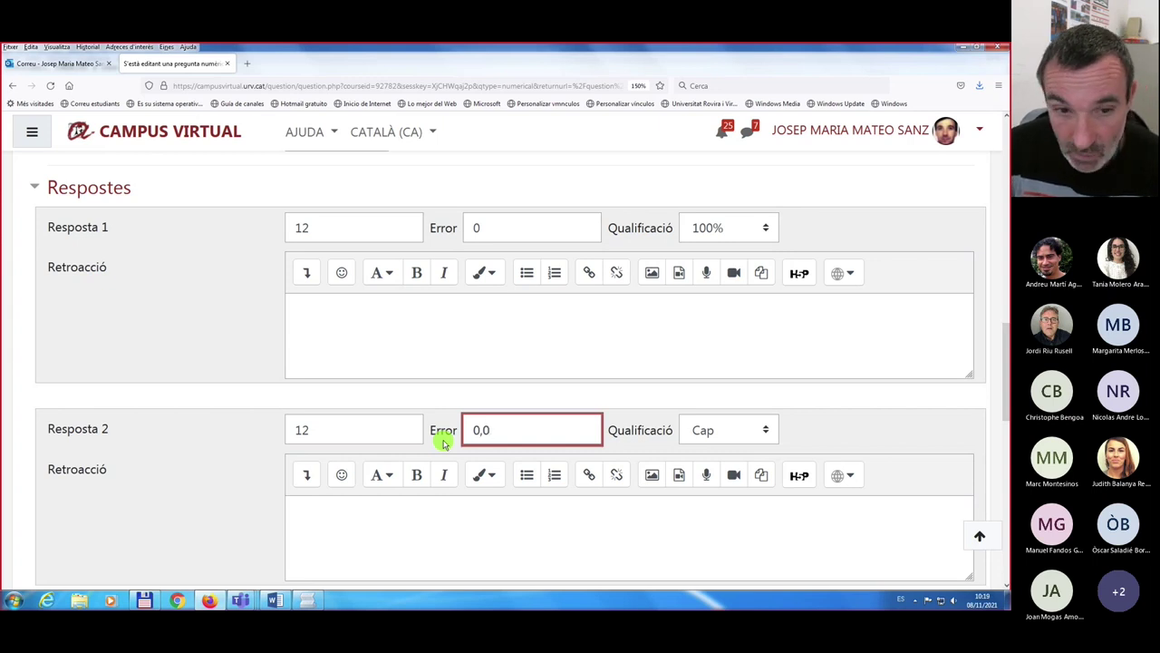
click(765, 429)
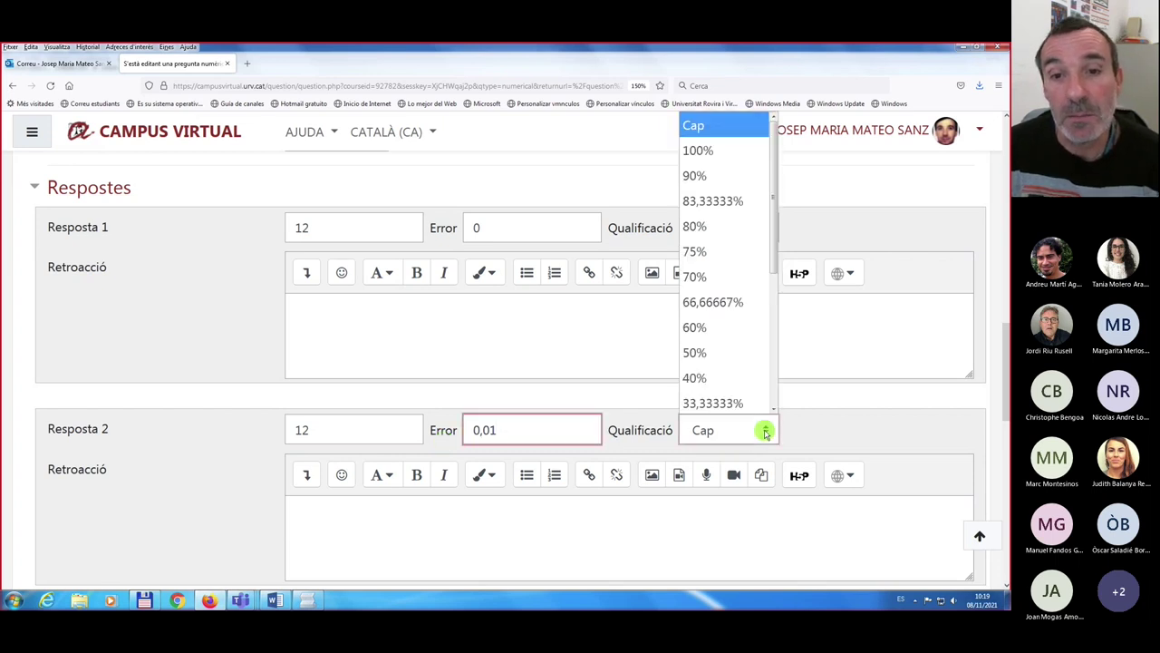
click(711, 225)
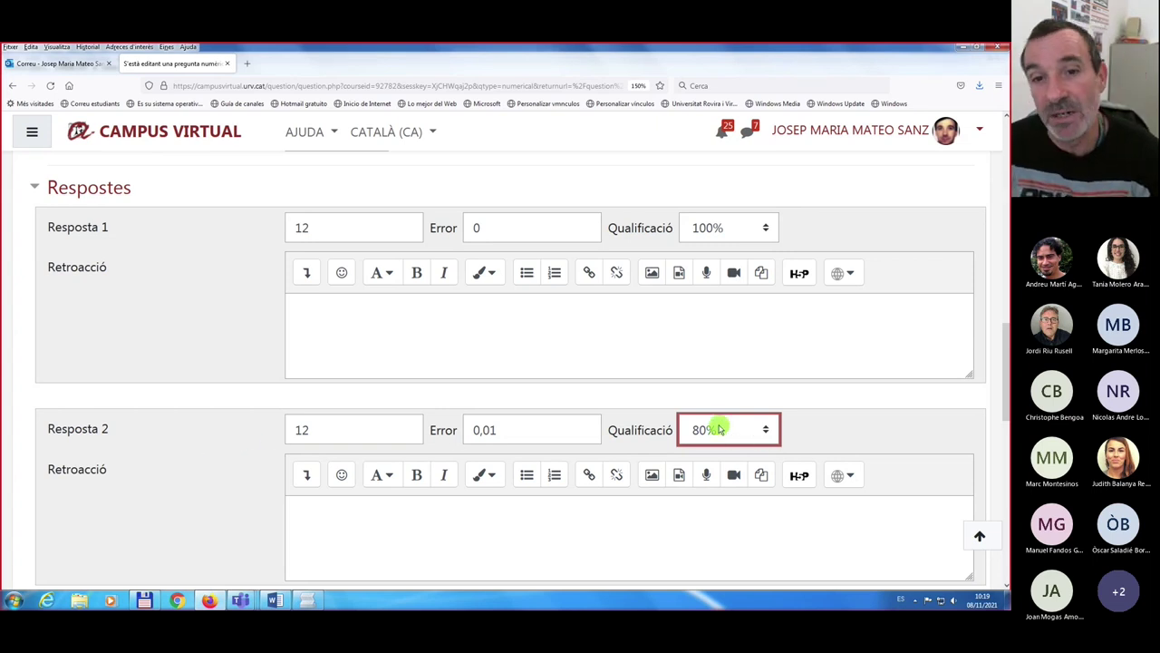
- Set Resposta 3 to 12 with an Error of 0,05 and a Qualificació of 60%
scroll(498, 355, down, 1)
scroll(496, 357, down, 1)
click(319, 473)
text(132)
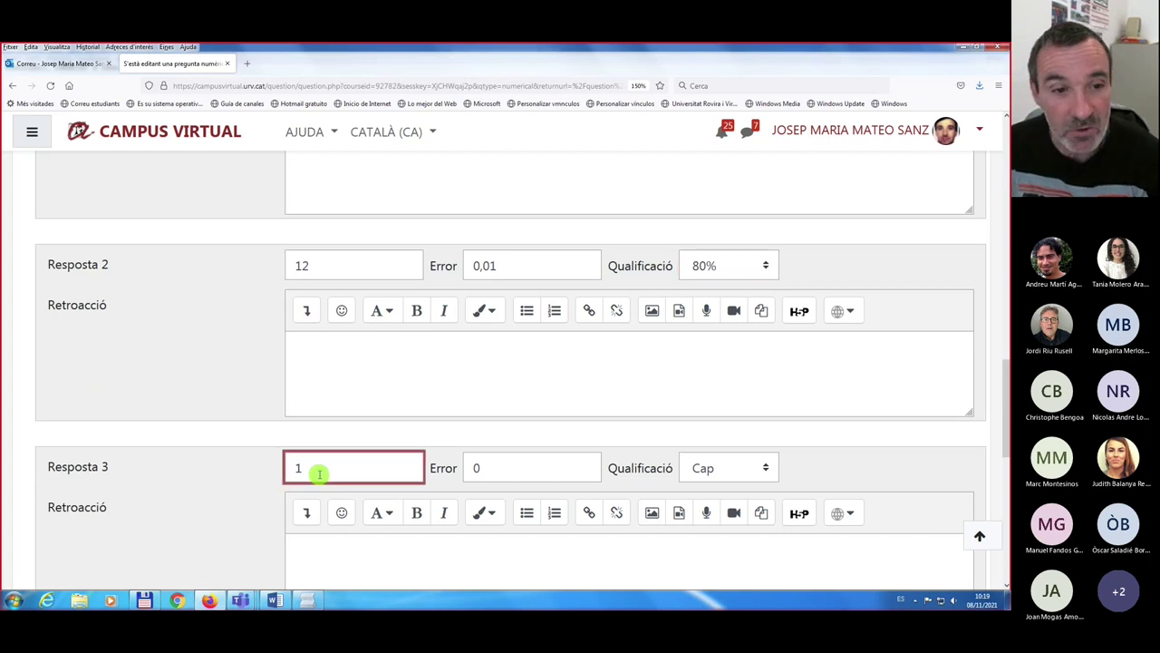
key(BackSpace)
key(BackSpace)
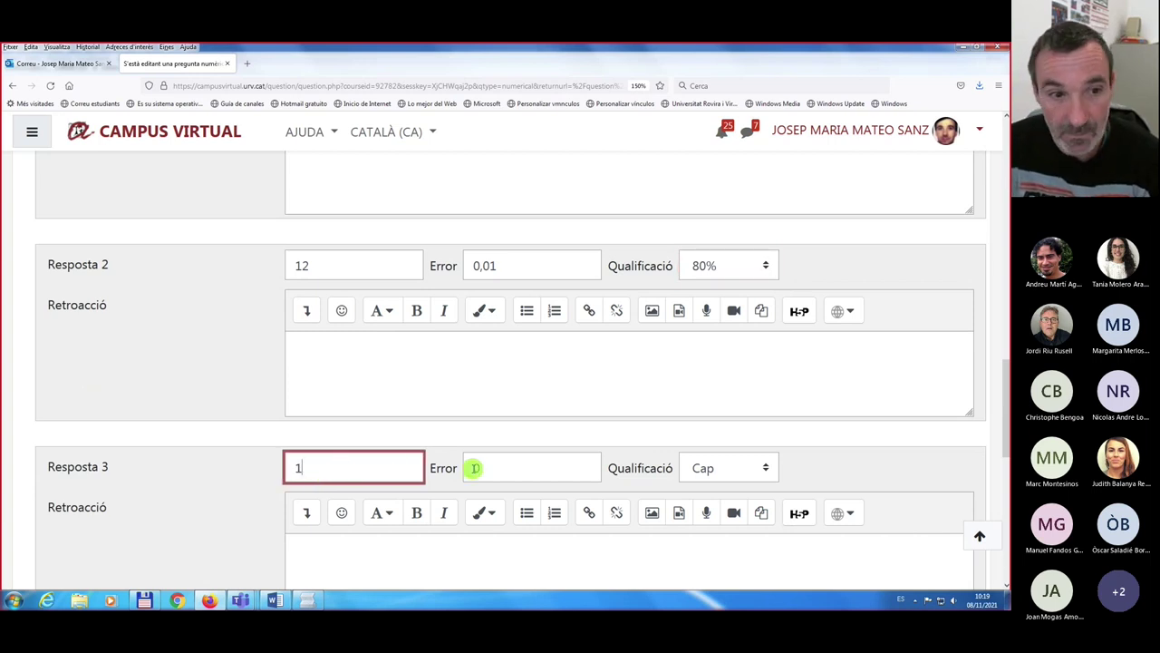
text(2)
click(494, 466)
text(0)
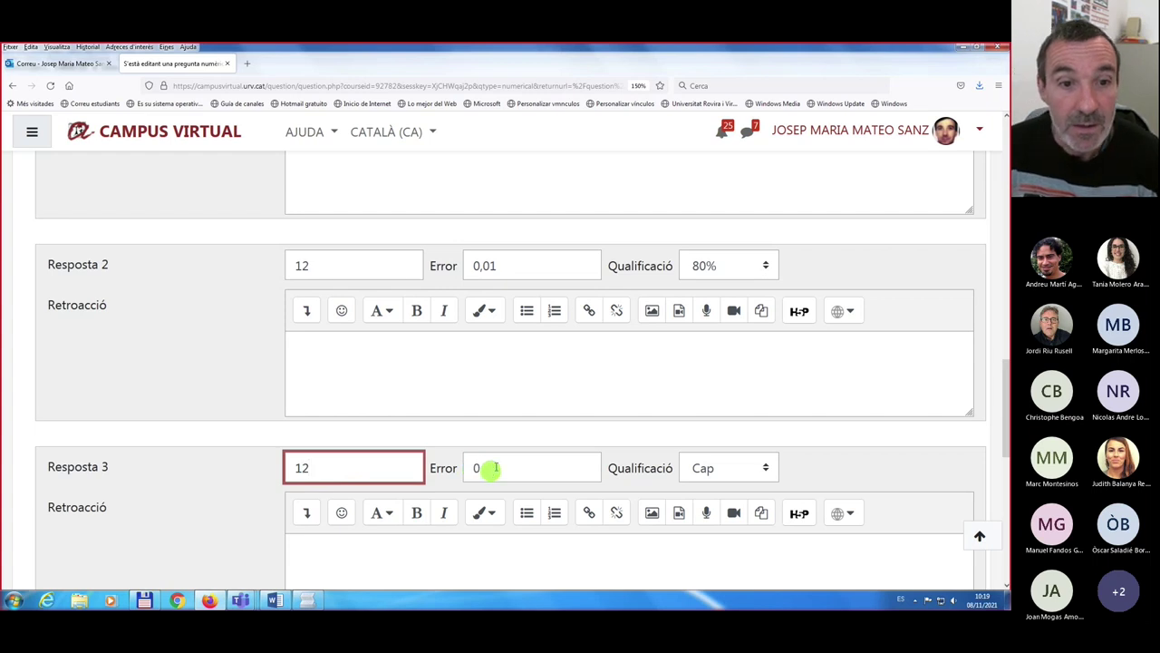
text(,05)
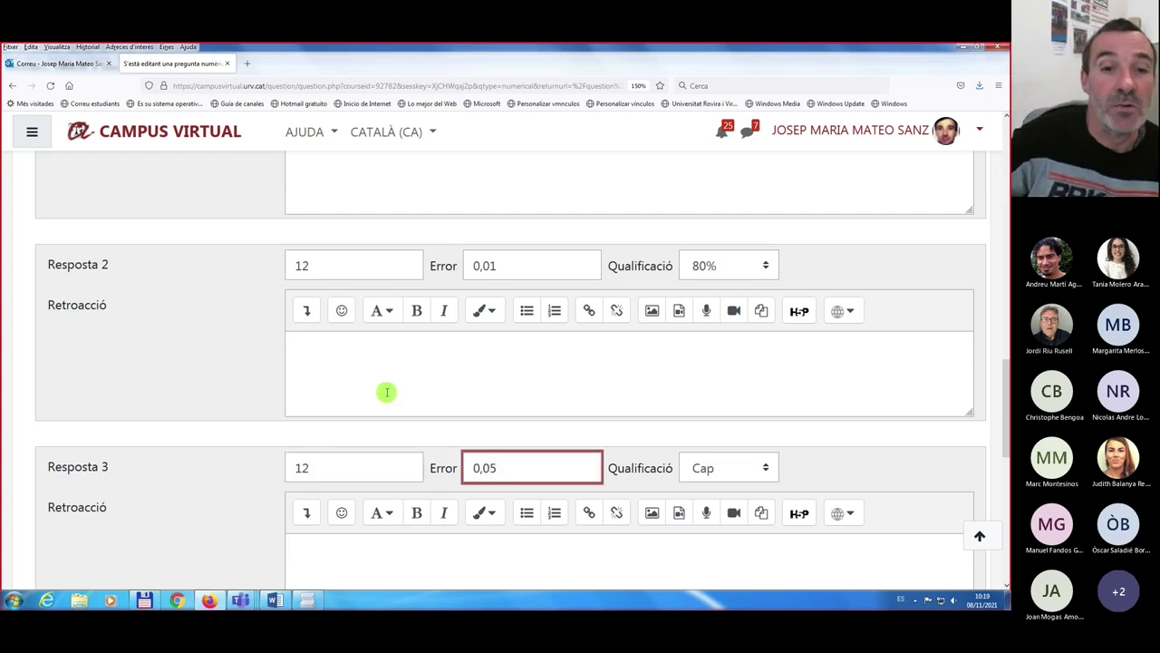
click(764, 469)
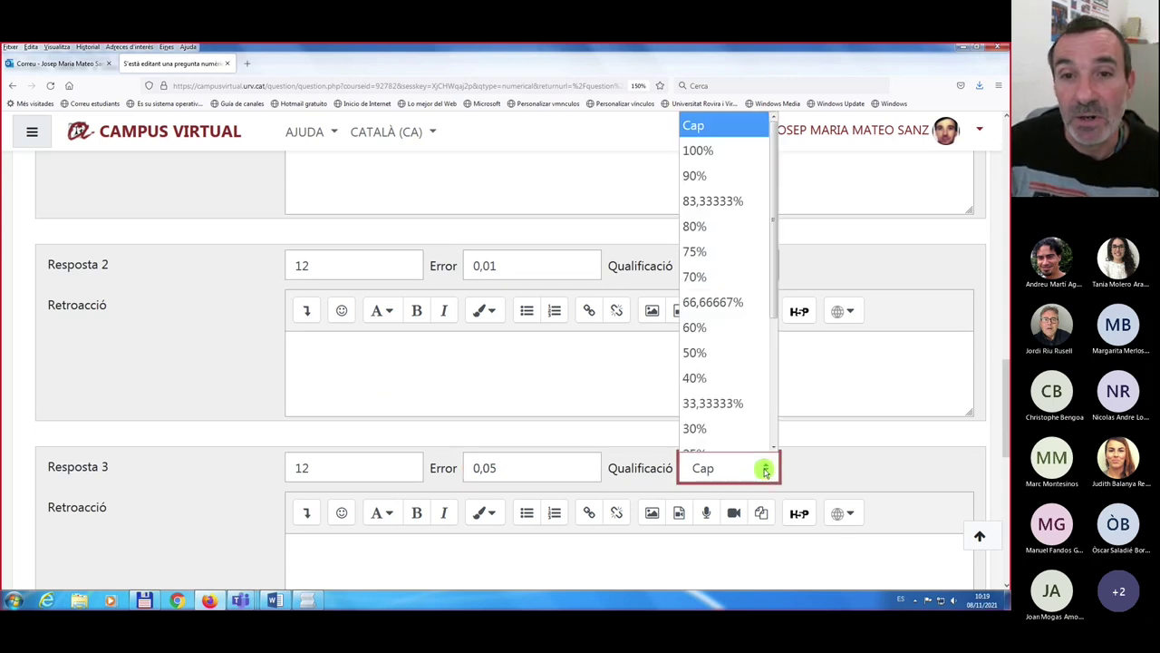
click(712, 328)
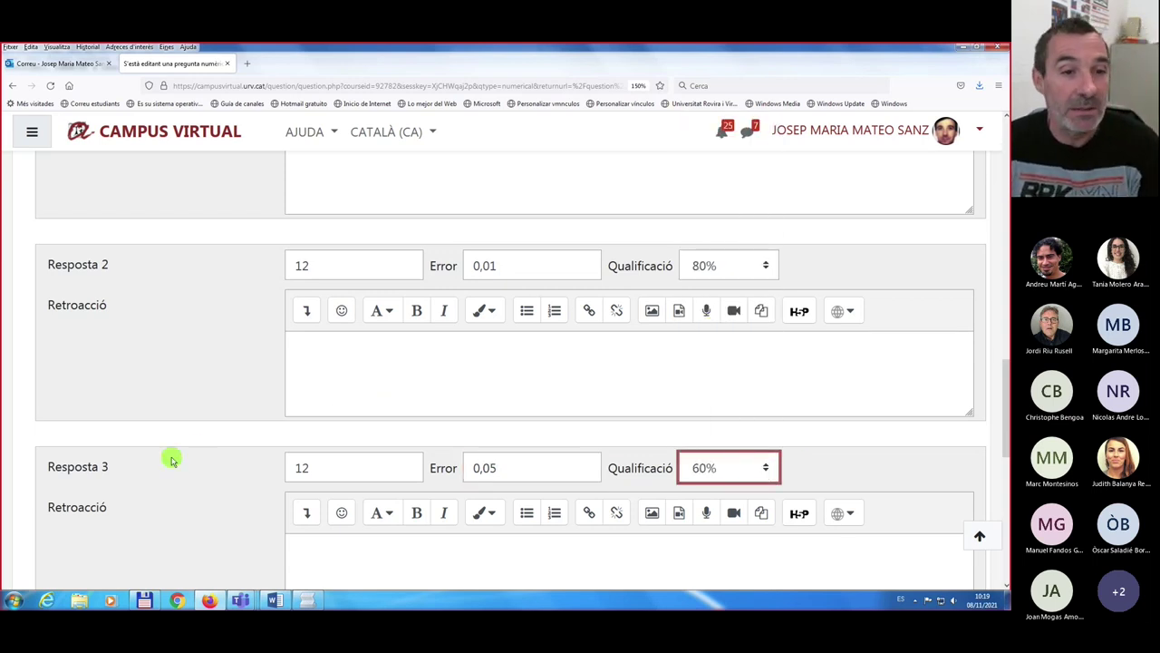
- Review the three answers with their tolerances and grades, and the penalty and hint settings under Intents múltiples
scroll(170, 459, down, 3)
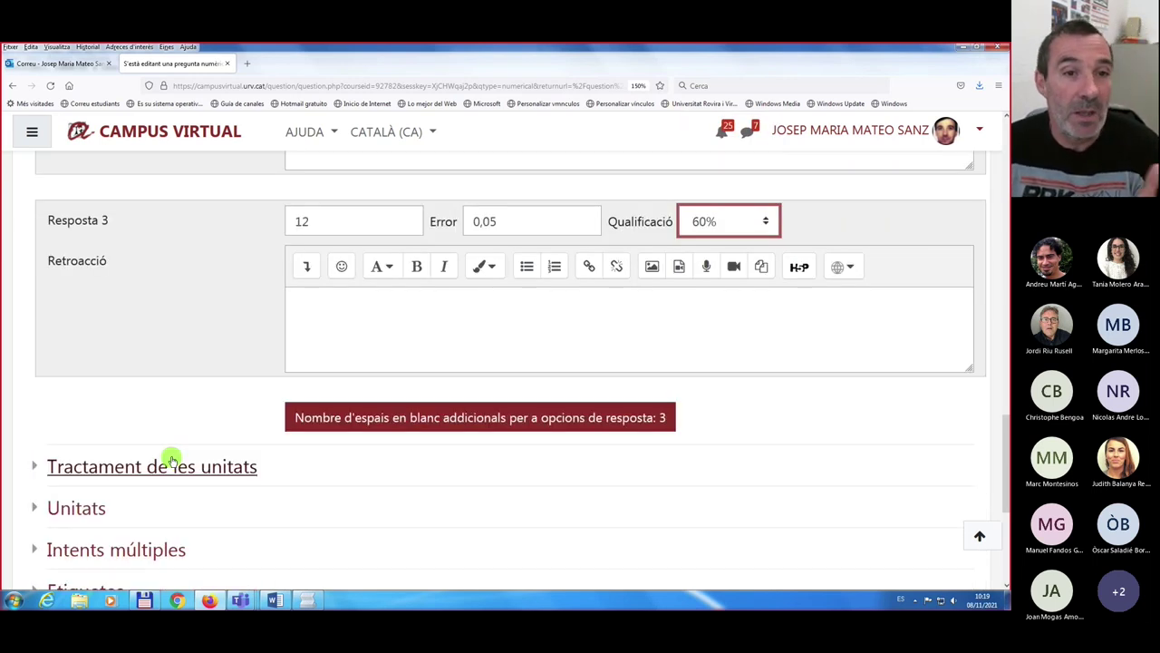
click(361, 422)
scroll(177, 403, up, 4)
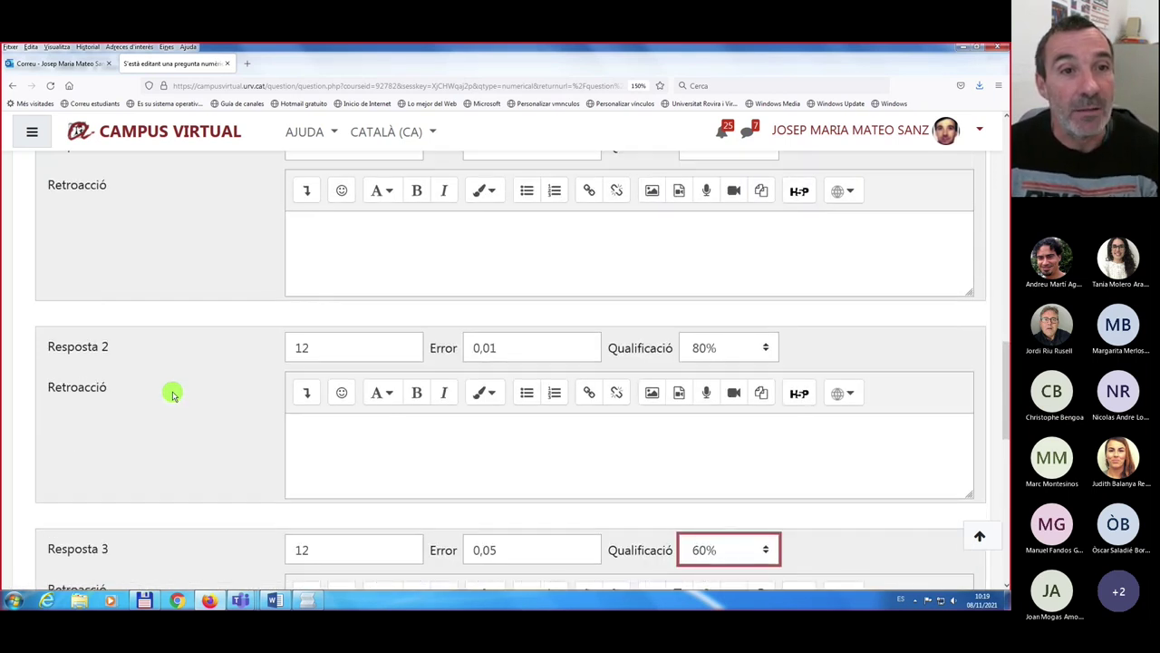
scroll(172, 391, up, 1)
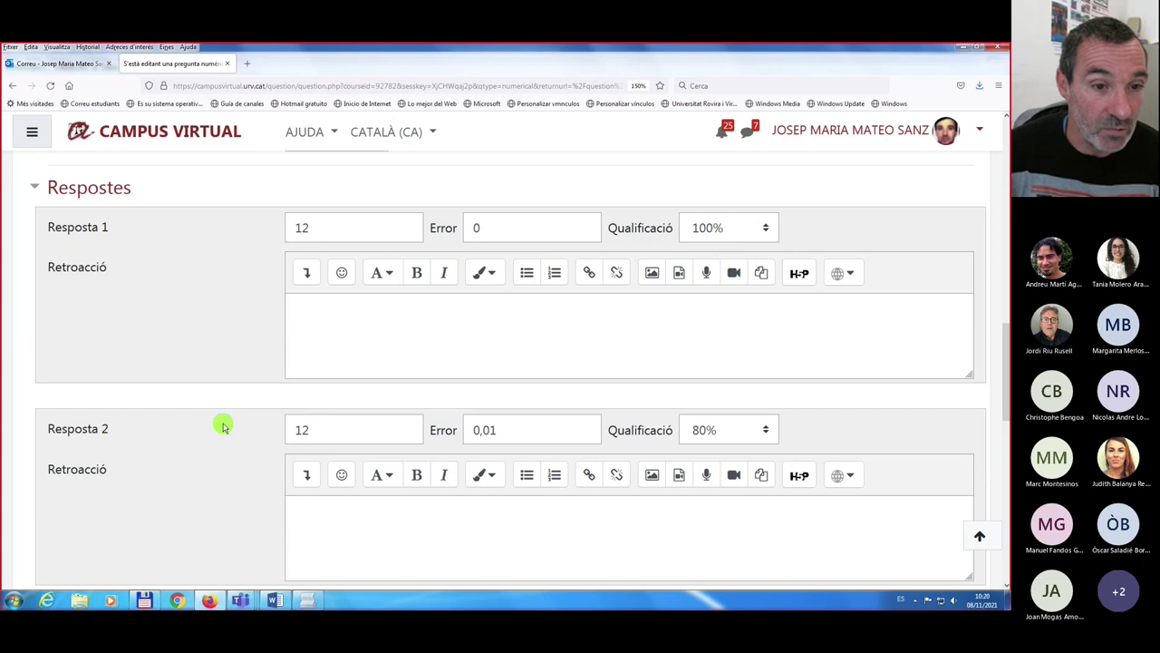
scroll(223, 426, down, 3)
scroll(223, 426, down, 3)
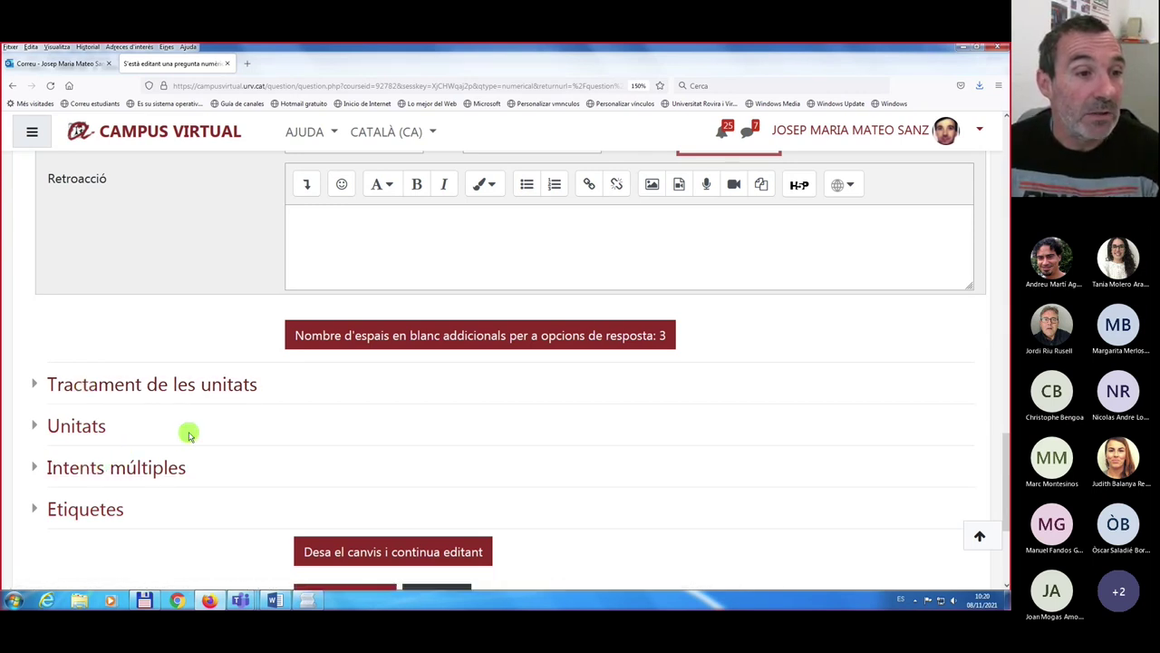
scroll(188, 433, down, 1)
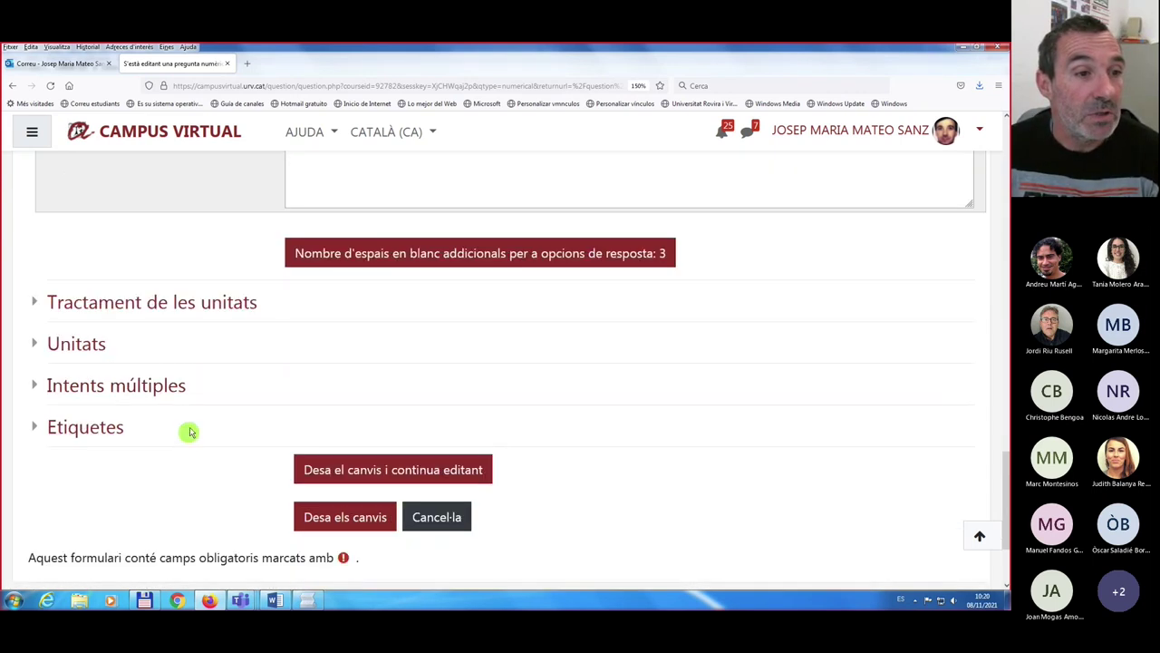
click(82, 386)
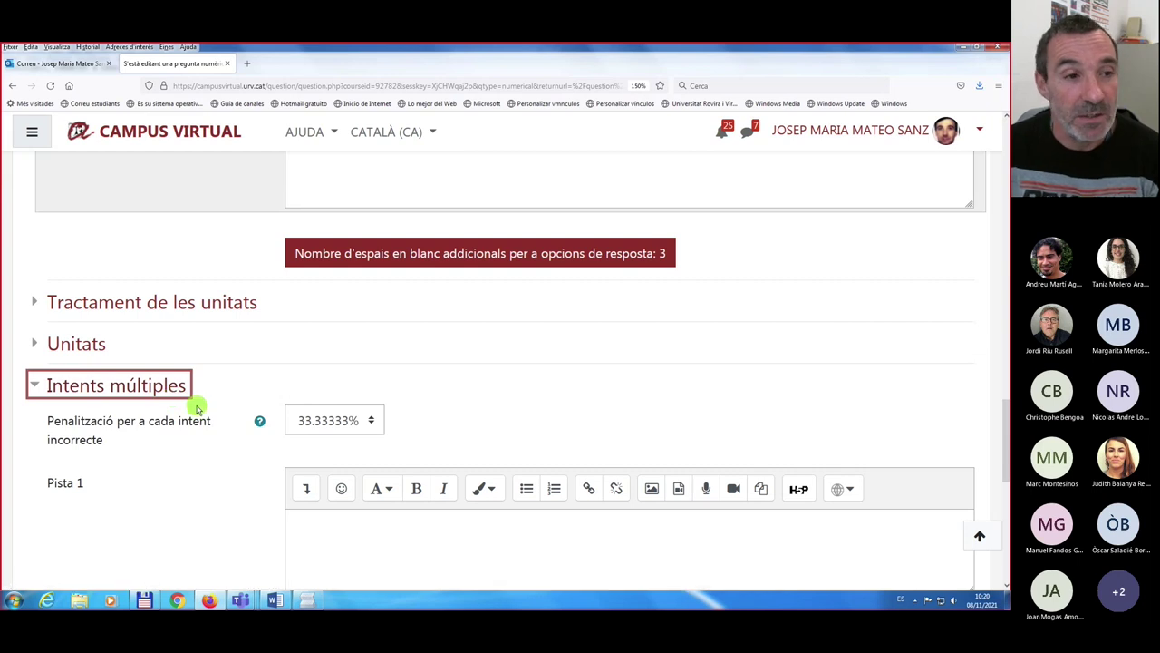
scroll(197, 409, down, 1)
scroll(197, 409, down, 1)
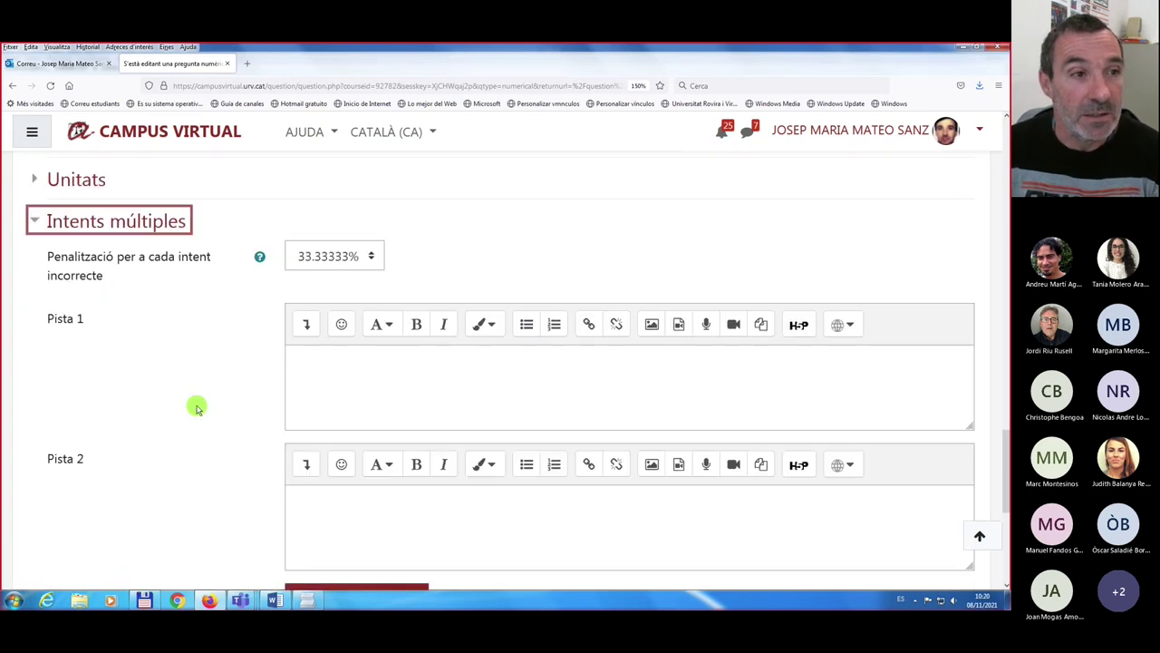
click(33, 220)
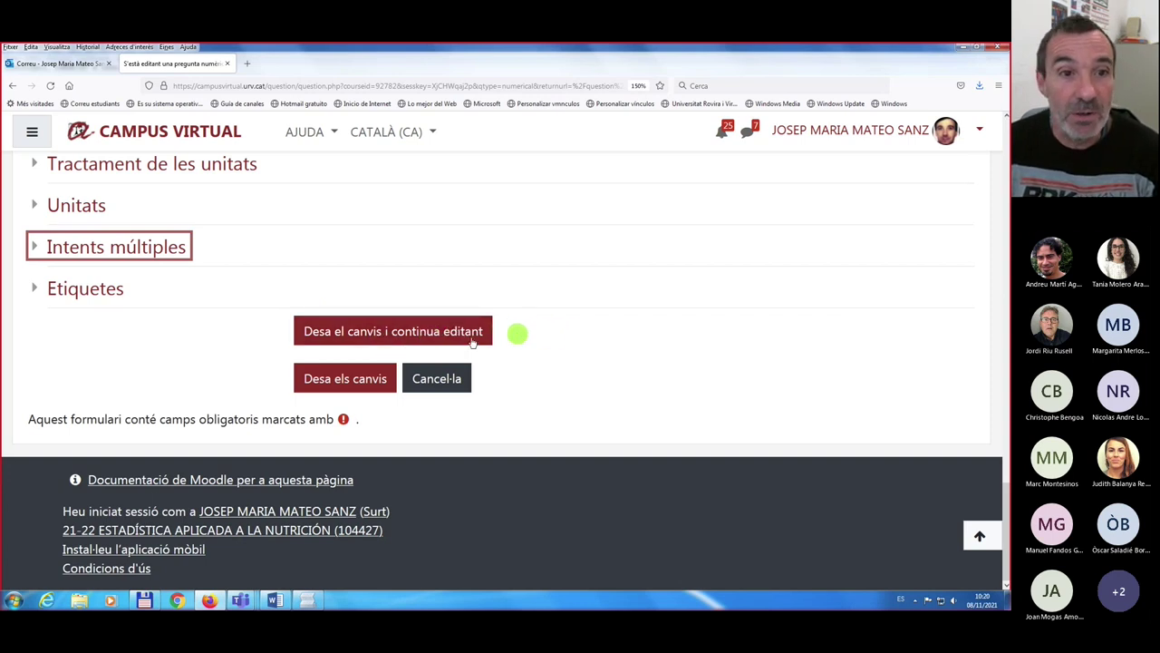
- Save the numerical question's changes while continuing to edit it, and check its saved answers
click(355, 331)
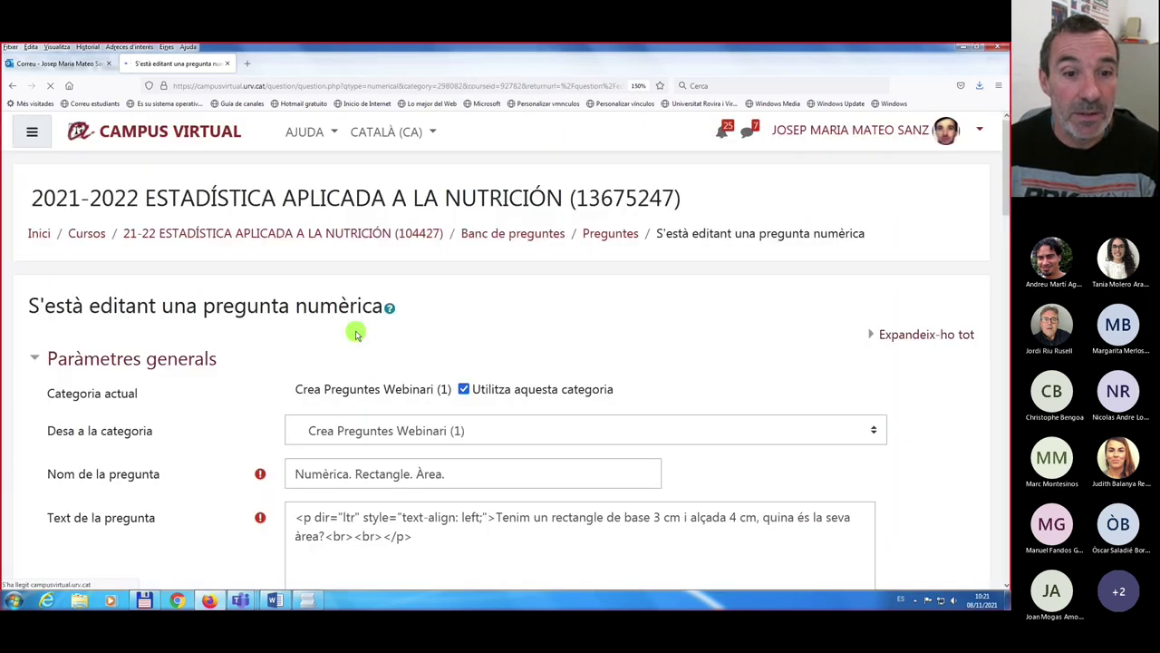
scroll(355, 334, down, 10)
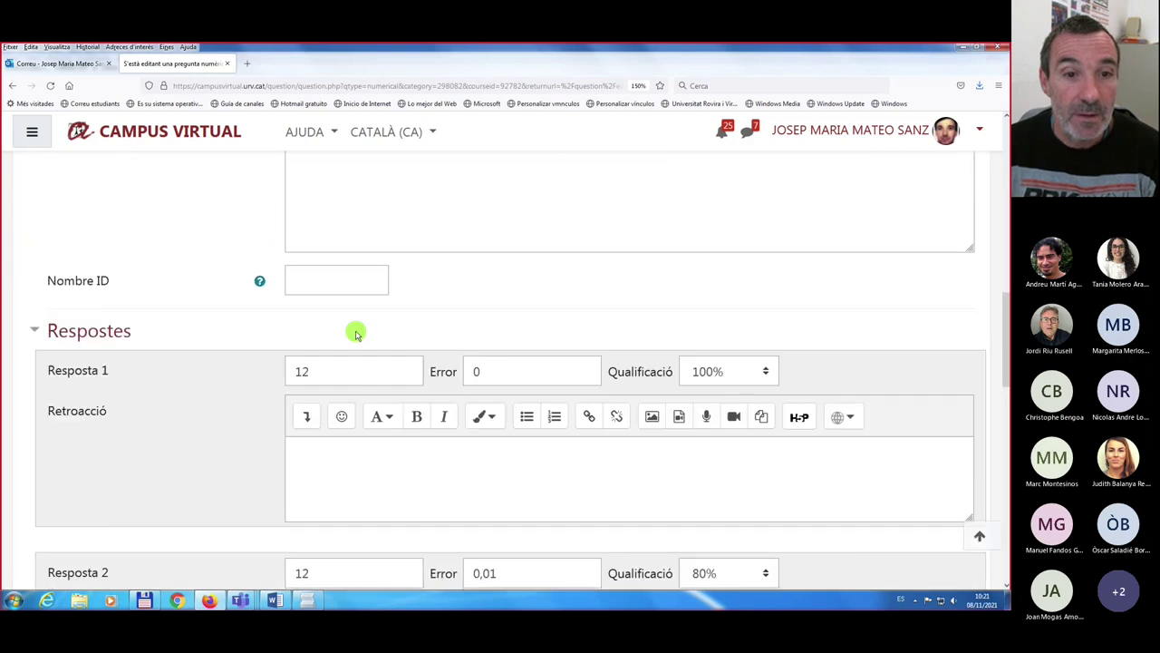
scroll(355, 334, down, 4)
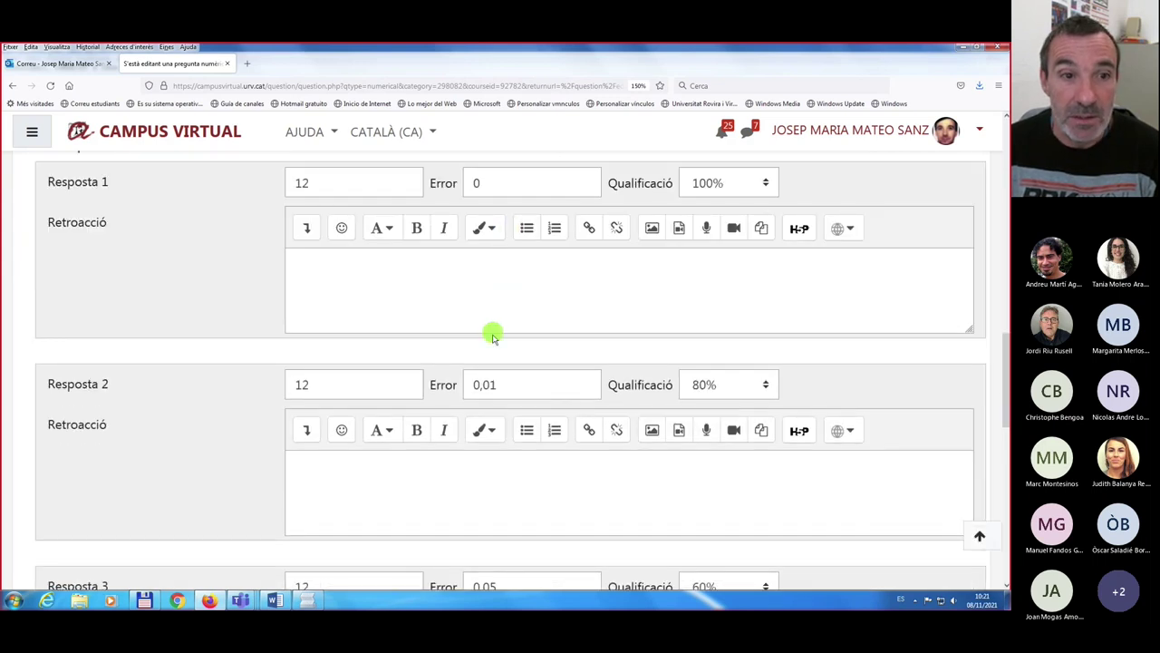
- Open the preview of the rectangle area question and examine its statement and technical information
scroll(492, 332, down, 2)
scroll(492, 338, down, 5)
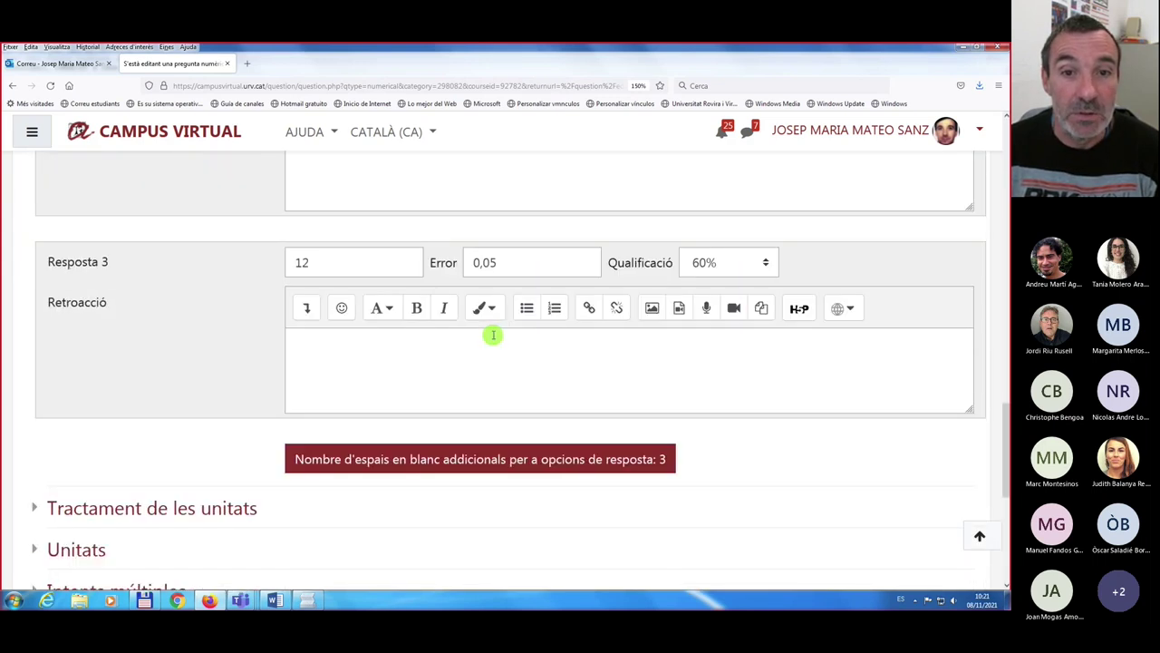
scroll(492, 334, down, 3)
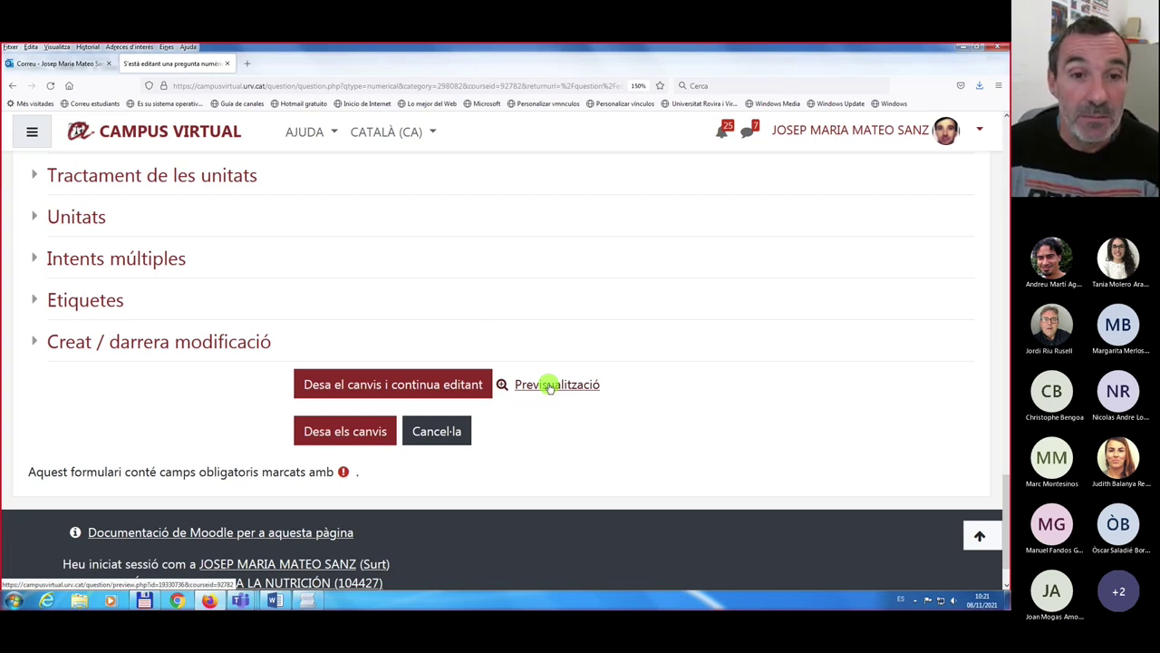
click(550, 386)
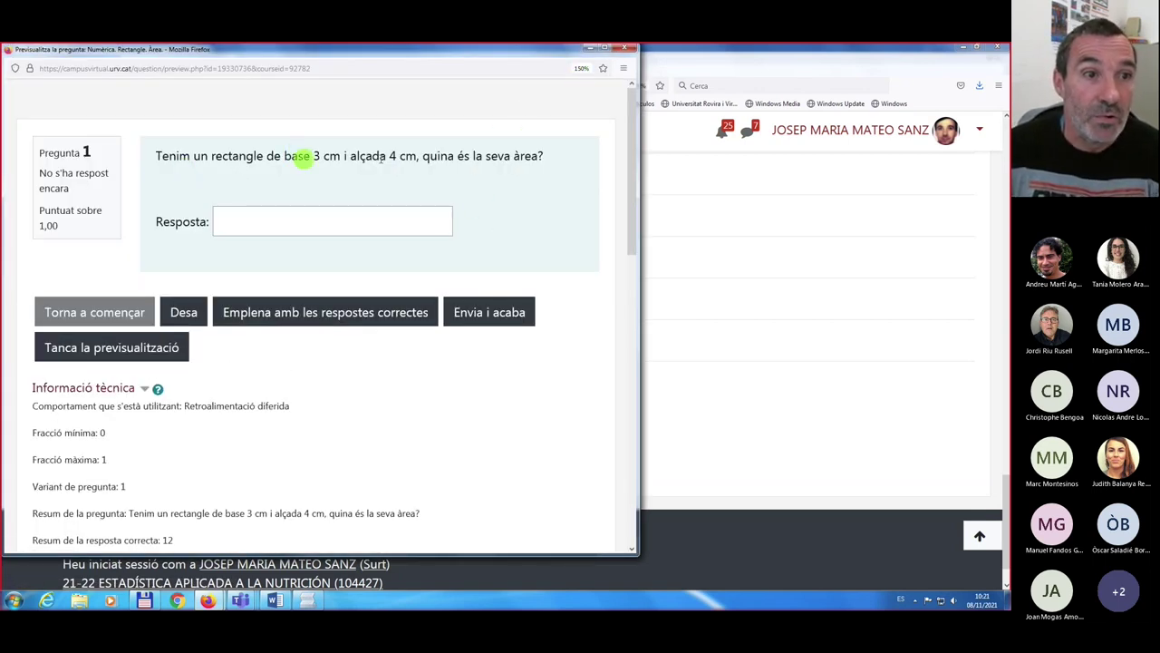
scroll(233, 416, down, 1)
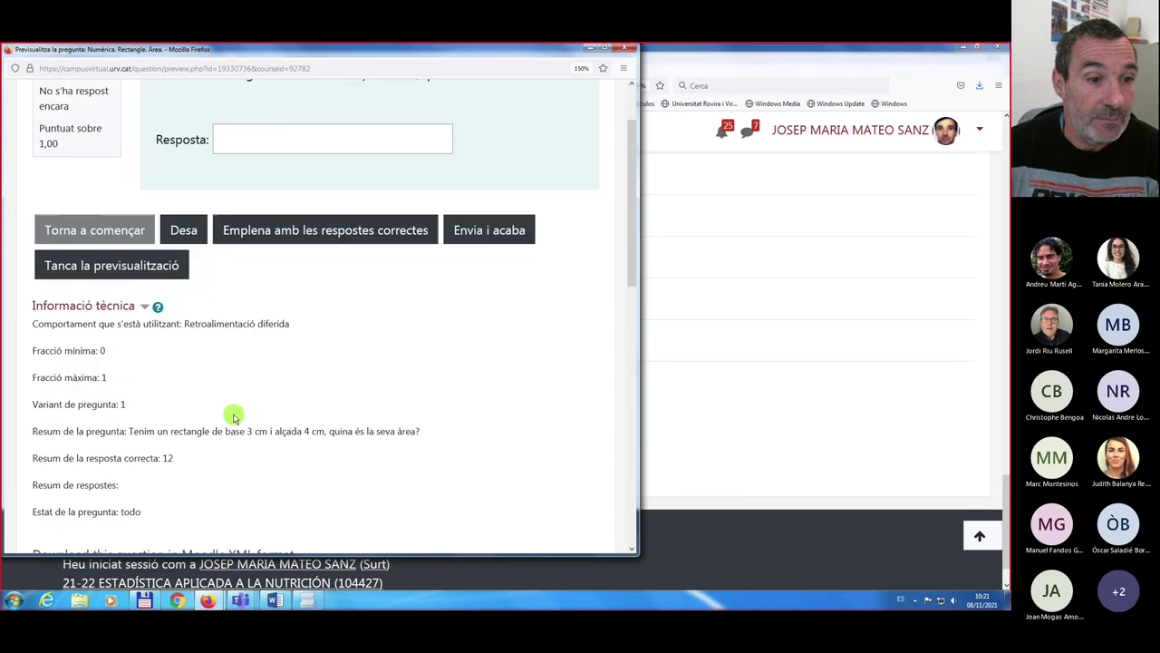
scroll(233, 416, down, 1)
scroll(233, 416, up, 1)
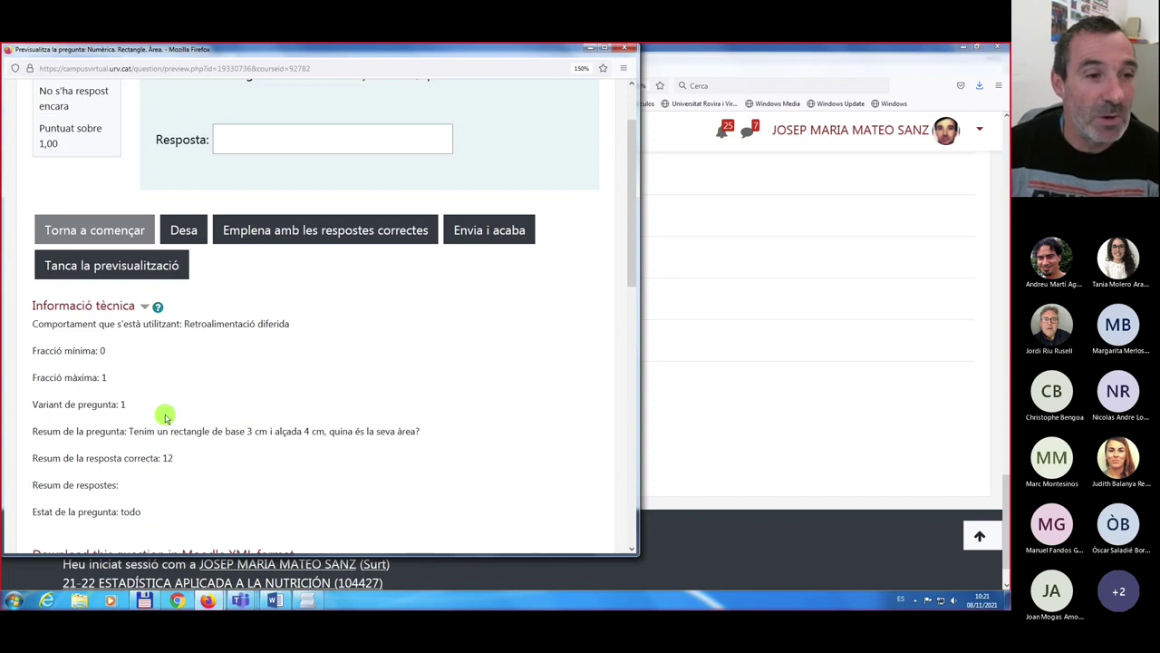
scroll(166, 418, up, 1)
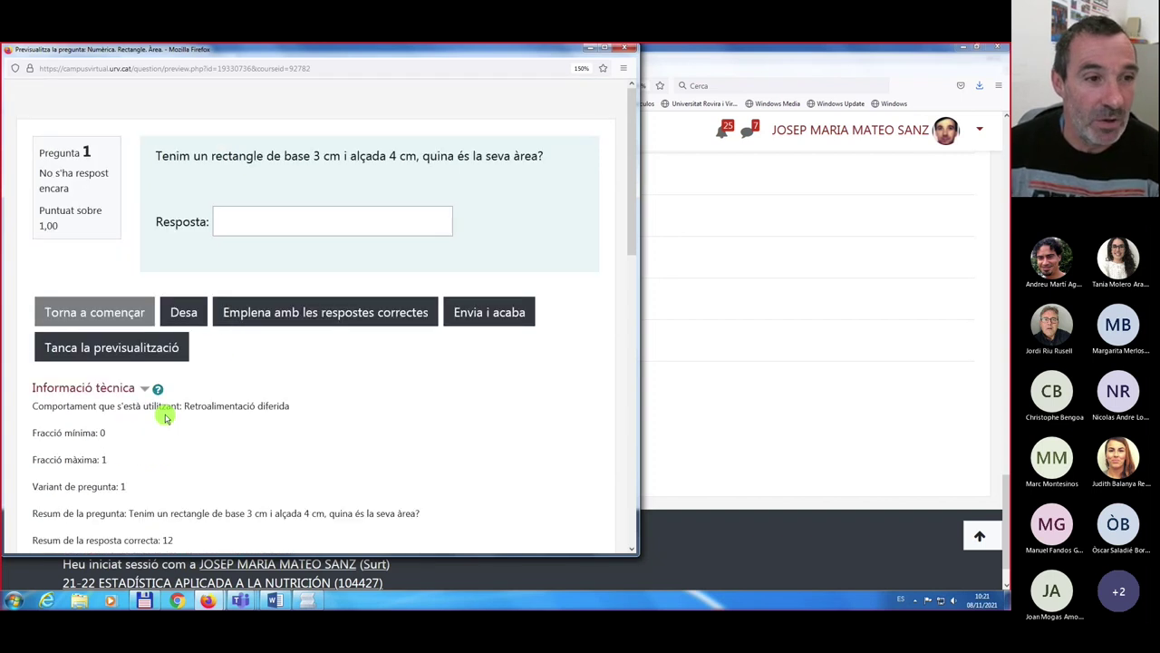
- Answer the previewed question with 12 and submit it to check its grading
click(237, 223)
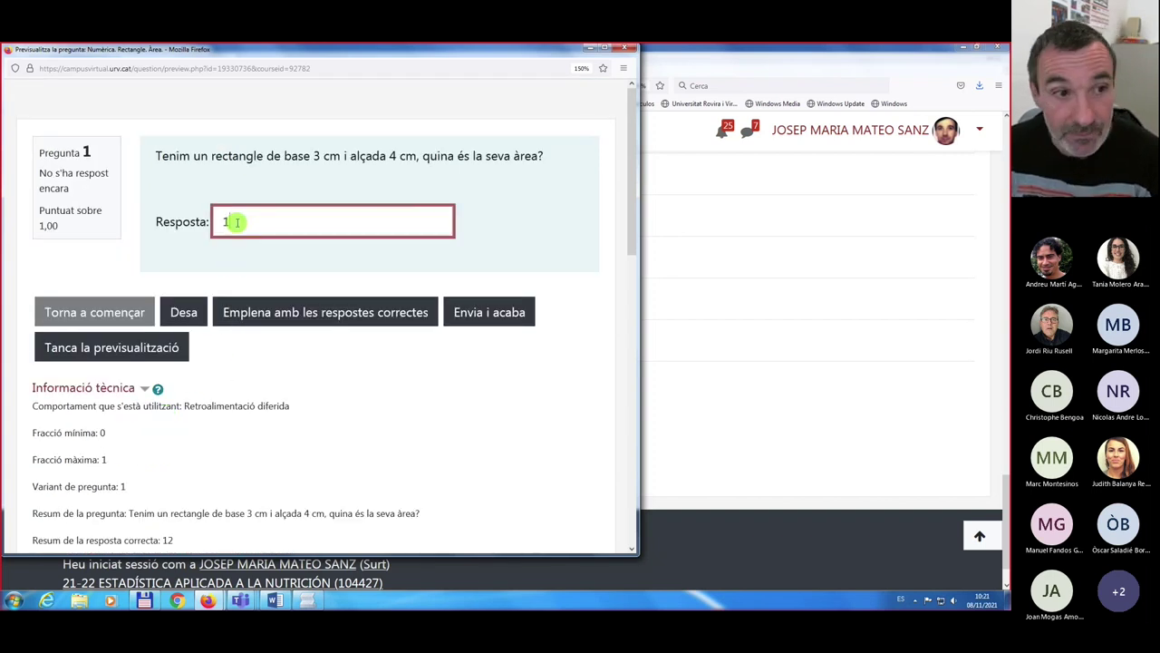
text(12)
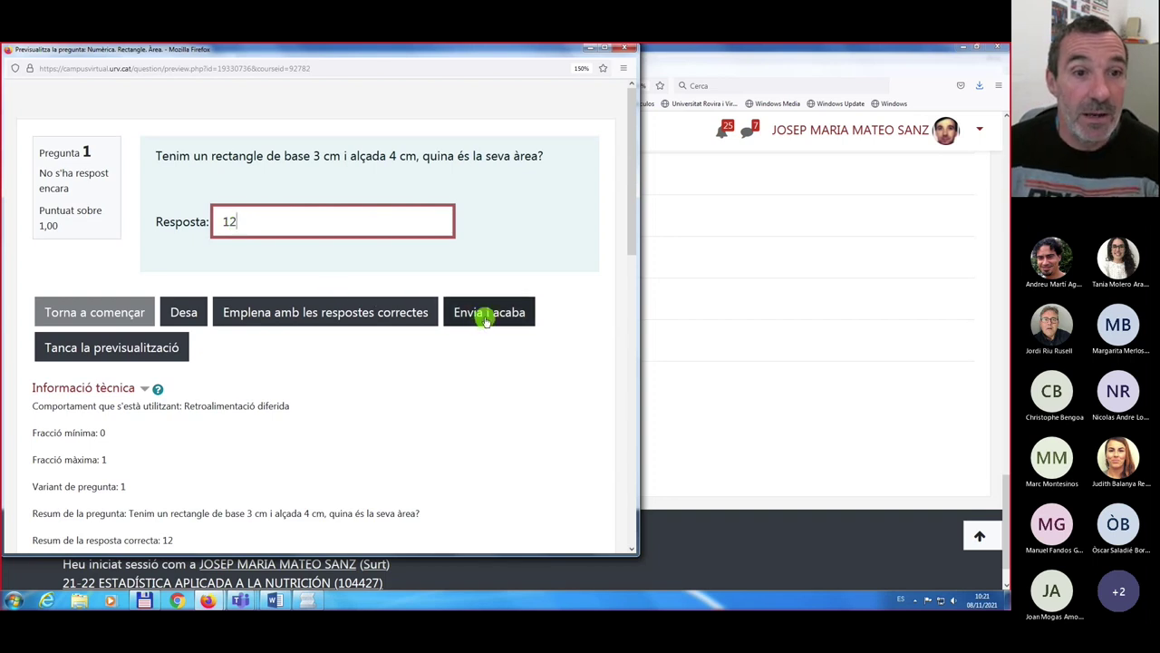
click(486, 319)
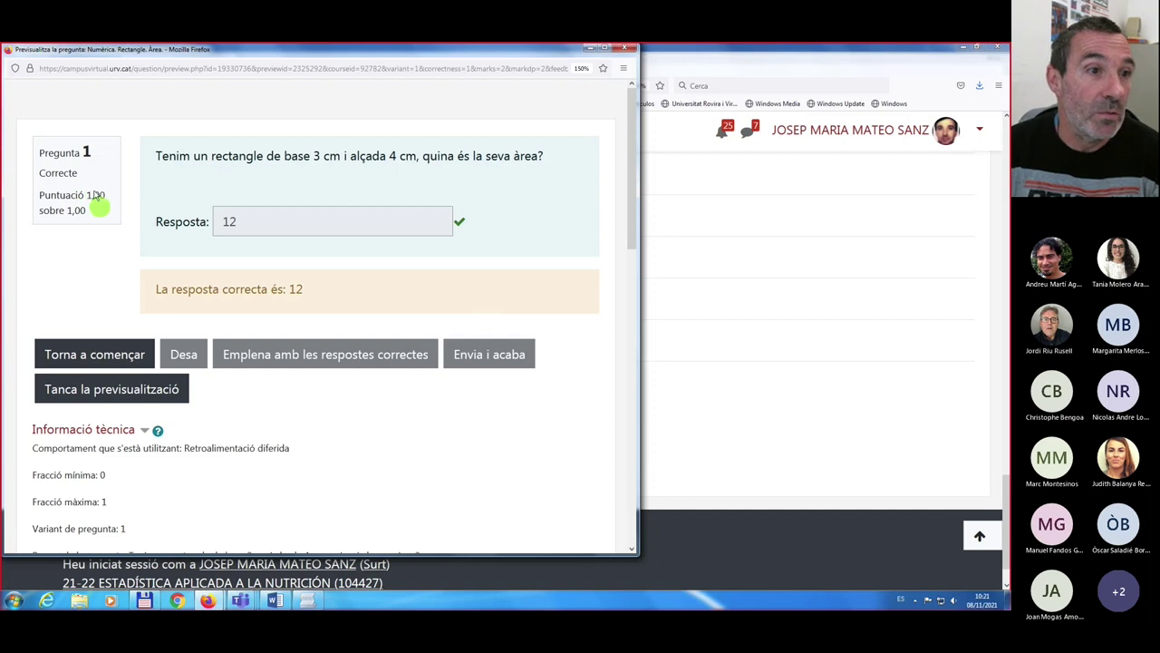
- Restart the preview and submit 12,01 to test the 0,01 error tolerance
click(107, 356)
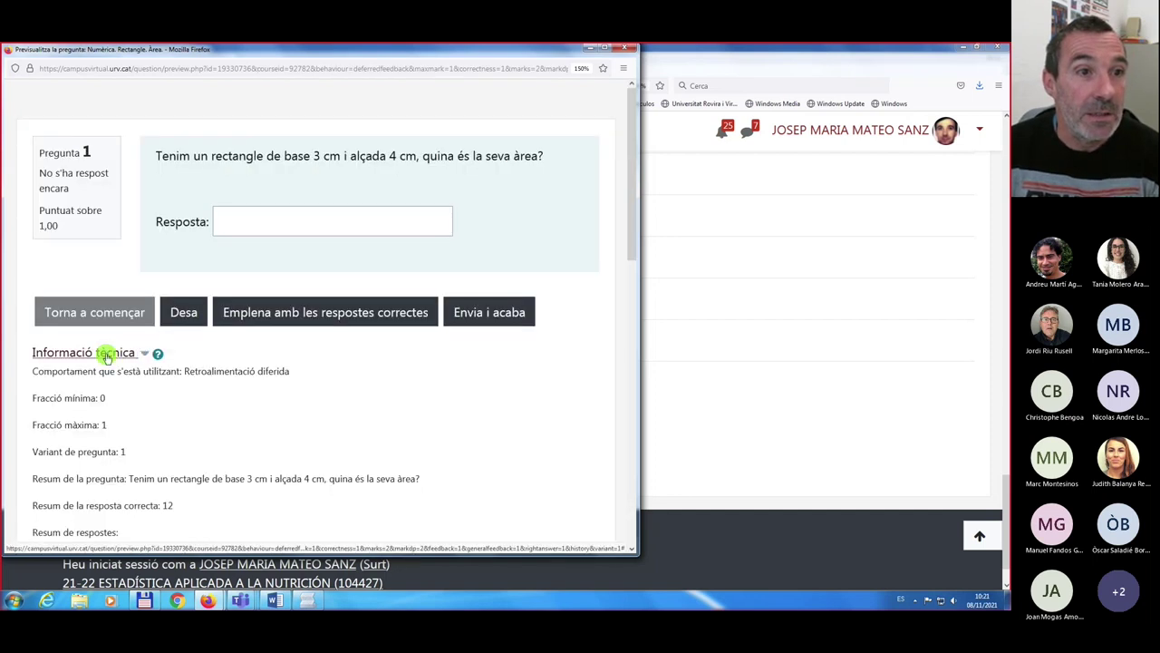
click(227, 221)
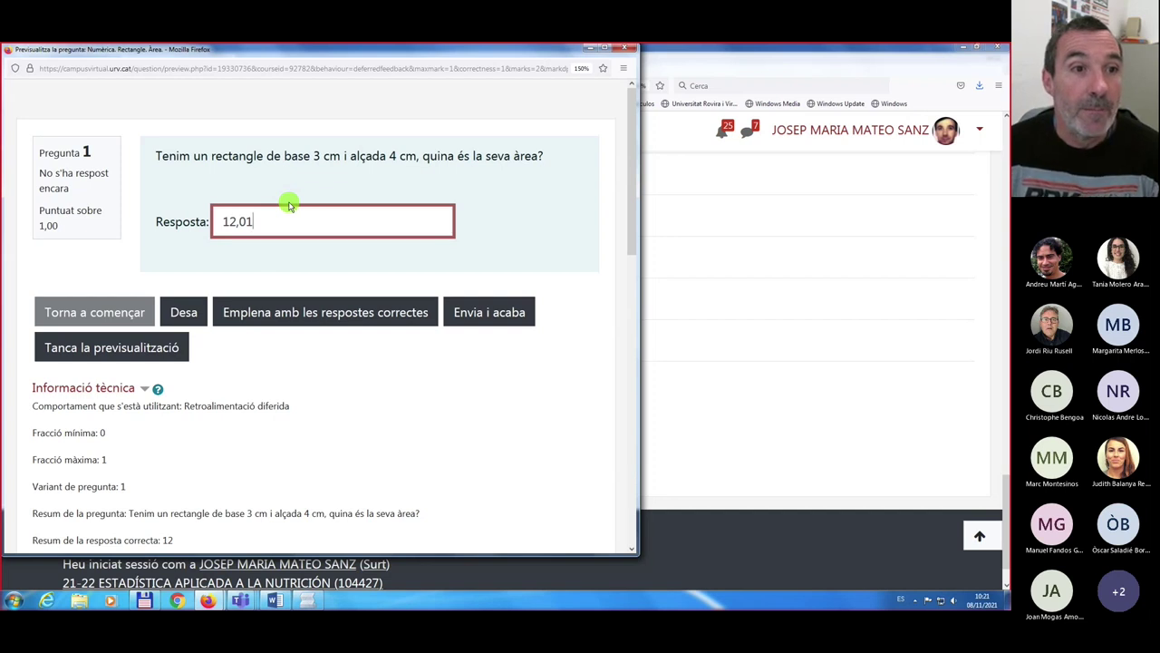
click(480, 317)
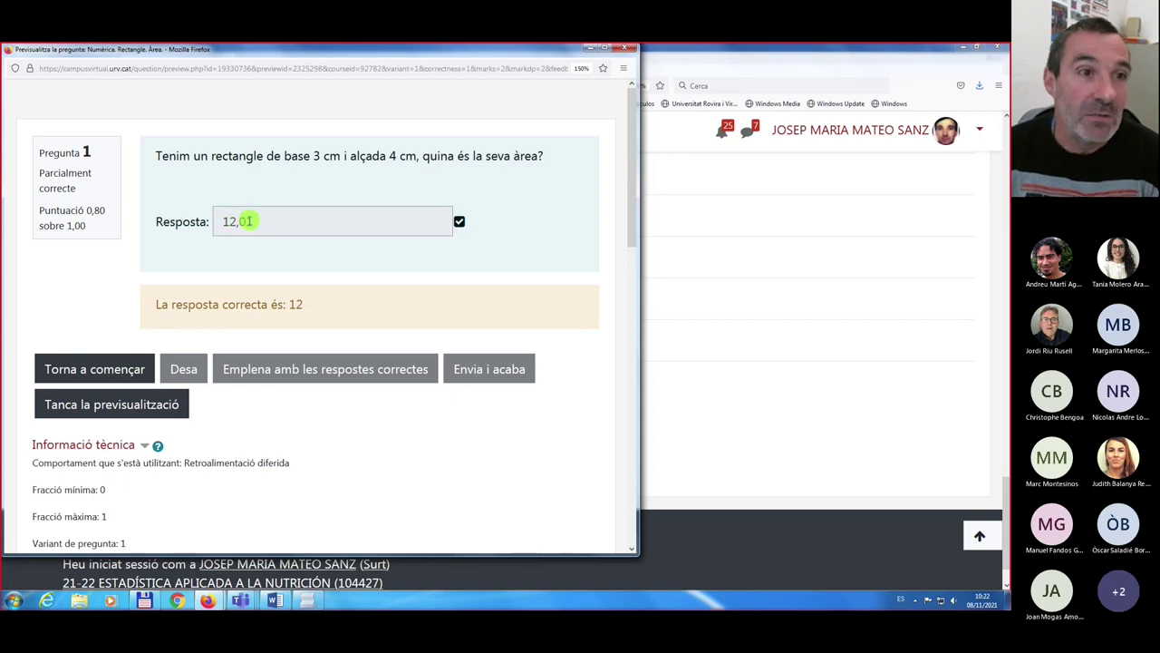
- Restart the preview and submit 12,04 to test the 0,05 error tolerance
click(87, 369)
click(240, 223)
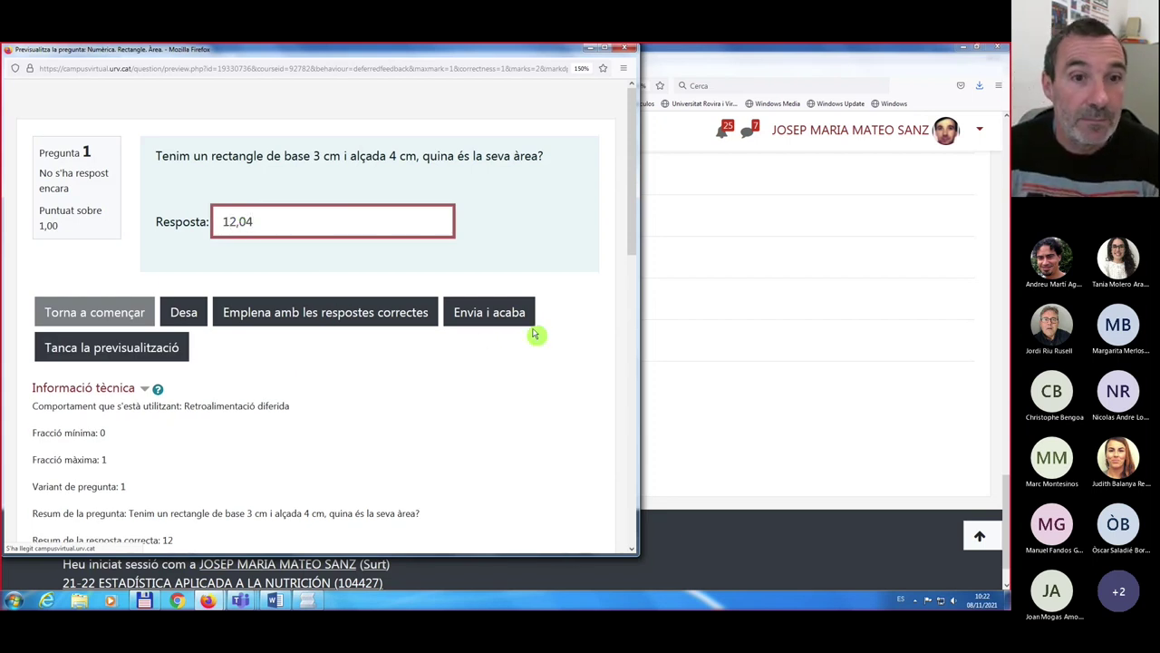
click(502, 313)
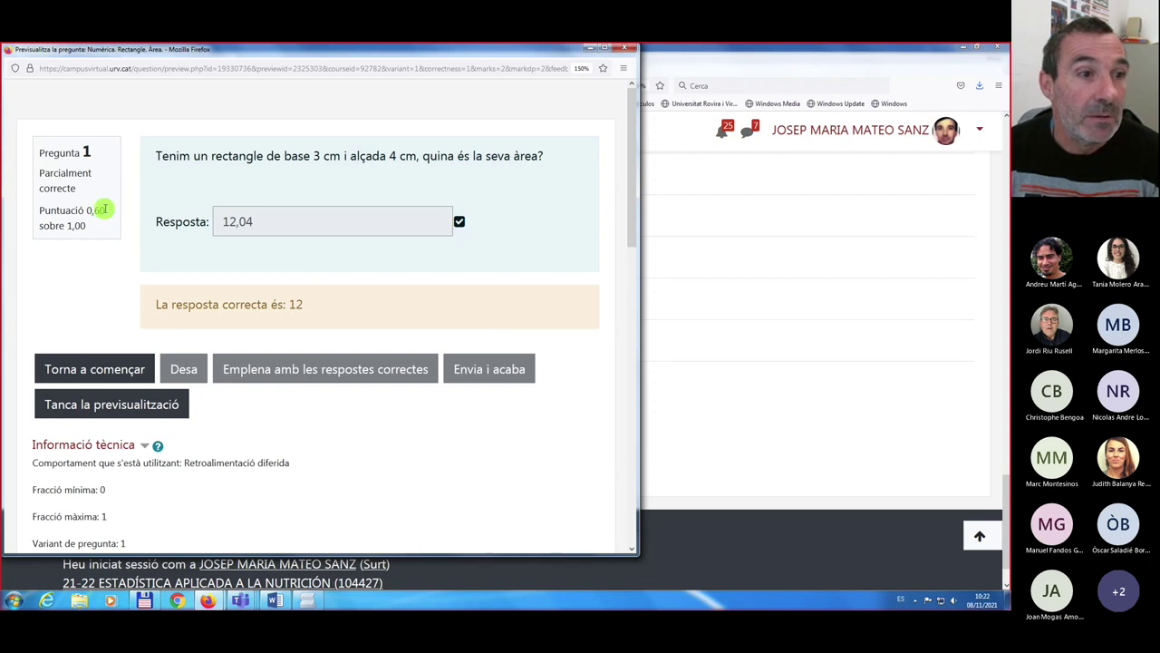
- Restart the preview and submit 12,06 to test an answer outside all the tolerances
click(104, 369)
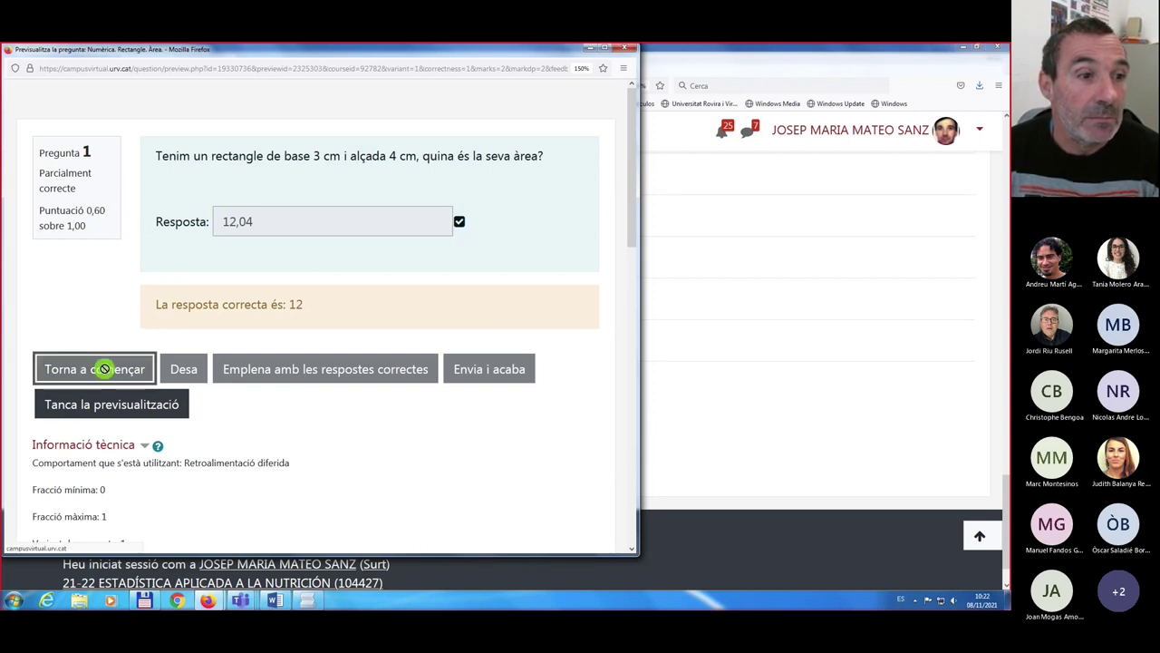
click(254, 221)
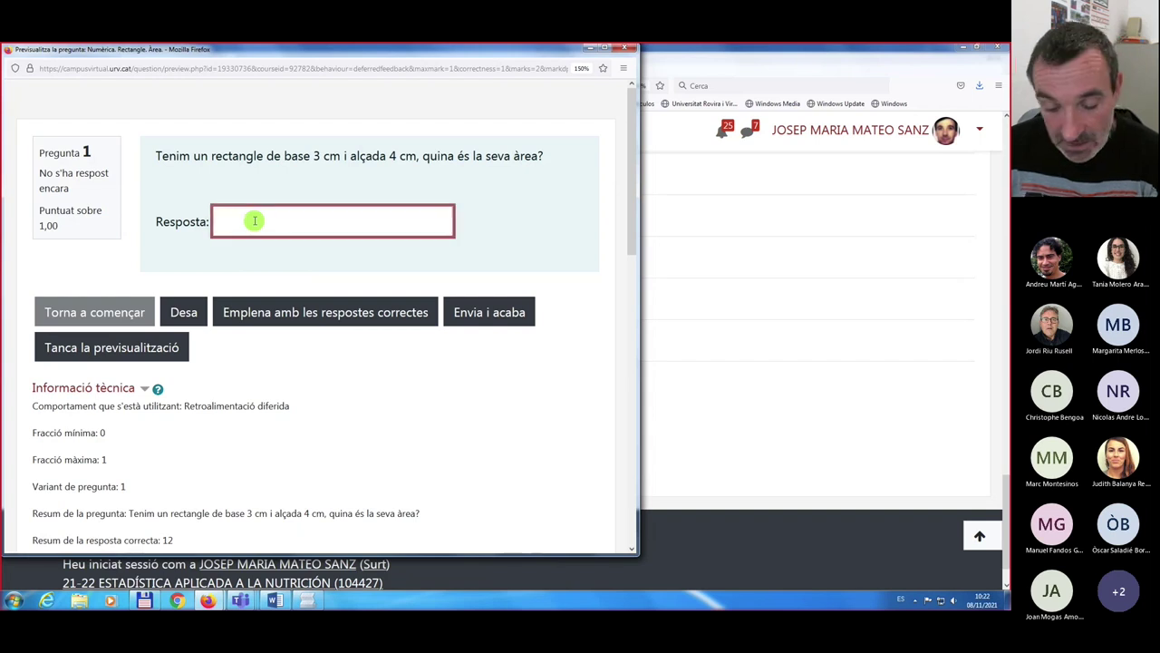
text(12)
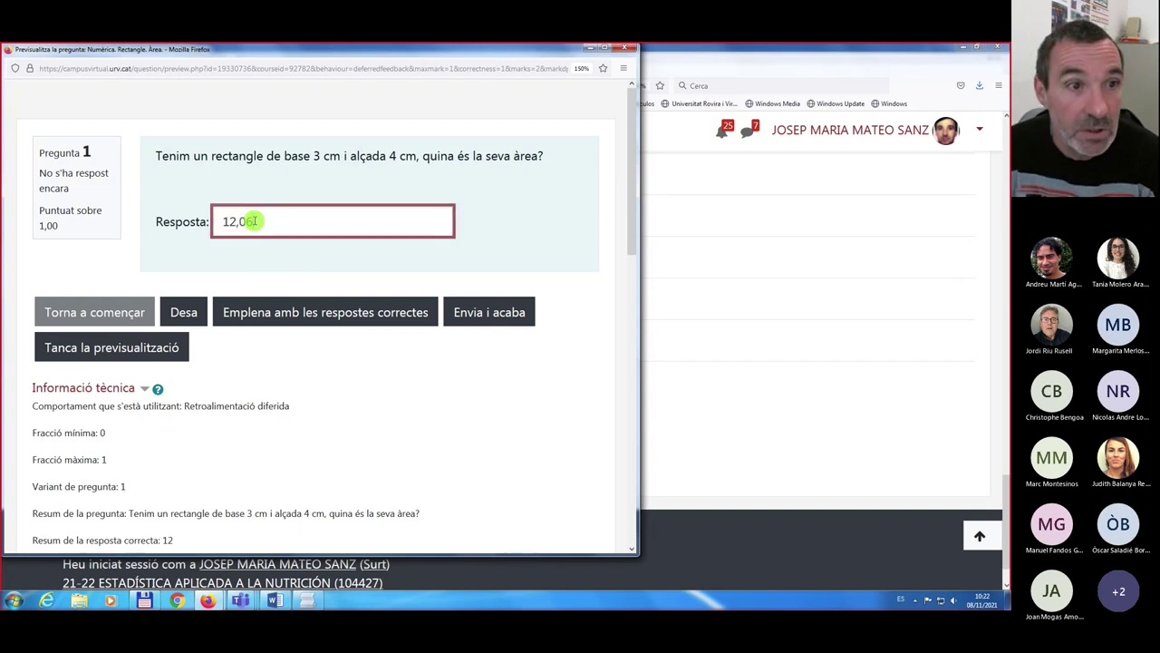
text(,06)
click(486, 311)
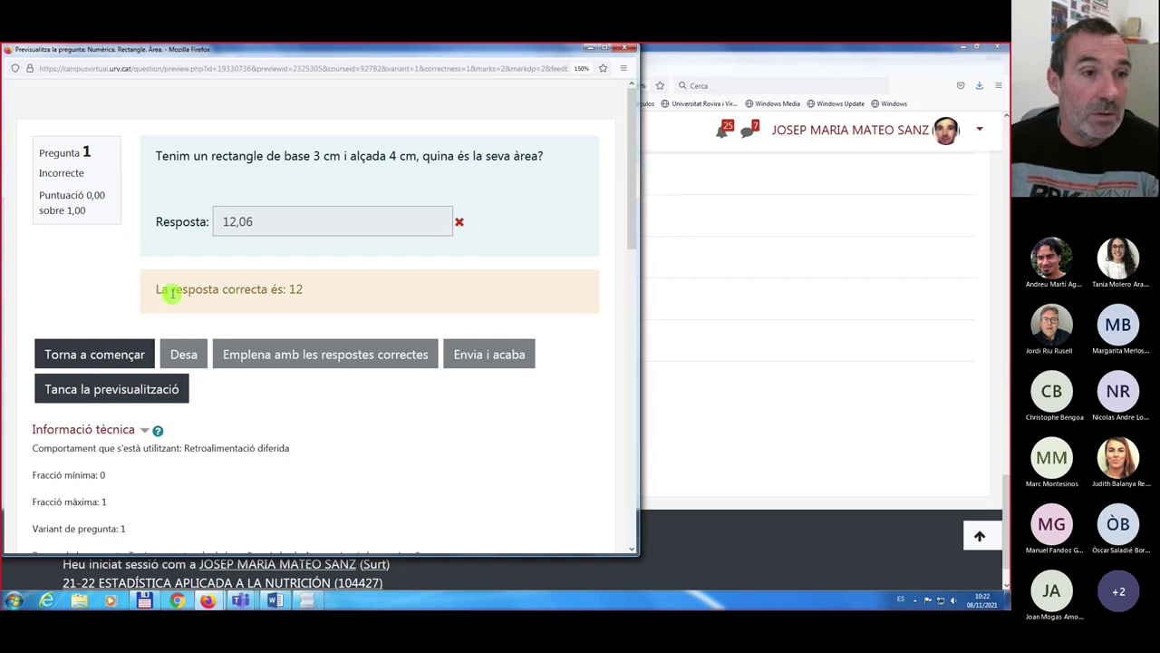
- Close the preview and save the numerical question's changes, returning to the question bank list
click(127, 390)
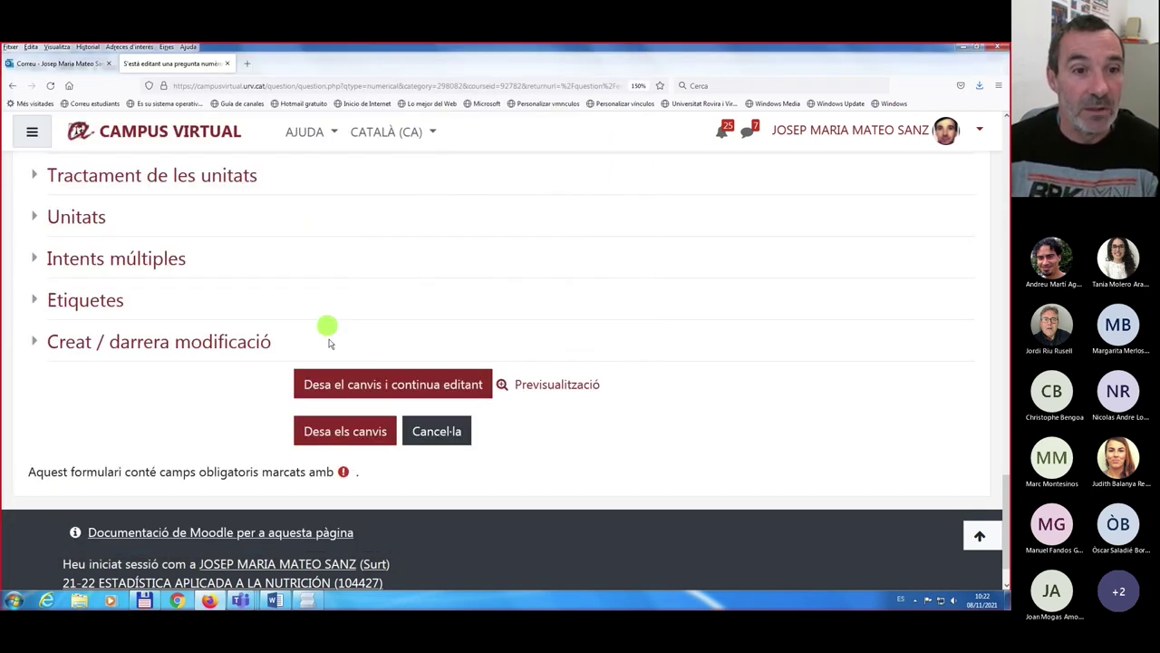
click(345, 433)
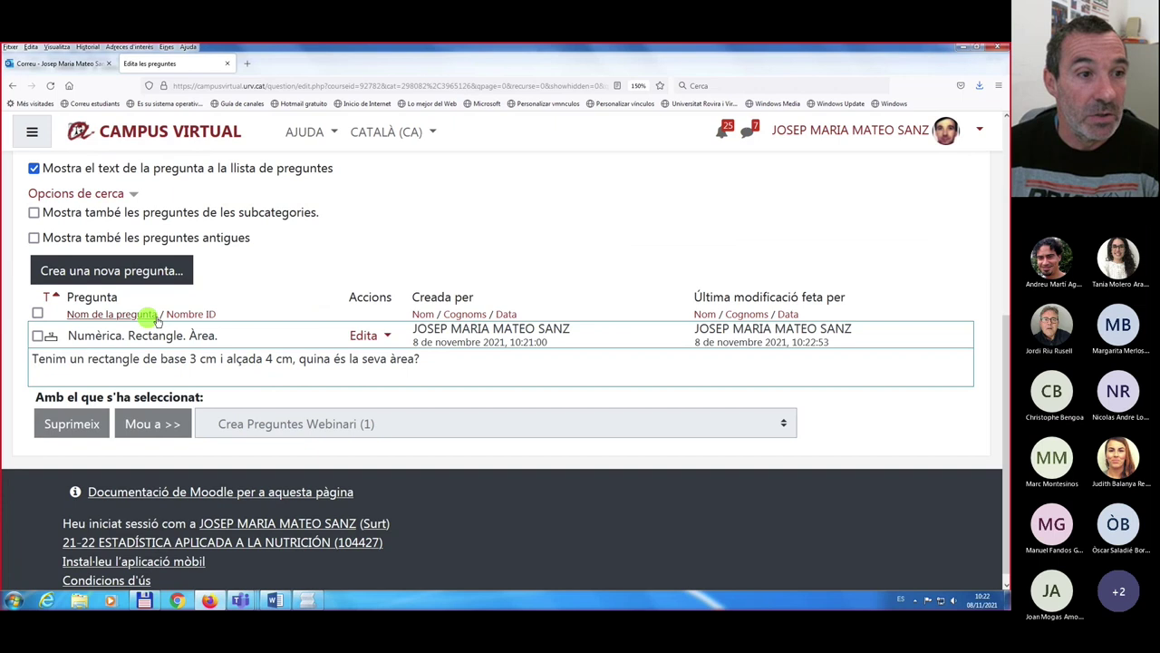
click(100, 272)
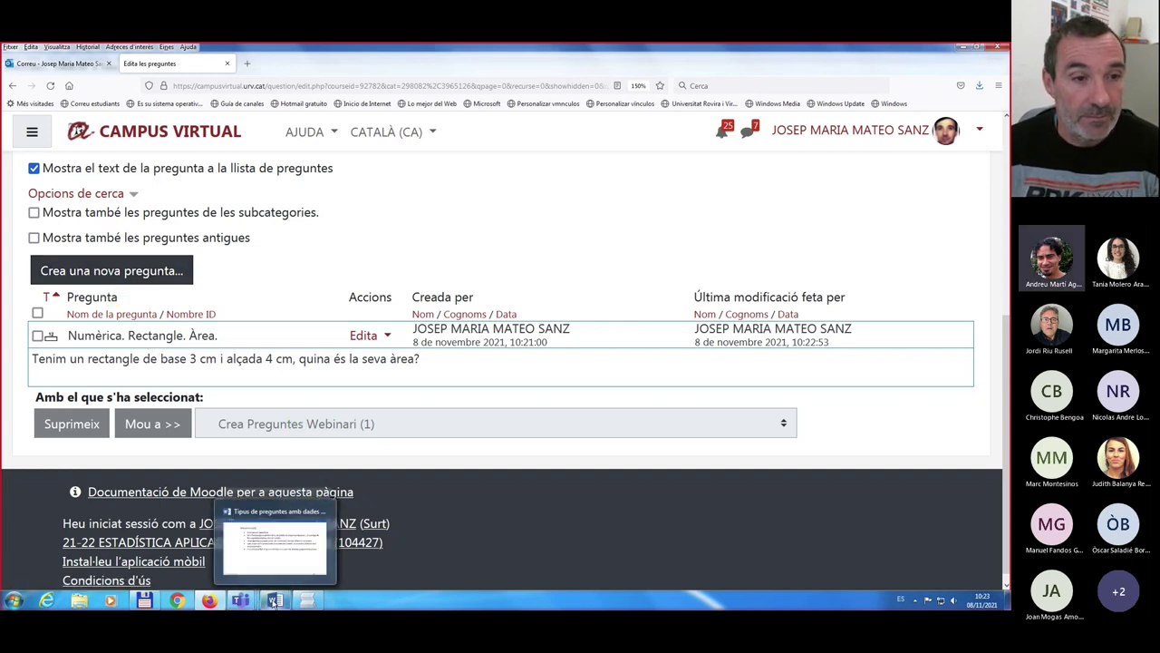
- Switch to the Word document Tipus de preguntes amb dades and read the PREGUNTES CALCULADES SIMPLES section
click(277, 544)
scroll(288, 290, down, 10)
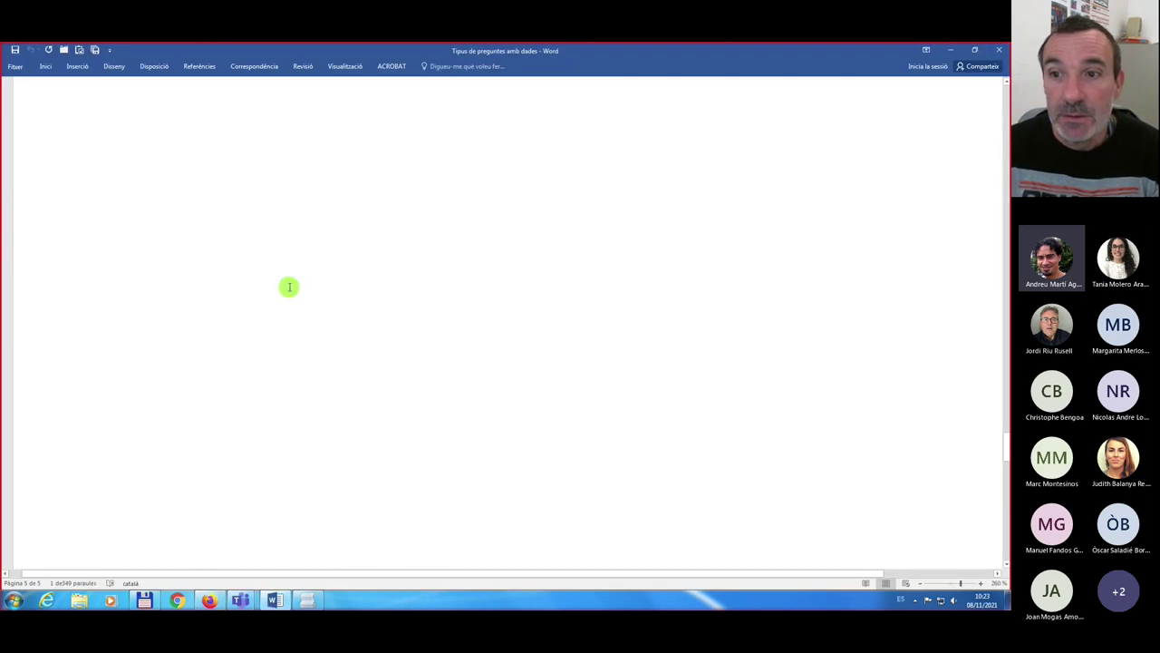
scroll(336, 220, up, 1)
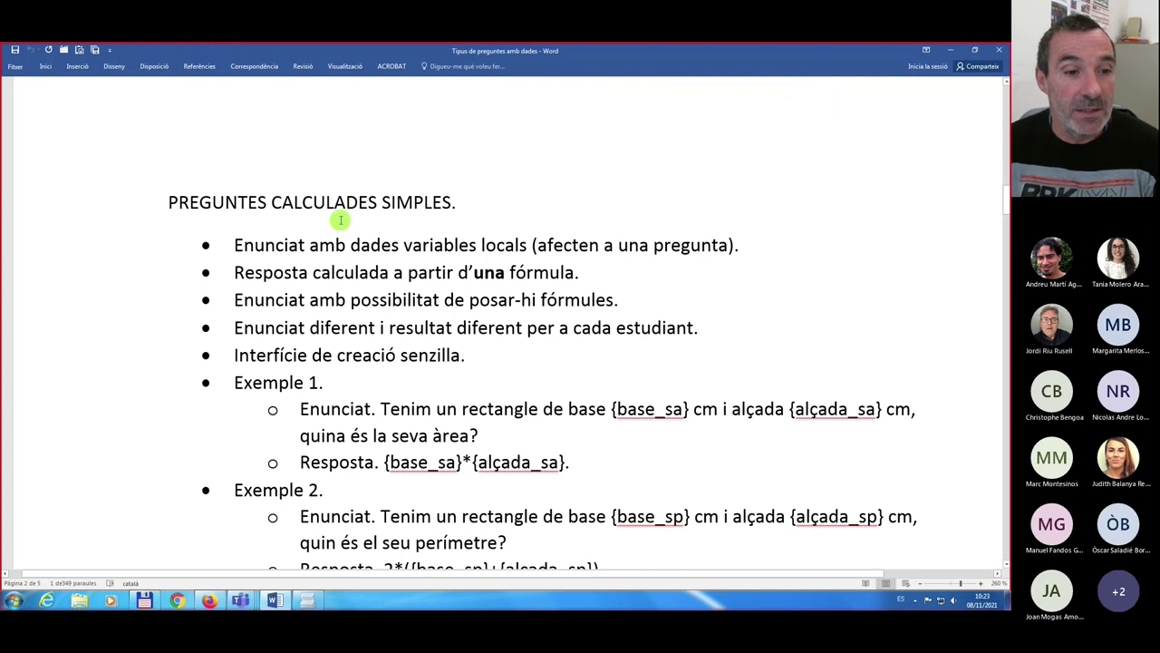
- Return to the question bank in Firefox and add a new question of type Calculada simple
click(209, 600)
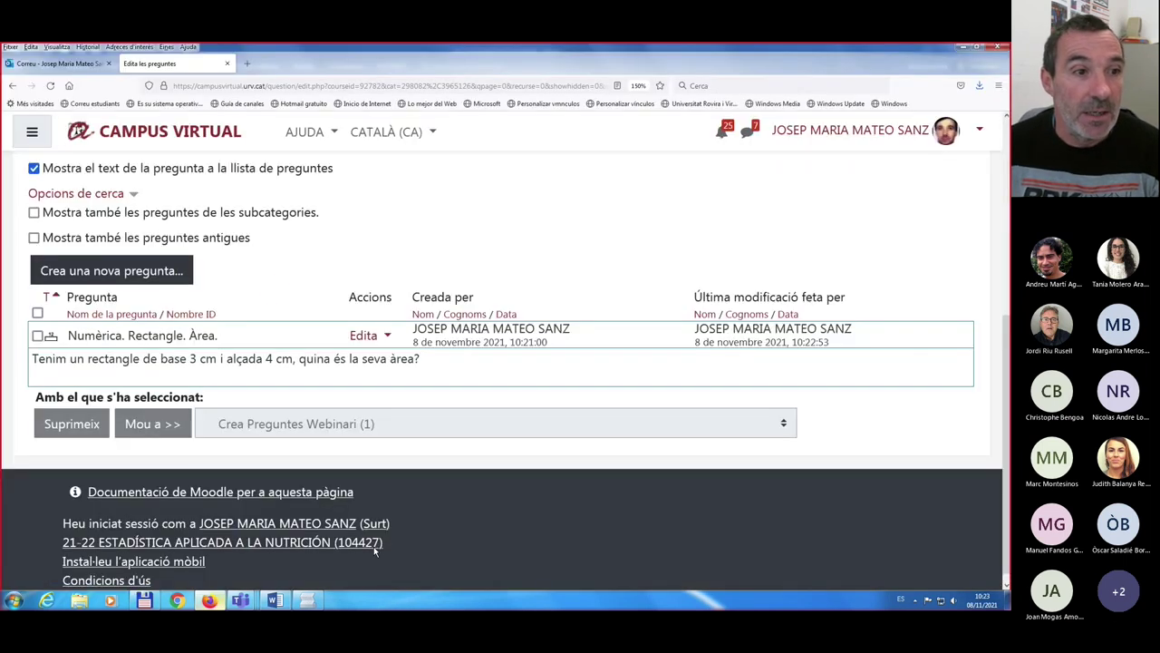
click(116, 275)
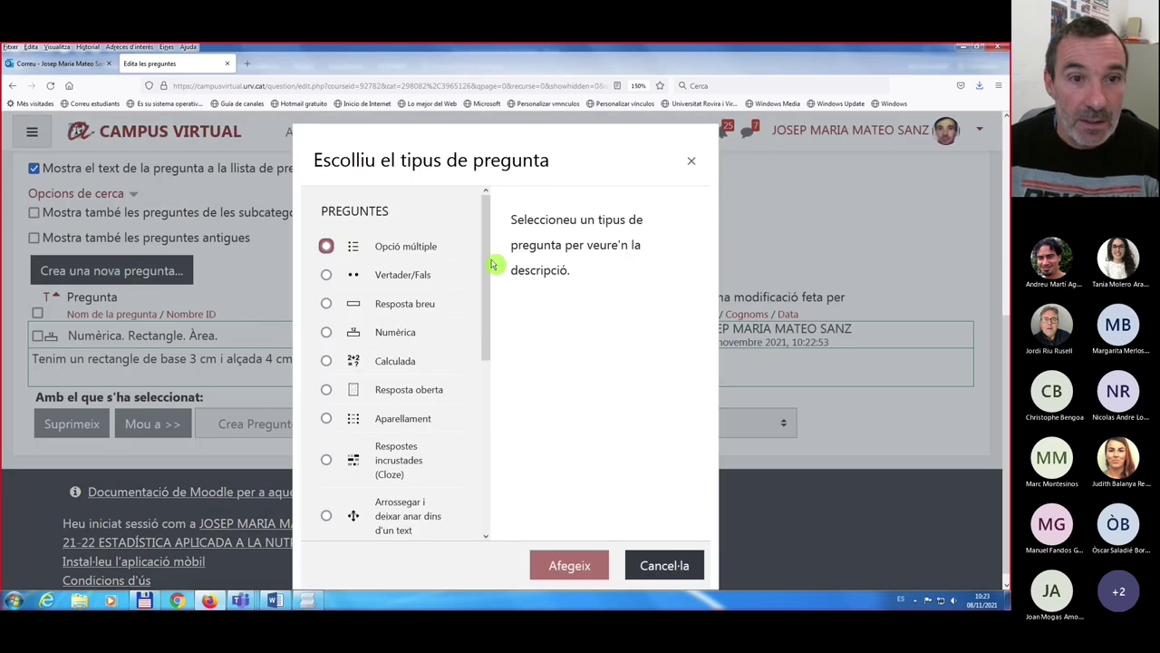
drag(487, 253, 326, 368)
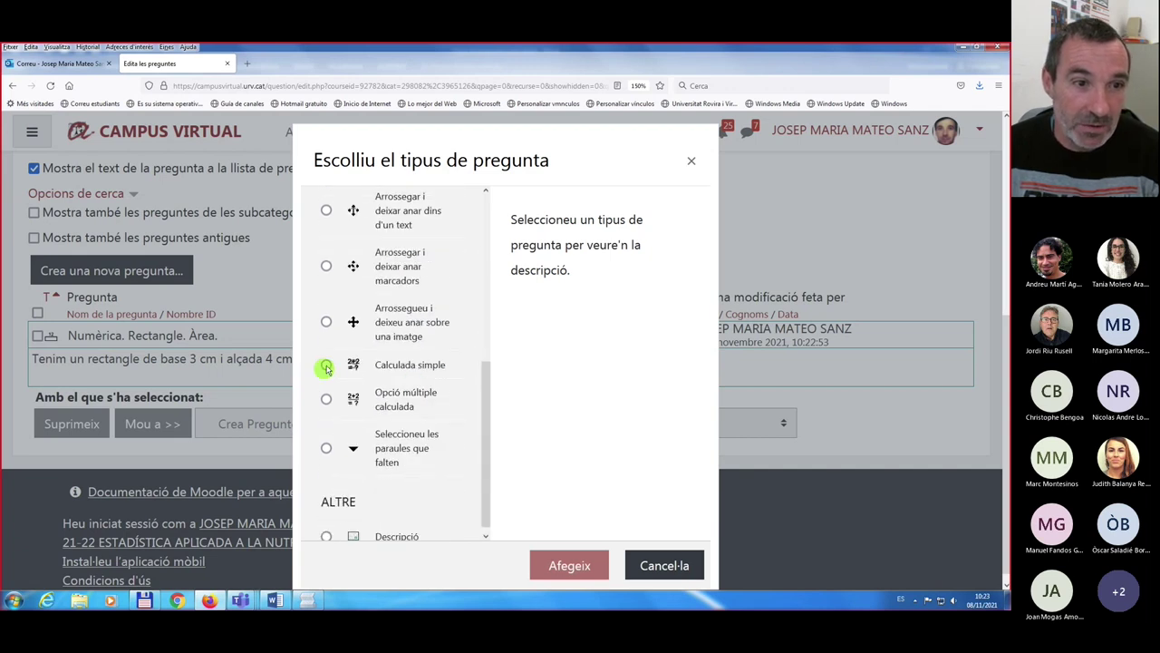
click(326, 366)
click(569, 568)
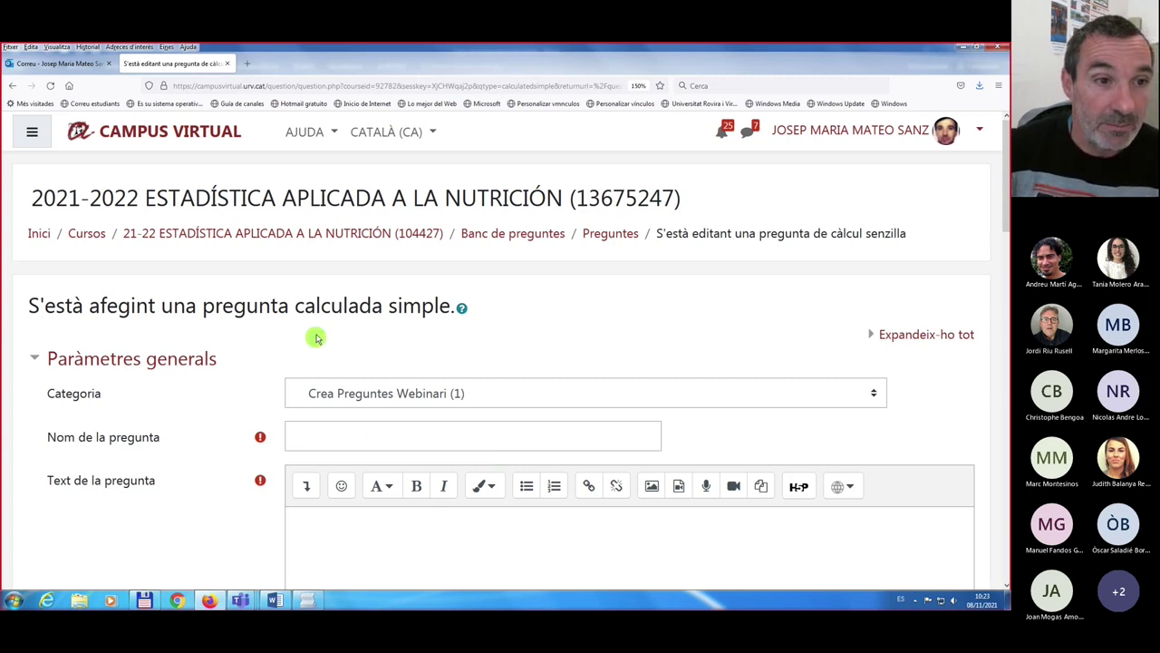
- Name the new question "Calculada simple. Rectangle. Àrea"
click(312, 439)
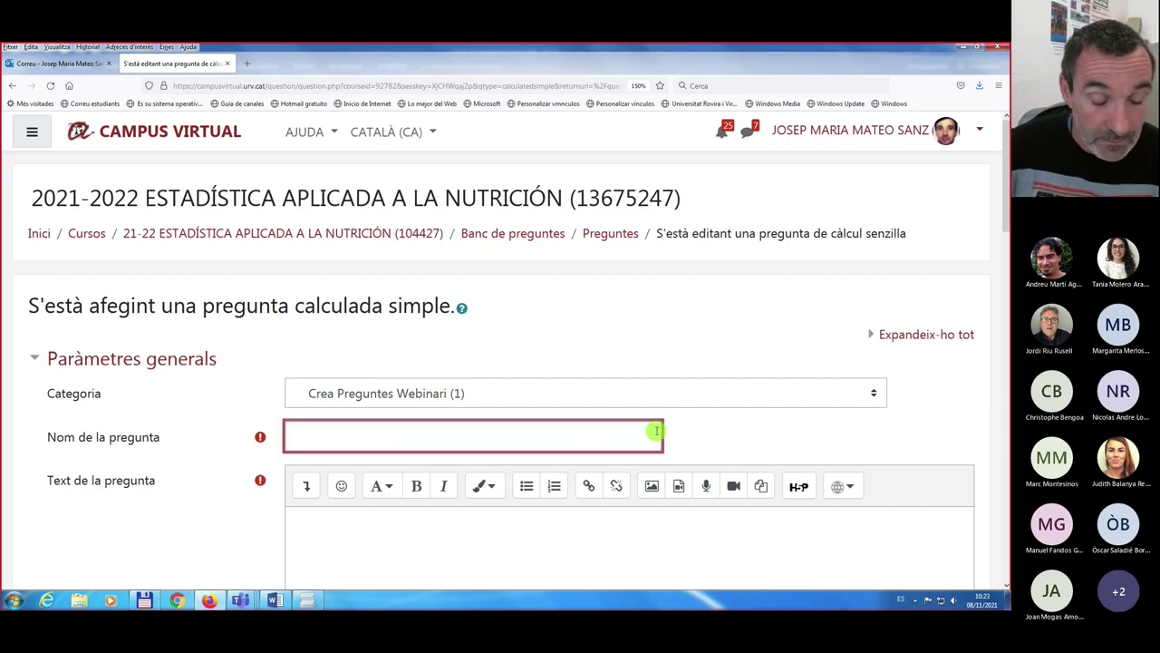
text(Calc)
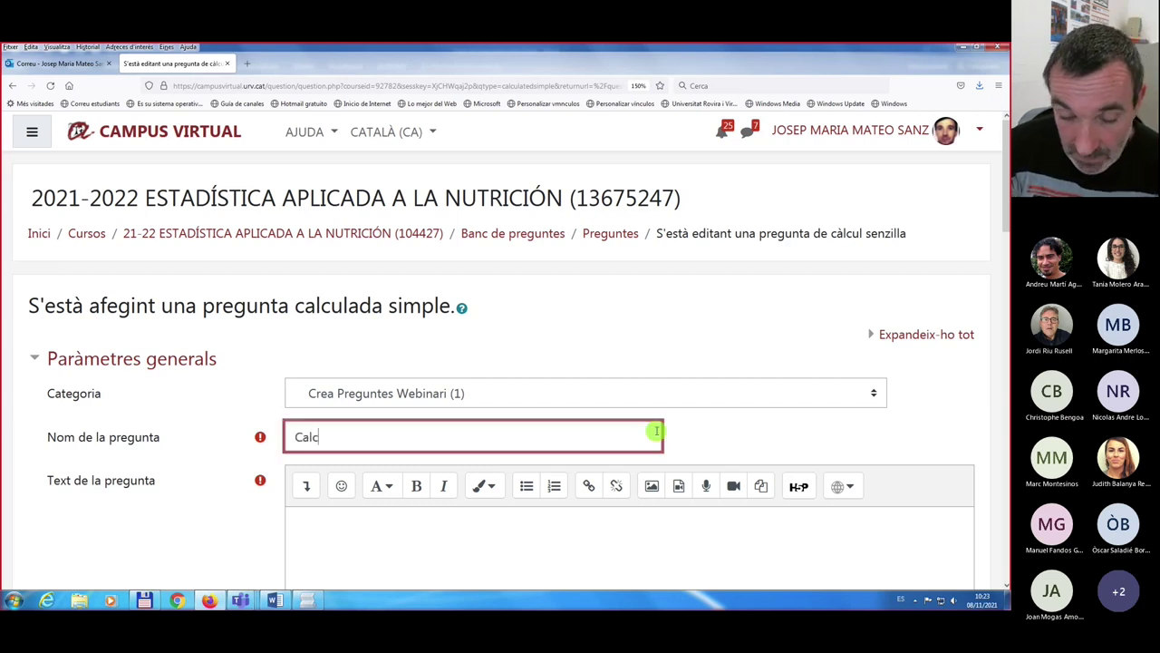
text(ulada simple)
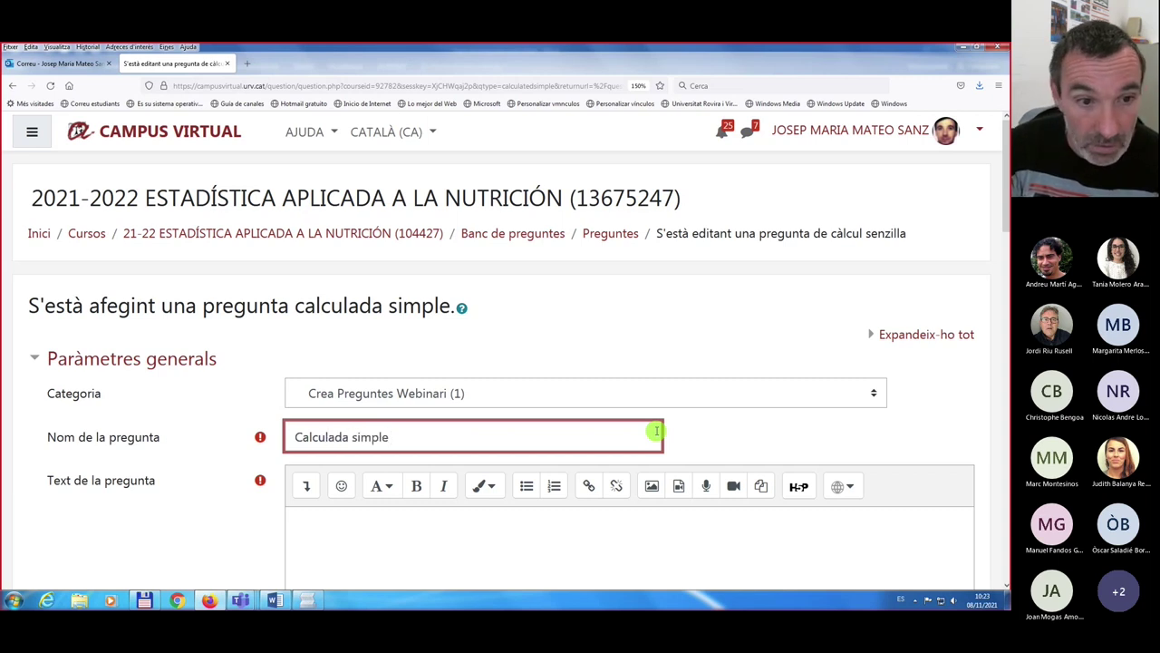
text(. Recta)
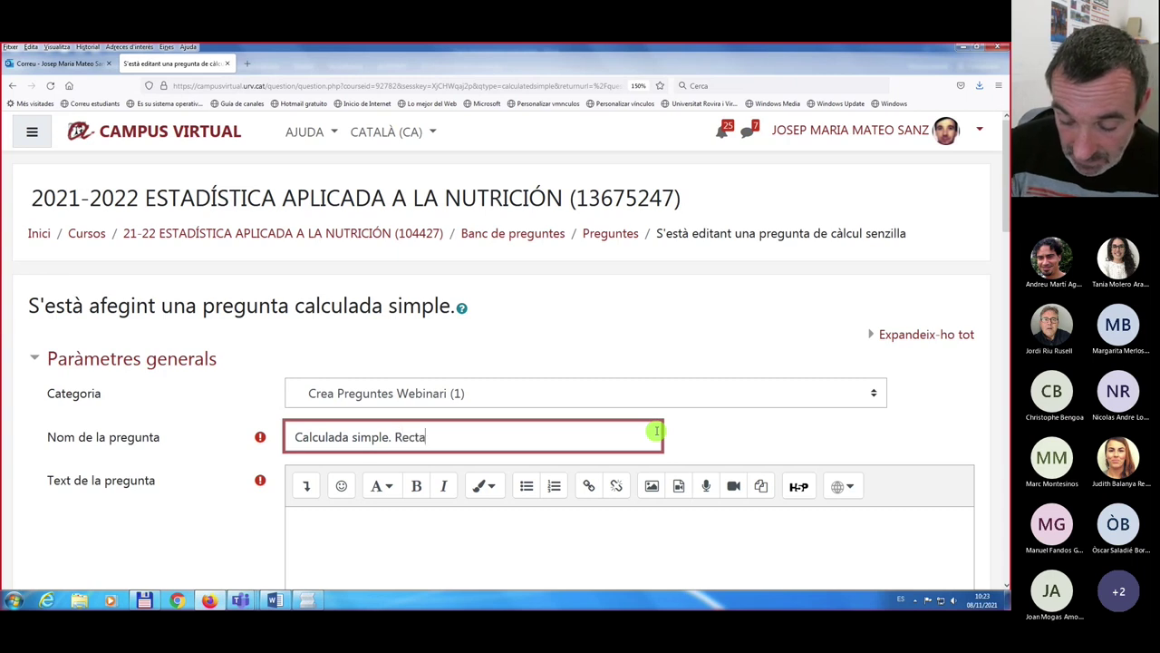
text(ngle. Àrea)
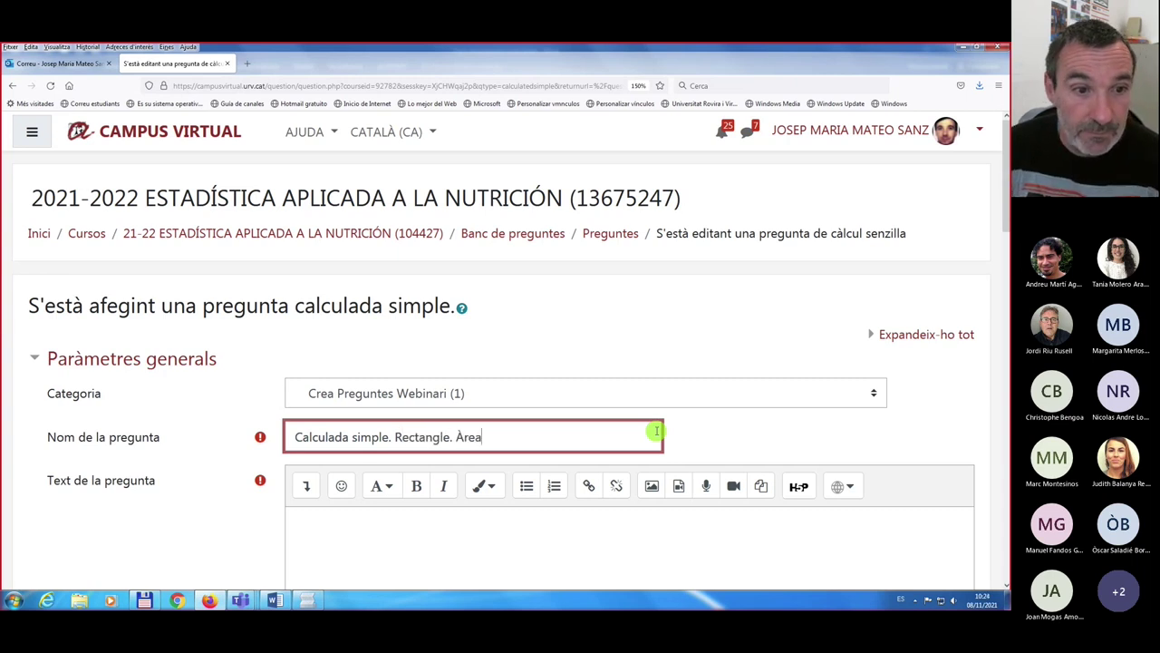
- Switch to Preguntes_Webinari.txt in Lister and copy the first CALCULADA SIMPLE question's statement, from "Tenim un rectangle" through "Quina és la seva àrea?"
scroll(562, 435, down, 3)
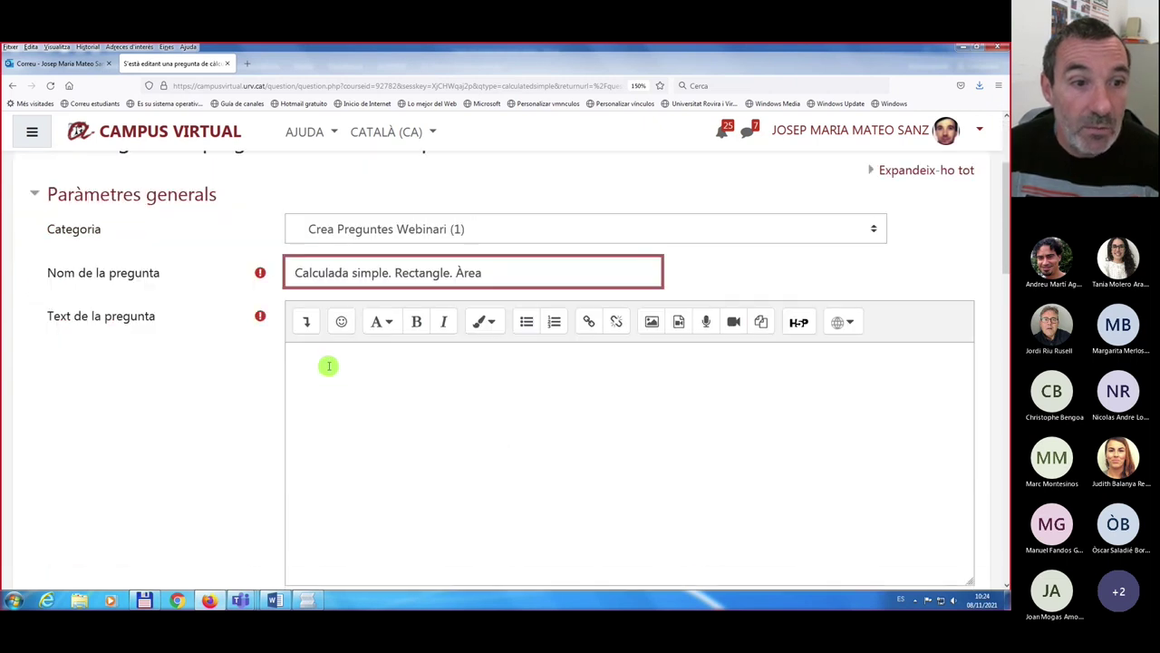
click(329, 365)
click(308, 600)
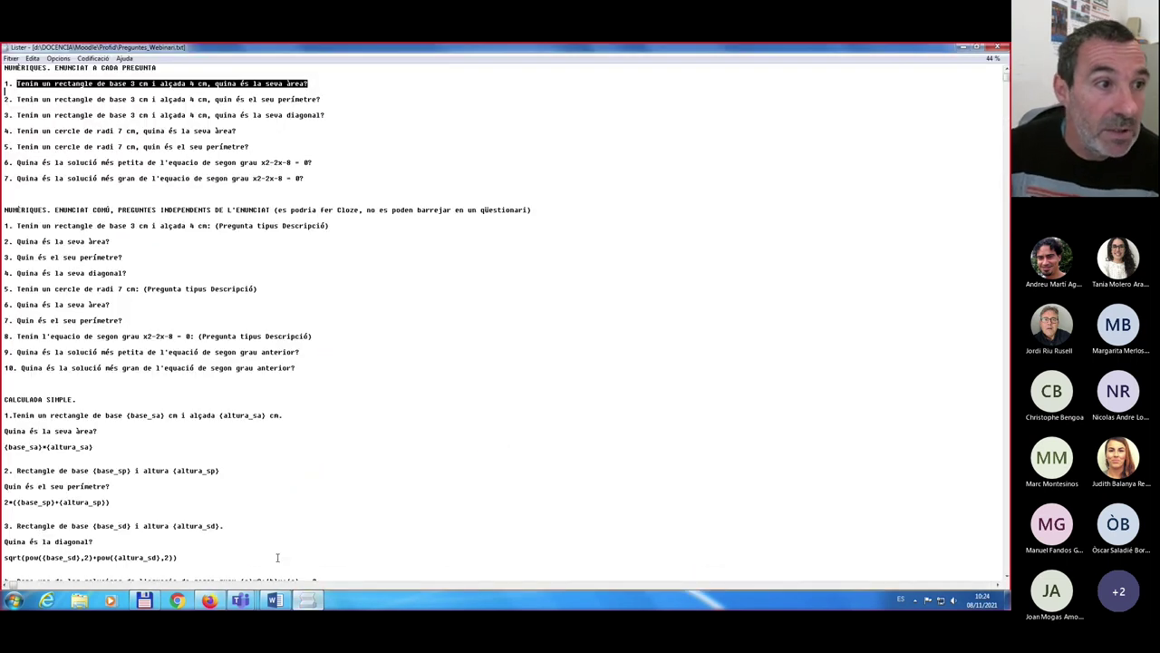
scroll(131, 380, down, 1)
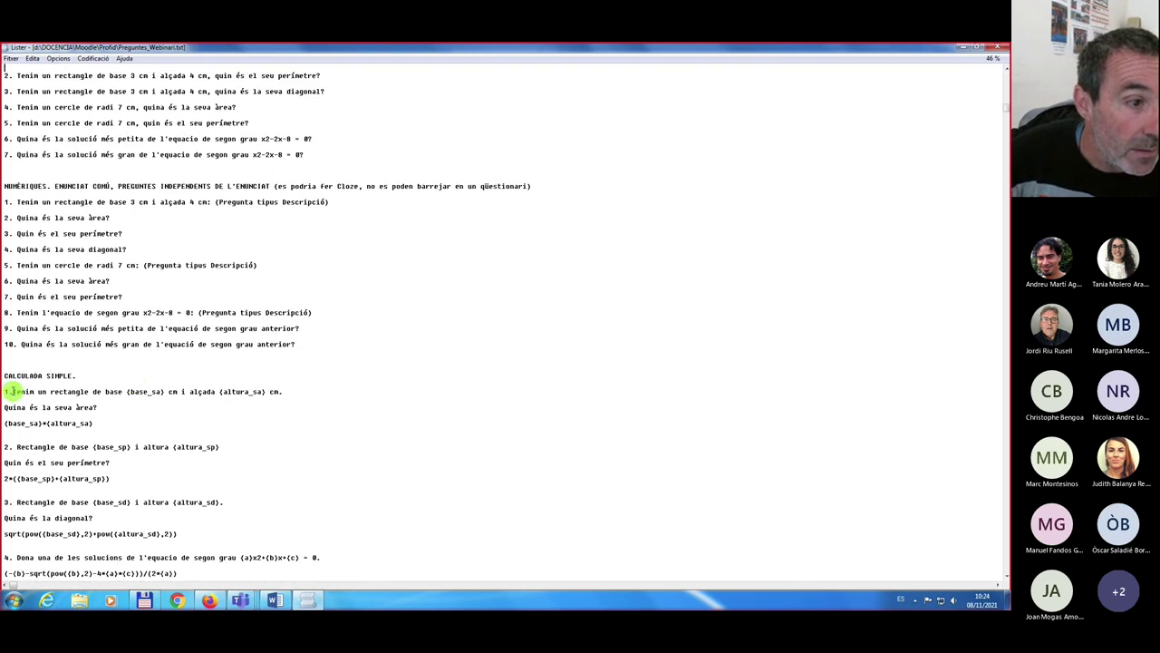
drag(12, 391, 103, 408)
key(ctrl+c)
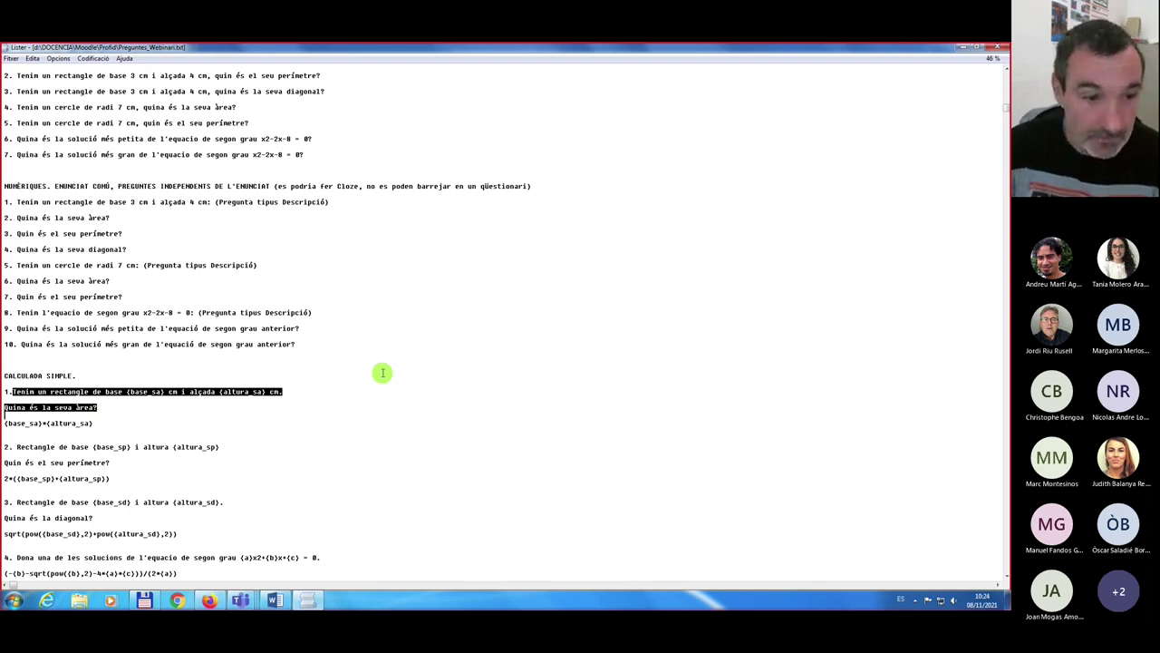
- Return to Firefox, paste the copied statement as the question text, and remove the blank line between its two sentences
click(209, 600)
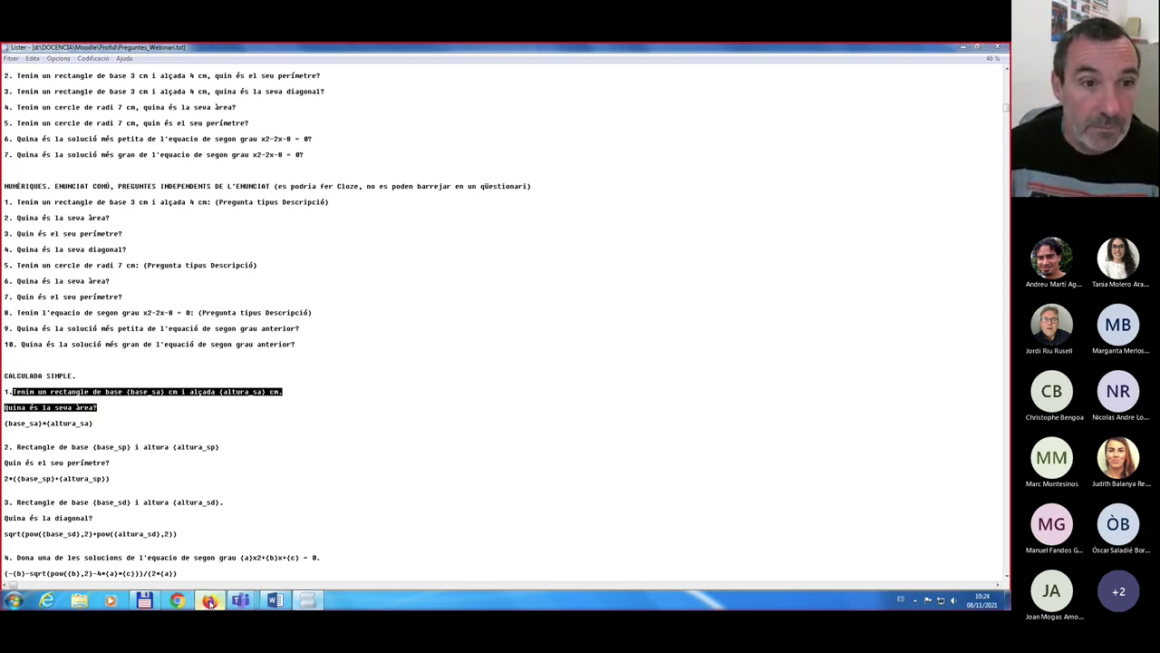
click(396, 450)
key(ctrl+v)
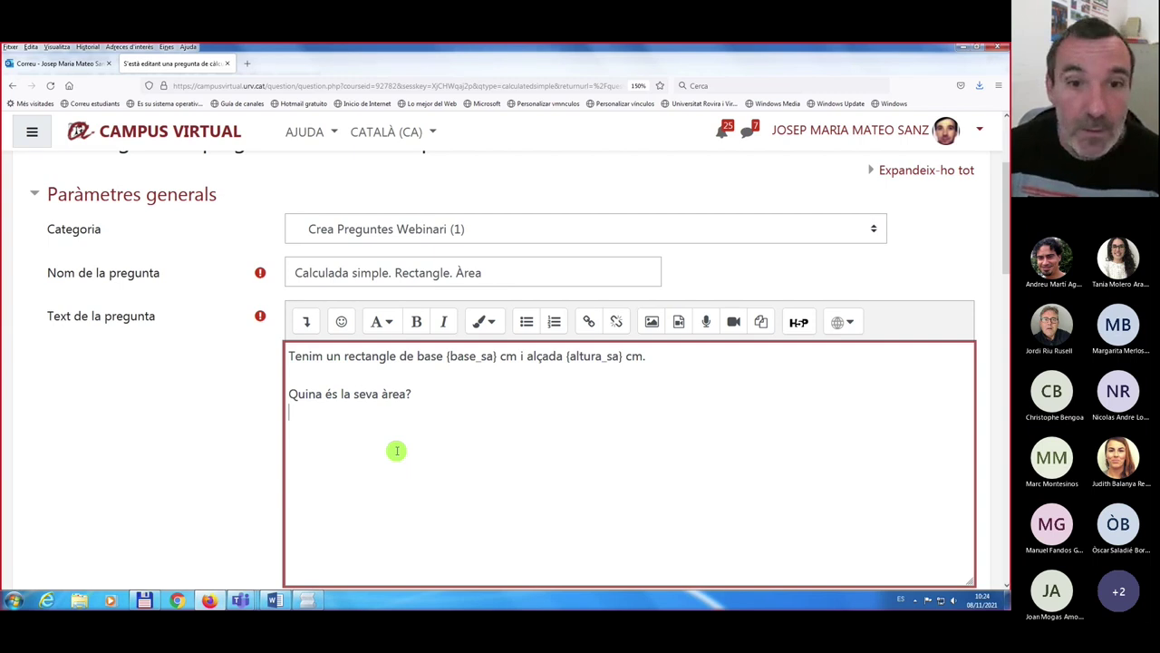
key(BackSpace)
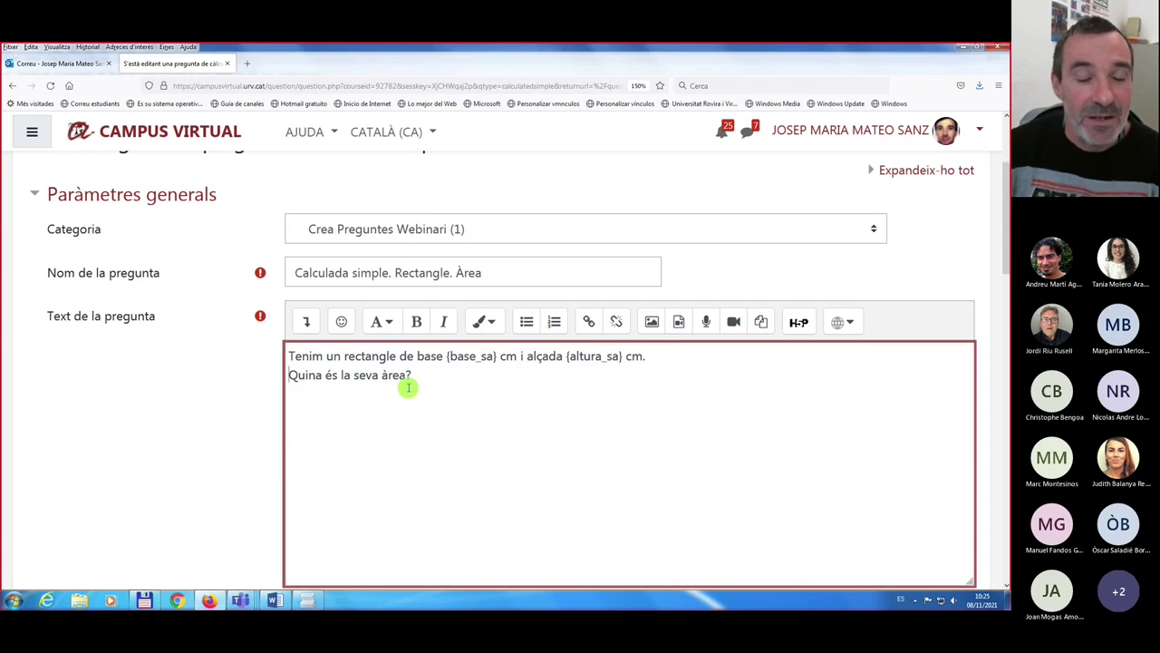
- Copy the area formula from the Lister text file and enter {base_sa}*{altura_sa} as answer formula 1 in Firefox
scroll(408, 387, down, 2)
scroll(408, 388, down, 2)
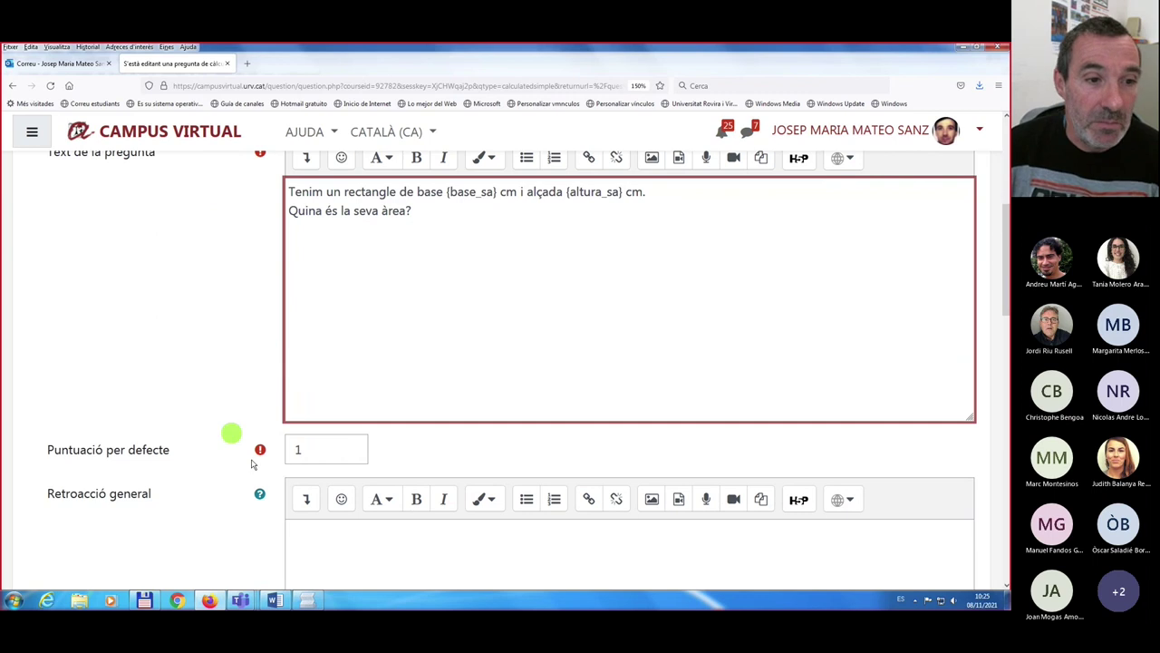
scroll(334, 439, down, 6)
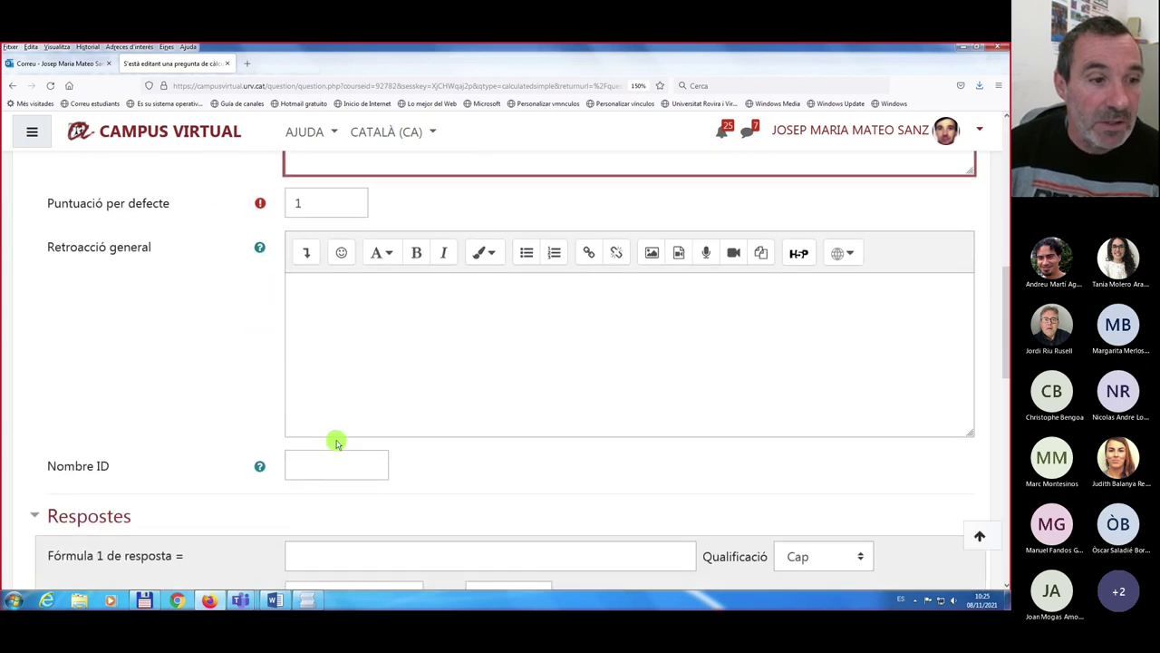
scroll(335, 440, down, 4)
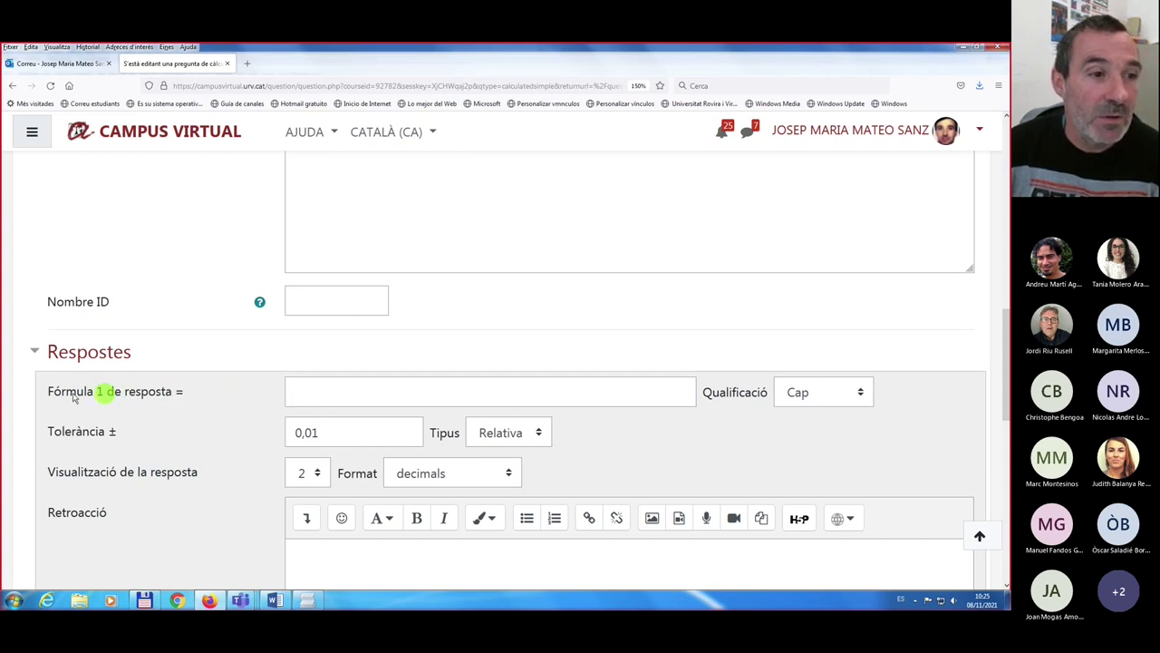
click(302, 394)
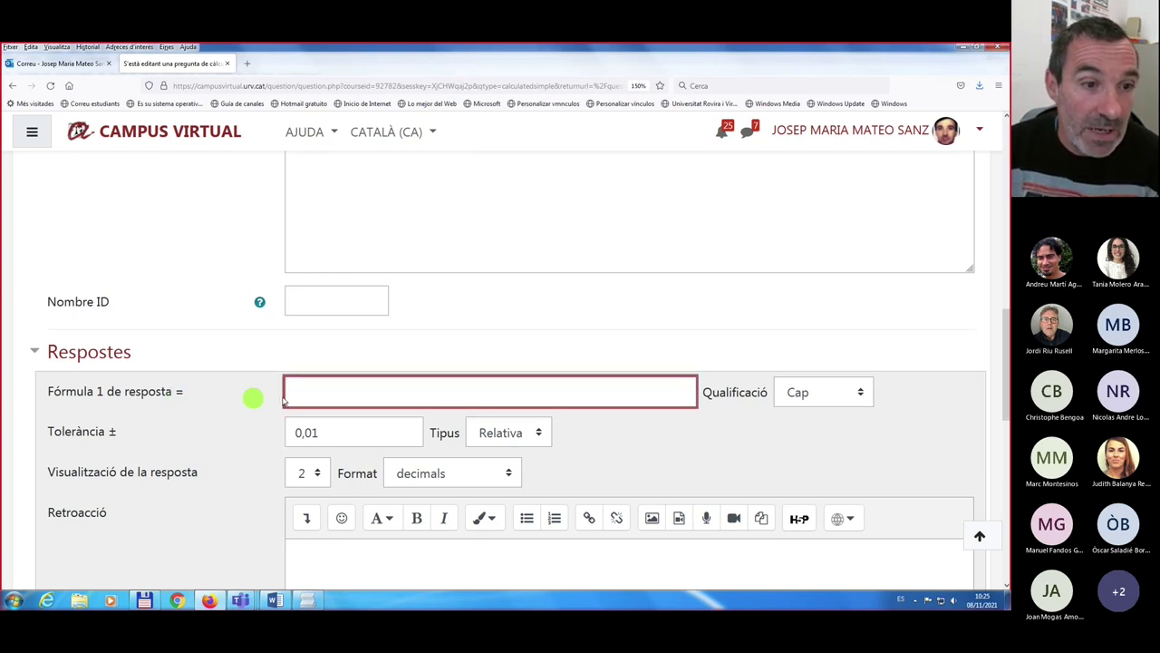
click(306, 600)
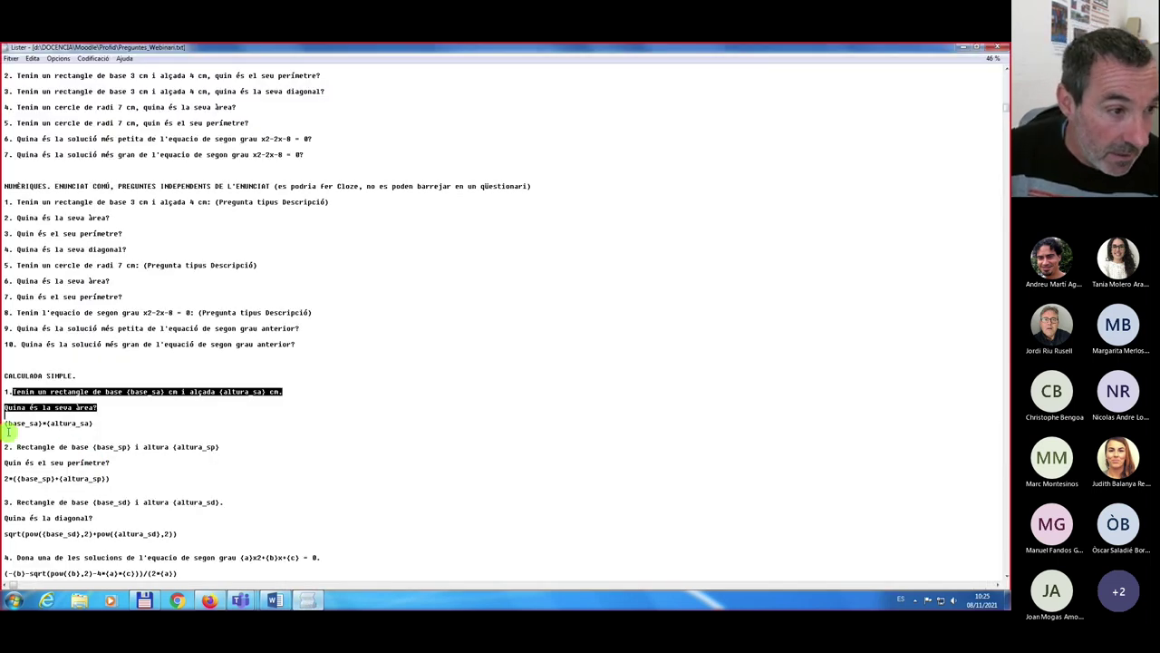
drag(5, 423, 93, 424)
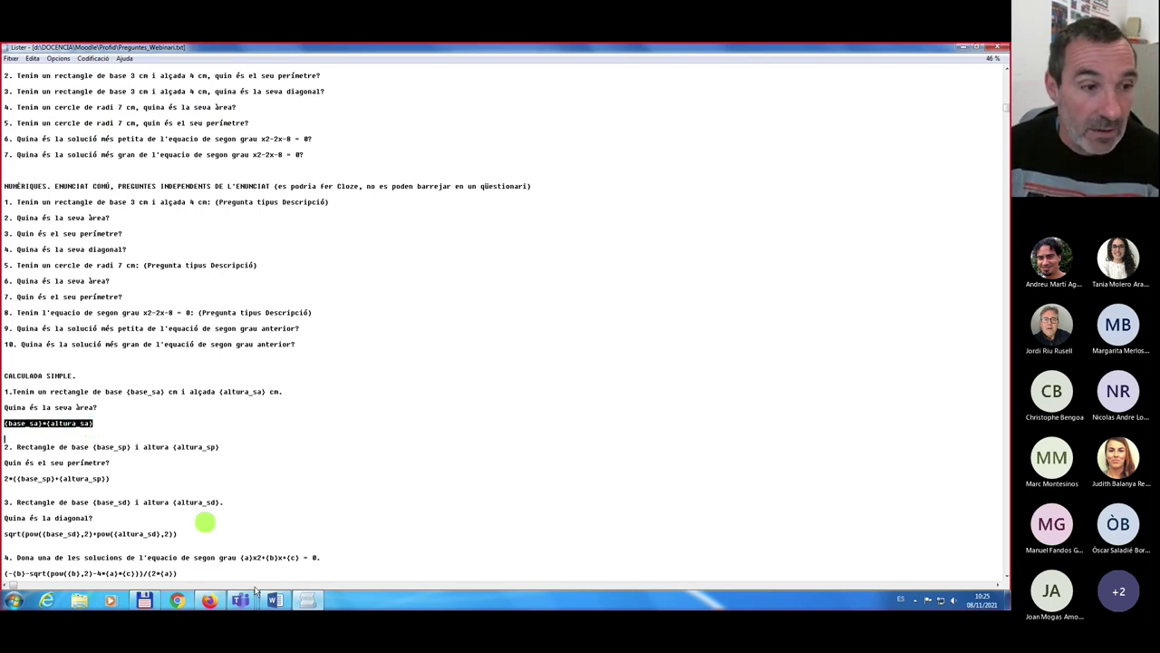
click(209, 601)
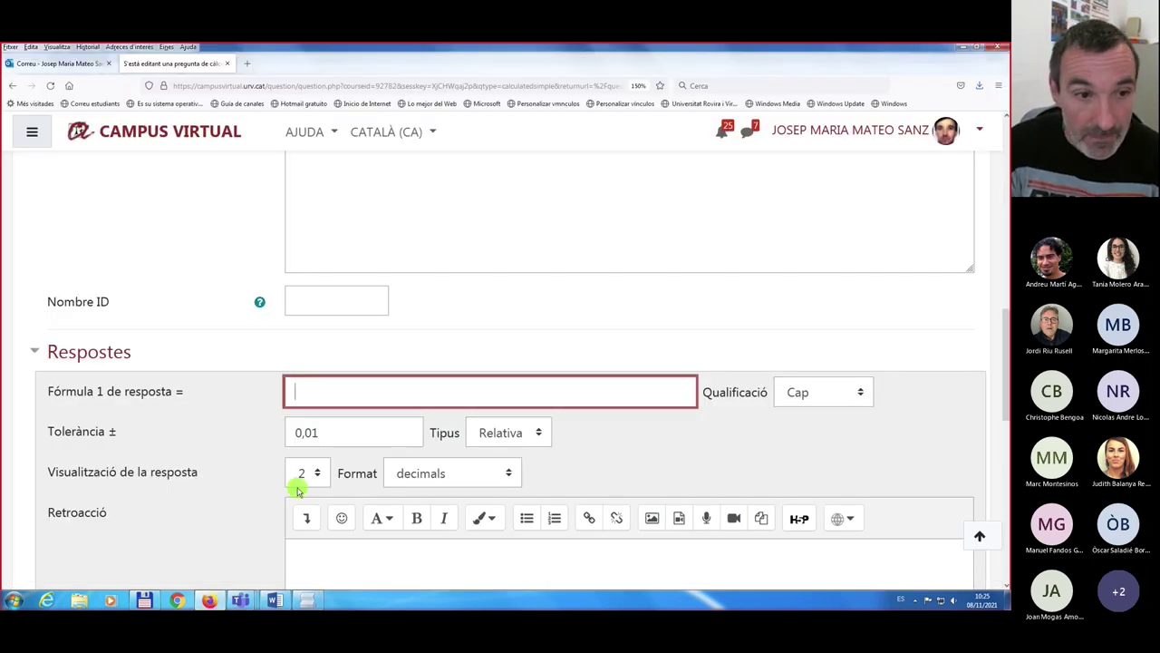
text({base_sa}*{altura_sa})
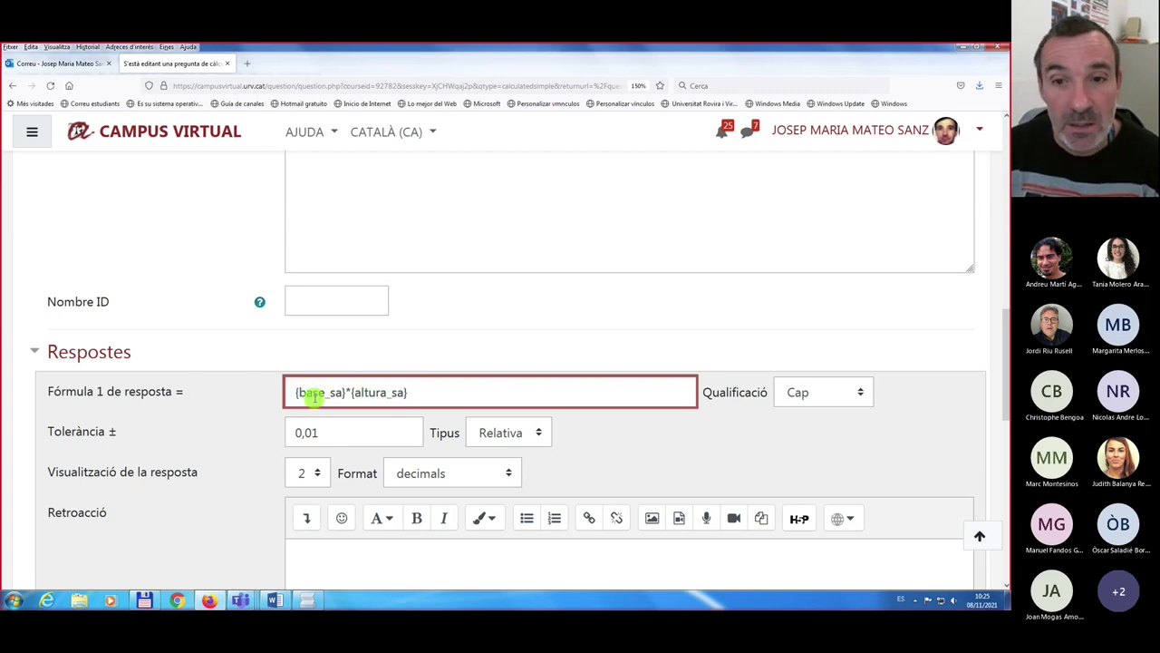
- Give answer formula 1 a grade of 100% and set its tolerance to 0 with type Nominal
click(859, 391)
scroll(821, 195, down, 1)
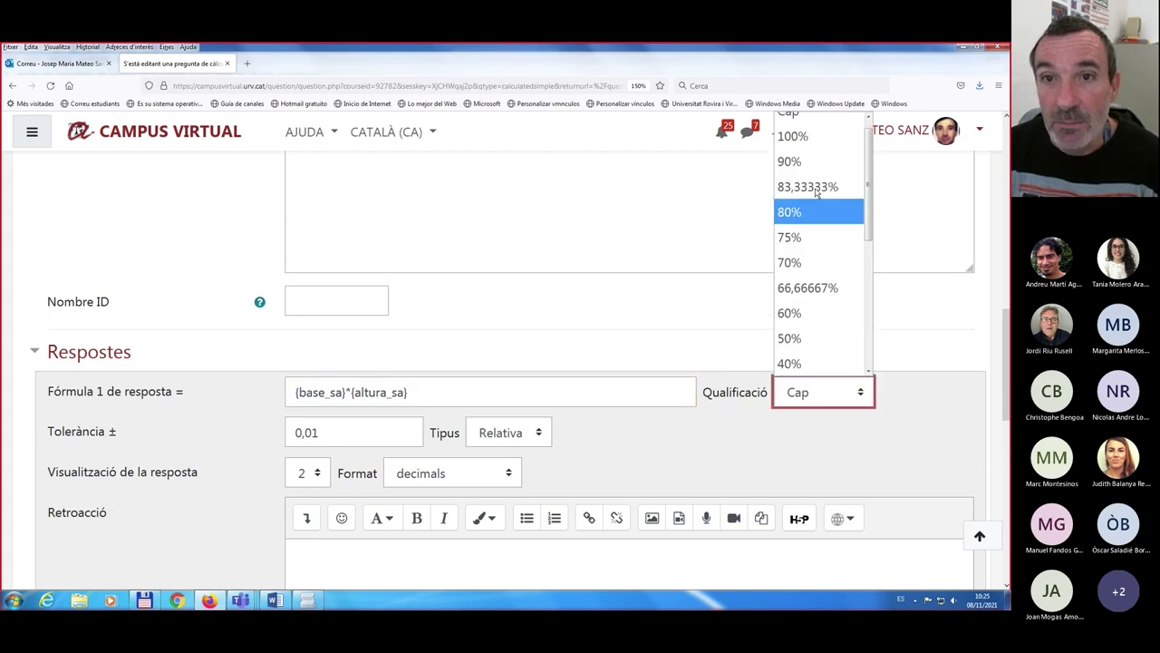
click(799, 138)
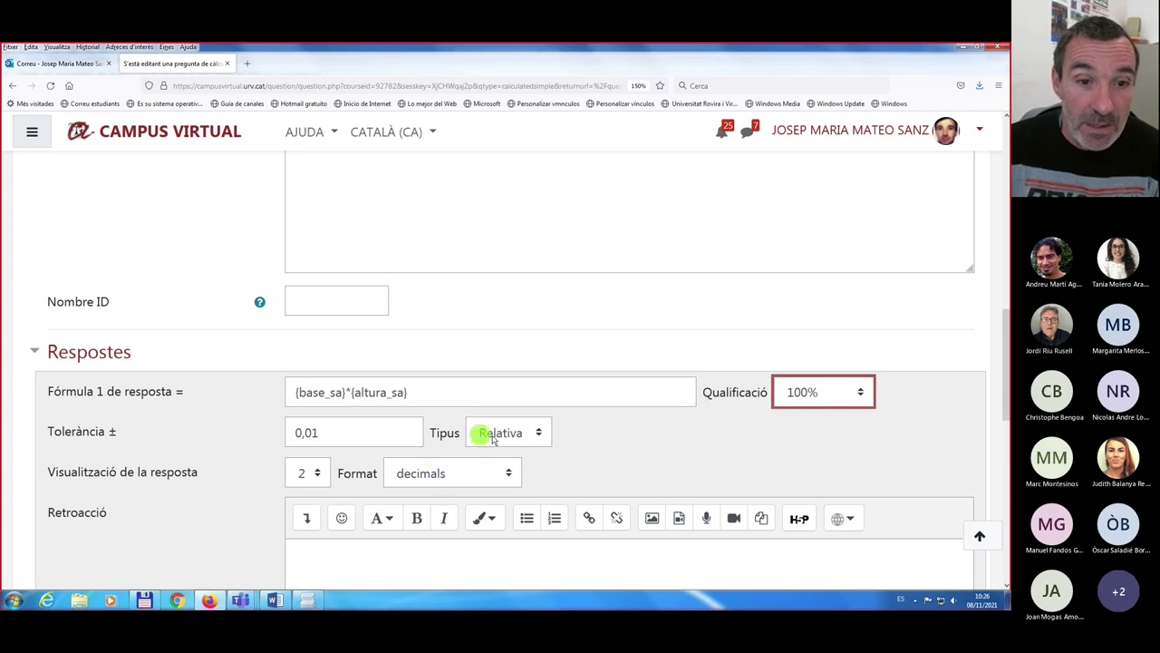
click(540, 436)
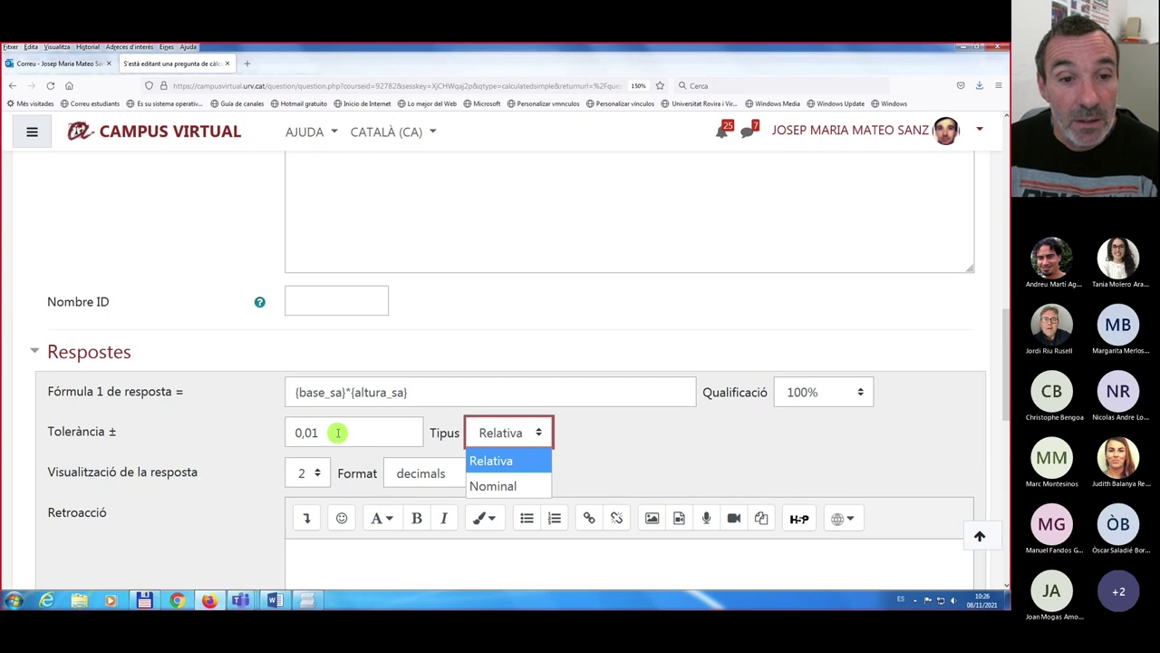
click(501, 489)
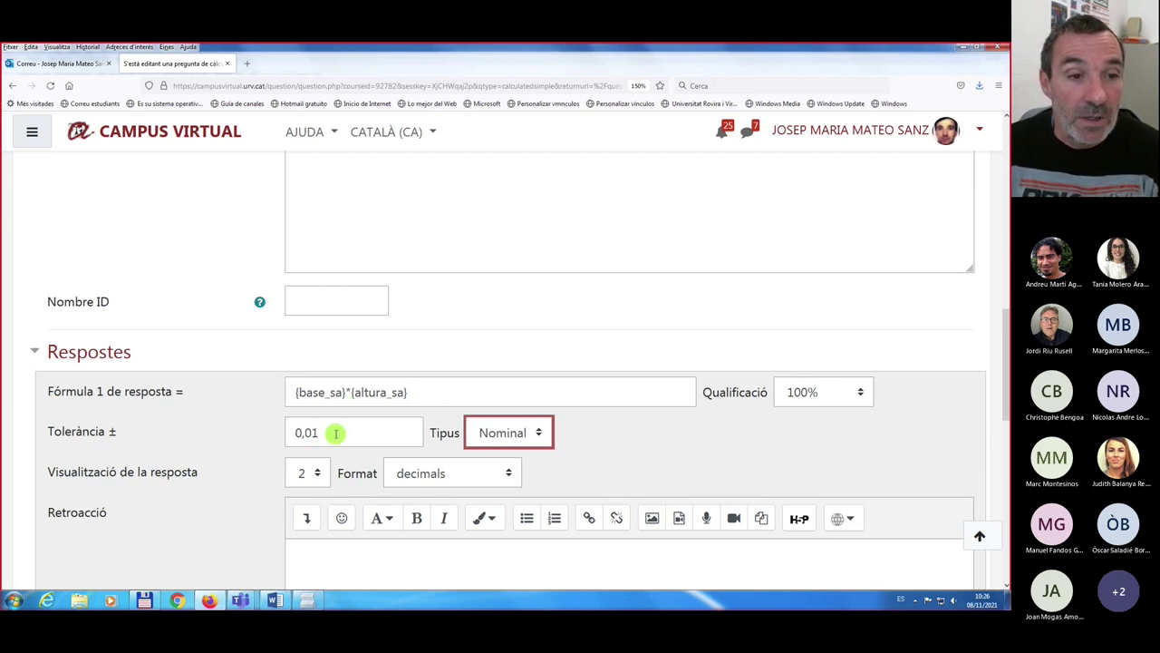
drag(334, 434, 292, 432)
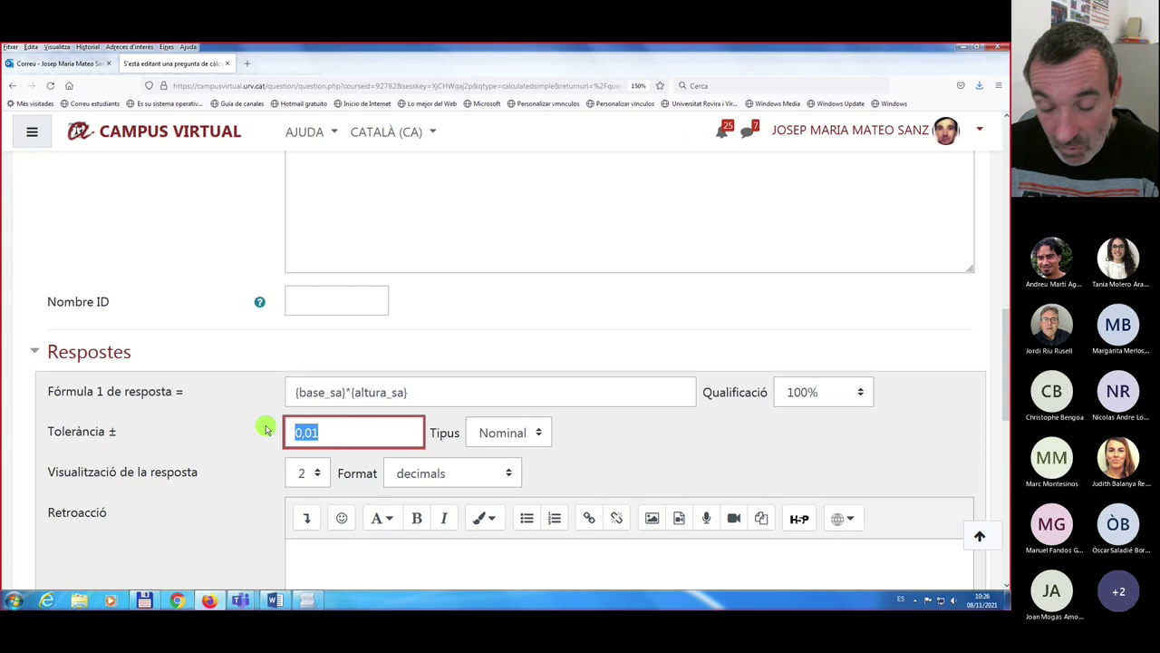
text(0)
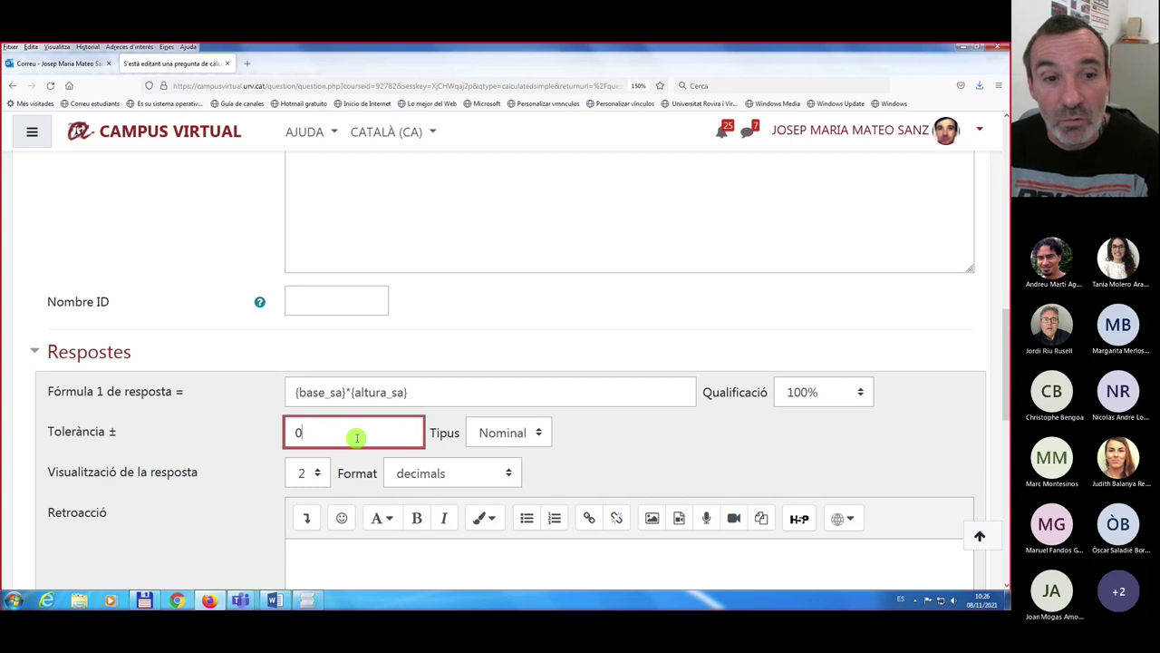
- Check the answer's display options and keep 2 with the decimals format
scroll(409, 445, down, 3)
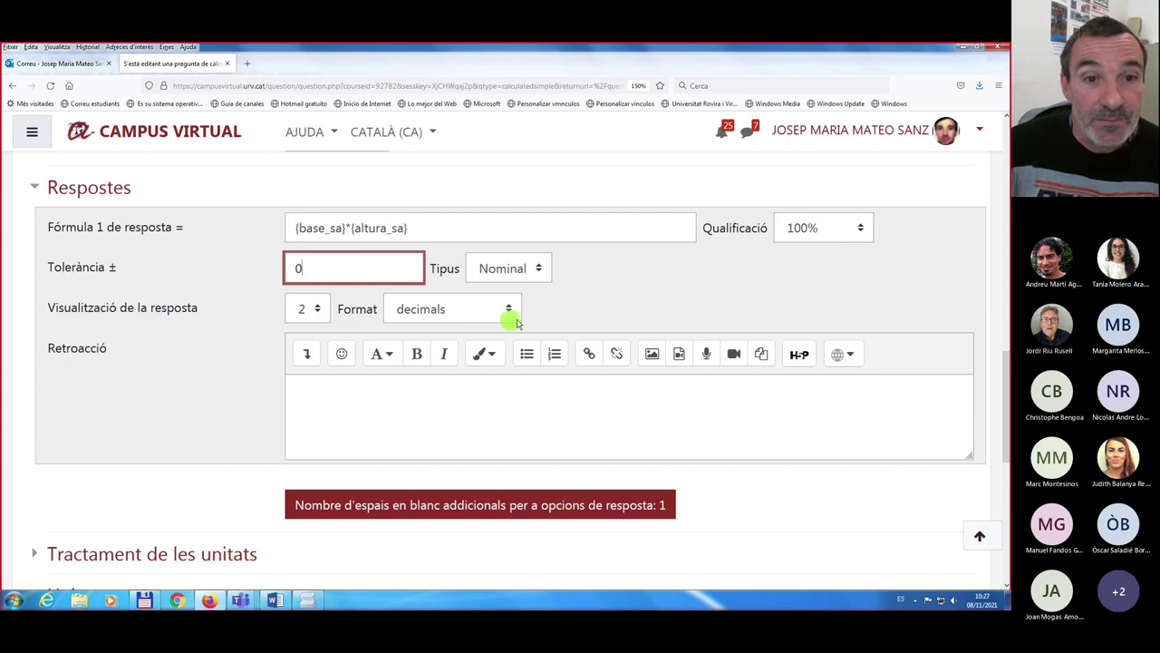
click(321, 310)
click(322, 309)
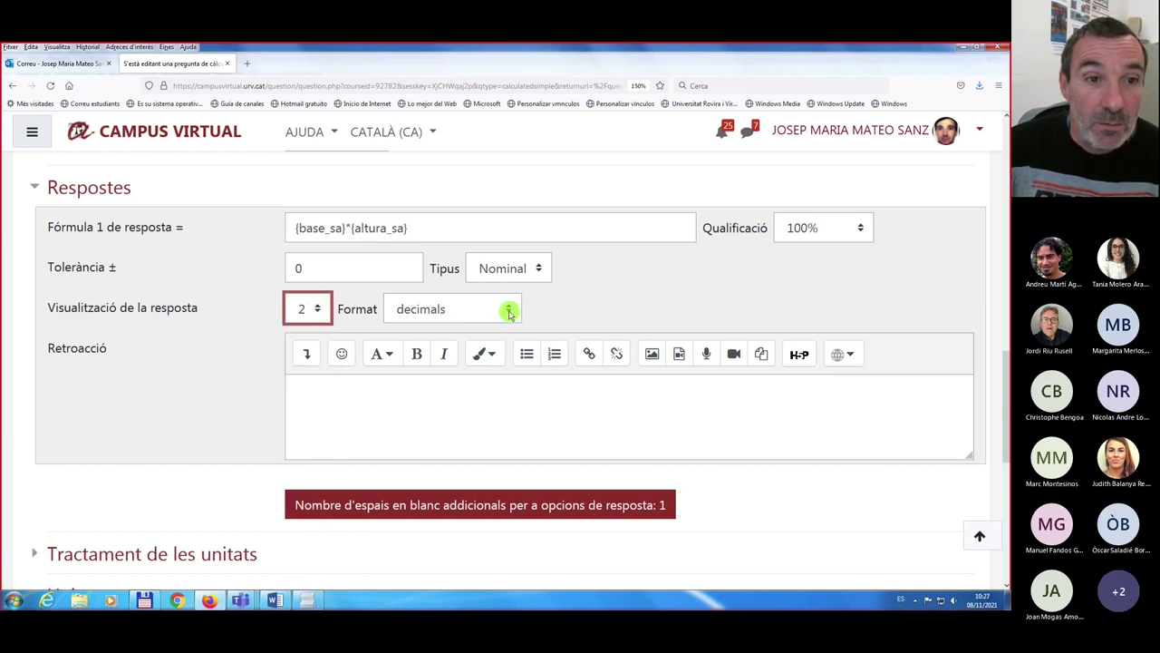
click(509, 311)
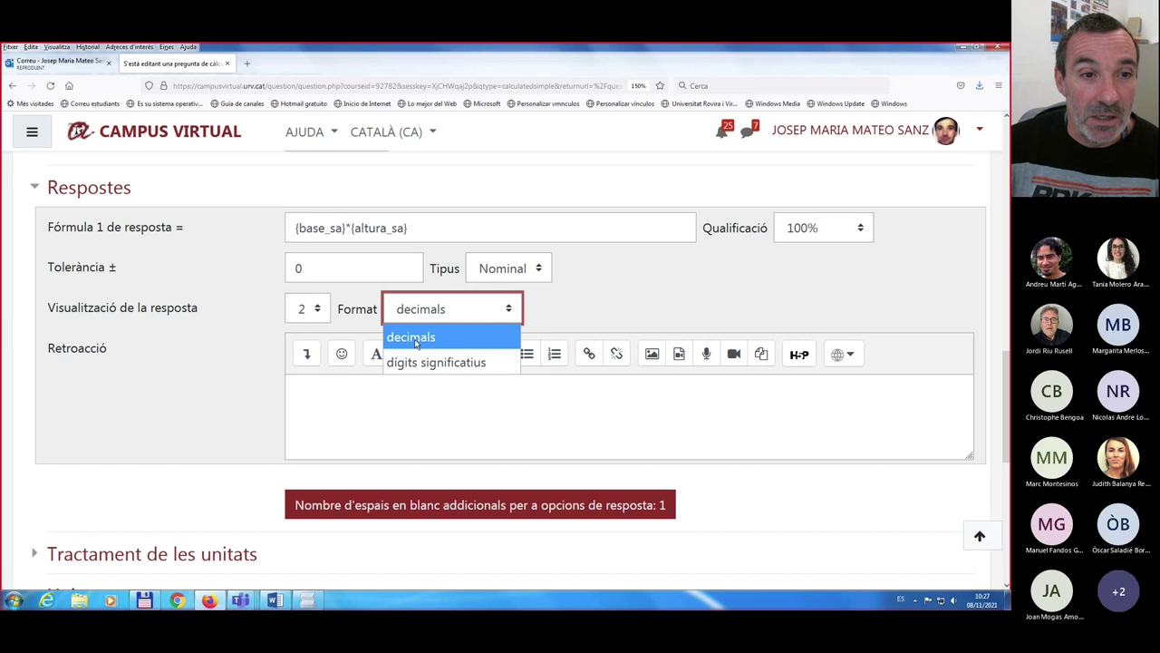
click(415, 339)
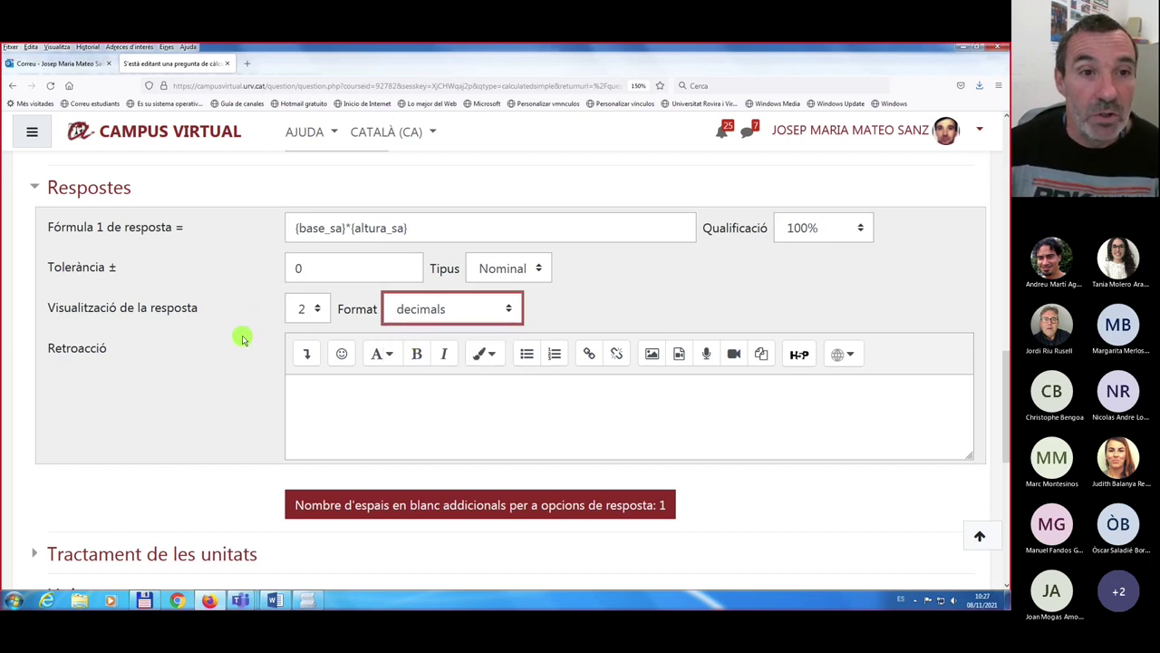
- Find the {x..} wildcards in the correct-answer formulas and locate the section of wildcard parameters used to generate values
scroll(243, 338, down, 1)
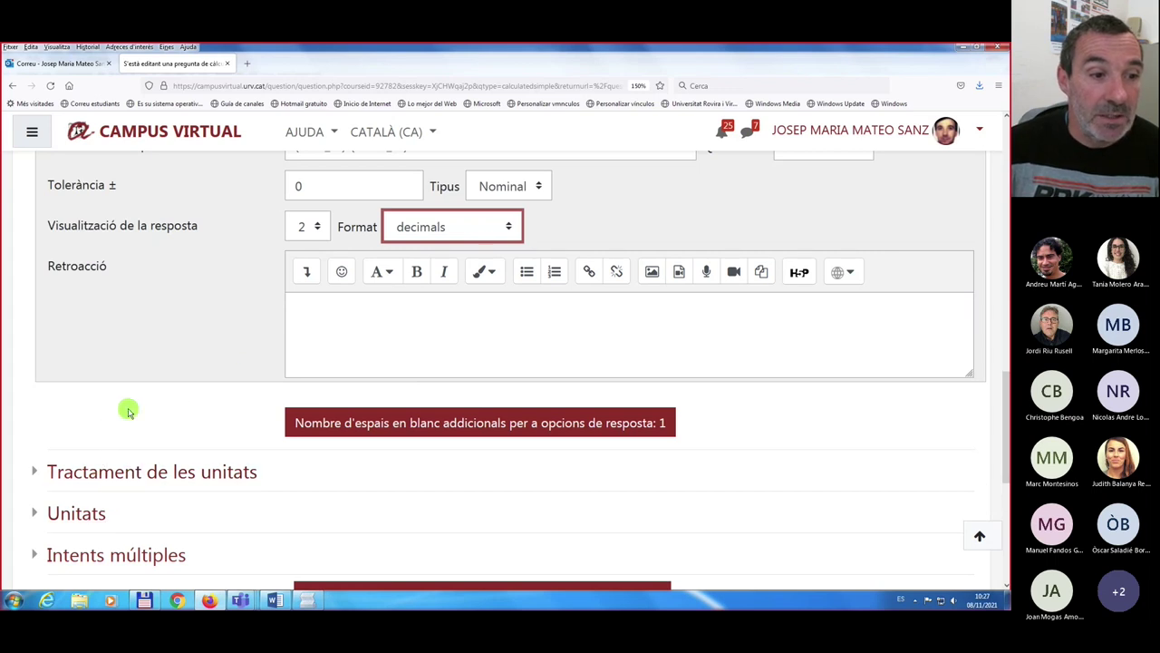
scroll(127, 408, down, 1)
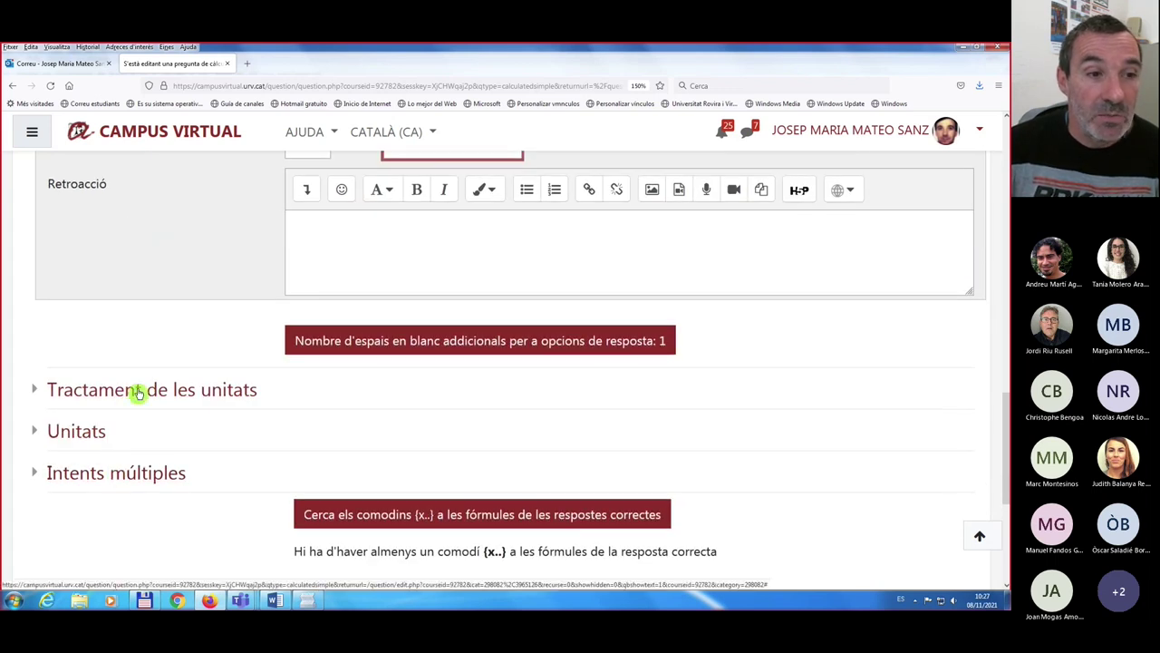
scroll(403, 443, down, 1)
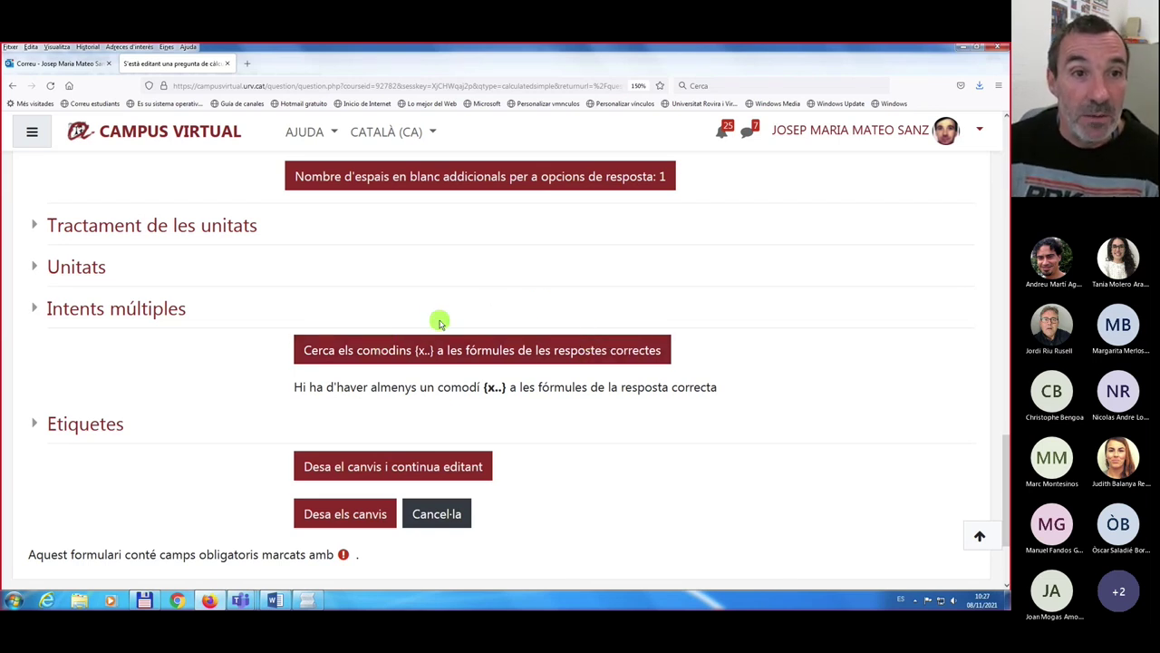
scroll(440, 319, up, 4)
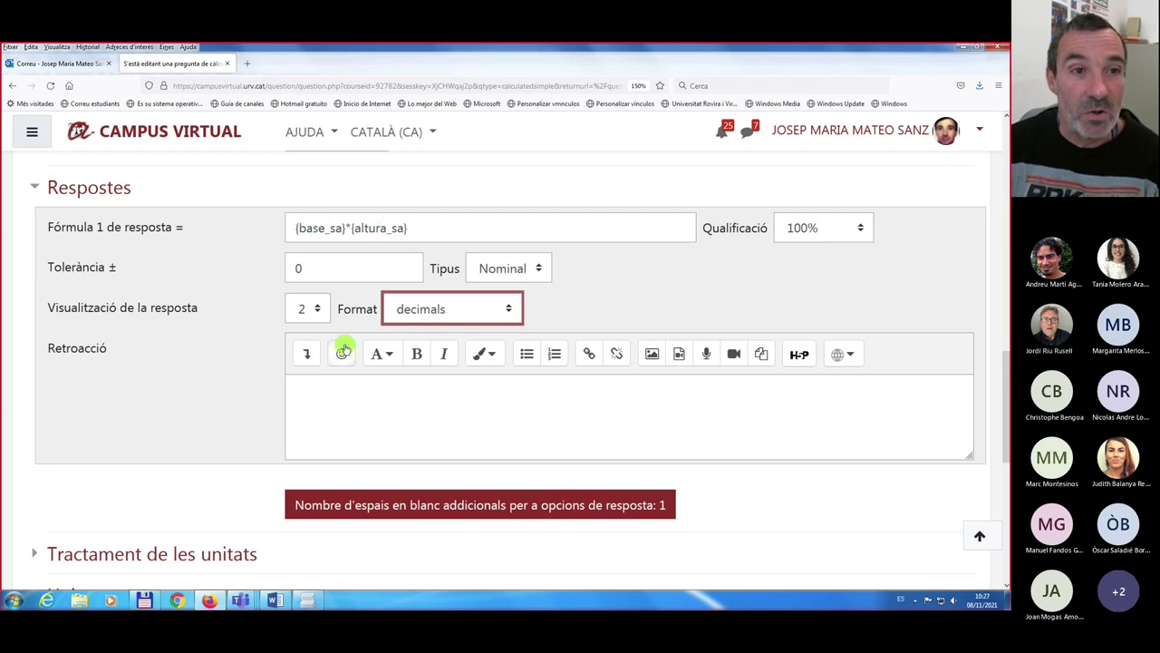
scroll(339, 399, down, 5)
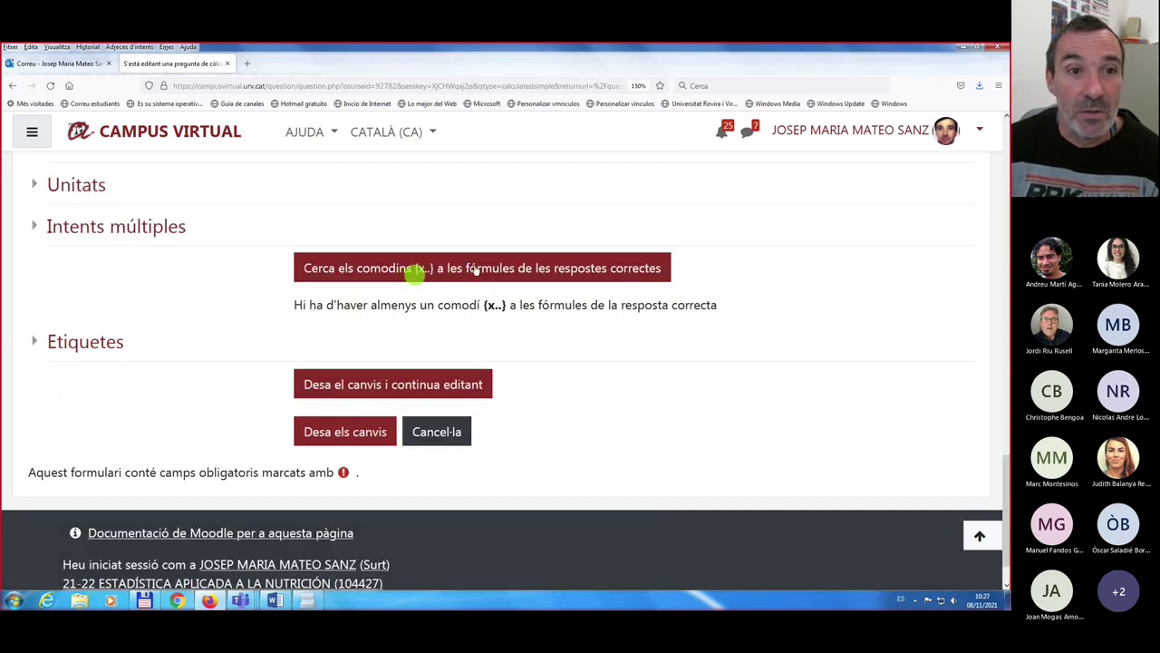
click(369, 269)
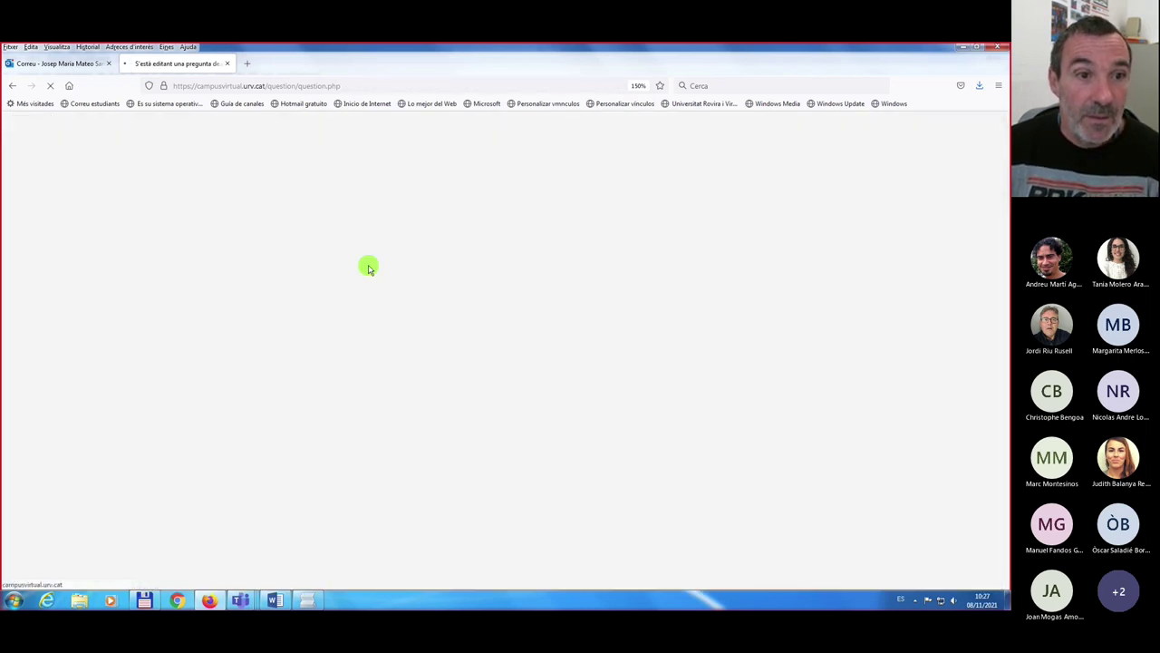
scroll(363, 336, down, 2)
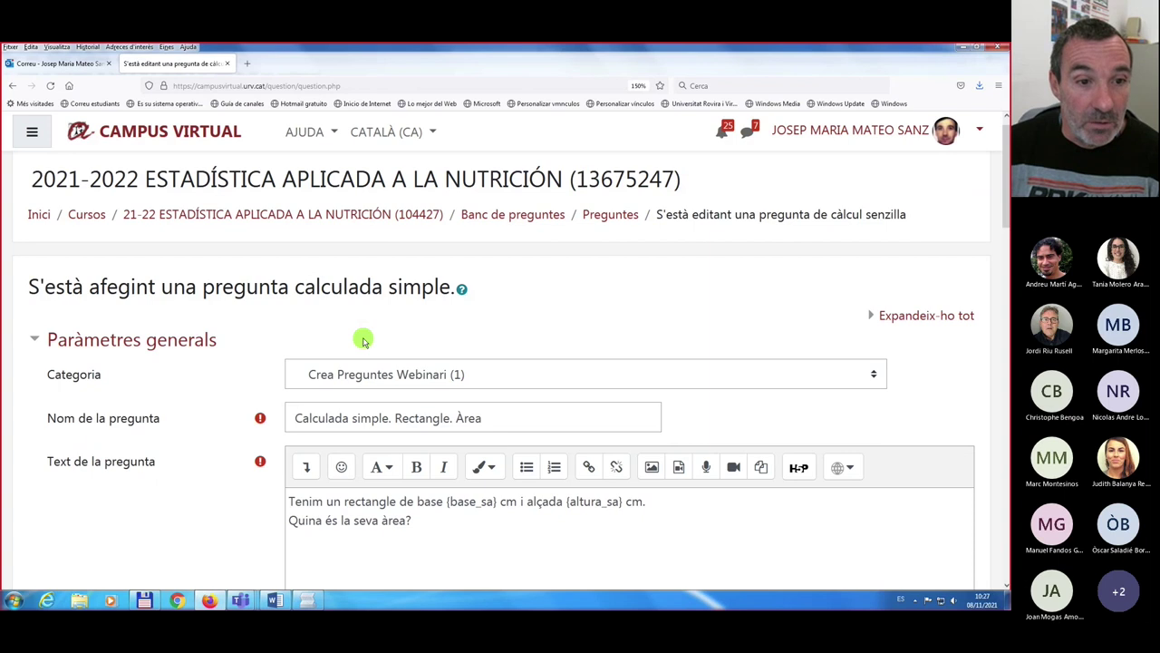
scroll(375, 393, down, 3)
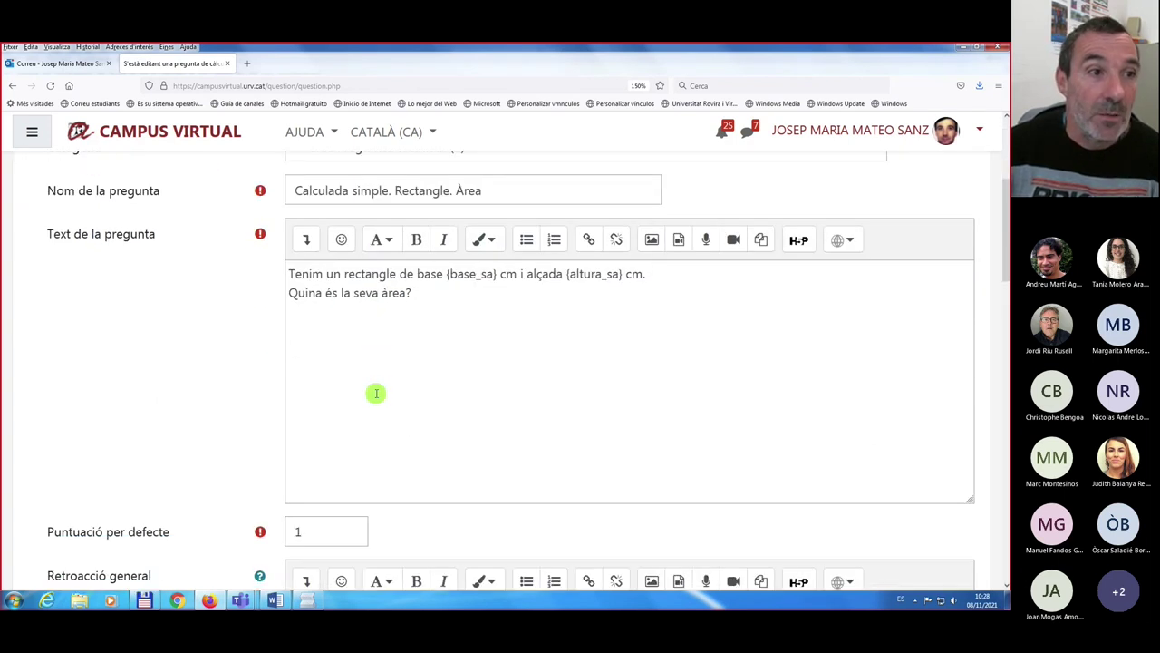
scroll(375, 392, down, 5)
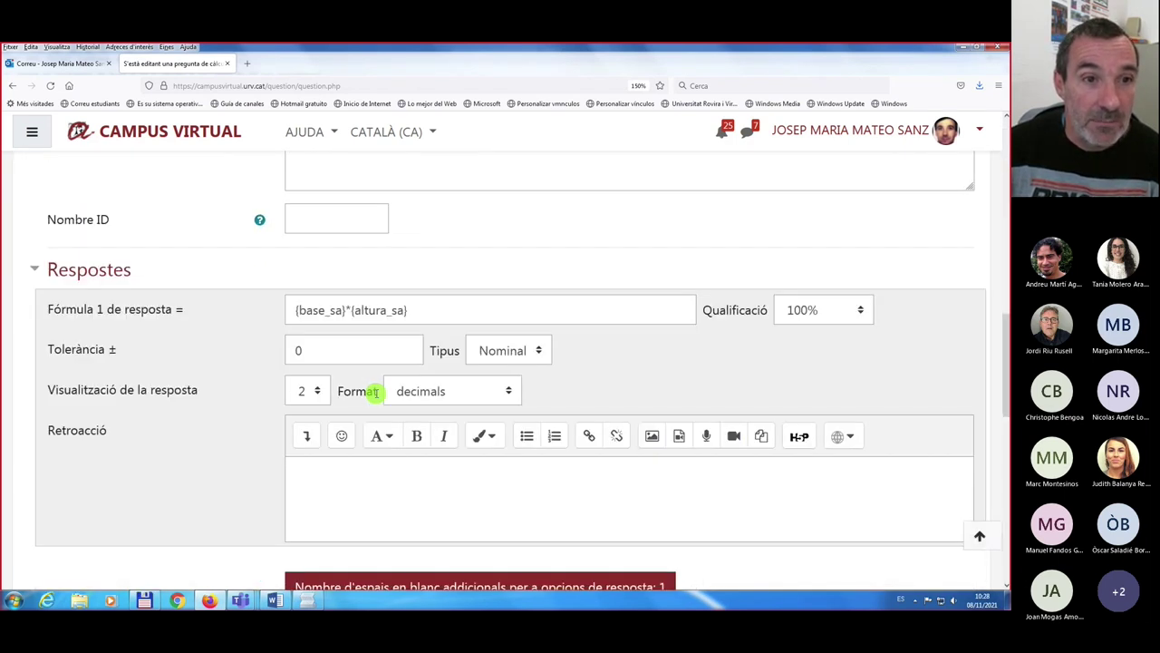
scroll(375, 393, down, 5)
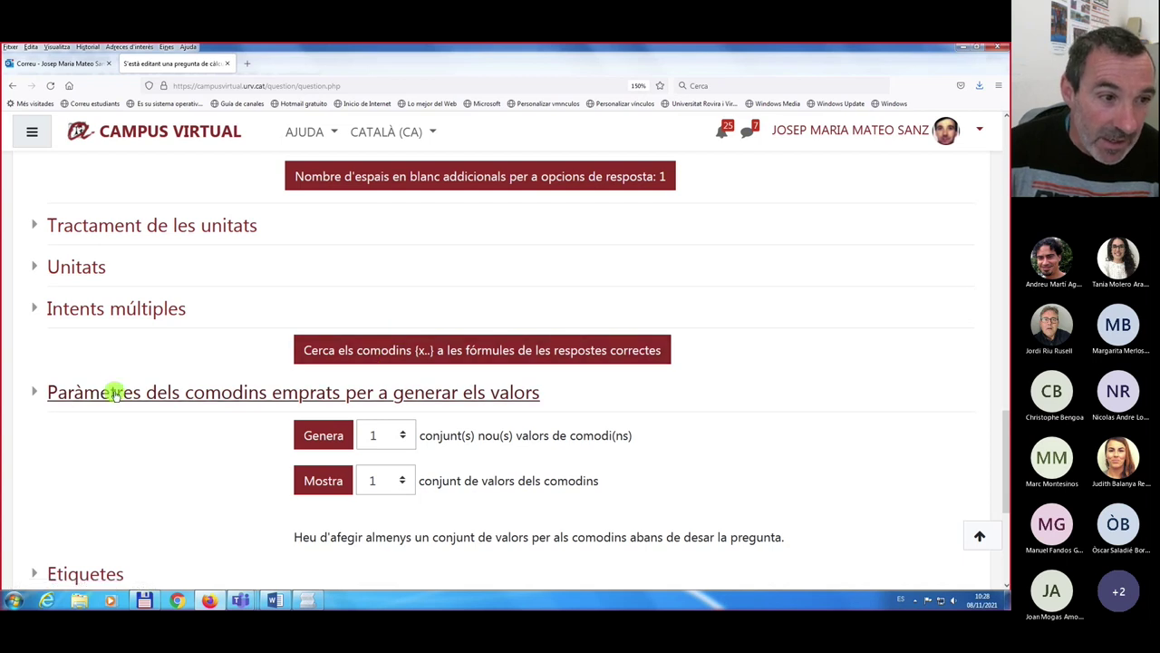
- Expand the wildcard parameters section and review the value ranges of {base_sa} and {altura_sa}
click(205, 394)
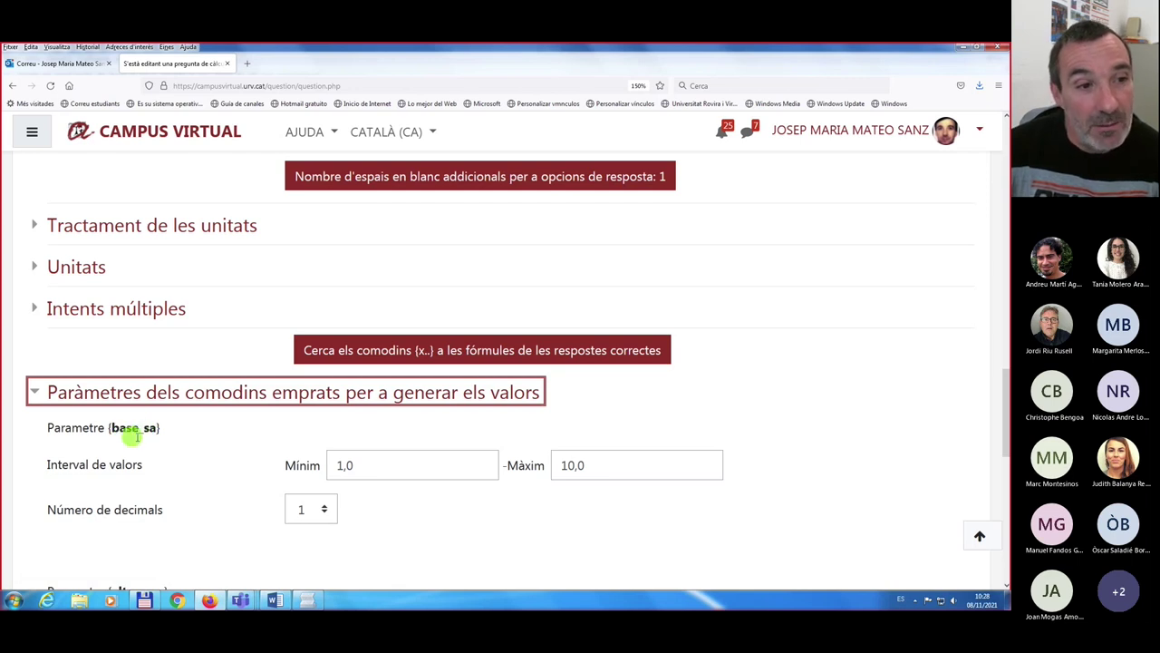
scroll(127, 427, down, 3)
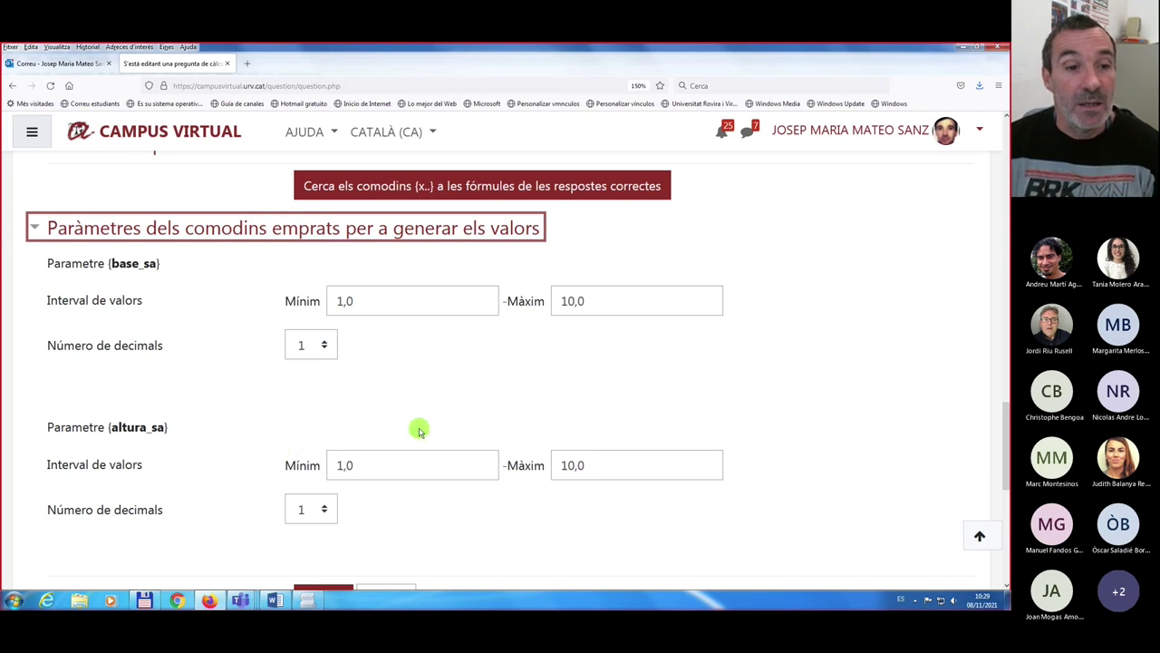
scroll(419, 431, down, 1)
scroll(419, 431, up, 1)
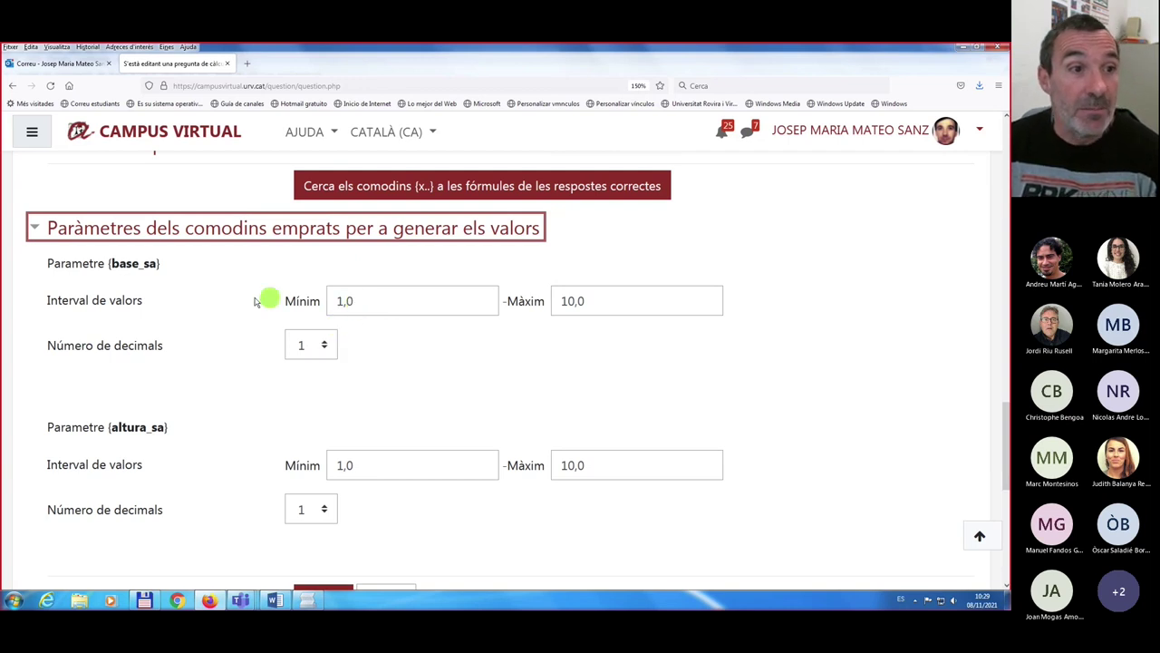
click(339, 300)
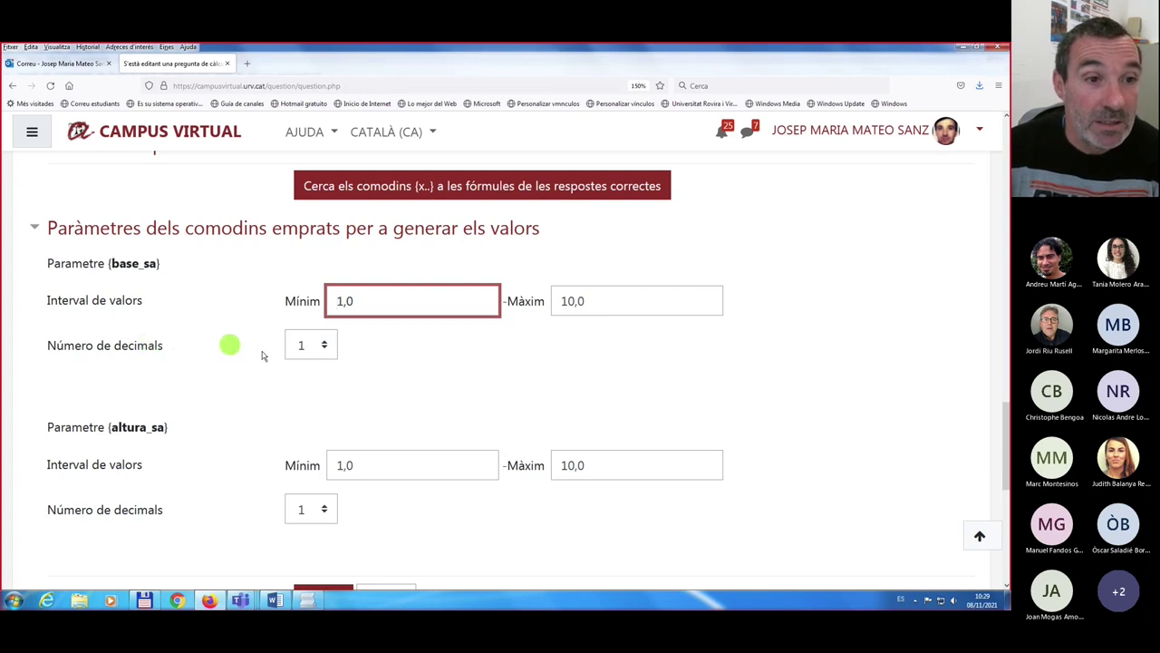
- Try 0, 1 and 2 as the number of decimals for {base_sa}, then restore it to 1
click(325, 347)
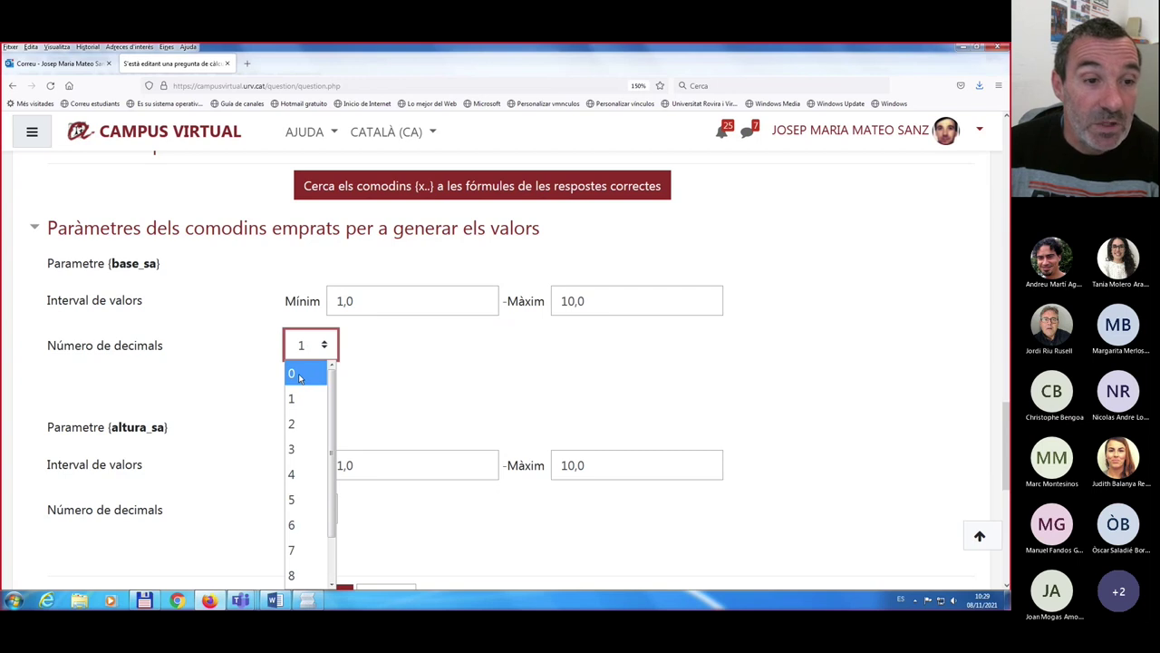
click(299, 377)
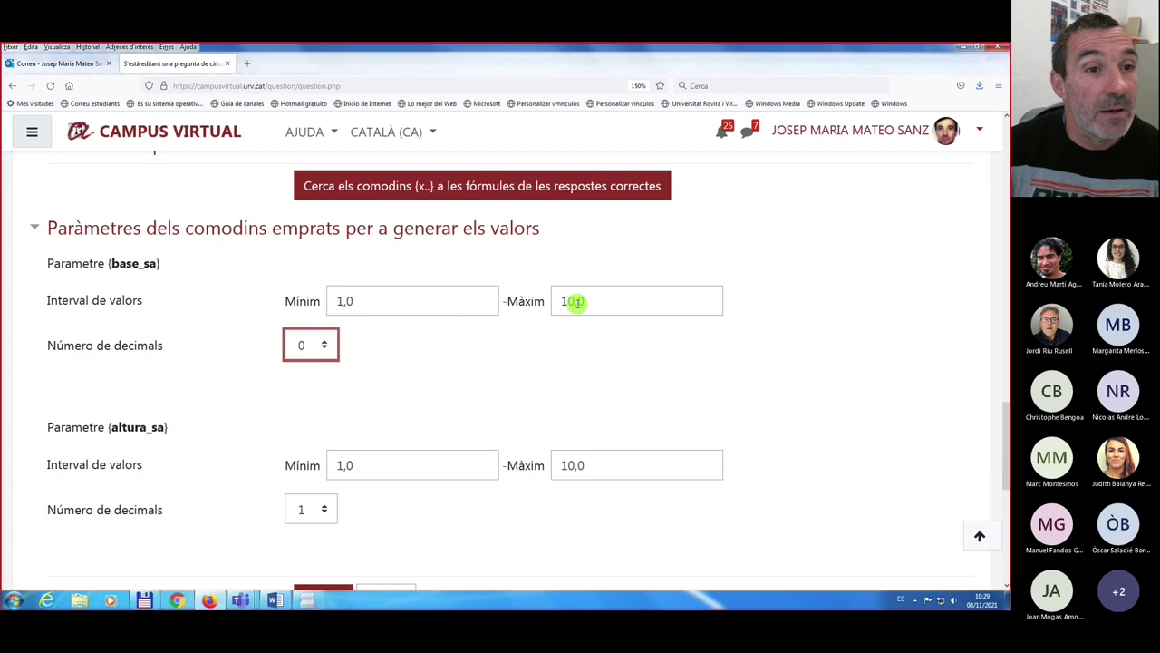
click(326, 345)
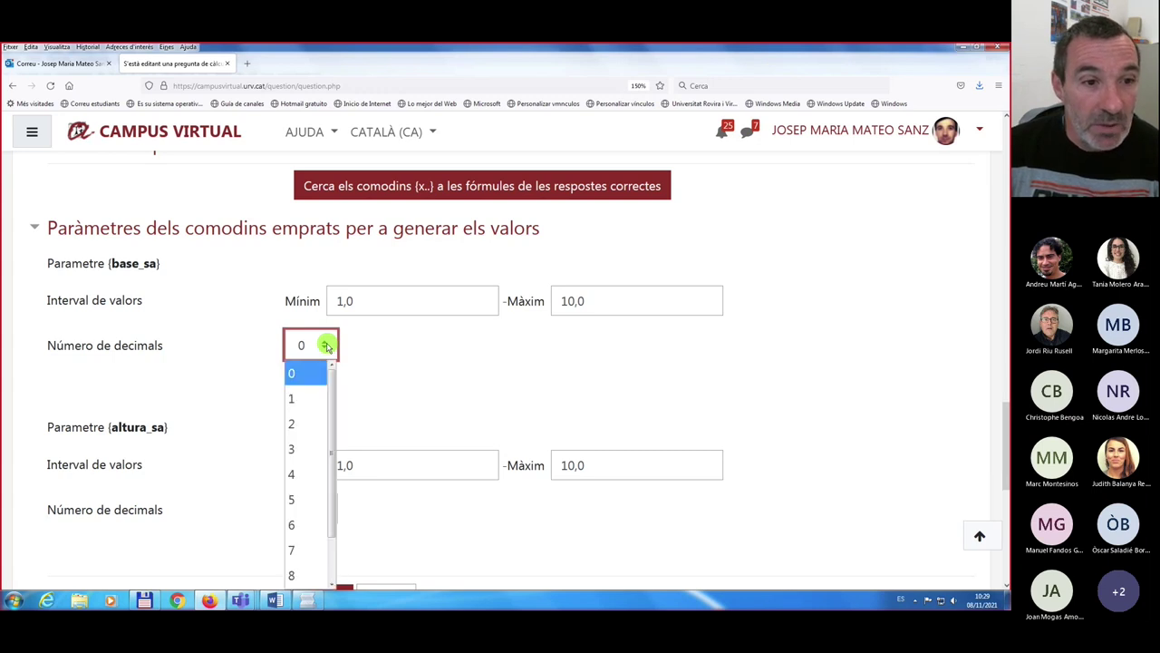
click(307, 399)
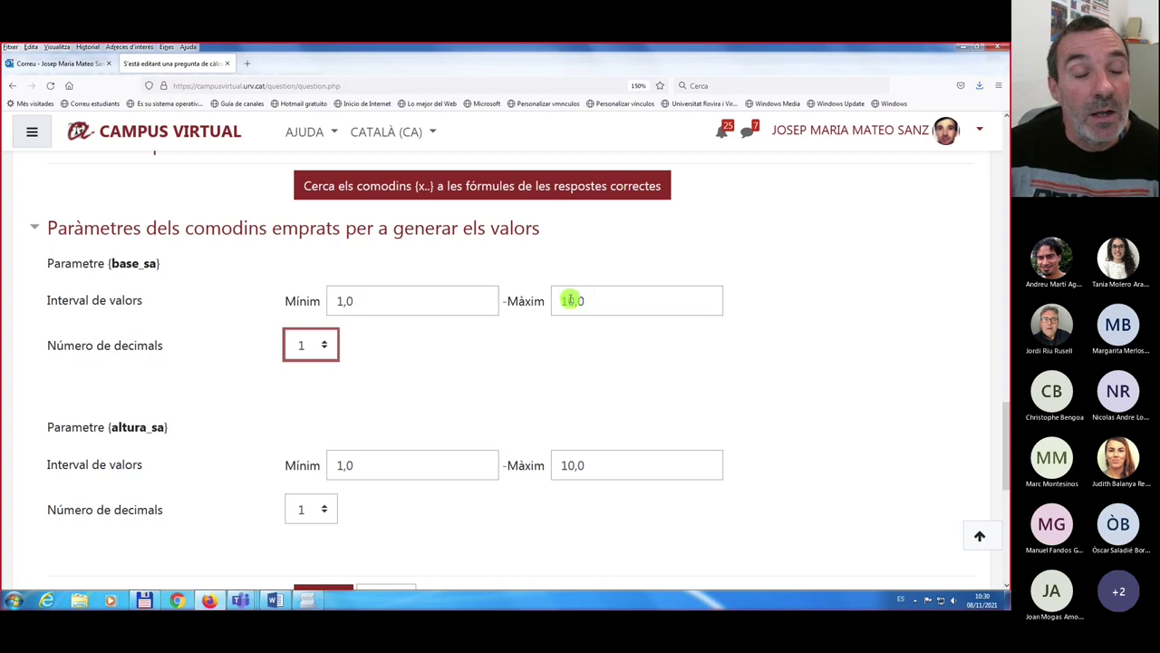
click(310, 346)
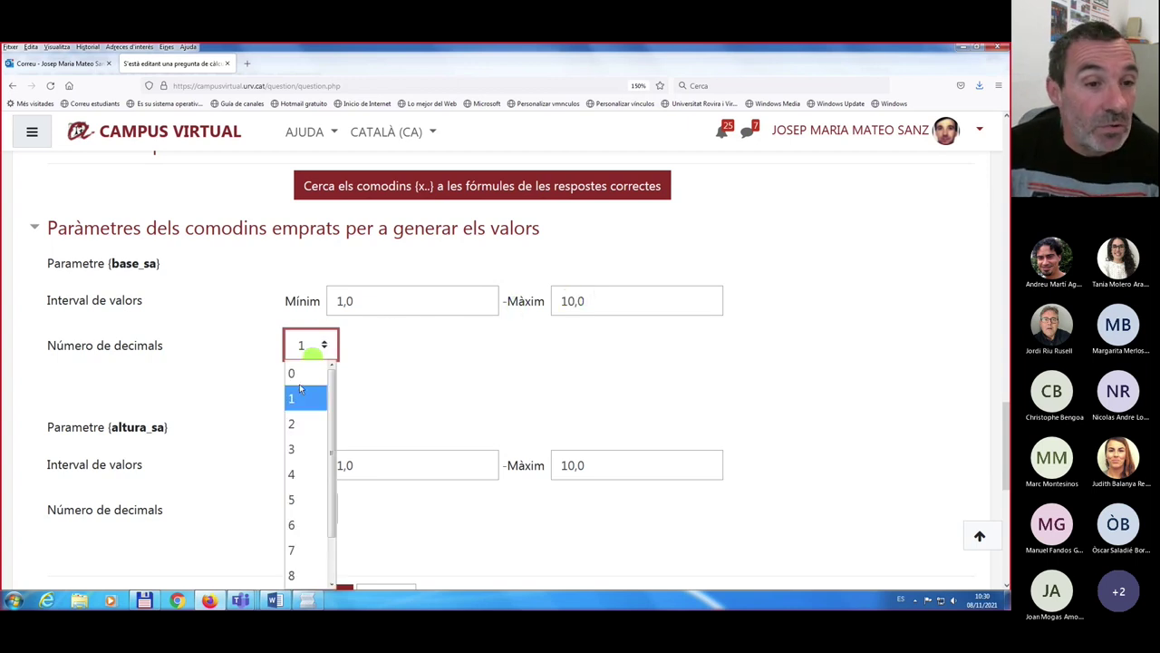
click(306, 419)
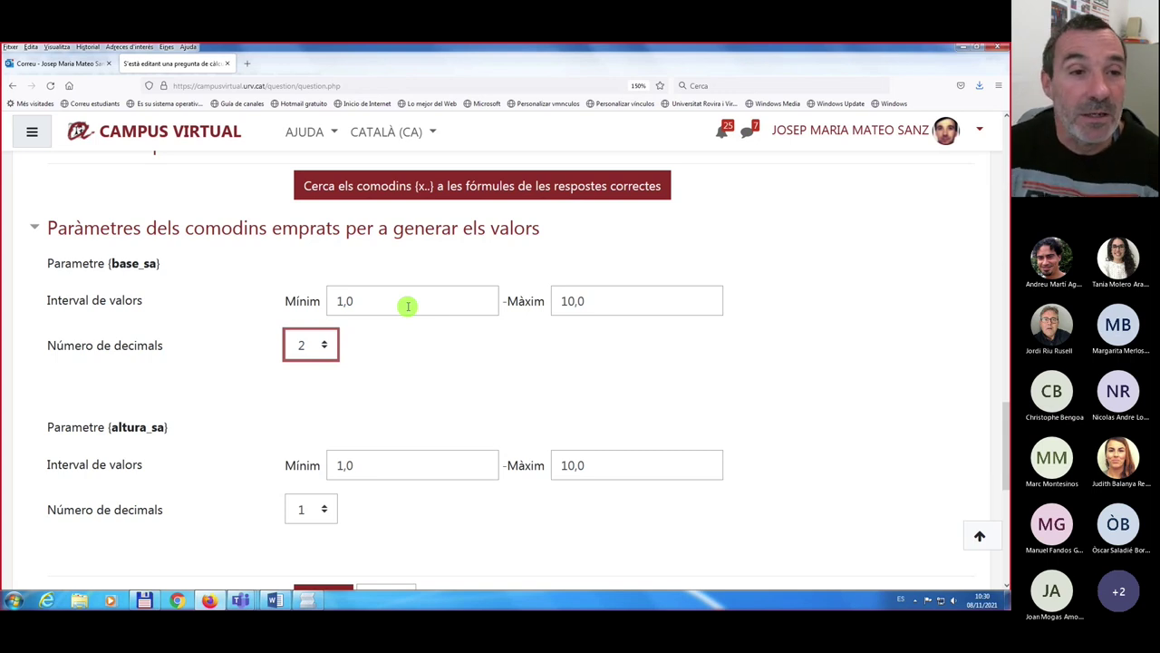
click(323, 346)
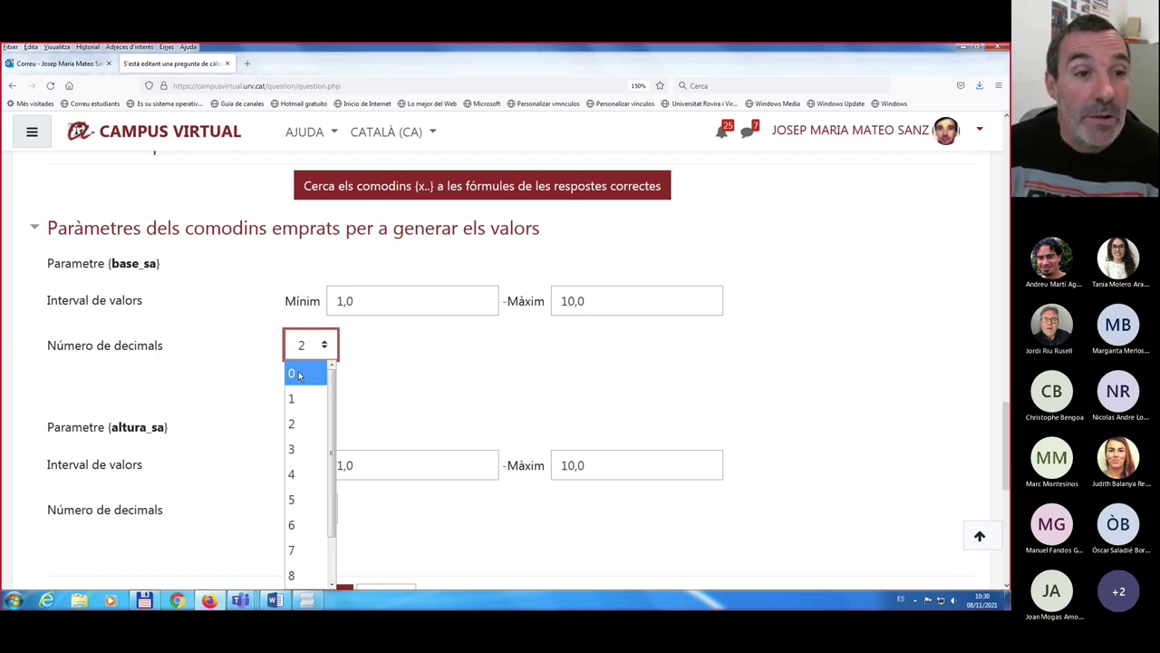
click(297, 398)
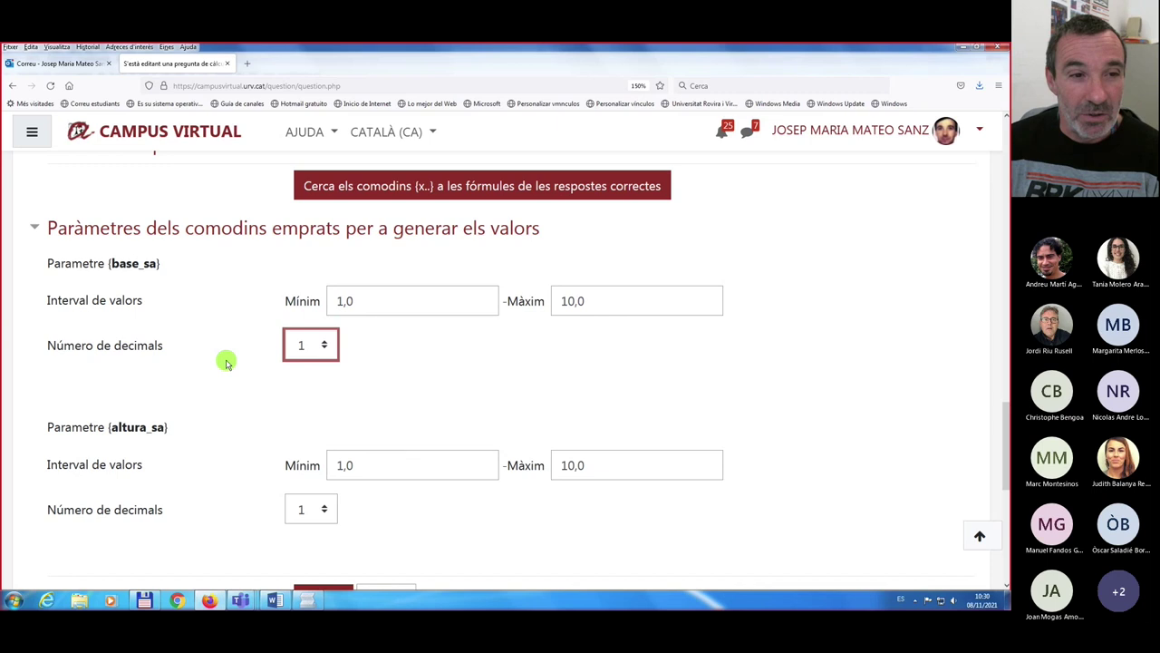
- Generate 20 new sets of wildcard values for the question
scroll(227, 362, down, 2)
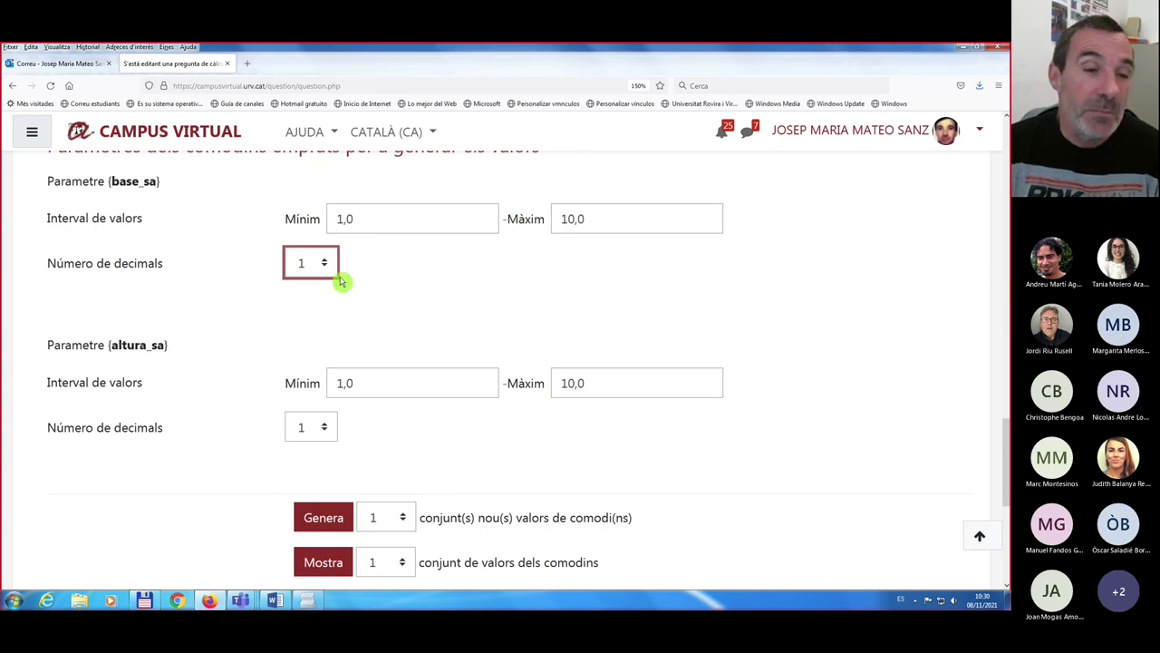
scroll(341, 281, down, 3)
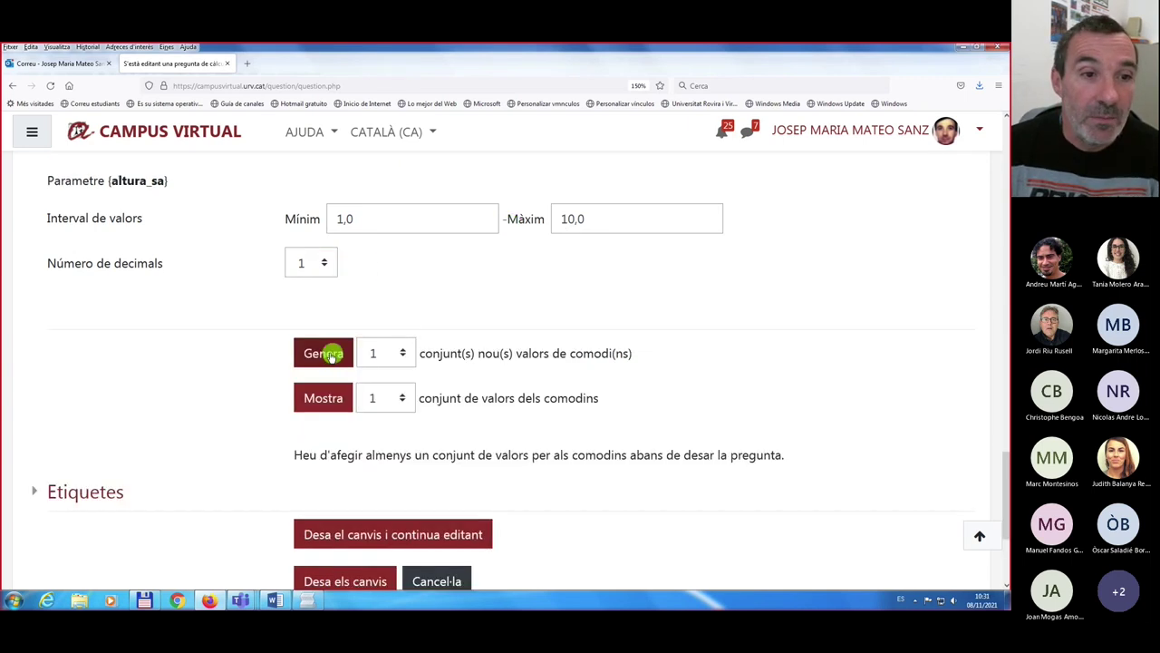
click(403, 355)
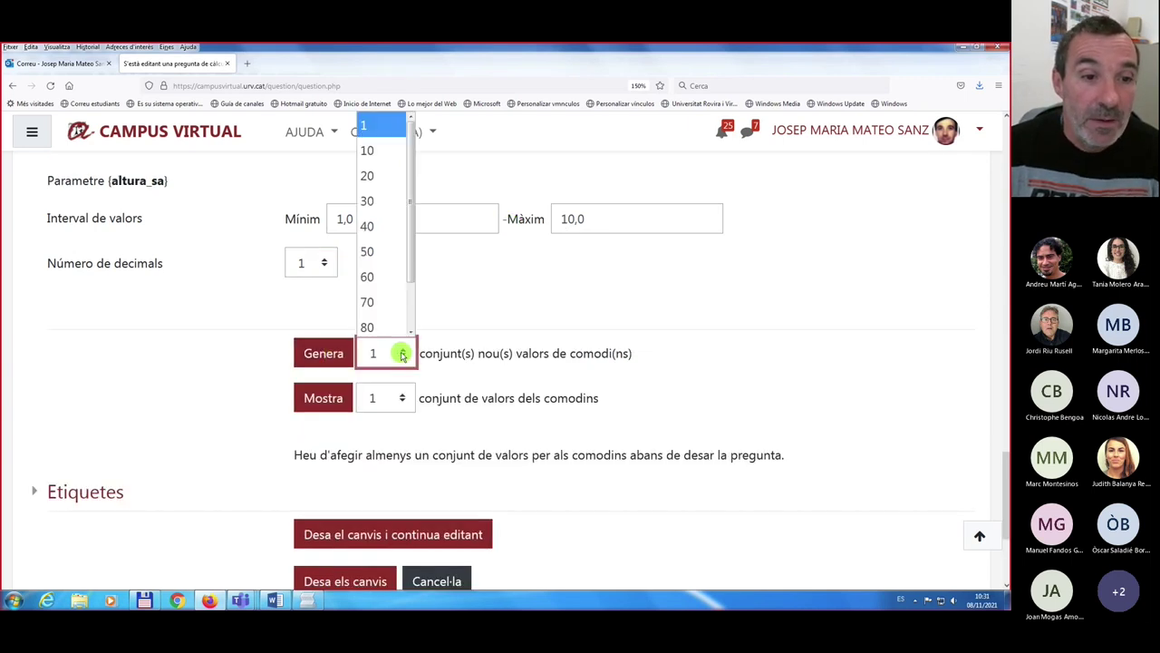
click(376, 175)
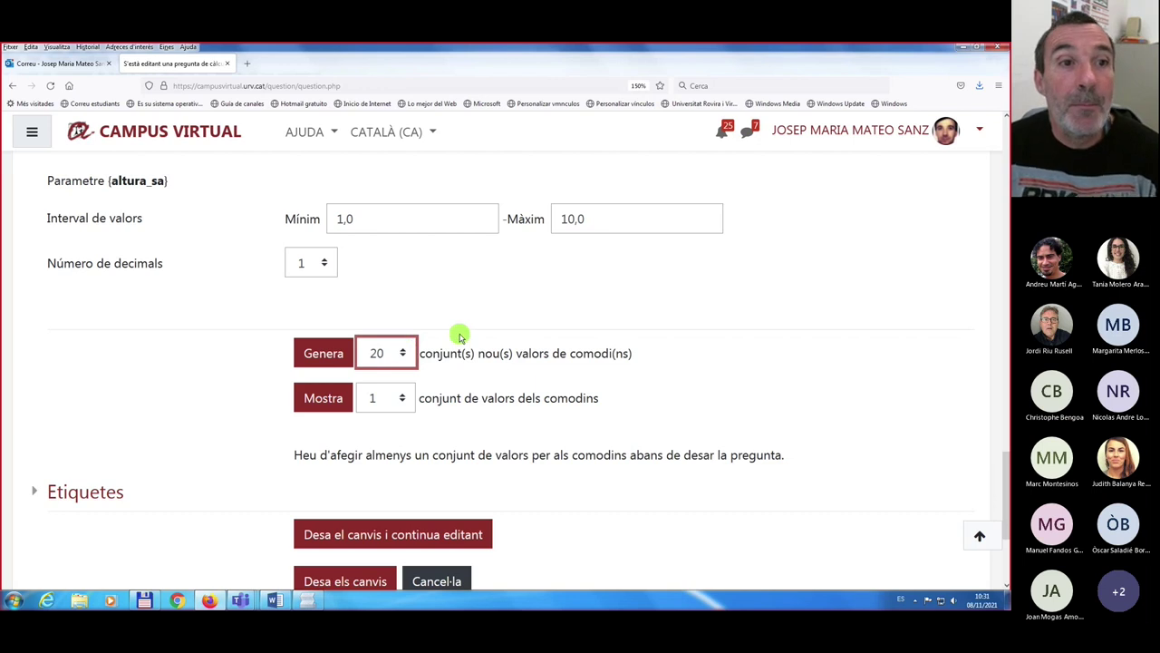
scroll(460, 336, up, 3)
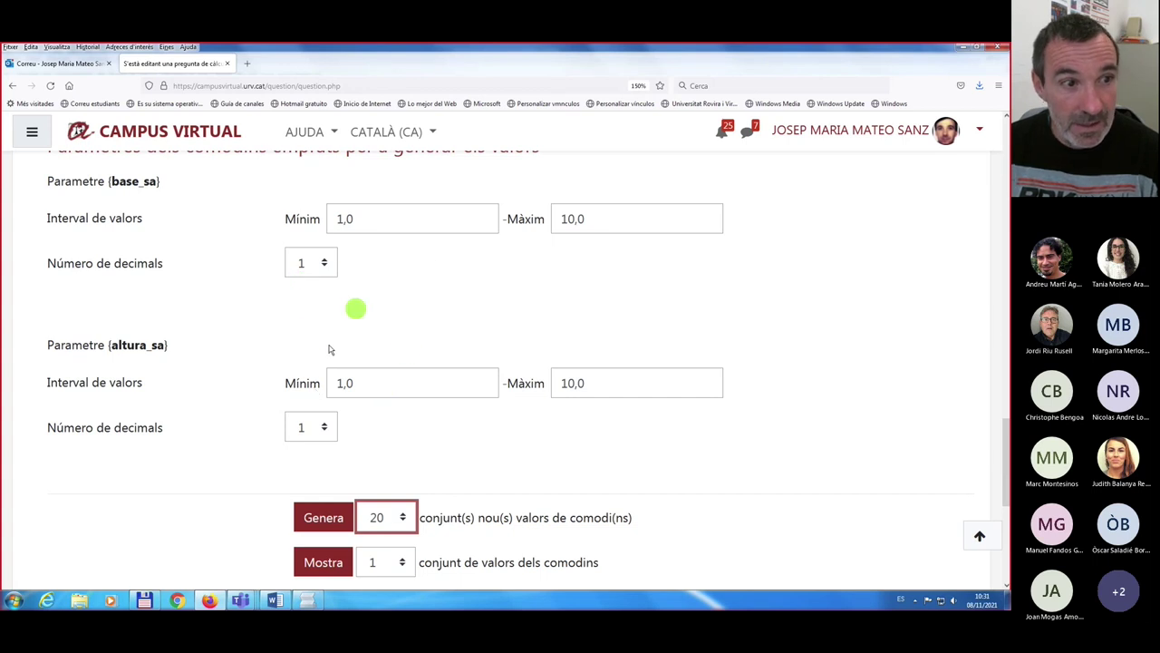
scroll(363, 342, down, 3)
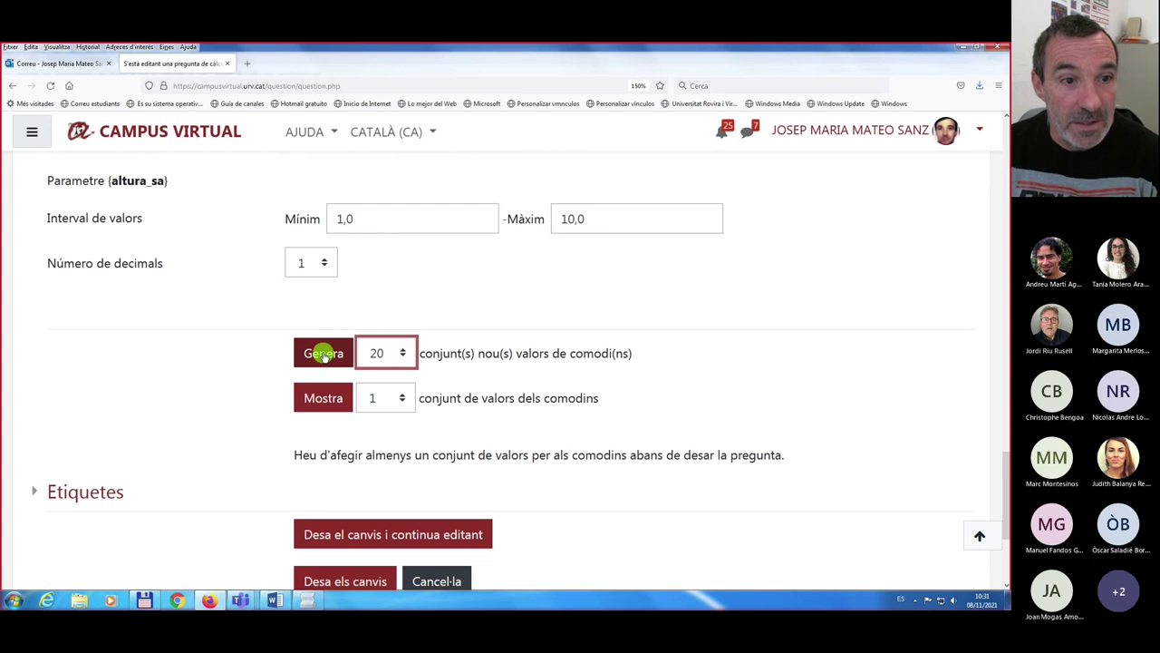
click(324, 354)
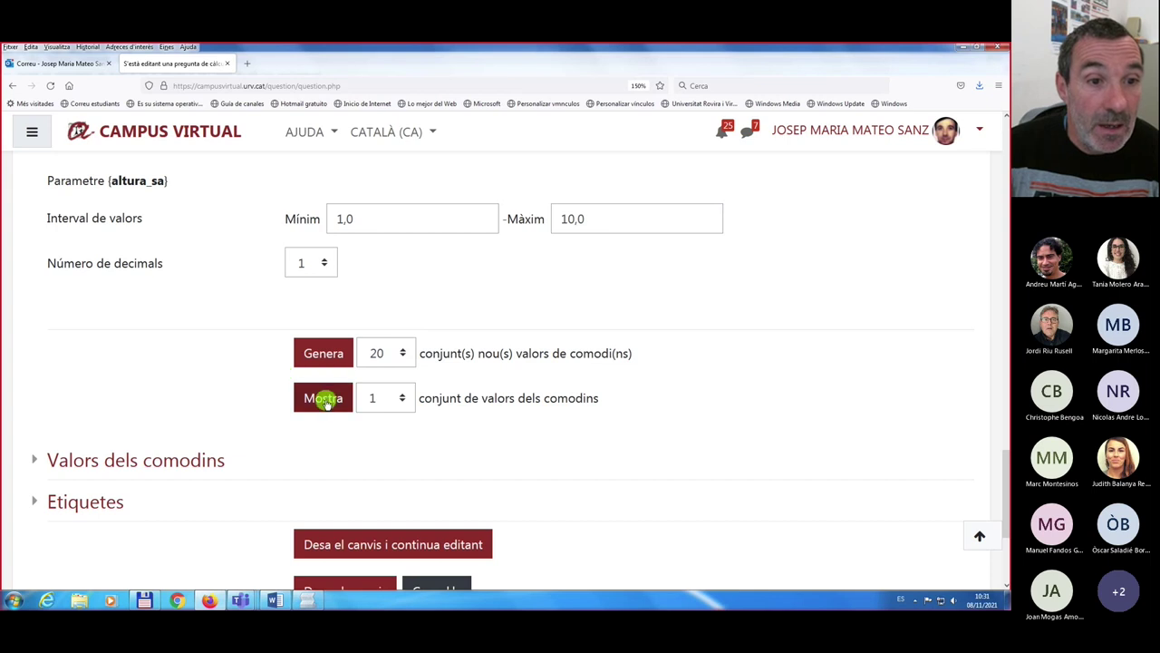
- Set the number of displayed wildcard value sets to 5 and show them
click(404, 400)
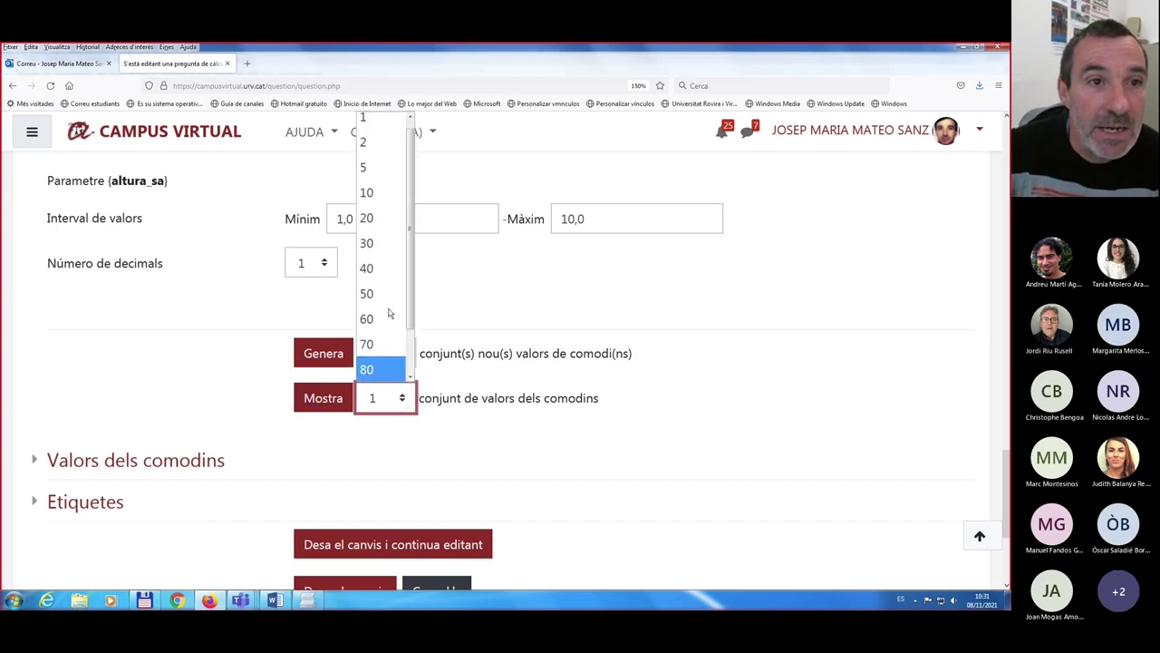
click(367, 174)
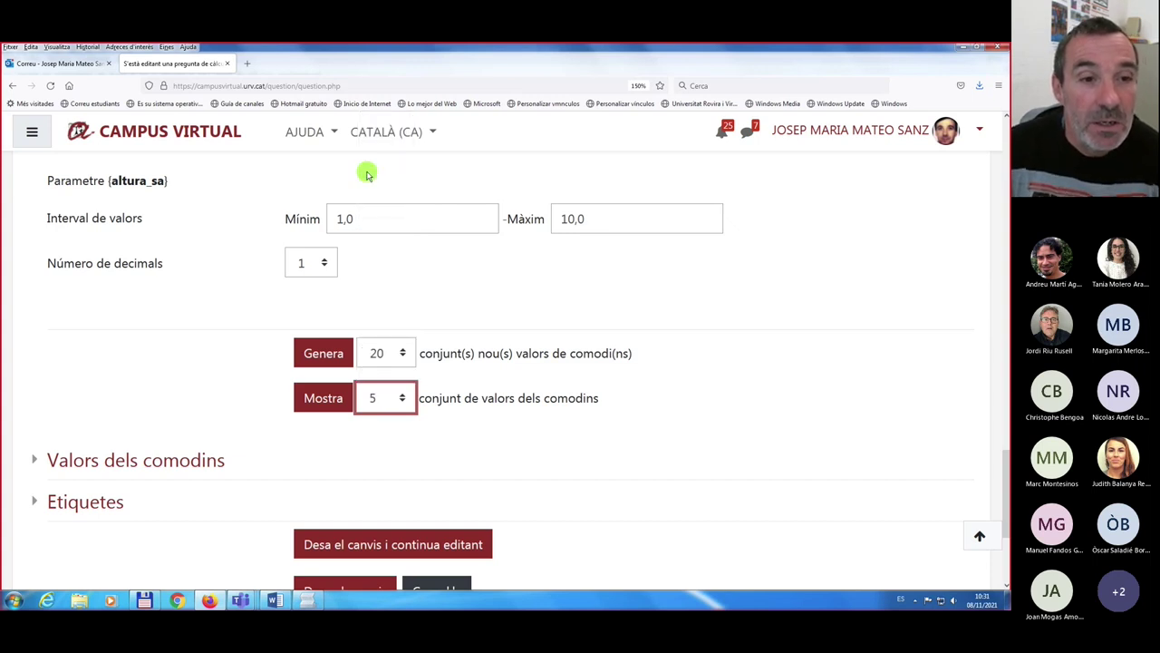
click(325, 404)
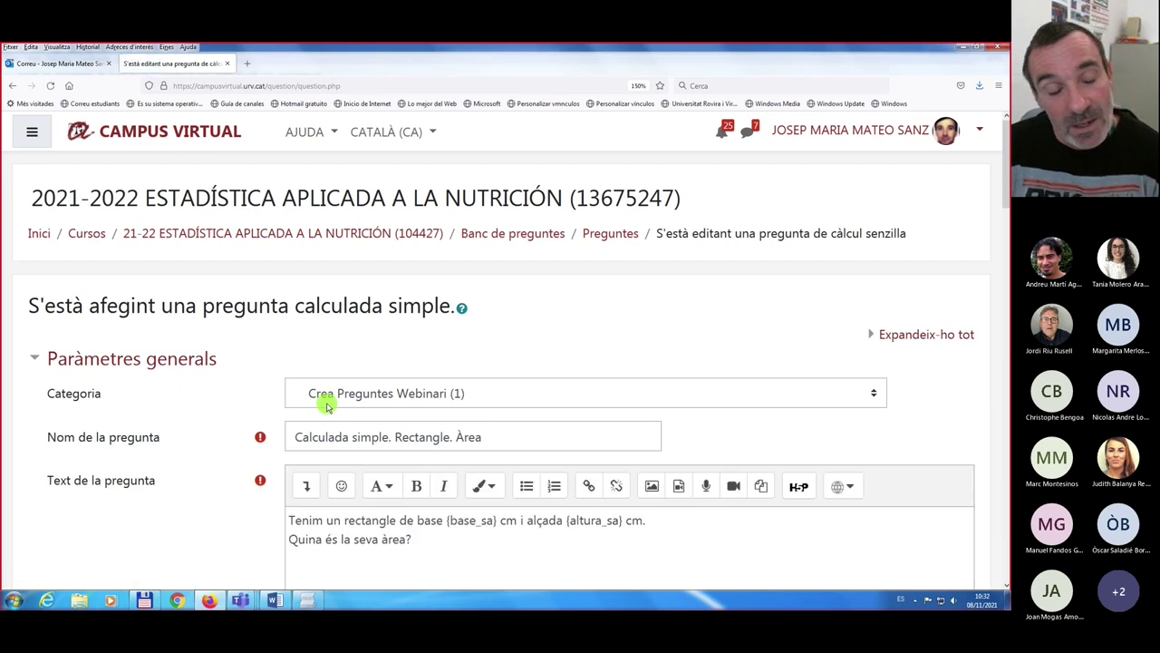
- Expand the wildcard values section and examine the calculation, correct answer and limits of each displayed set
scroll(326, 406, down, 10)
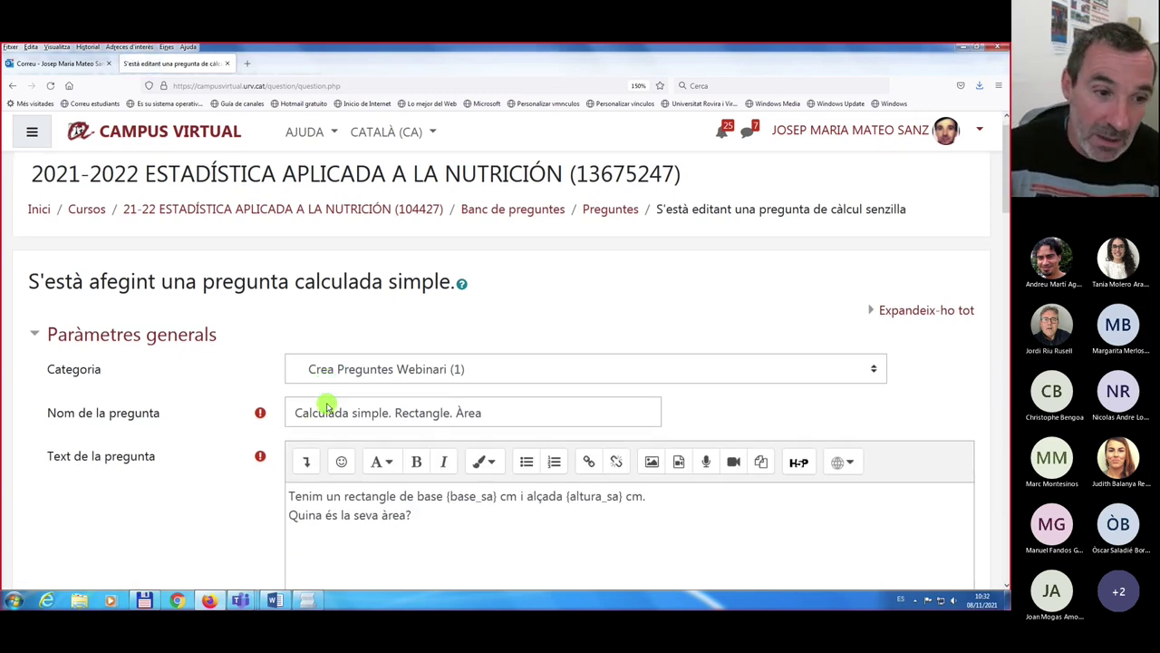
scroll(326, 406, down, 12)
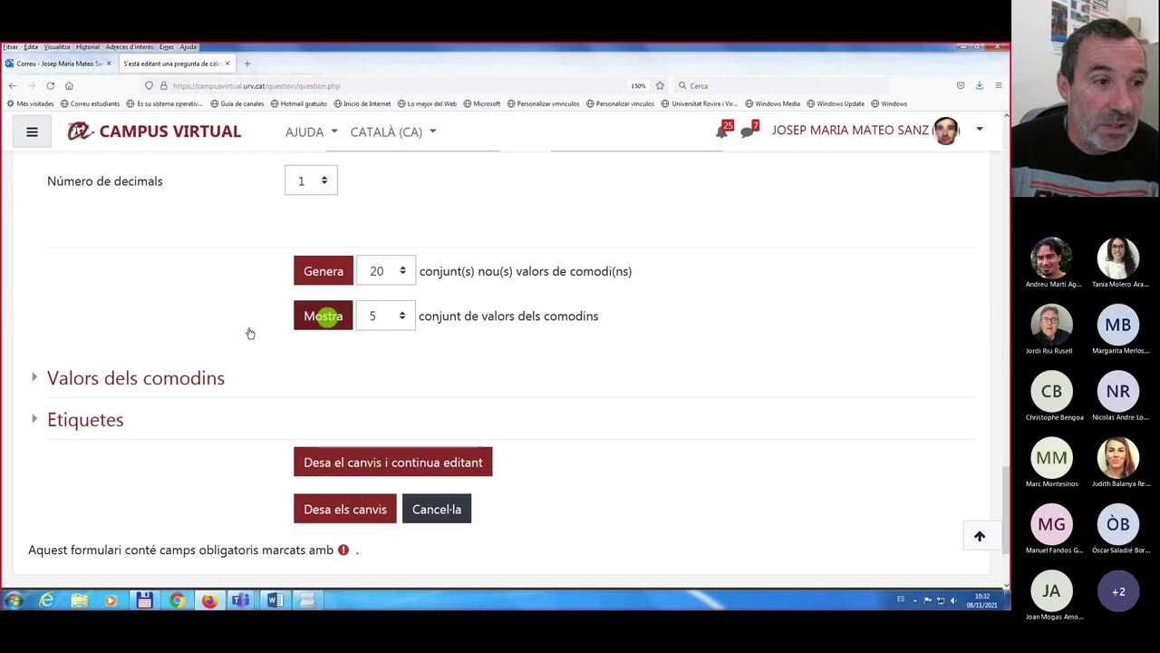
click(125, 379)
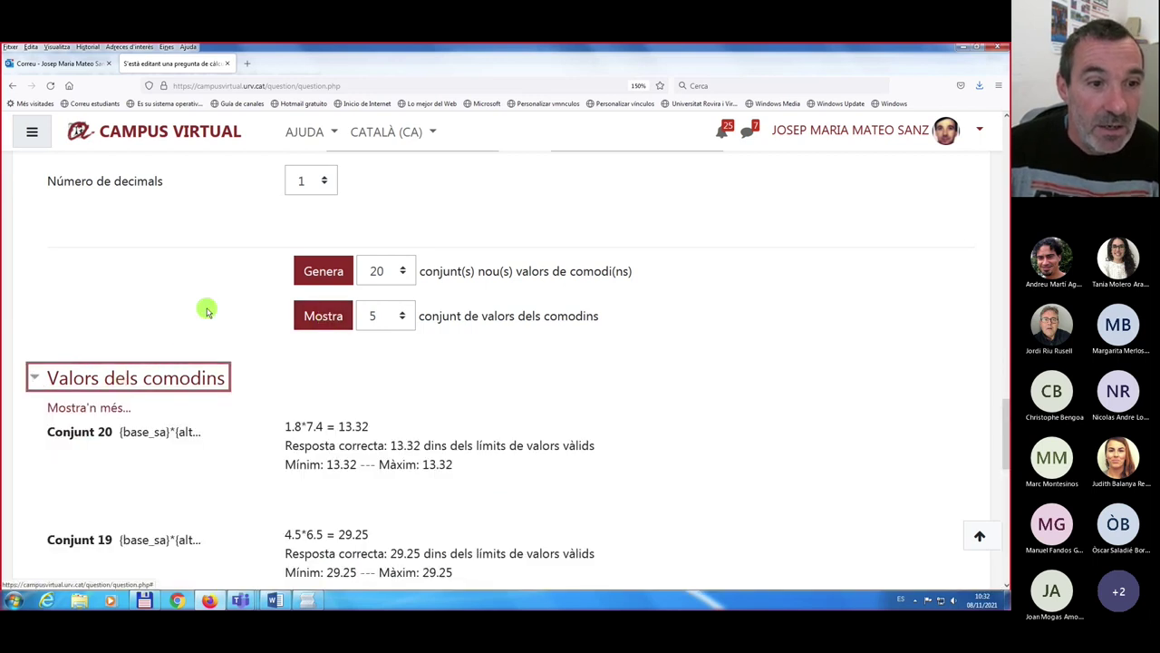
scroll(208, 306, down, 1)
scroll(206, 310, down, 1)
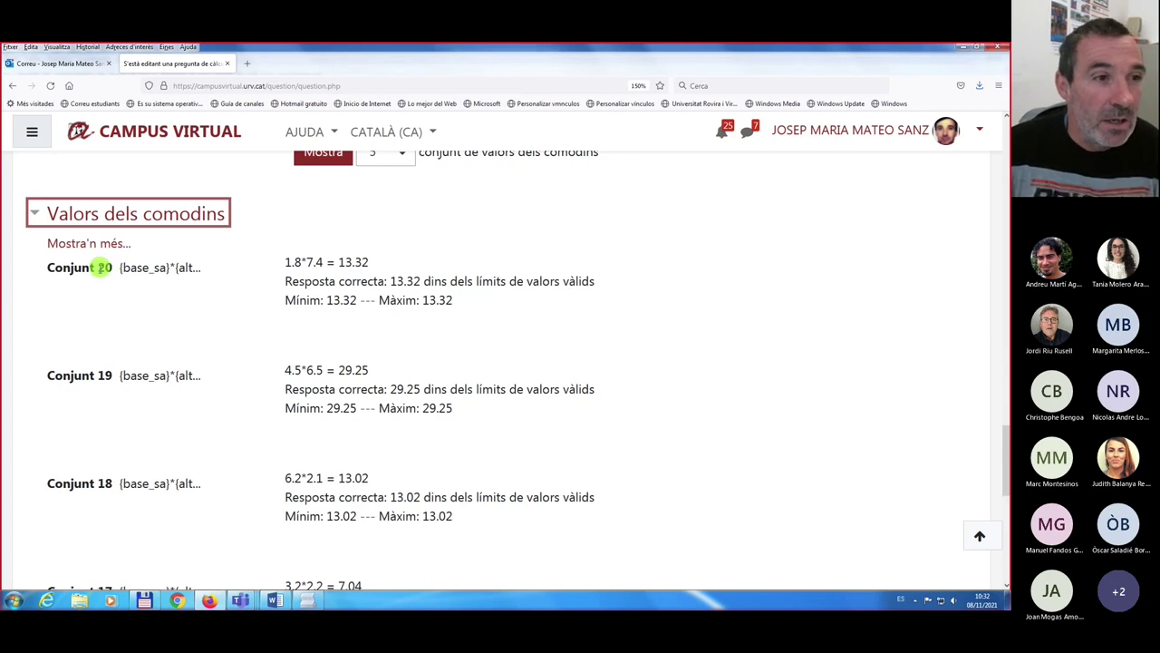
scroll(124, 407, down, 3)
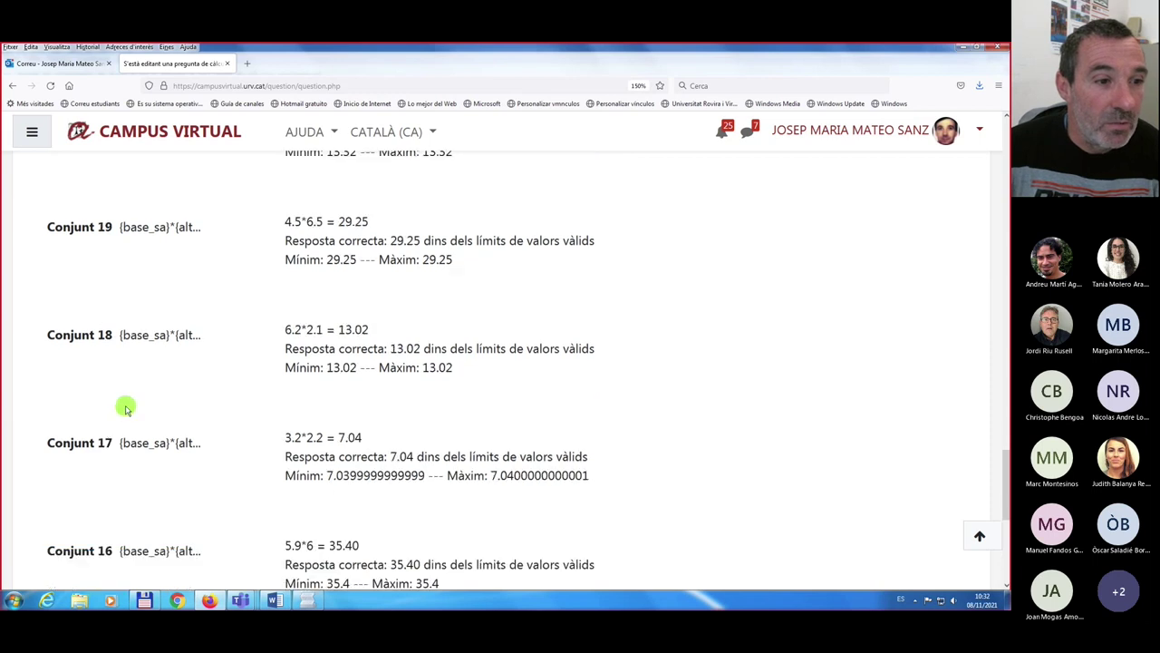
scroll(147, 424, up, 2)
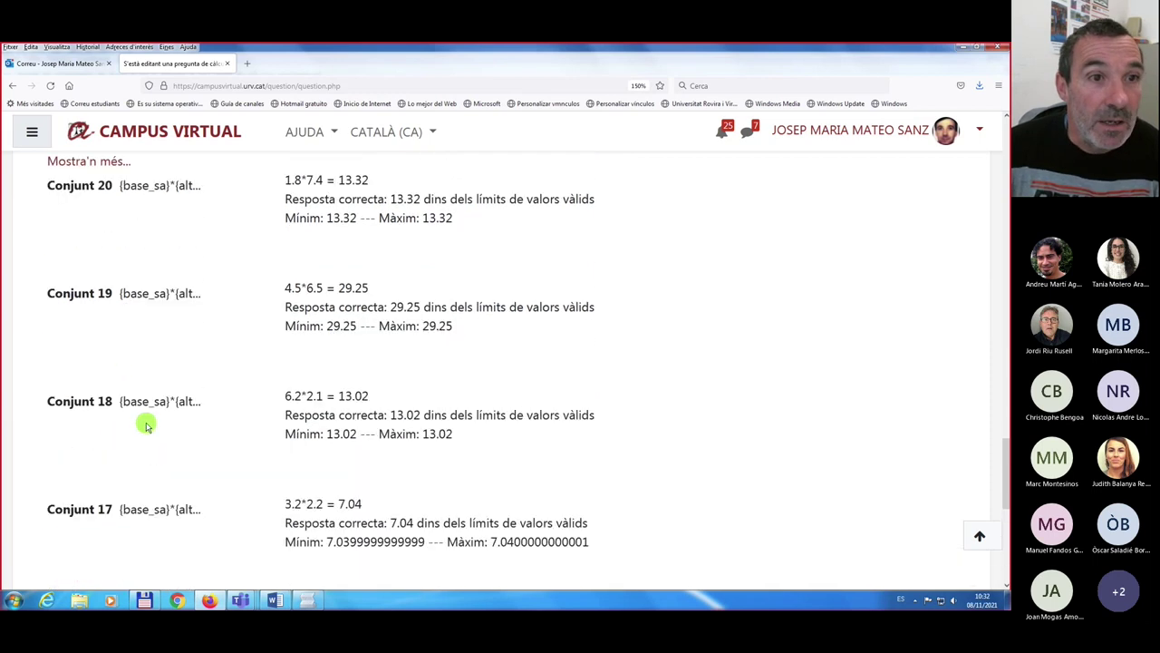
scroll(147, 424, up, 1)
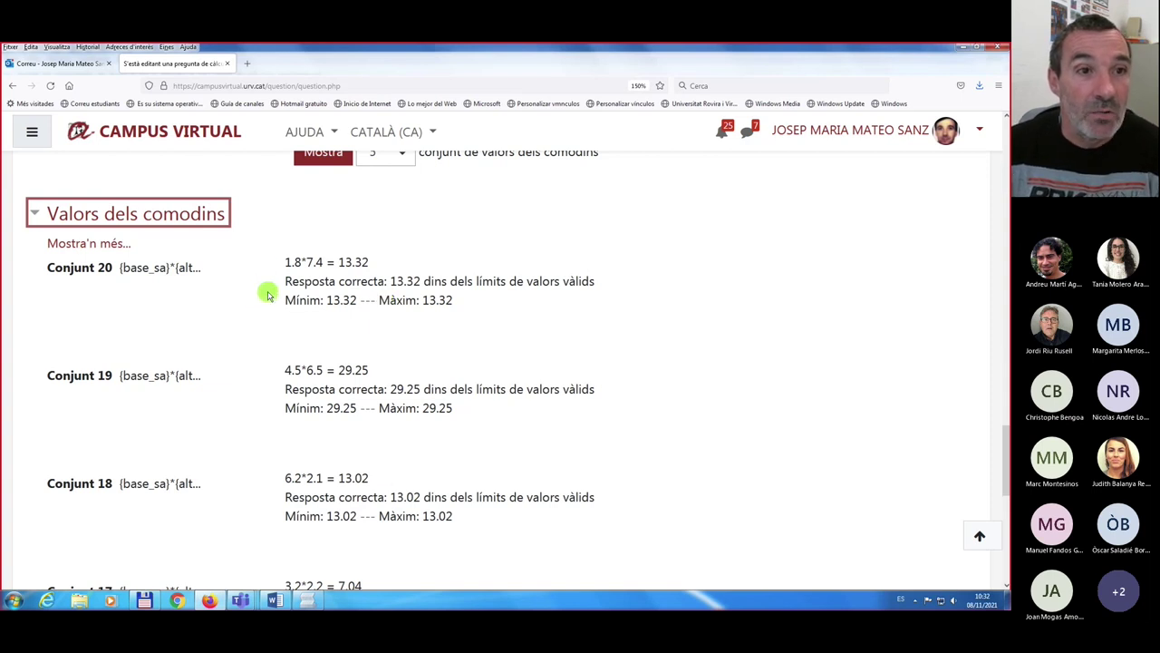
scroll(268, 295, down, 5)
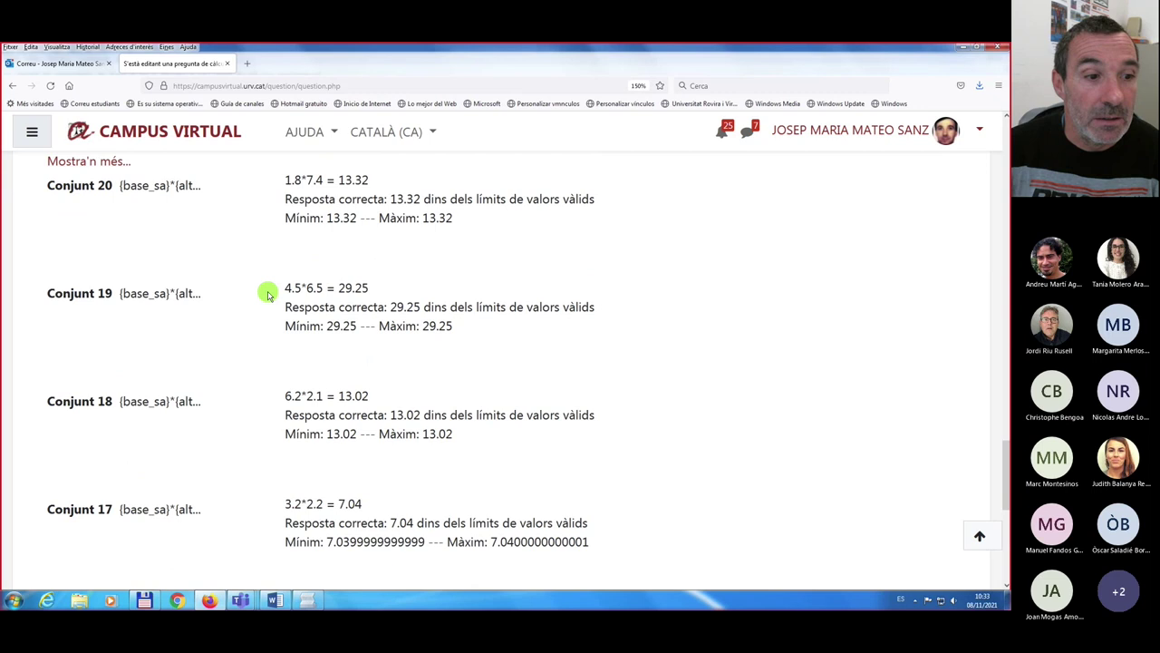
scroll(268, 295, up, 8)
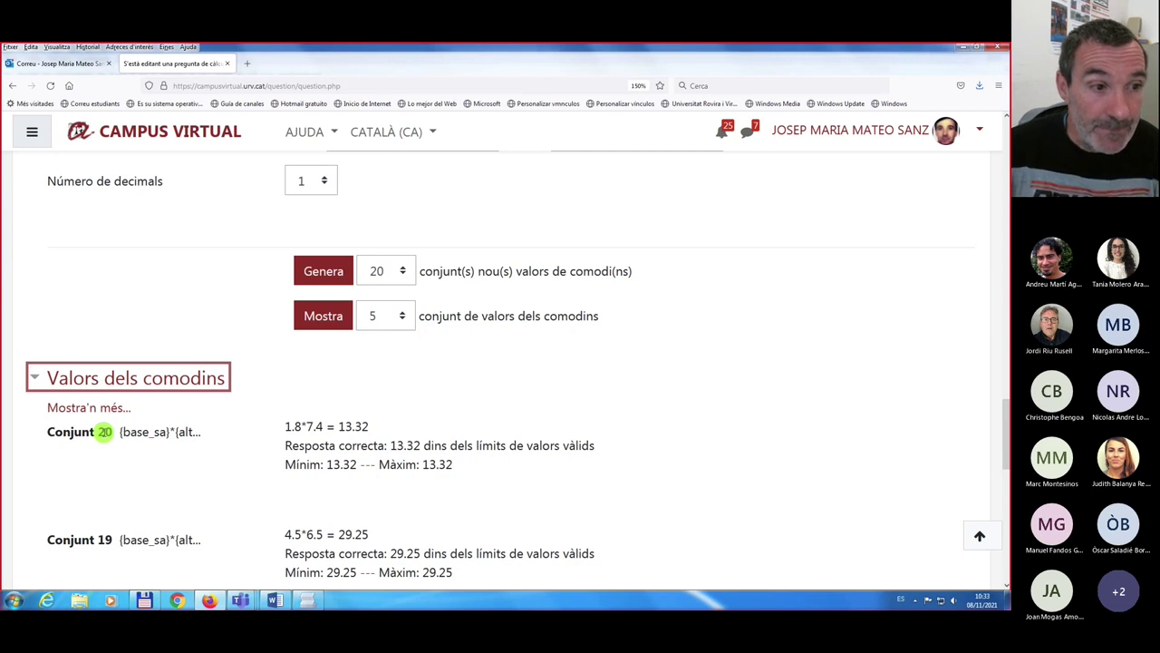
- Show more details of the wildcard values and review the individual {base_sa} and {altura_sa} entries
click(80, 409)
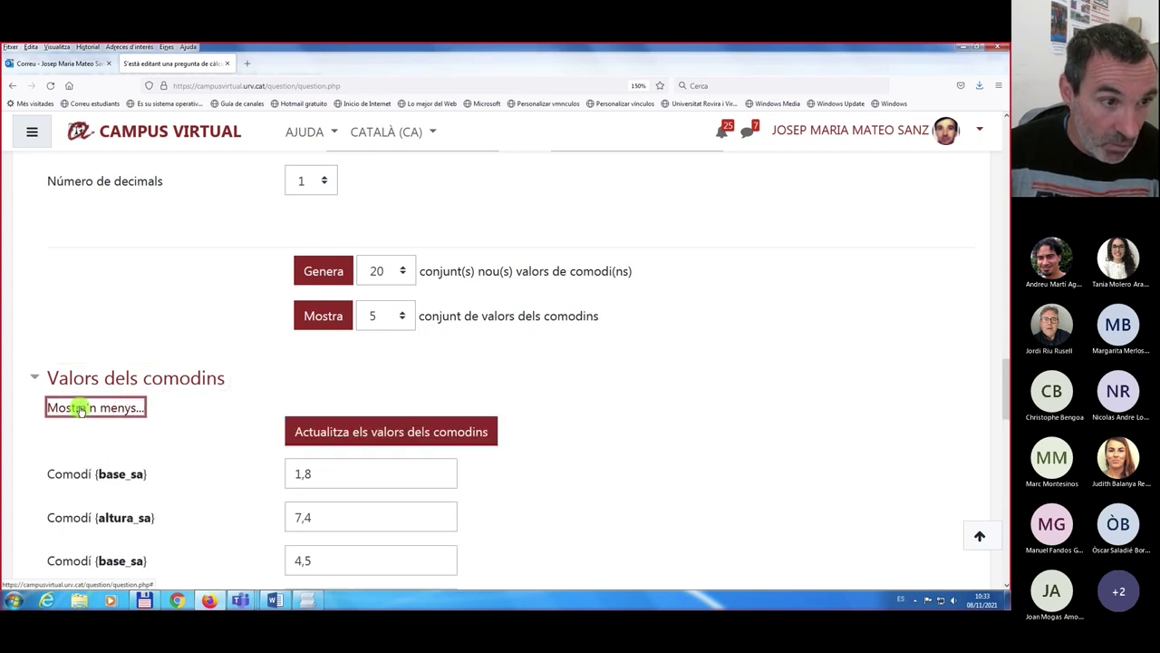
scroll(453, 433, down, 3)
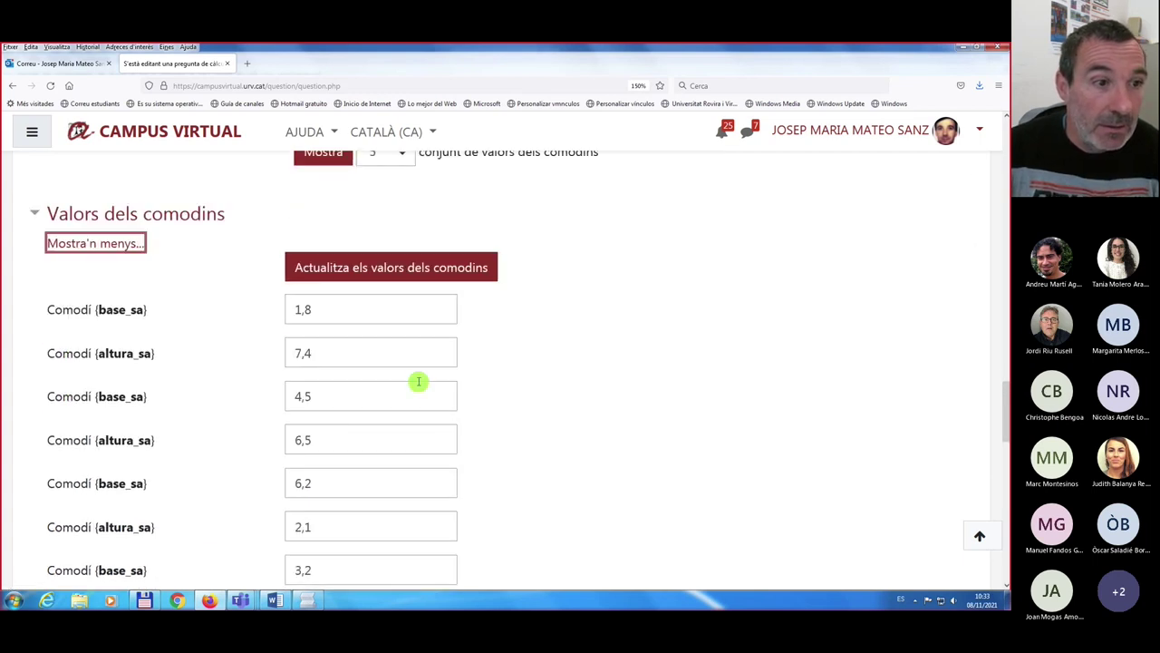
scroll(528, 415, down, 1)
scroll(527, 415, down, 6)
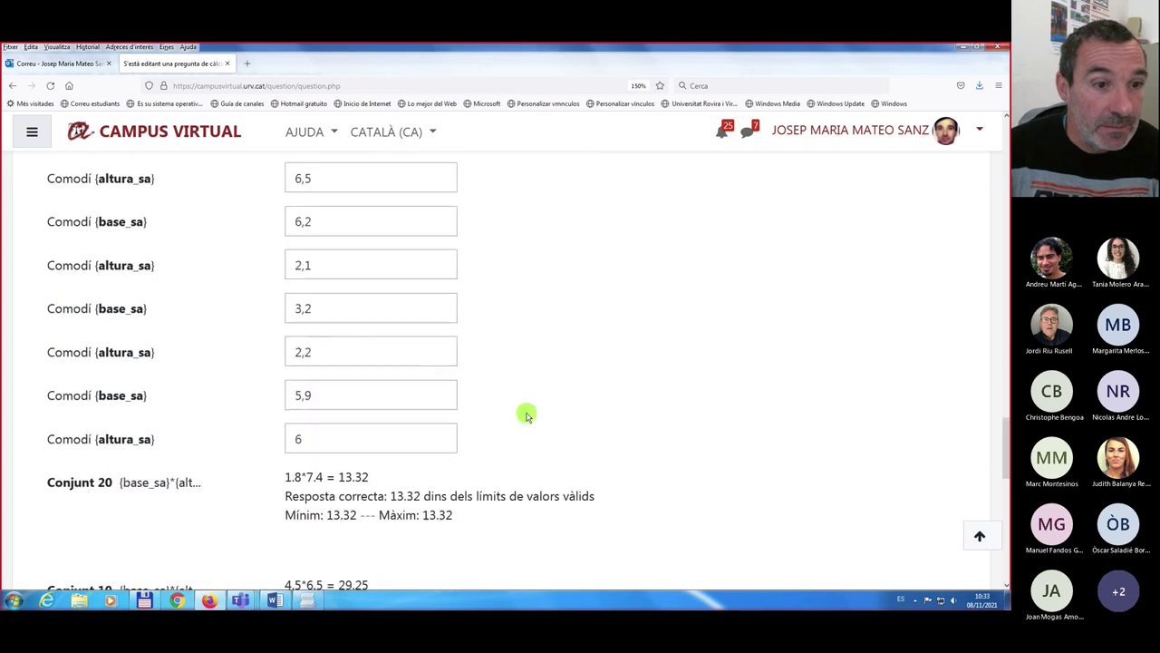
scroll(527, 415, up, 5)
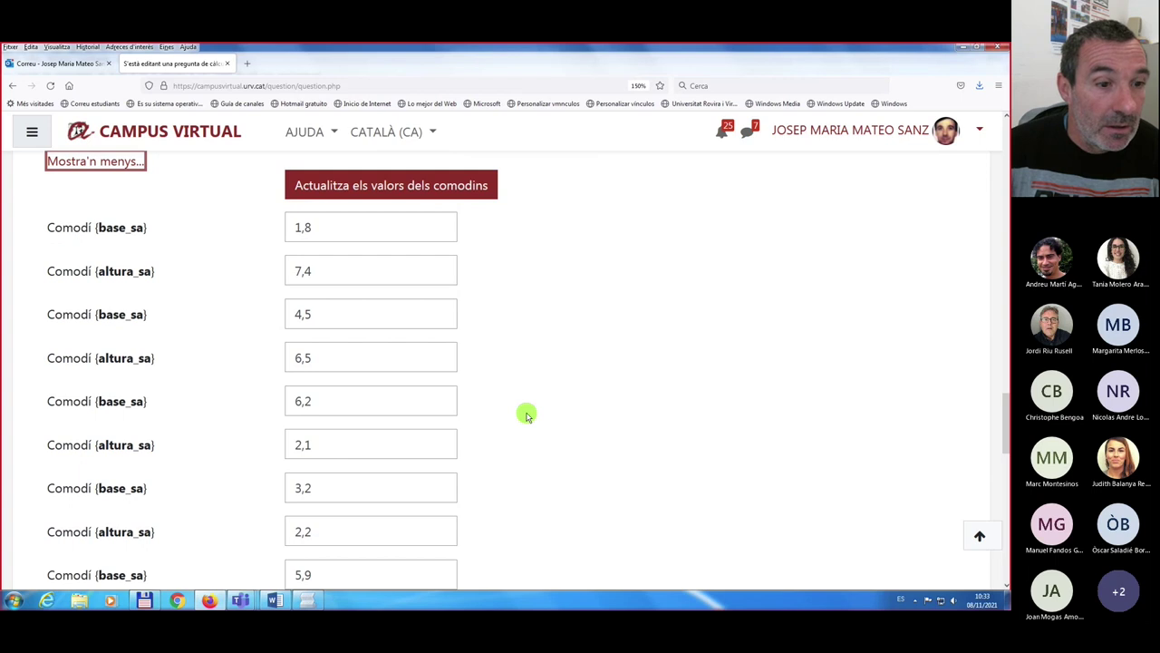
- Compare the individual {base_sa} and {altura_sa} entries with the calculations listed for the displayed wildcard sets
scroll(528, 415, down, 7)
scroll(528, 415, up, 6)
scroll(528, 415, down, 3)
scroll(528, 415, up, 8)
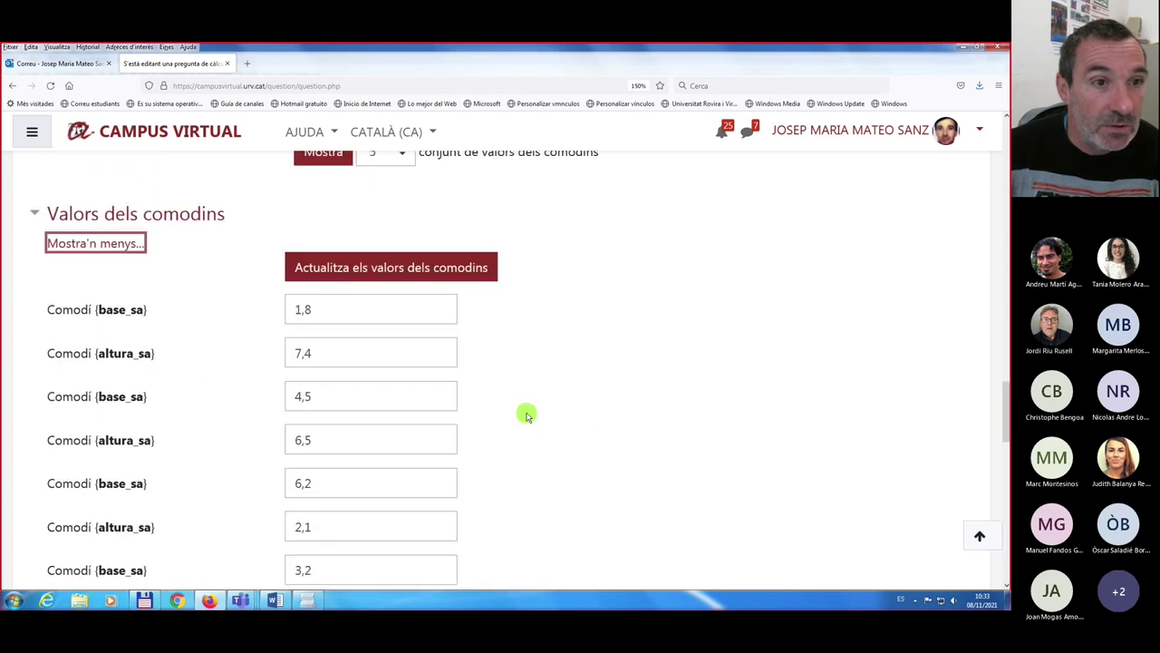
scroll(527, 415, down, 2)
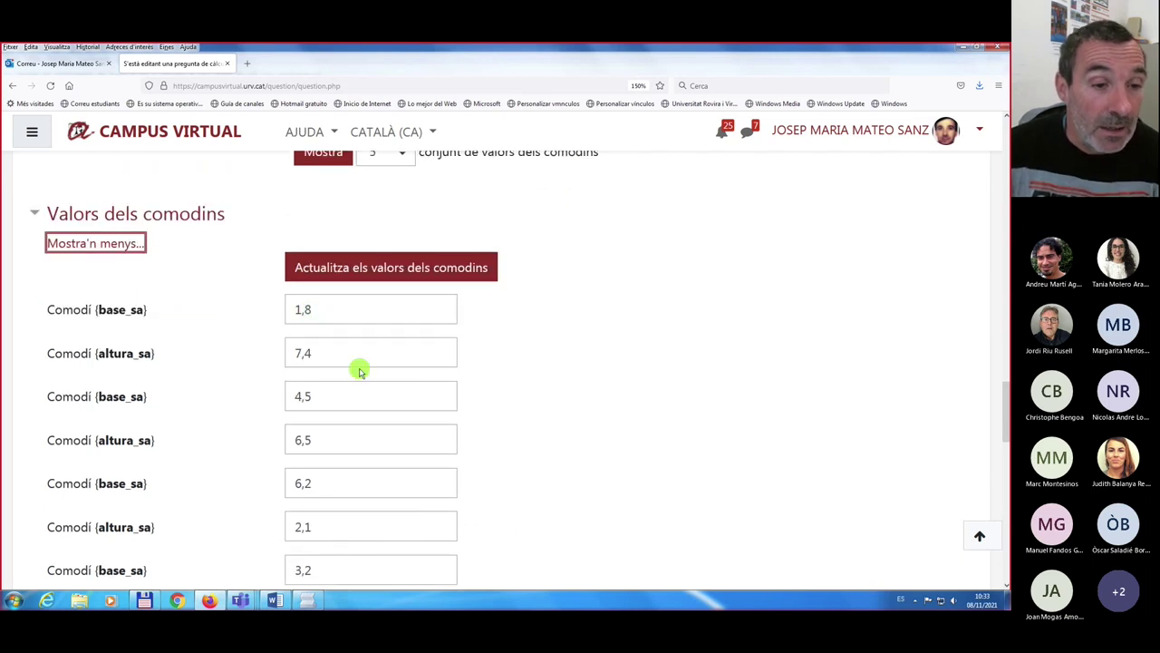
scroll(359, 368, down, 5)
scroll(360, 368, down, 1)
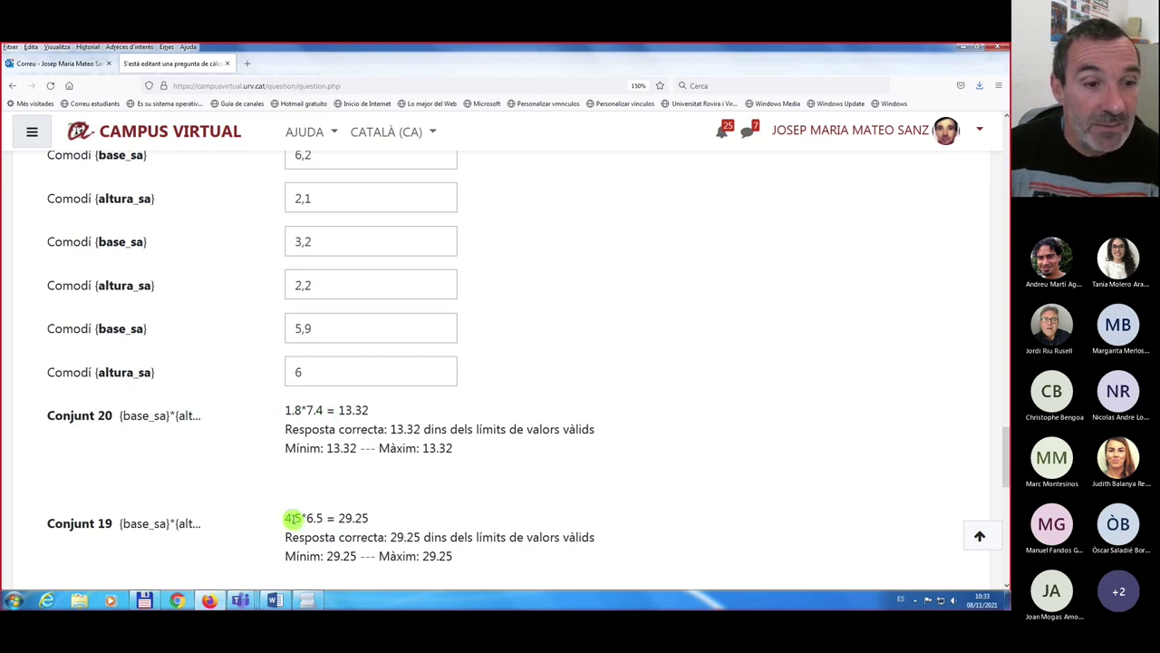
scroll(317, 467, up, 5)
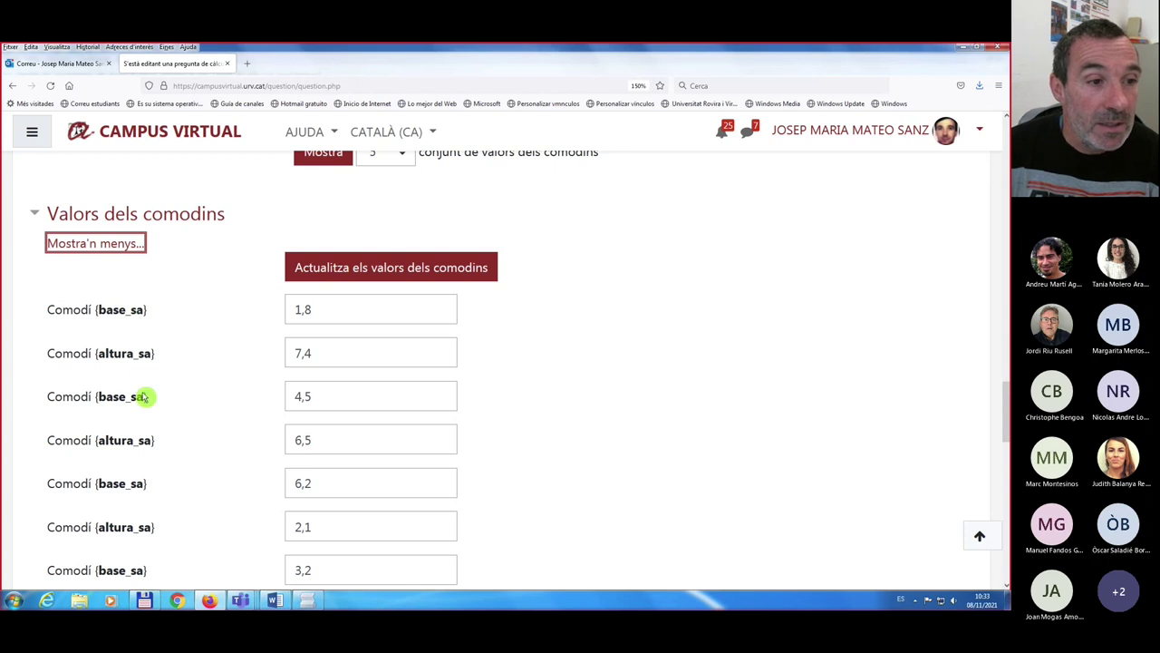
scroll(155, 471, down, 3)
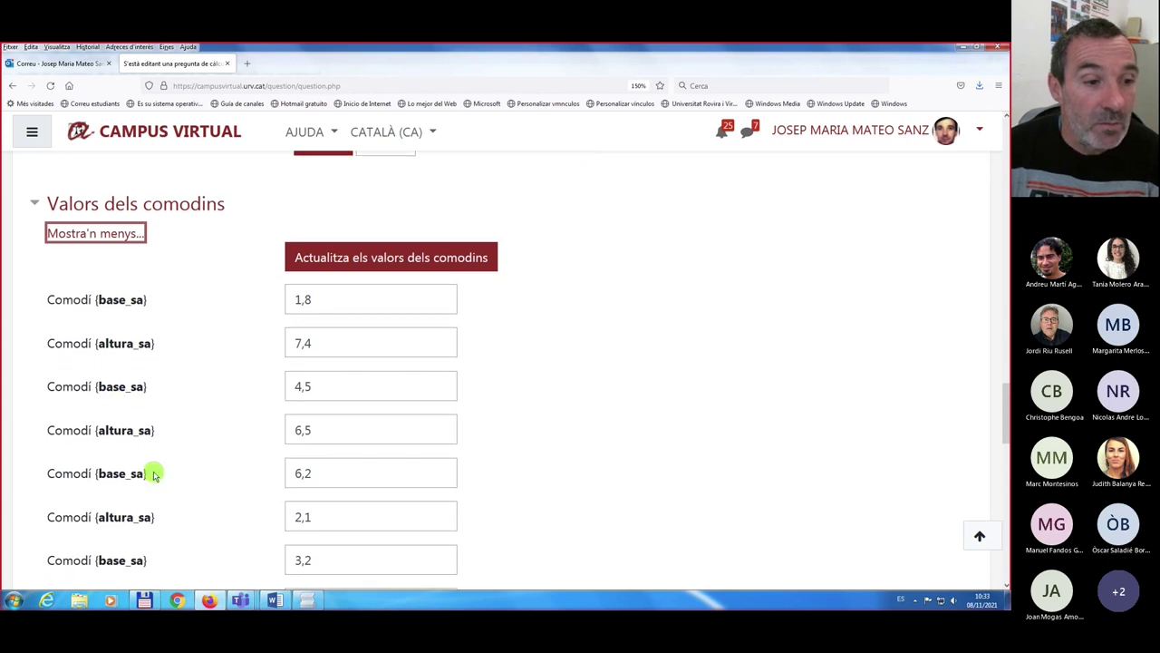
scroll(169, 464, down, 2)
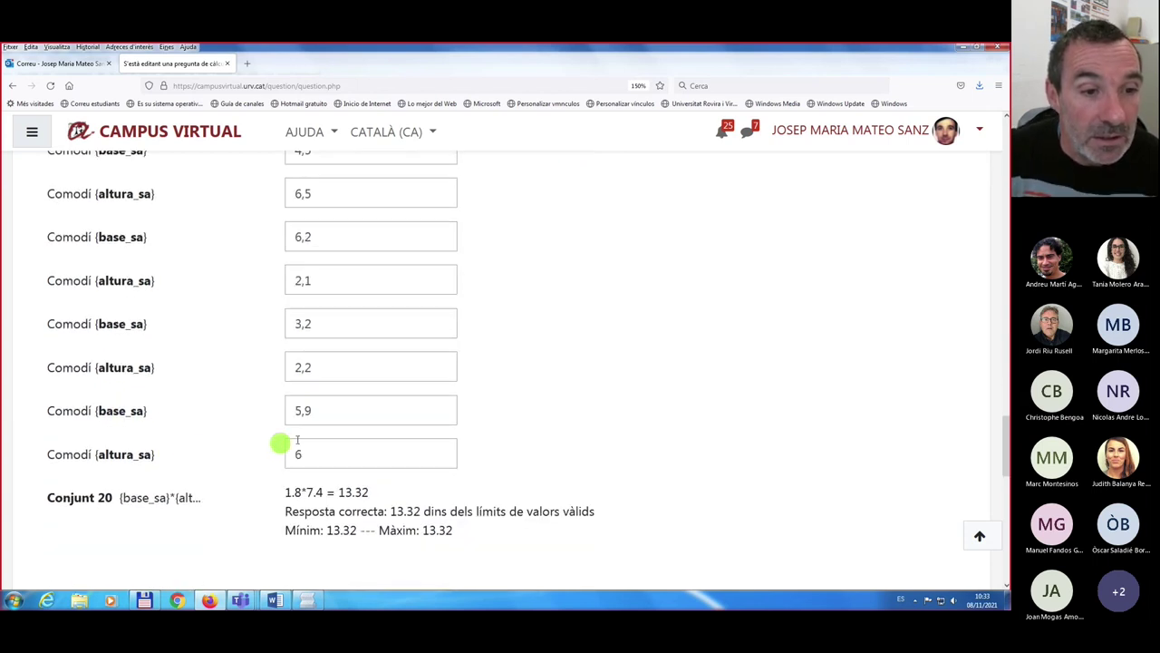
scroll(328, 417, up, 2)
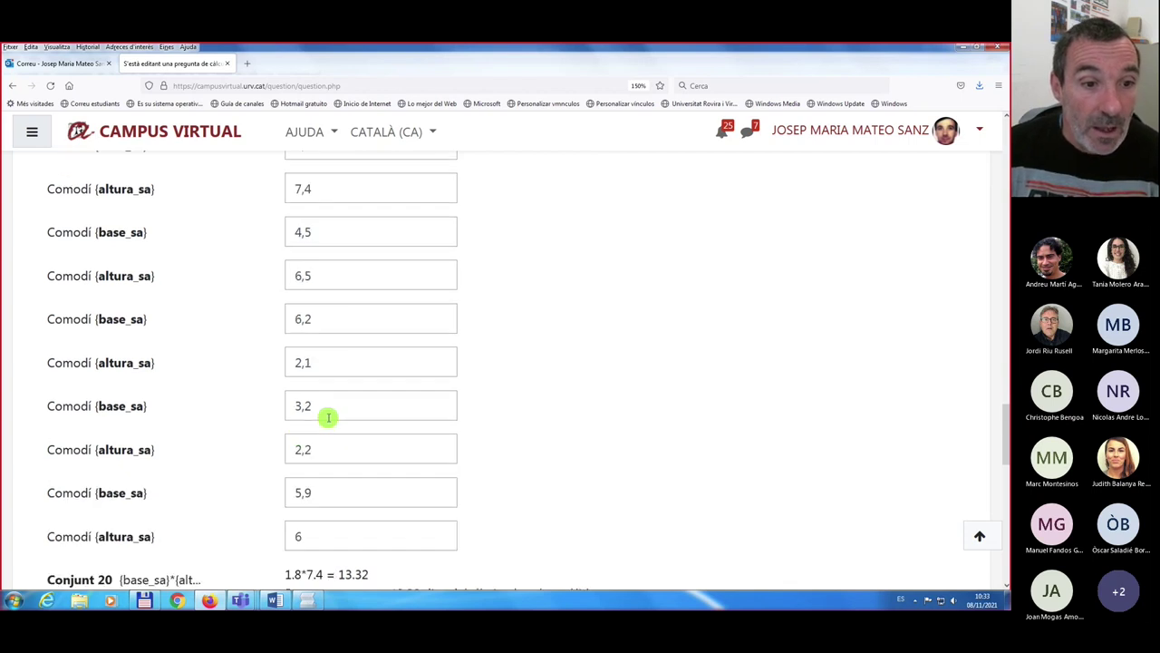
scroll(328, 417, up, 2)
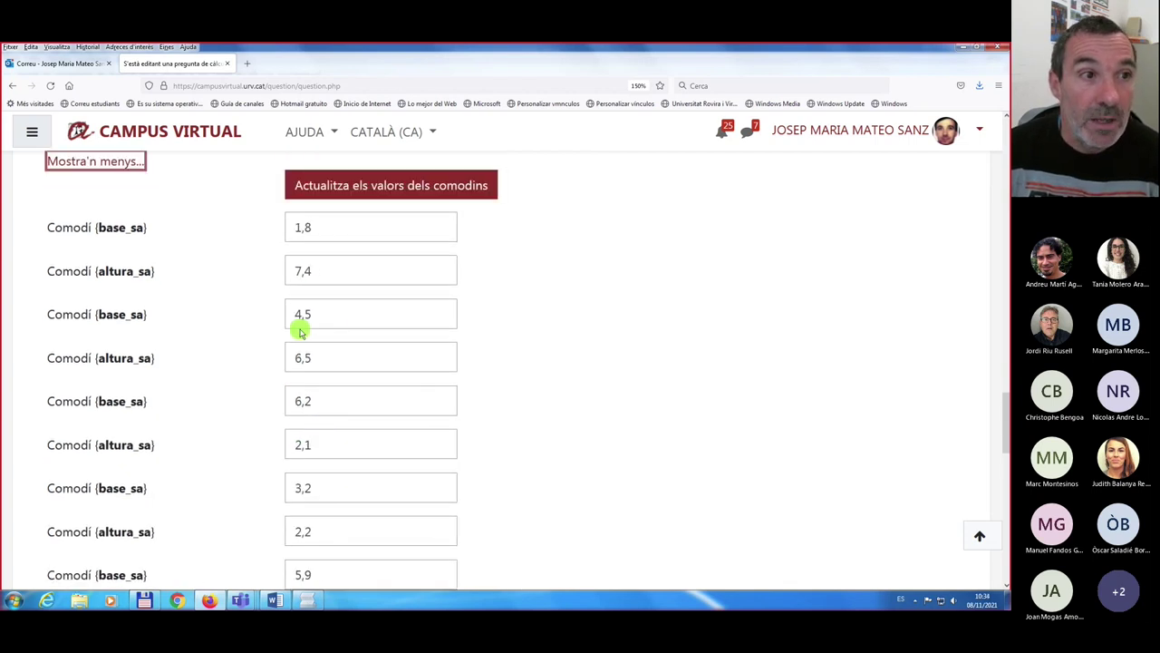
- Set the number of new wildcard value sets to 10 and show the 5 displayed sets again
scroll(301, 332, up, 4)
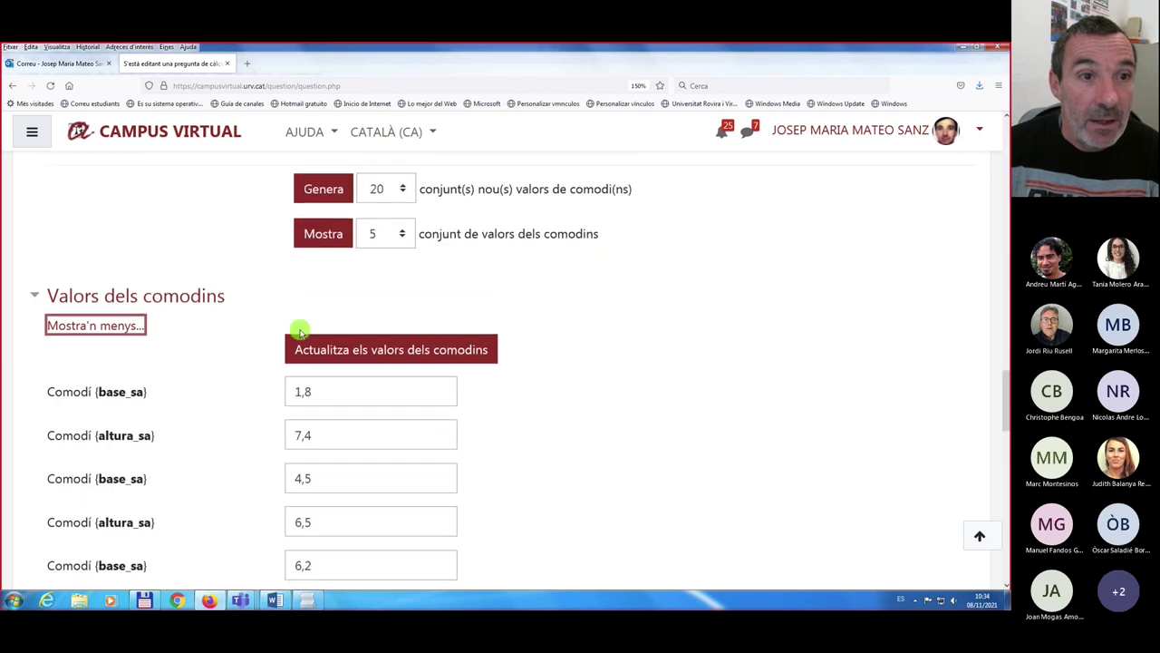
click(402, 190)
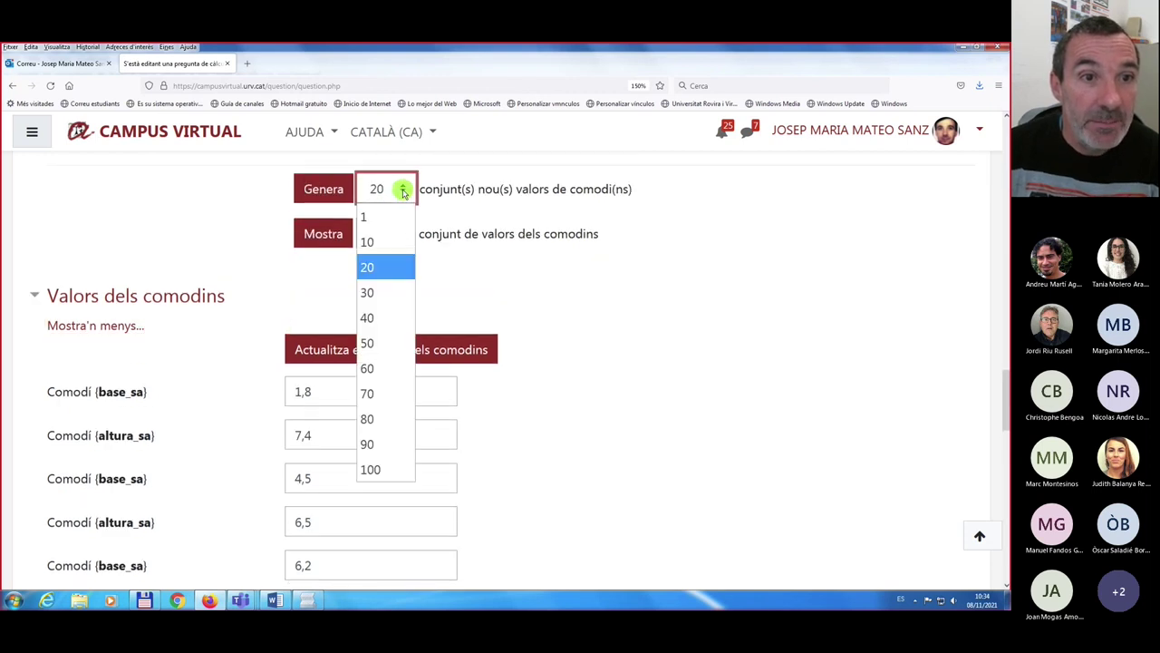
click(369, 243)
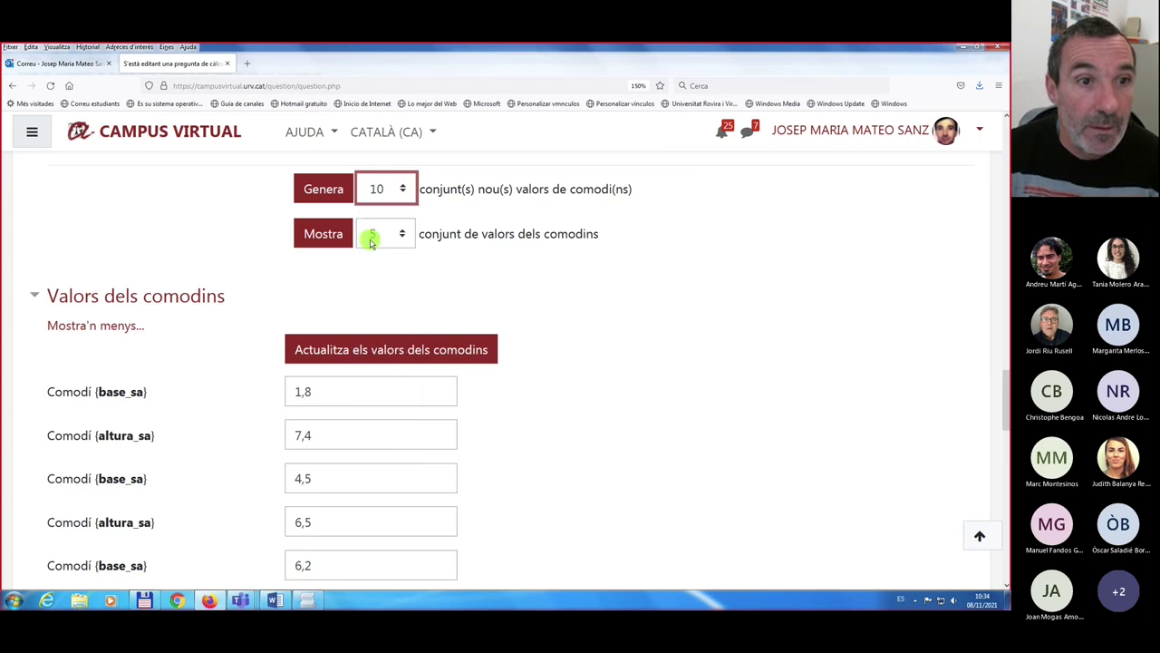
click(323, 236)
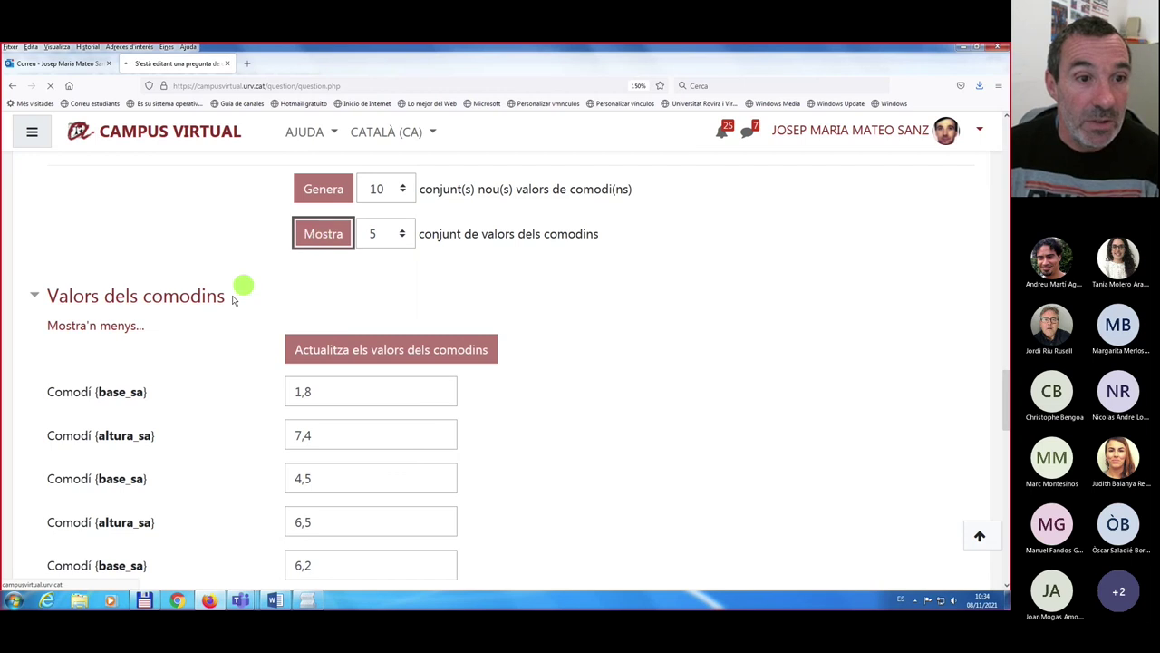
scroll(226, 346, down, 10)
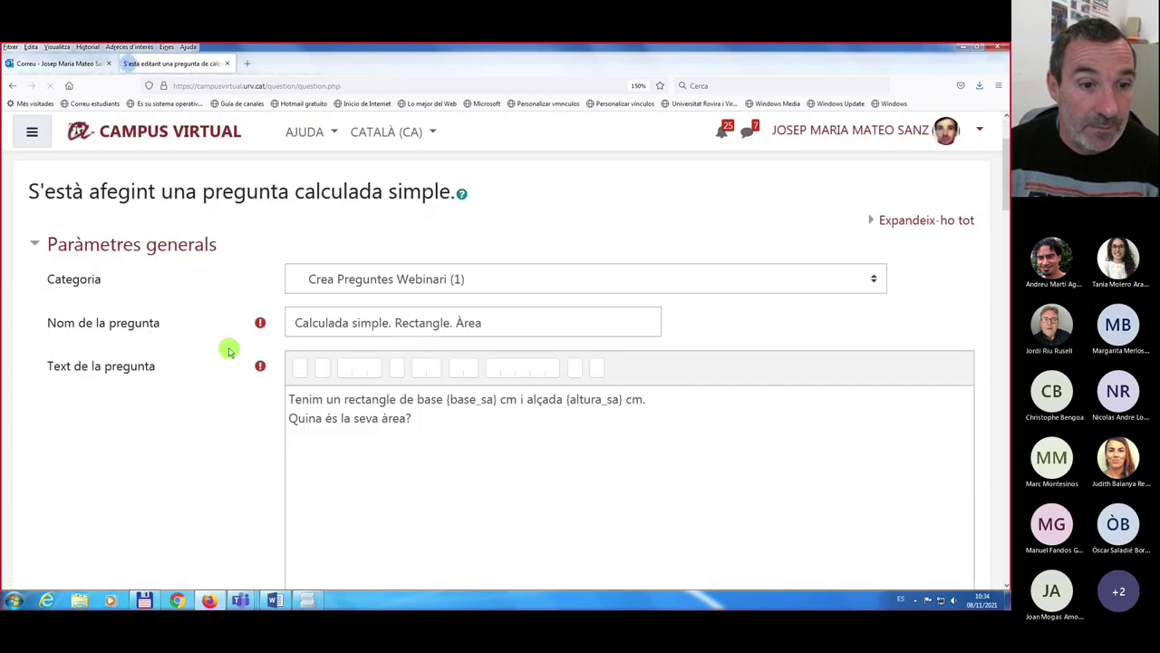
scroll(229, 351, down, 15)
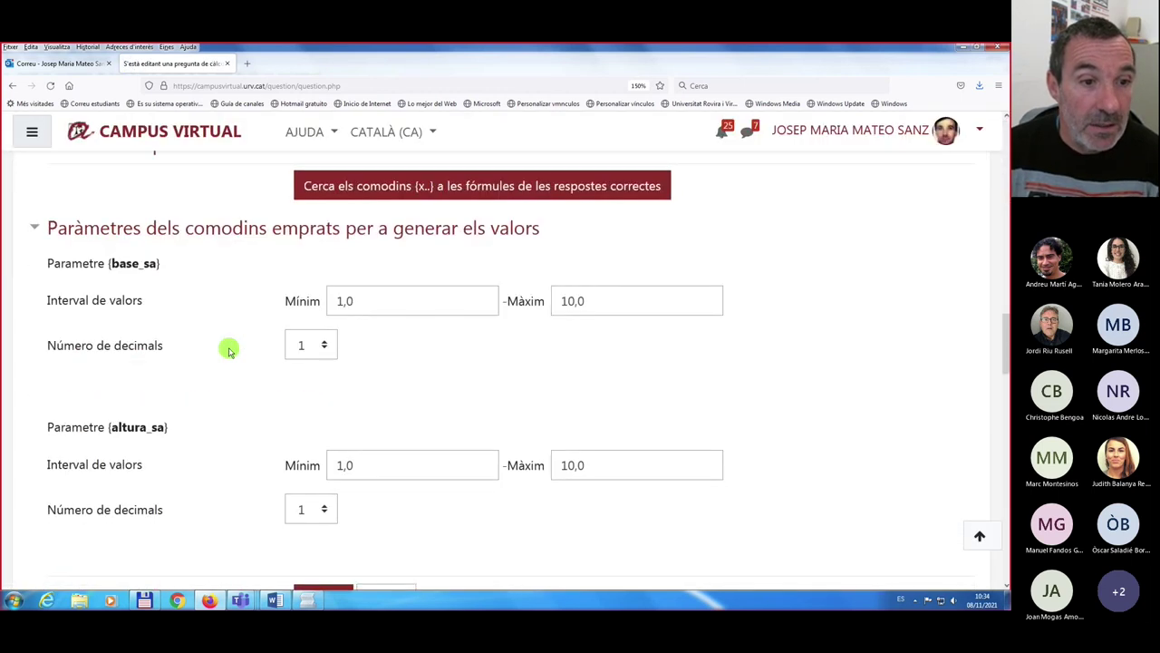
scroll(229, 351, down, 1)
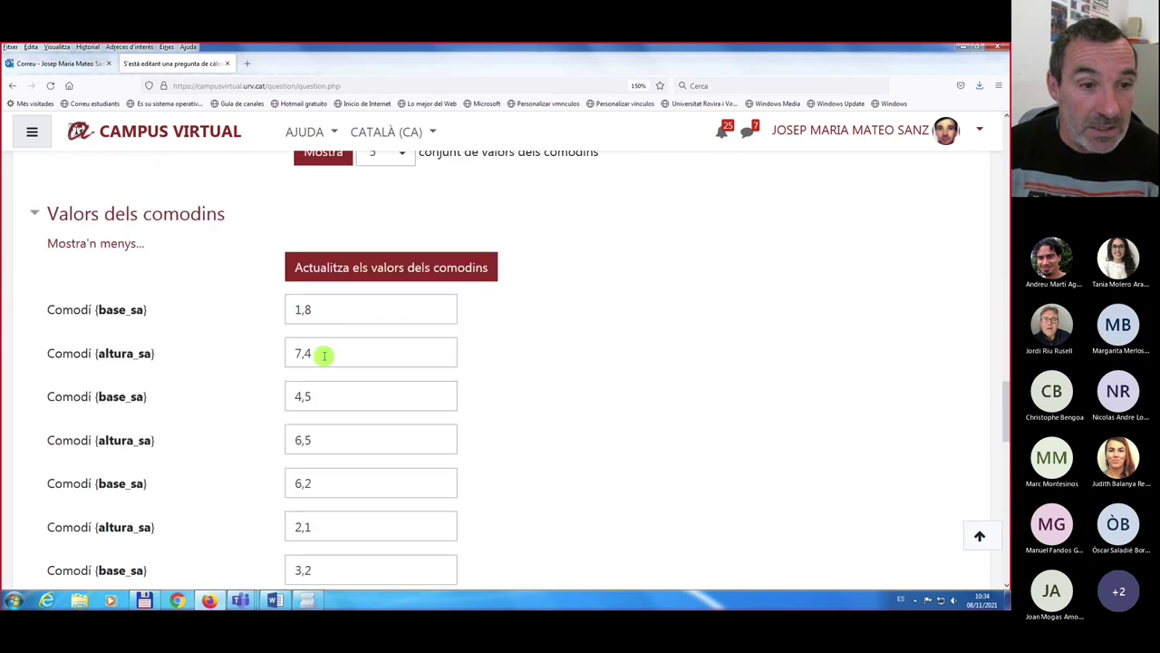
scroll(324, 355, down, 2)
scroll(324, 355, up, 2)
scroll(323, 356, down, 5)
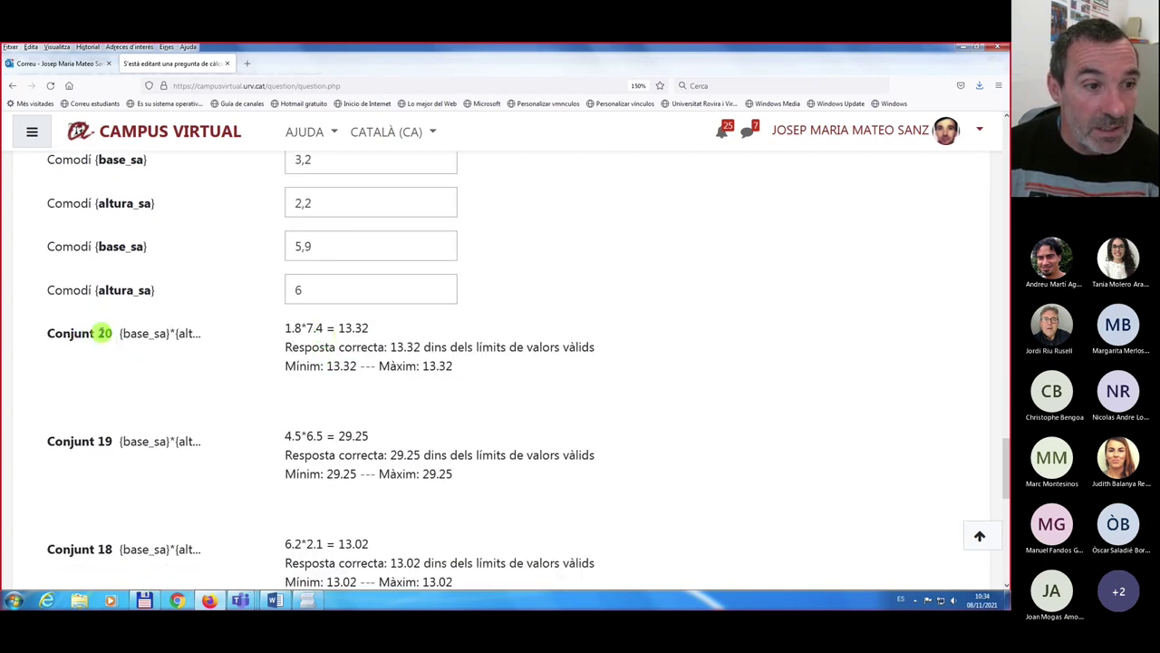
scroll(174, 401, up, 10)
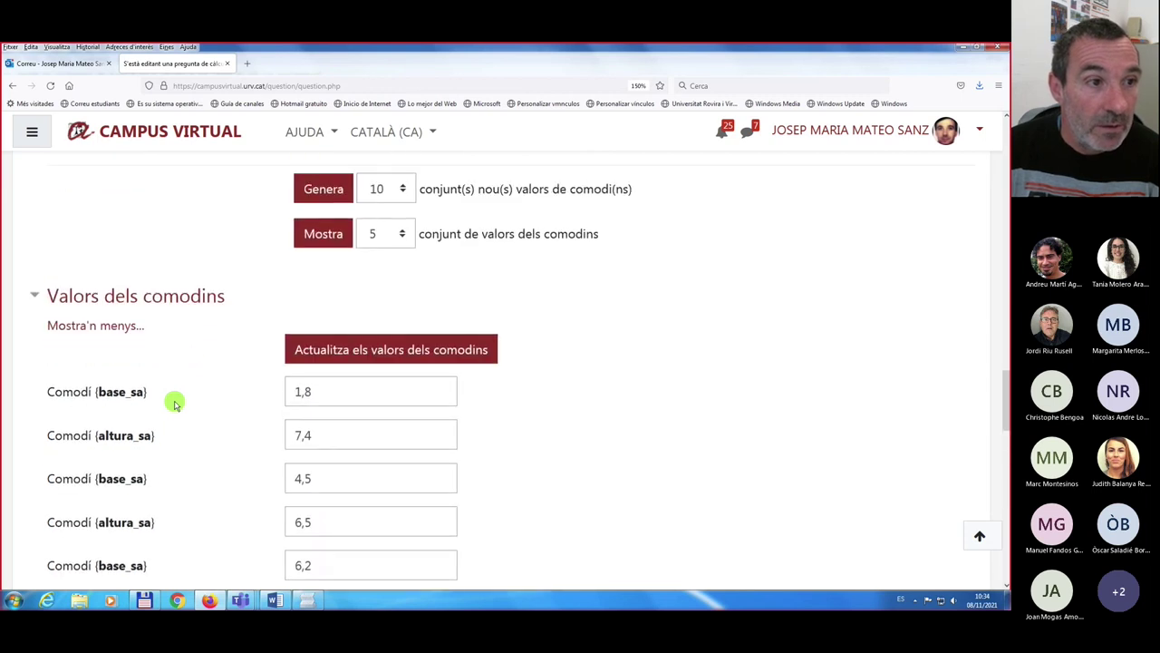
- Collapse and reopen the wildcard values section, and update the wildcard values without editing any entry
click(110, 299)
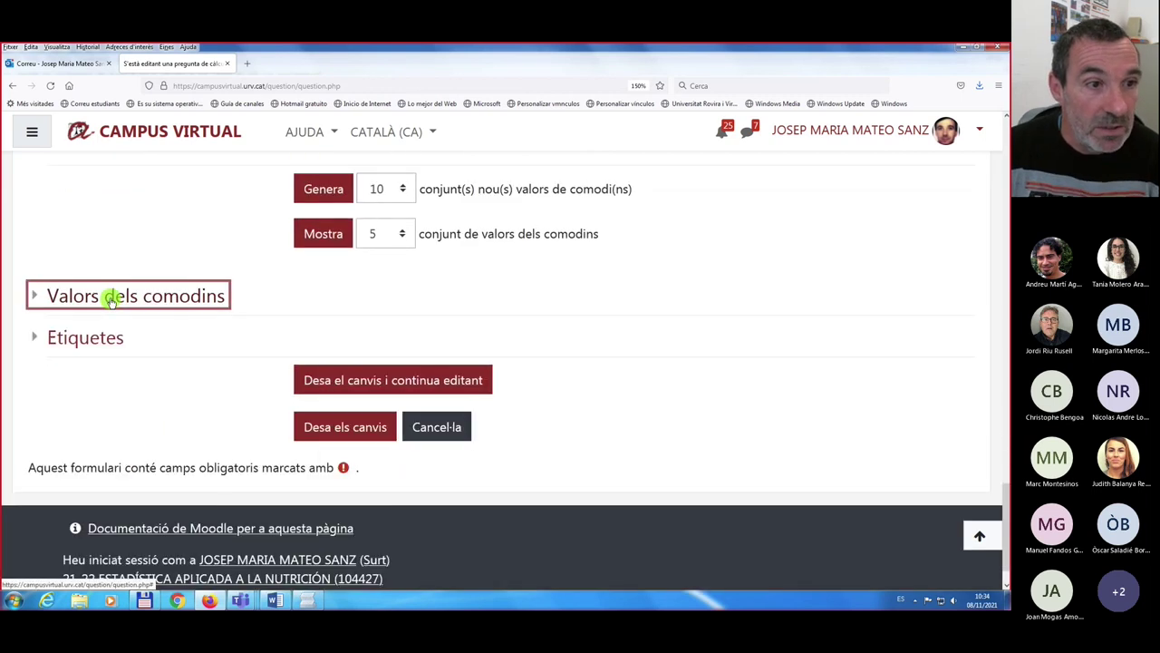
click(118, 297)
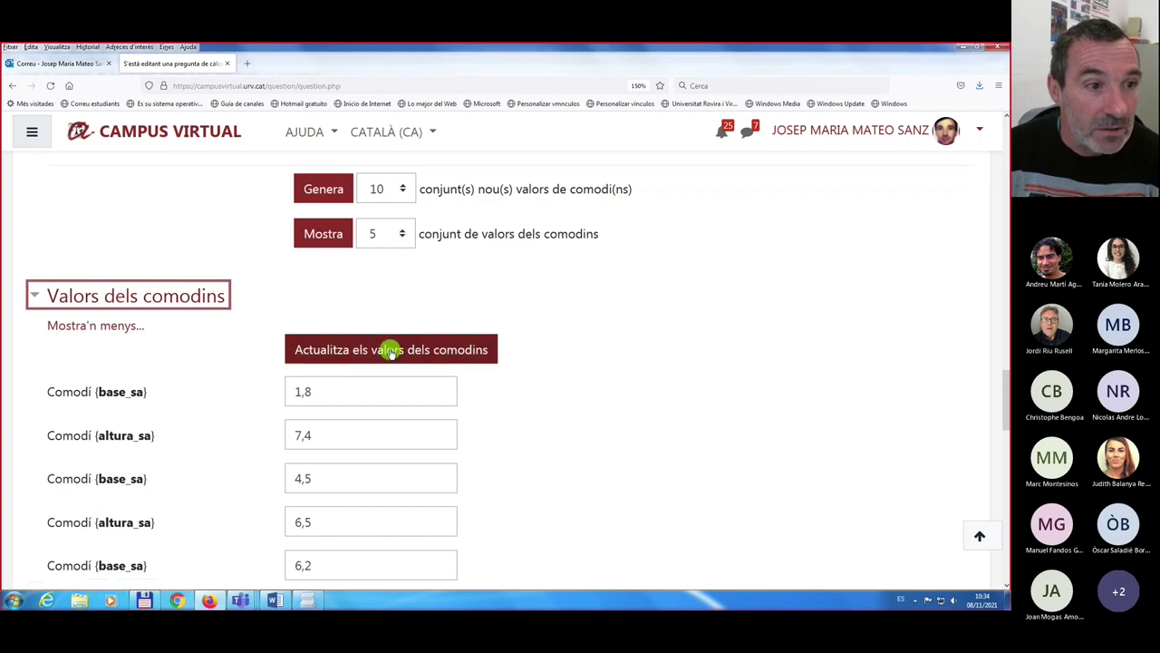
click(389, 351)
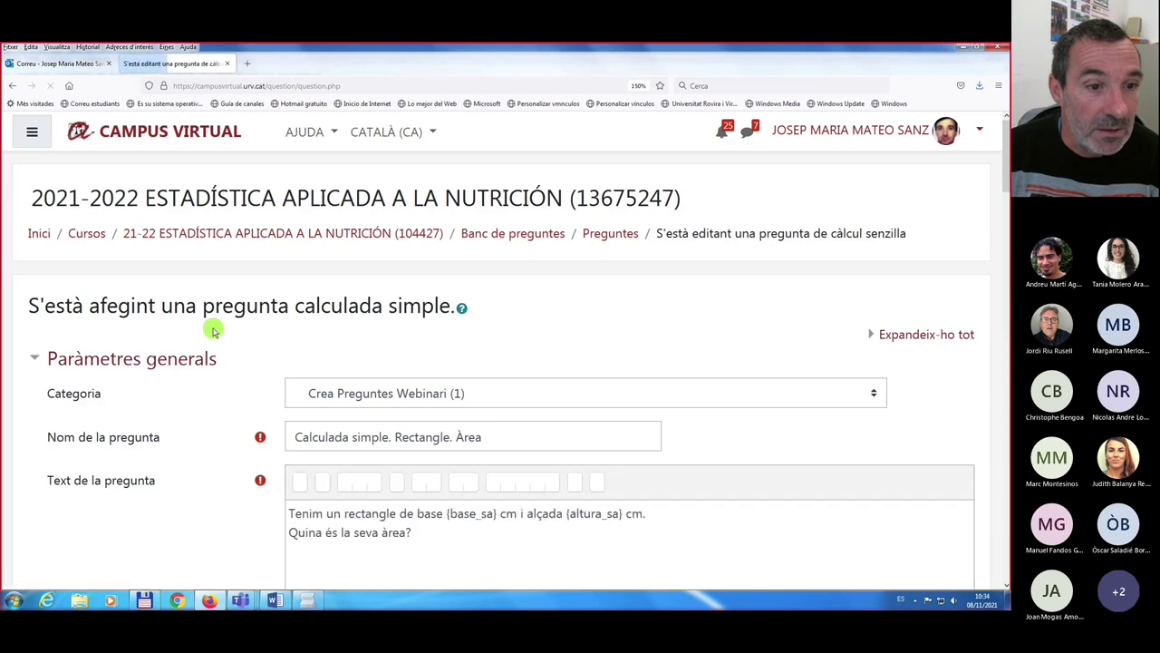
scroll(213, 331, down, 20)
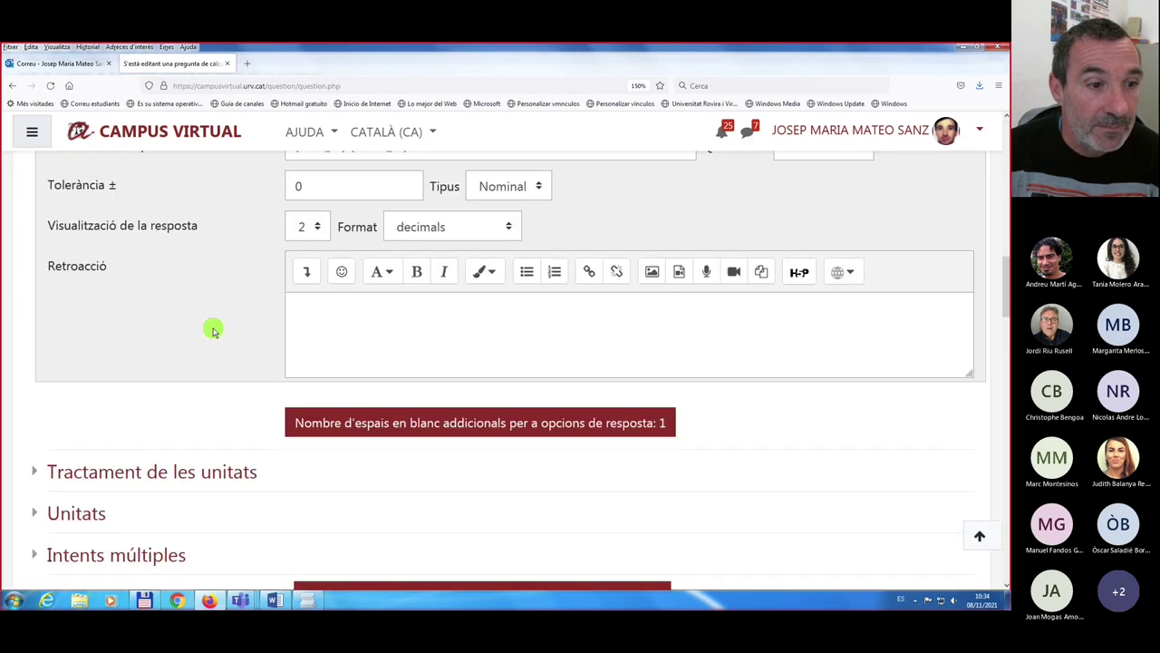
scroll(213, 331, down, 6)
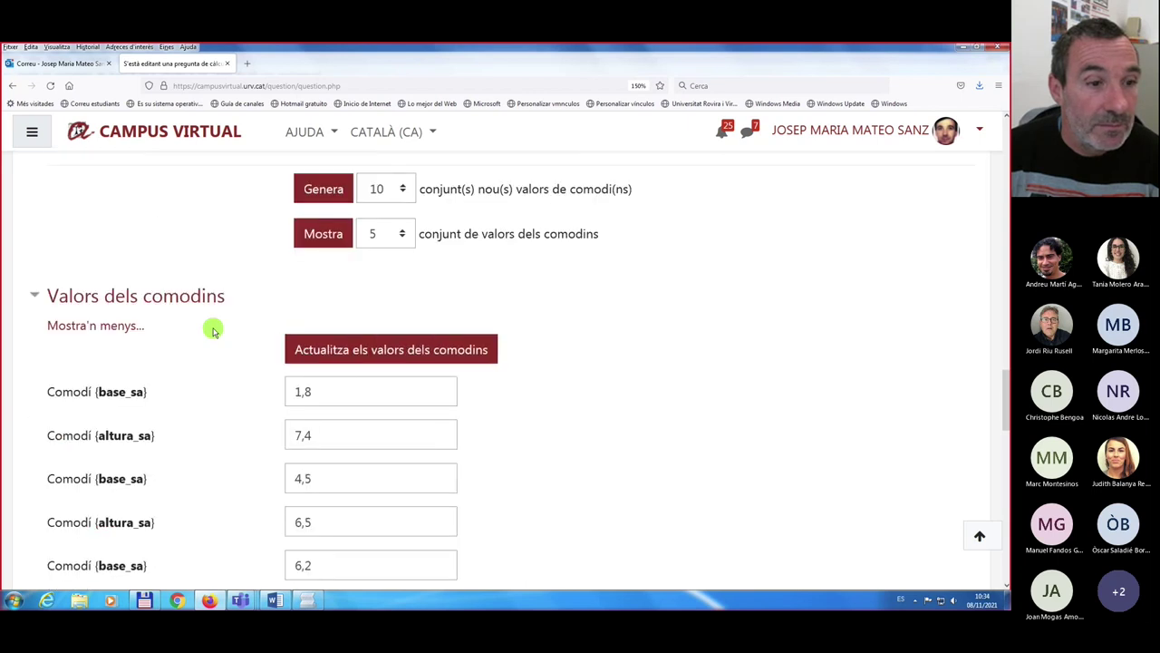
scroll(213, 331, down, 7)
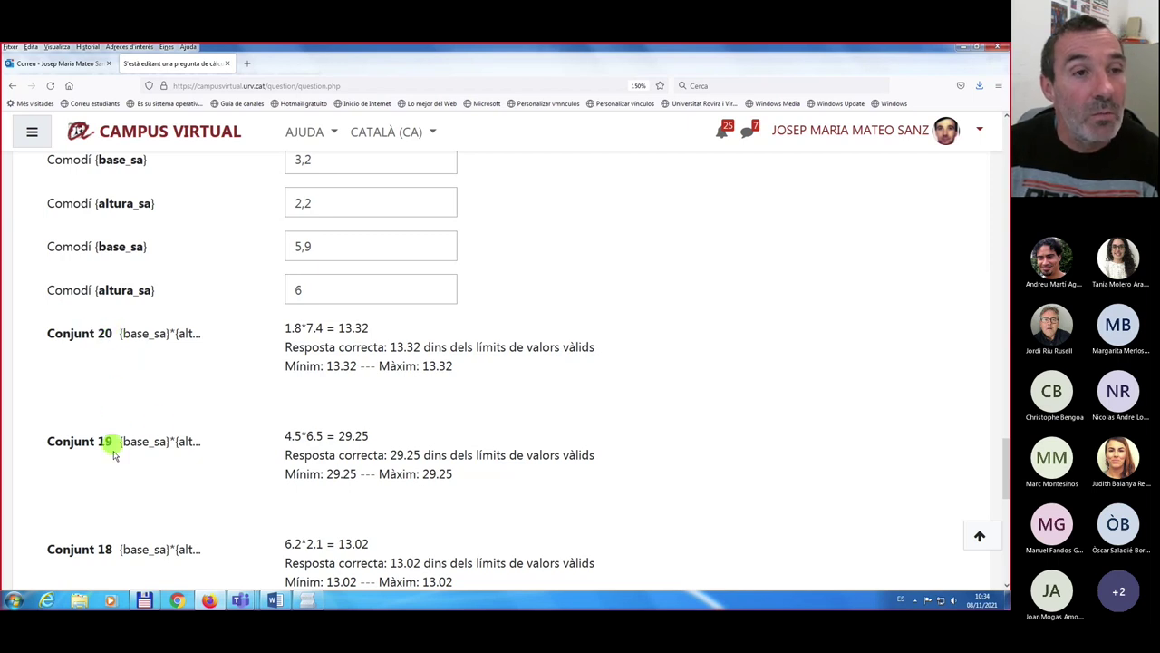
- Generate 10 new sets of wildcard values for the question
scroll(160, 417, up, 5)
scroll(163, 417, up, 2)
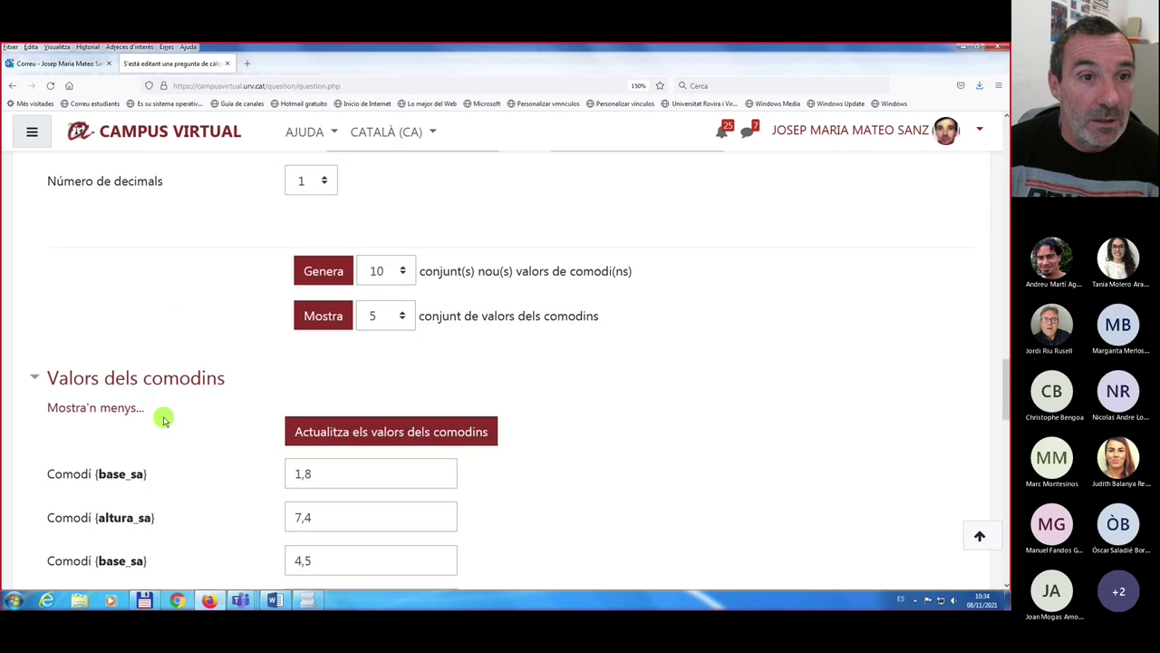
click(315, 274)
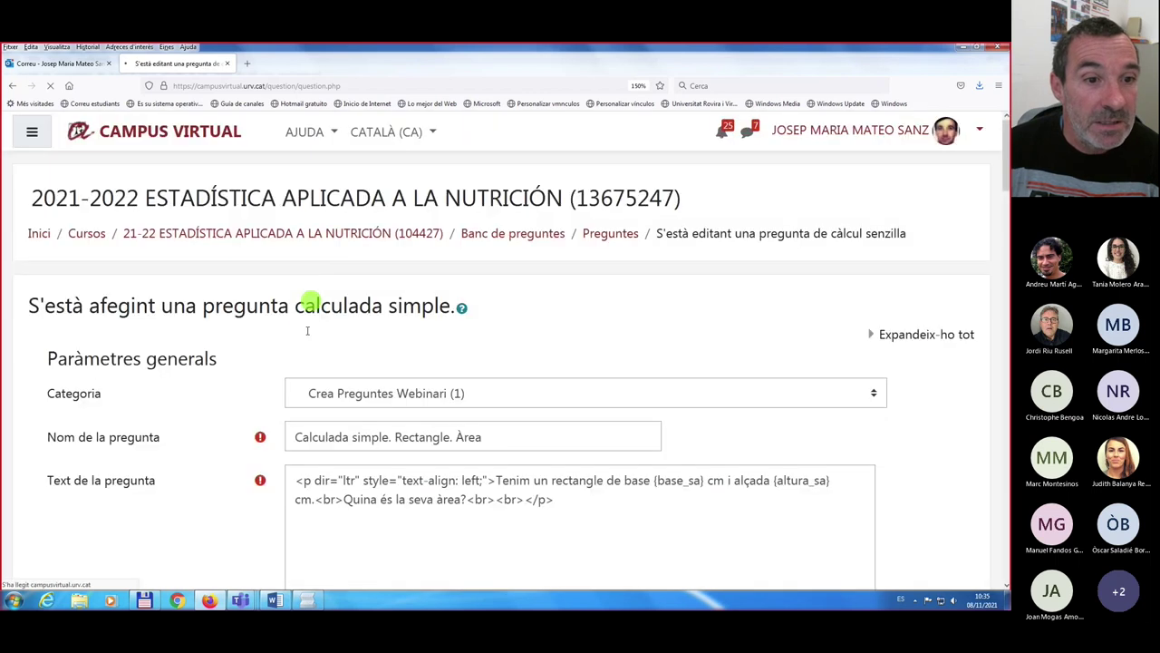
scroll(306, 333, down, 15)
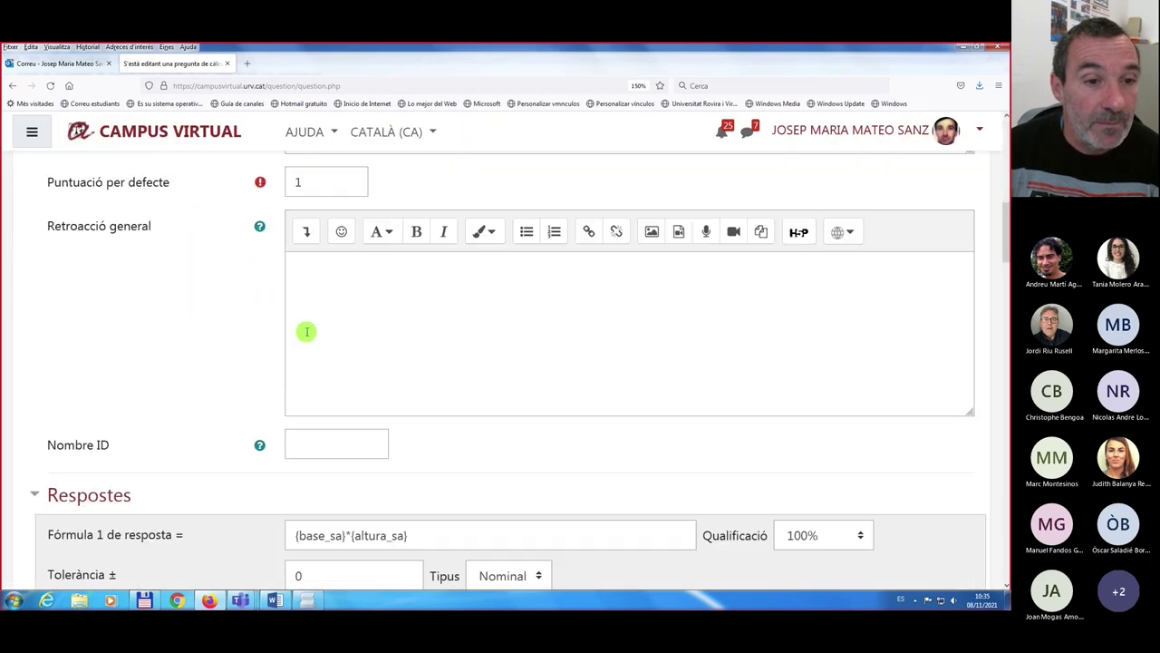
scroll(307, 334, down, 15)
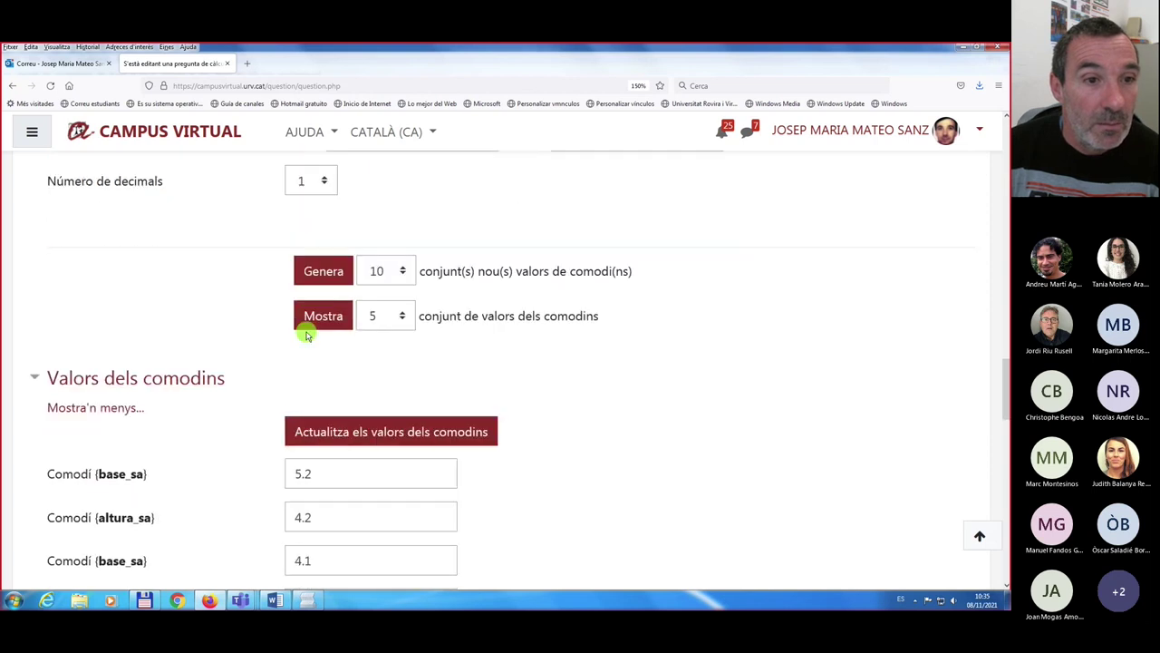
- Generate 30 new sets of wildcard values and check the calculations of the displayed sets
click(402, 271)
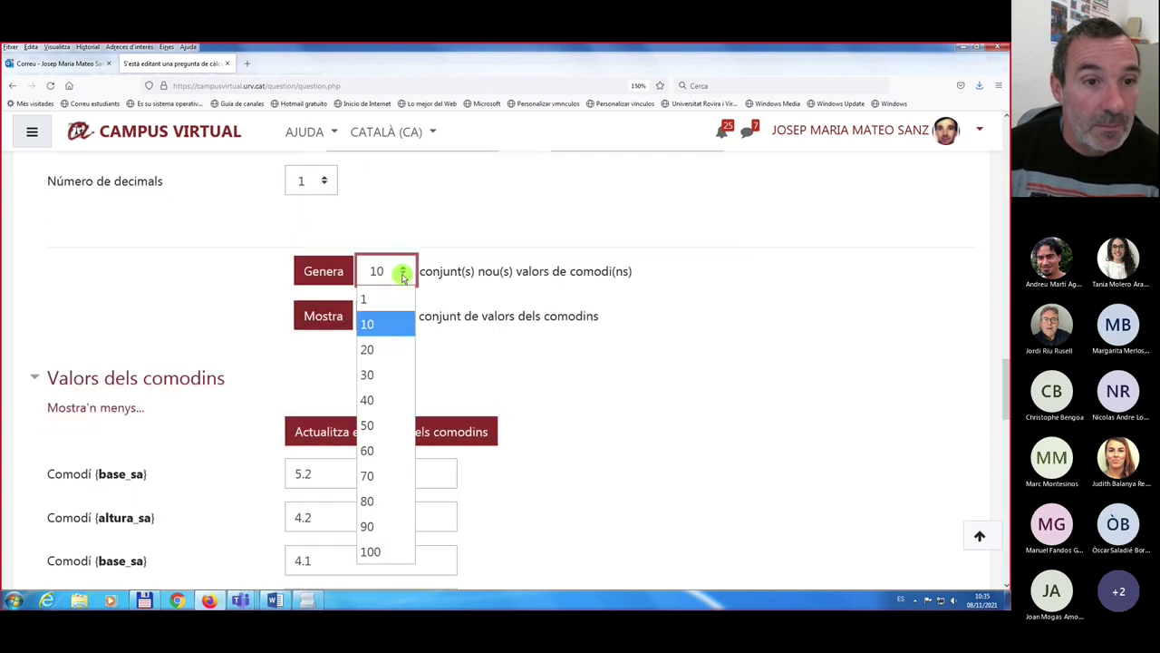
click(369, 375)
click(329, 276)
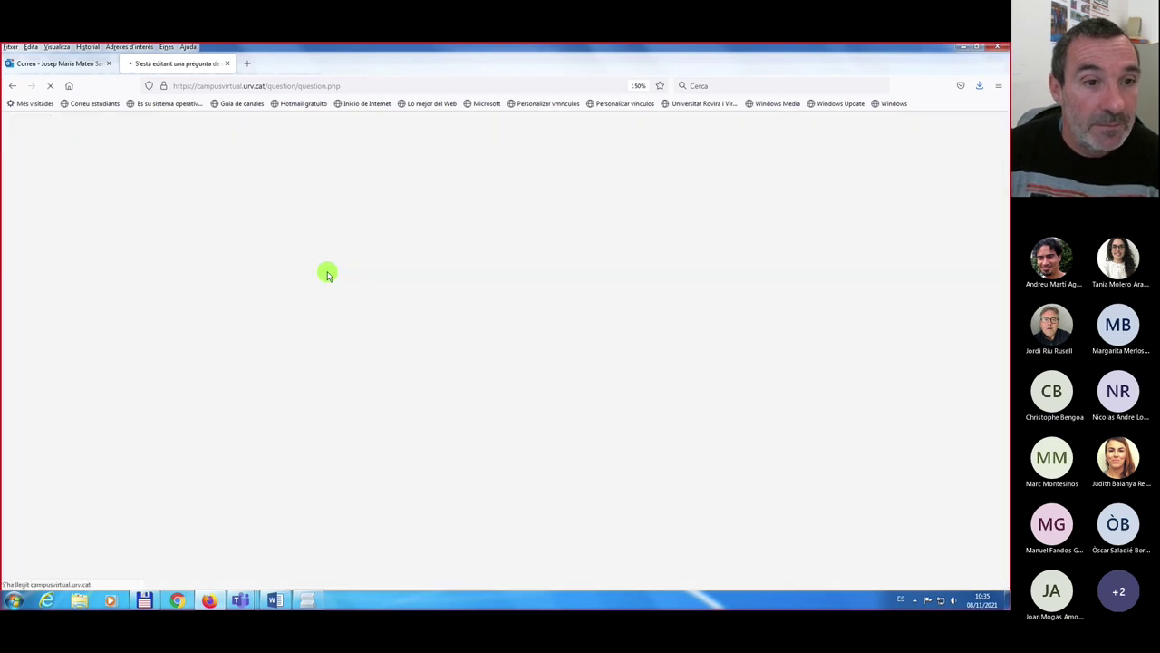
scroll(328, 274, down, 10)
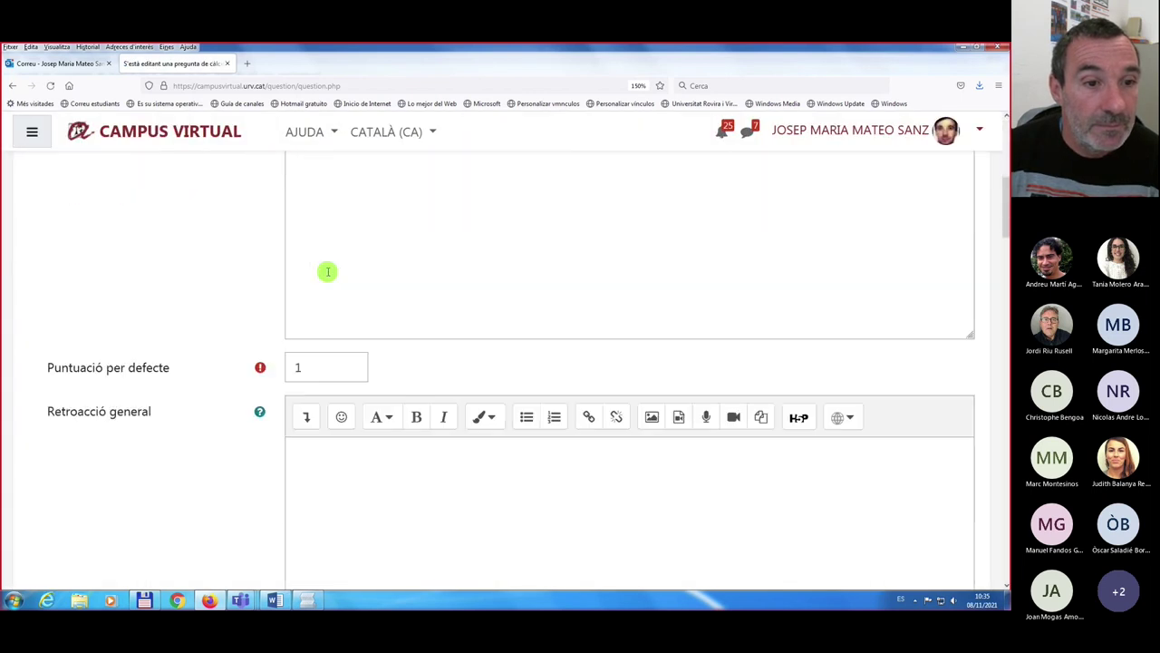
scroll(328, 272, down, 15)
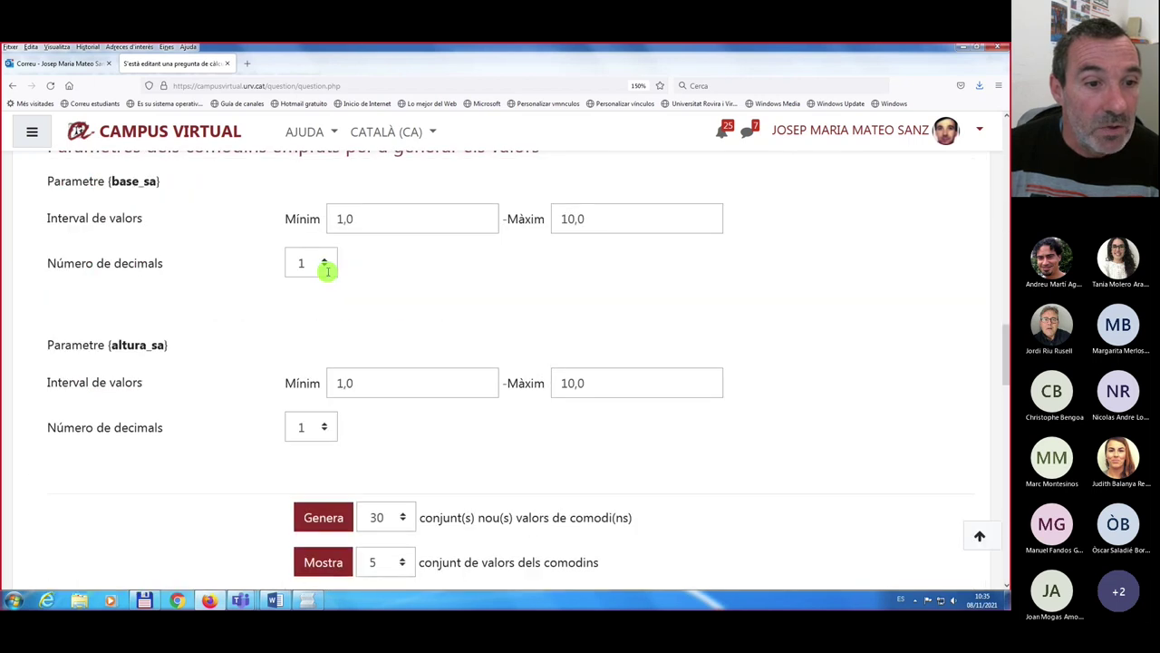
scroll(323, 271, down, 15)
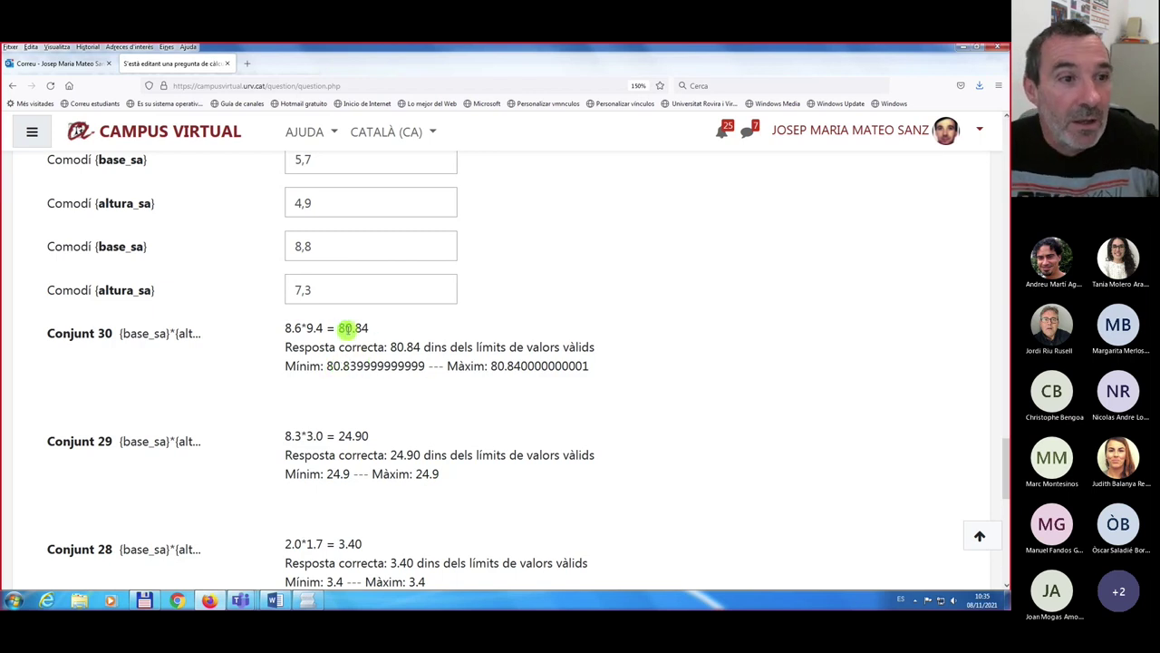
- Set the first {base_sa} wildcard entry to 7,1 and update the wildcard values
scroll(292, 327, up, 5)
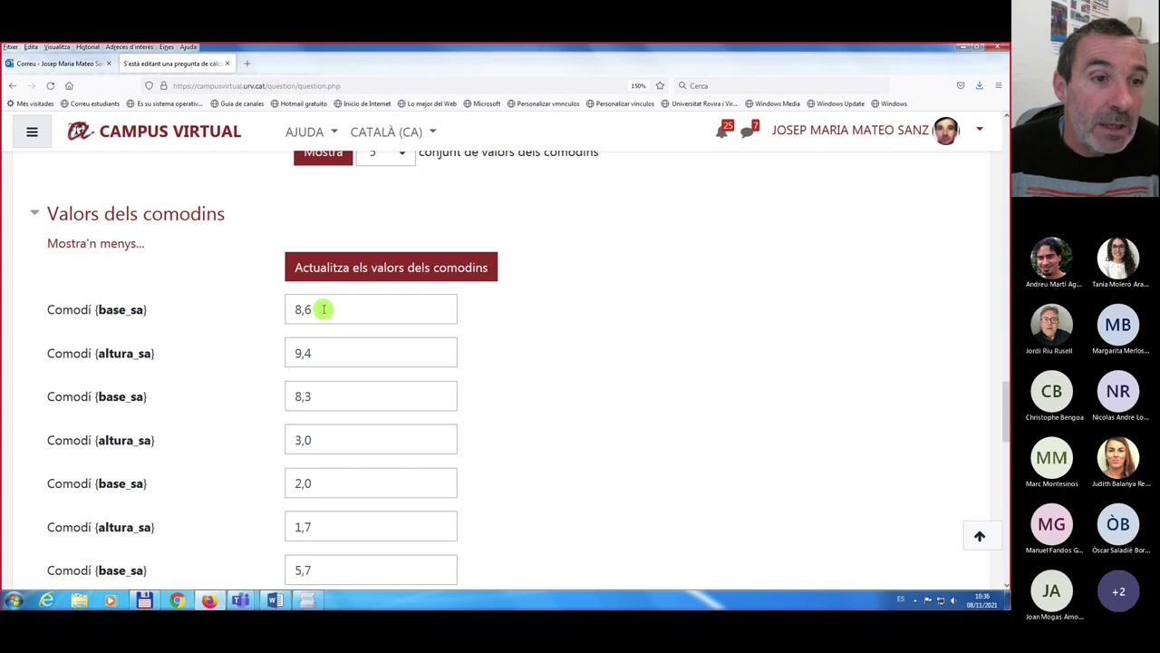
click(323, 309)
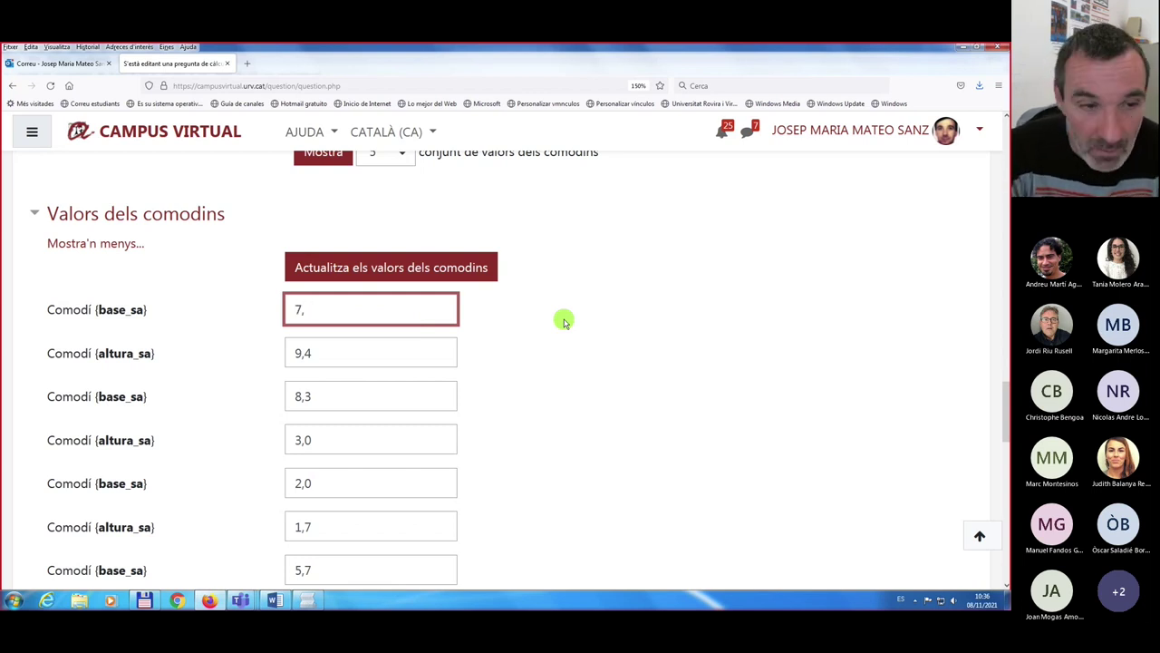
click(367, 269)
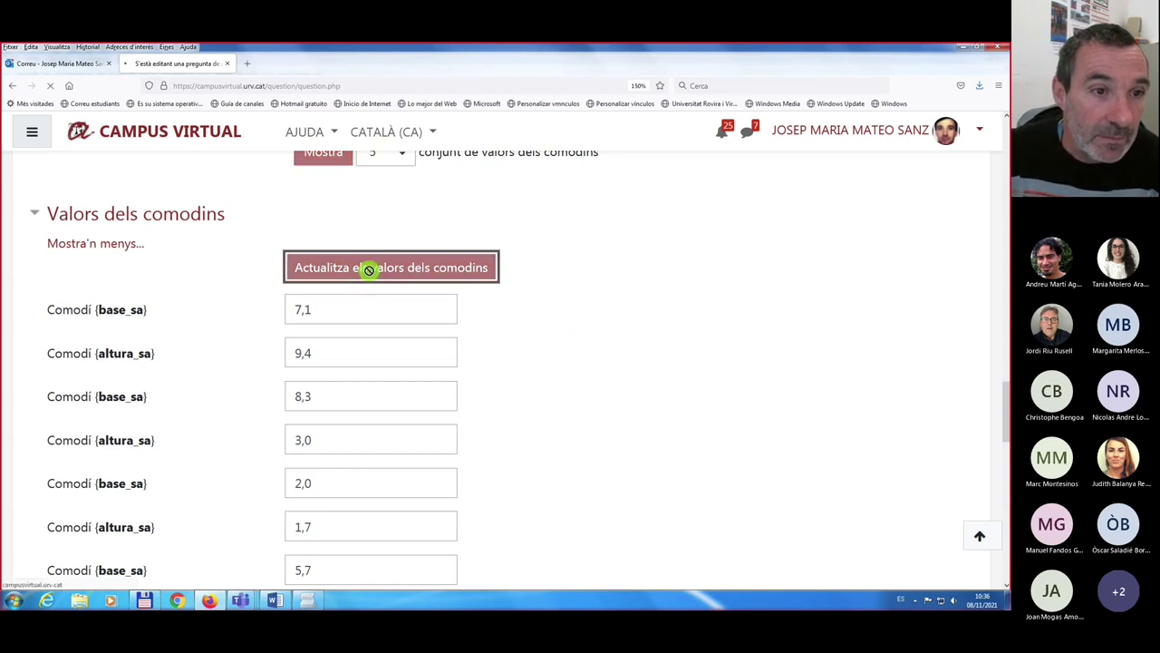
- Check the calculations of the displayed wildcard sets, and save the question changes while continuing to edit
scroll(370, 345, down, 5)
scroll(370, 345, down, 15)
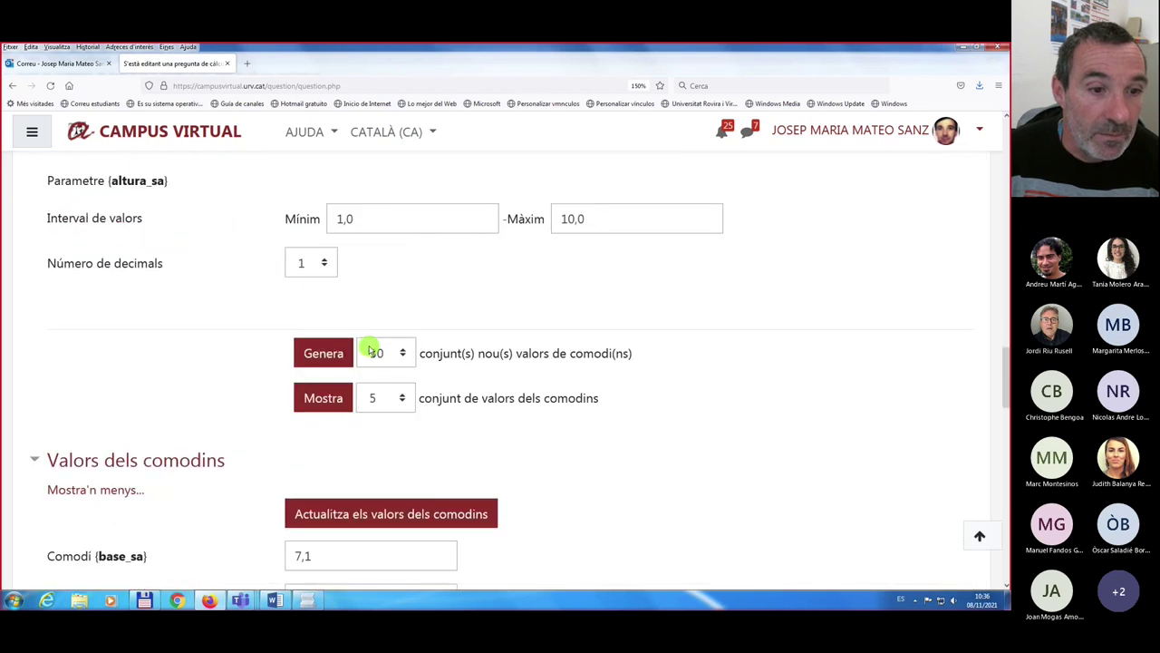
scroll(369, 350, down, 3)
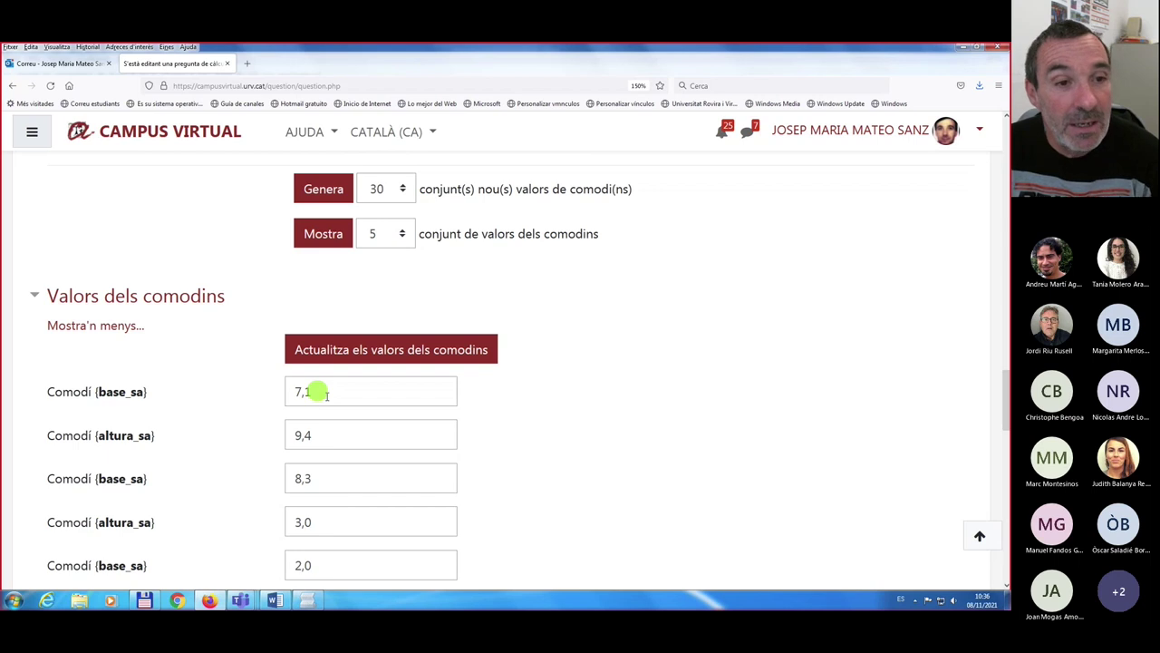
scroll(293, 397, down, 8)
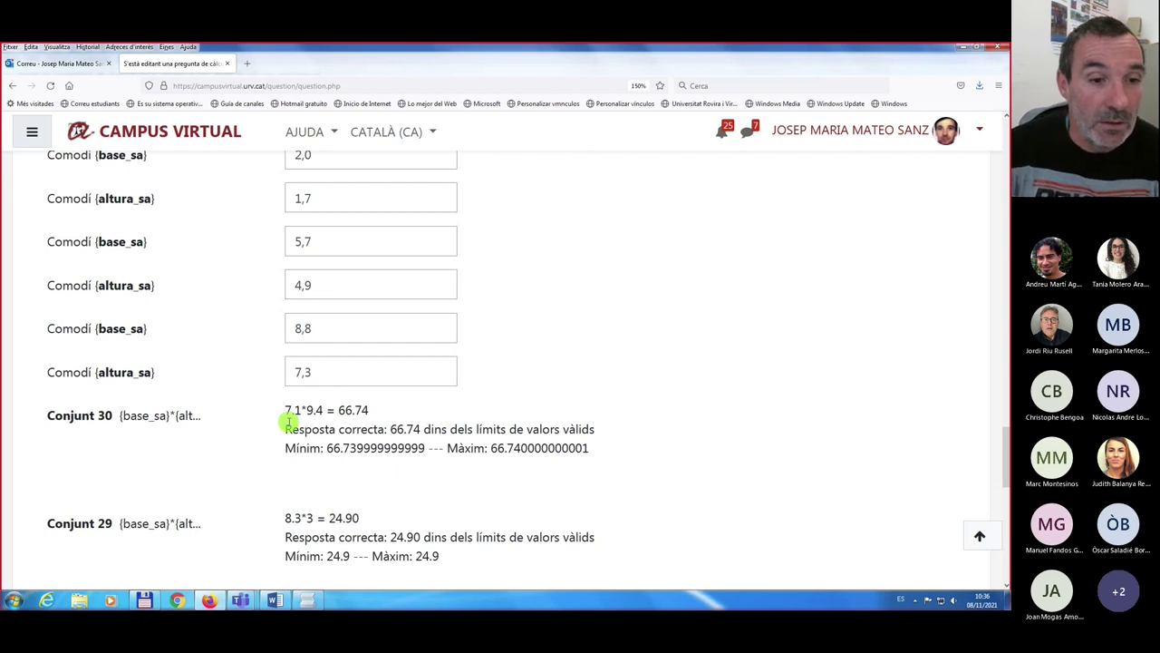
scroll(288, 423, down, 3)
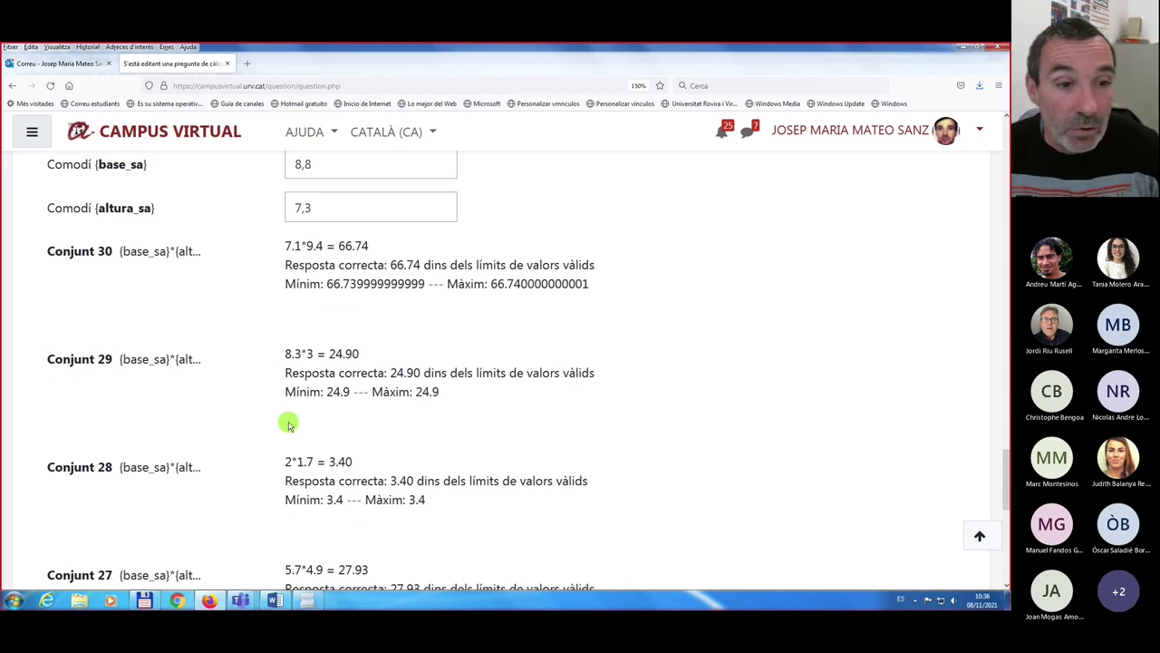
scroll(288, 422, down, 7)
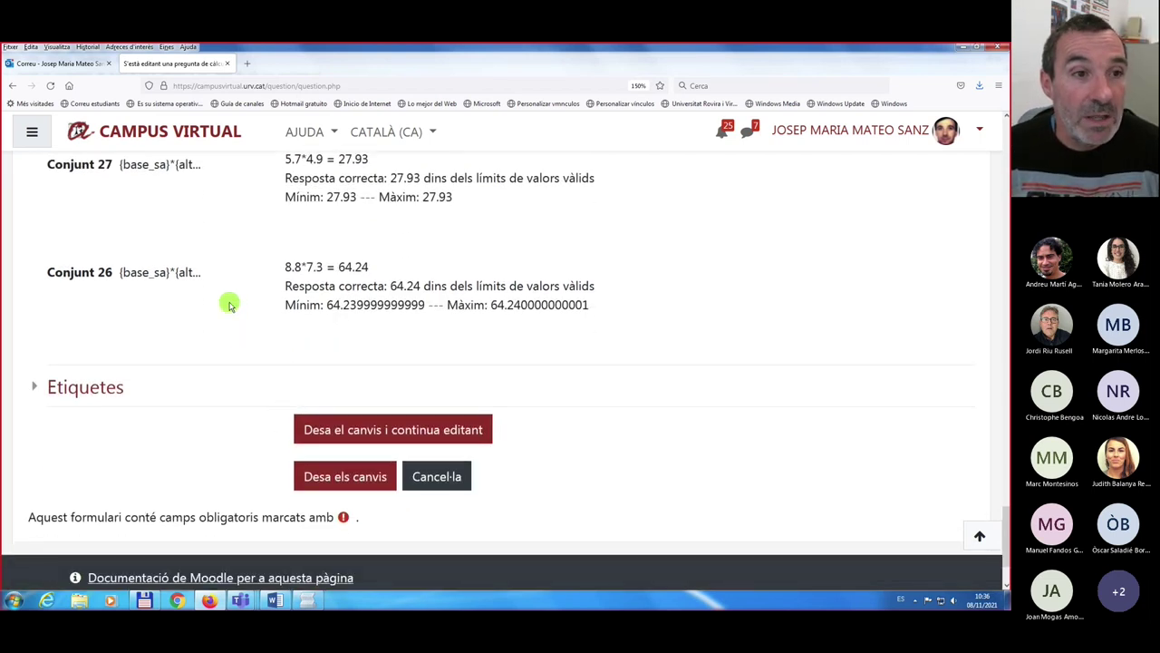
click(358, 432)
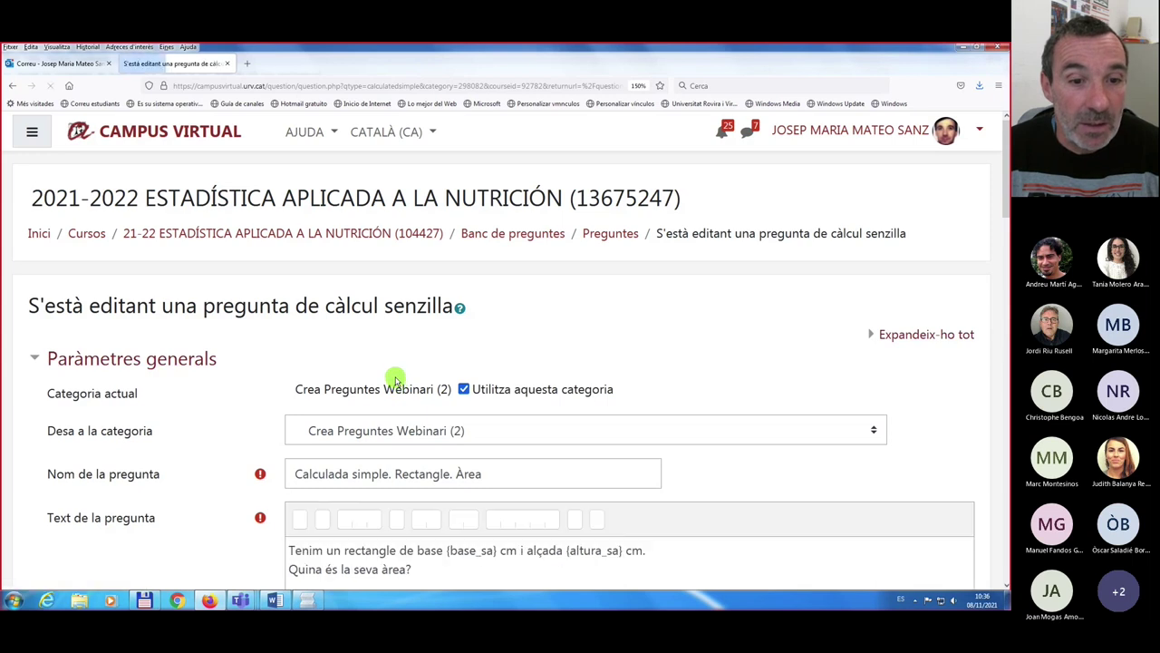
- Open a preview of the simple calculated question and examine the correct answer in its technical information
scroll(396, 377, down, 6)
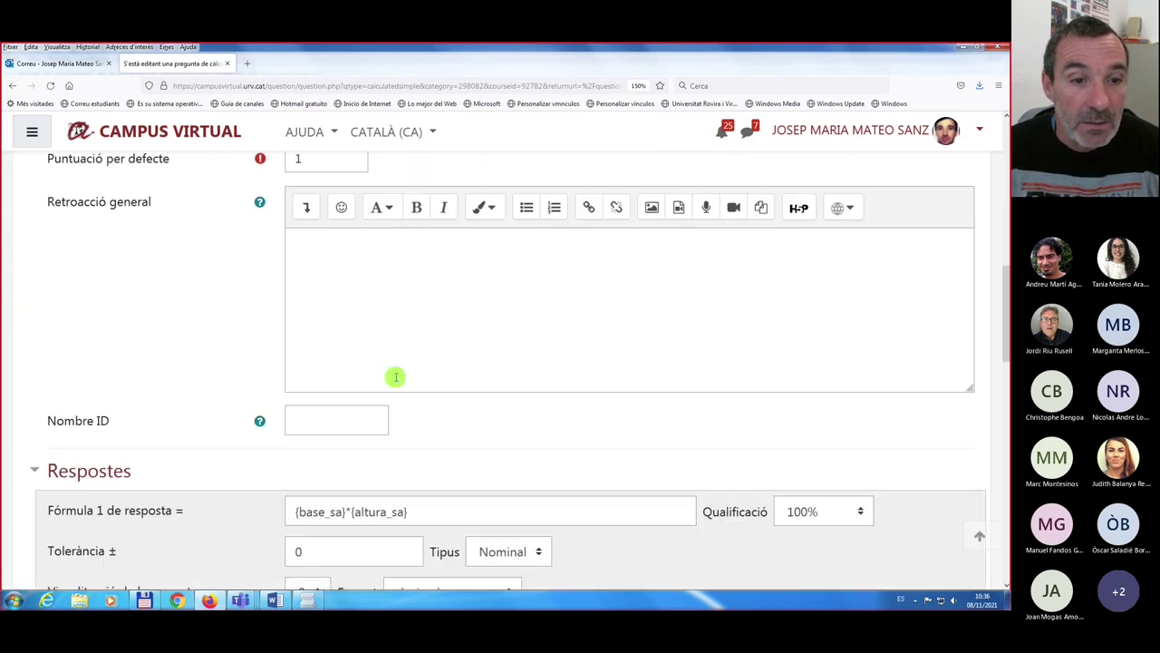
scroll(396, 377, down, 15)
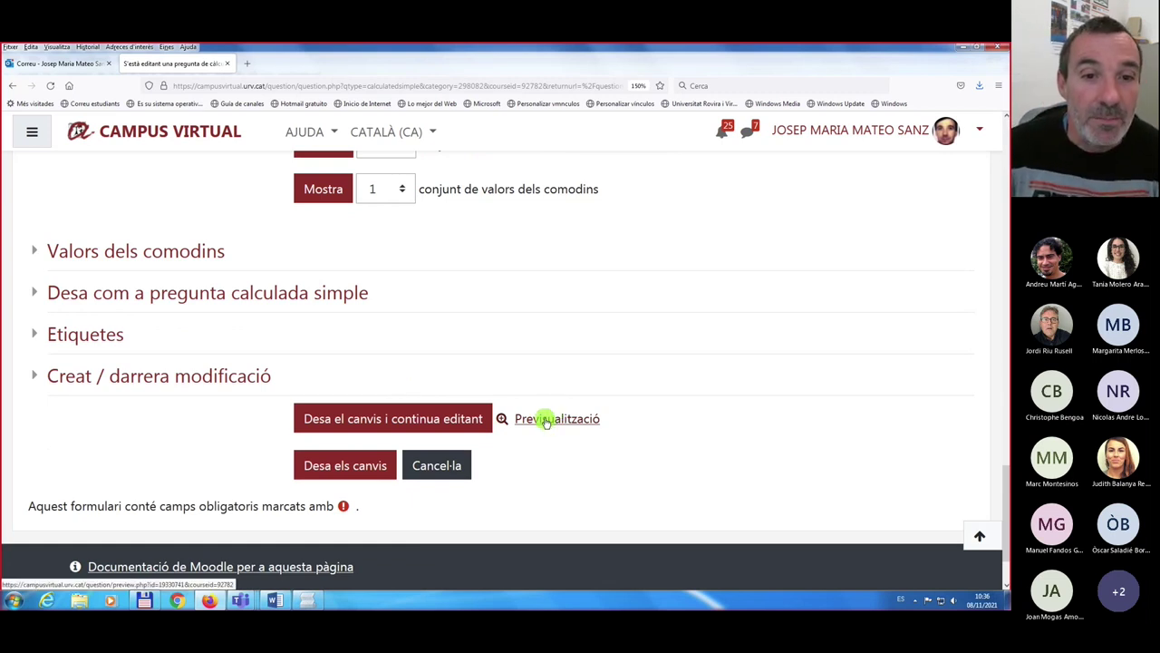
click(546, 420)
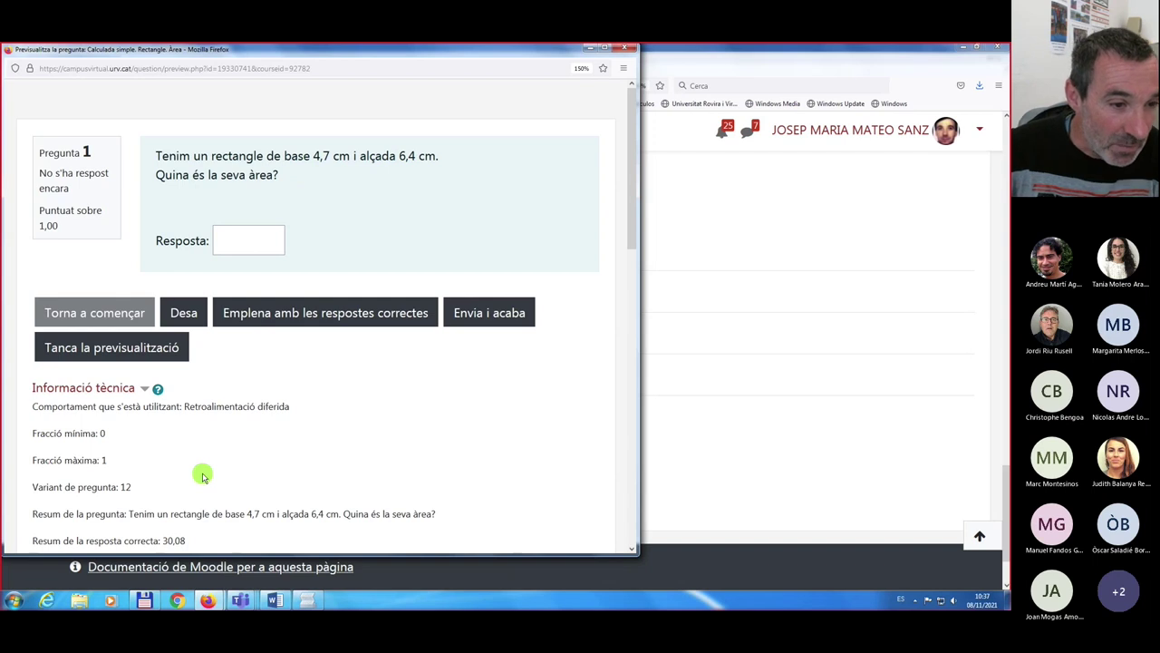
scroll(204, 475, down, 1)
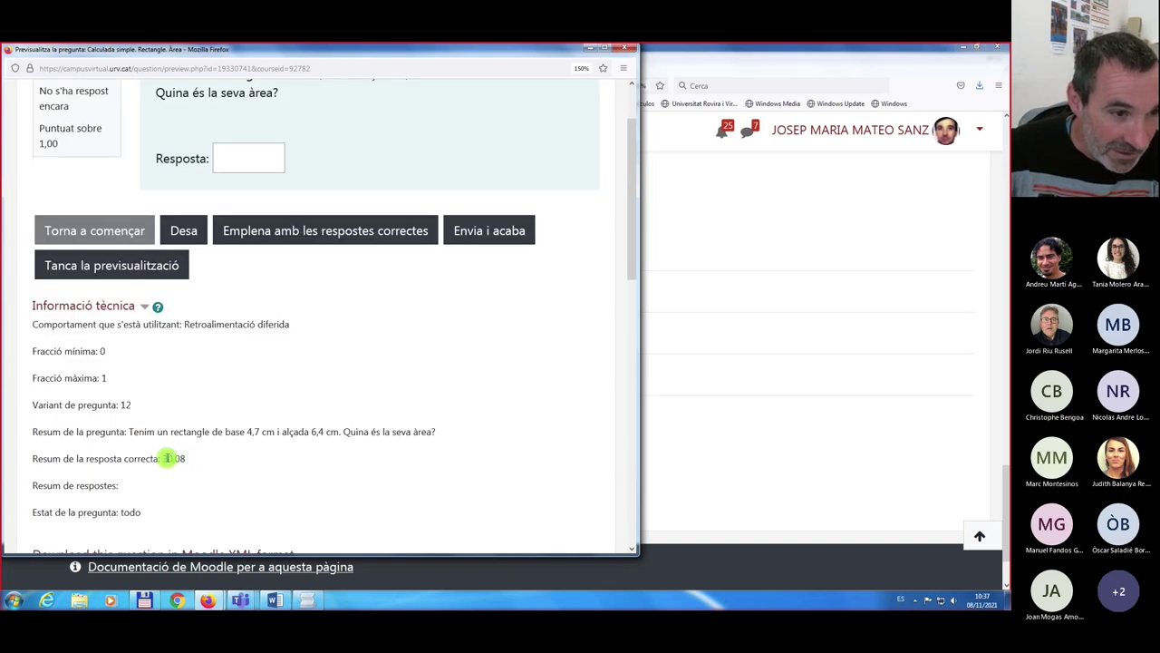
drag(165, 457, 188, 460)
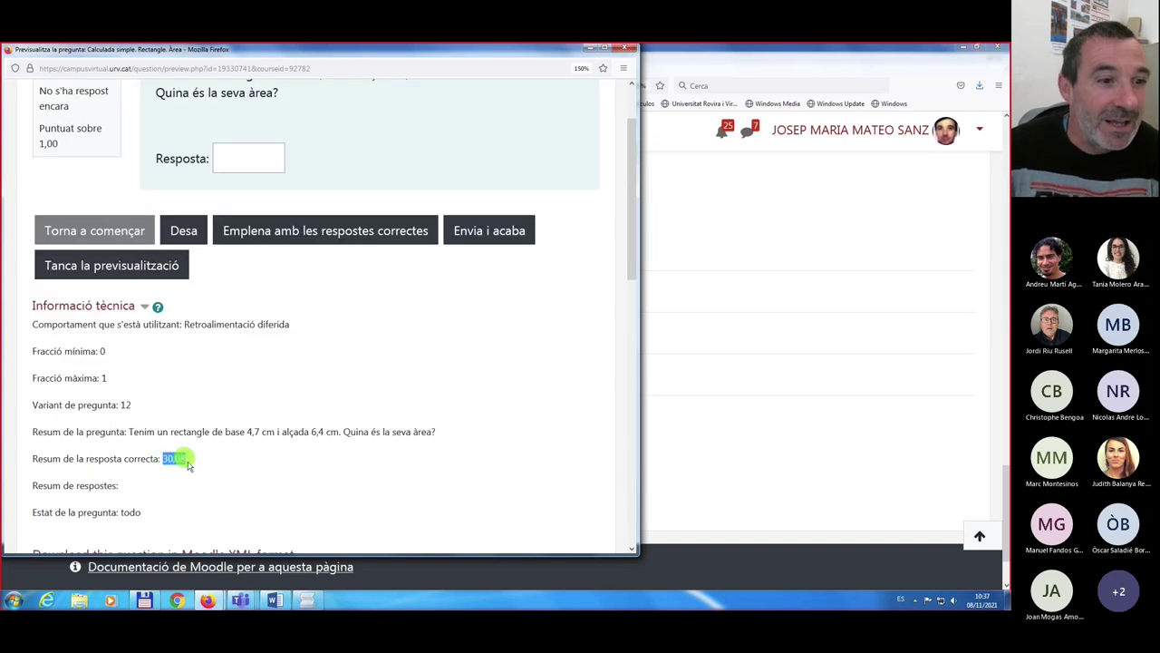
scroll(245, 480, up, 1)
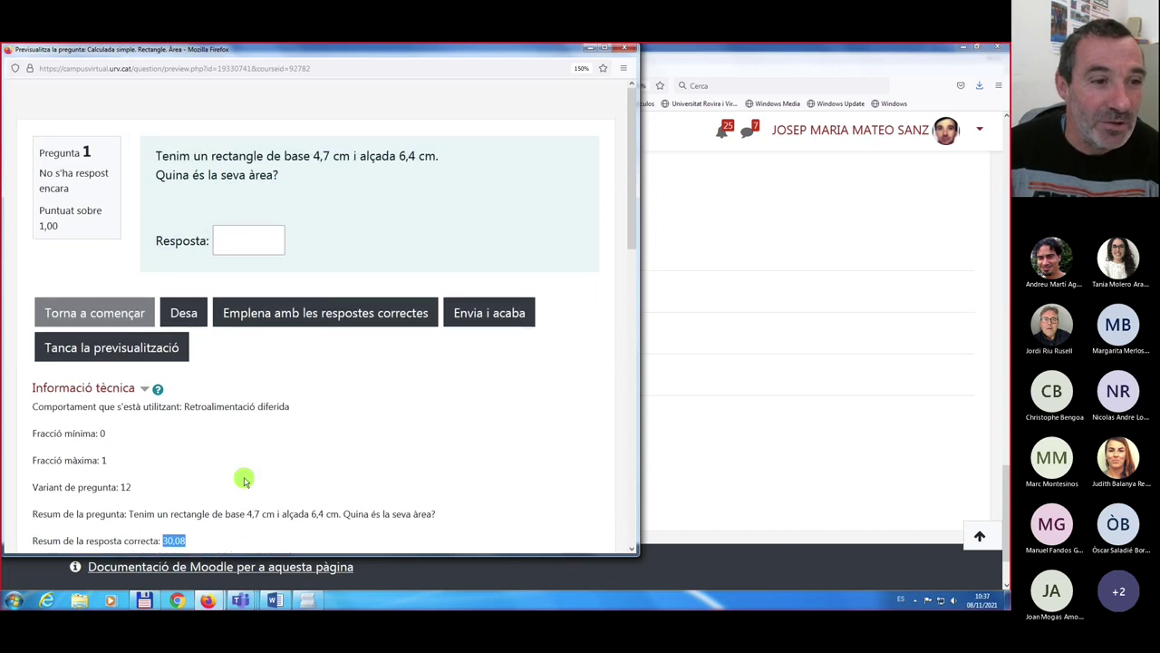
- Answer the previewed question with 30 and submit the attempt
click(231, 240)
text(30)
click(485, 317)
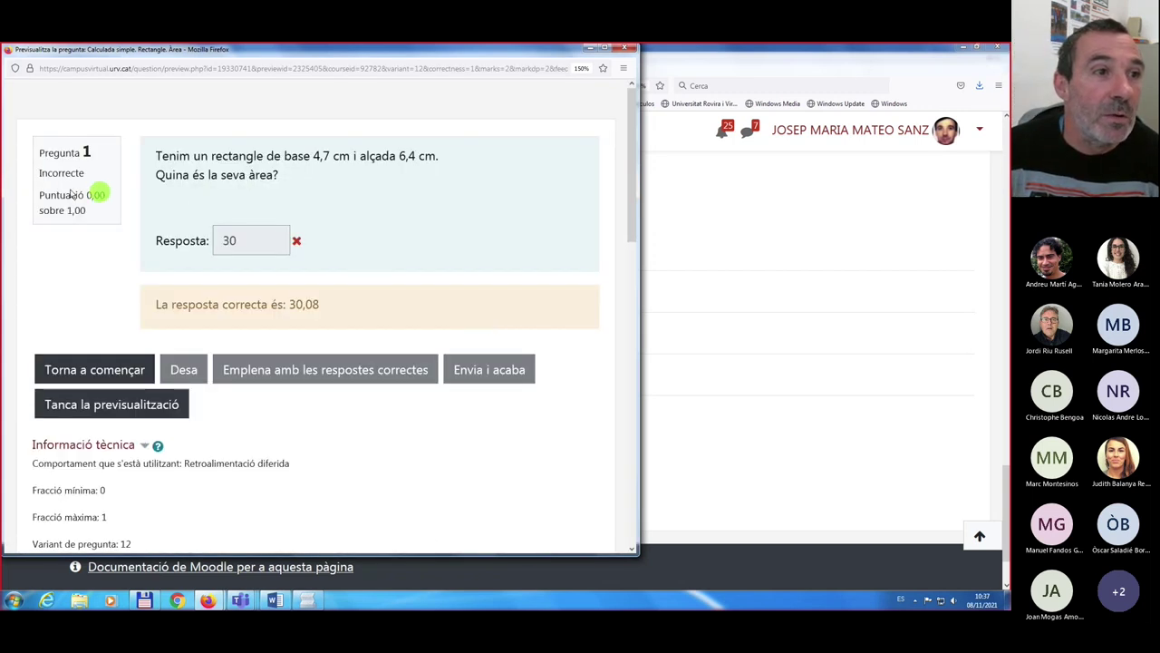
- Restart the preview, answer the question with 30,08 and submit the attempt
click(102, 372)
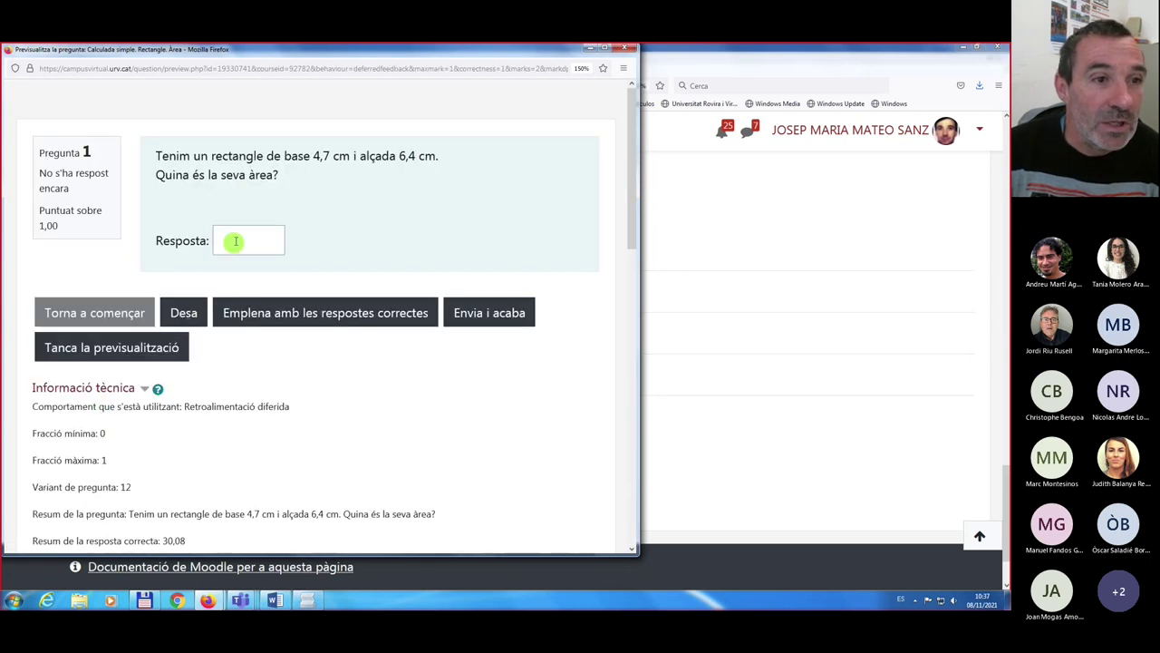
click(235, 241)
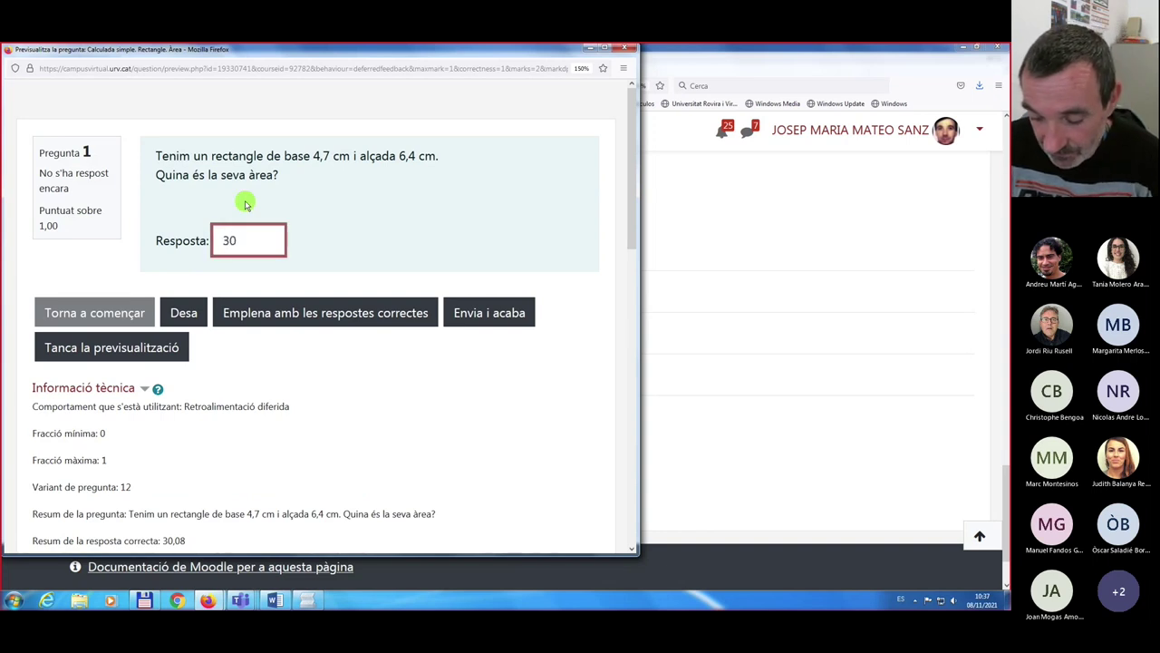
text(30,08)
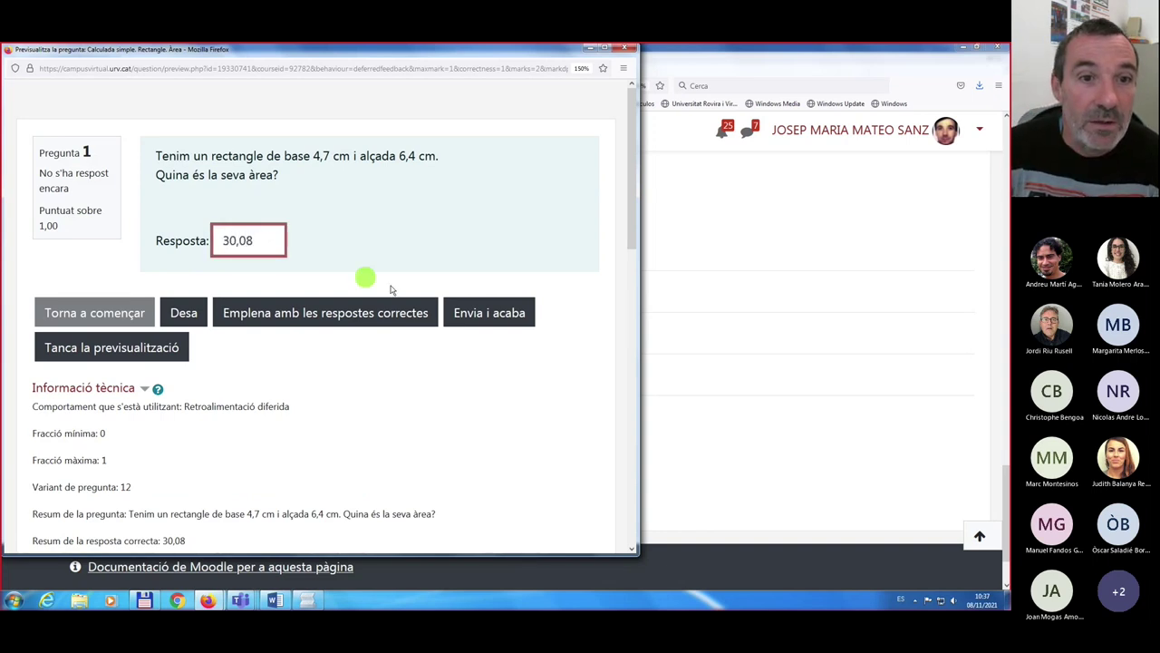
click(489, 313)
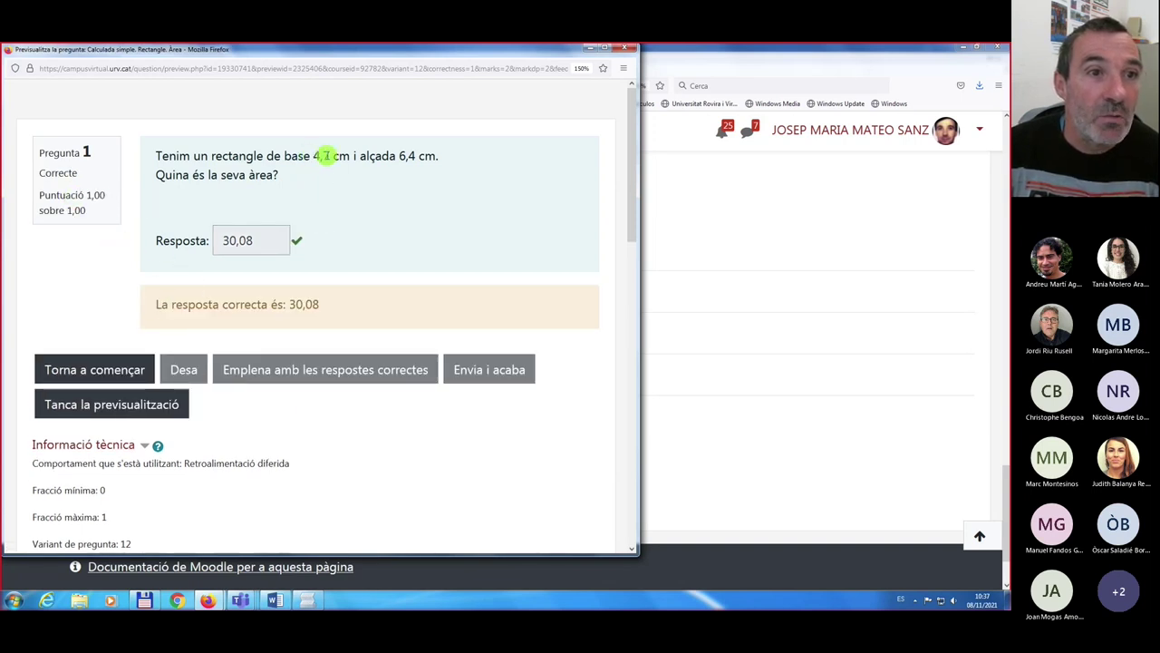
- Restart and close the preview, and preview the question afresh to compare its wildcard values before closing it
click(96, 371)
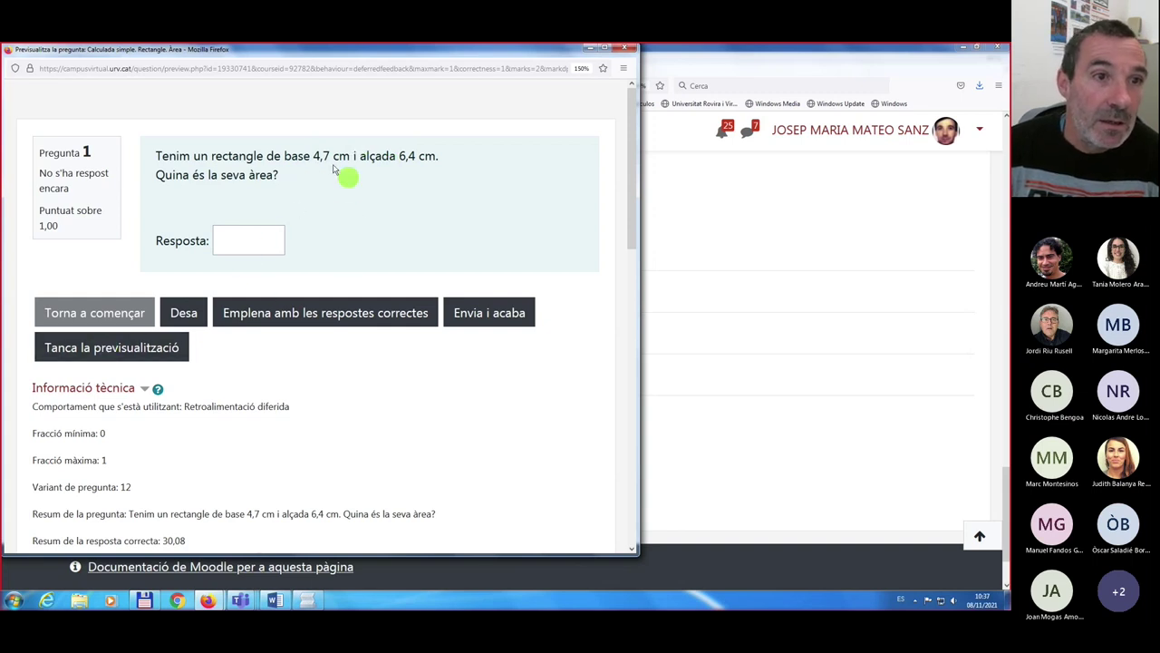
click(103, 347)
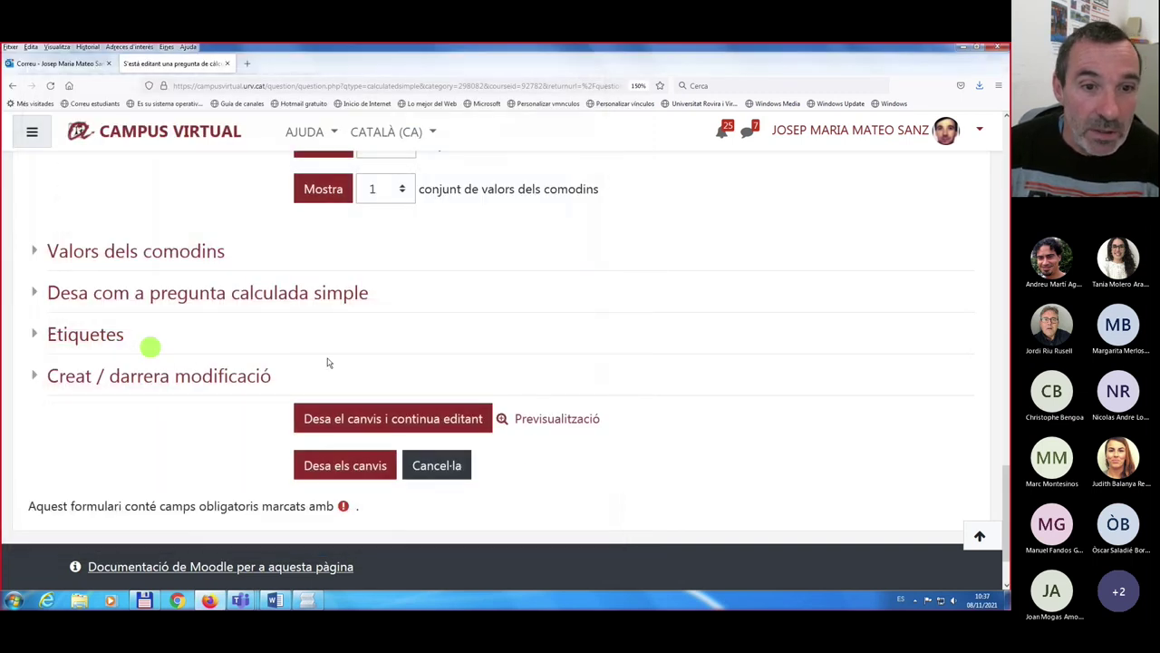
click(554, 420)
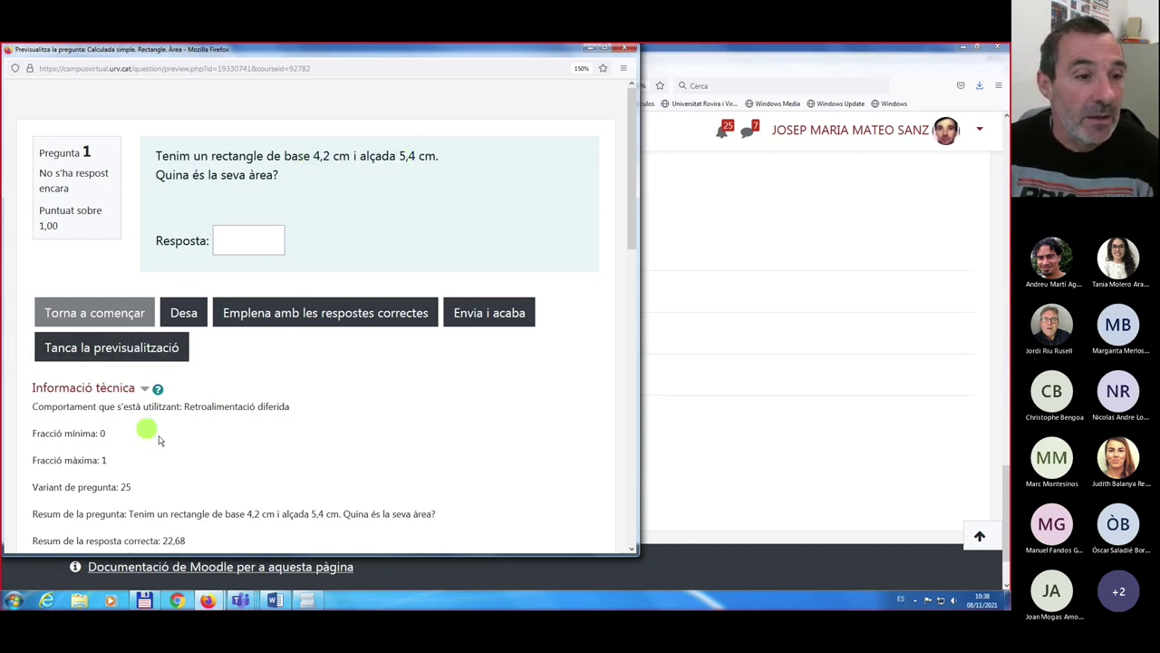
click(195, 542)
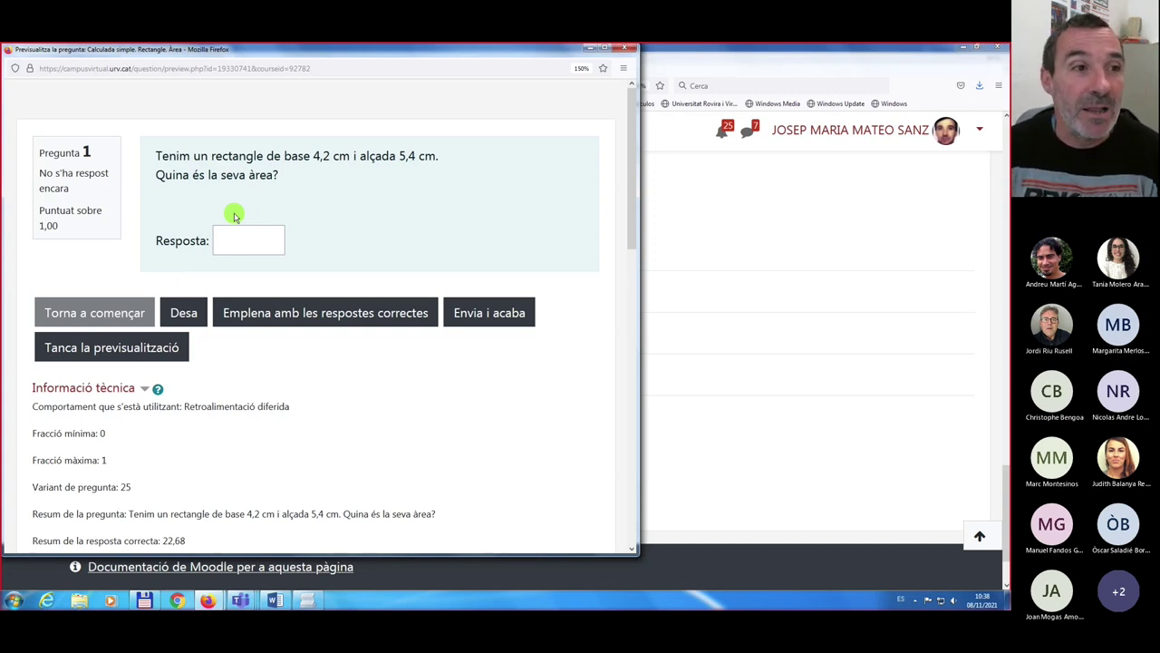
click(132, 350)
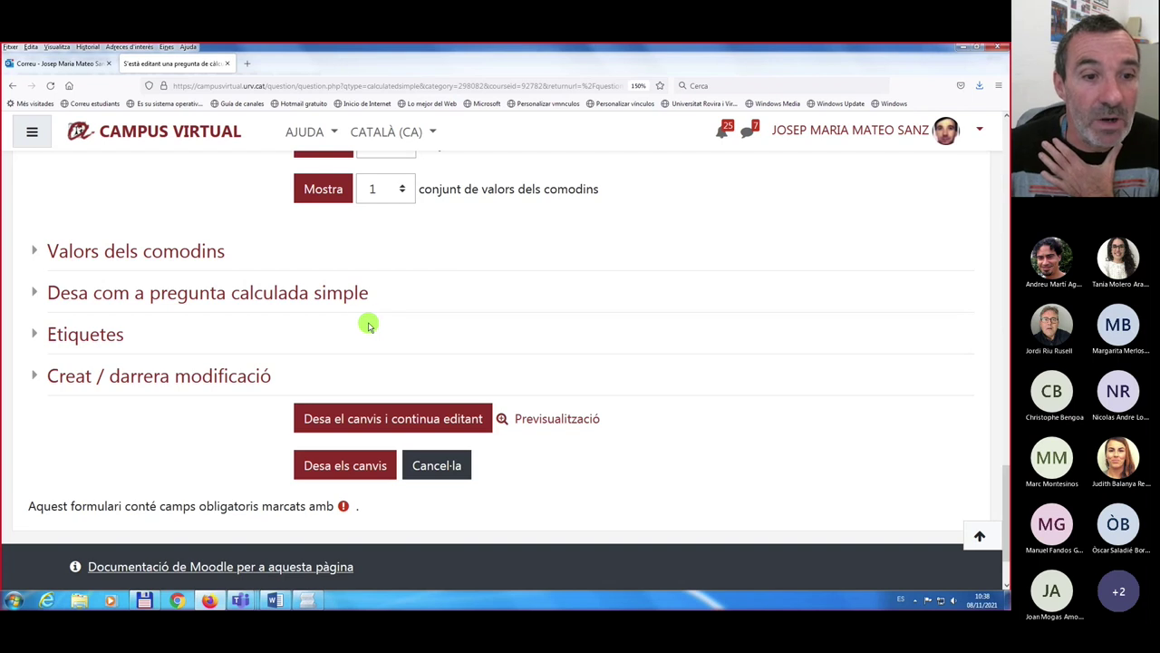
- Save the simple calculated question and hide the question text in the question bank list
click(344, 465)
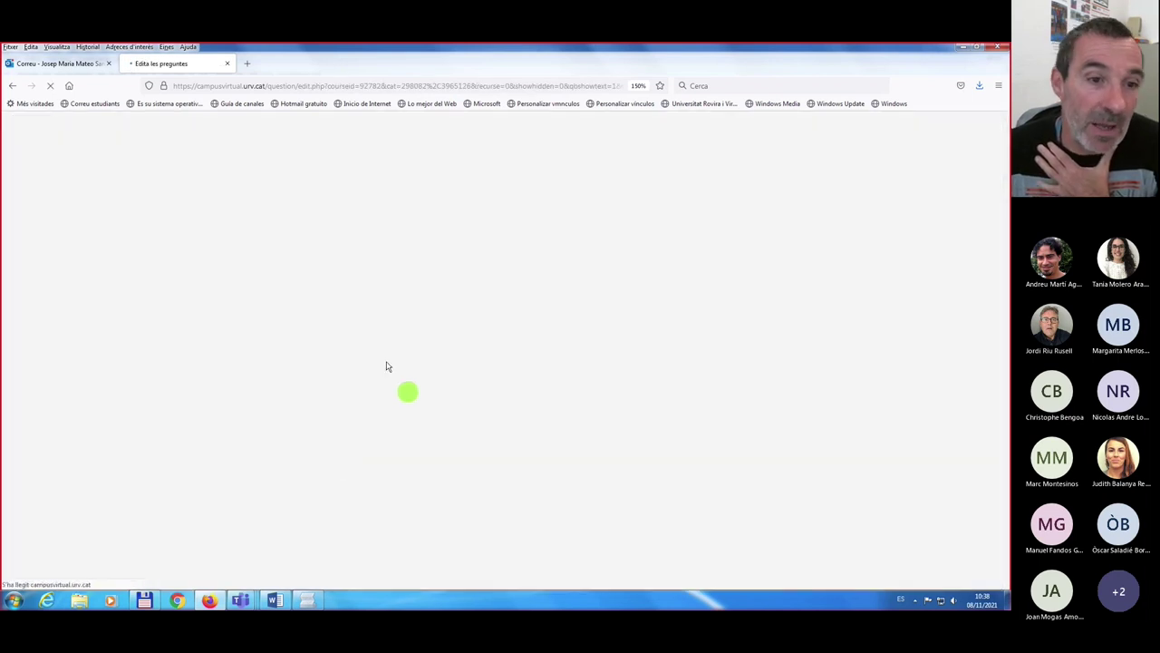
scroll(370, 357, down, 5)
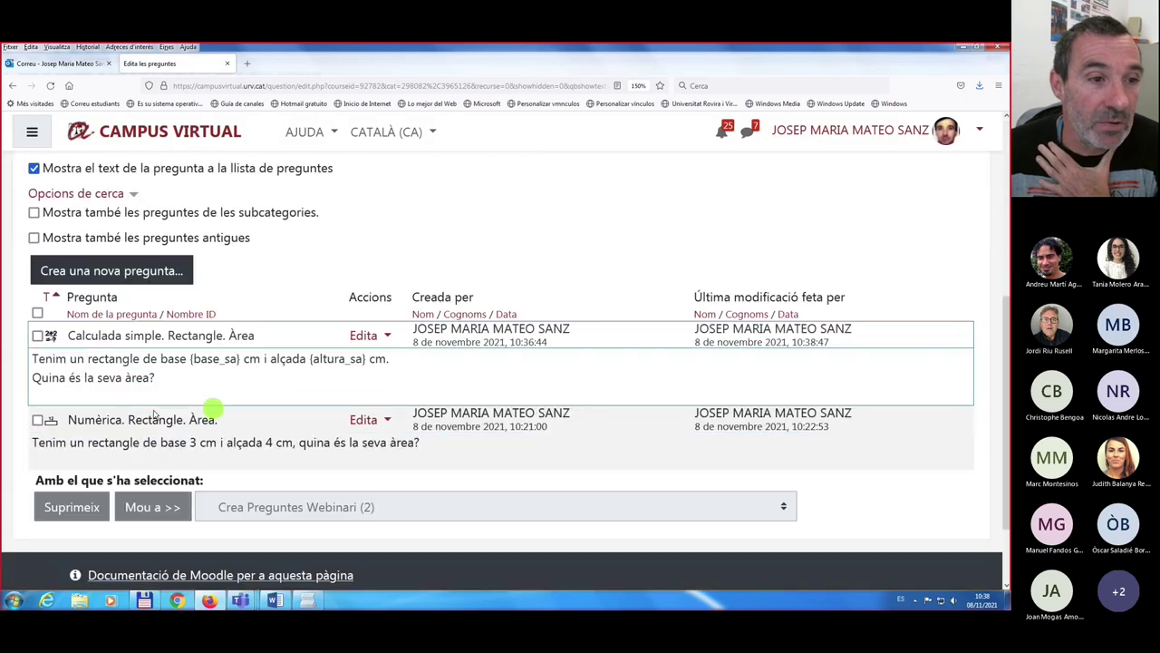
click(34, 168)
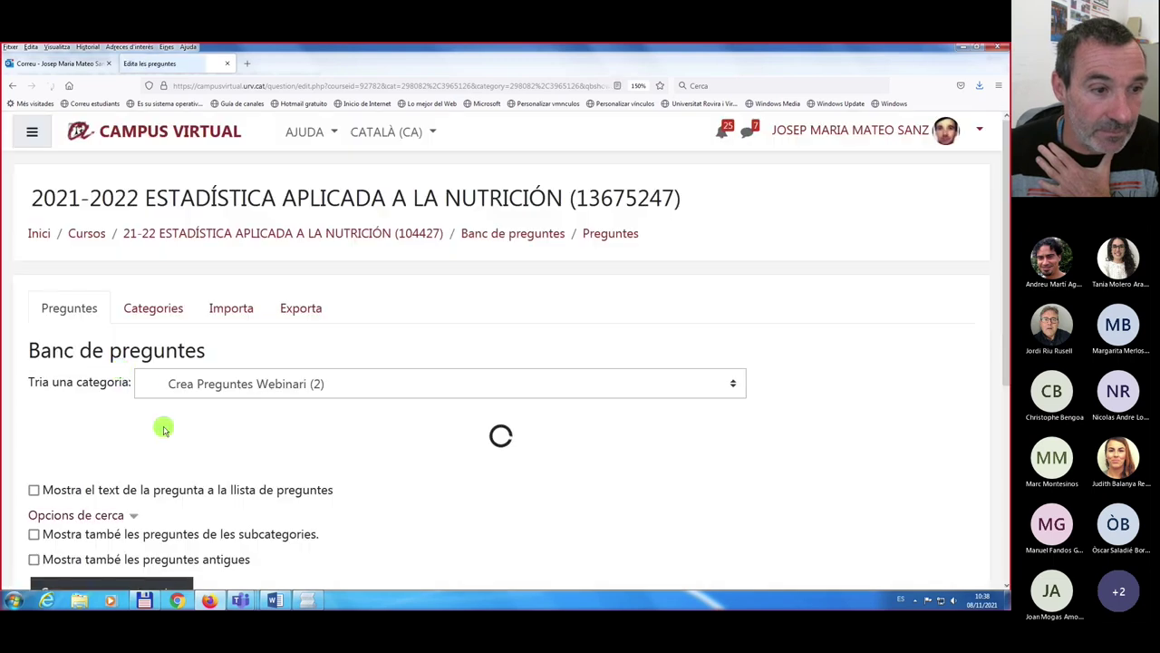
scroll(164, 429, down, 3)
scroll(164, 430, down, 2)
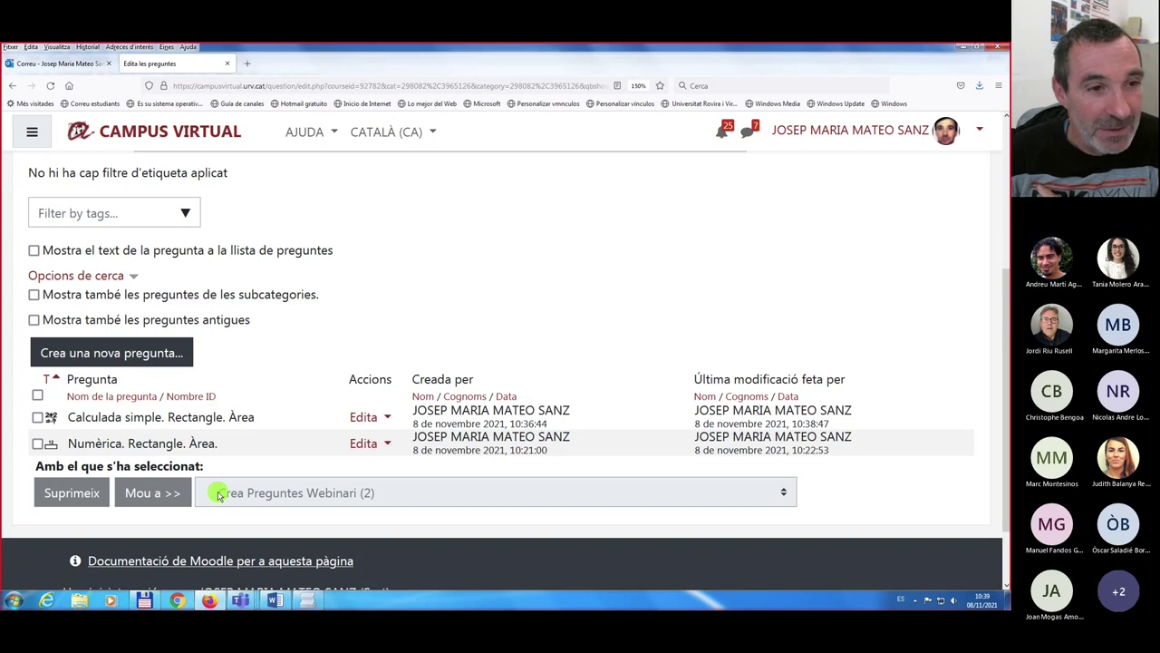
- Open the question "Numèrica. Rectangle. Àrea." for editing and review its question text and answers
click(388, 443)
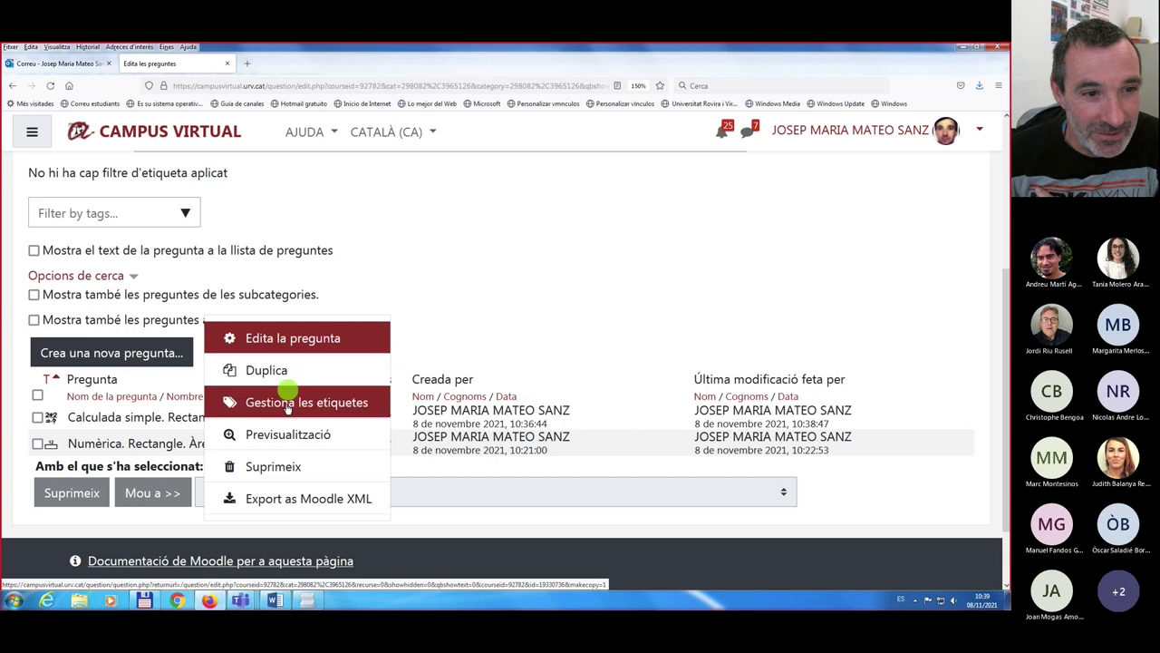
click(282, 339)
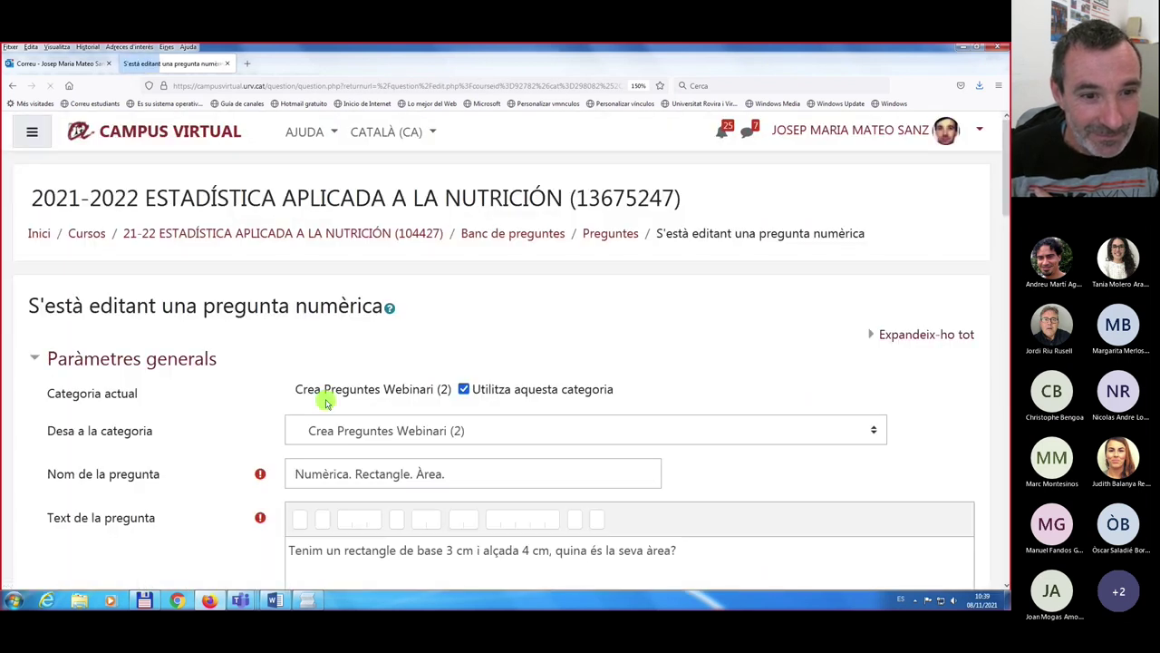
scroll(326, 399, down, 1)
scroll(326, 399, down, 3)
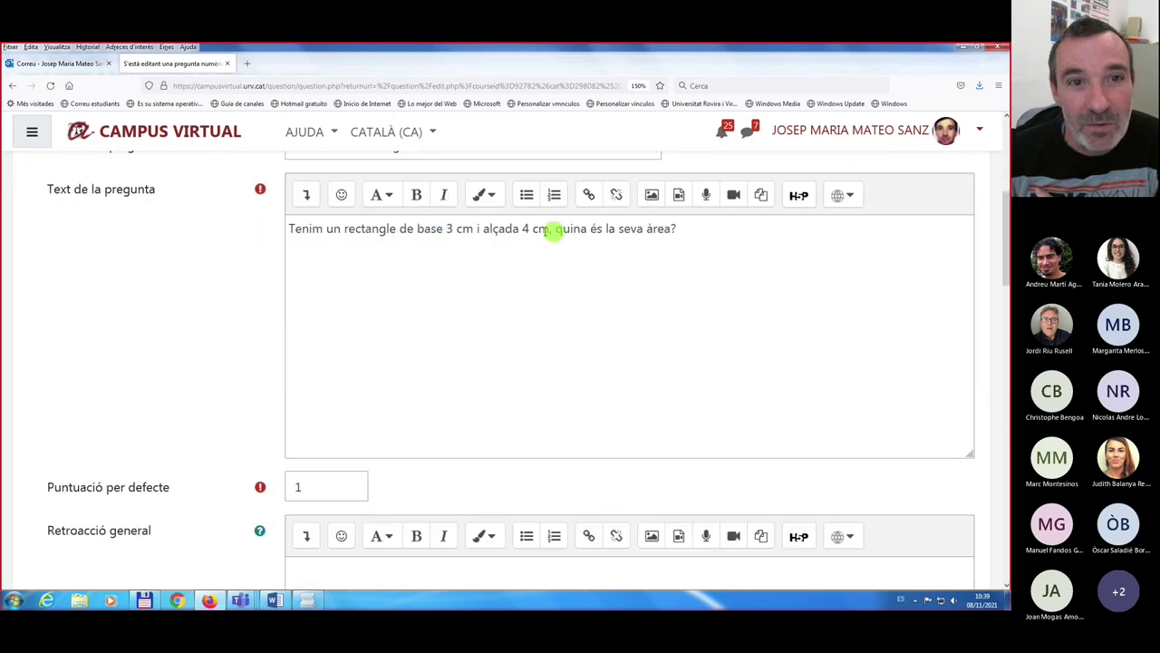
scroll(445, 335, down, 8)
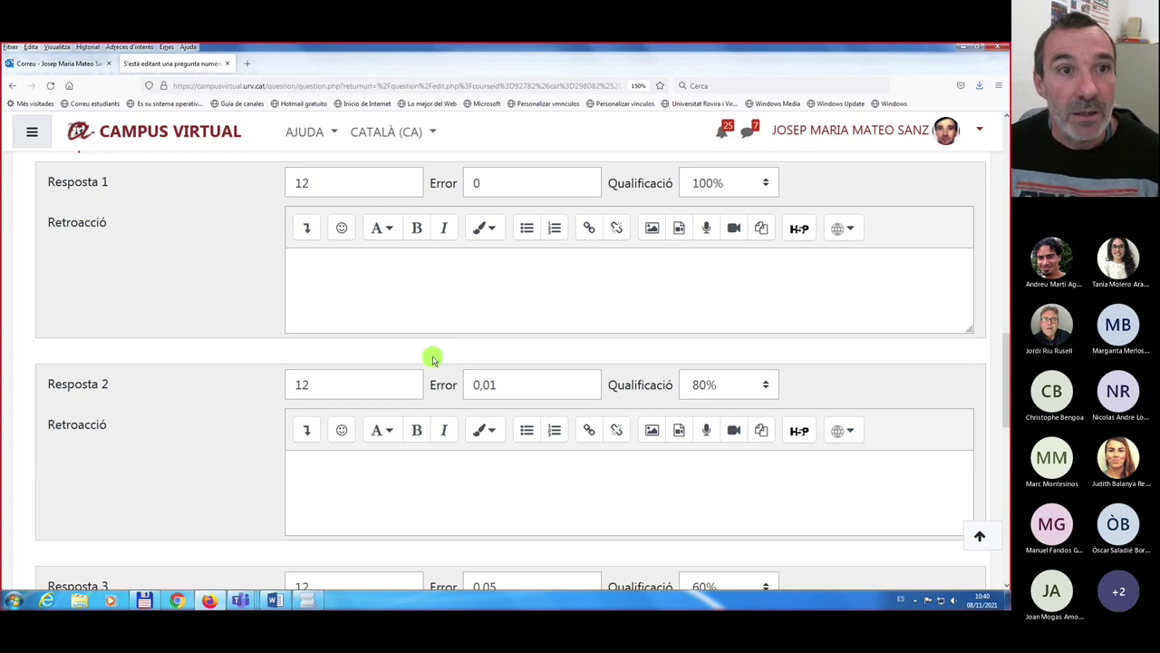
- Set the error of Resposta 2 to 0.01 and of Resposta 3 to 0.05, using a decimal point
click(384, 134)
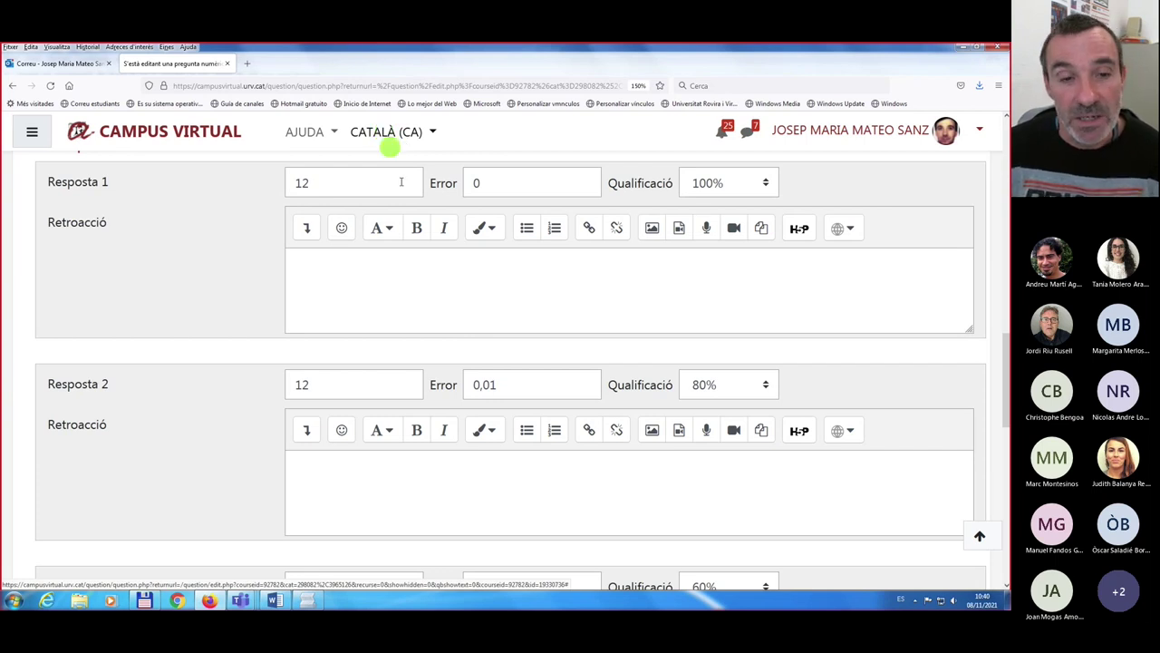
scroll(472, 349, down, 1)
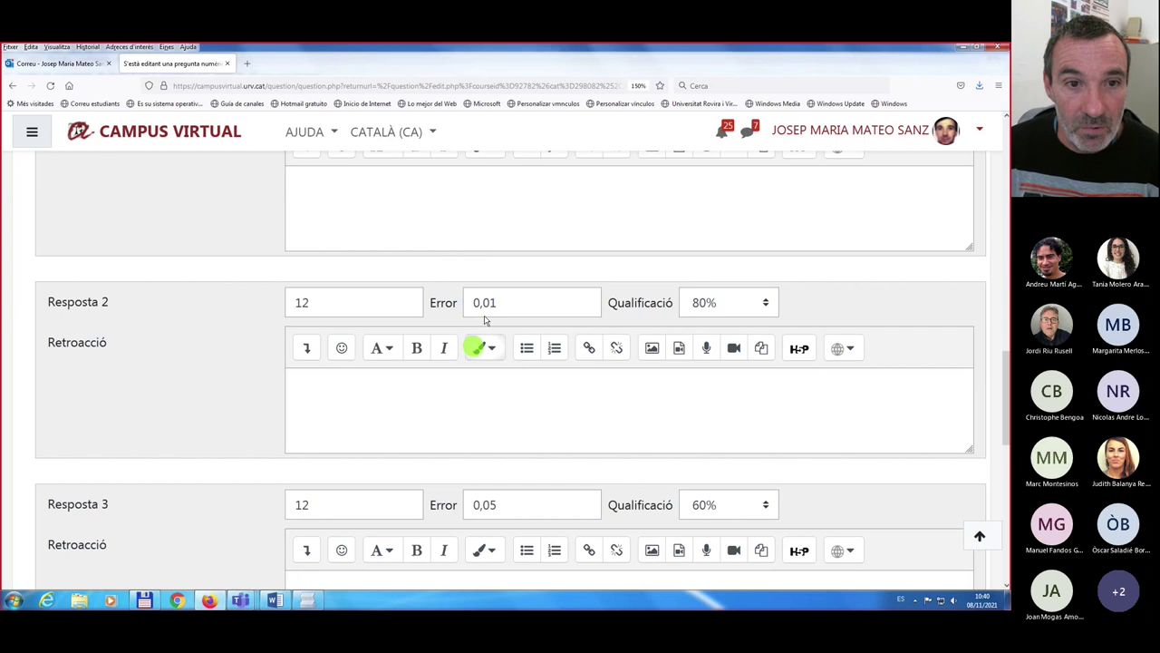
click(487, 302)
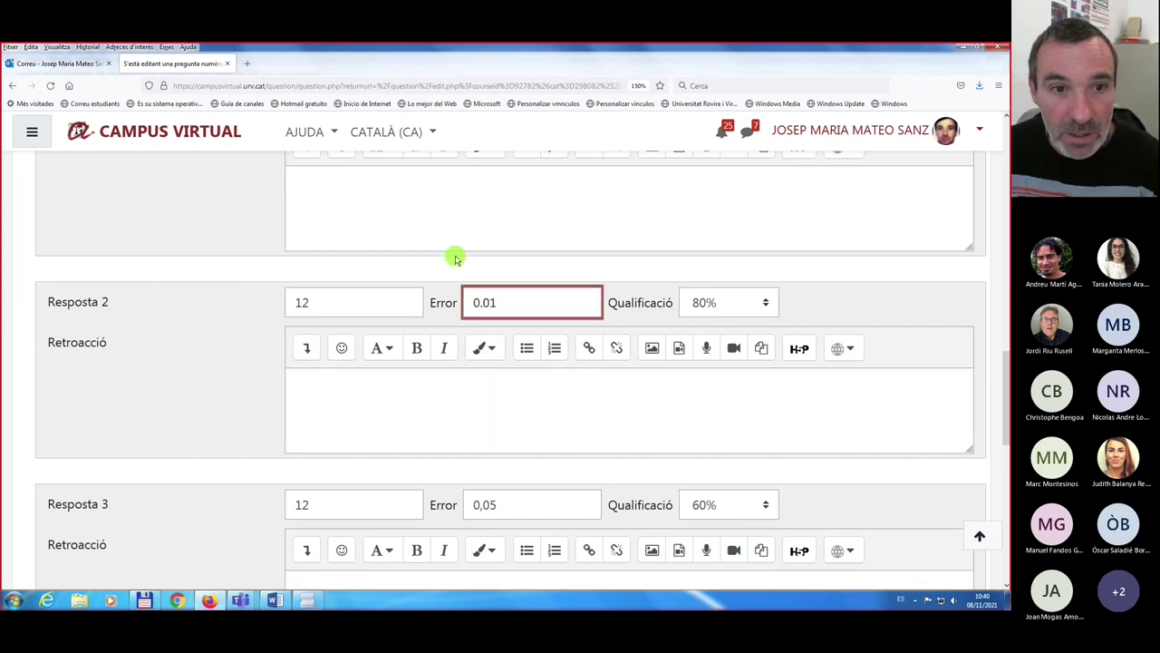
click(482, 504)
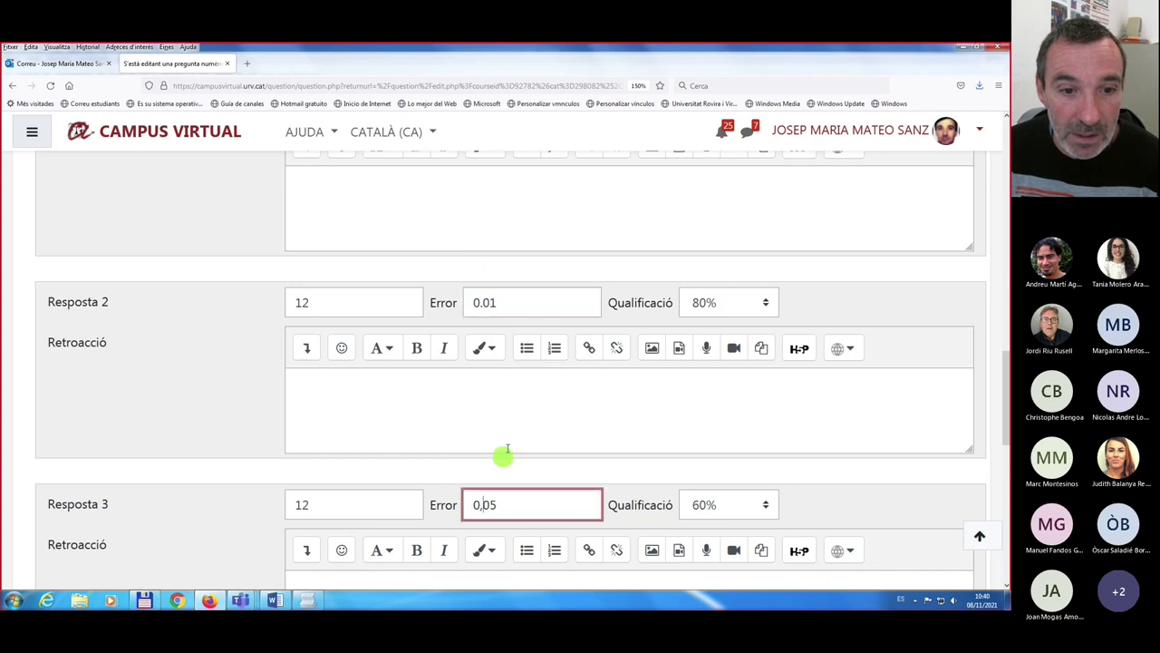
key(BackSpace)
text(.)
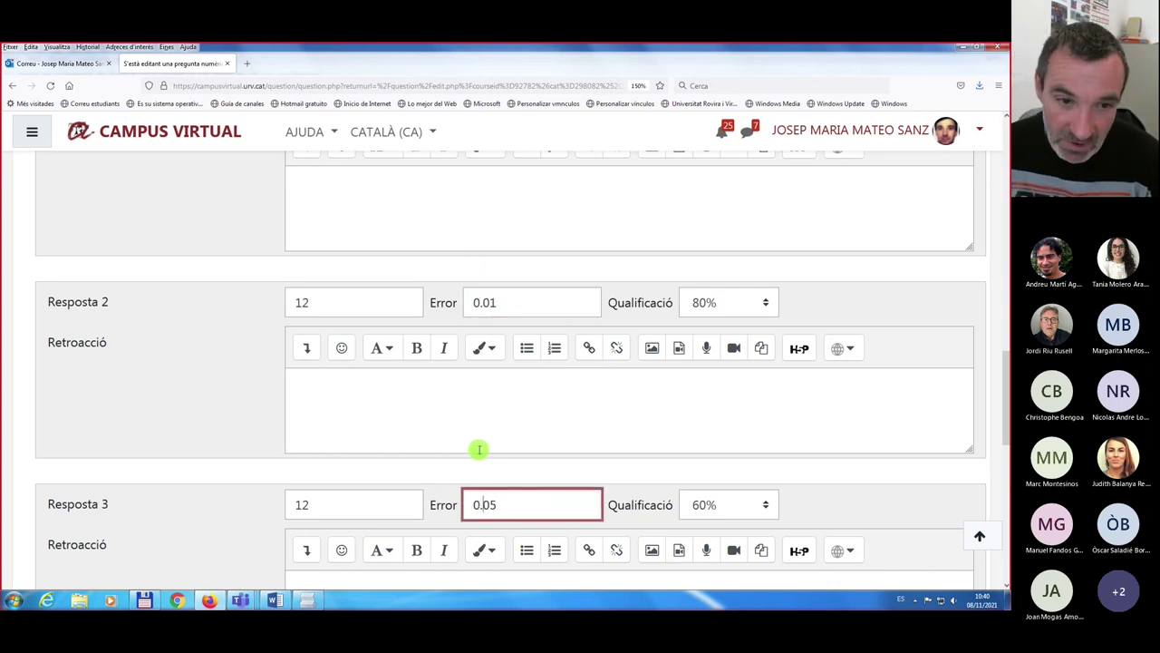
- Save the changes to the numerical rectangle question and return to the question bank
scroll(426, 390, down, 3)
scroll(290, 263, down, 1)
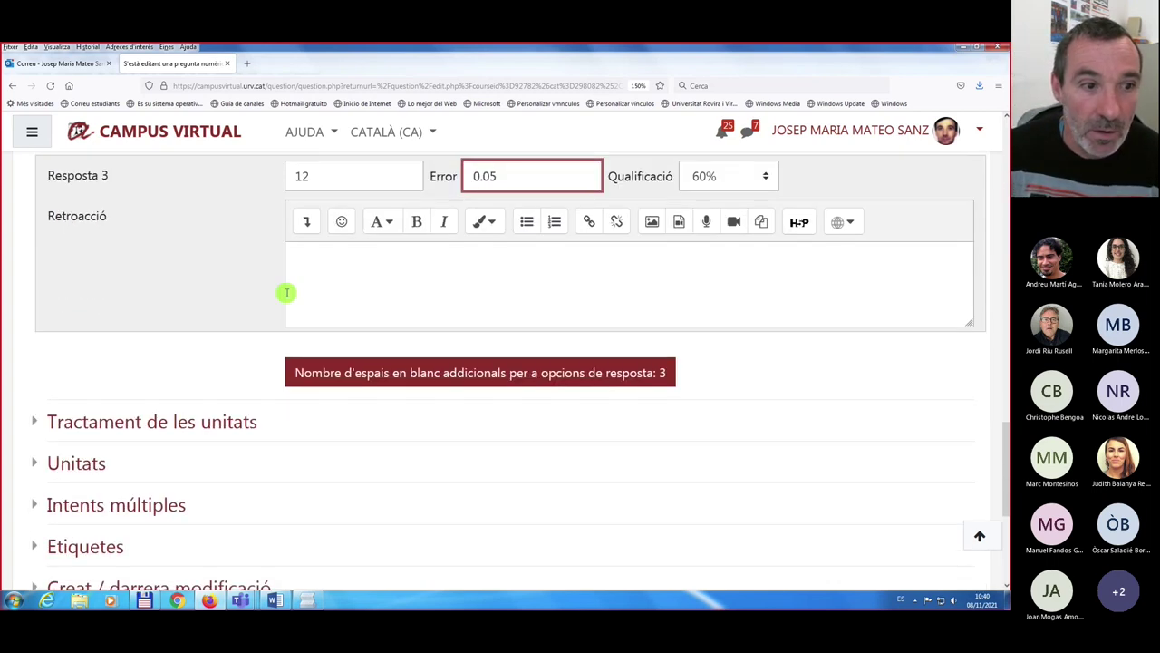
scroll(286, 292, down, 3)
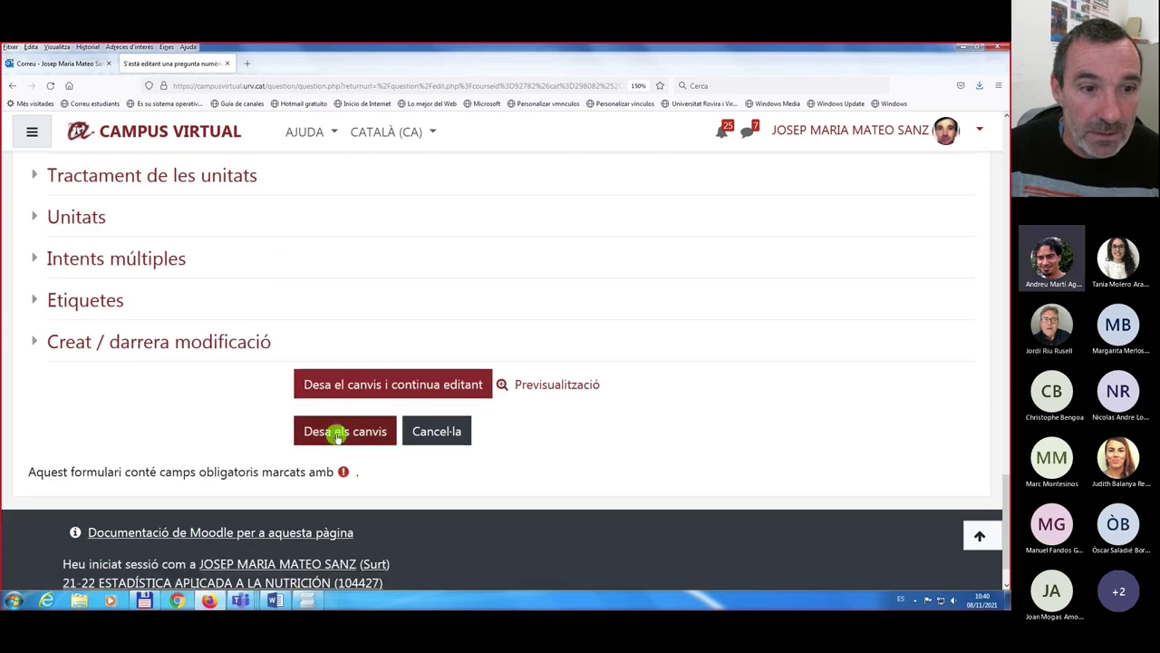
click(337, 432)
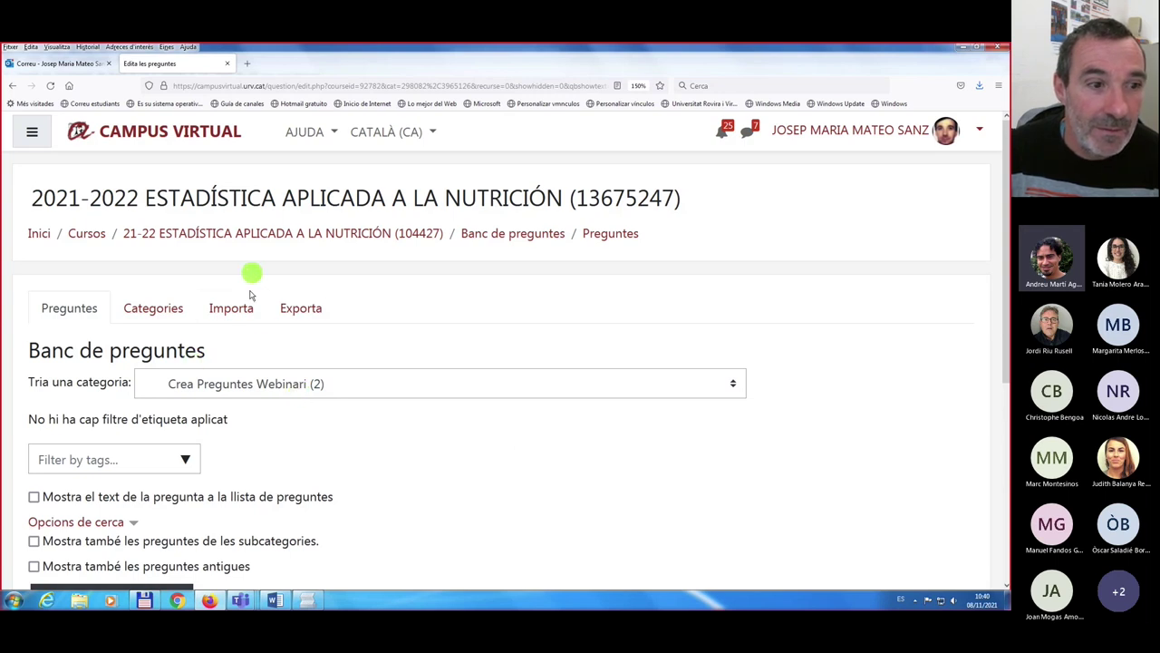
- Preview the question "Numèrica. Rectangle. Àrea." and submit the answer 12,01 with a decimal comma to check its grading
scroll(254, 317, down, 4)
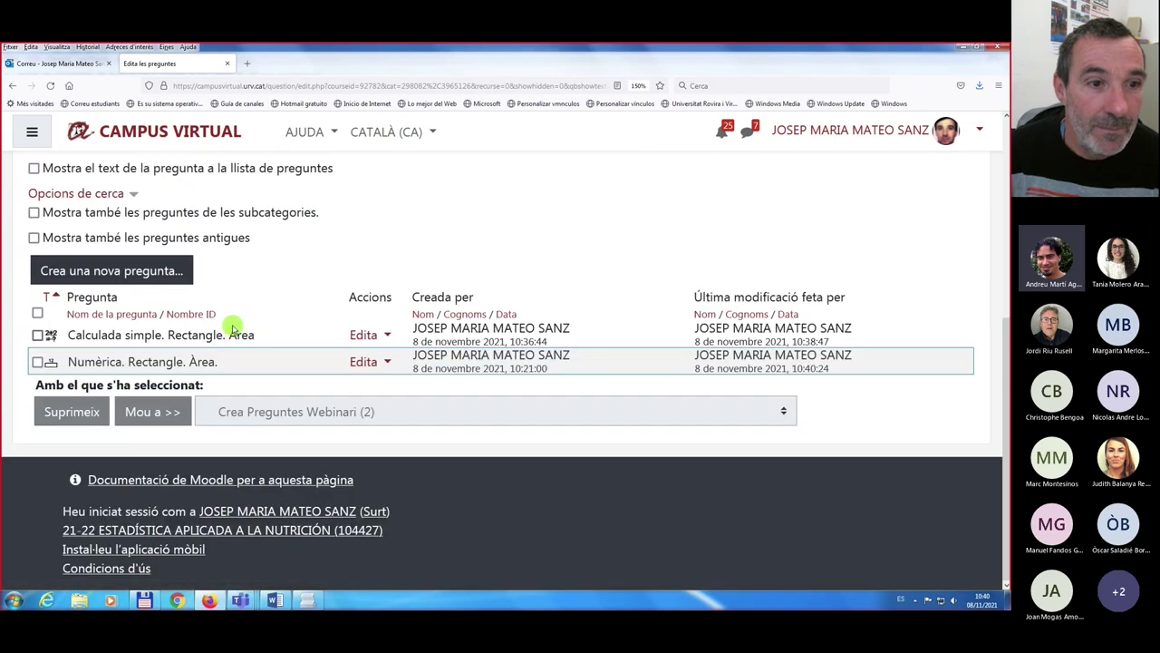
click(387, 361)
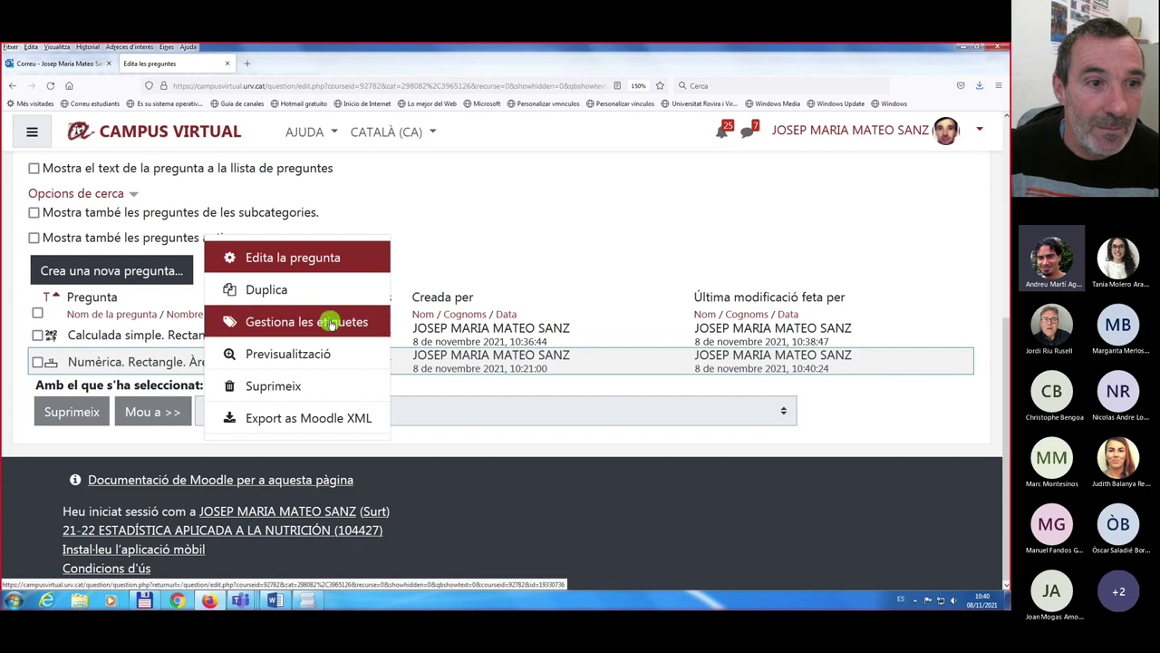
click(284, 355)
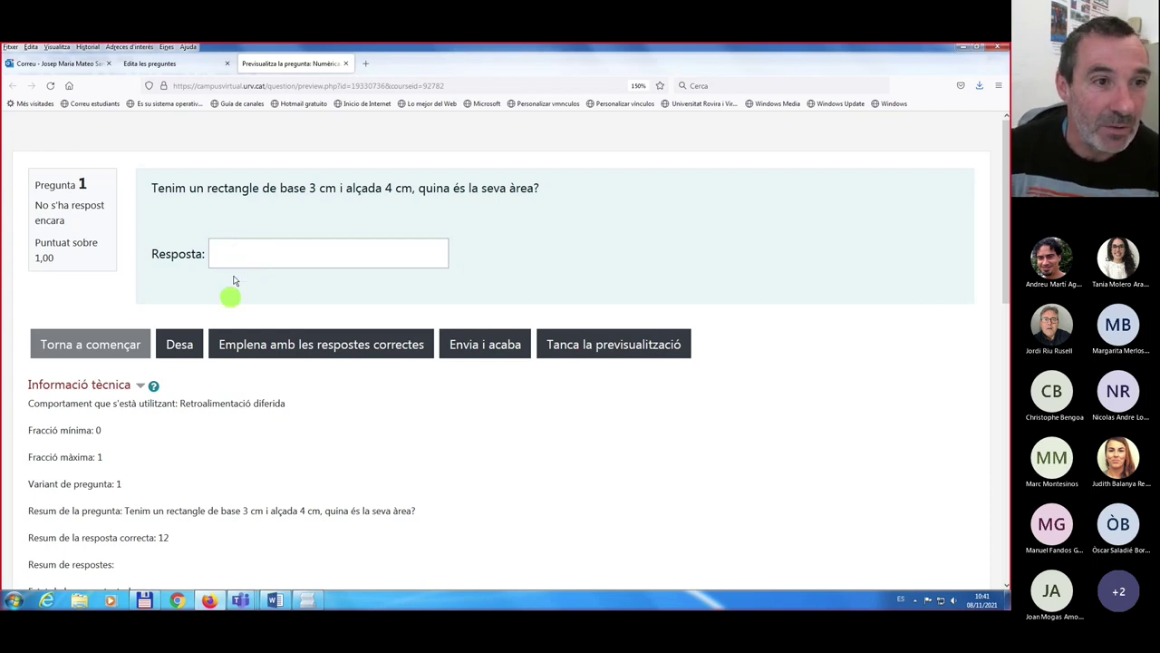
click(234, 250)
text(12,01)
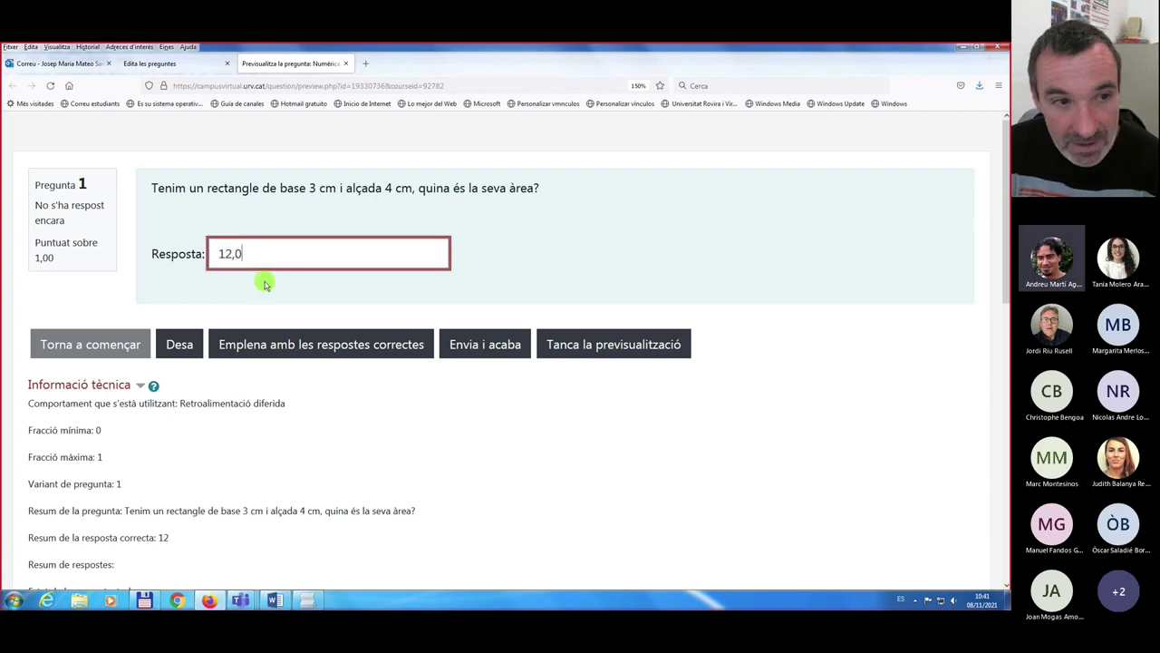
click(480, 345)
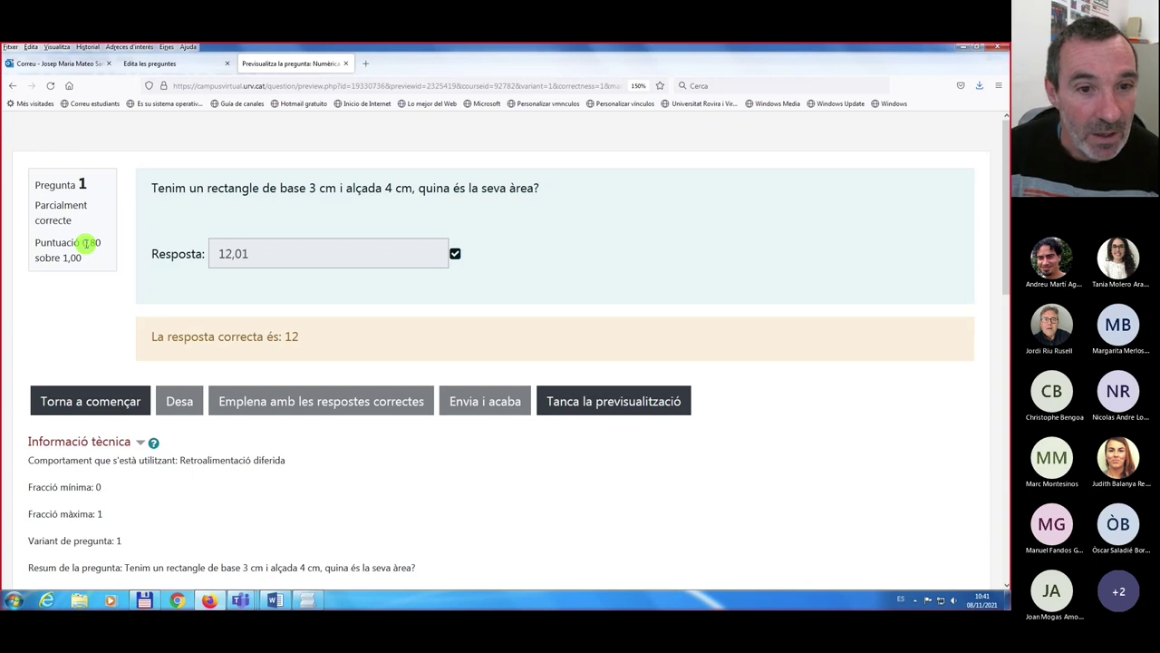
- Restart the question preview, submit the answer 12.01 with a decimal point, and close the preview
click(80, 408)
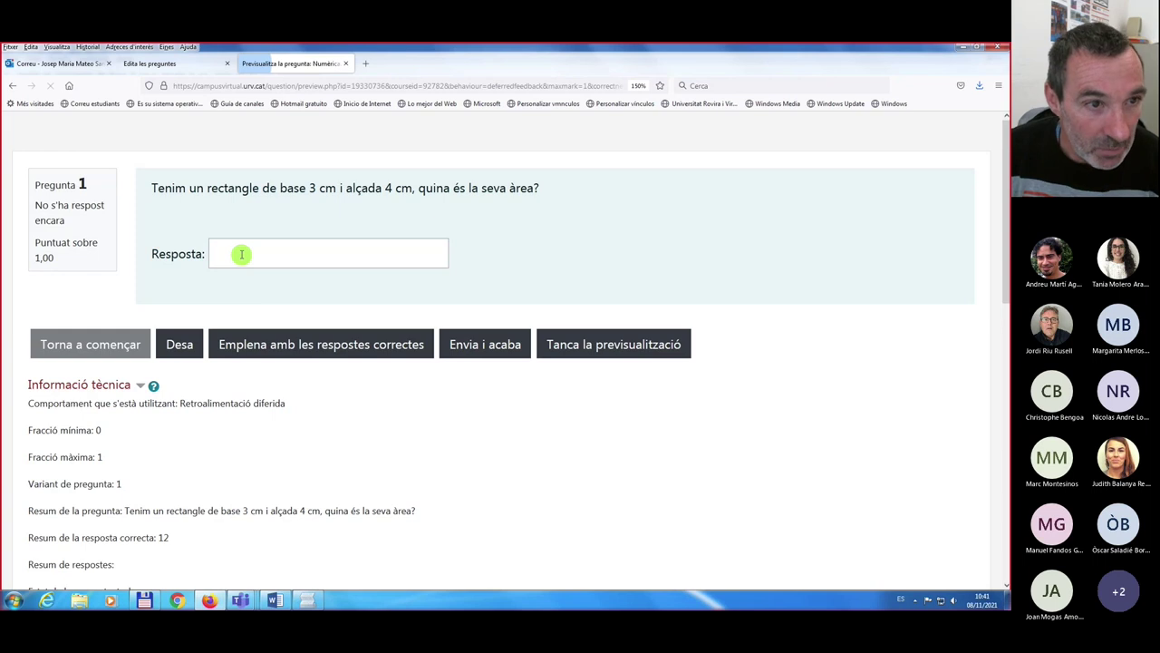
click(240, 253)
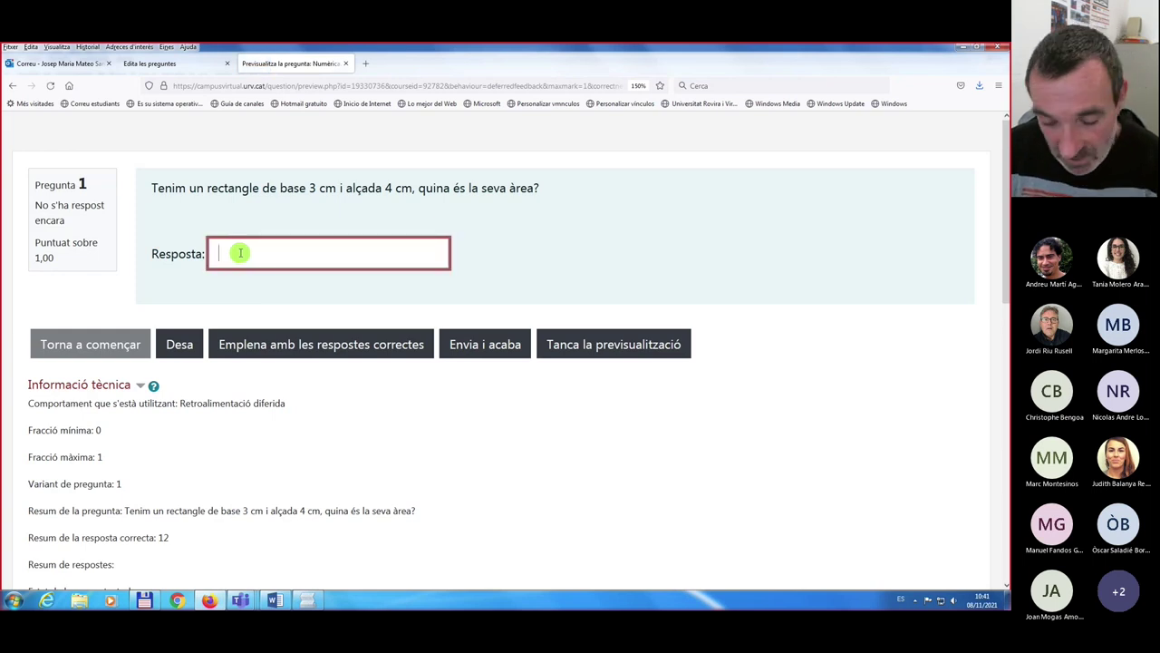
text(12 cm)
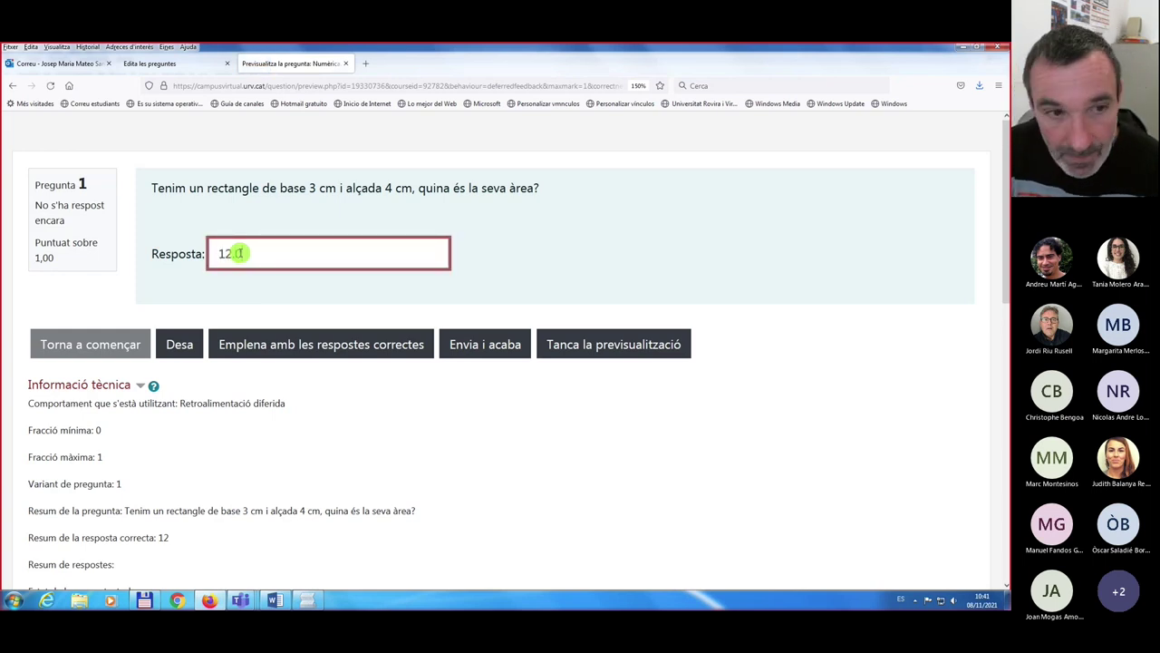
click(496, 343)
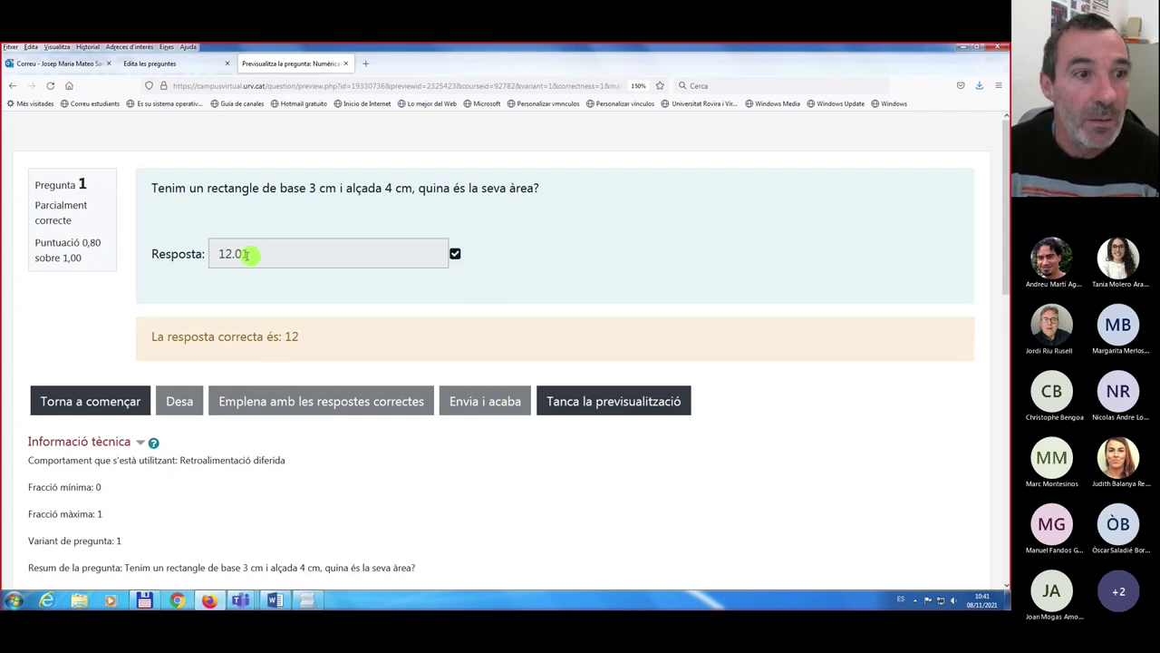
click(607, 403)
- Go to the course page and start a preview of the Tema 10 quiz "Numèriques independents. Rectangle."
scroll(299, 322, up, 3)
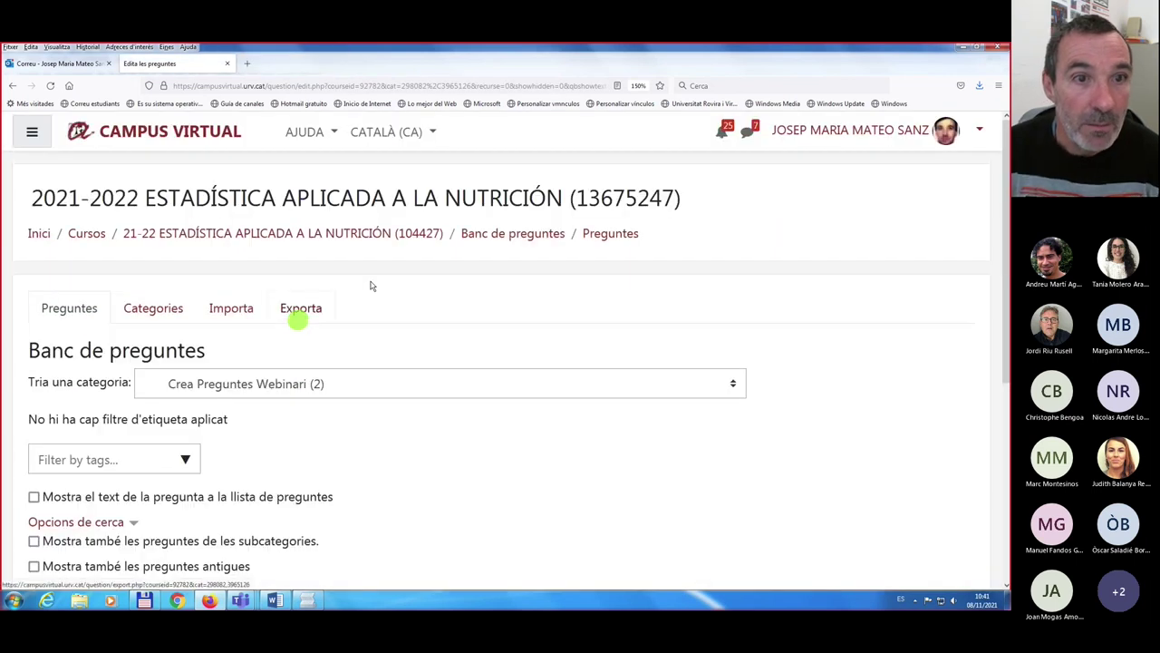
click(340, 233)
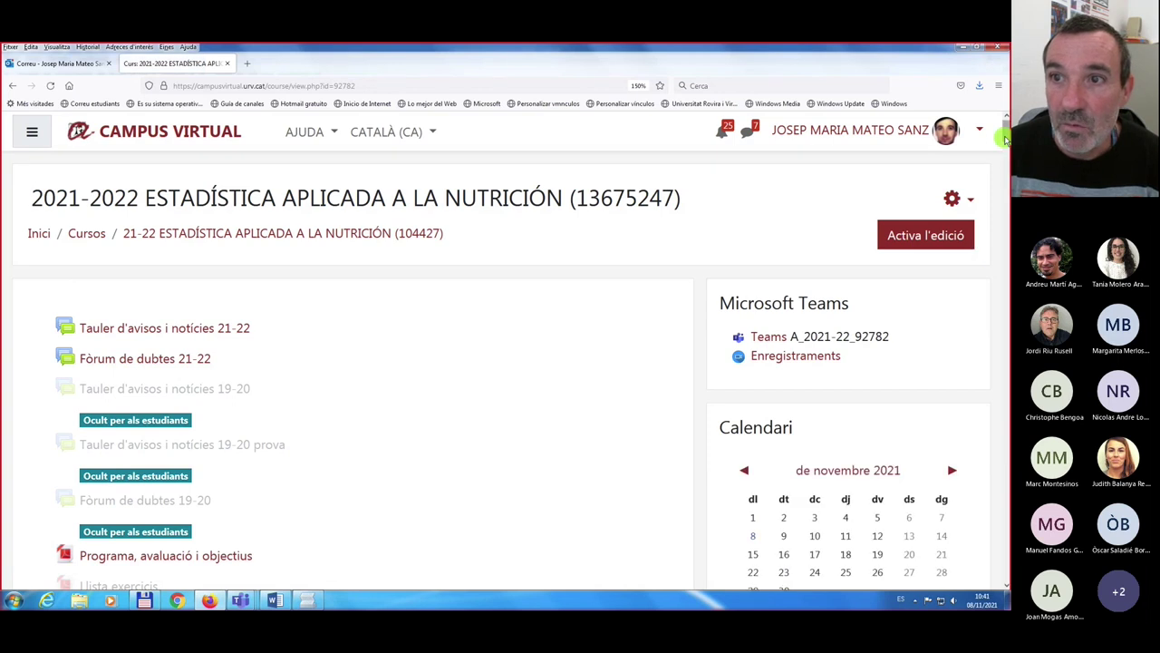
drag(1006, 126, 1006, 567)
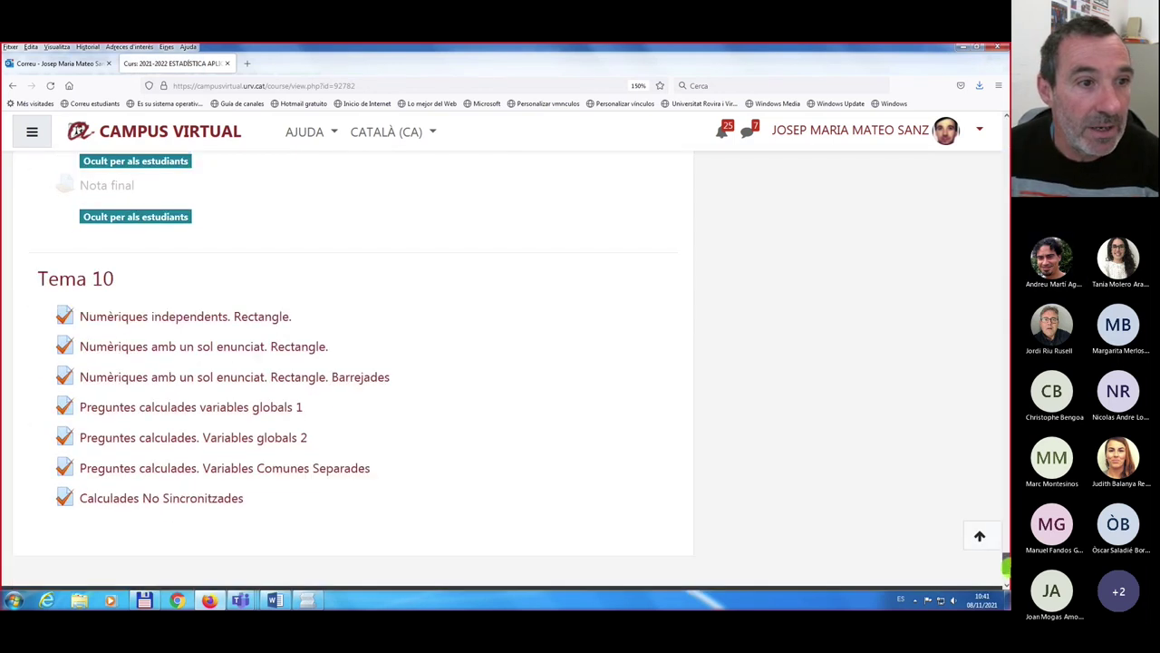
click(136, 319)
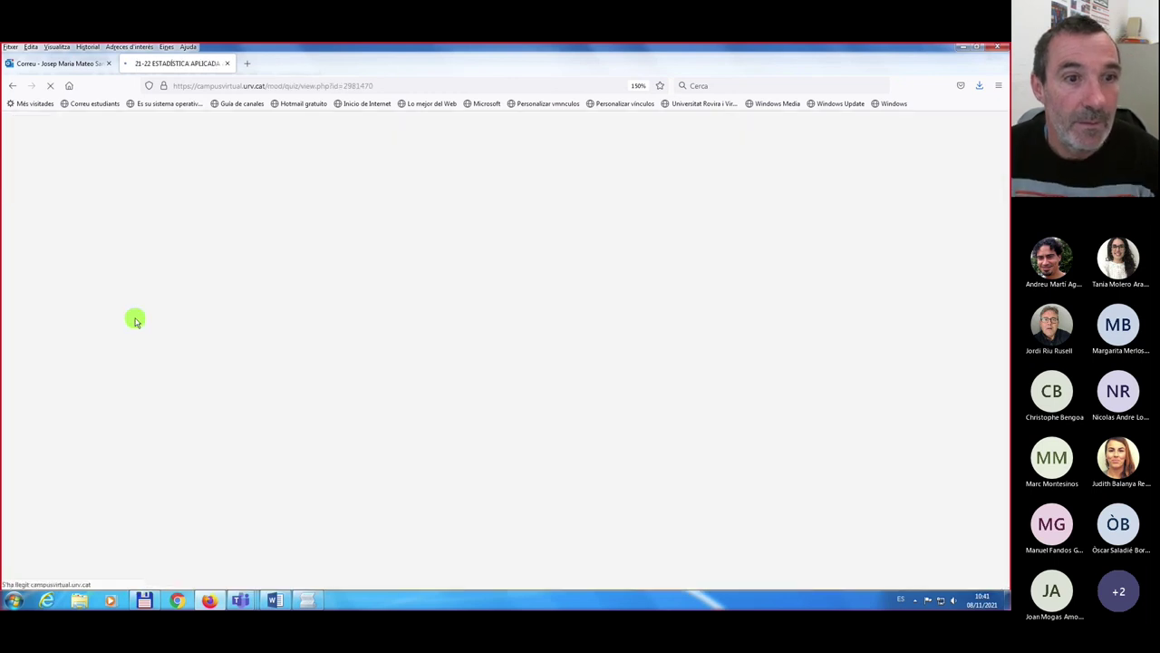
click(503, 537)
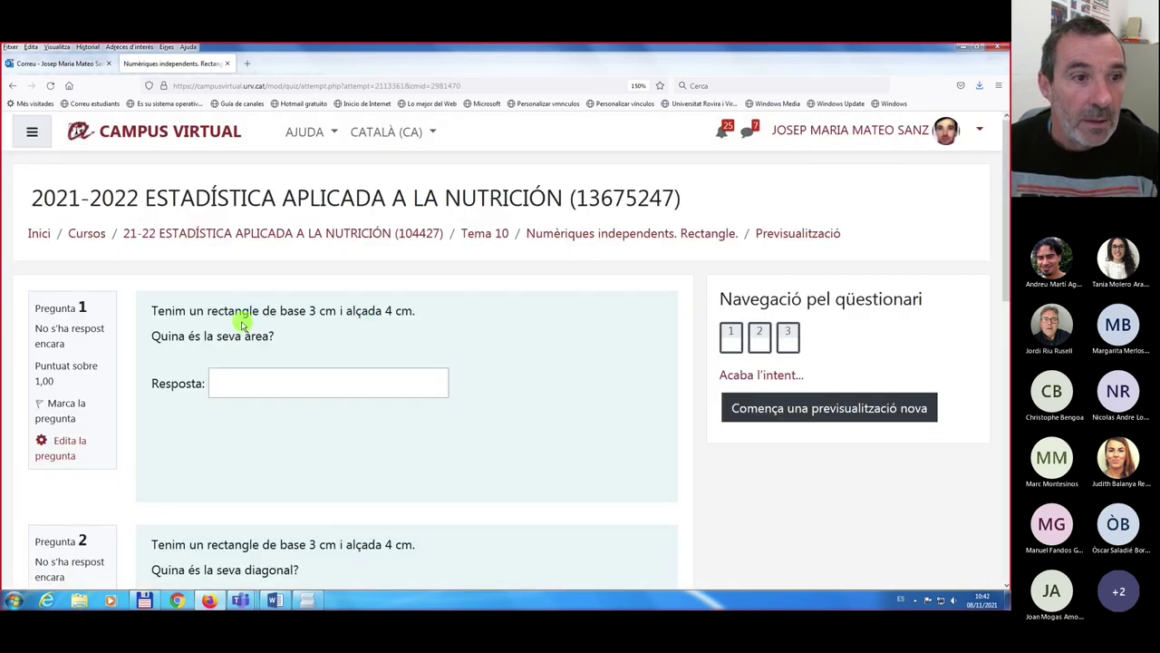
- Answer the quiz's area question with 12.01 and its diagonal question with 5,01
click(228, 384)
text(12)
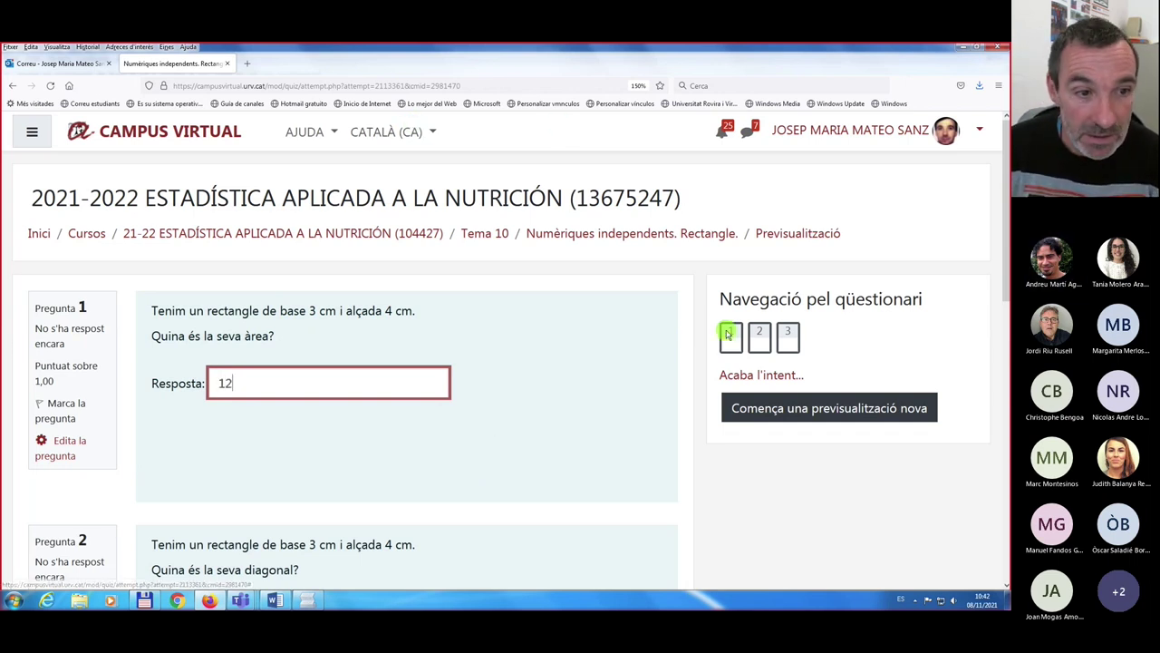
text(.)
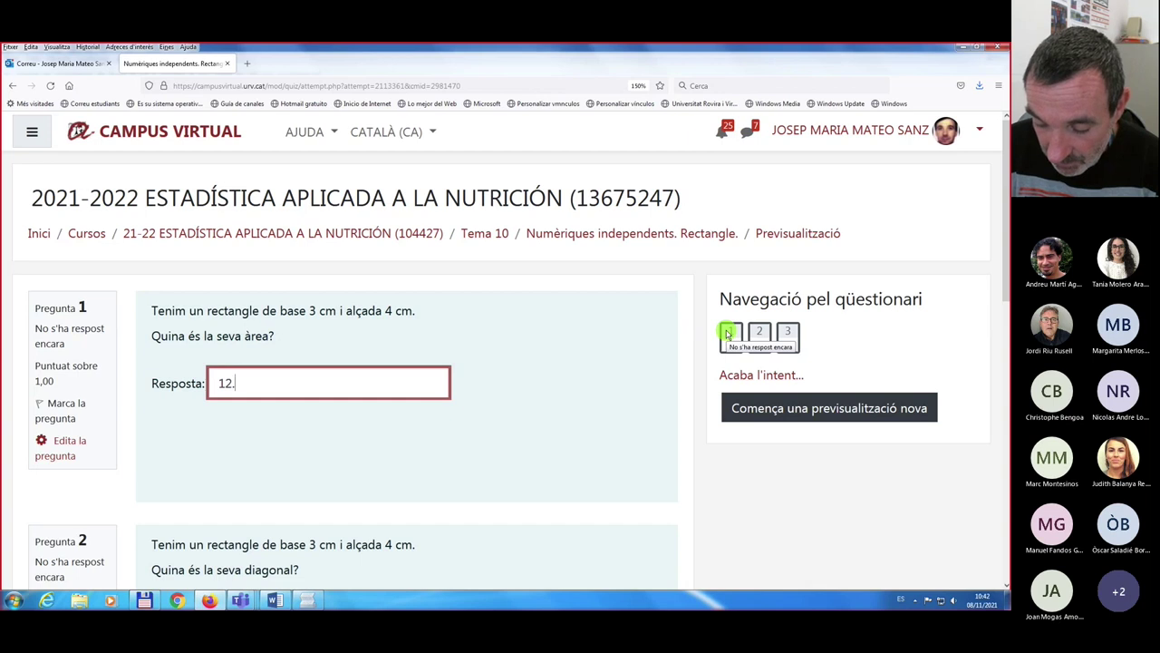
text(01)
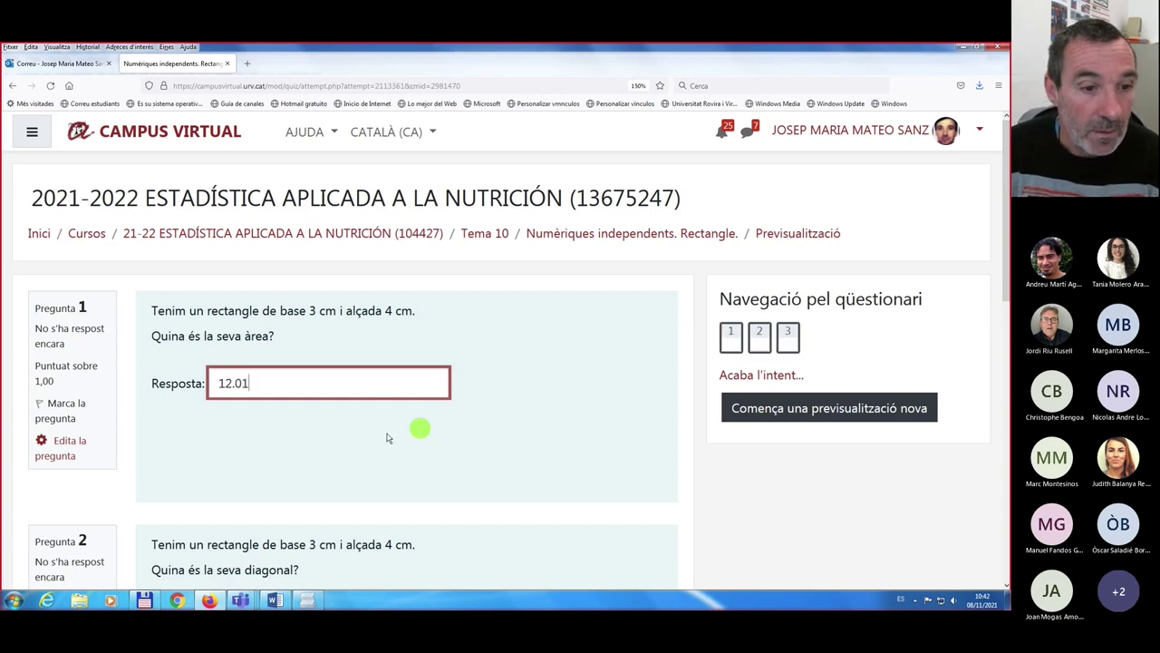
scroll(398, 432, down, 2)
click(236, 454)
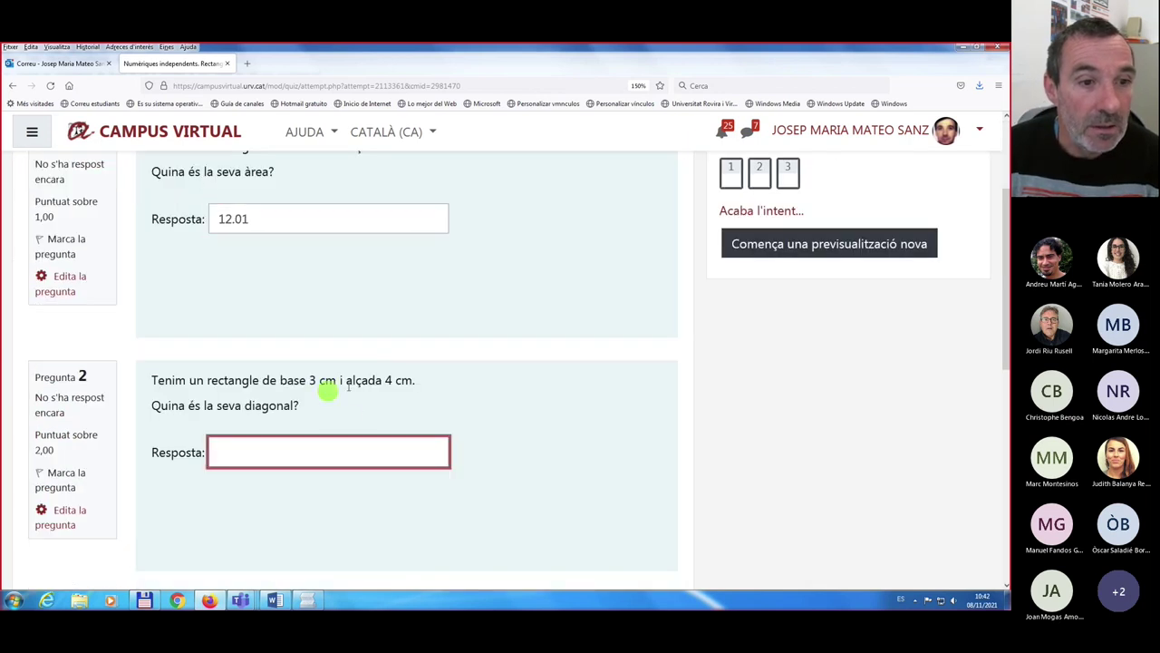
text(5)
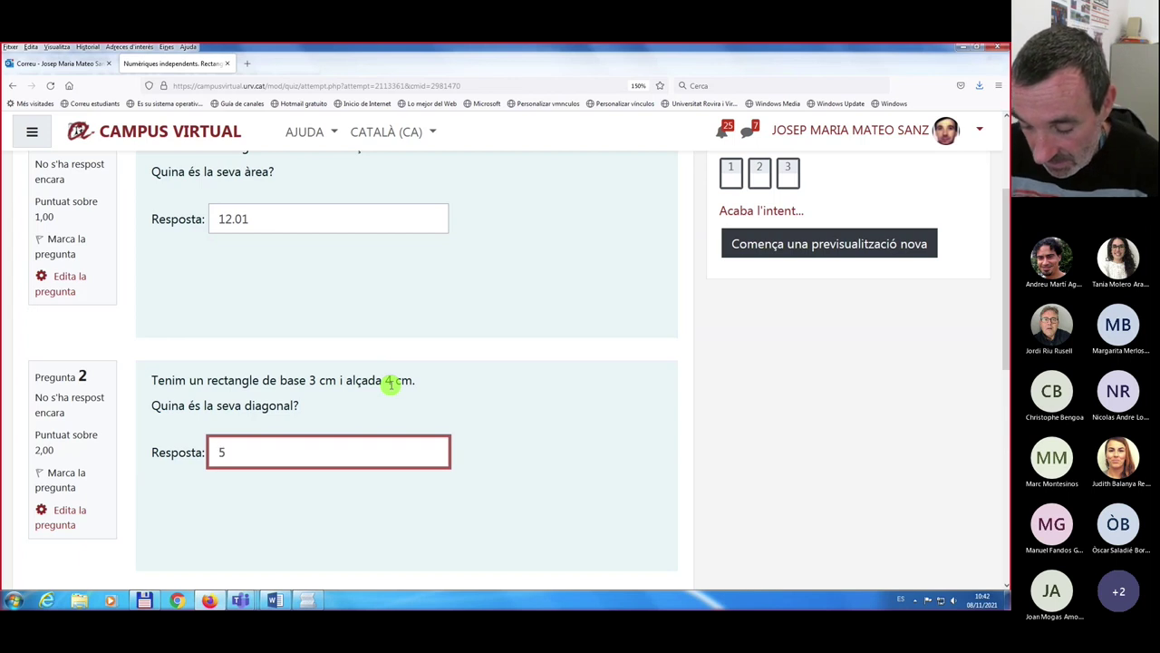
text(,01)
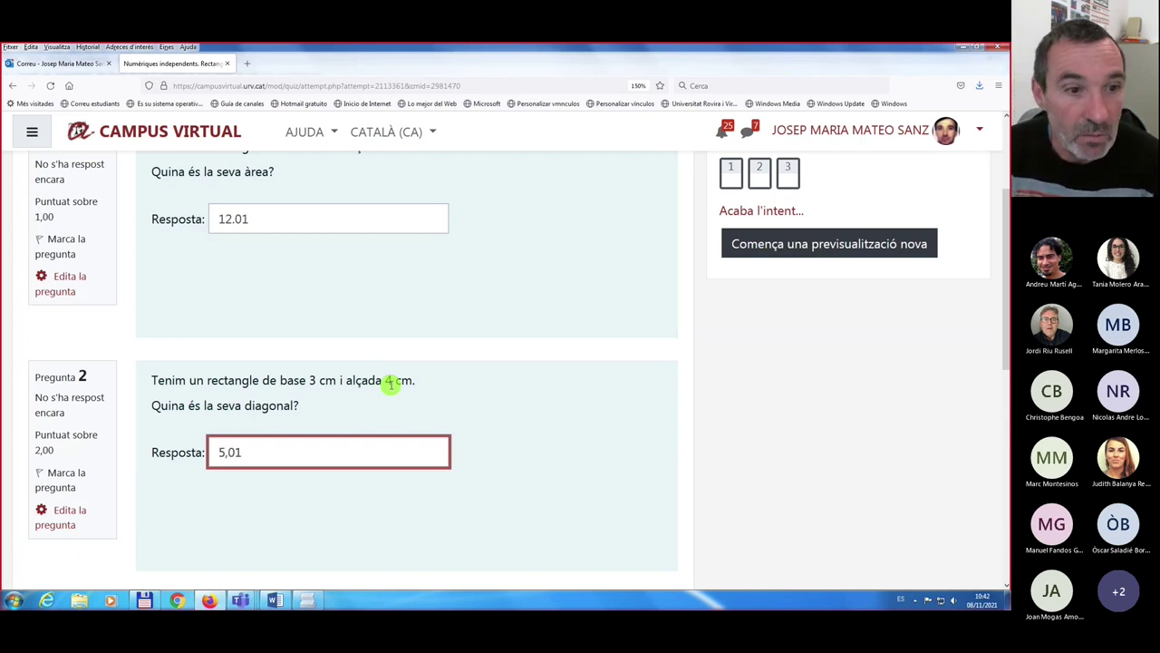
- Answer the perimeter question with 14.01, recheck the answers and finish the attempt to reach its summary
scroll(390, 383, down, 3)
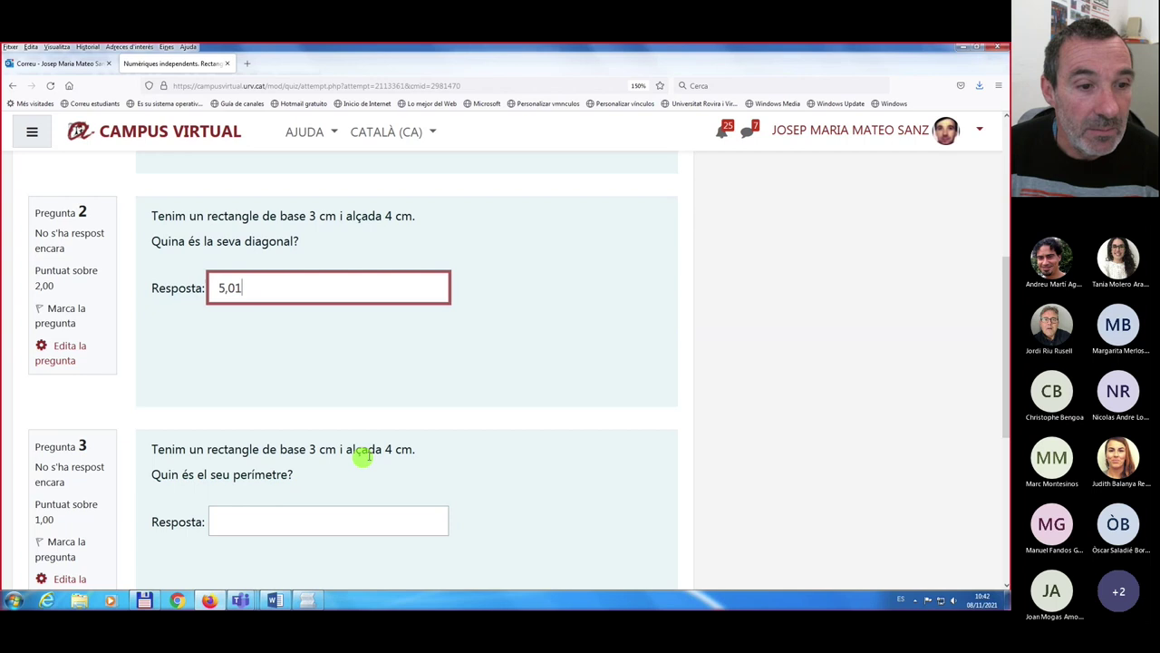
click(236, 519)
text(14)
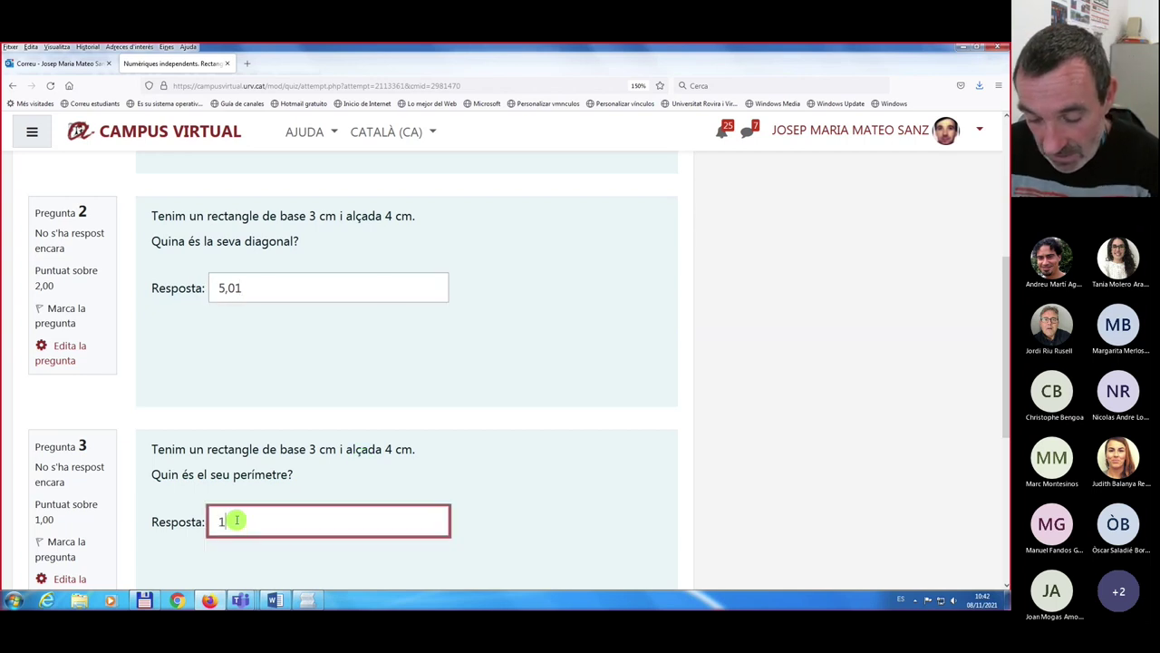
text(.01)
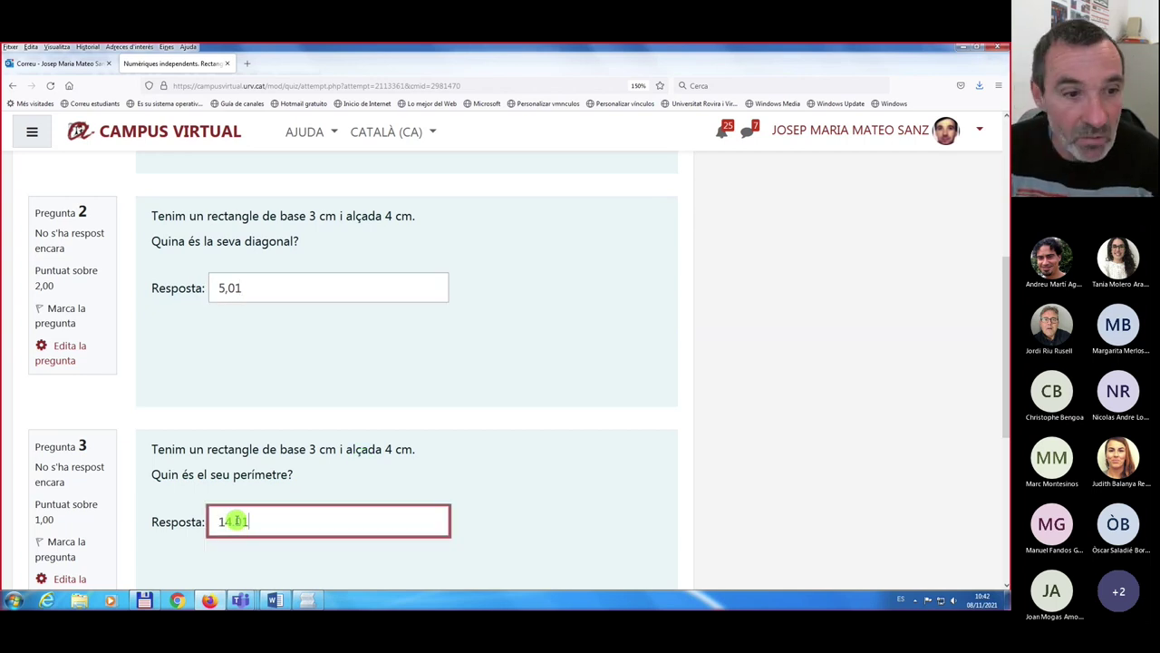
scroll(279, 387, up, 1)
scroll(280, 387, up, 5)
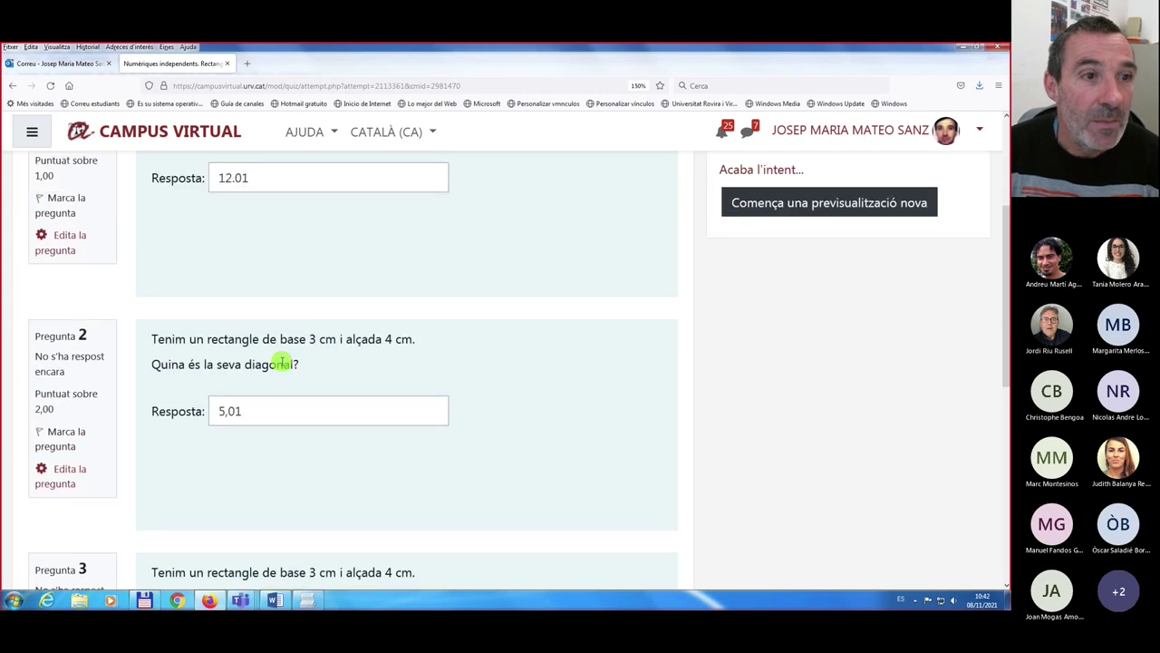
scroll(252, 533, down, 5)
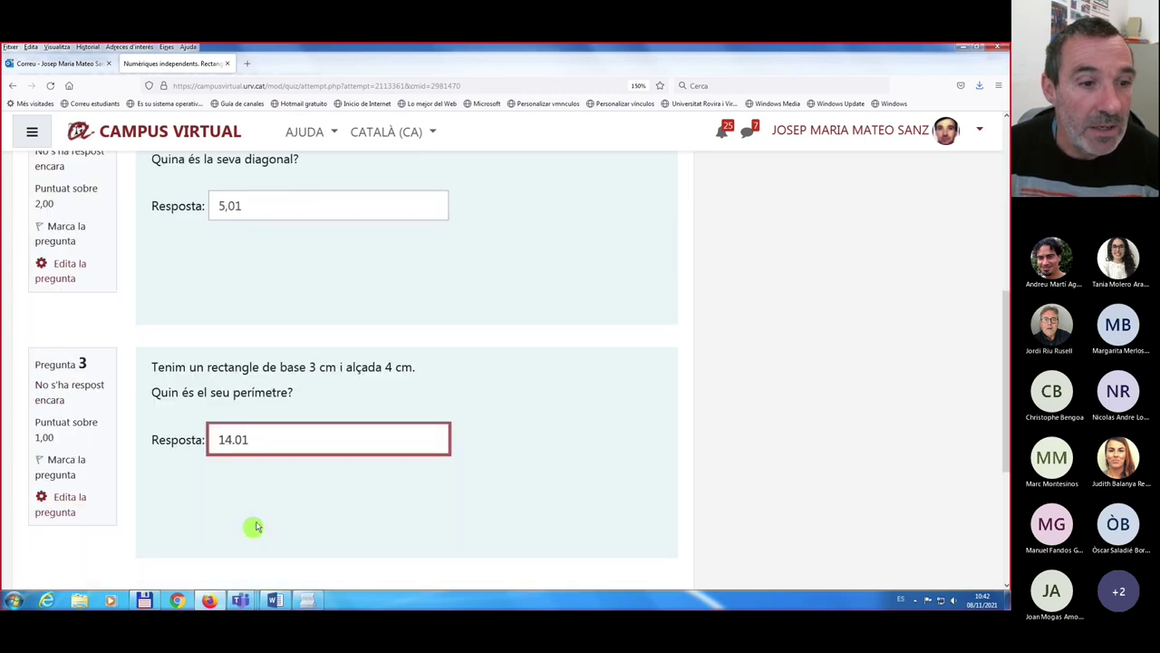
scroll(321, 420, down, 2)
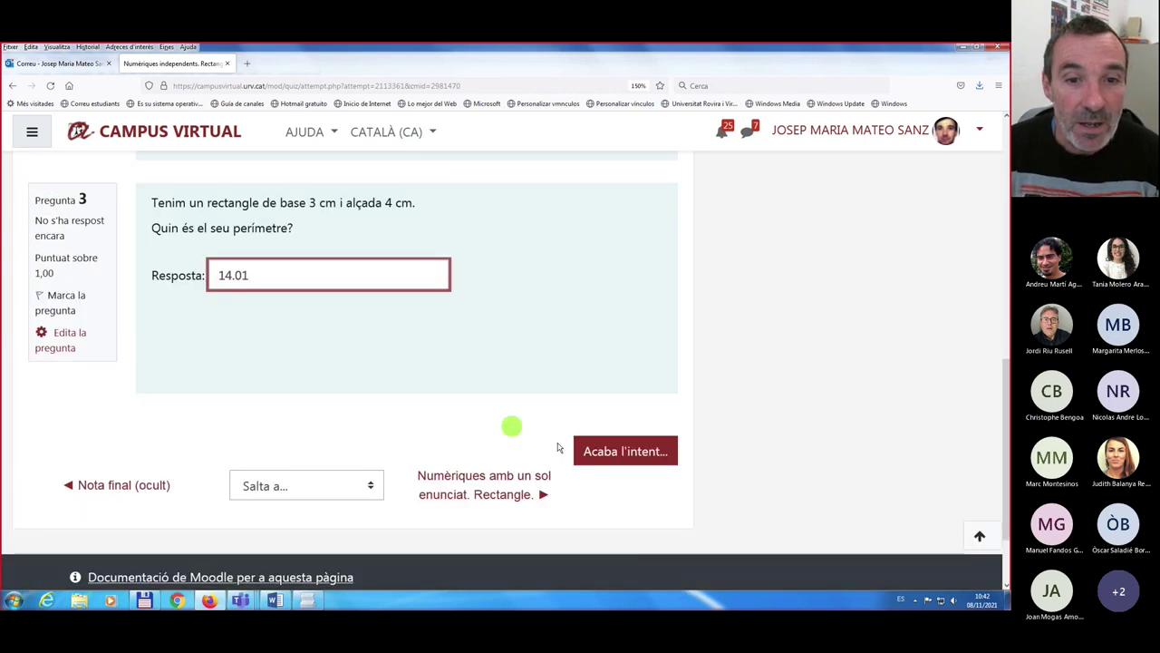
click(622, 451)
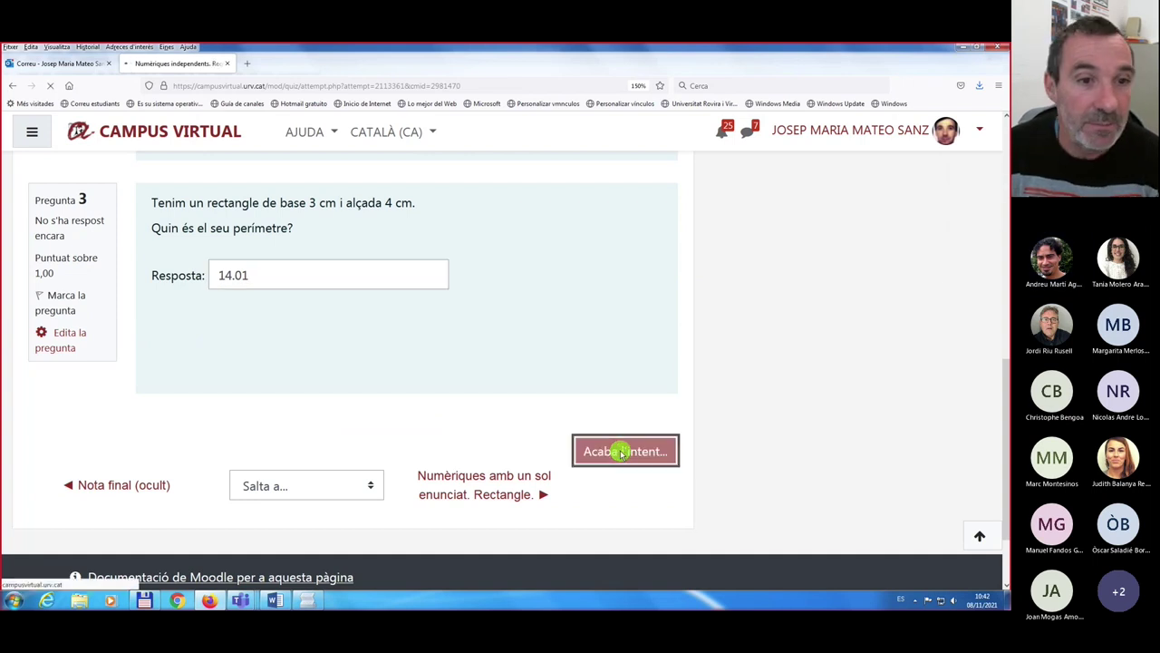
- Check the status of each question in the attempt summary and return to the attempt
scroll(427, 365, down, 1)
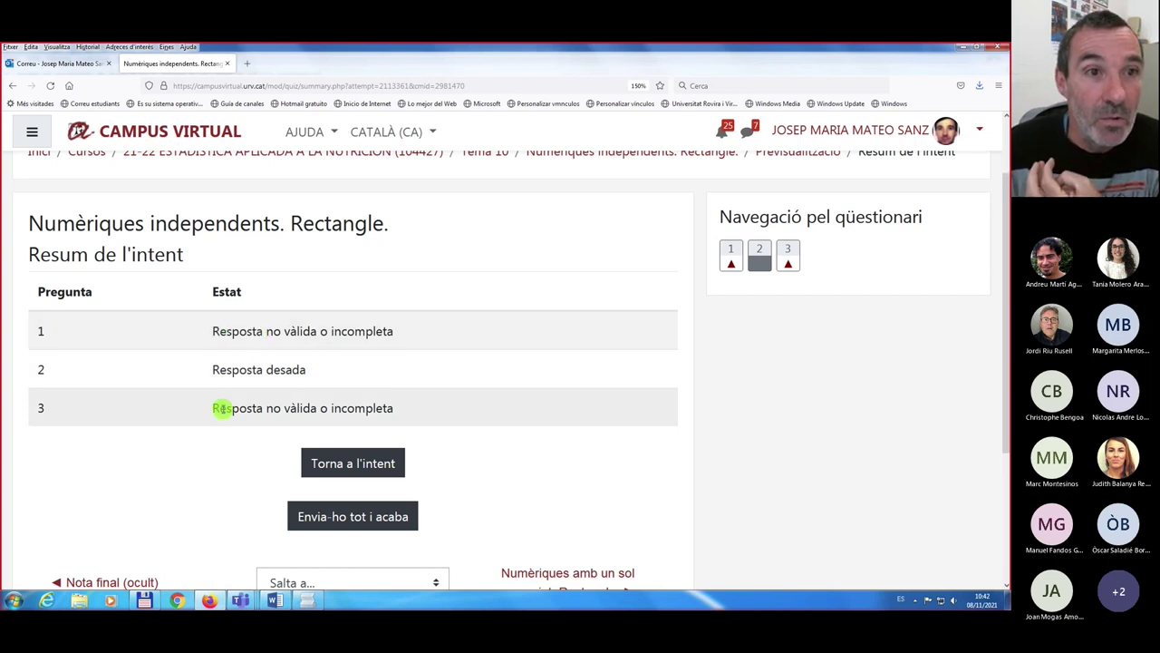
click(372, 138)
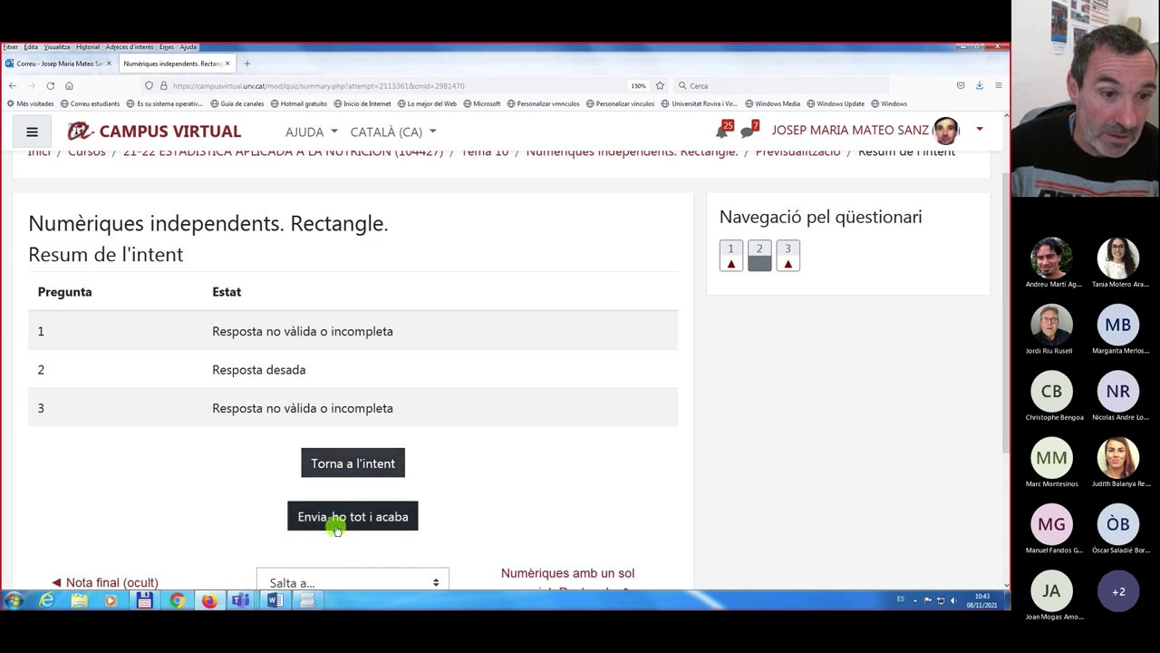
click(344, 468)
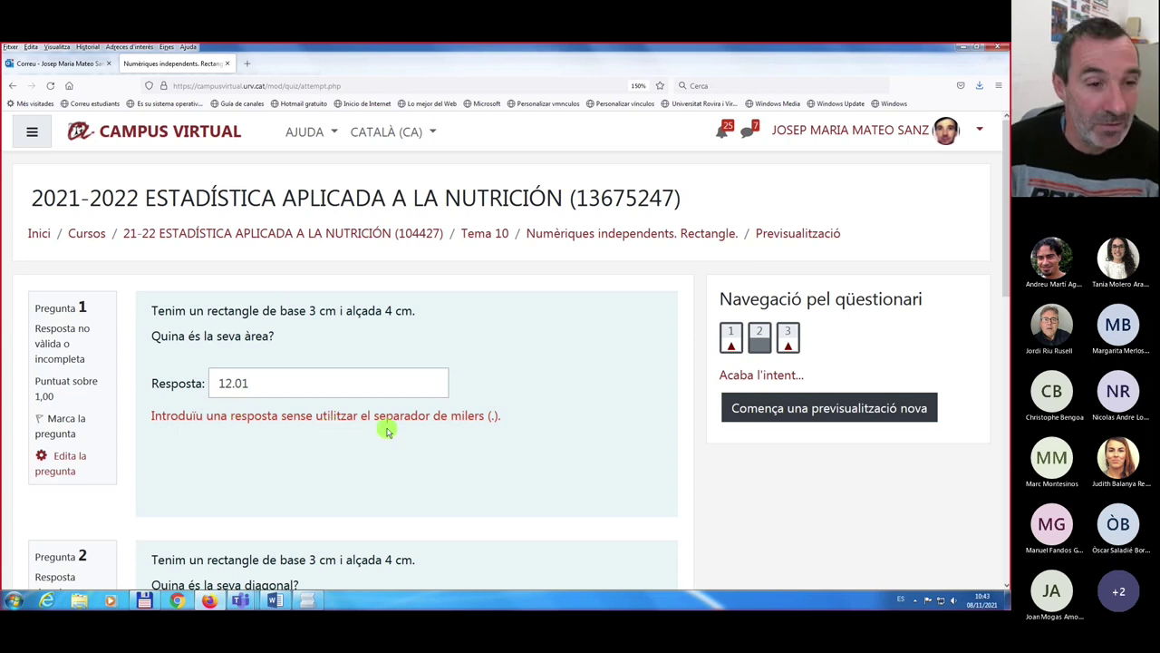
- Correct the answer to question 1 to 12,01, using a decimal comma
scroll(386, 432, down, 2)
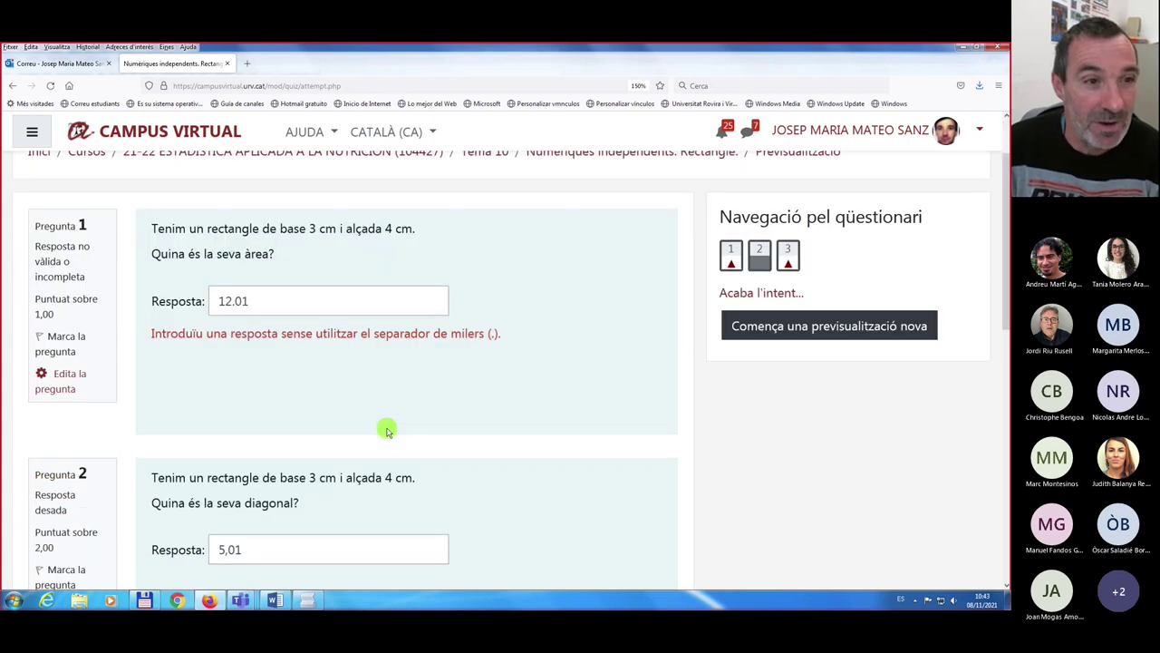
click(237, 295)
key(BackSpace)
text(,)
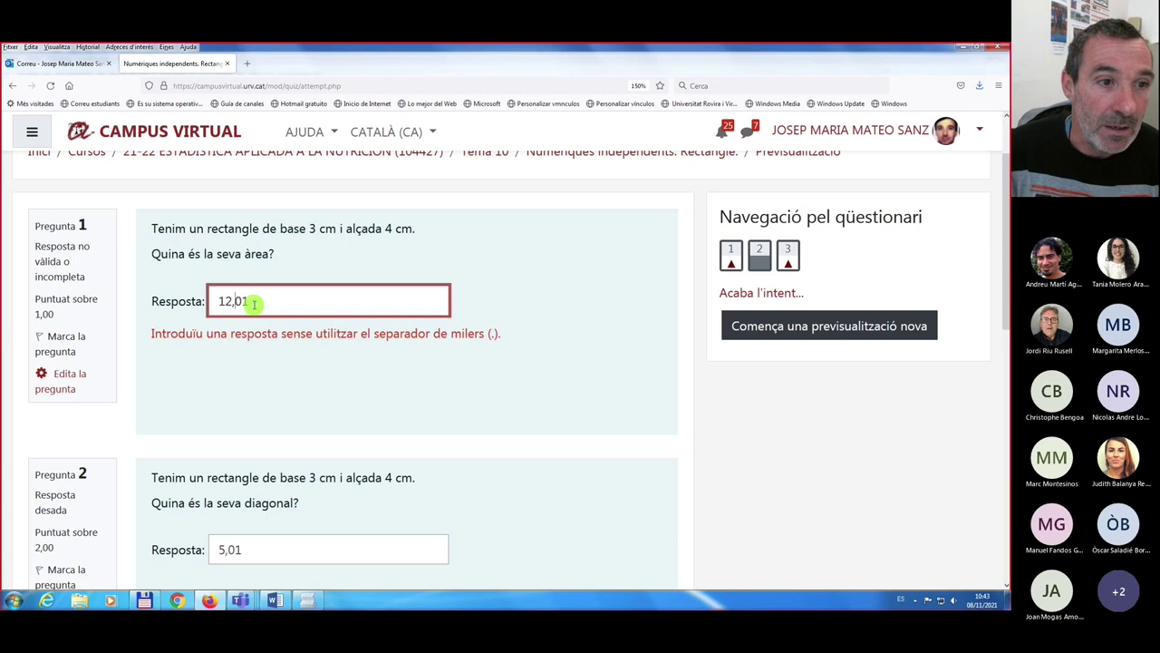
- Correct the answer to question 3, the rectangle's perimeter, to 14,01 with a decimal comma
scroll(253, 304, down, 2)
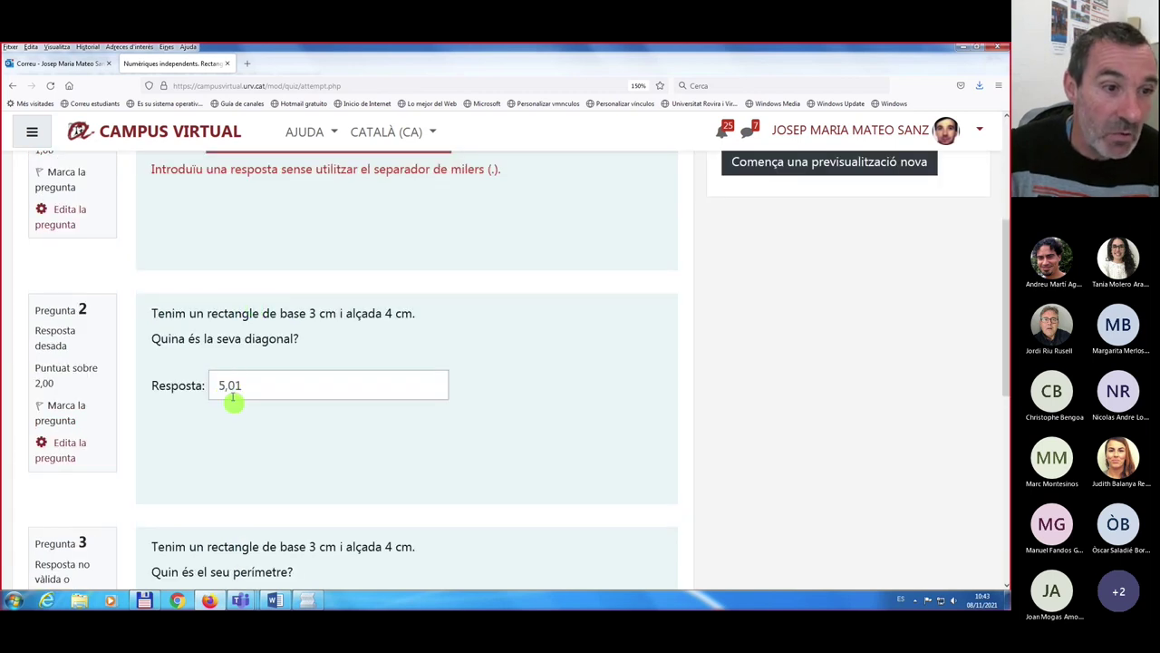
scroll(232, 410, down, 1)
scroll(232, 409, down, 2)
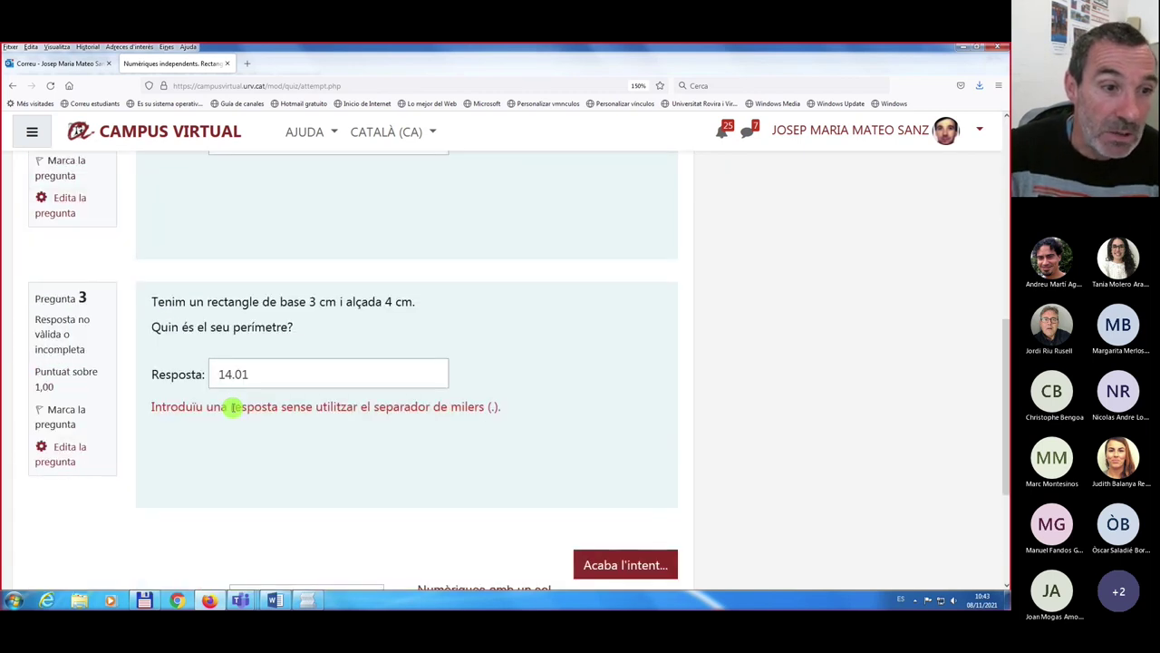
click(234, 373)
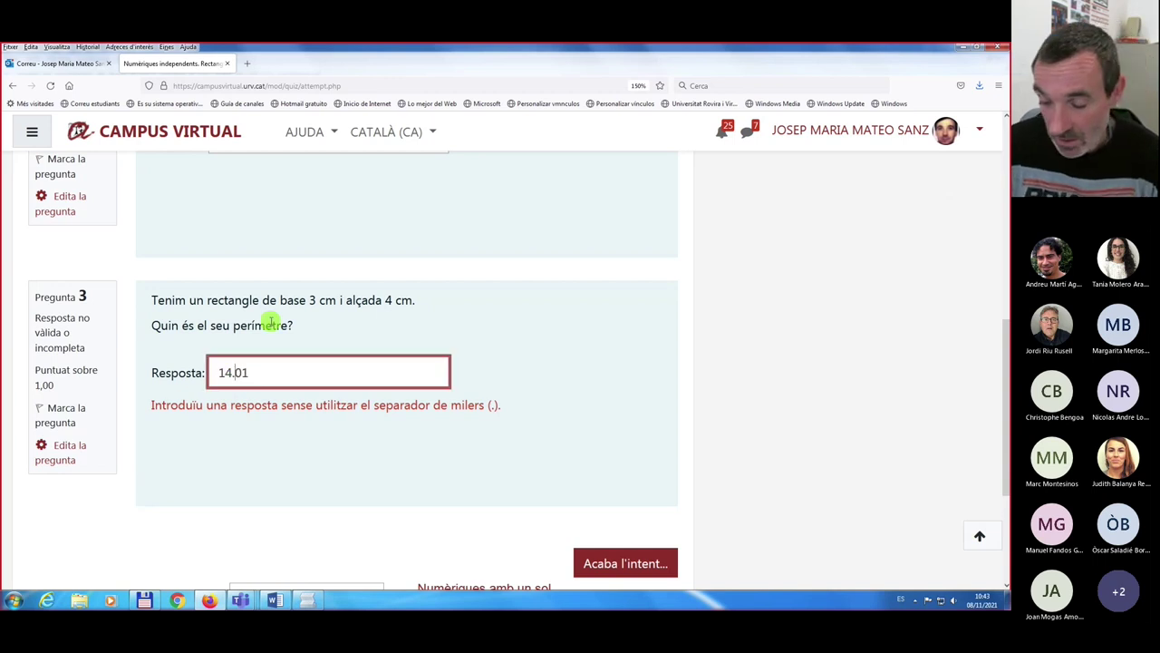
key(BackSpace)
text(,)
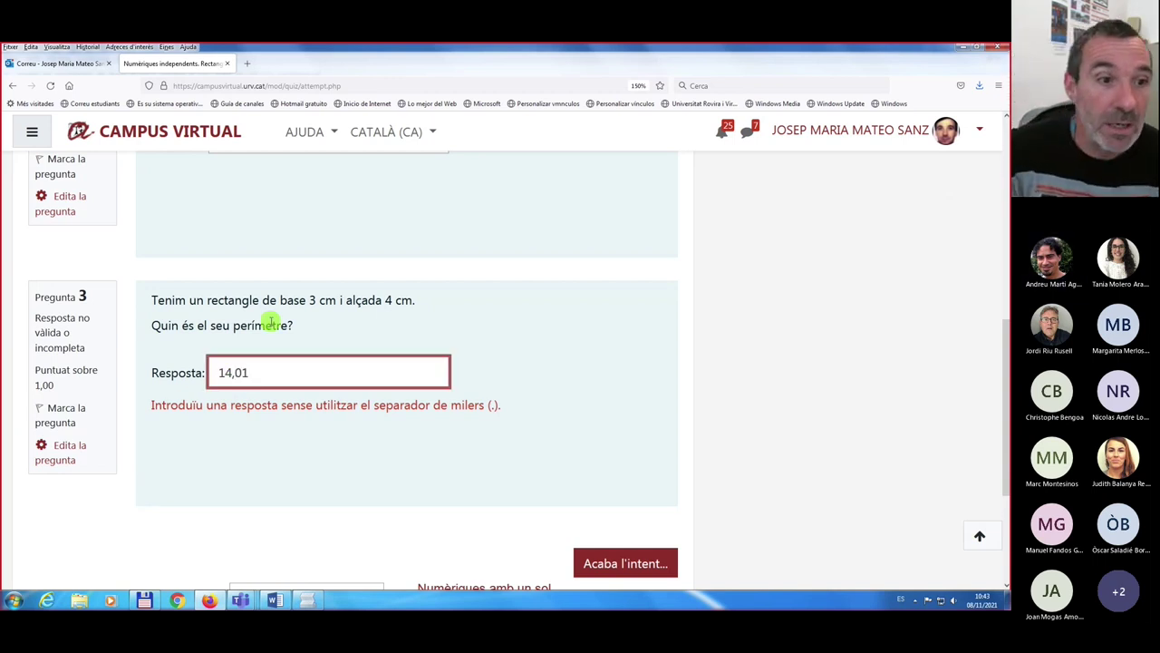
key(BackSpace)
text(,)
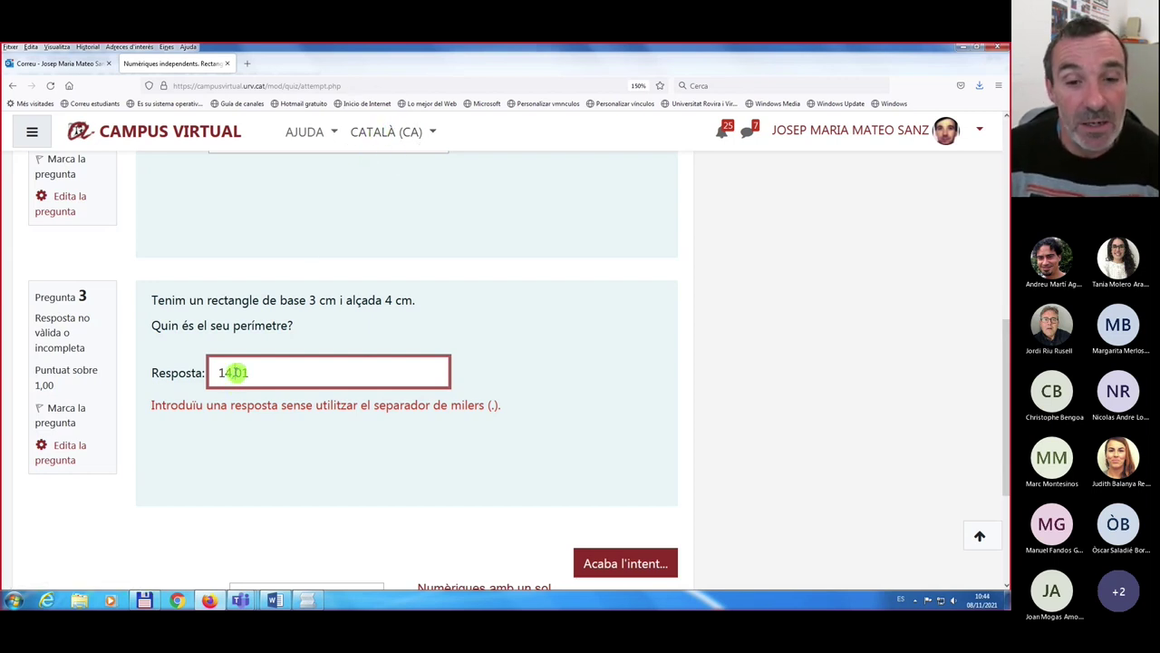
- Finish the attempt to check each question's status in the summary, and return to the attempt
click(604, 565)
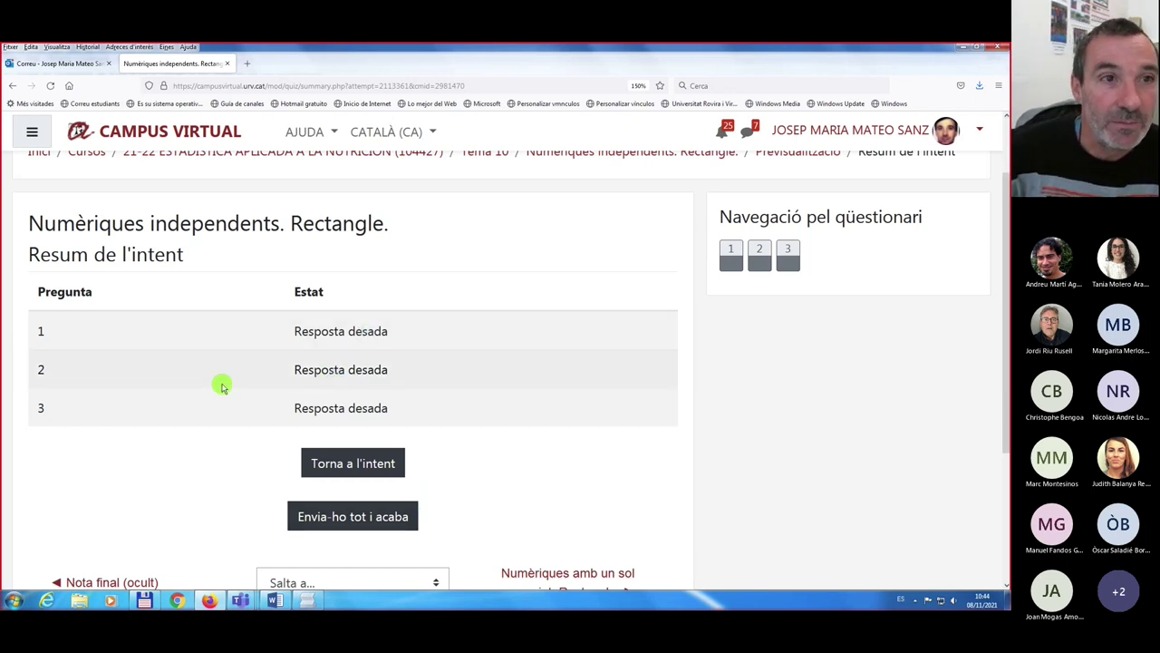
click(352, 468)
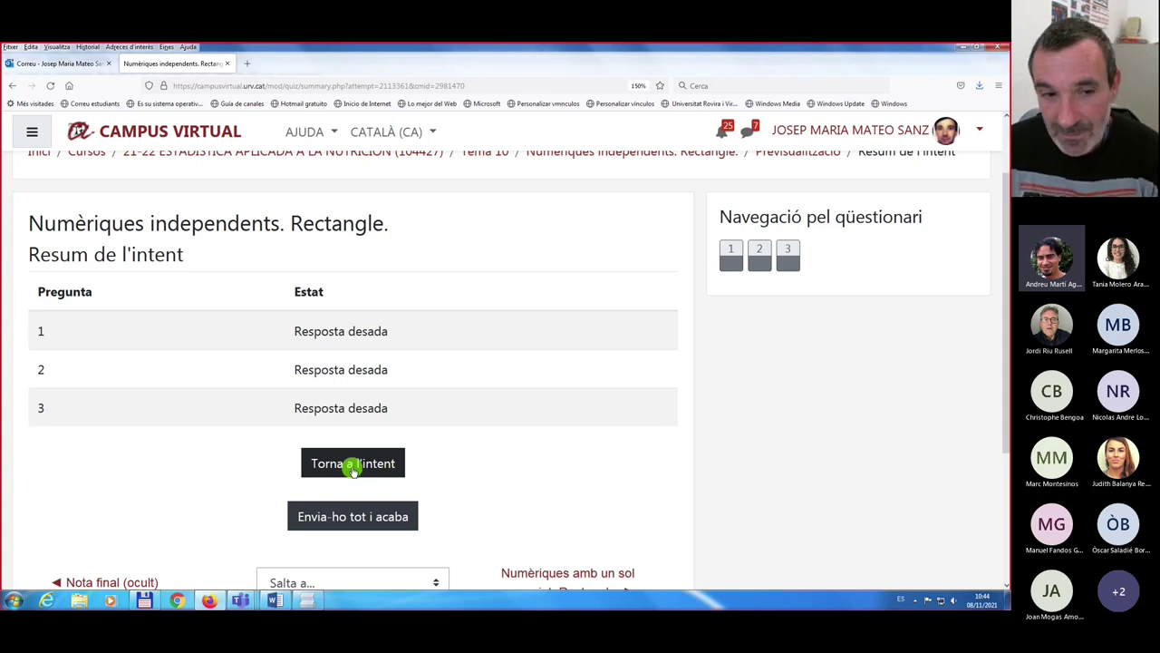
click(353, 466)
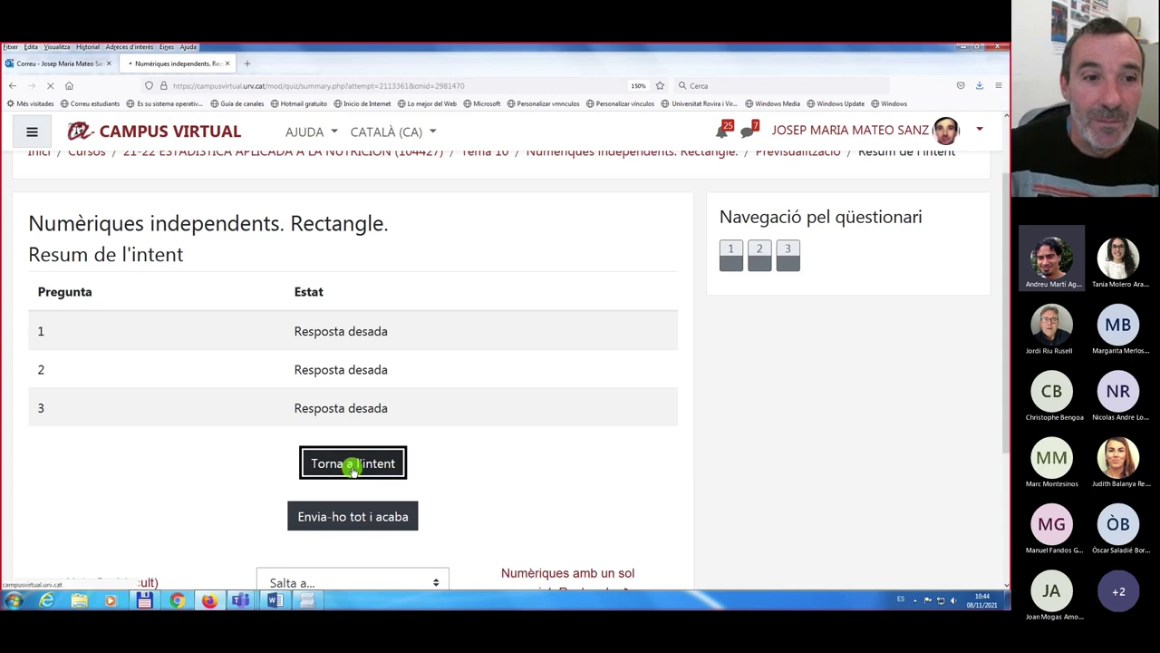
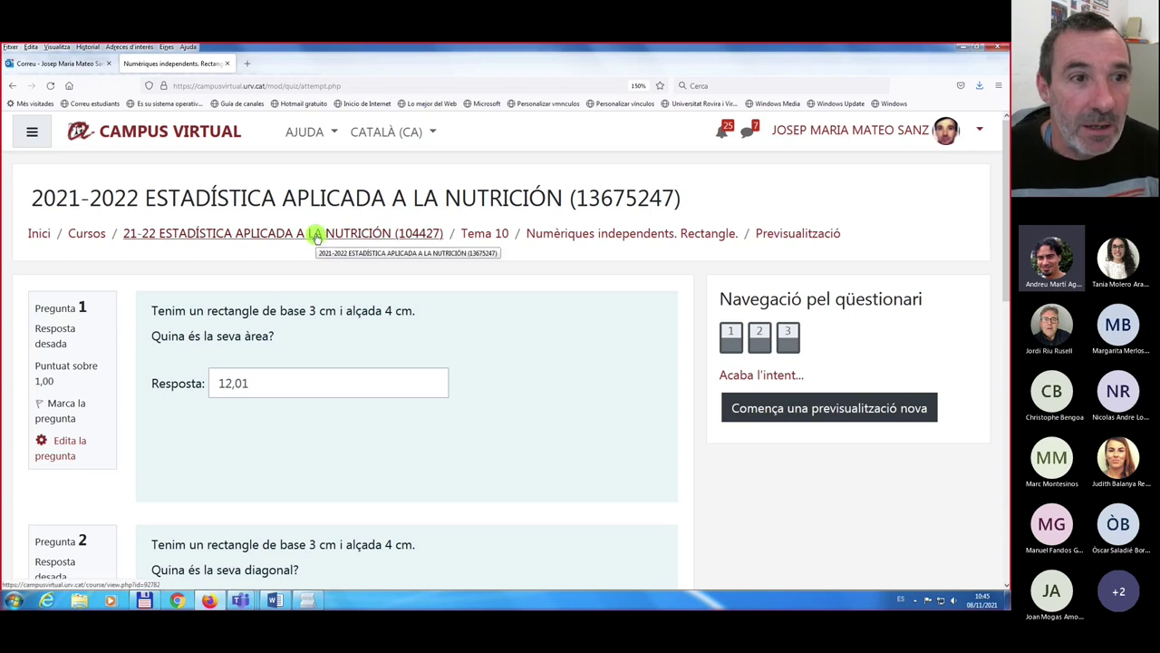
- Go to the main page of the course 21-22 ESTADÍSTICA APLICADA A LA NUTRICIÓN and open its settings for editing
click(316, 236)
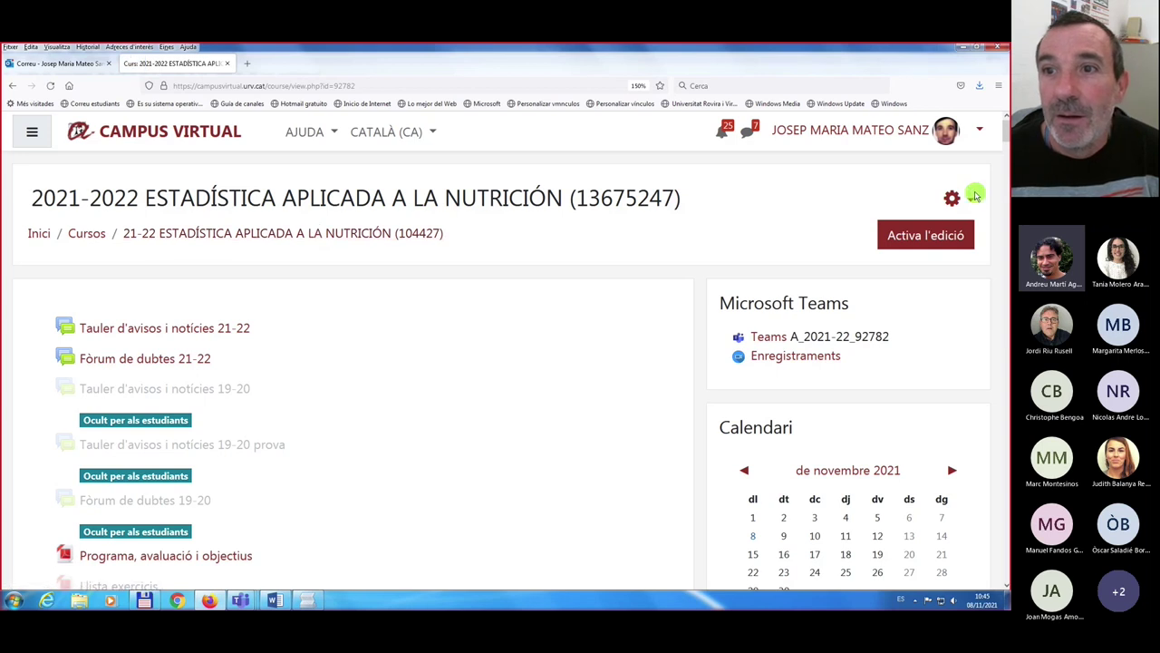
click(970, 200)
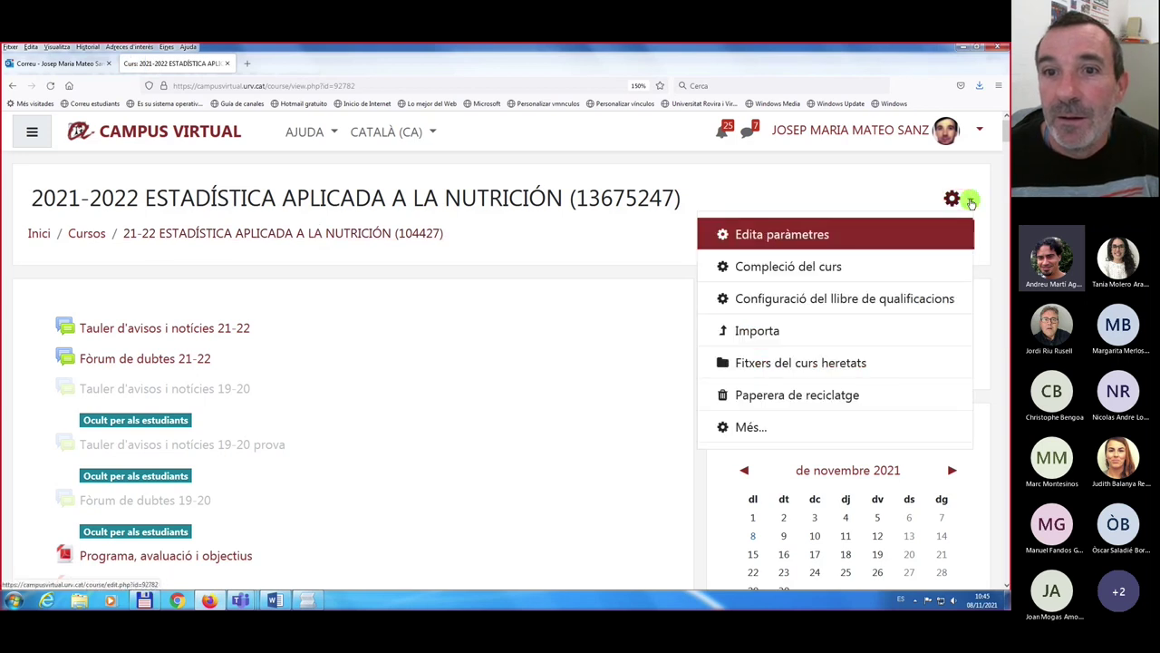
click(759, 236)
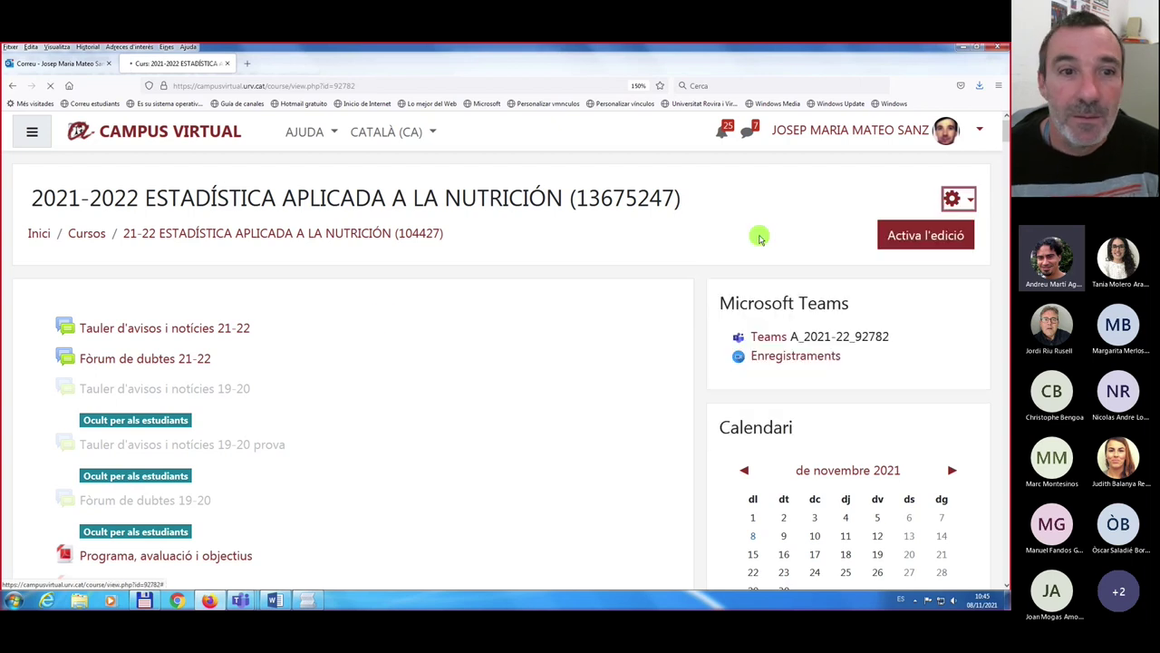
scroll(379, 324, down, 3)
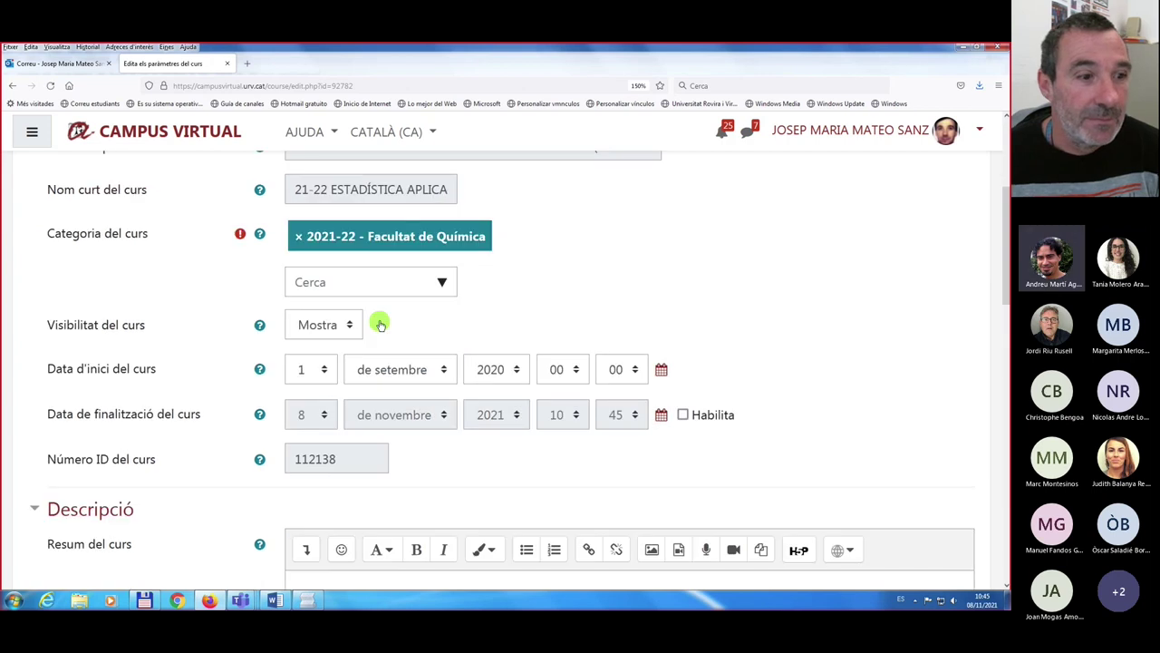
scroll(379, 324, down, 5)
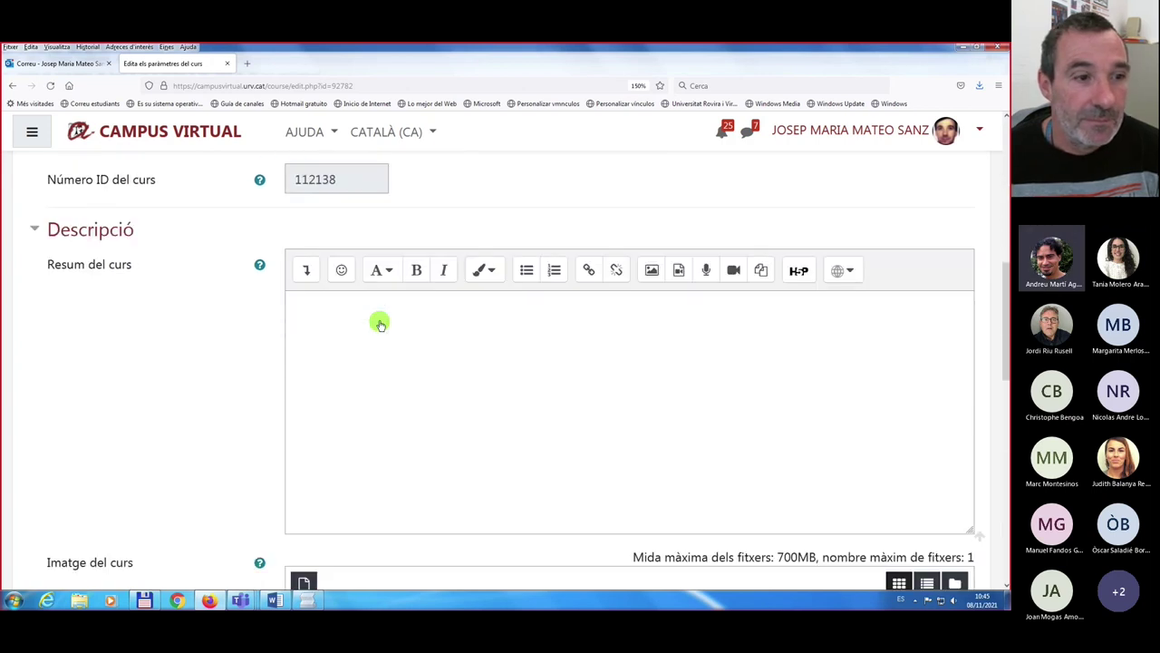
scroll(379, 324, down, 8)
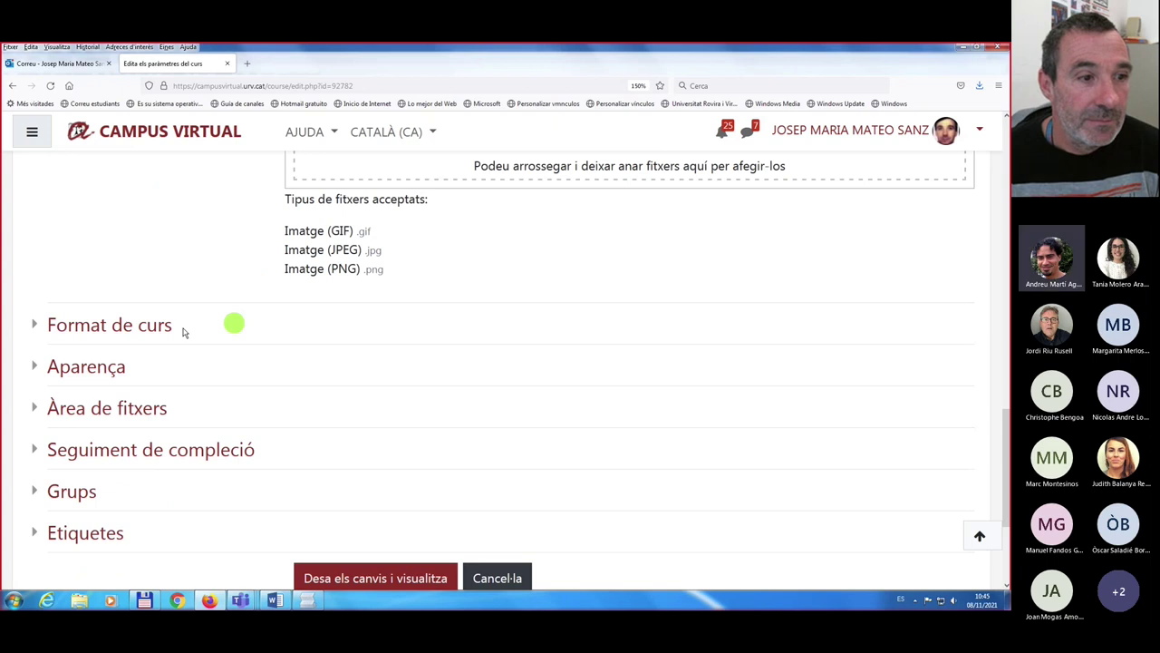
- Examine the forced-language options (Imposa idioma) in the course's Aparença settings and leave the settings without saving
click(84, 366)
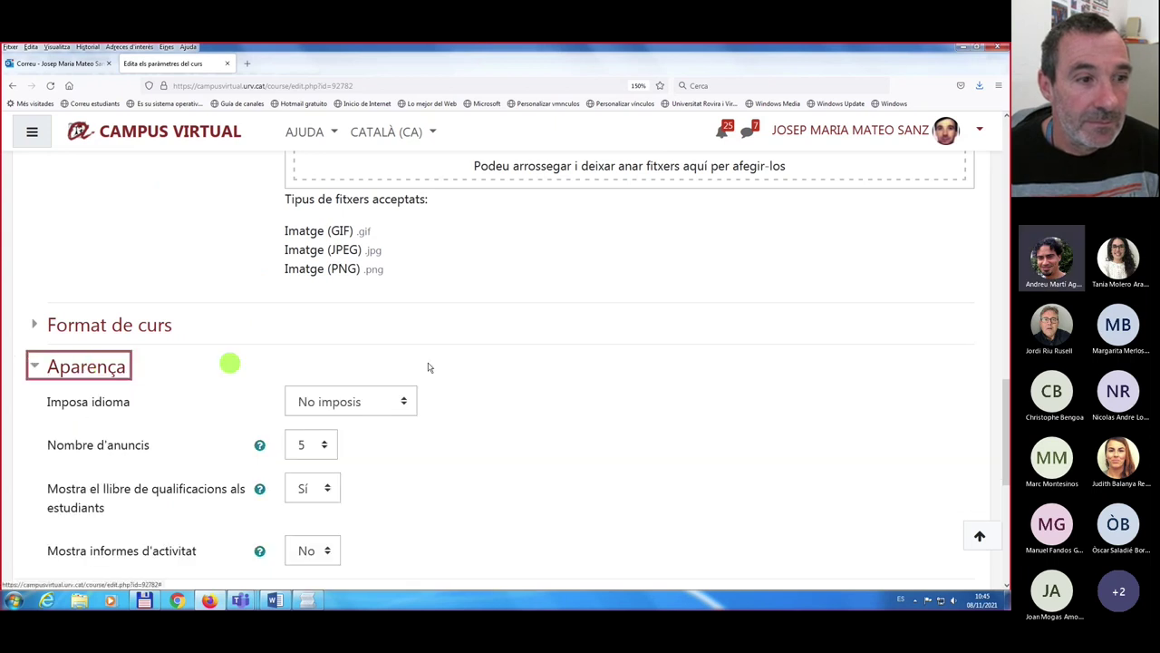
scroll(495, 372, down, 2)
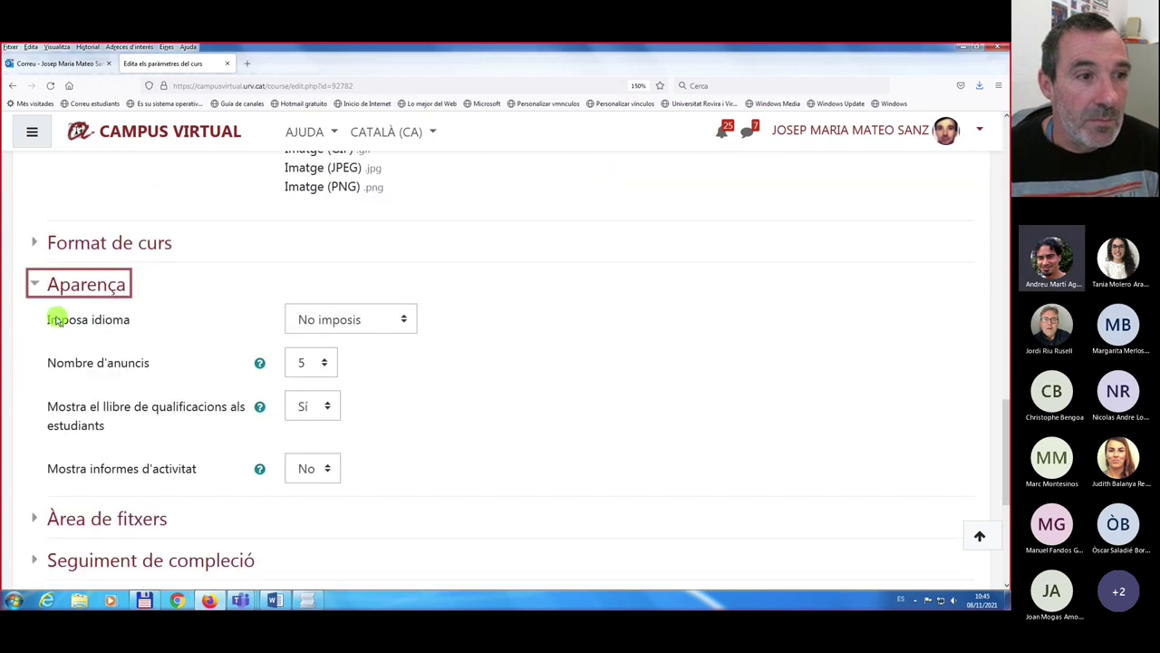
click(404, 323)
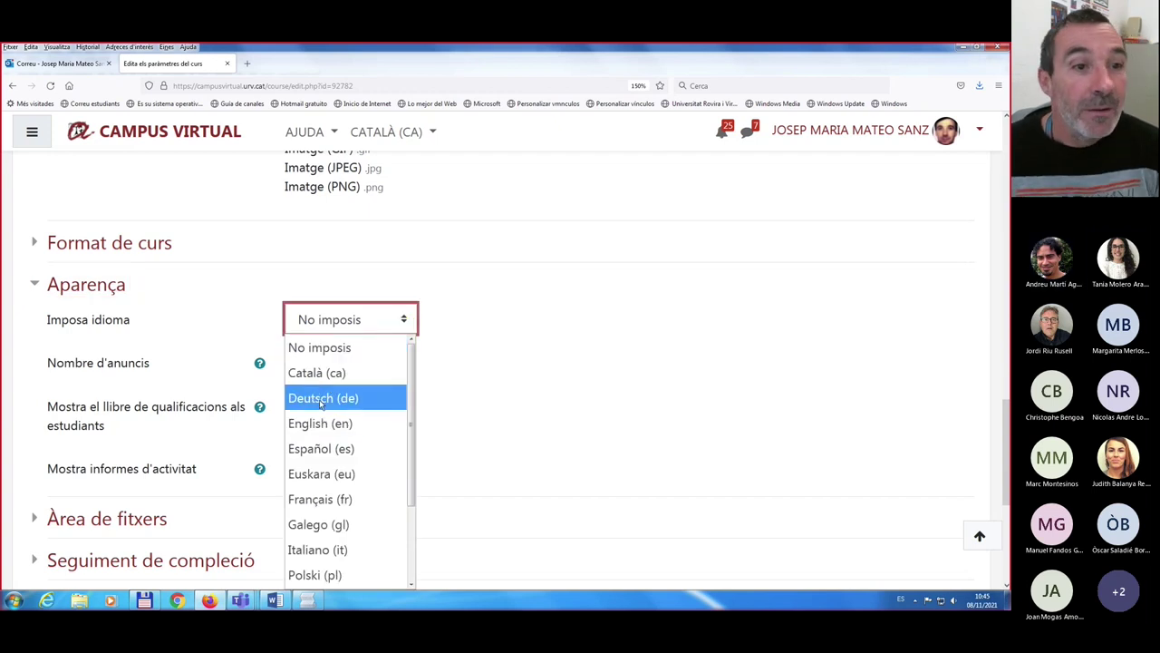
click(561, 333)
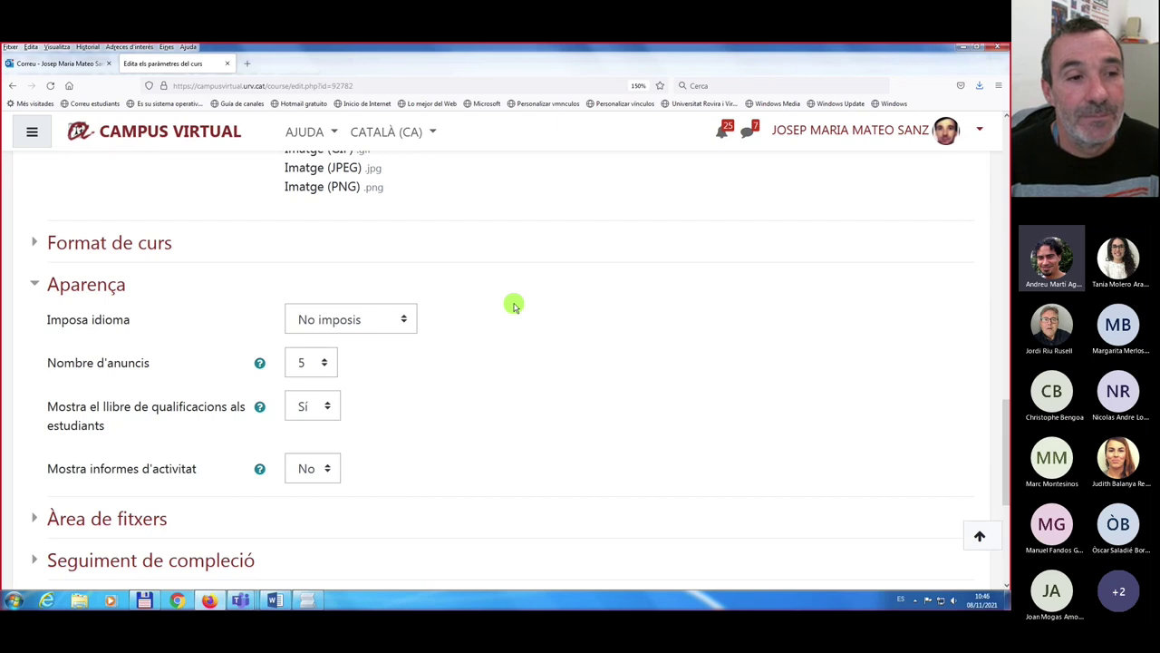
scroll(513, 306, down, 3)
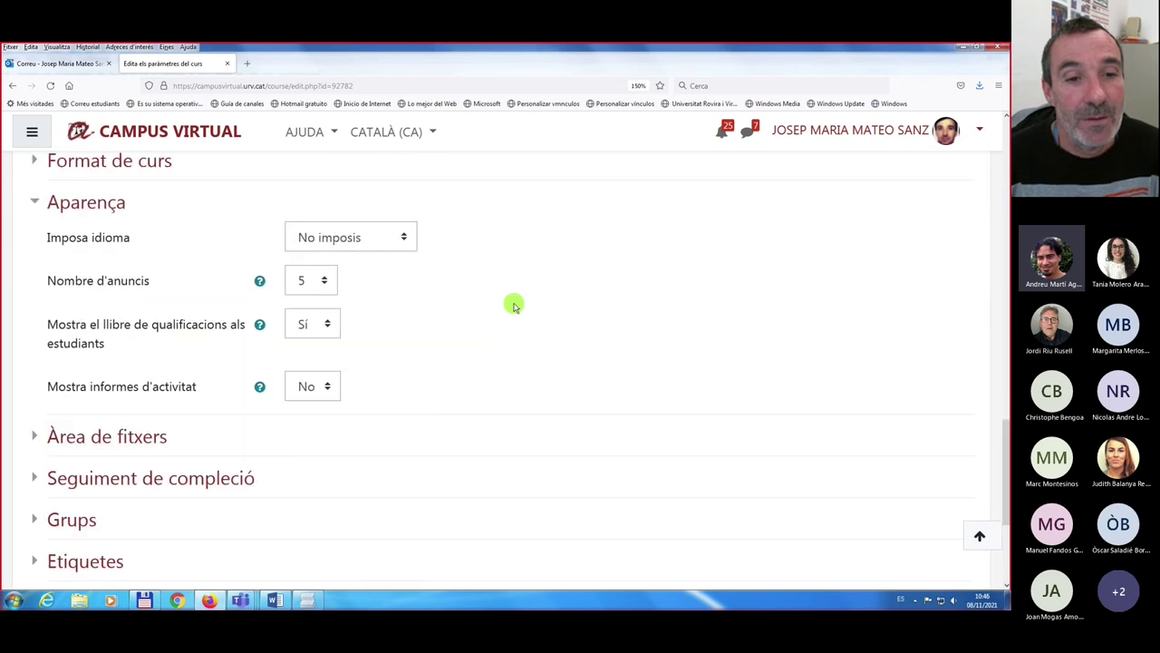
click(496, 444)
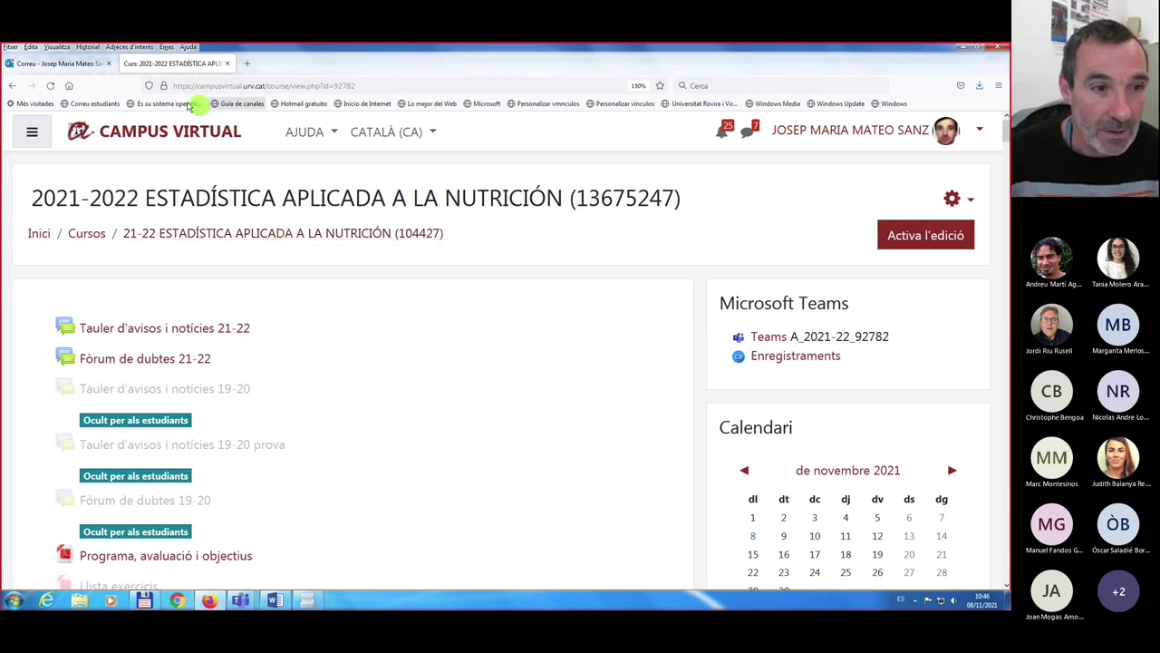
- Switch to the Word document Tipus de preguntes amb dades and read the notes on simple calculated and calculated questions
click(275, 600)
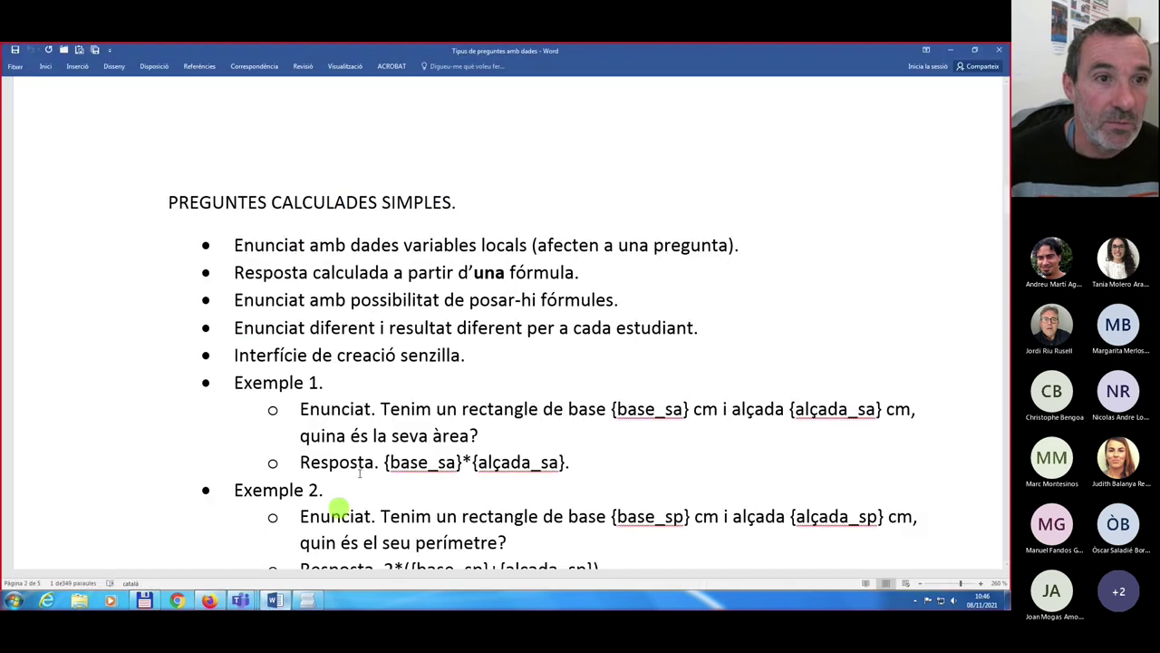
scroll(352, 389, down, 1)
scroll(352, 390, down, 1)
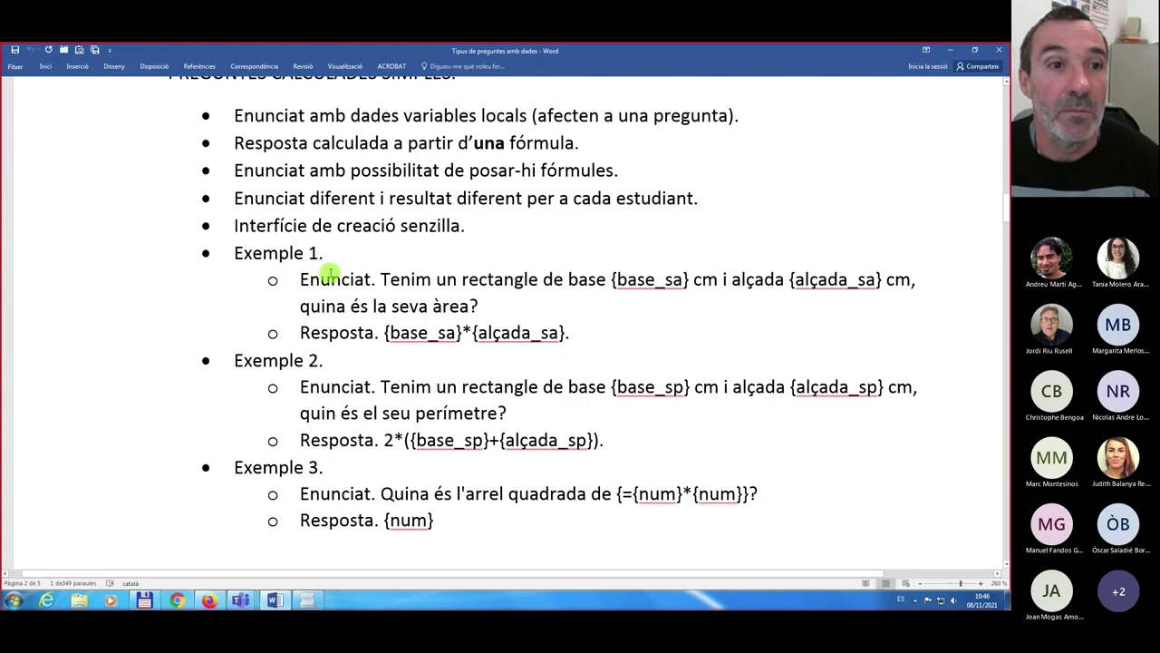
scroll(360, 304, down, 7)
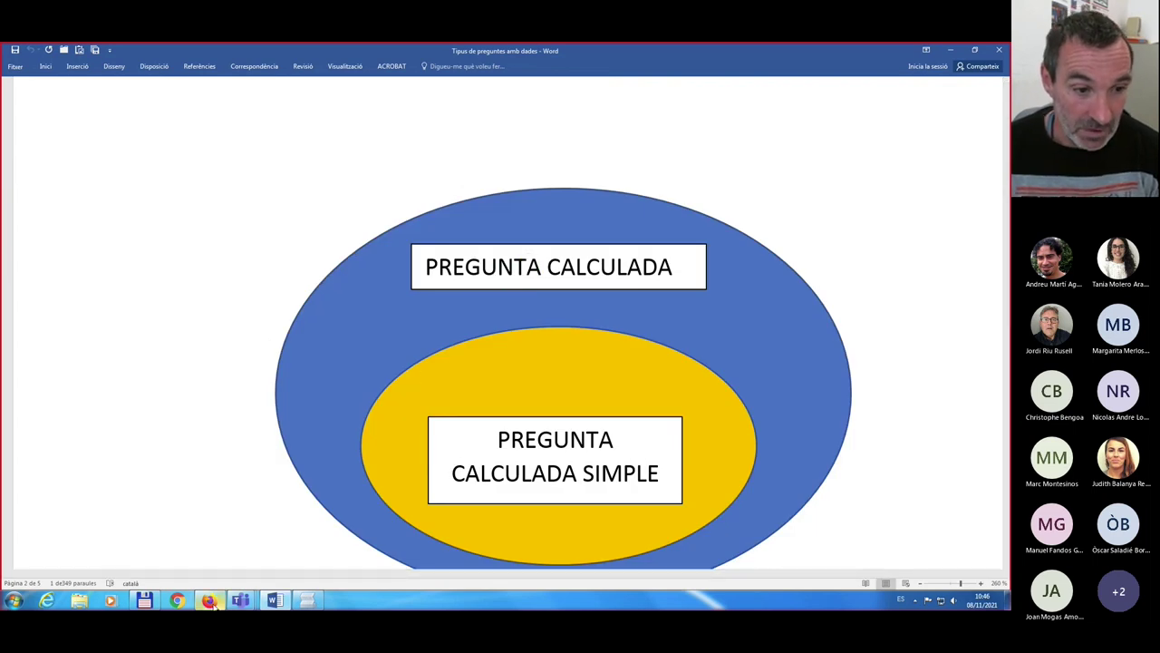
mouse_move(210, 602)
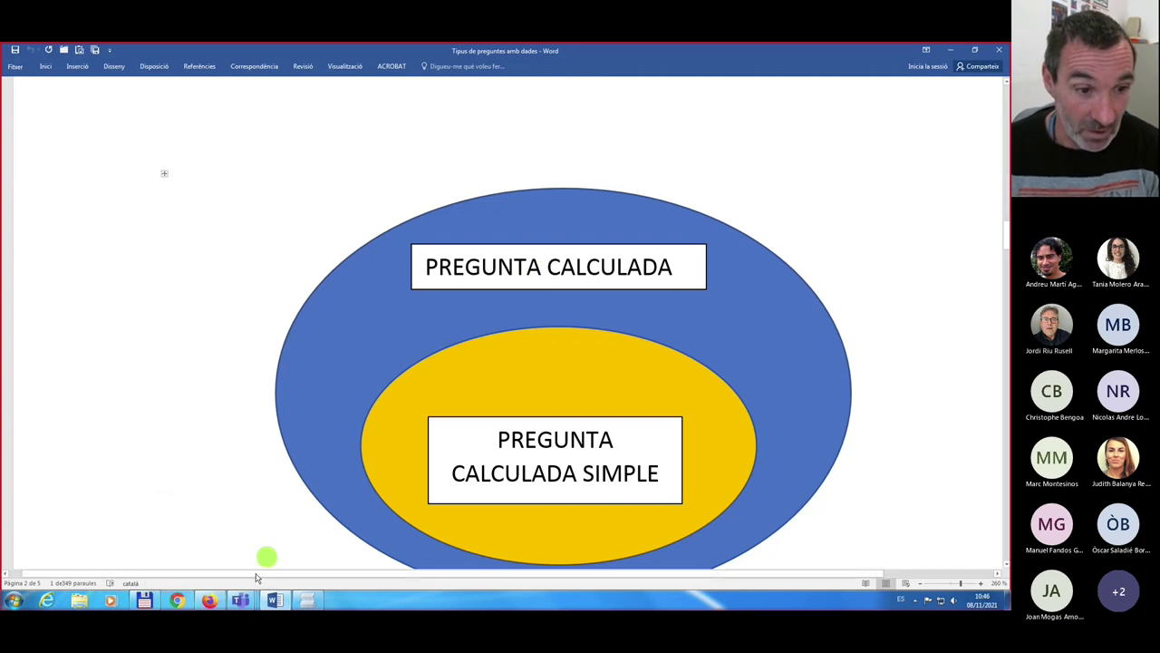
scroll(264, 498, down, 10)
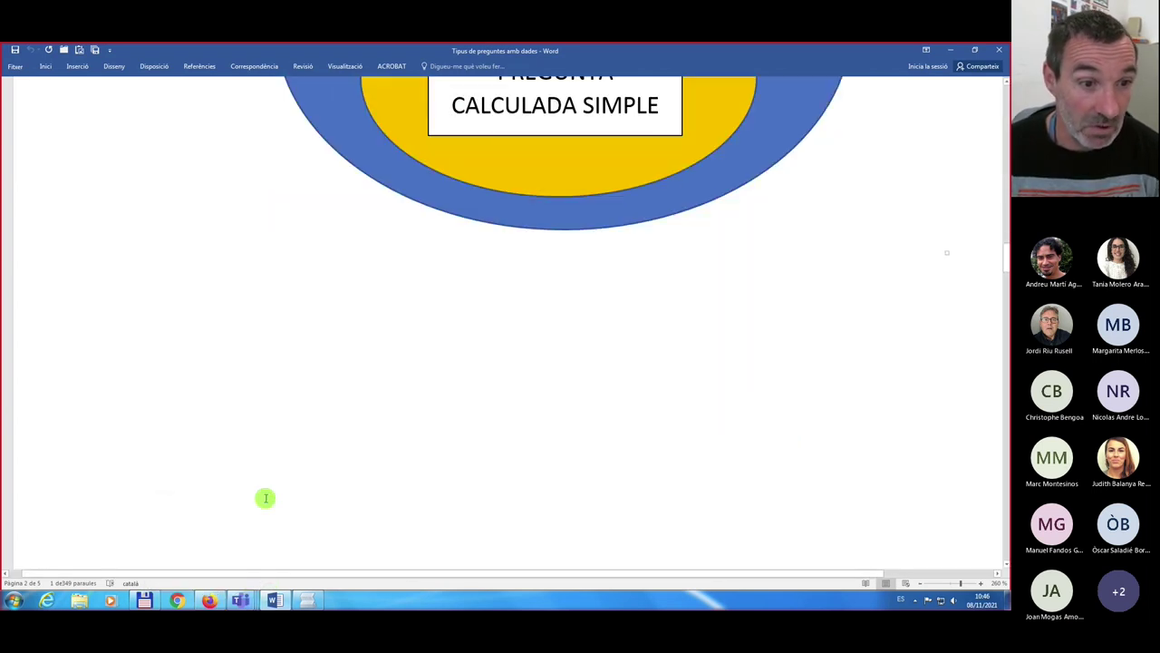
scroll(264, 497, down, 5)
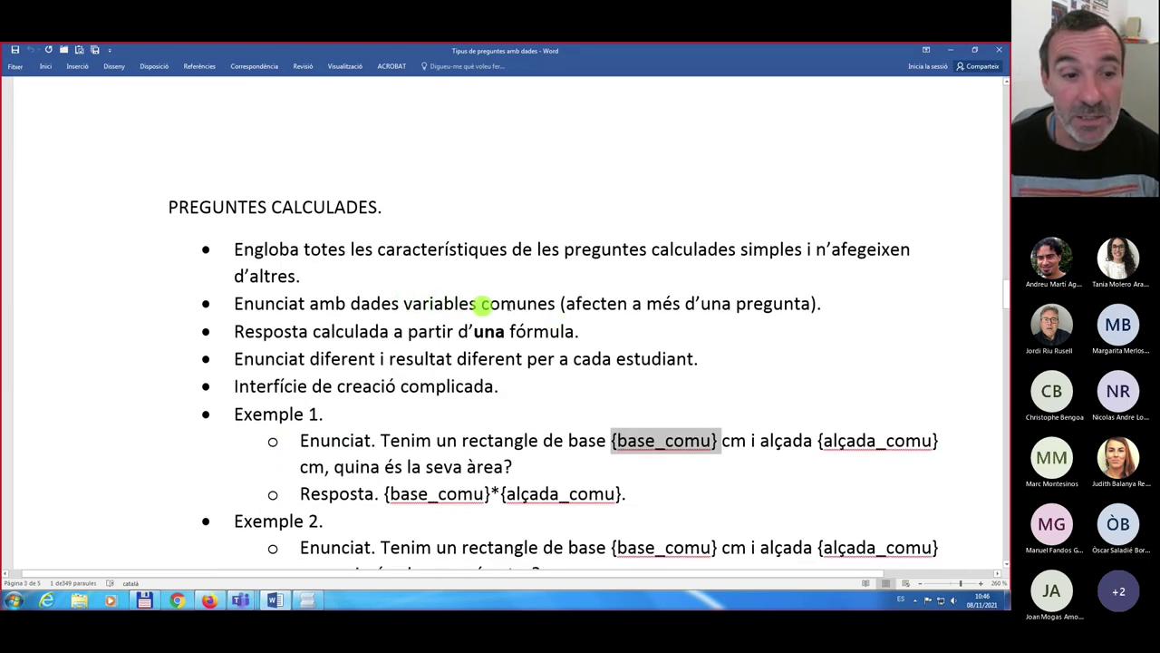
- Switch back to Moodle in Firefox and open the course's question bank from the full course administration page
click(209, 600)
click(954, 198)
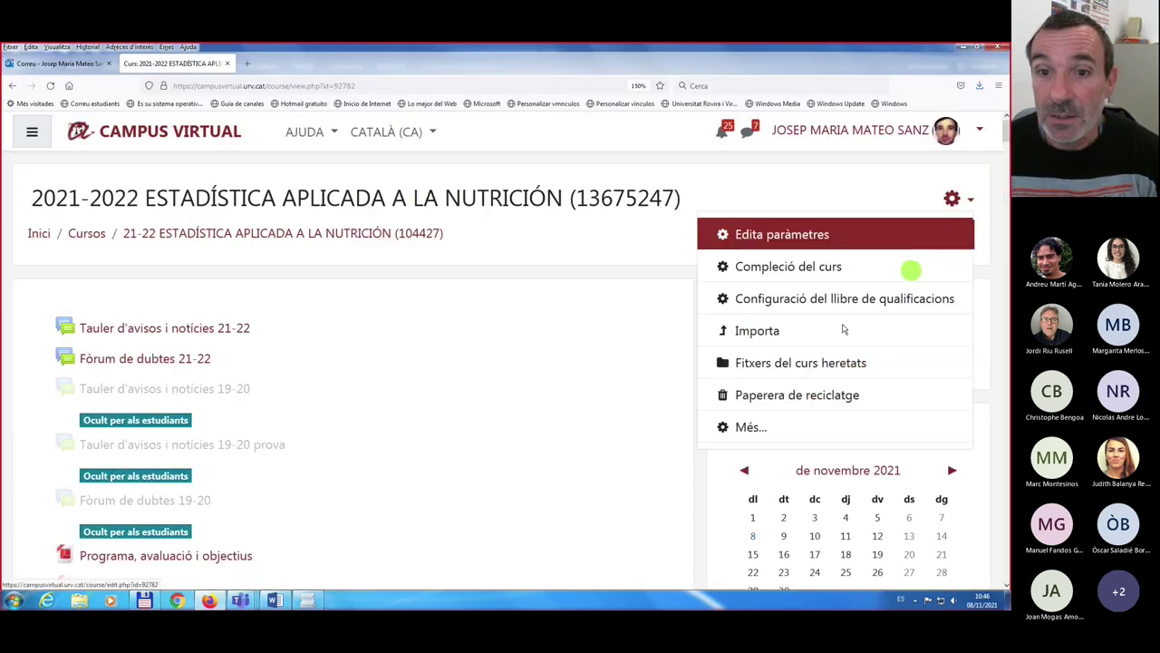
click(748, 428)
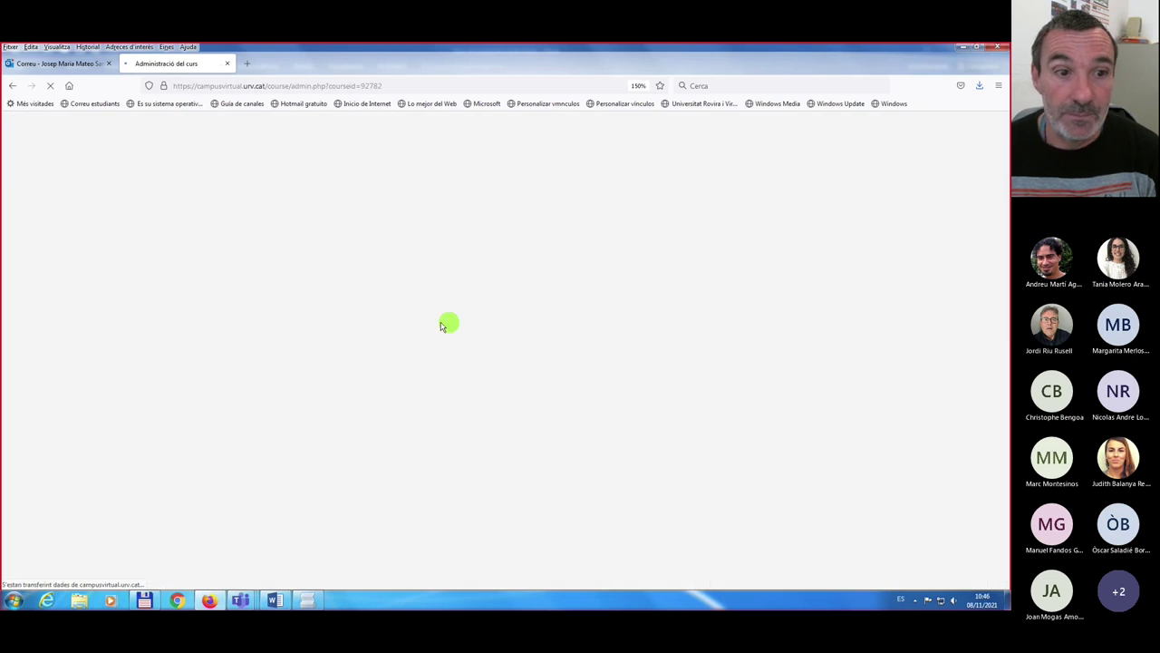
scroll(441, 325, down, 3)
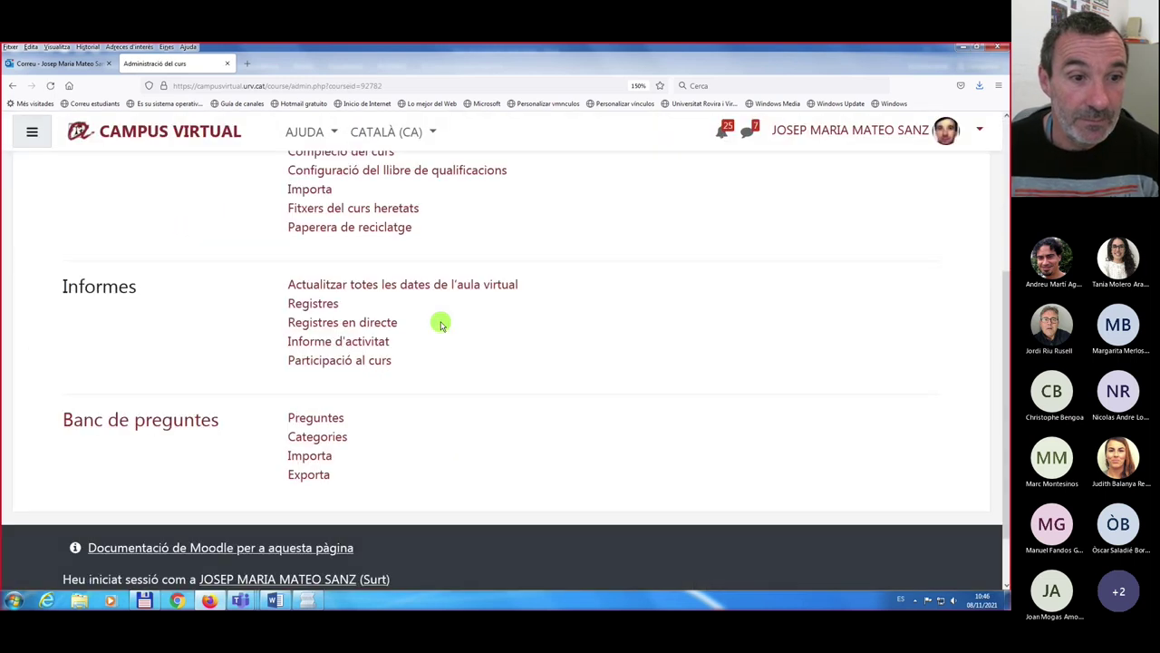
click(312, 418)
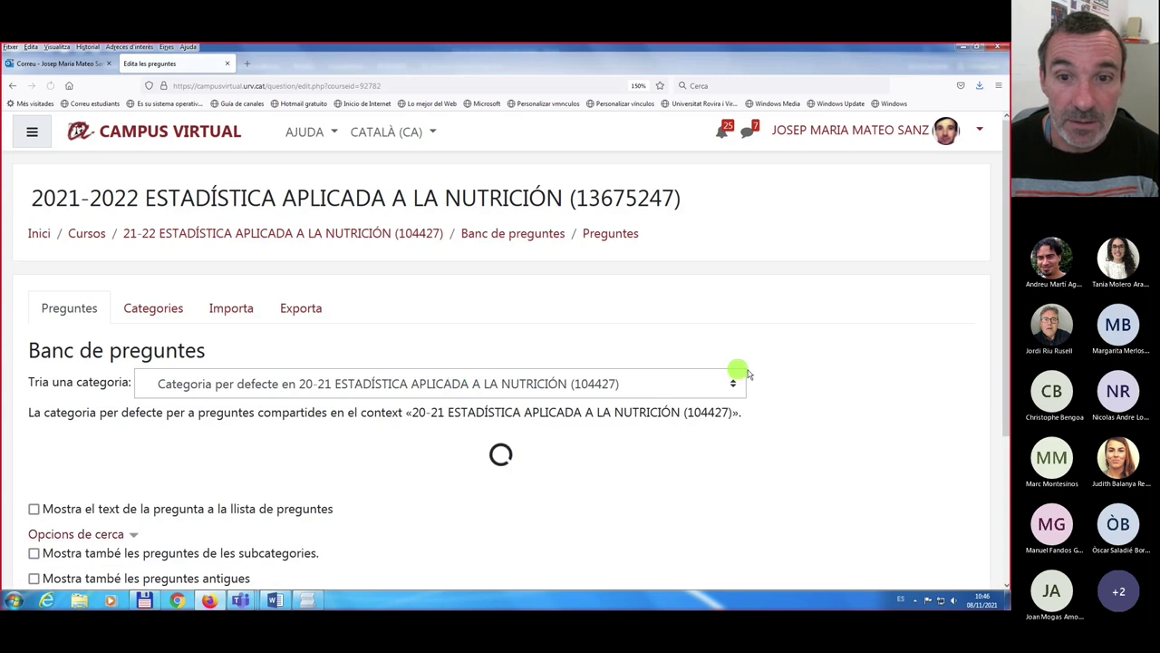
- Select the category Crea Preguntes Webinari in the question bank and start adding a new Calculada question to it
click(734, 383)
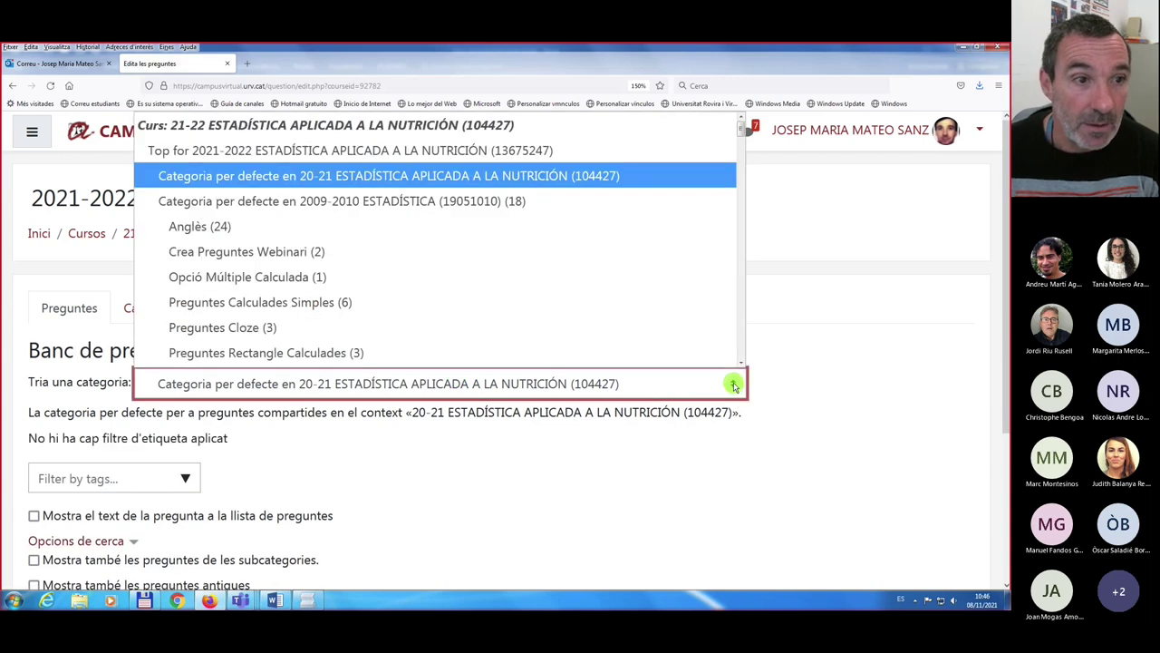
click(255, 251)
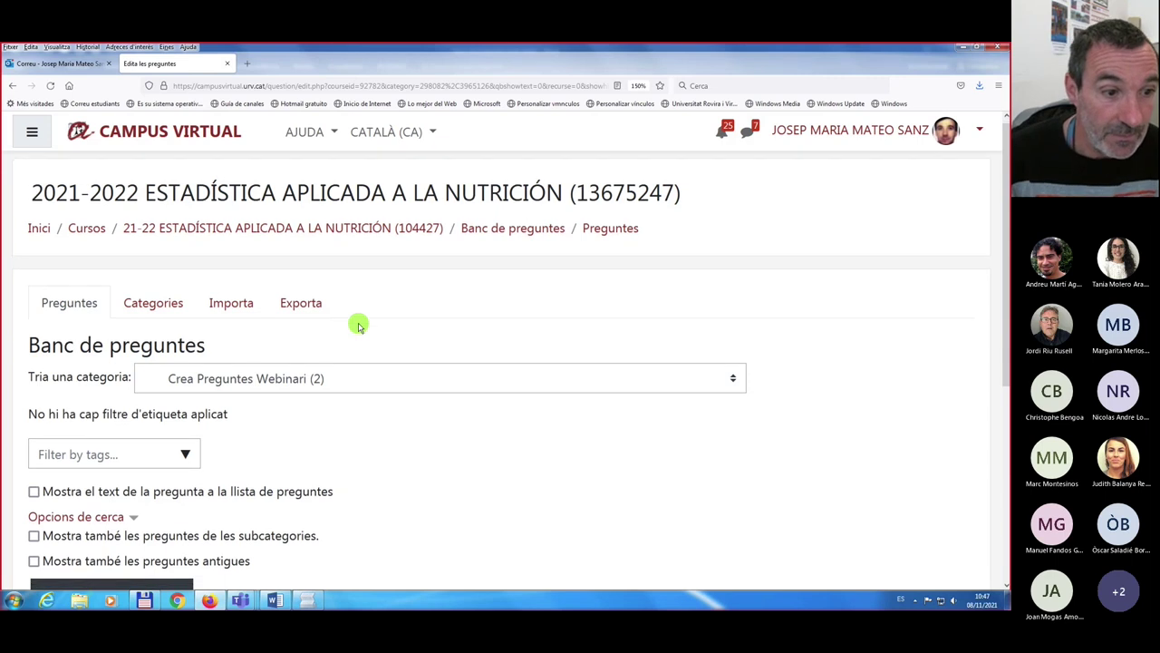
scroll(358, 326, down, 3)
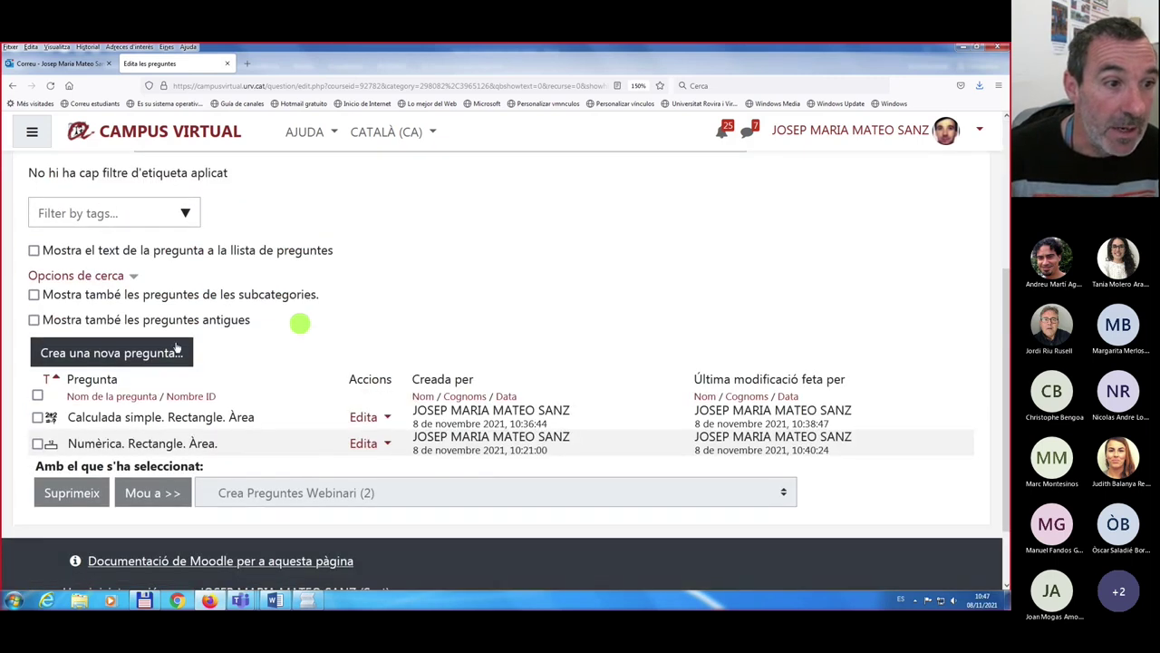
click(88, 354)
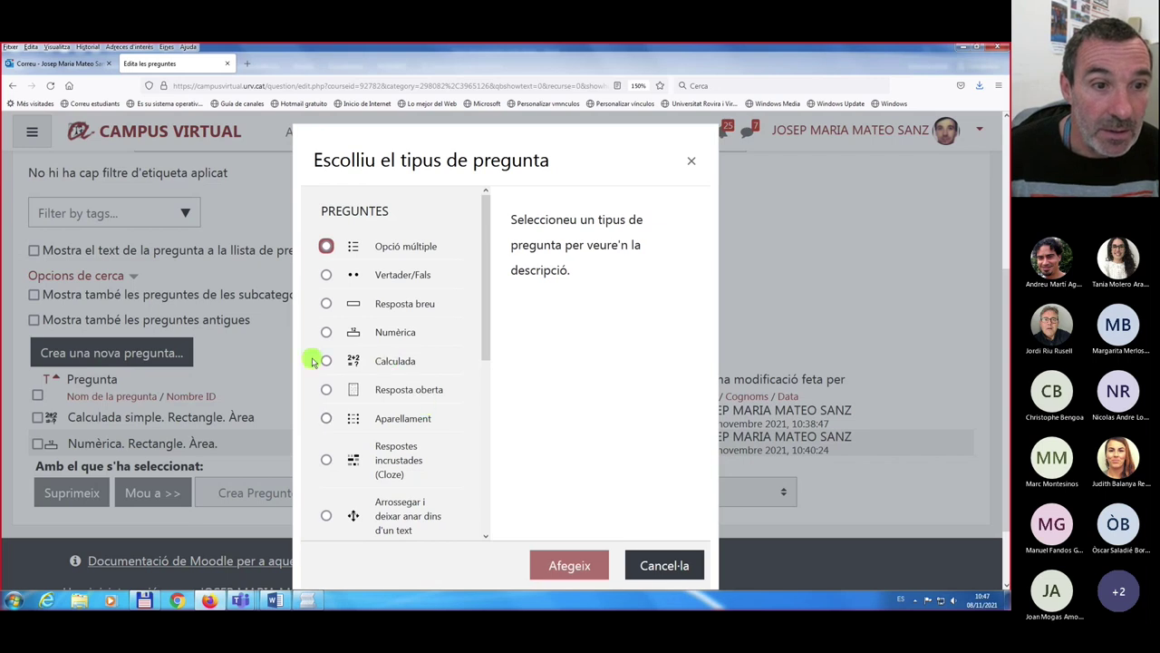
click(326, 362)
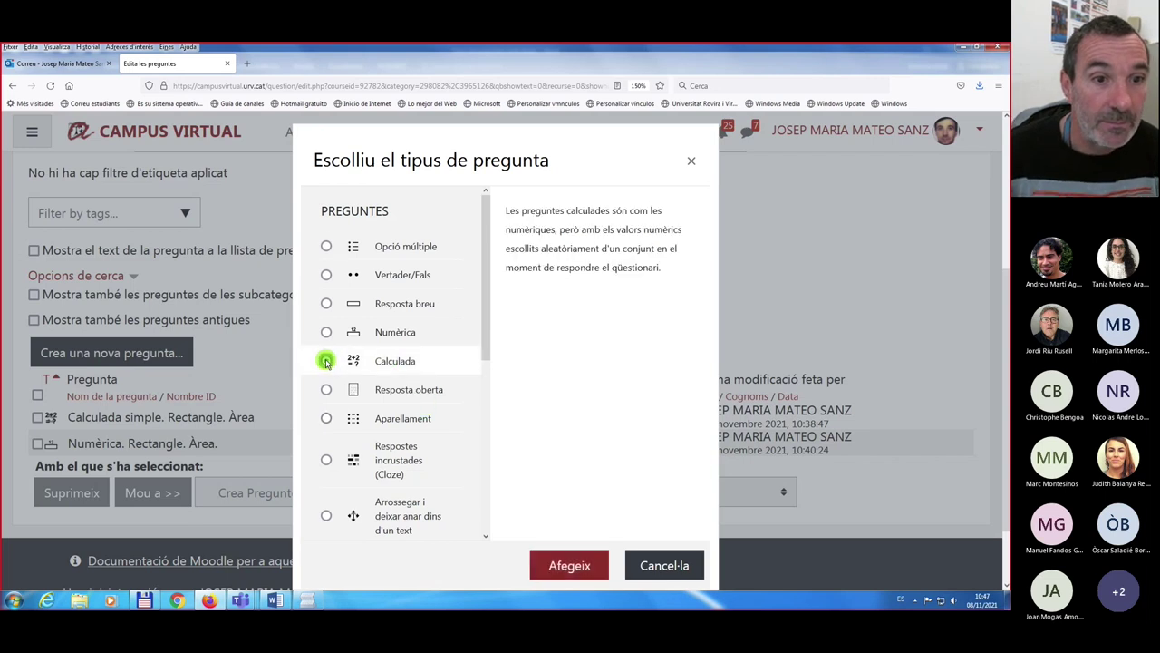
click(573, 567)
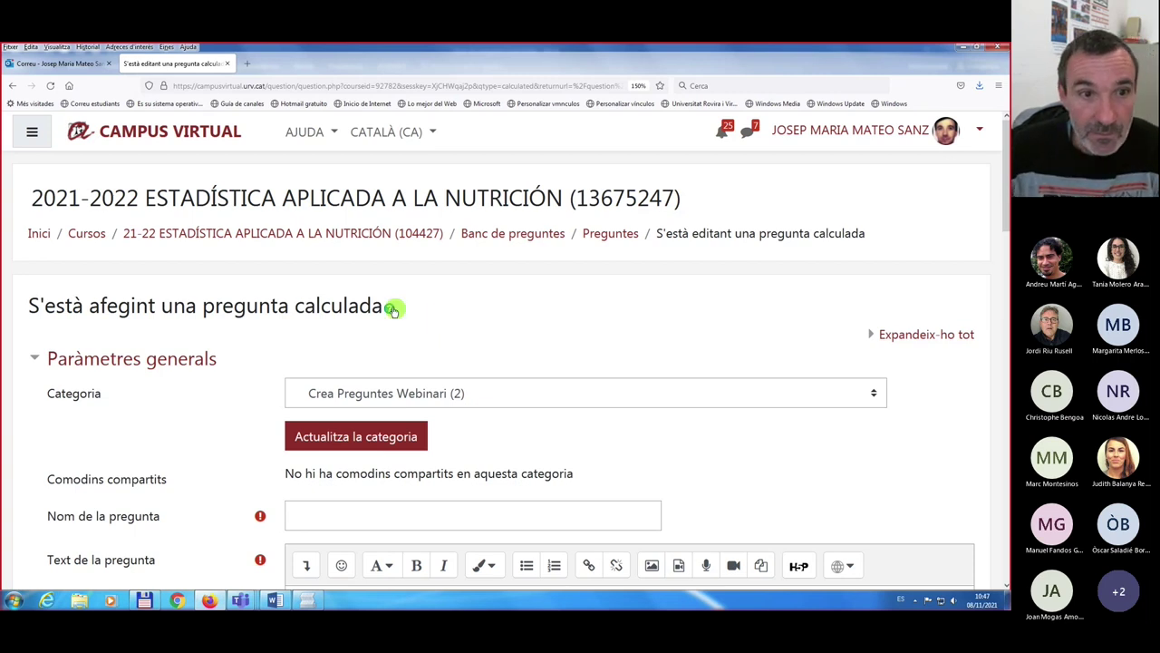
- Open the help for calculated questions and read the MoodleDocs page on wildcards, datasets and the correct answer formula syntax
click(389, 309)
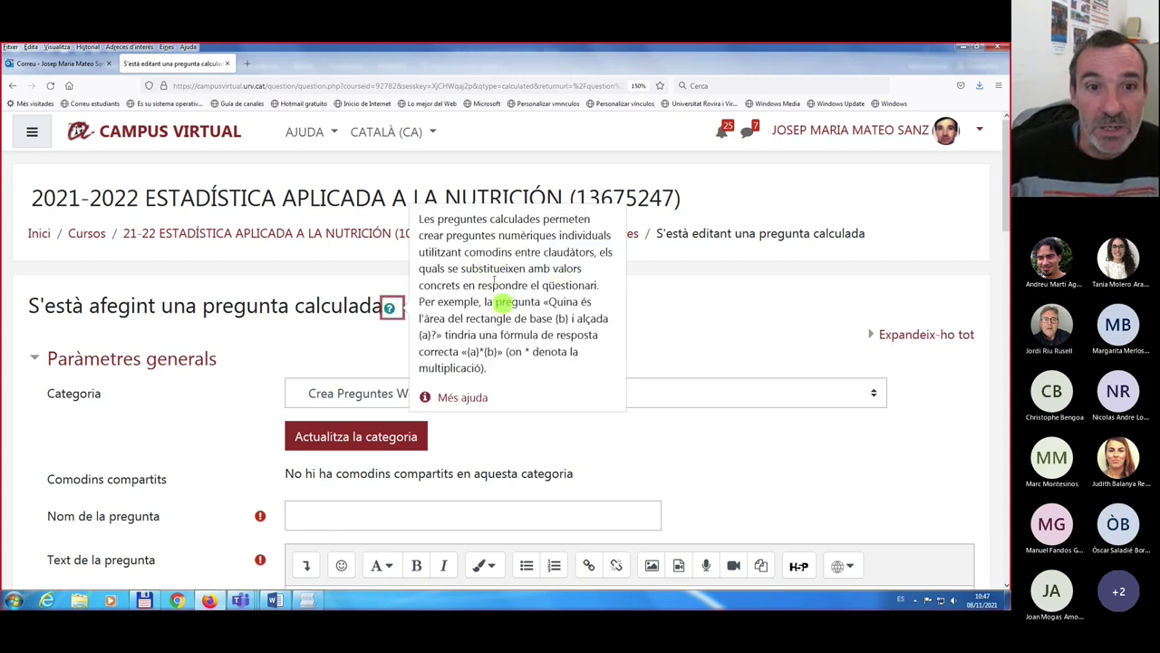
click(453, 398)
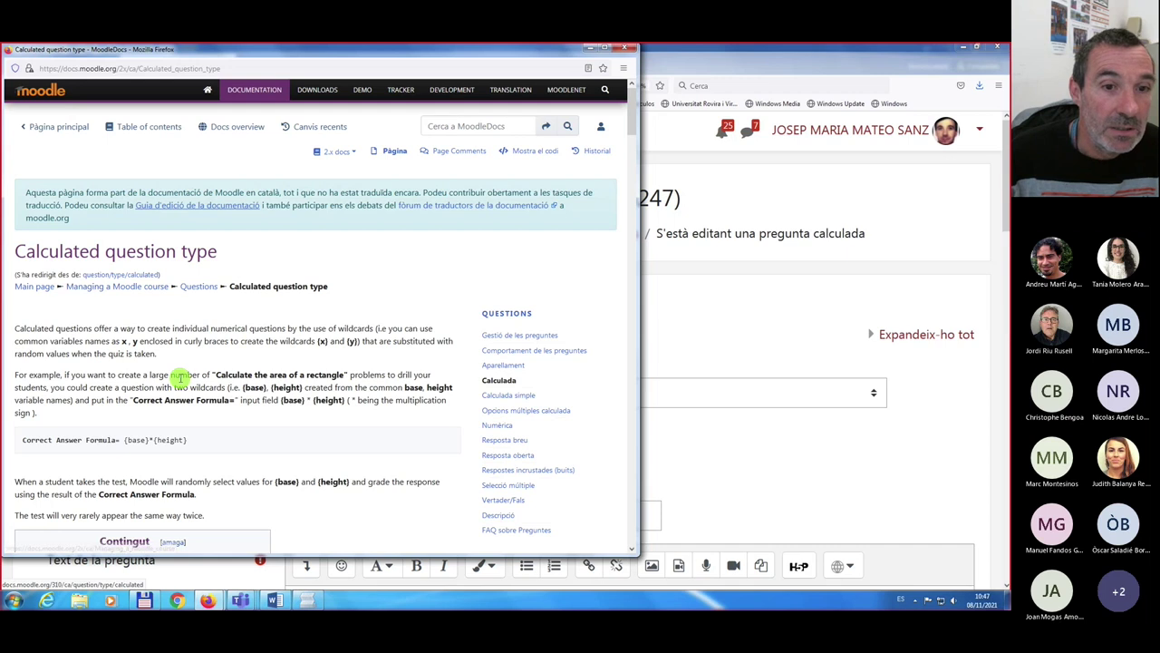
scroll(177, 381, down, 3)
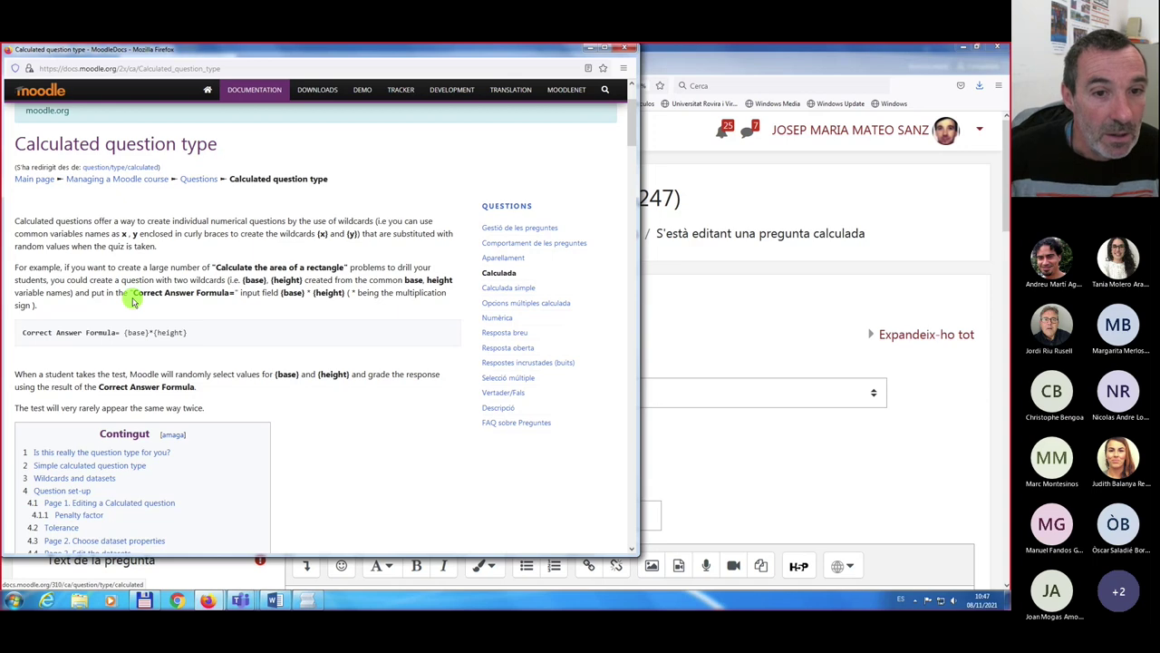
scroll(131, 301, down, 15)
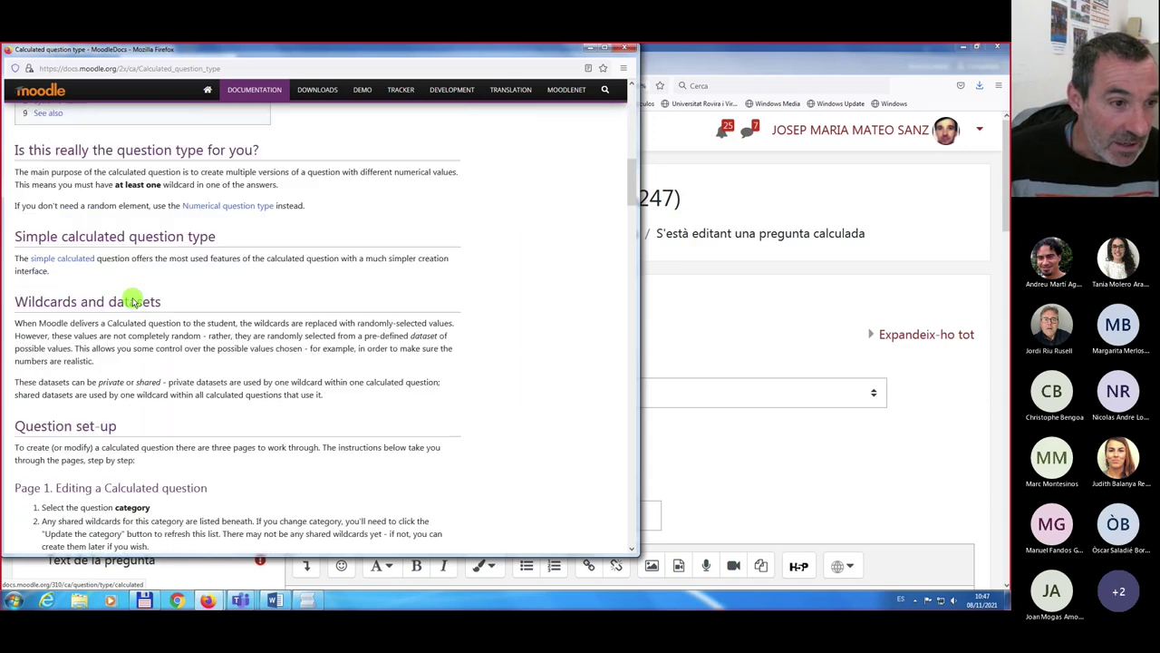
scroll(131, 297, down, 10)
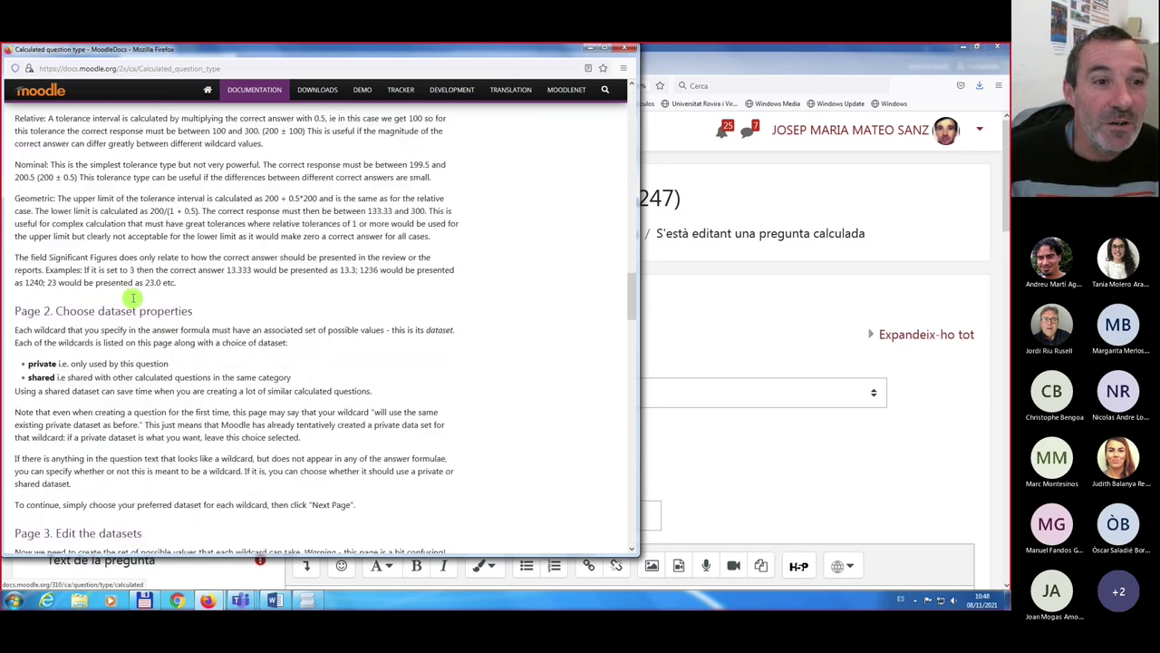
scroll(131, 298, down, 10)
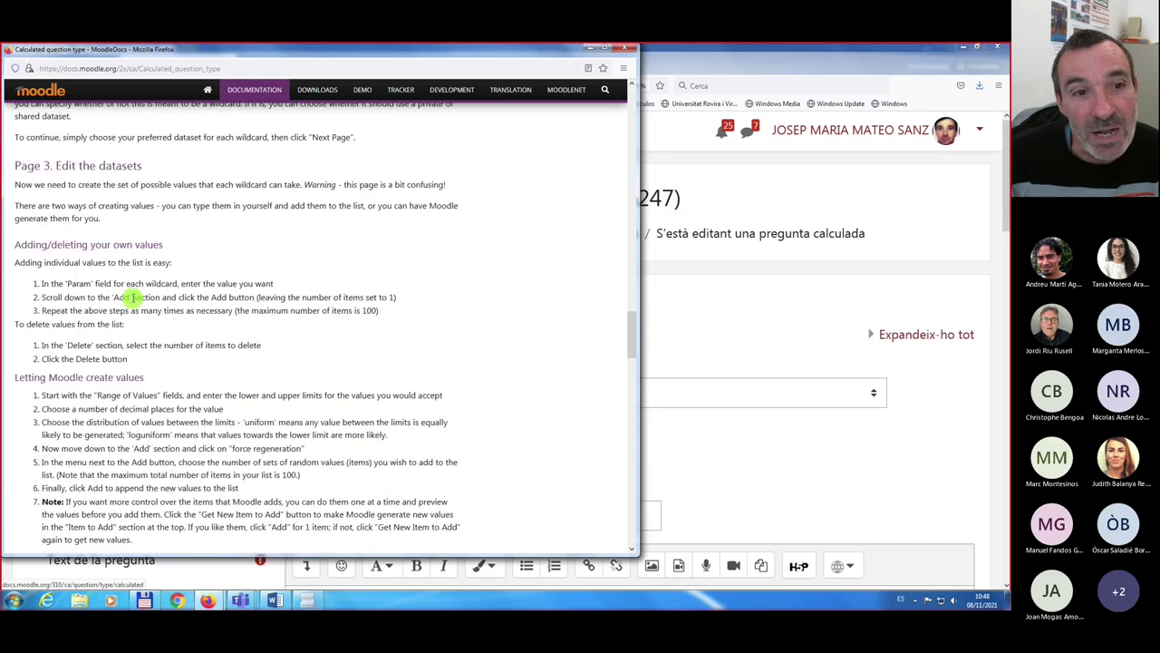
scroll(132, 297, down, 4)
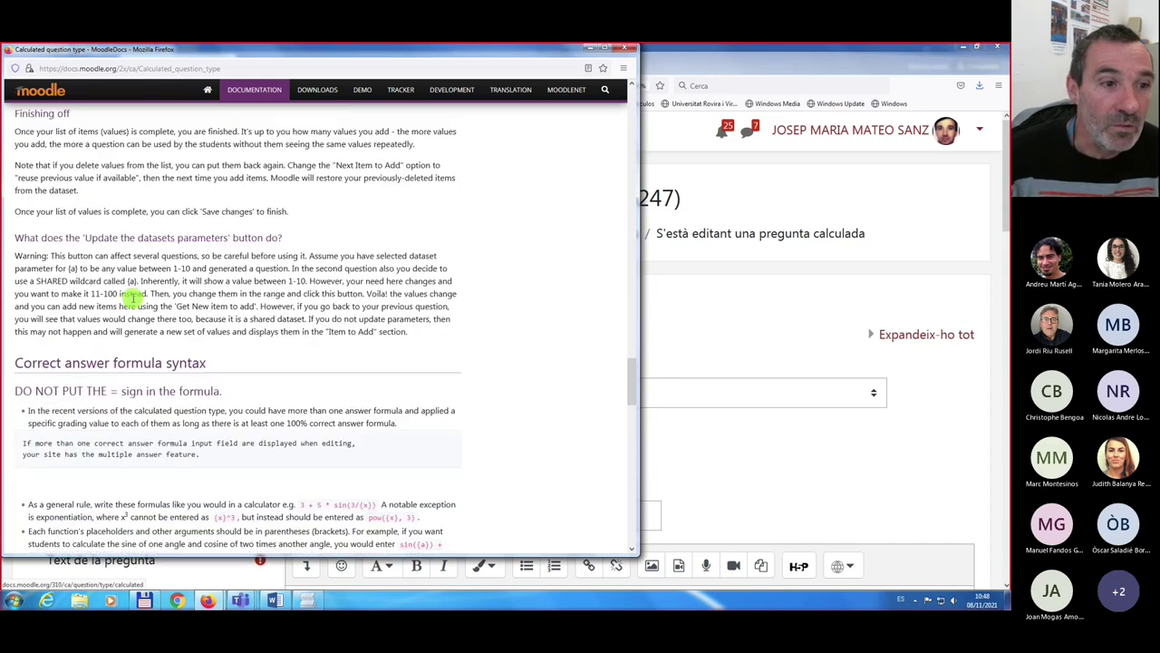
scroll(131, 298, down, 2)
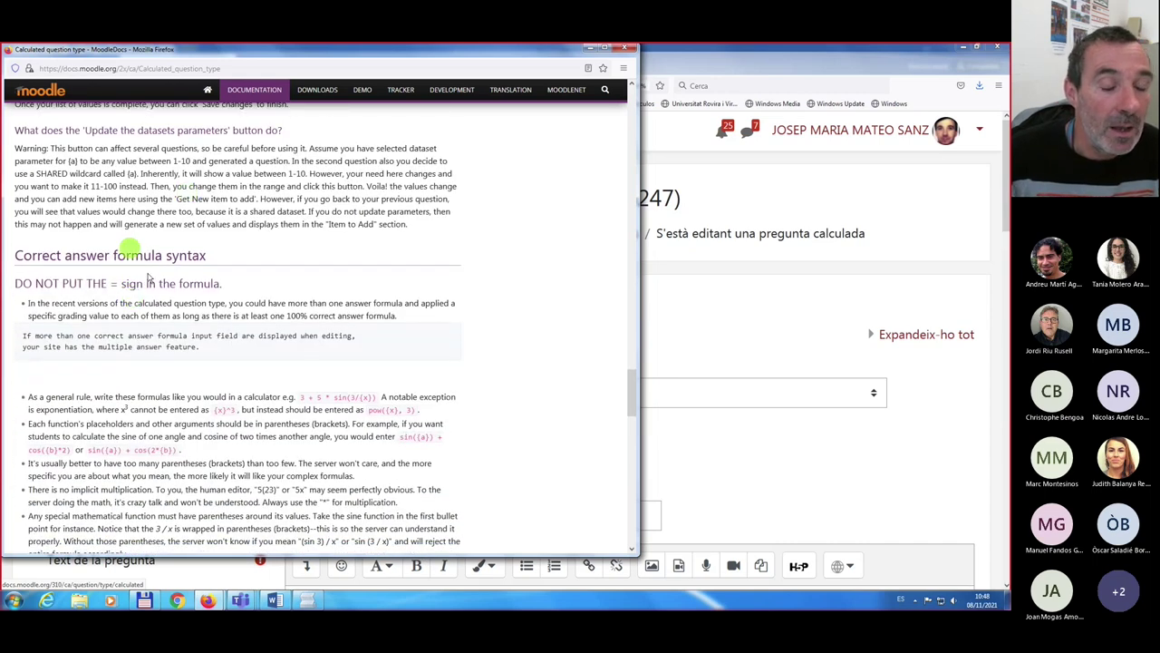
scroll(161, 254, down, 2)
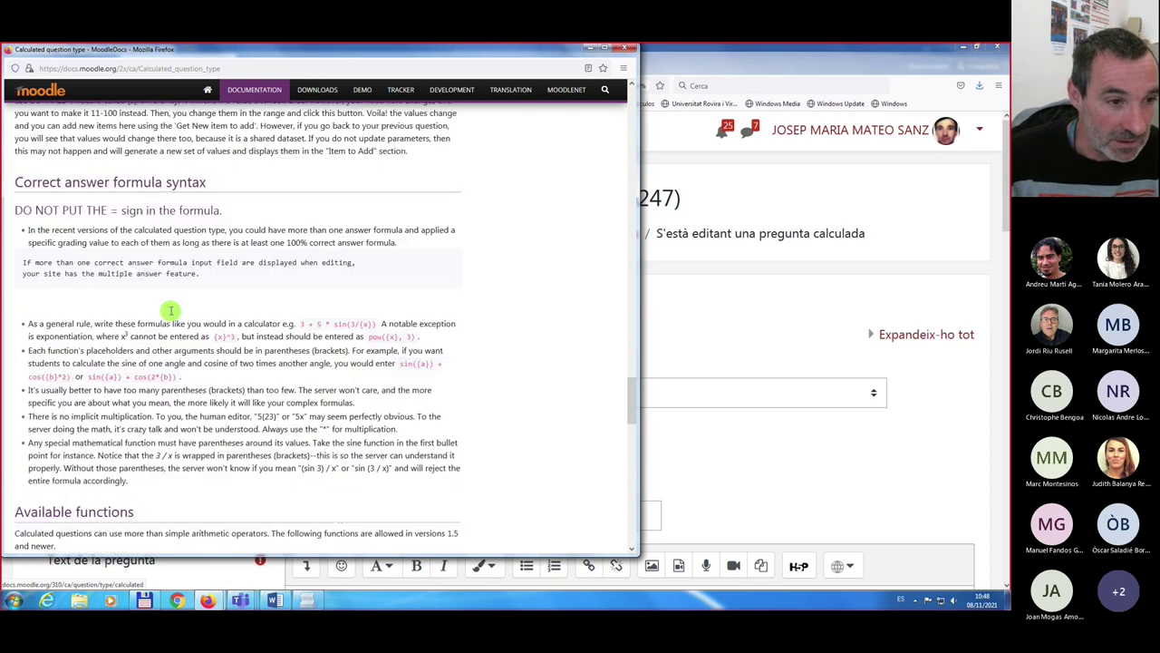
scroll(169, 310, down, 3)
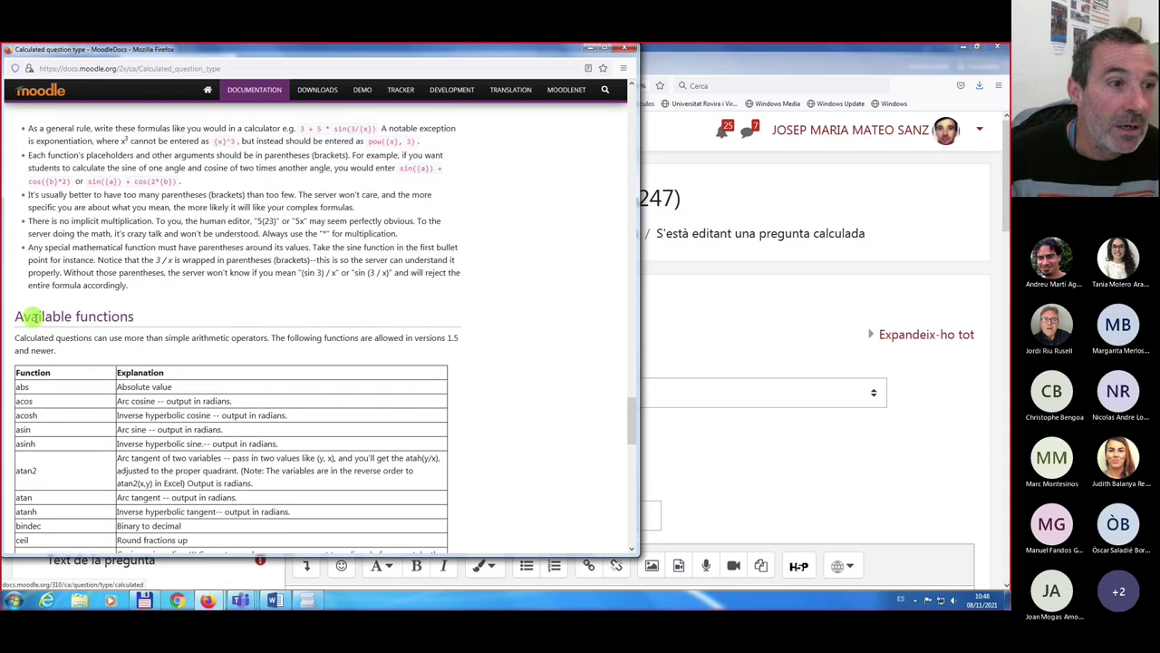
- Maximize the documentation window, examine the table of available functions for answer formulas, and close the window
click(604, 48)
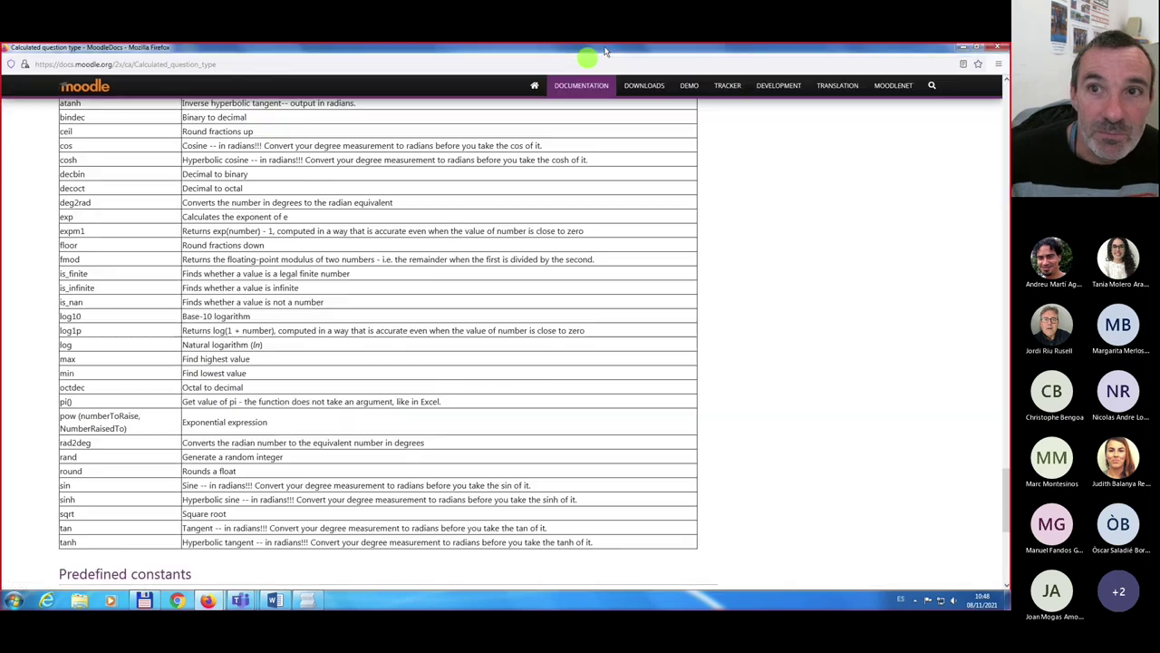
scroll(104, 357, up, 4)
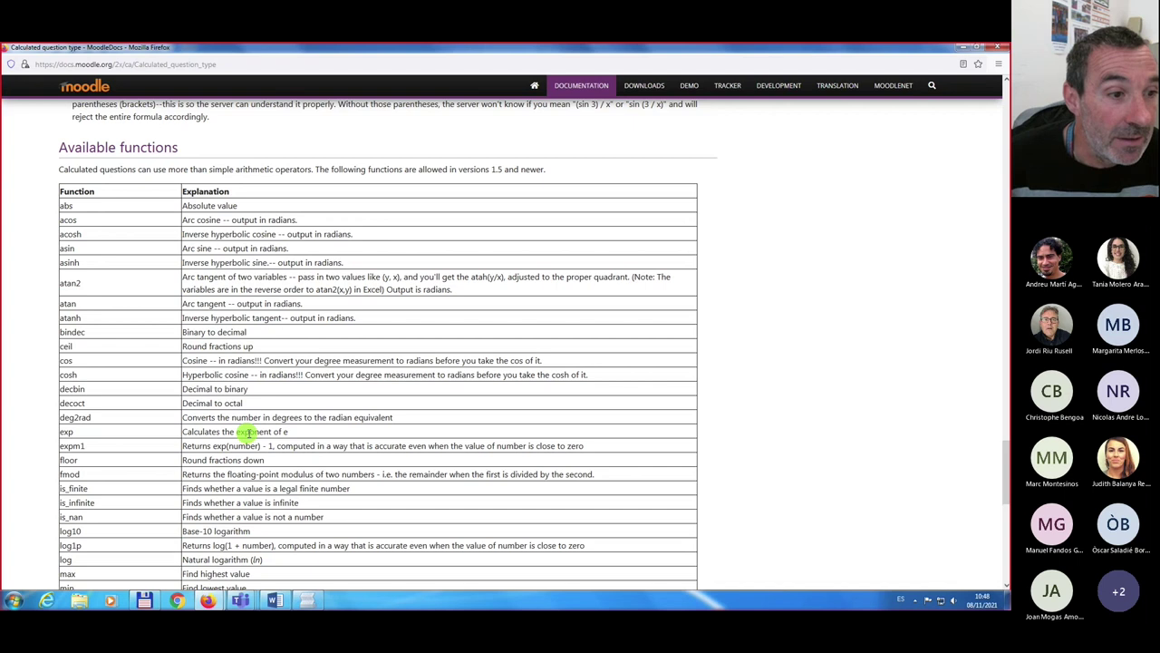
scroll(98, 436, down, 1)
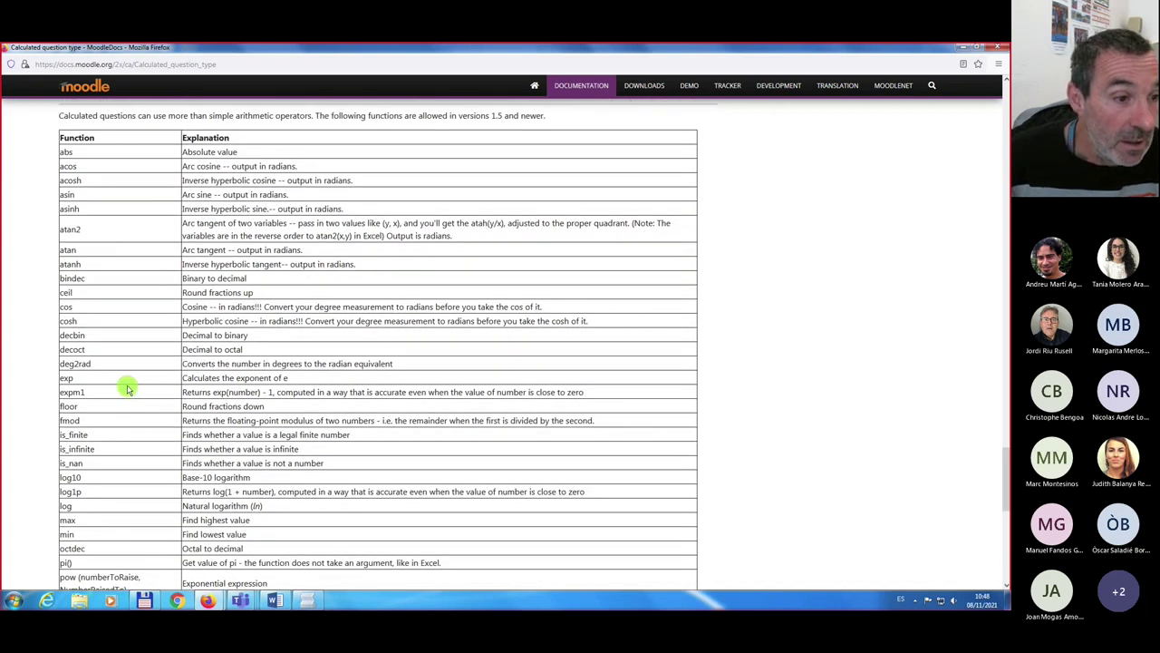
scroll(128, 389, down, 1)
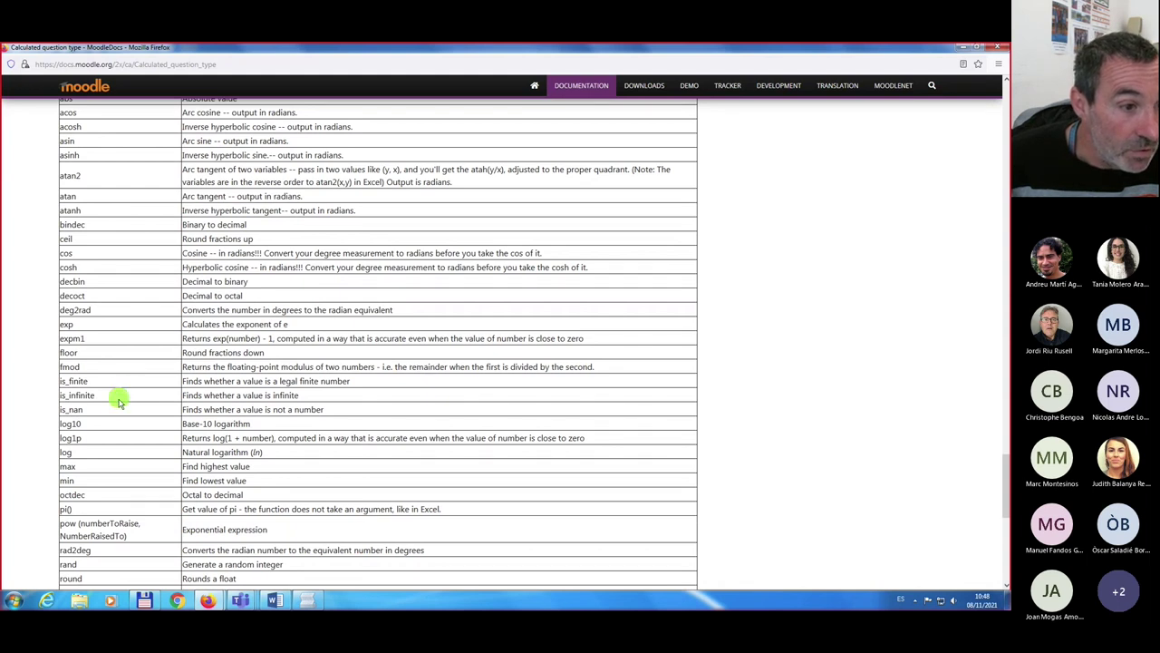
scroll(116, 410, down, 1)
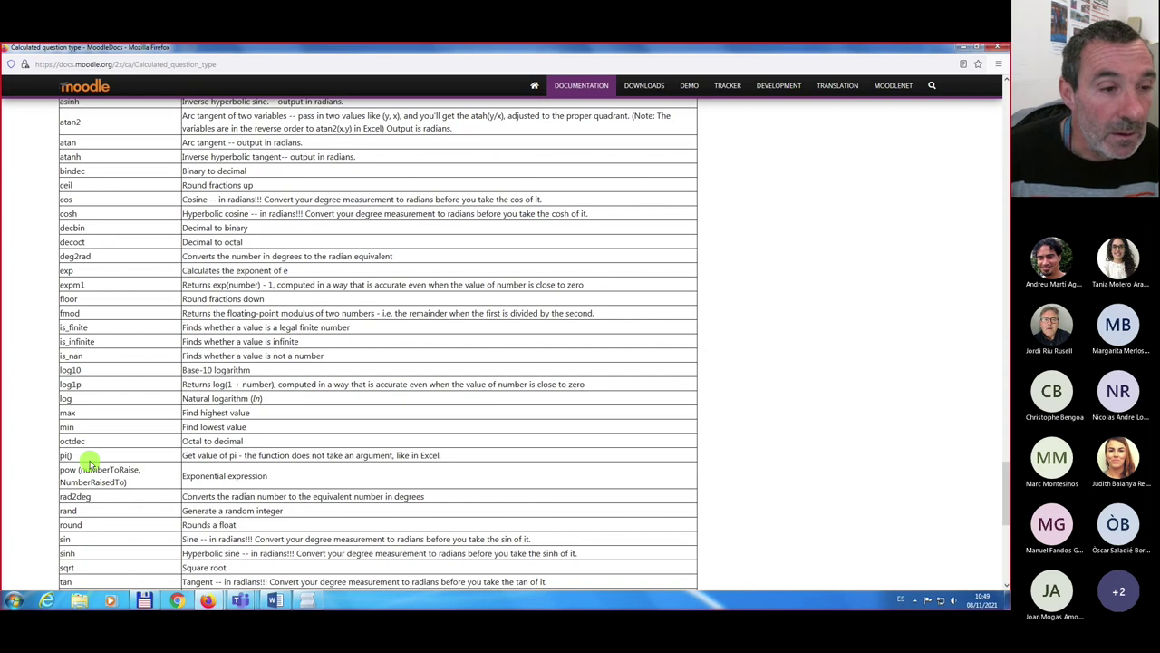
scroll(91, 462, down, 1)
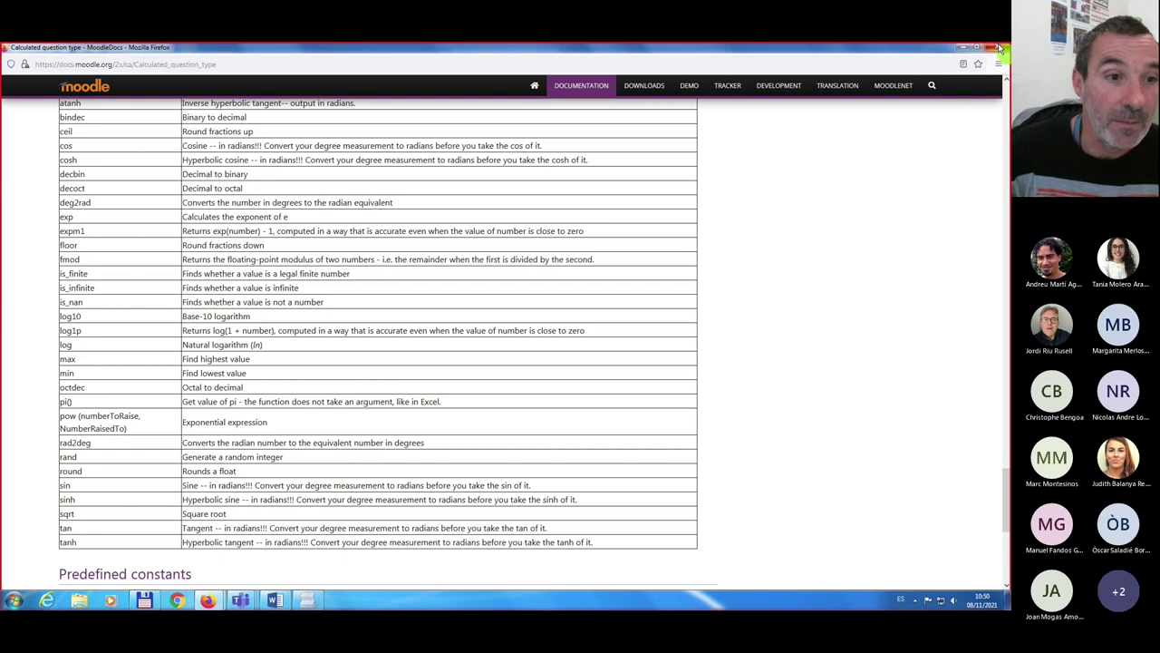
click(998, 48)
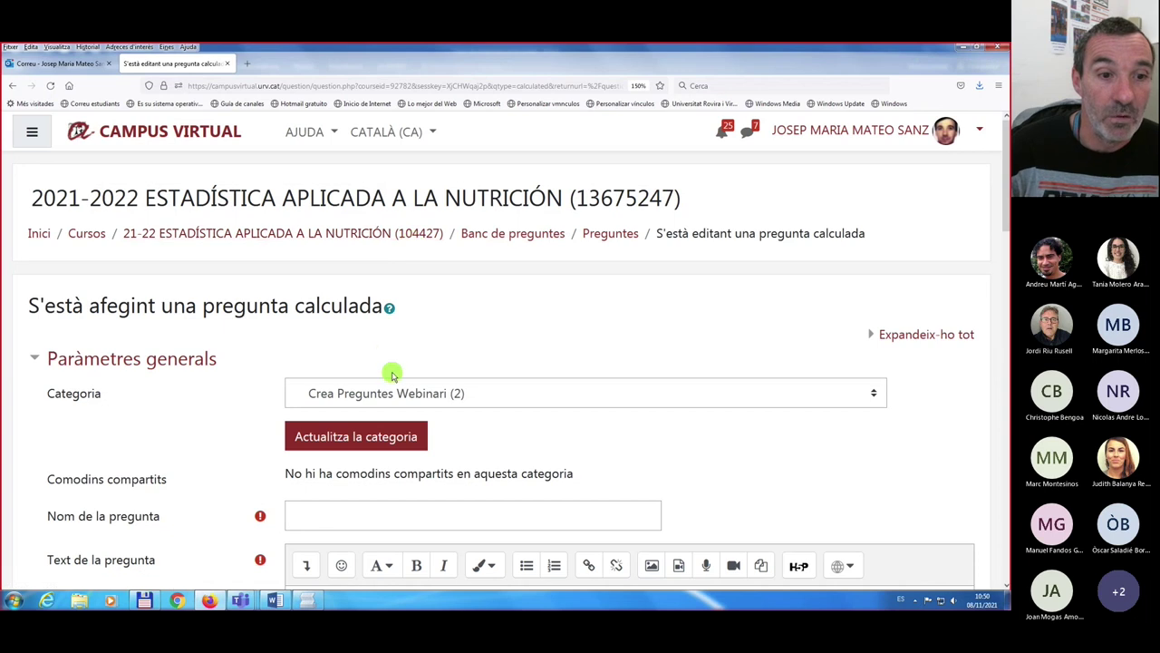
- Switch to the Preguntes_Webinari text file in Lister and copy the rectangle area statement of question 1 under CALCULADA
scroll(392, 373, down, 8)
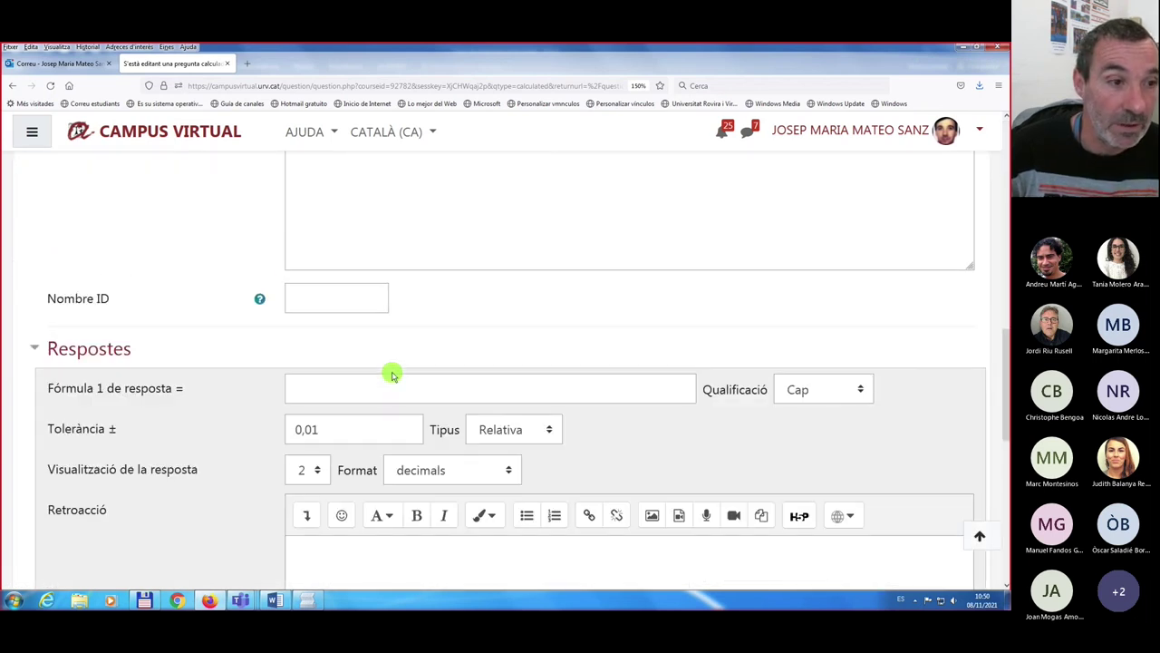
scroll(317, 380, up, 7)
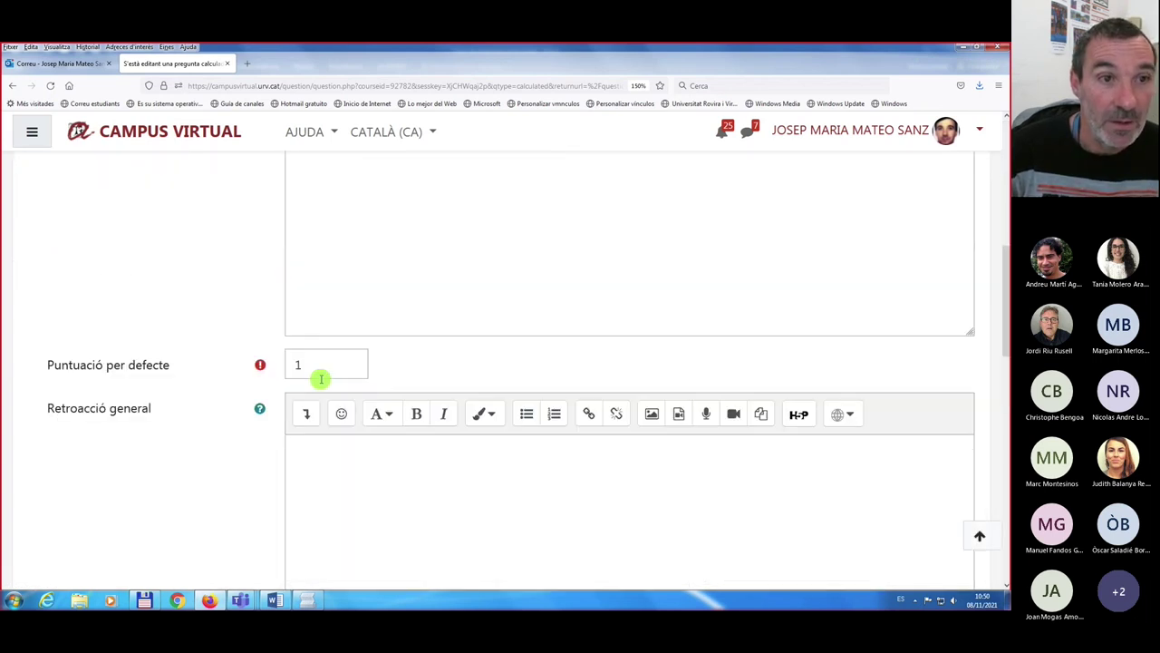
scroll(320, 379, up, 2)
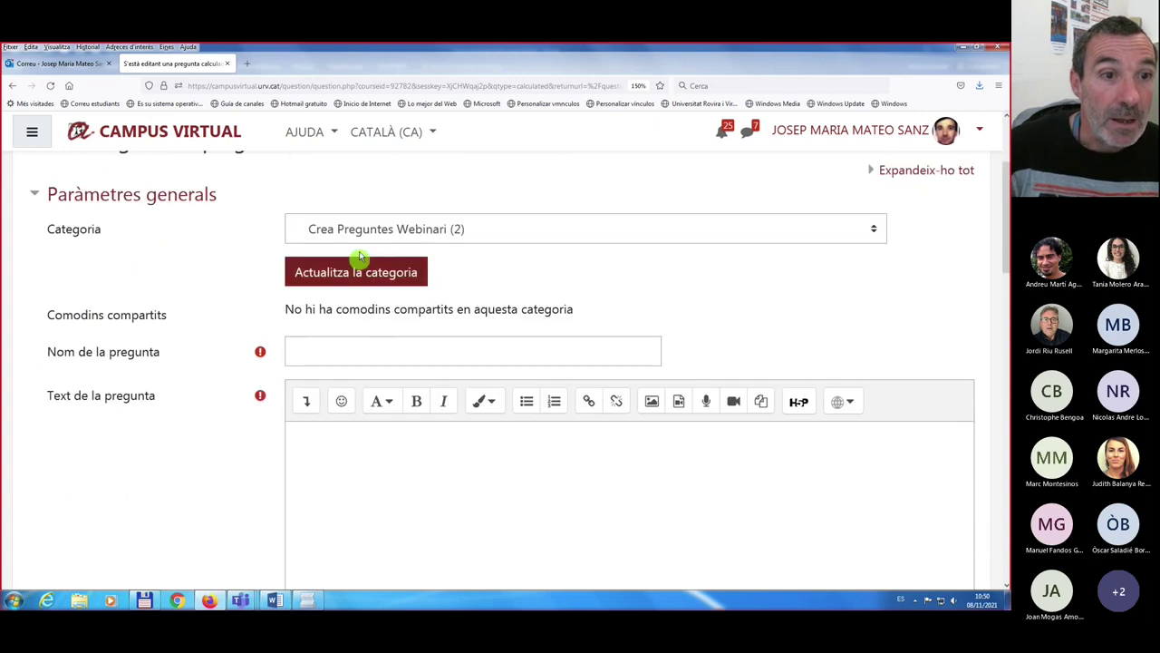
scroll(293, 303, up, 4)
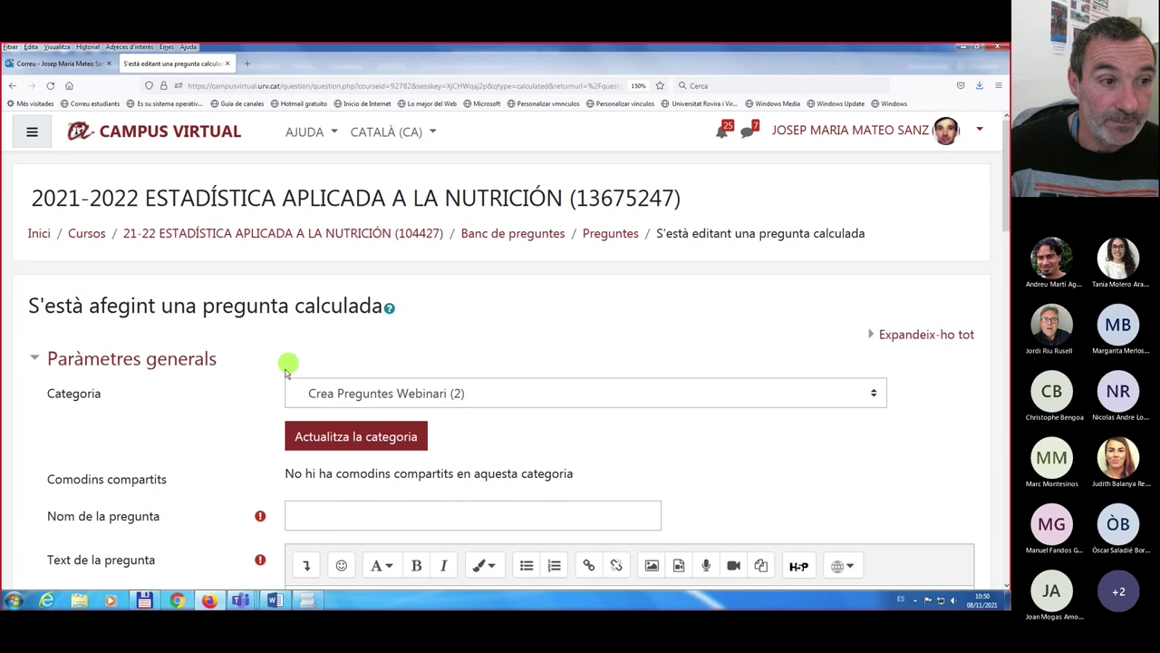
scroll(285, 369, down, 4)
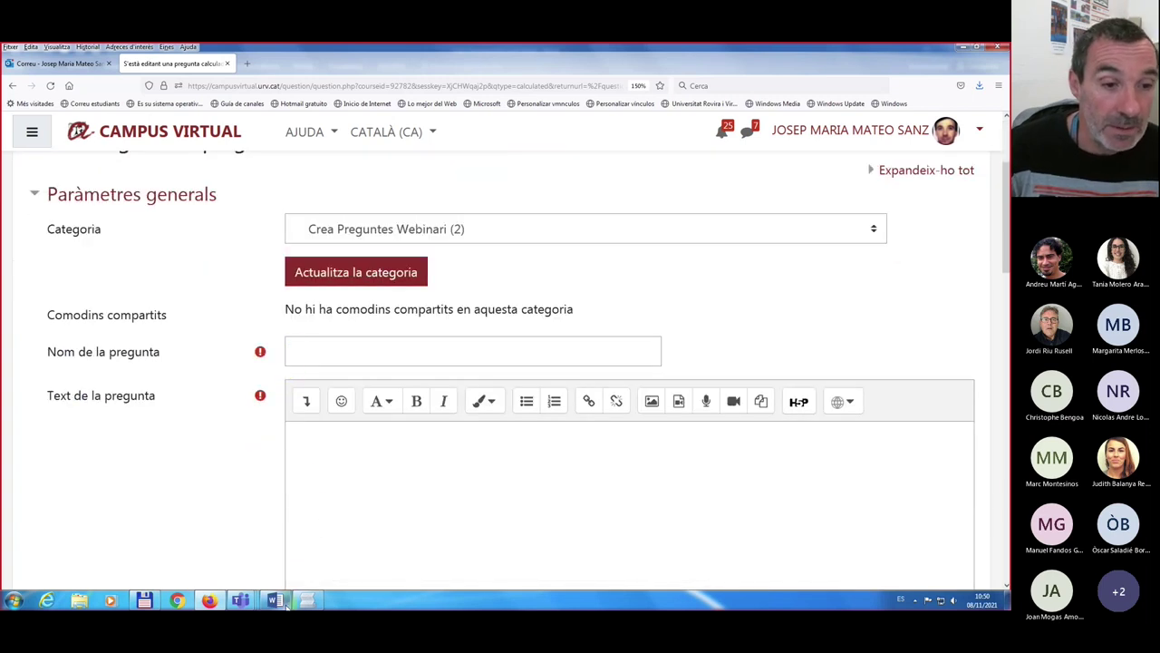
mouse_move(286, 604)
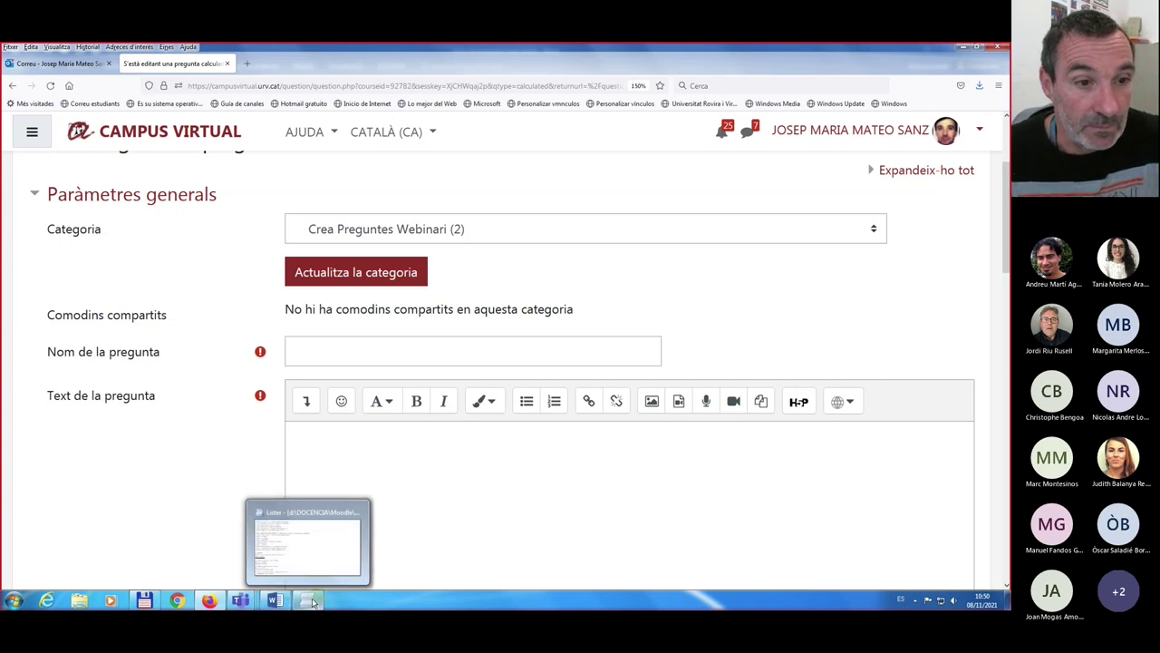
click(311, 601)
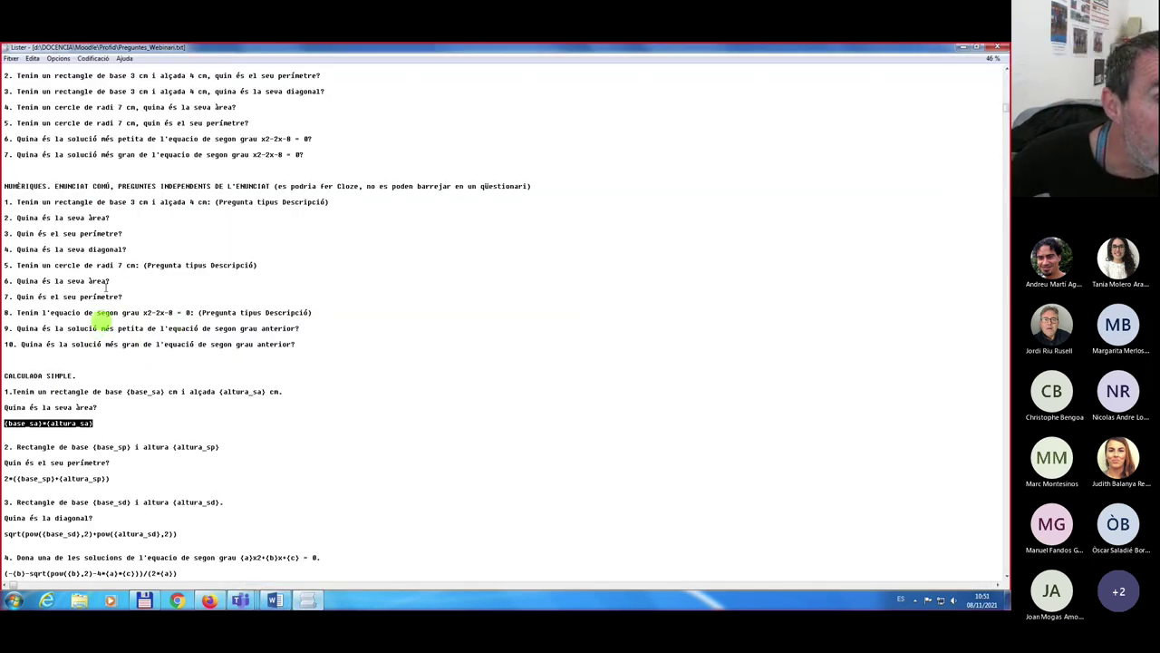
scroll(138, 375, down, 3)
scroll(138, 374, down, 3)
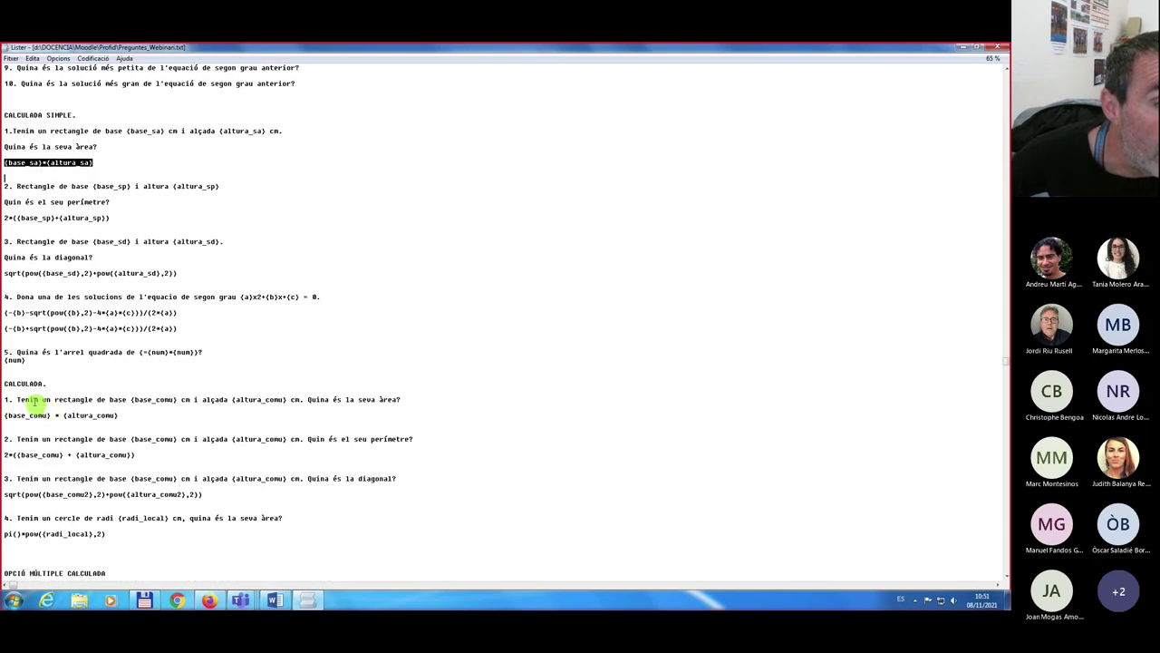
drag(16, 399, 423, 396)
key(ctrl+c)
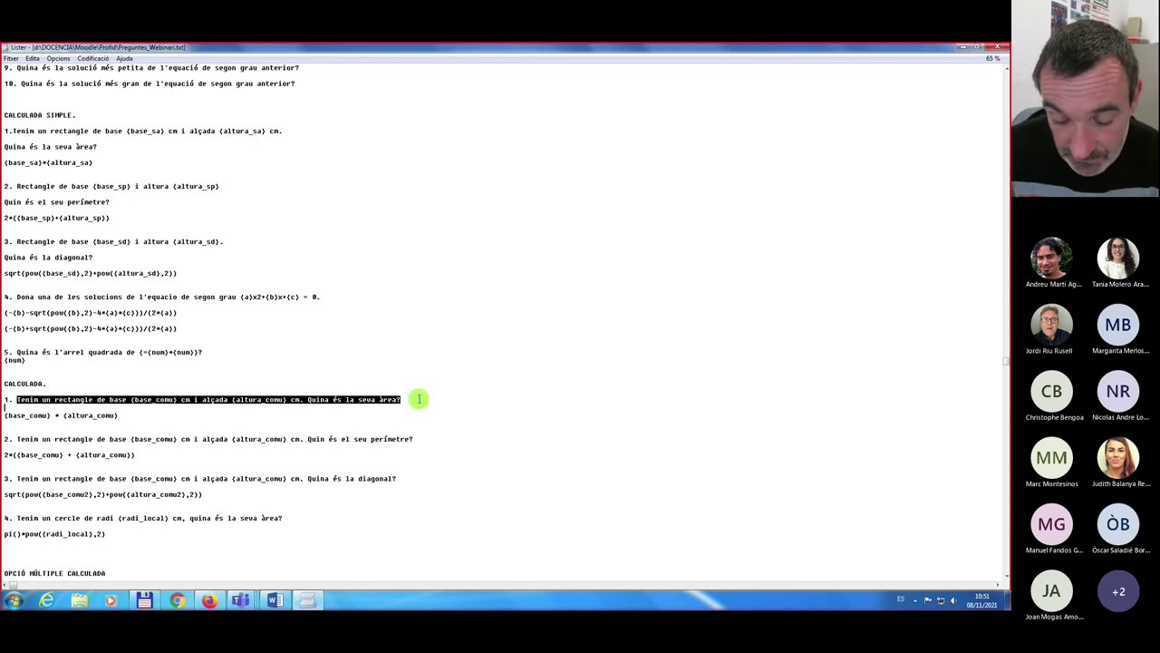
- Switch back to the Moodle question form in Firefox and paste the copied rectangle area statement as the question text
click(208, 601)
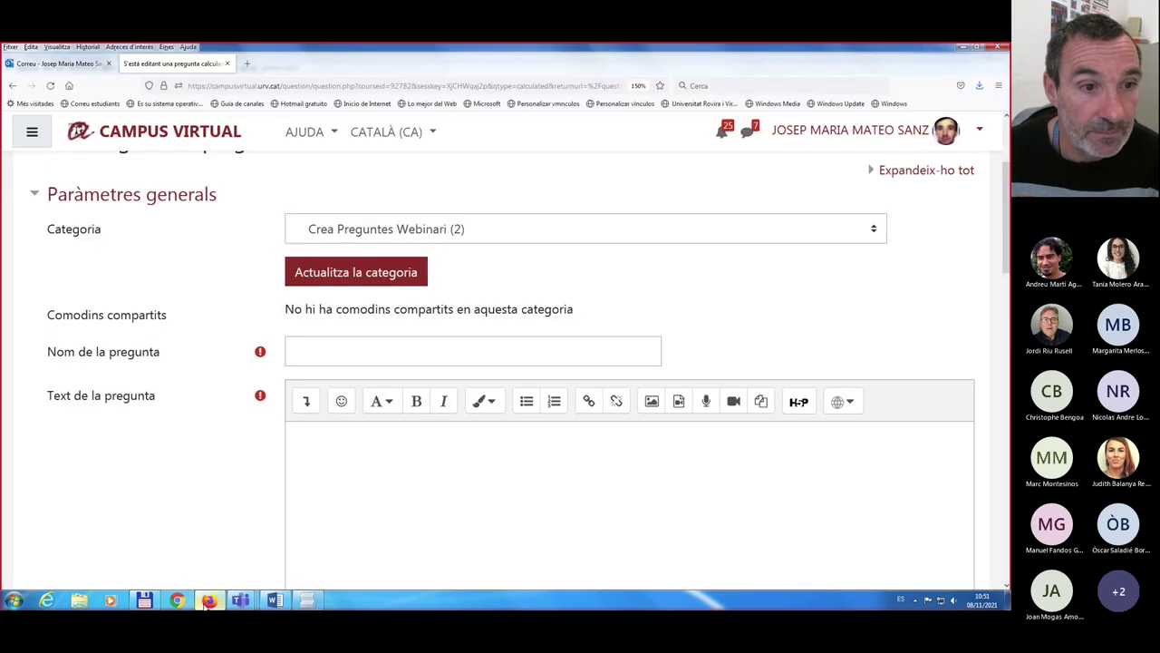
click(313, 441)
key(ctrl+v)
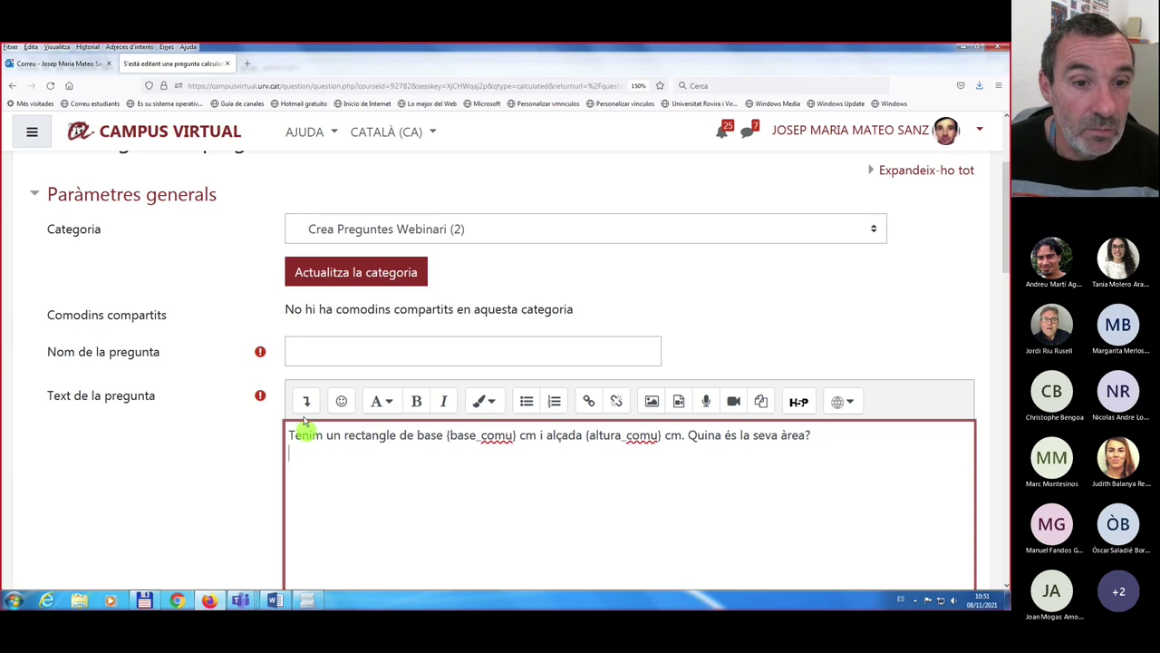
- Name the question "Calculada. Rectangle. Àrea."
click(336, 356)
text(Calculada.)
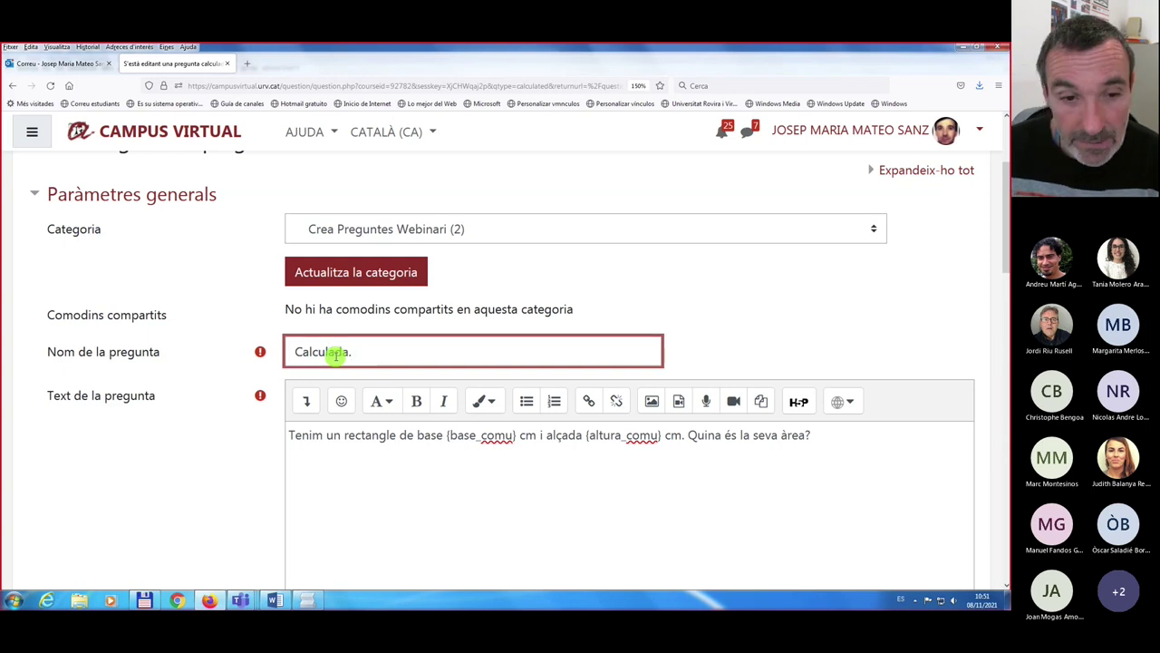
text( Rectangle.,)
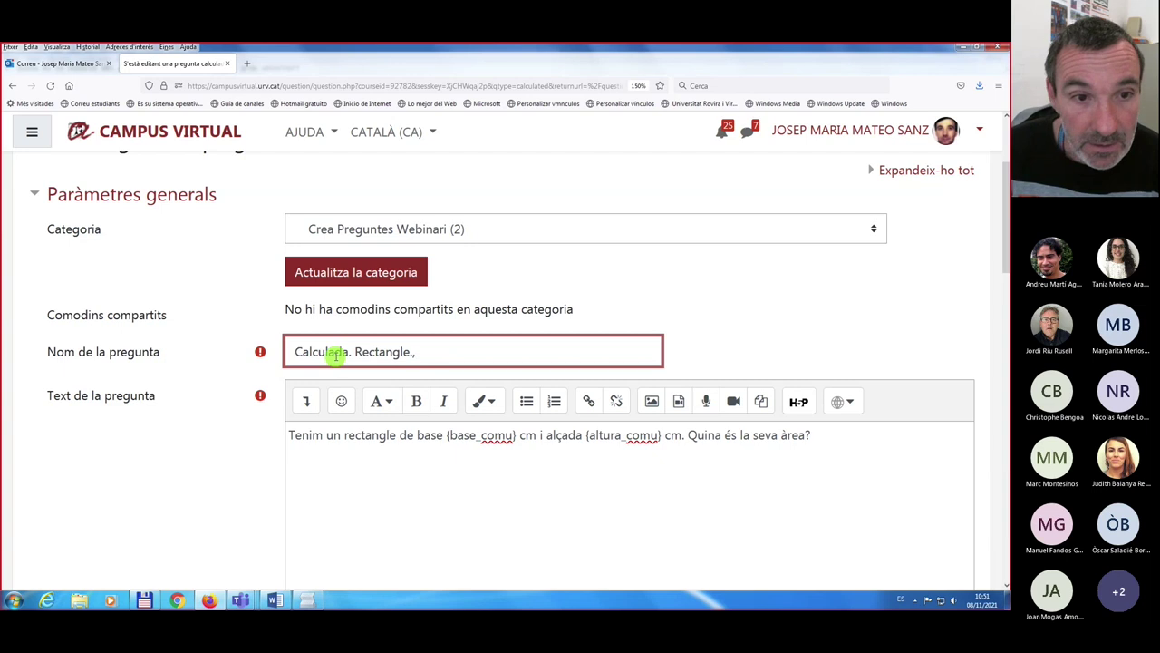
key(BackSpace)
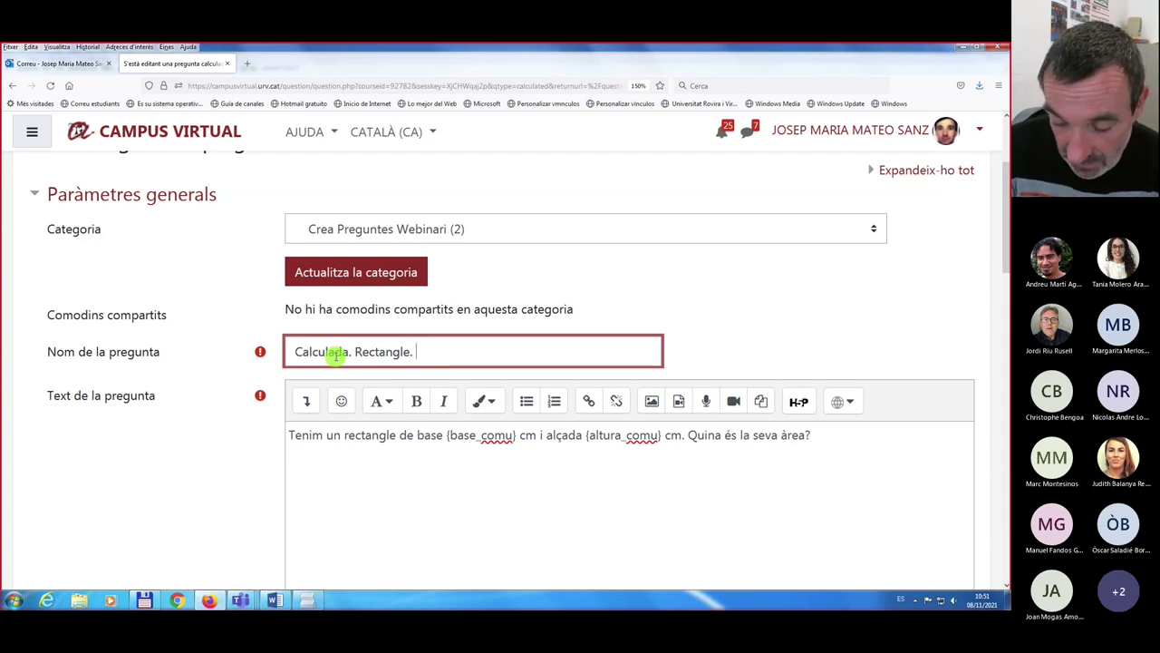
text(Àrea)
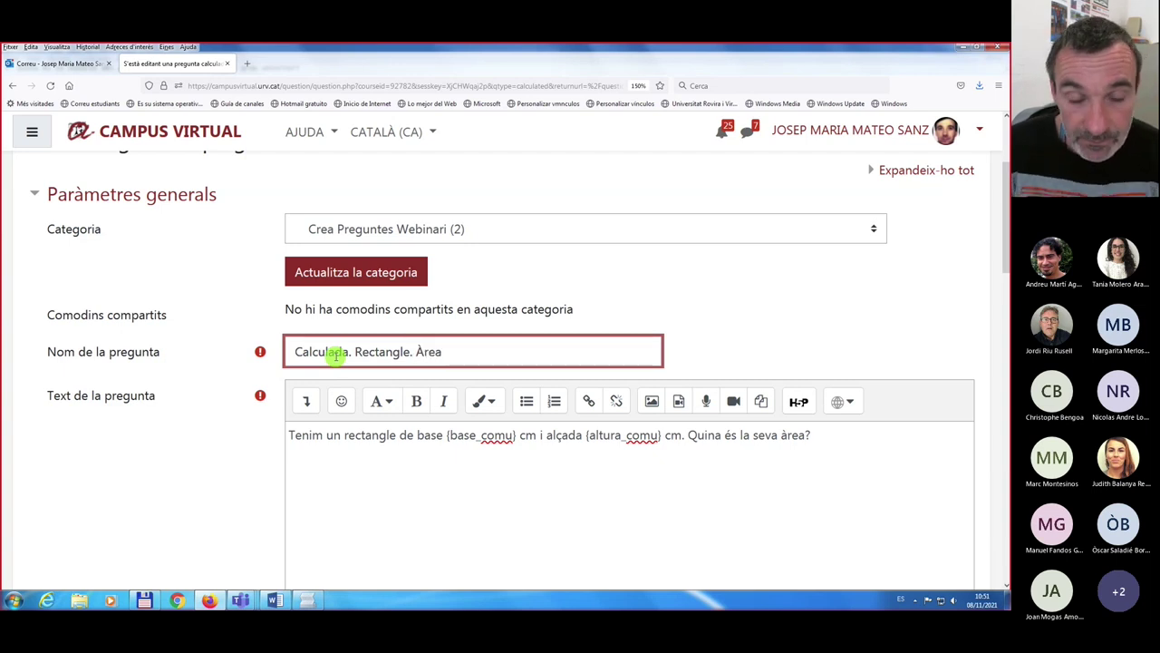
text(.)
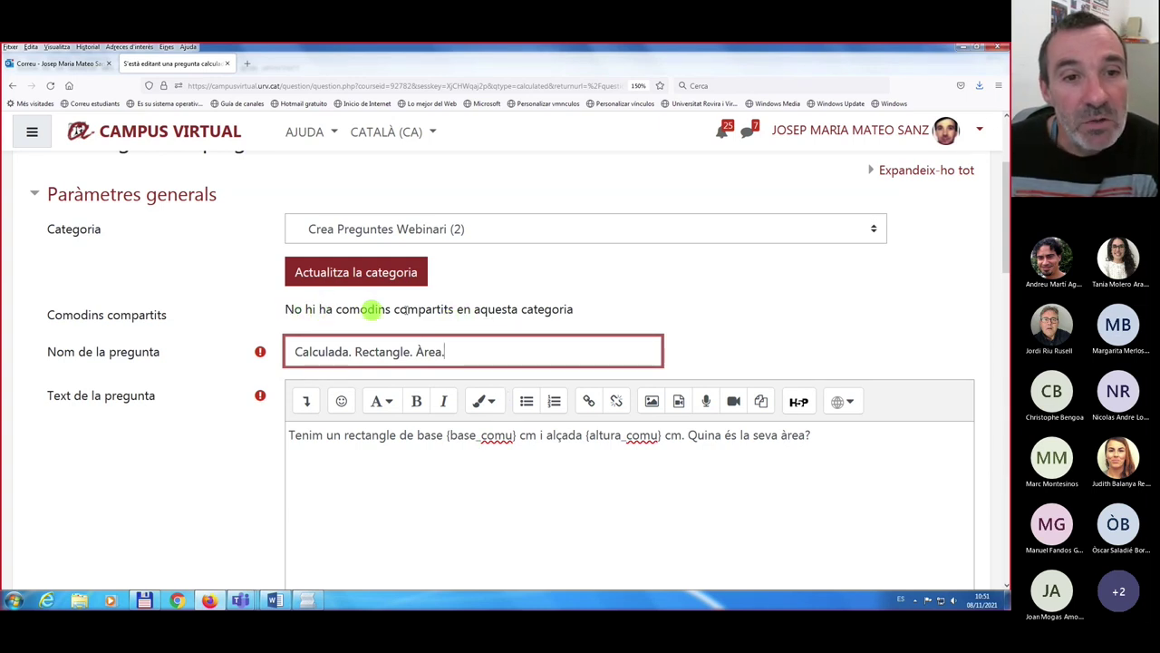
- Check the shared wildcards information and the list of categories, keeping Crea Preguntes Webinari as the question's category
drag(460, 309, 567, 309)
click(300, 229)
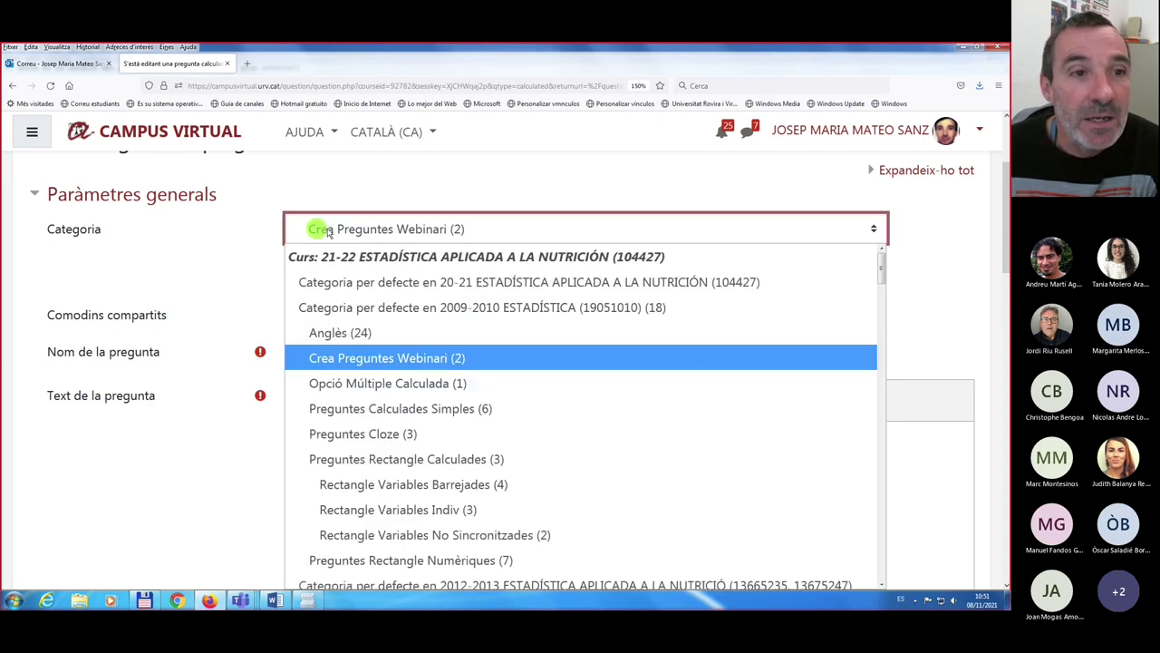
click(362, 230)
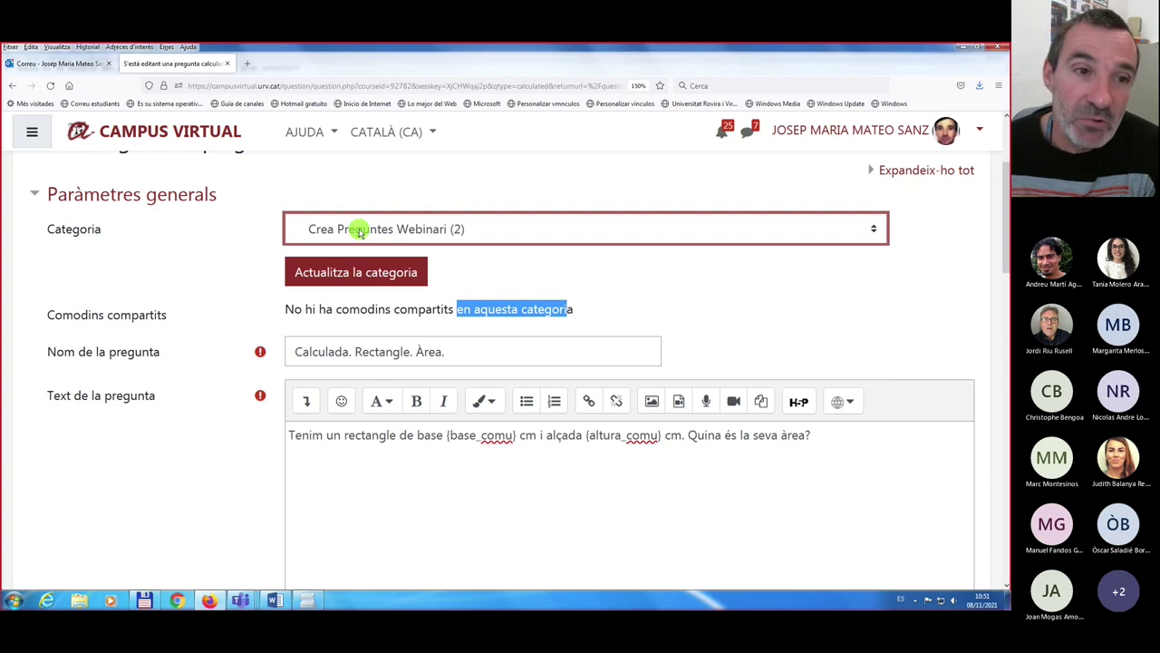
click(360, 229)
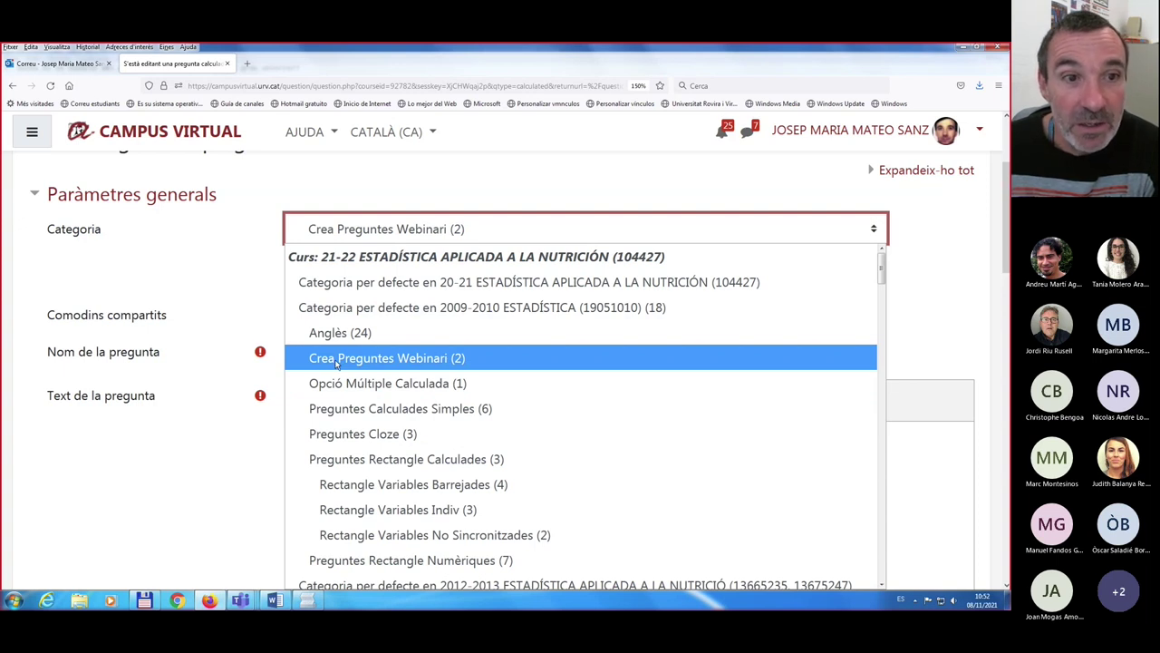
click(336, 363)
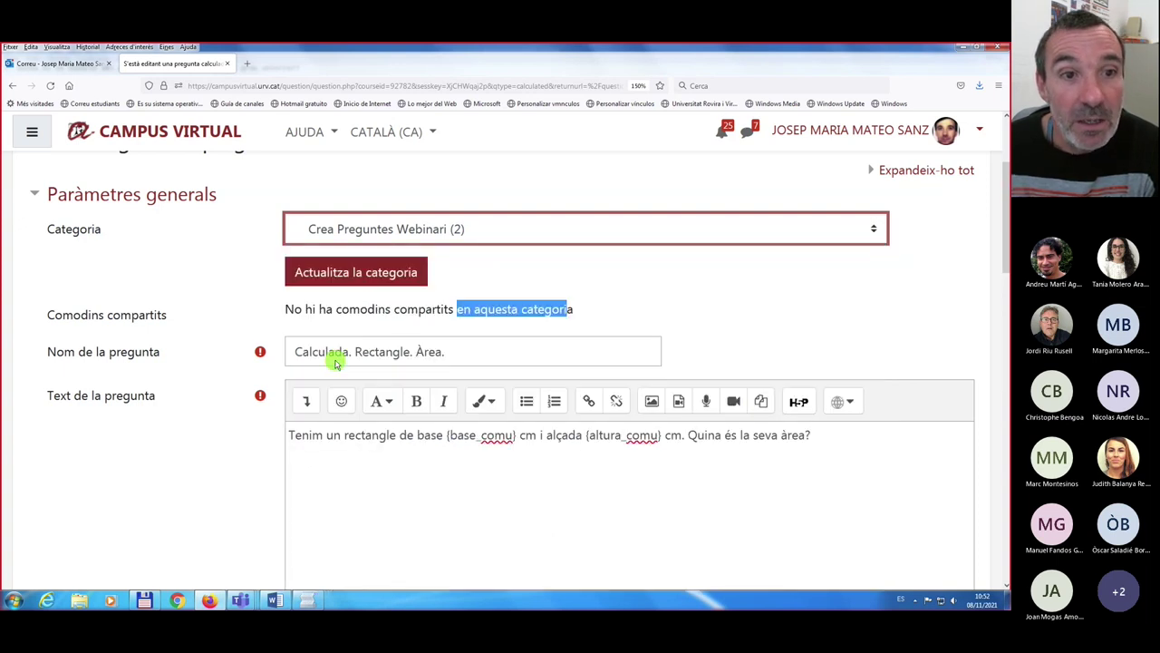
click(431, 317)
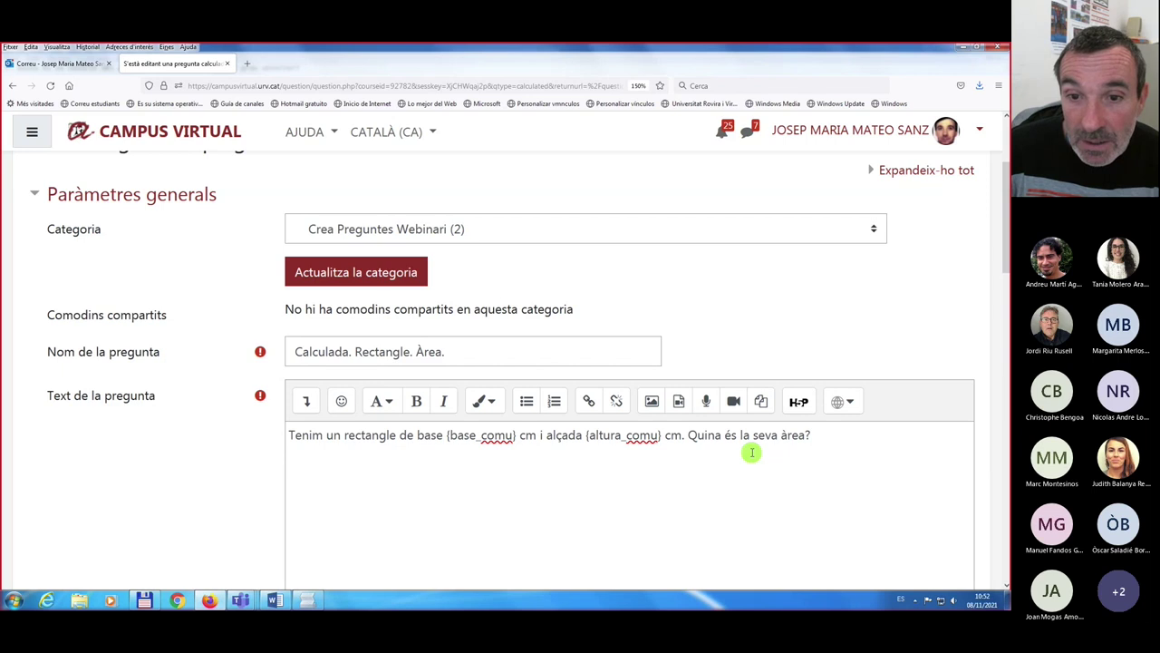
- Copy the area formula of question 1 under CALCULADA from the text file into answer formula 1 as {base_comu} * {altura_comu}
scroll(542, 467, down, 5)
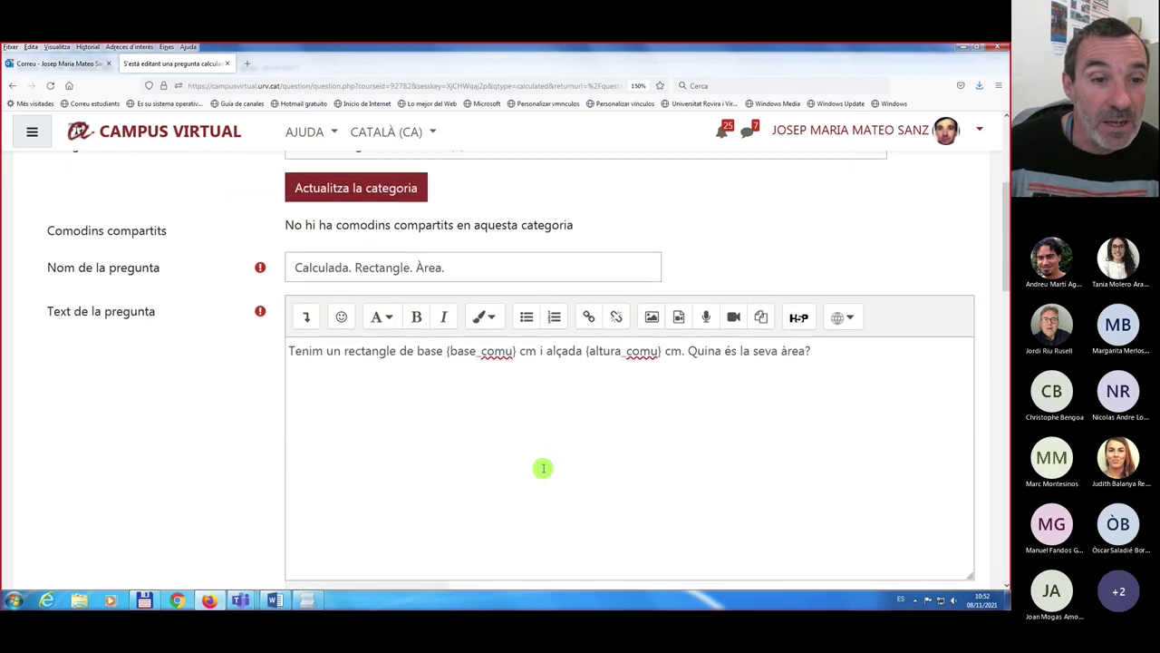
scroll(375, 449, down, 5)
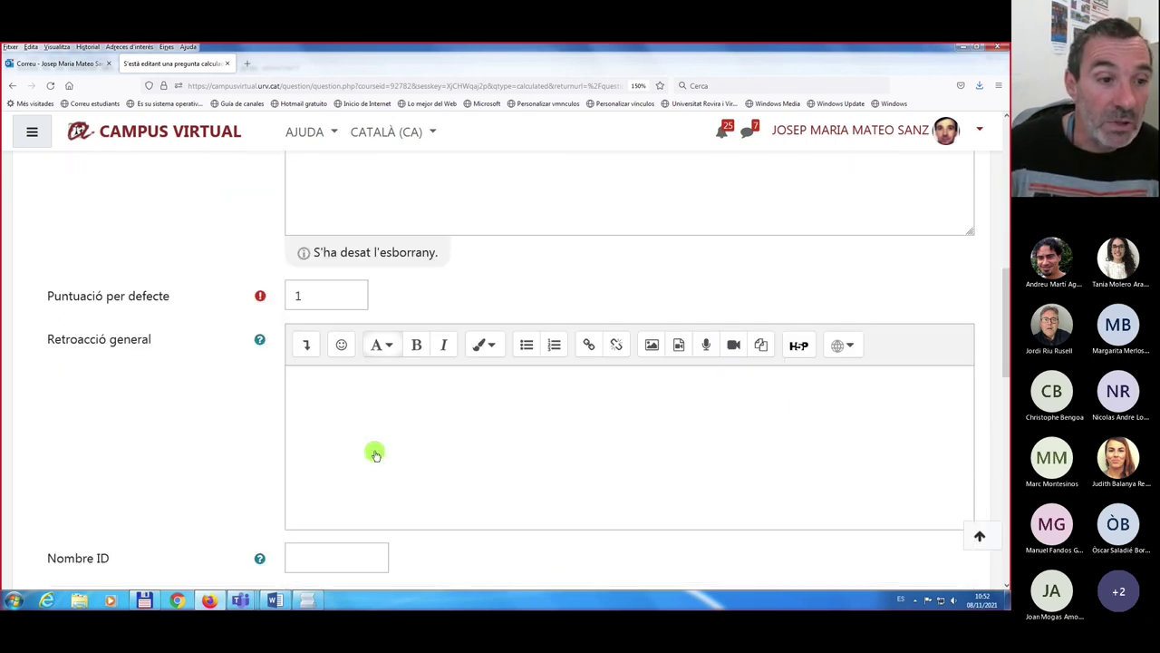
click(329, 338)
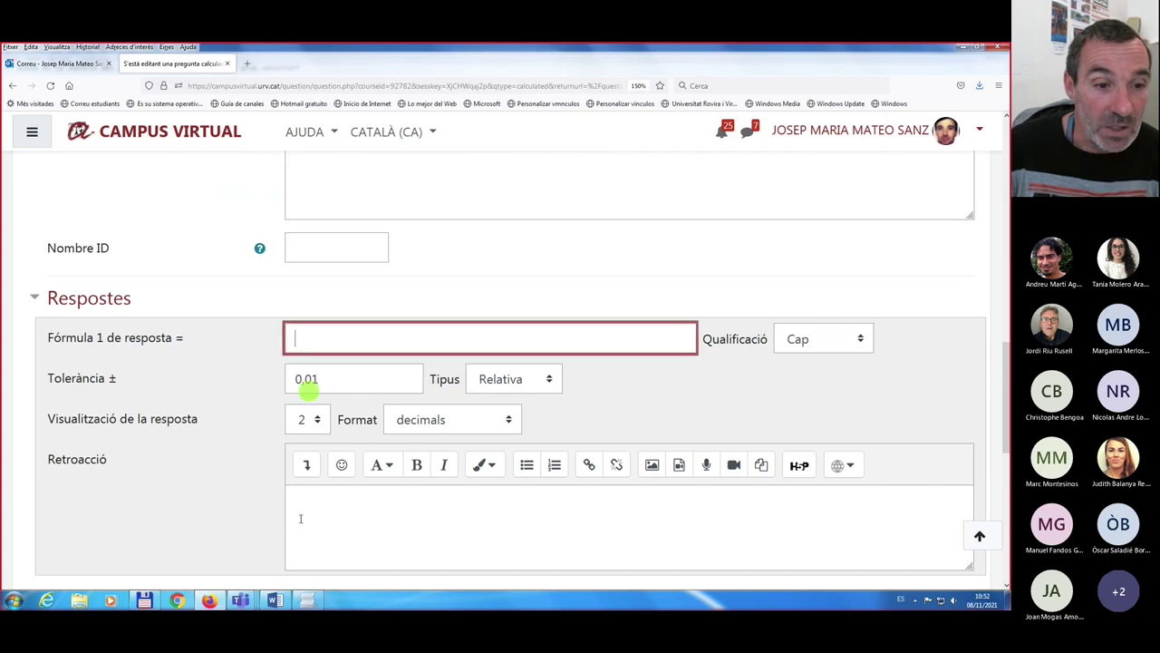
click(309, 600)
drag(8, 415, 119, 417)
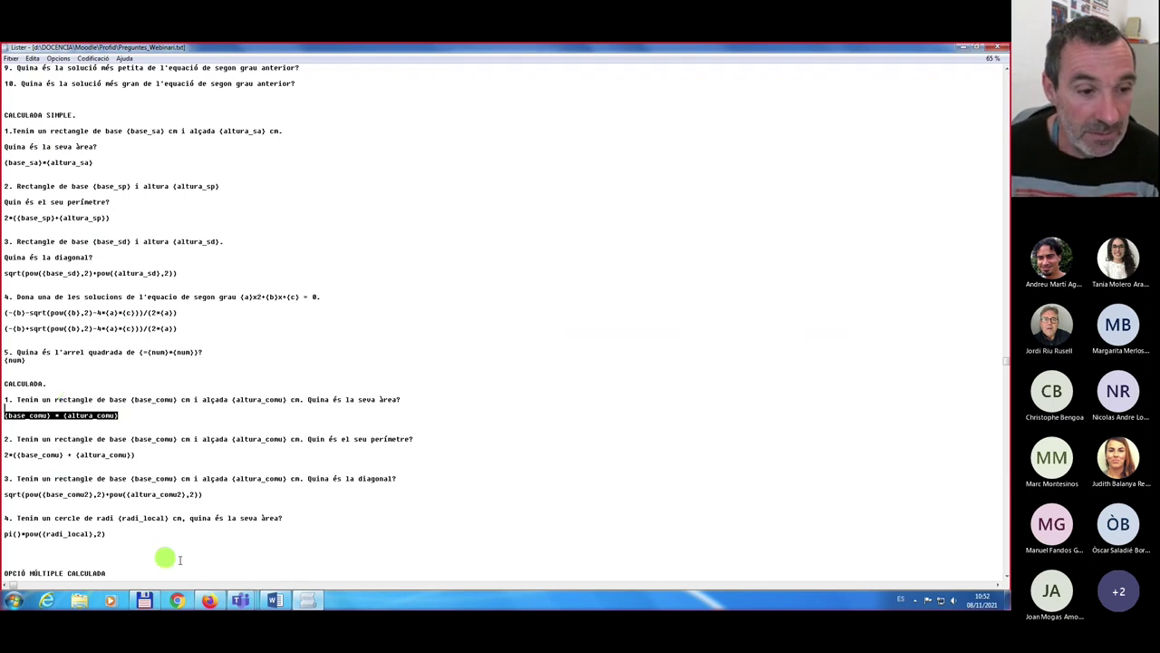
click(210, 601)
text({base_comu} * {altura_comu})
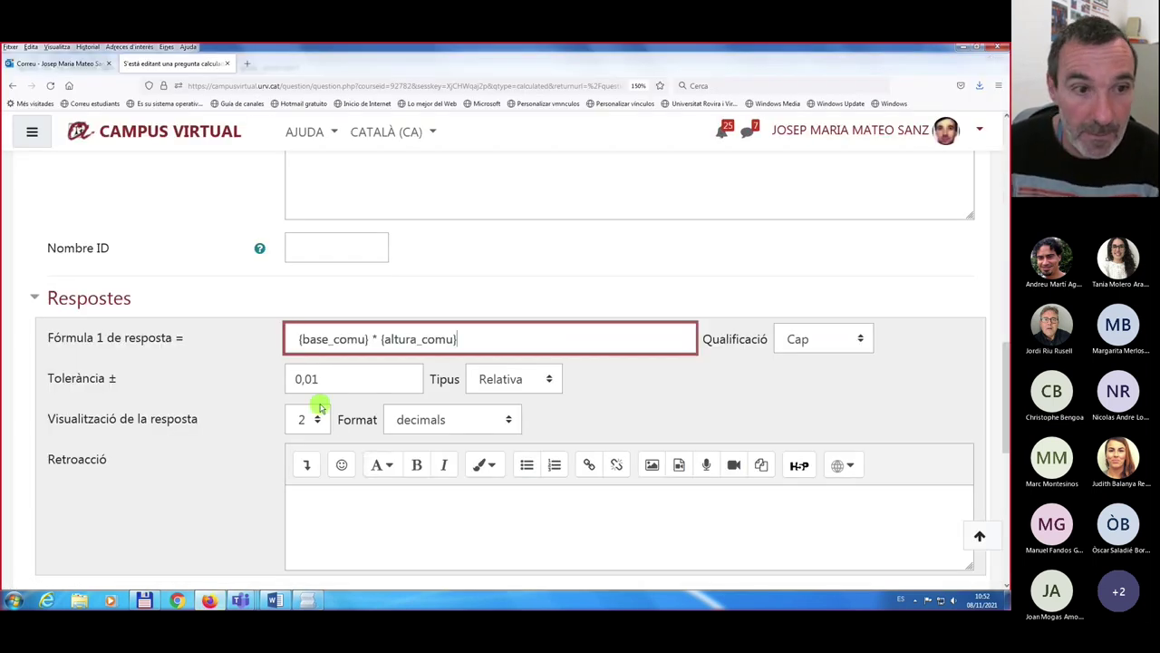
- Remove the leading space and the spaces around the asterisk so answer formula 1 reads {base_comu}*{altura_comu}
click(290, 341)
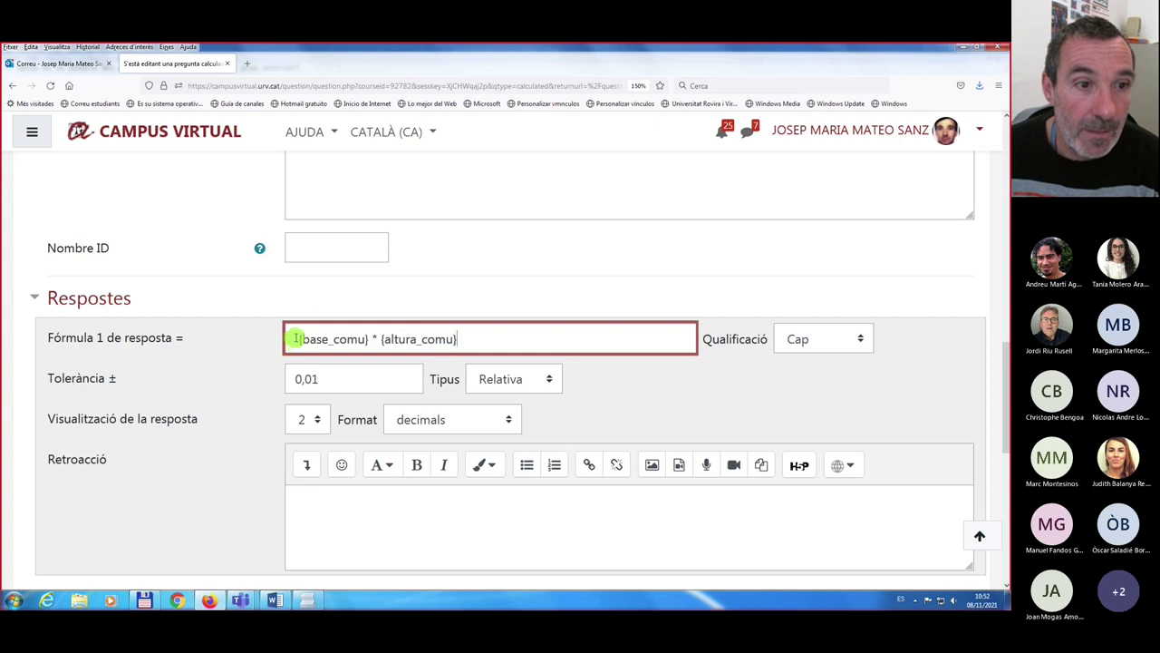
key(Delete)
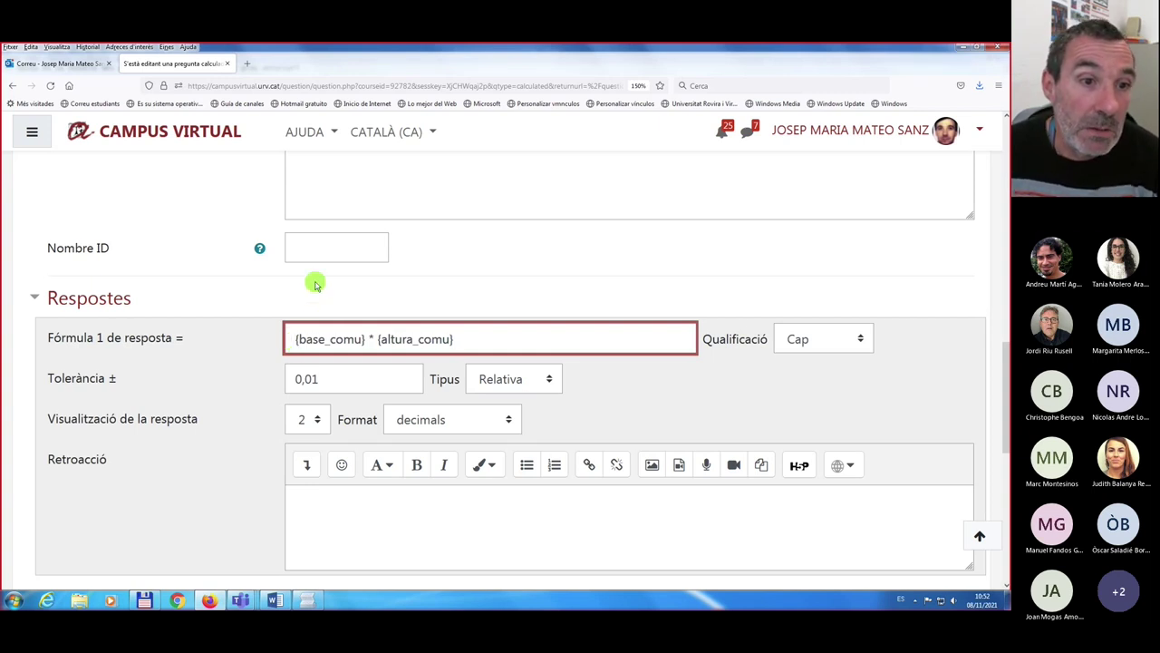
key(Delete)
key(Right)
key(Delete)
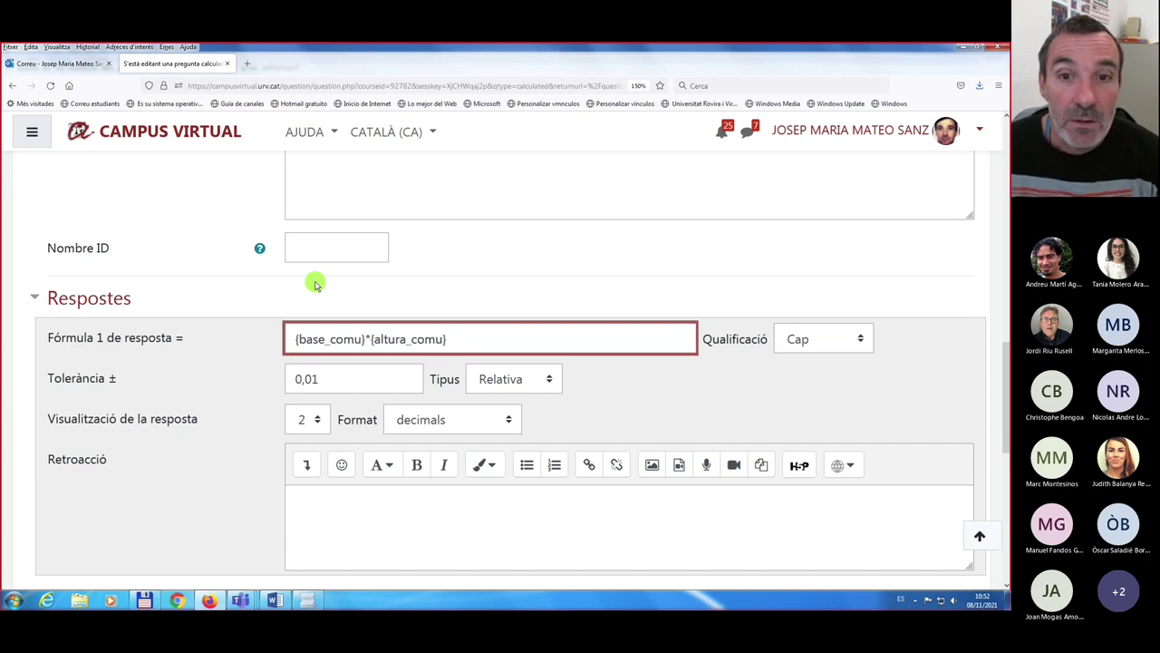
- Set the grade of answer formula 1 to 100% and its tolerance to 0, leaving the tolerance type as Relativa
click(862, 348)
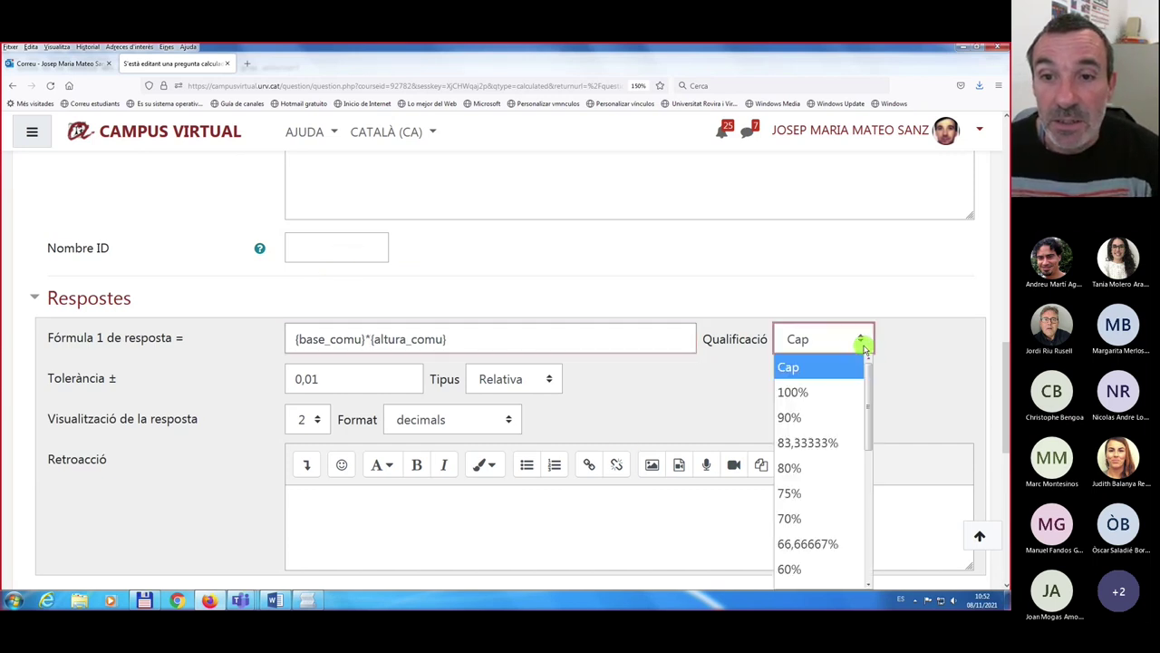
click(809, 393)
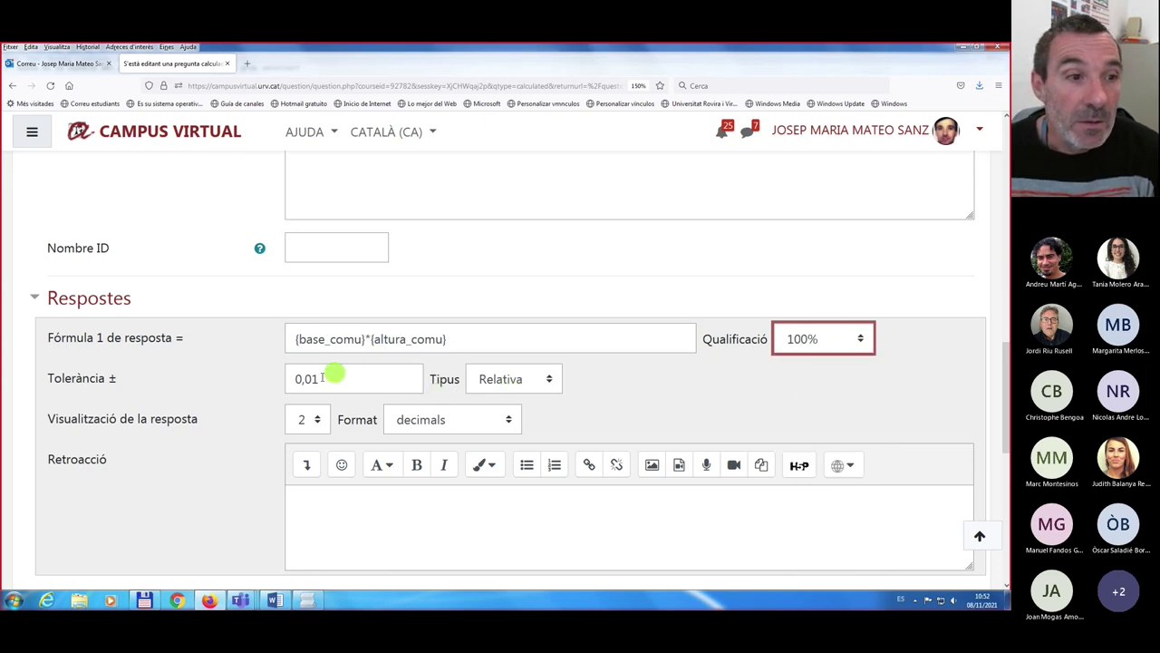
click(548, 381)
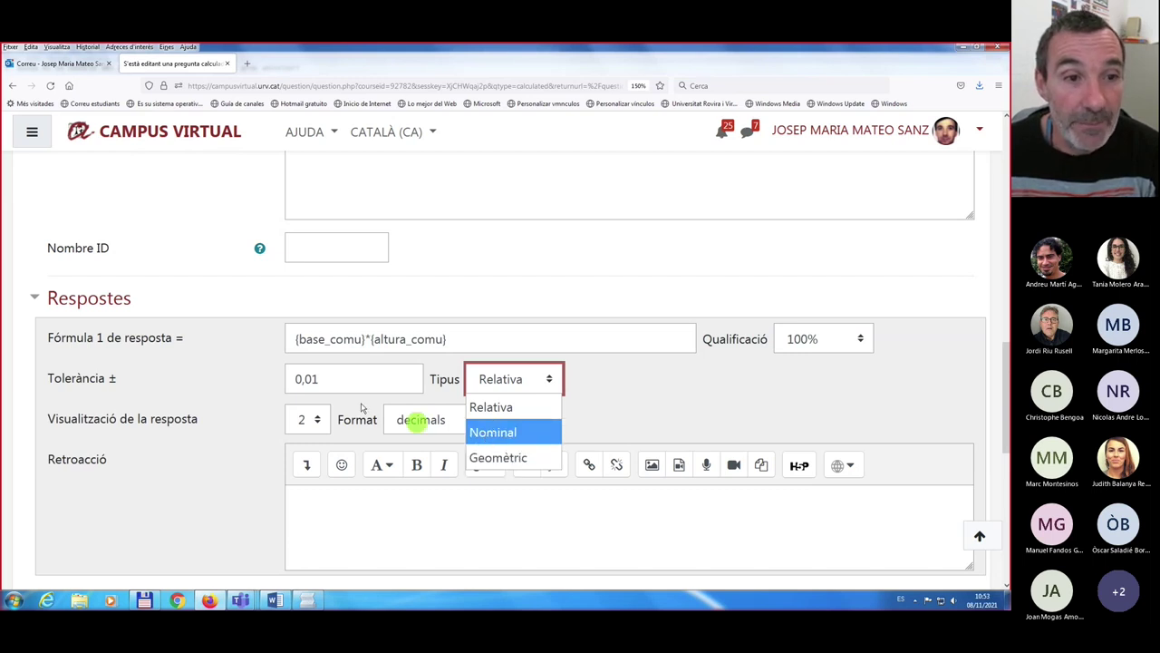
click(324, 379)
click(326, 379)
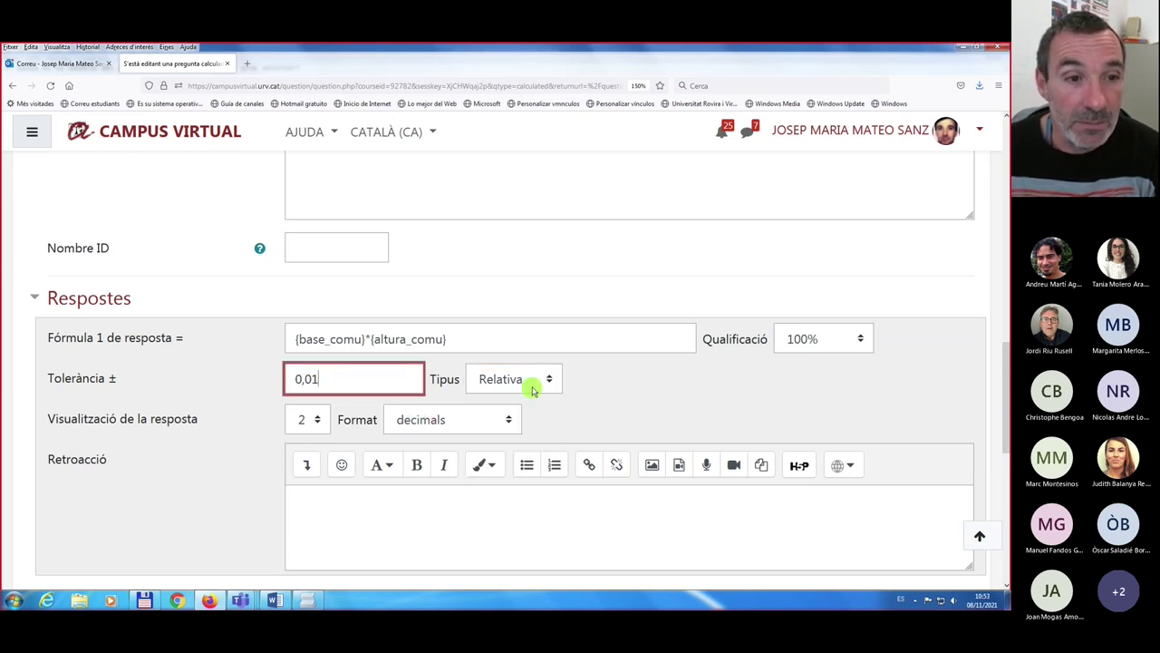
key(BackSpace)
key(BackSpace)
key(BackSpace)
key(BackSpace)
text(0)
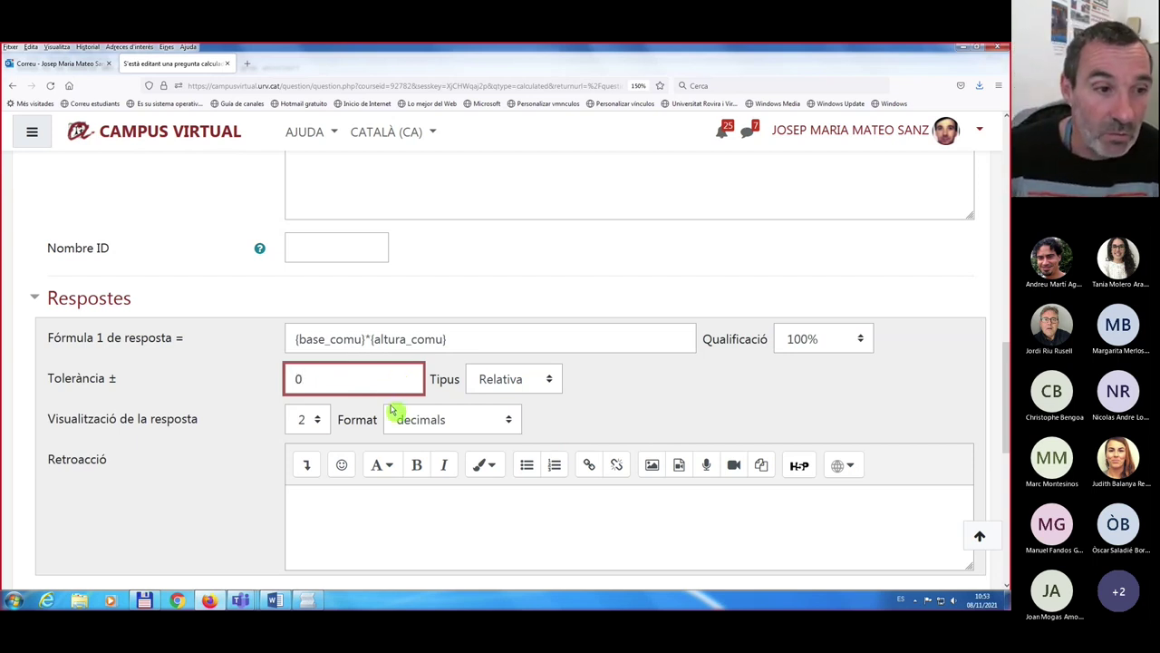
- Save the changes to the rectangle area question and continue editing it
scroll(202, 346, down, 3)
scroll(203, 350, down, 2)
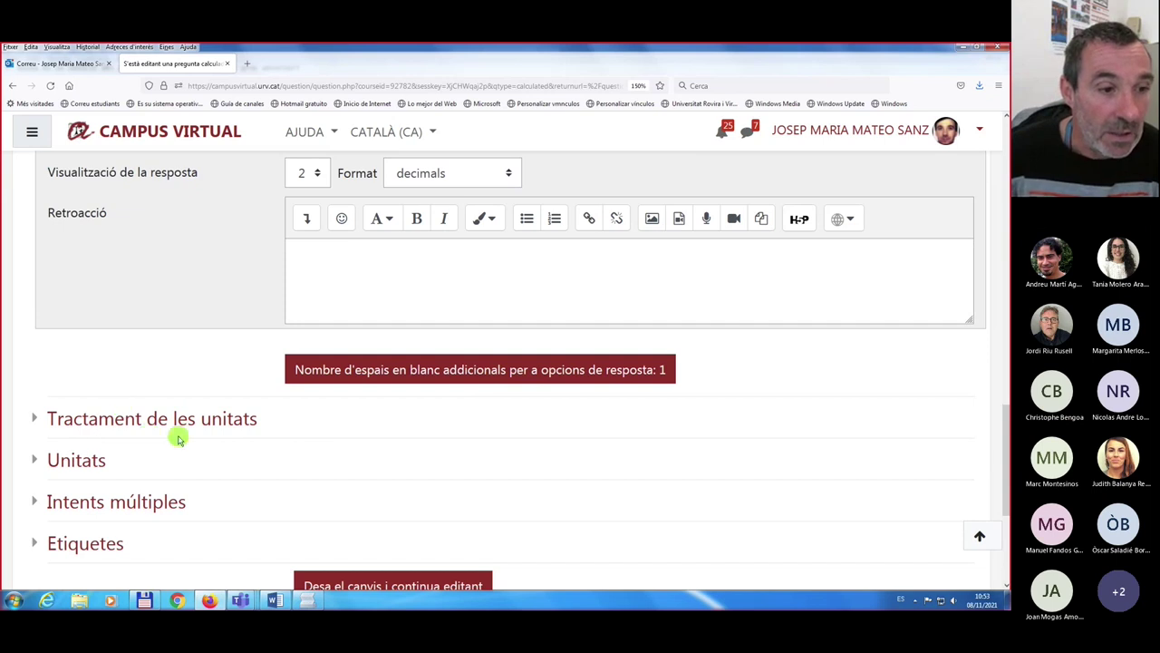
scroll(178, 439, down, 3)
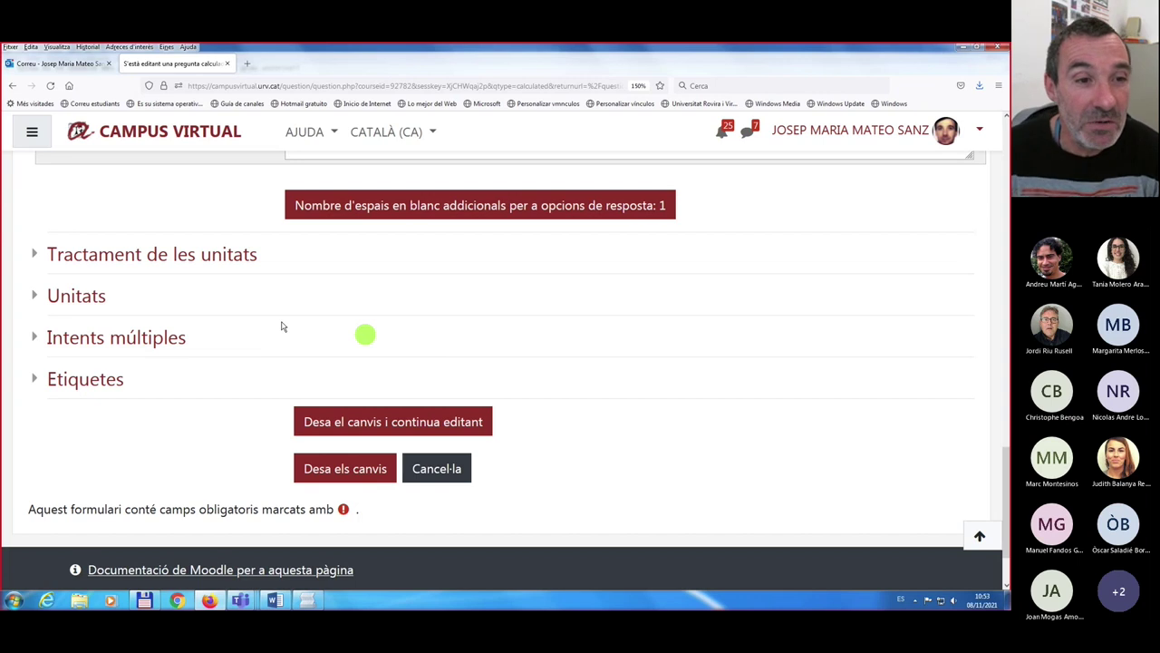
click(367, 422)
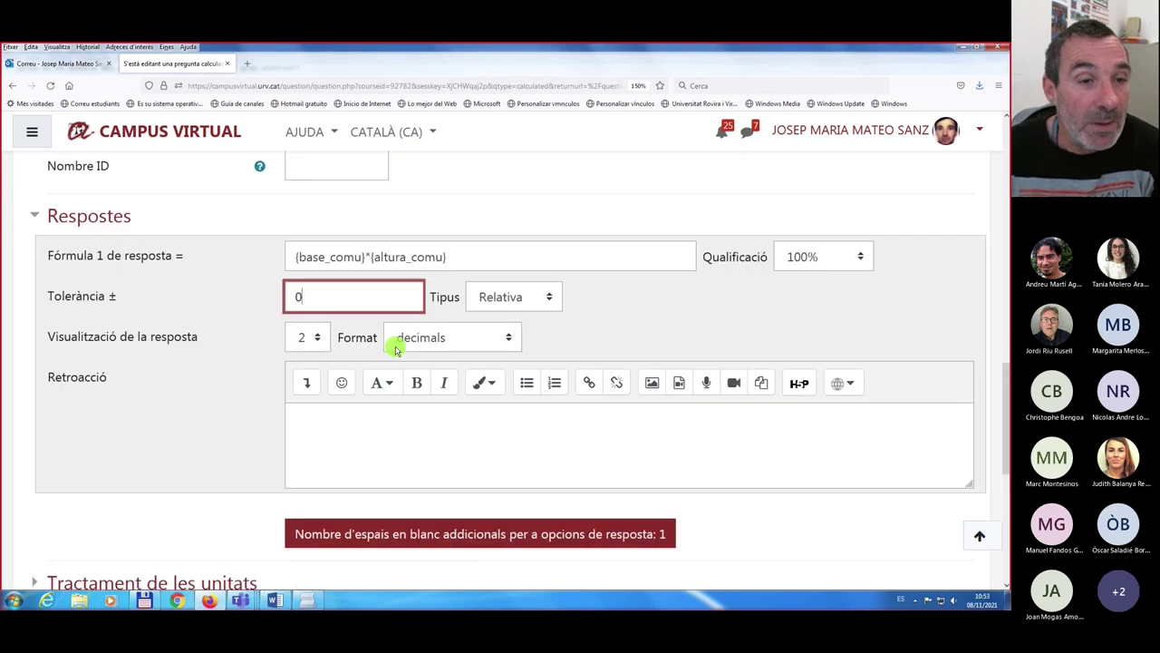
scroll(396, 351, down, 4)
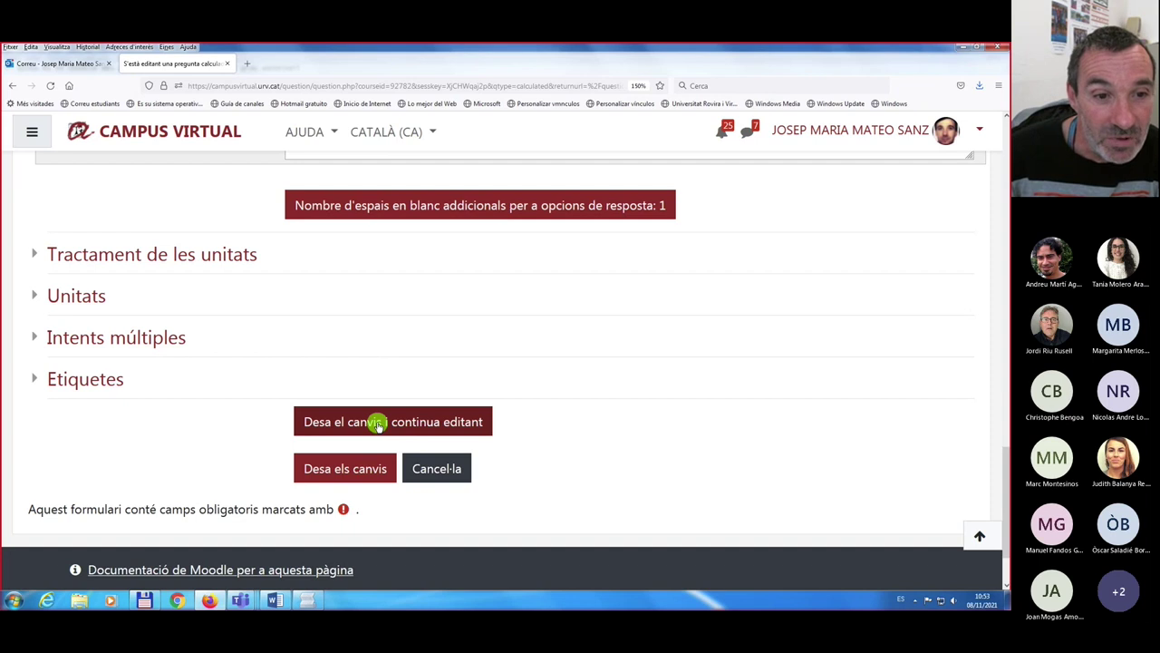
click(377, 423)
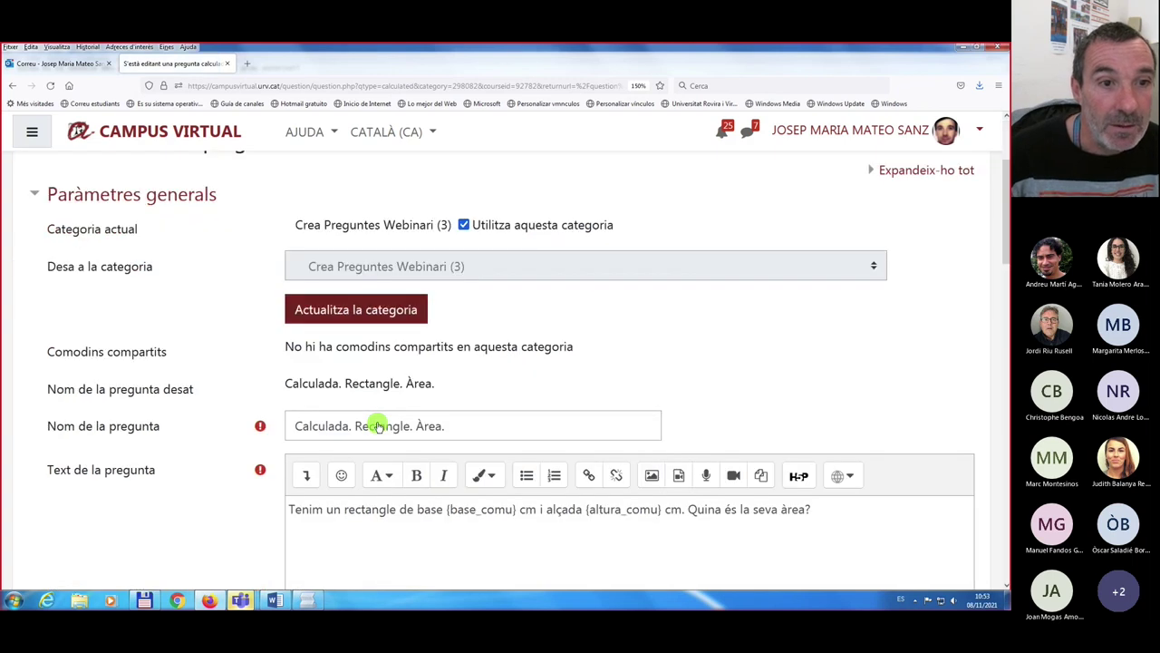
- Save the calculated question and proceed to the dataset properties of its wildcards
scroll(444, 371, down, 5)
scroll(446, 390, down, 10)
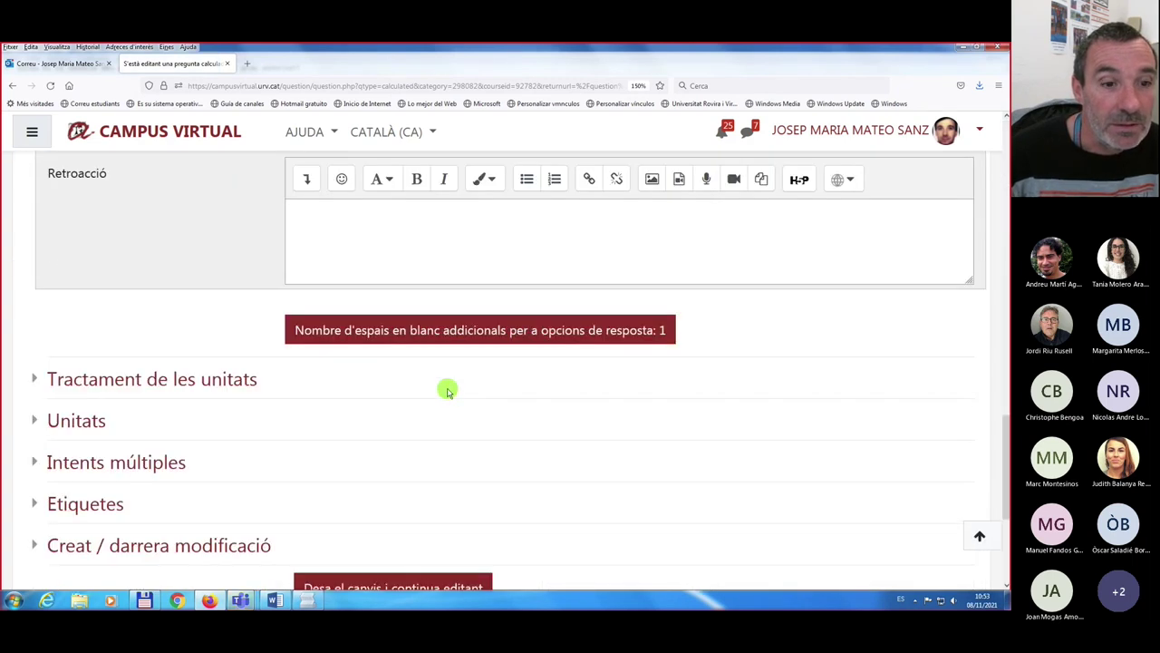
scroll(447, 390, down, 3)
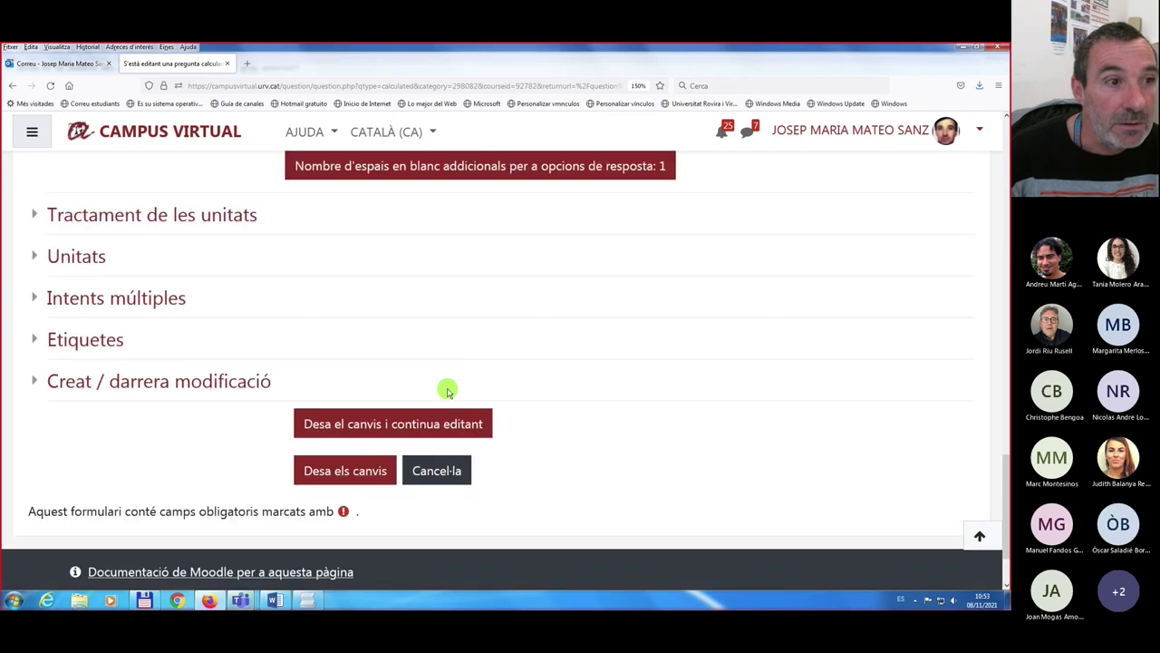
click(342, 470)
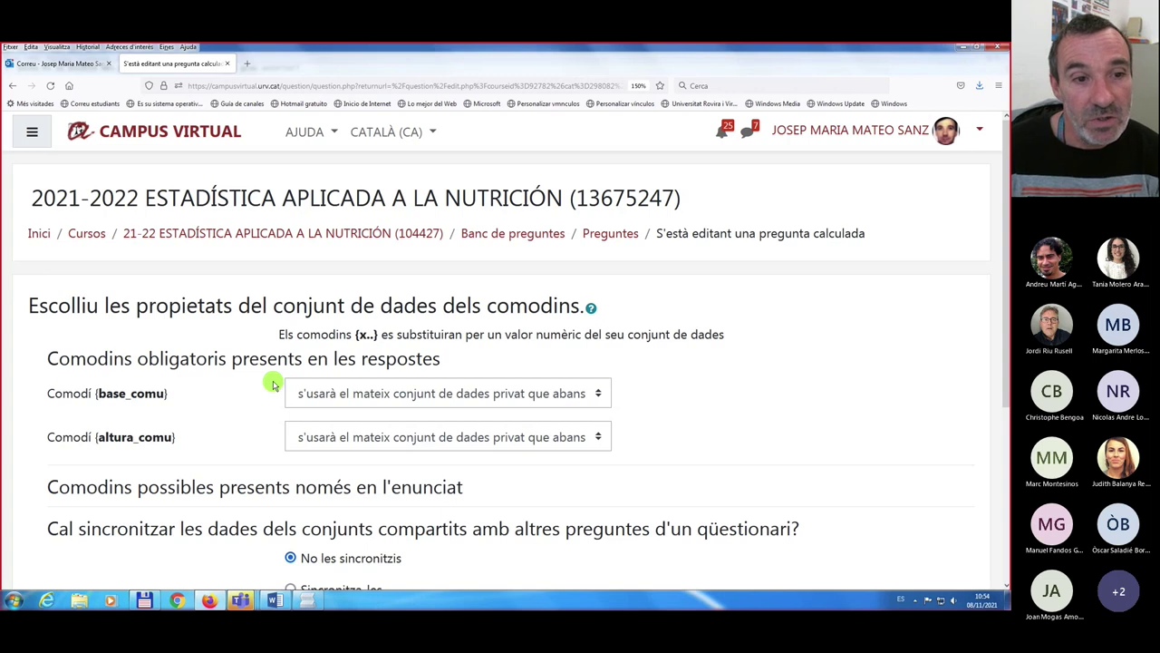
- Look over the wildcard dataset options and accept the antivirus alert with Run the Scheduled Scan selected
scroll(272, 384, down, 3)
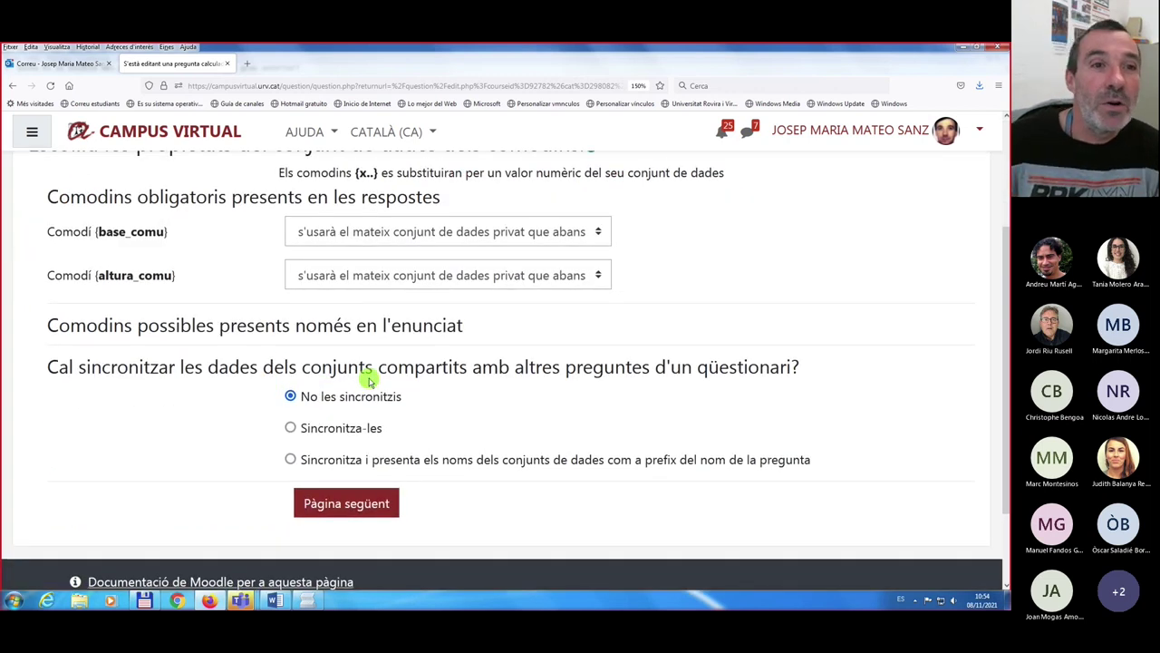
scroll(369, 381, up, 2)
scroll(369, 381, down, 2)
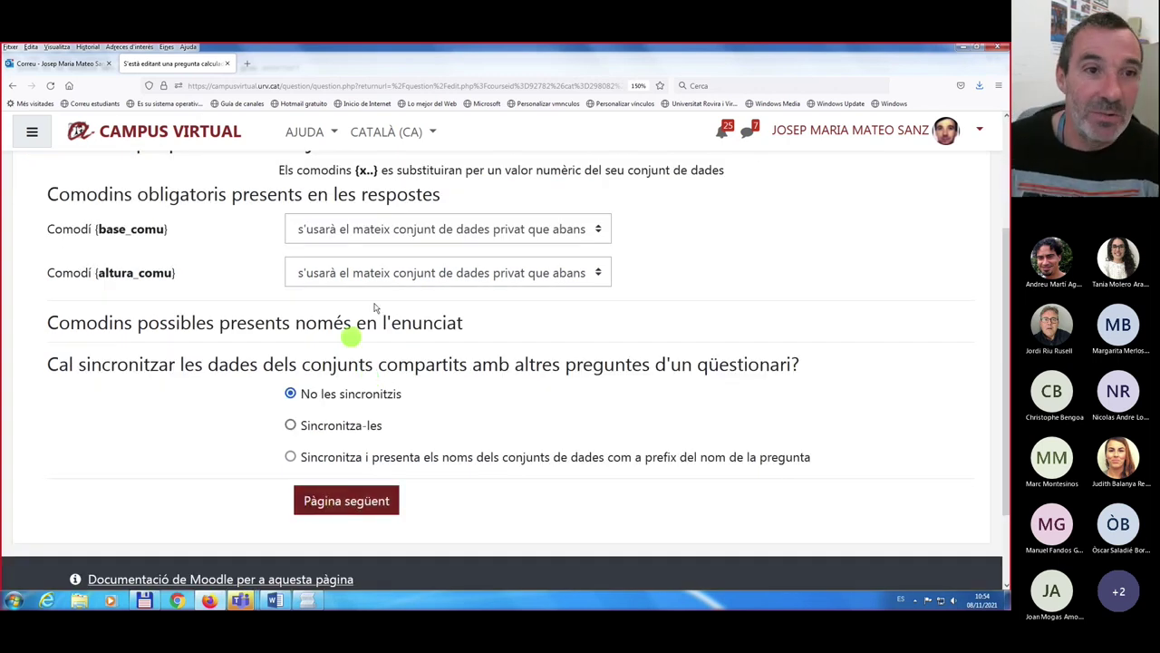
scroll(389, 279, up, 2)
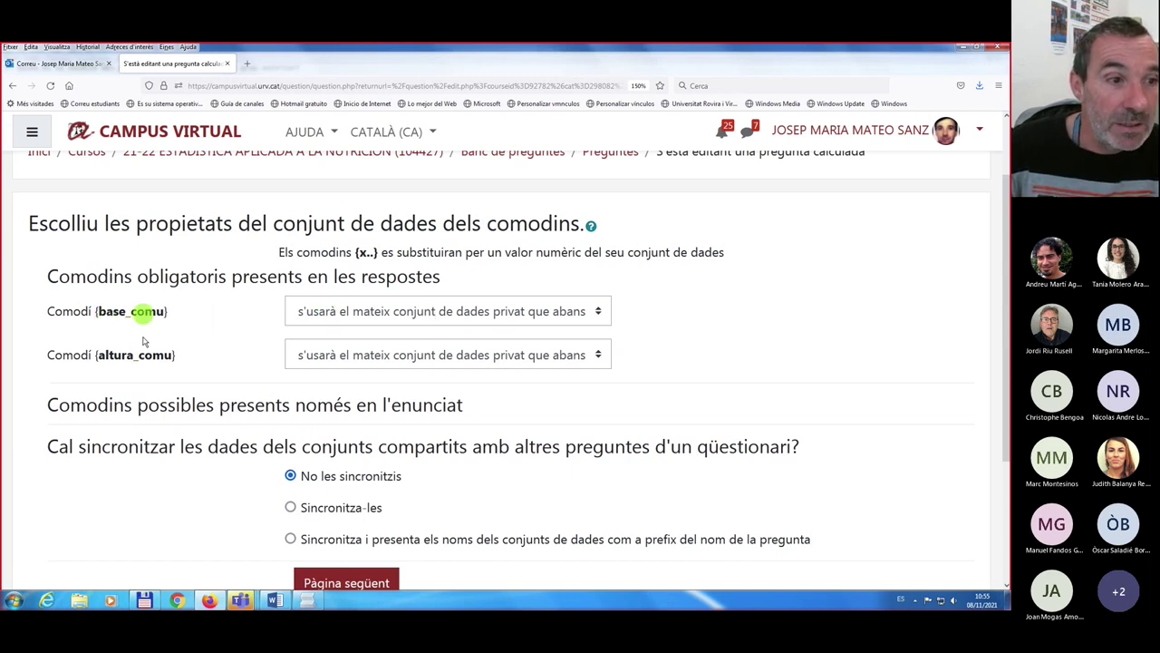
click(605, 315)
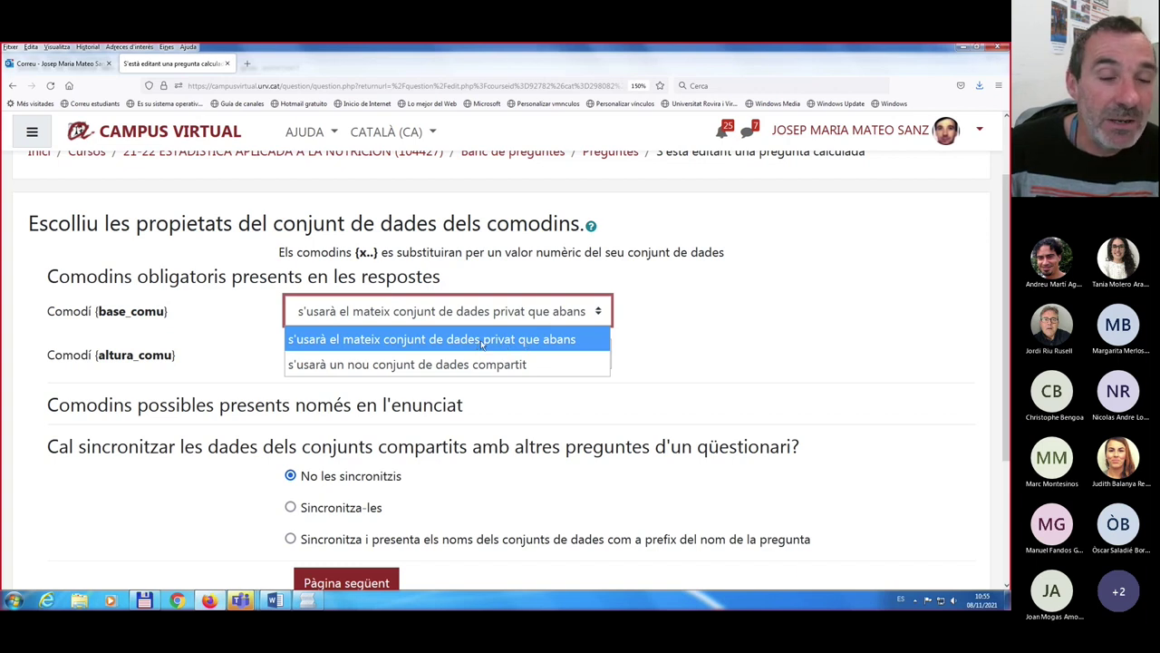
click(990, 565)
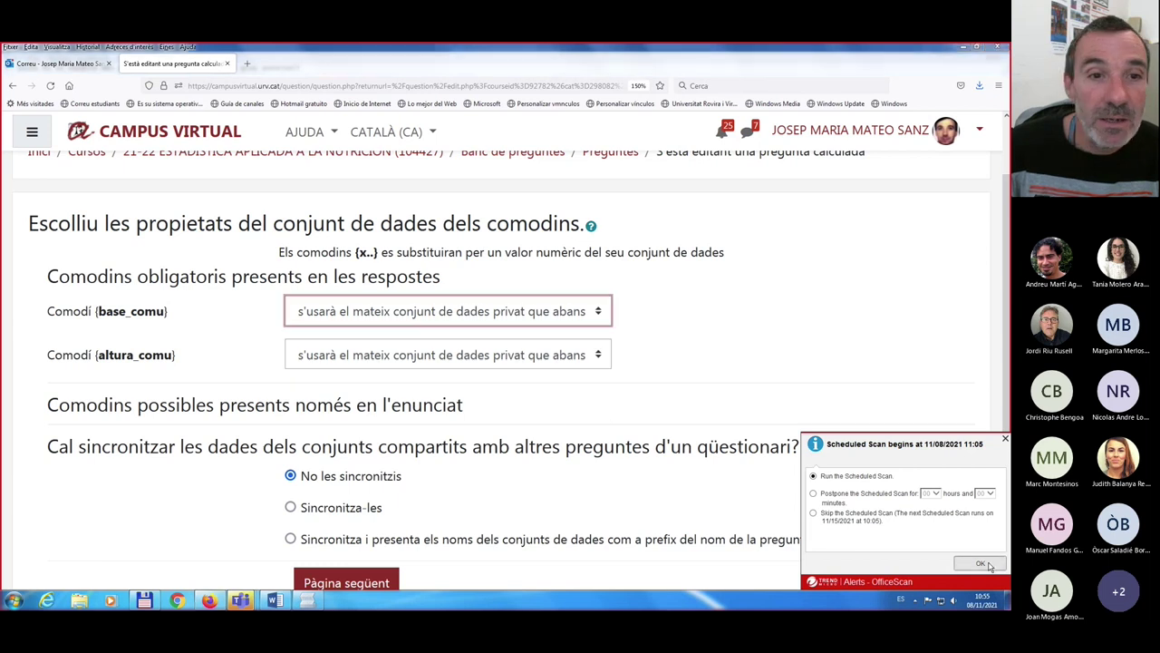
click(990, 566)
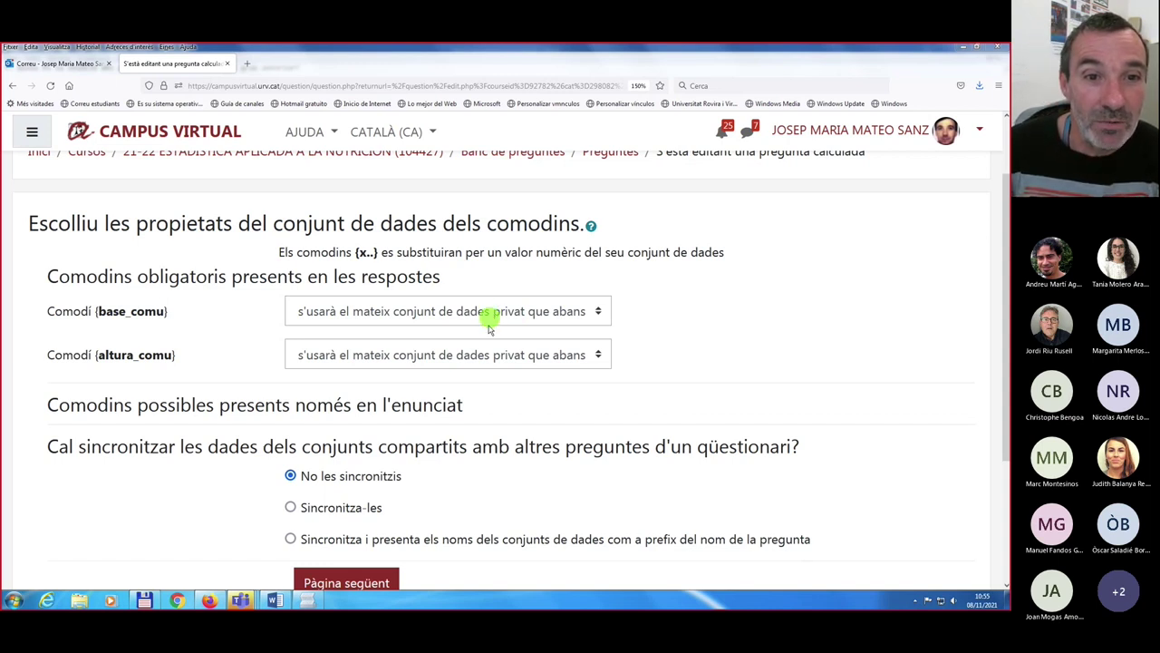
- Make both wildcards, base_comu and altura_comu, use a new shared dataset
click(598, 313)
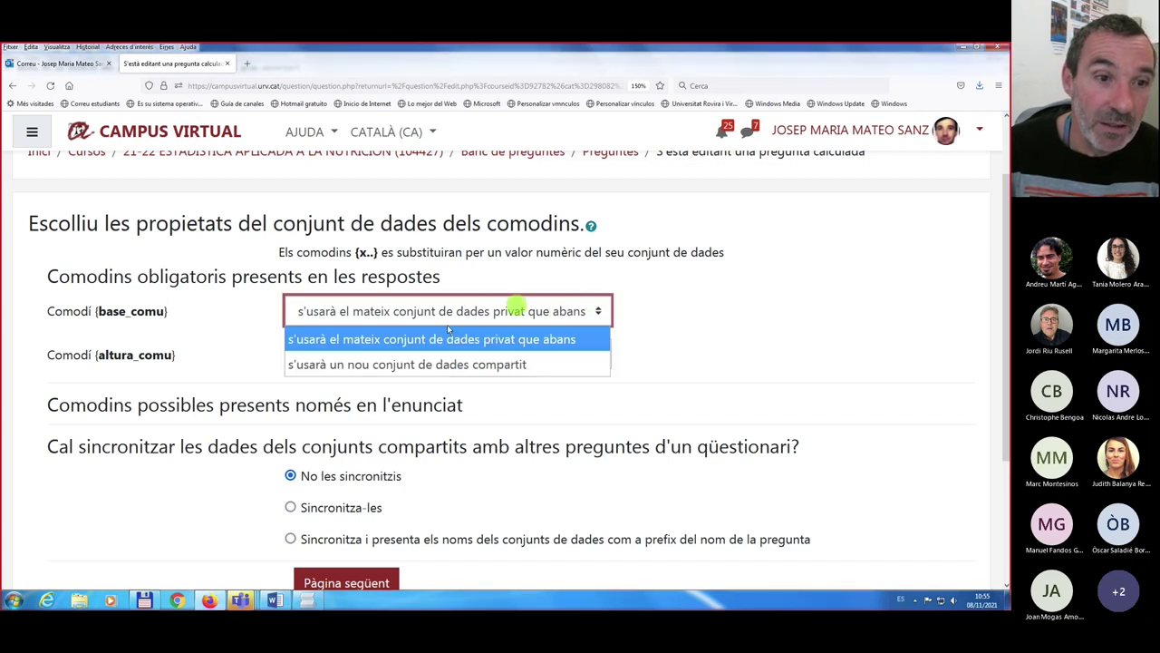
click(400, 364)
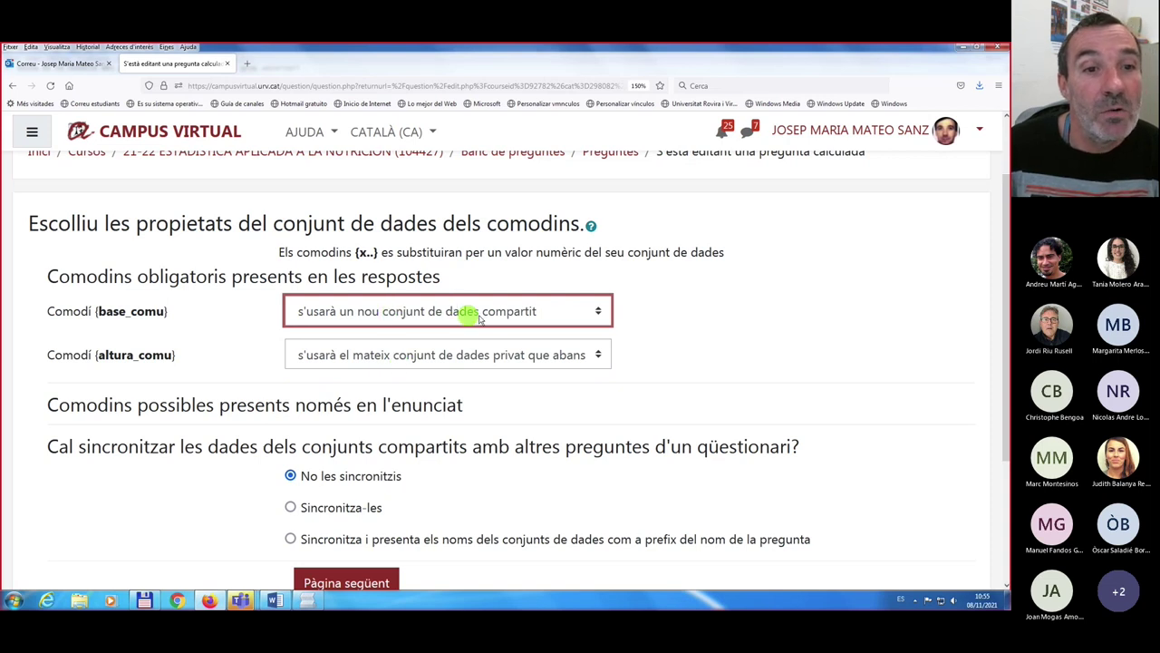
click(598, 356)
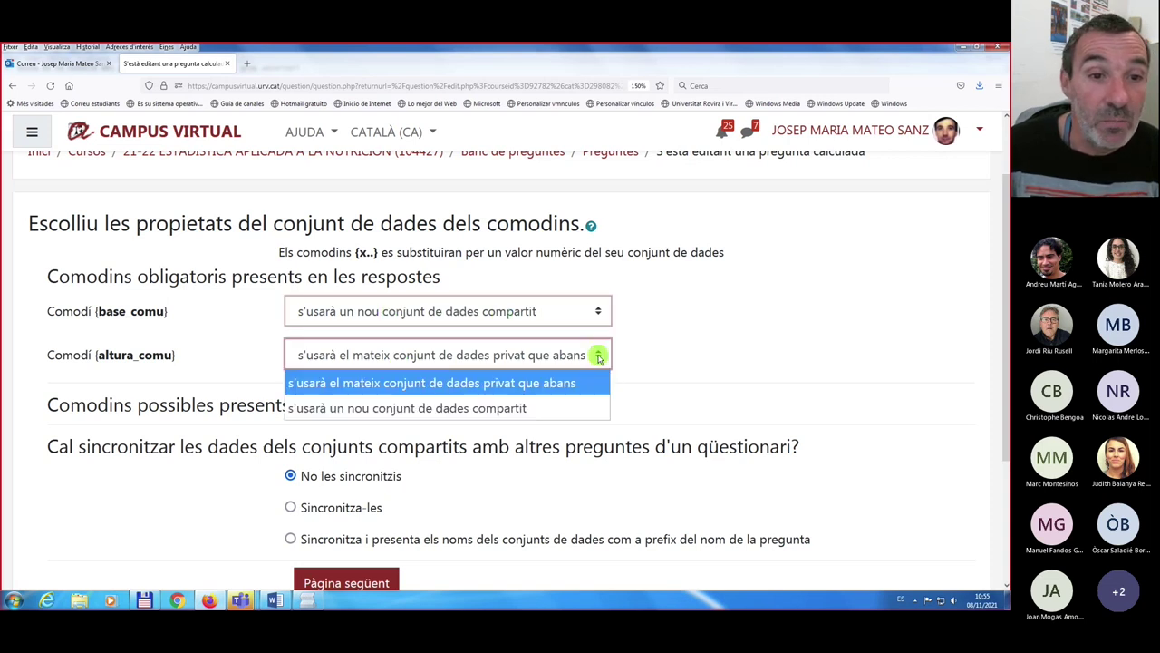
click(413, 407)
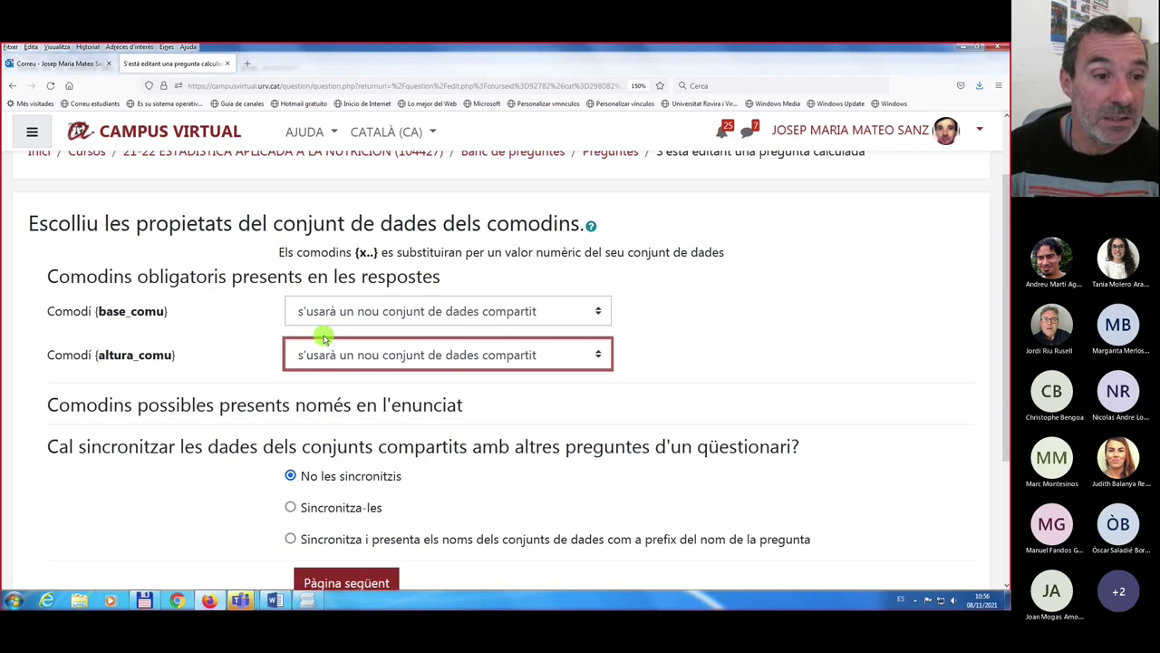
- Choose to synchronize the shared datasets with other quiz questions (Sincronitza-les) and continue to the wildcard dataset editing page
scroll(251, 378, down, 1)
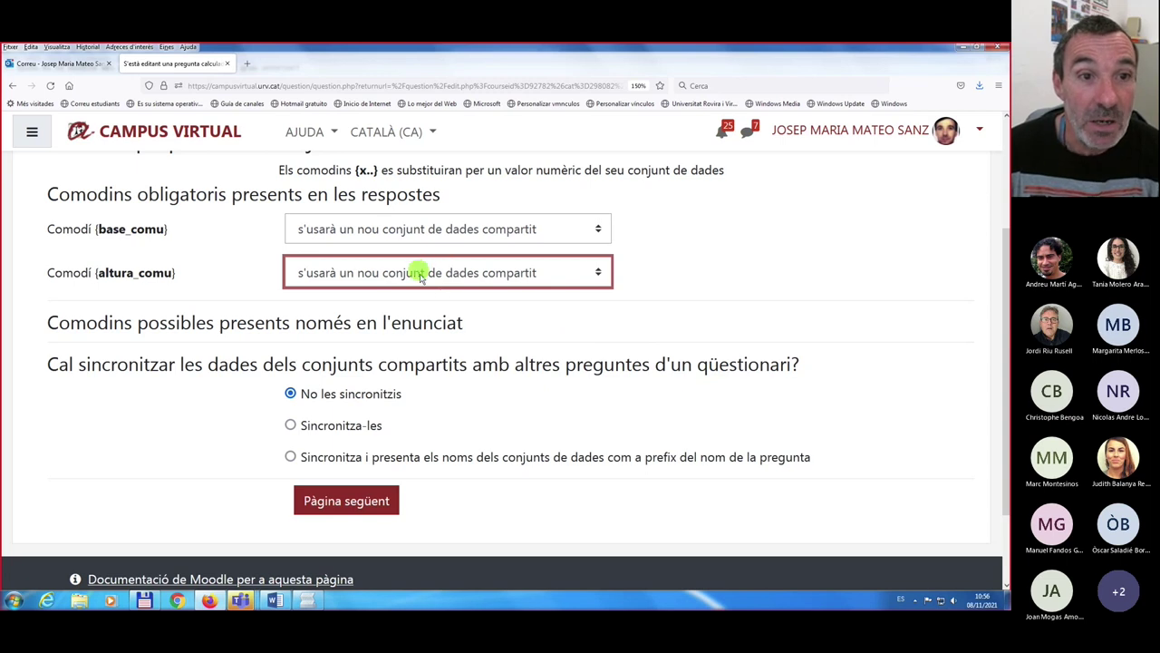
click(291, 426)
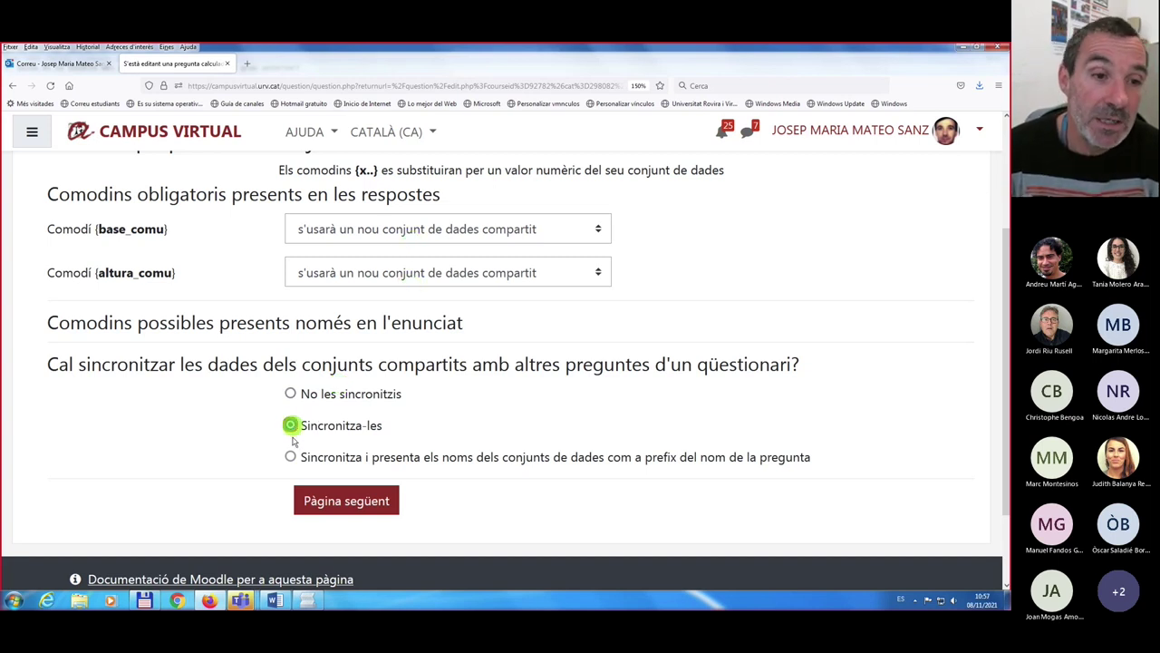
click(341, 504)
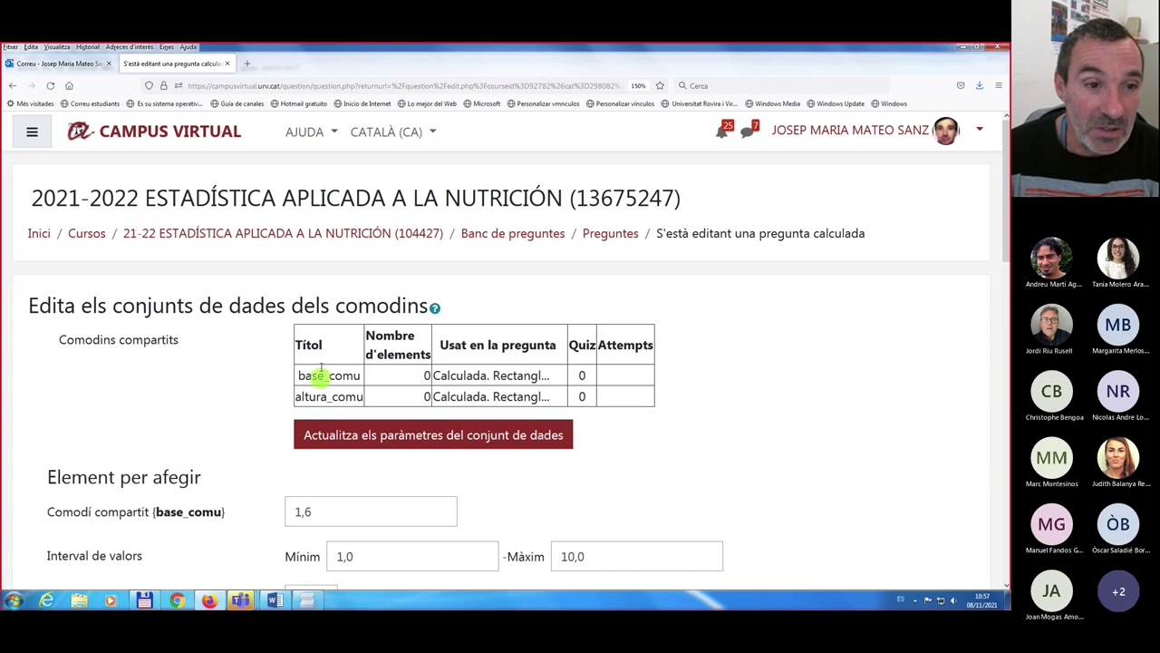
- Examine the value ranges, decimals and distributions of base_comu and altura_comu, plus the answer tolerance parameters and the options for adding items
scroll(109, 375, down, 3)
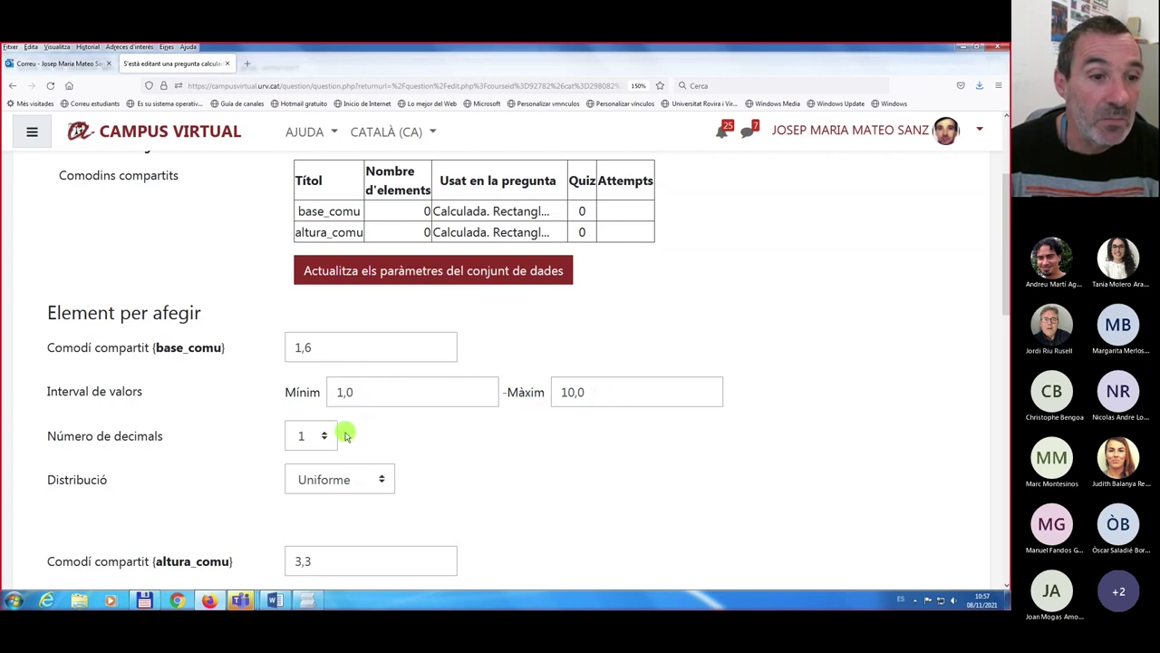
scroll(243, 410, down, 2)
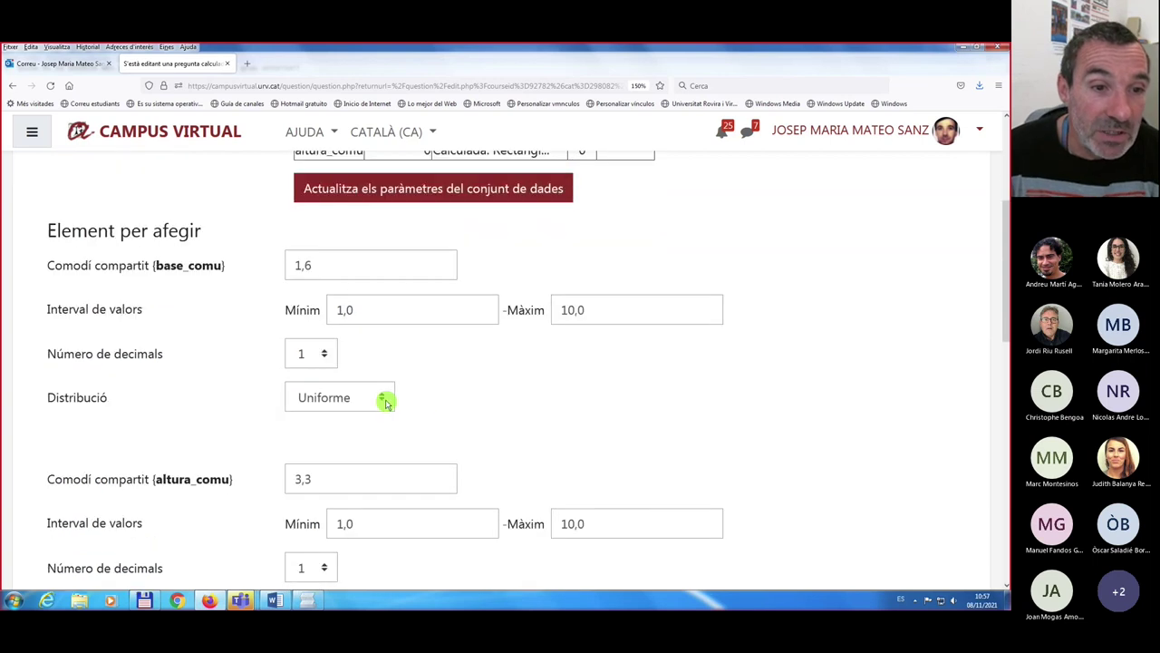
click(385, 399)
click(385, 398)
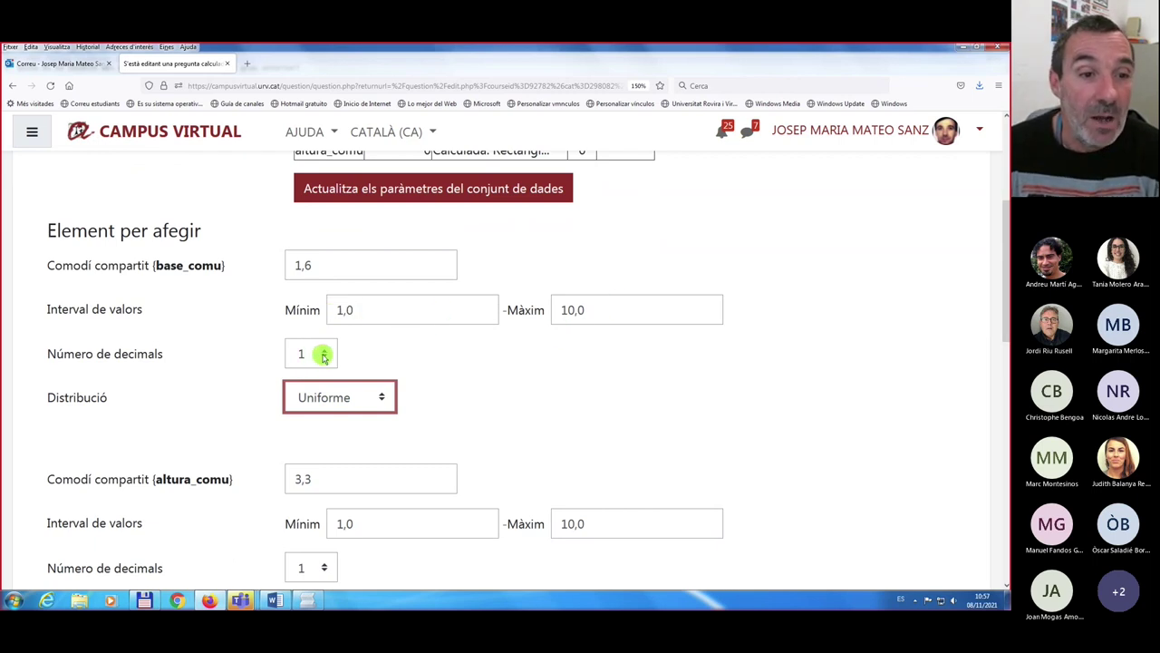
scroll(388, 372, down, 2)
scroll(388, 374, down, 1)
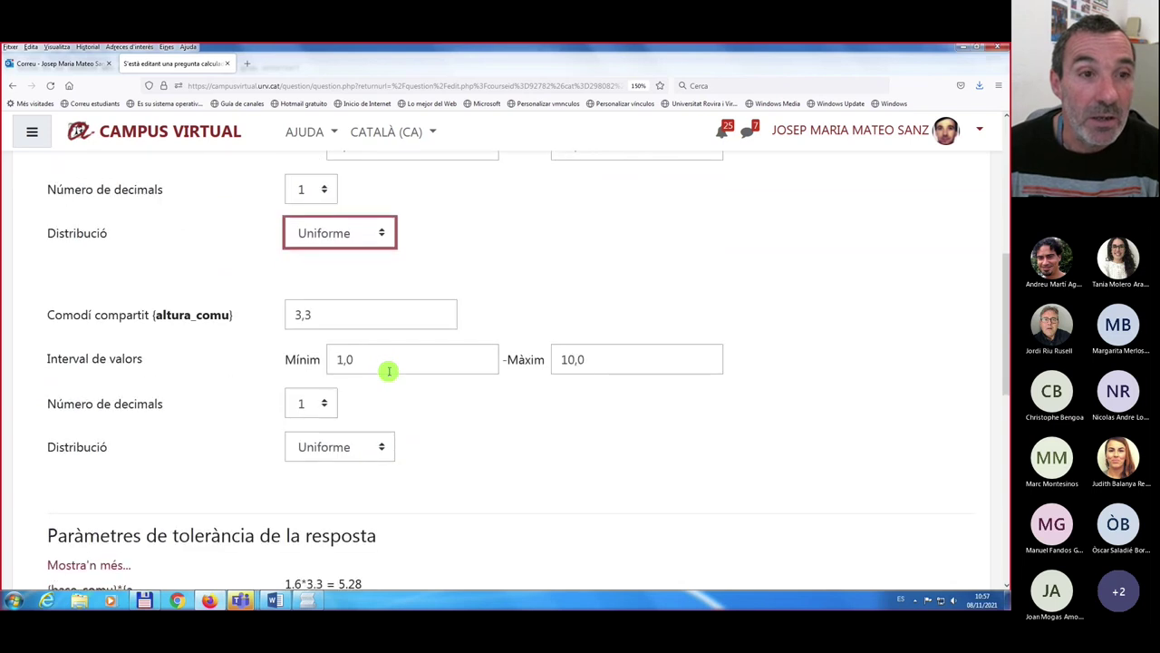
scroll(388, 373, up, 2)
scroll(388, 373, up, 2)
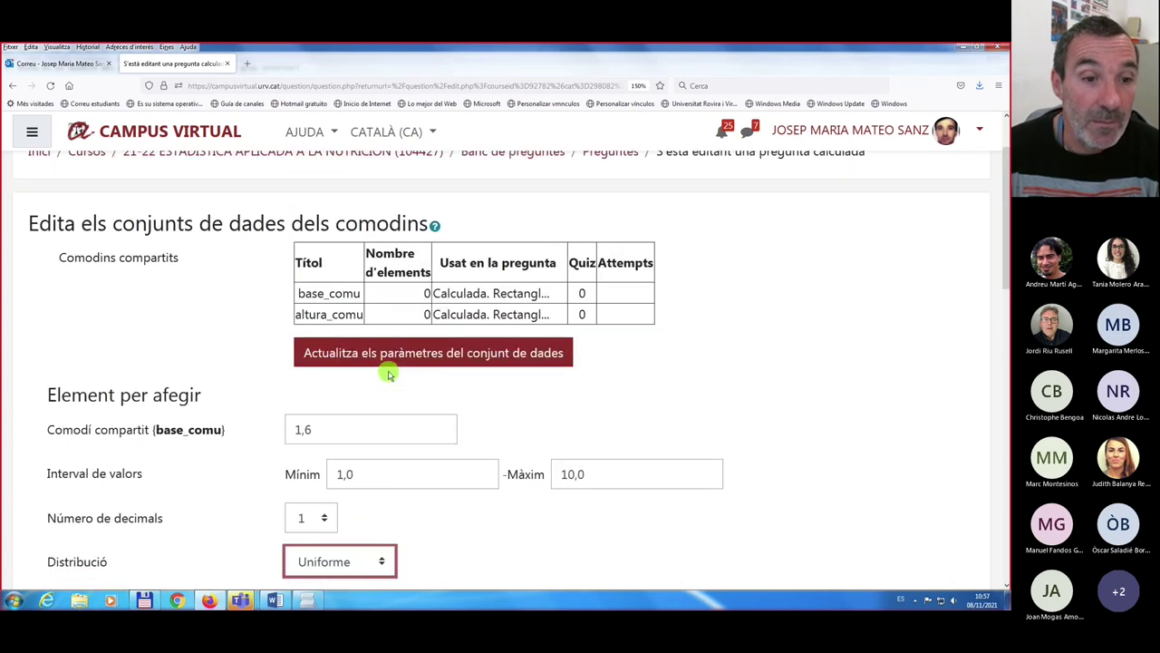
click(409, 345)
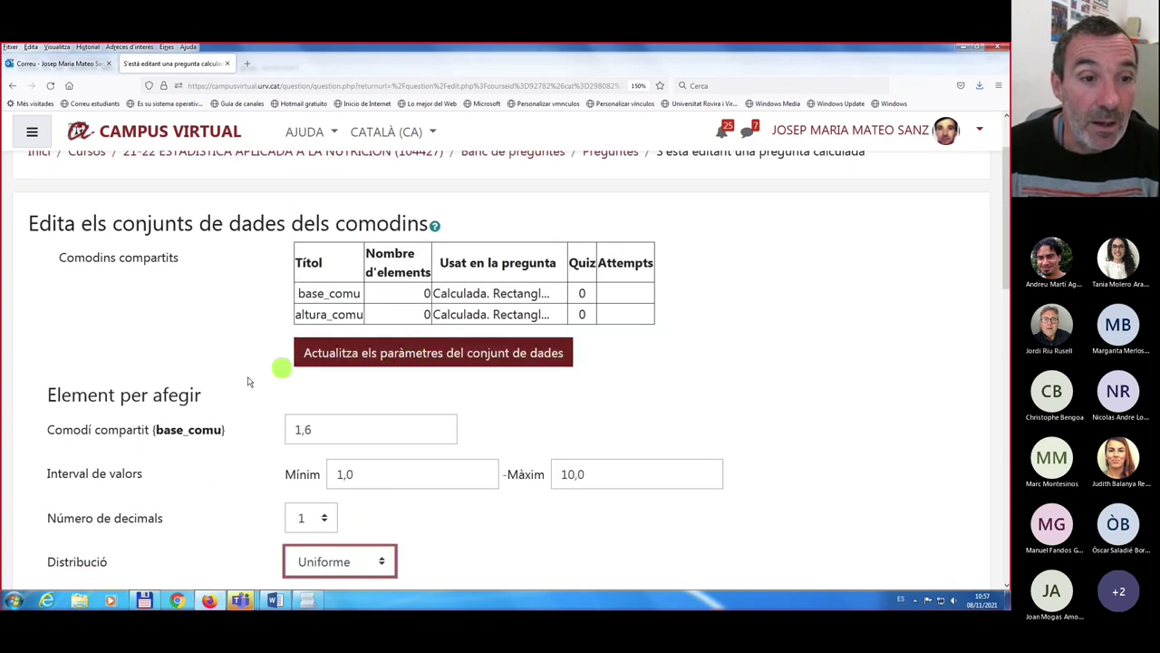
scroll(248, 381, down, 5)
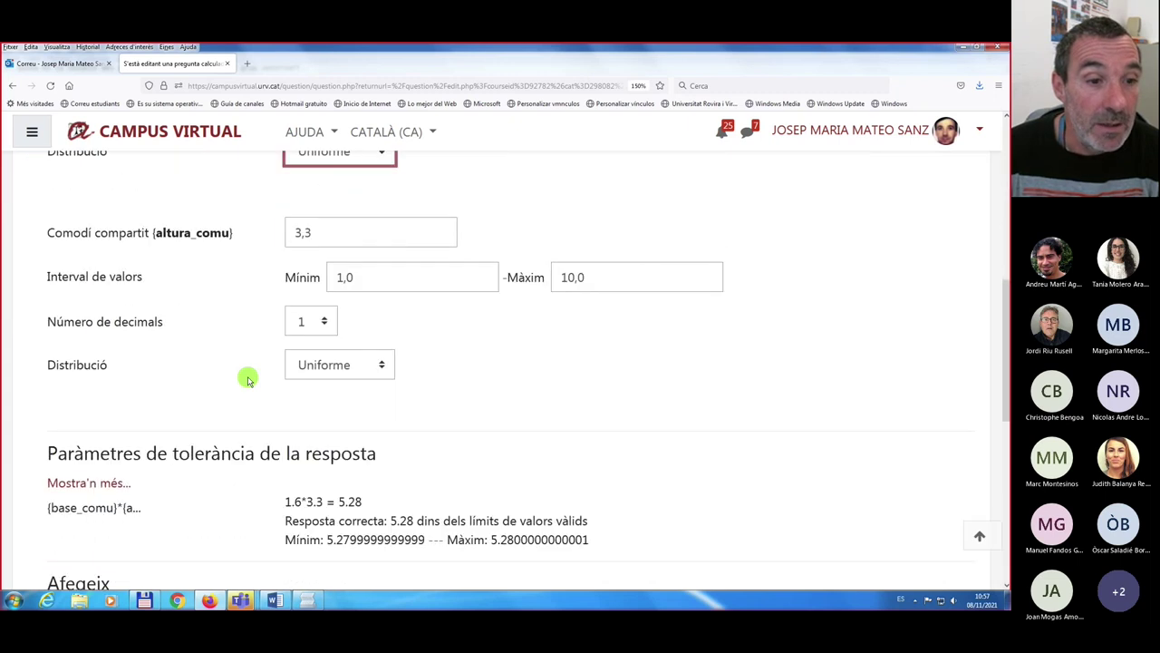
scroll(248, 380, down, 1)
scroll(247, 377, down, 1)
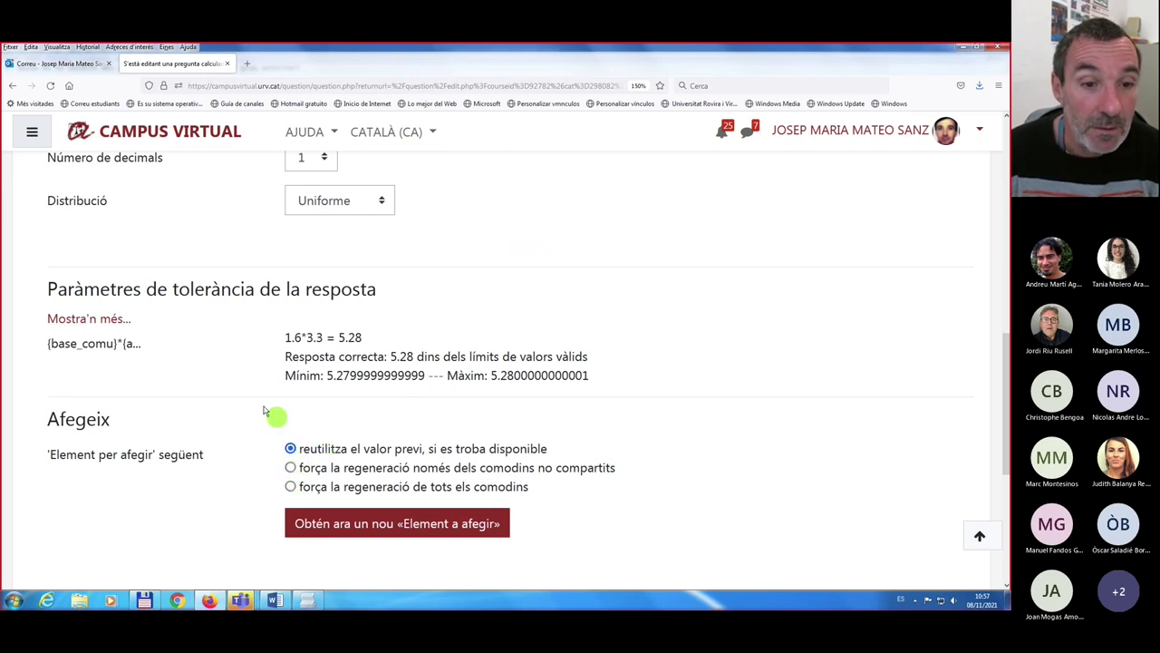
scroll(263, 409, up, 1)
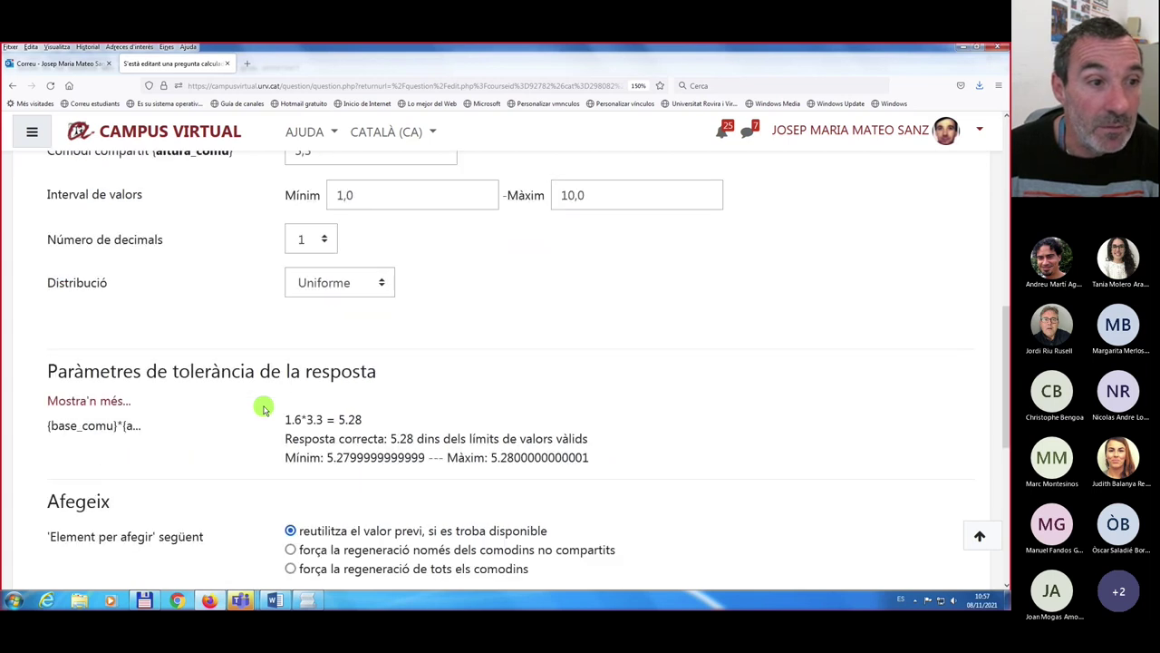
- Update the dataset parameters of the shared wildcards base_comu and altura_comu
scroll(262, 409, up, 6)
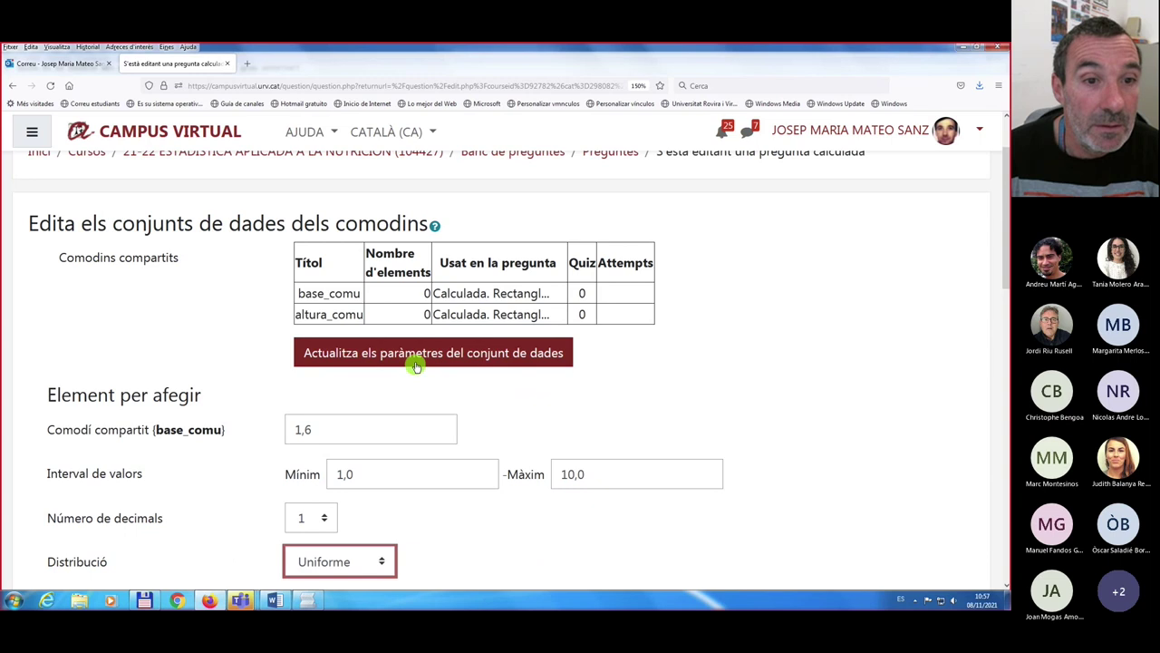
click(415, 359)
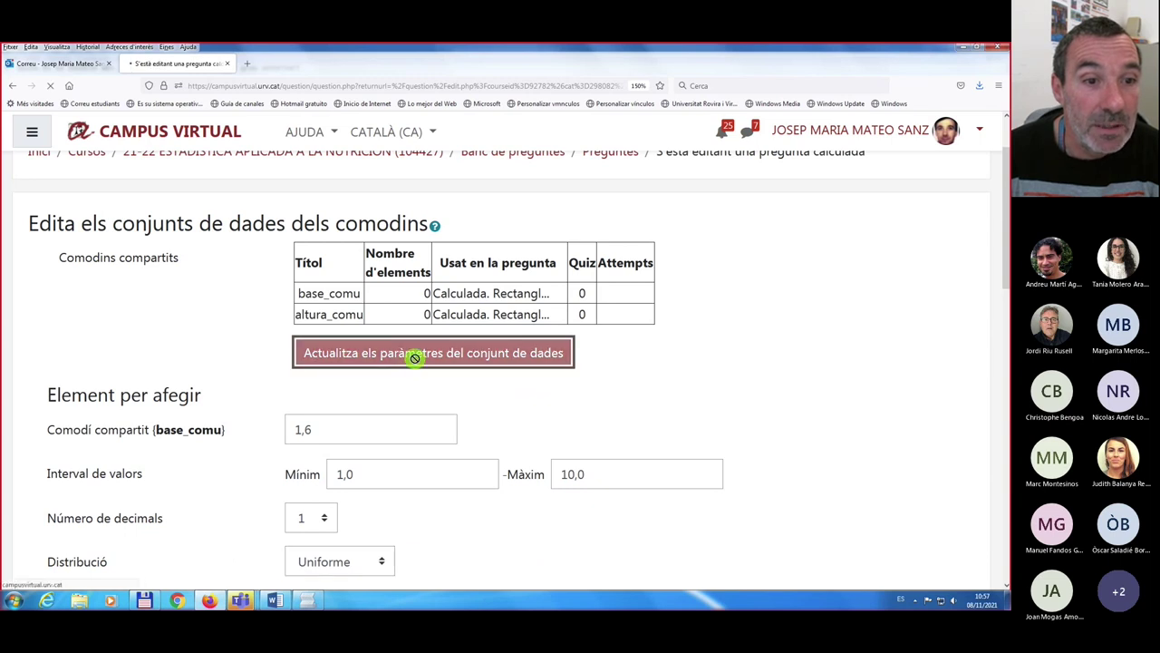
scroll(186, 443, down, 3)
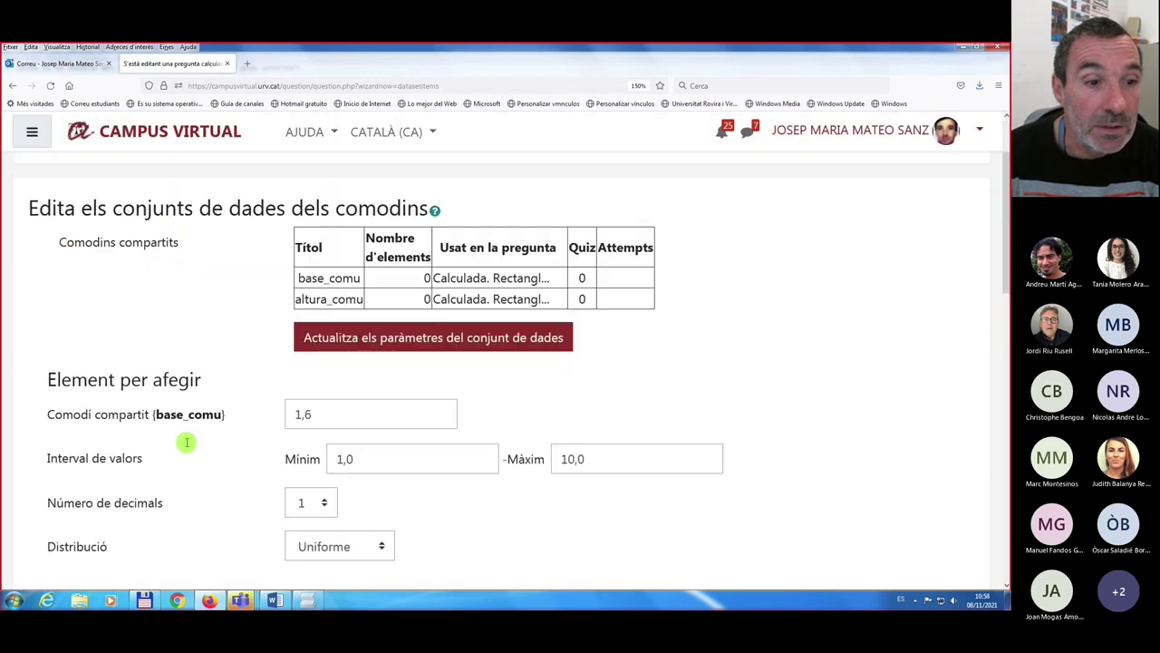
- Add 20 new sets of wildcard values to the shared datasets, keeping the option to reuse the previous value if available
scroll(187, 442, down, 8)
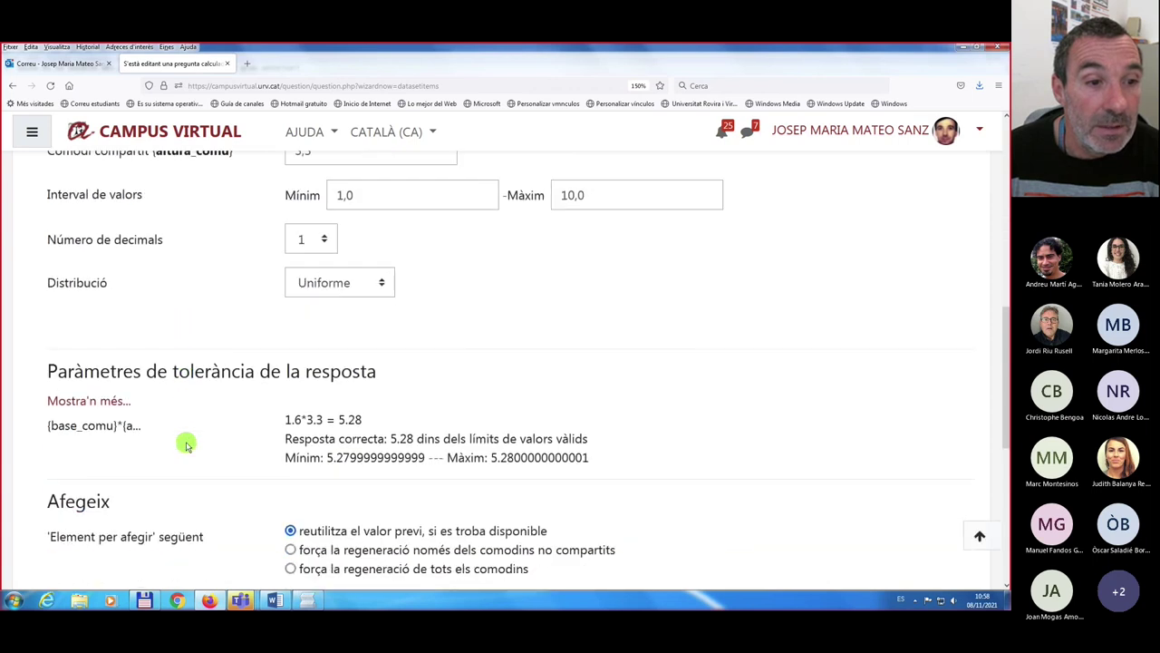
scroll(203, 431, down, 5)
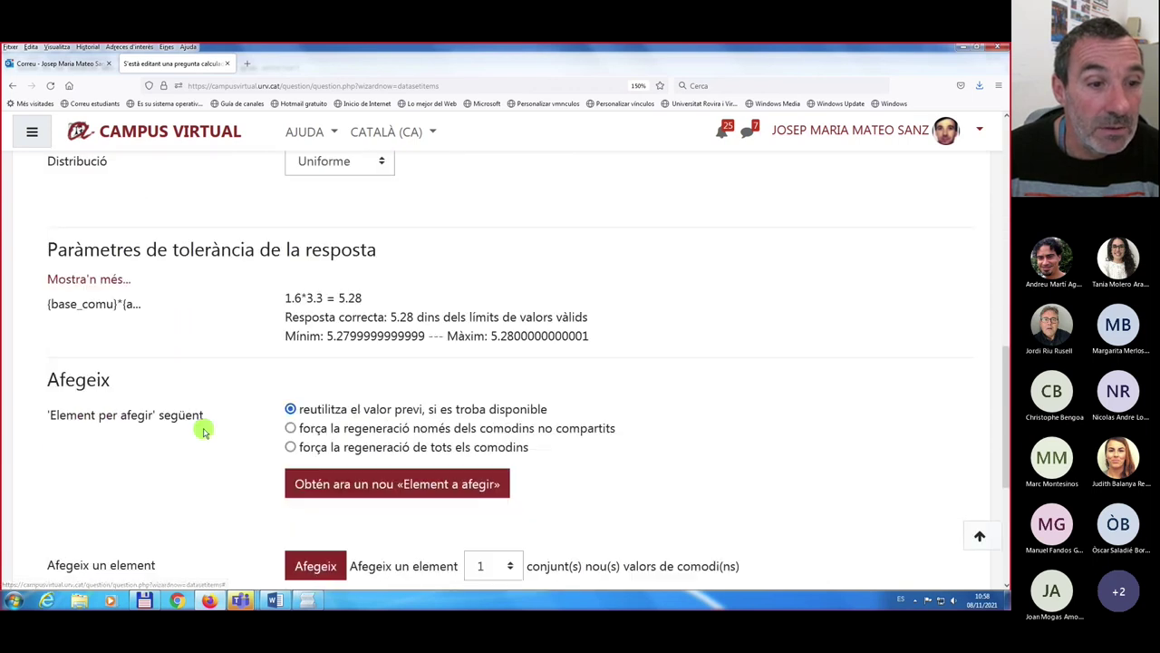
scroll(203, 431, down, 3)
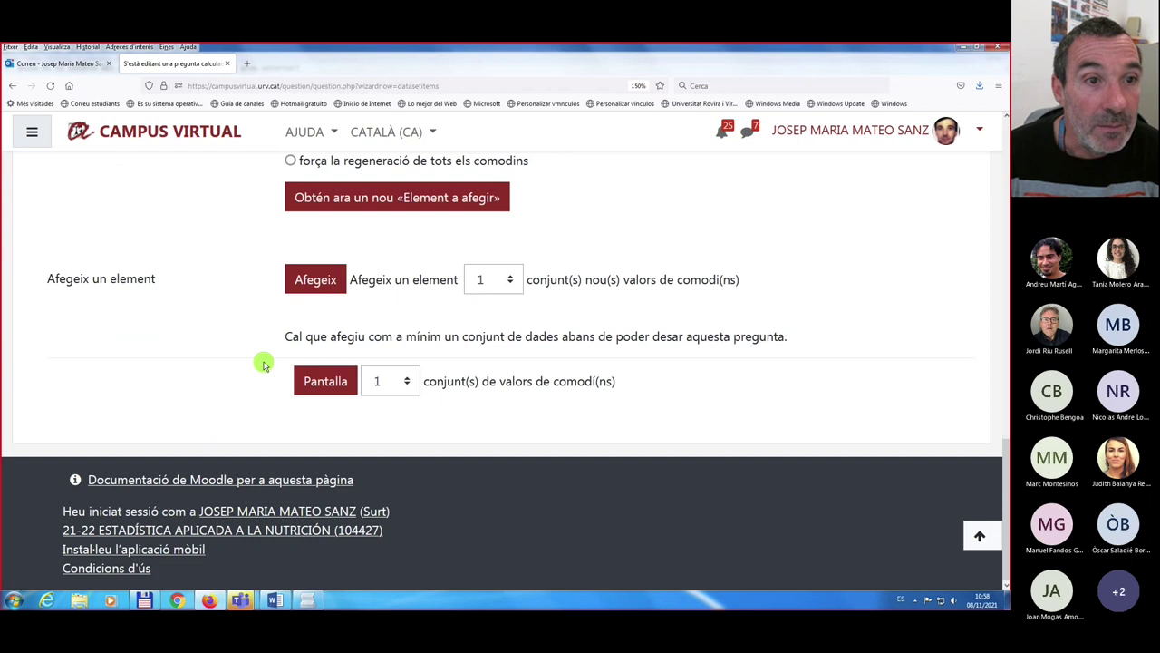
scroll(263, 365, up, 2)
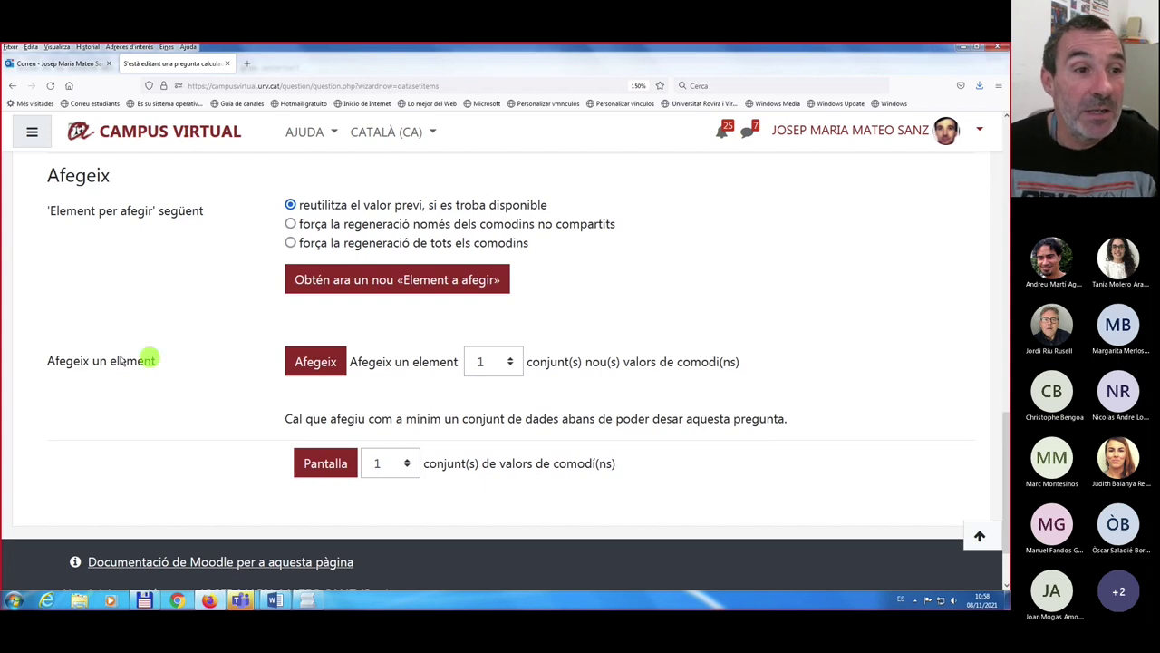
click(512, 363)
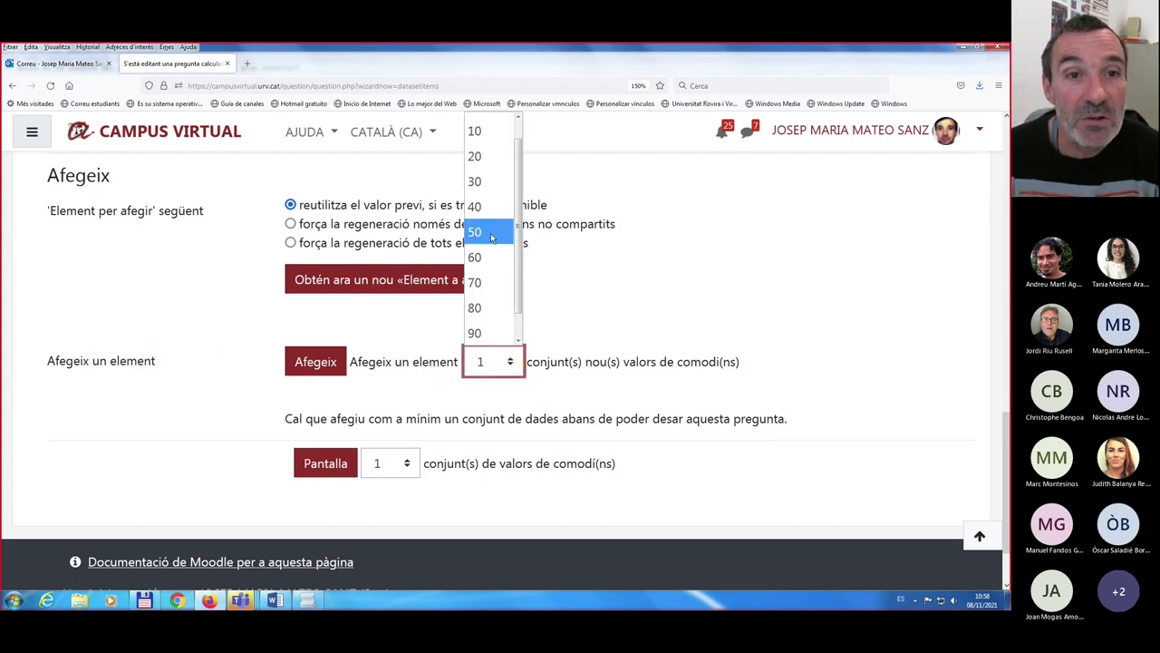
click(475, 157)
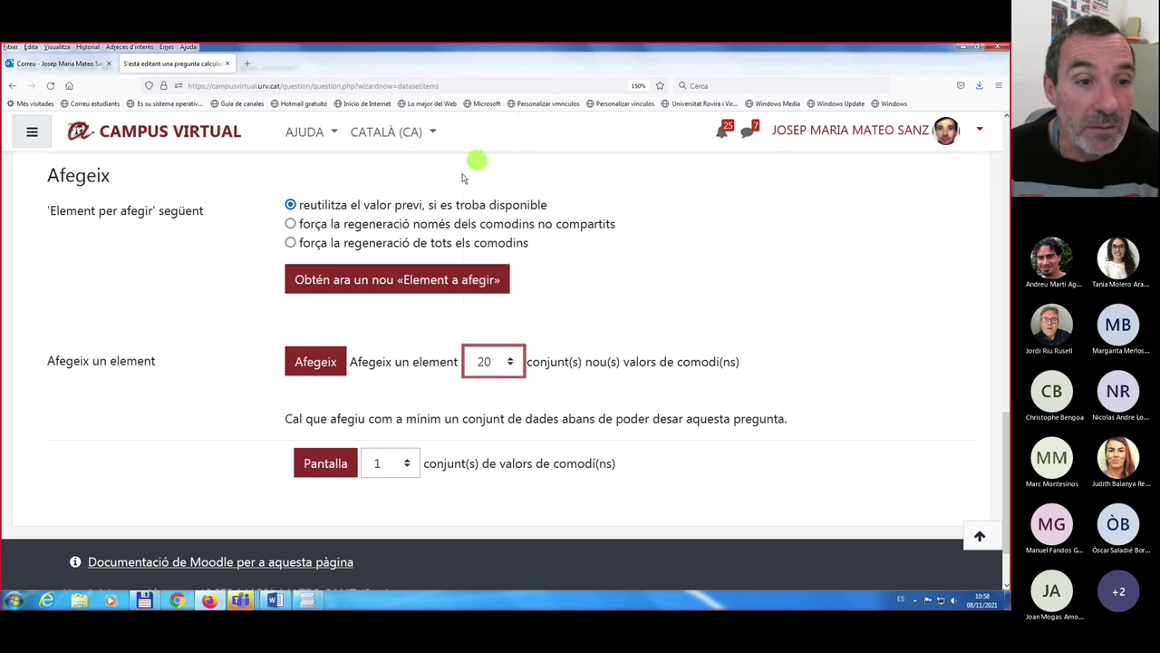
click(314, 365)
click(315, 365)
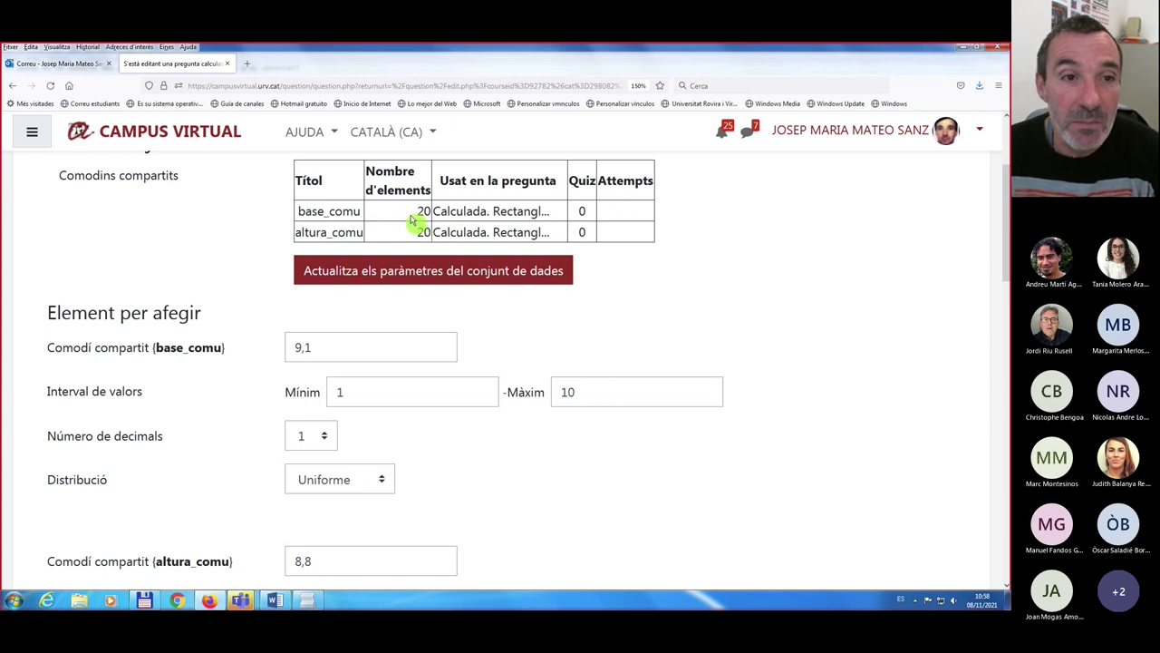
- Look over the generated wildcard values and display 5 sets of them at once
scroll(291, 363, down, 5)
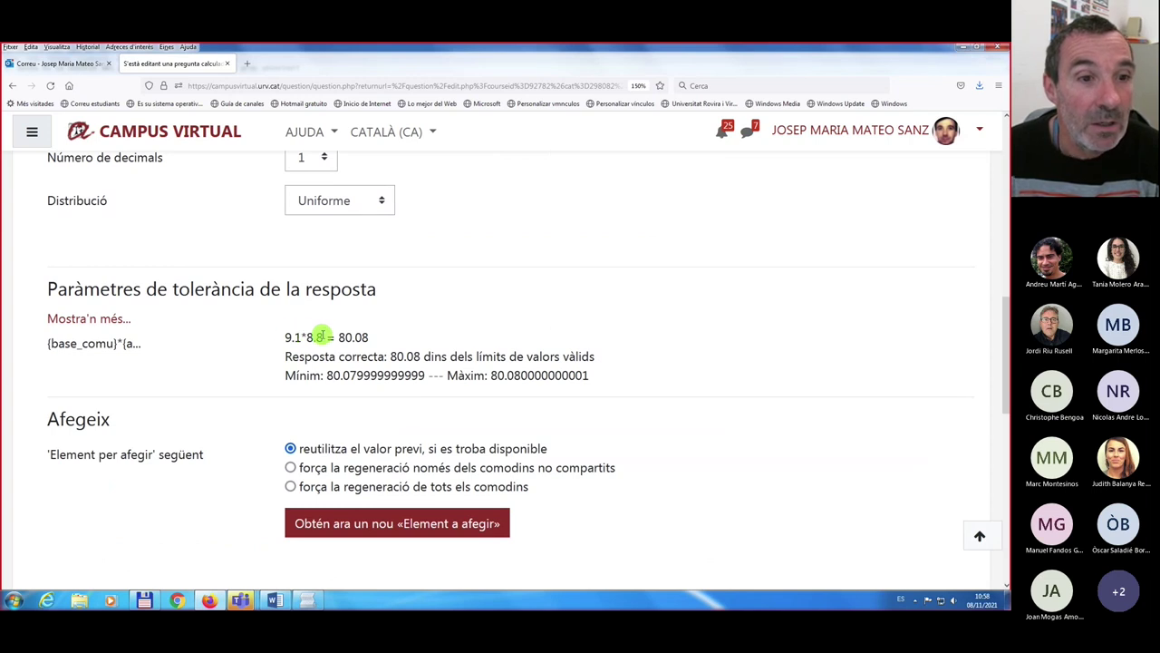
scroll(324, 337, down, 6)
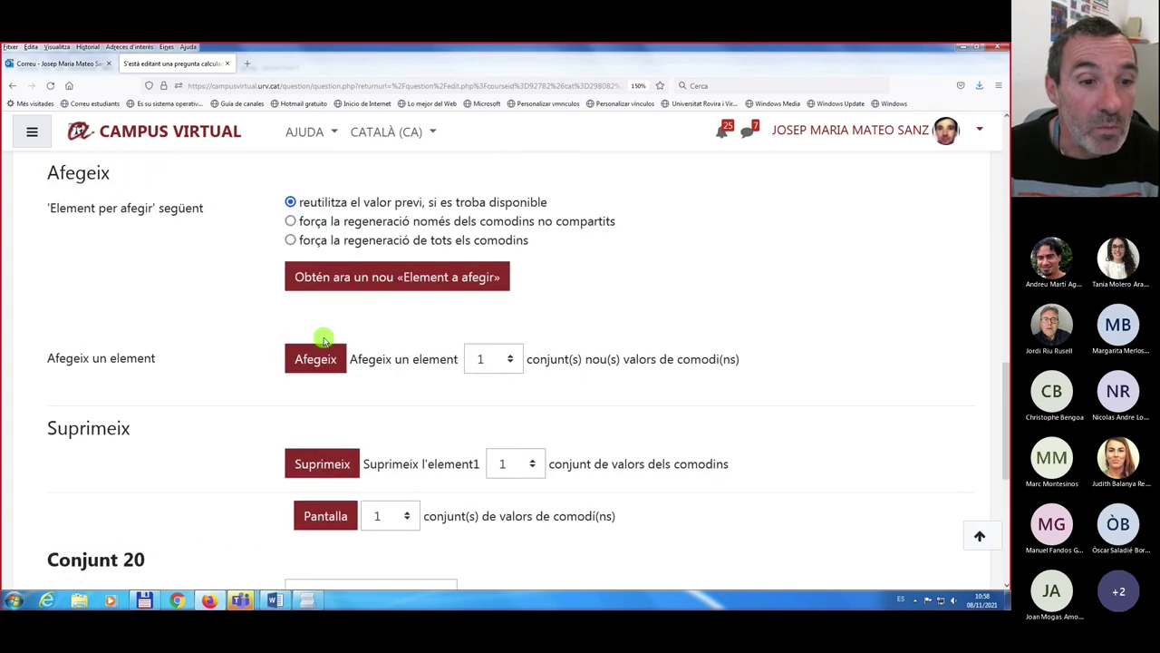
click(389, 433)
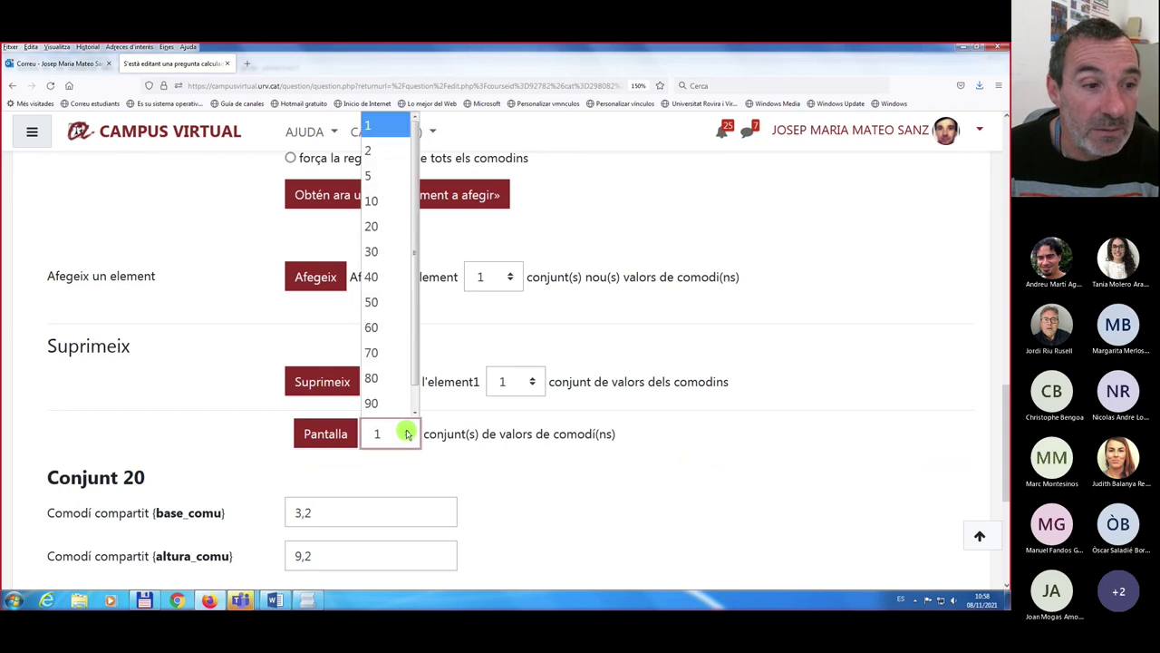
click(245, 410)
scroll(170, 464, down, 1)
scroll(171, 465, down, 3)
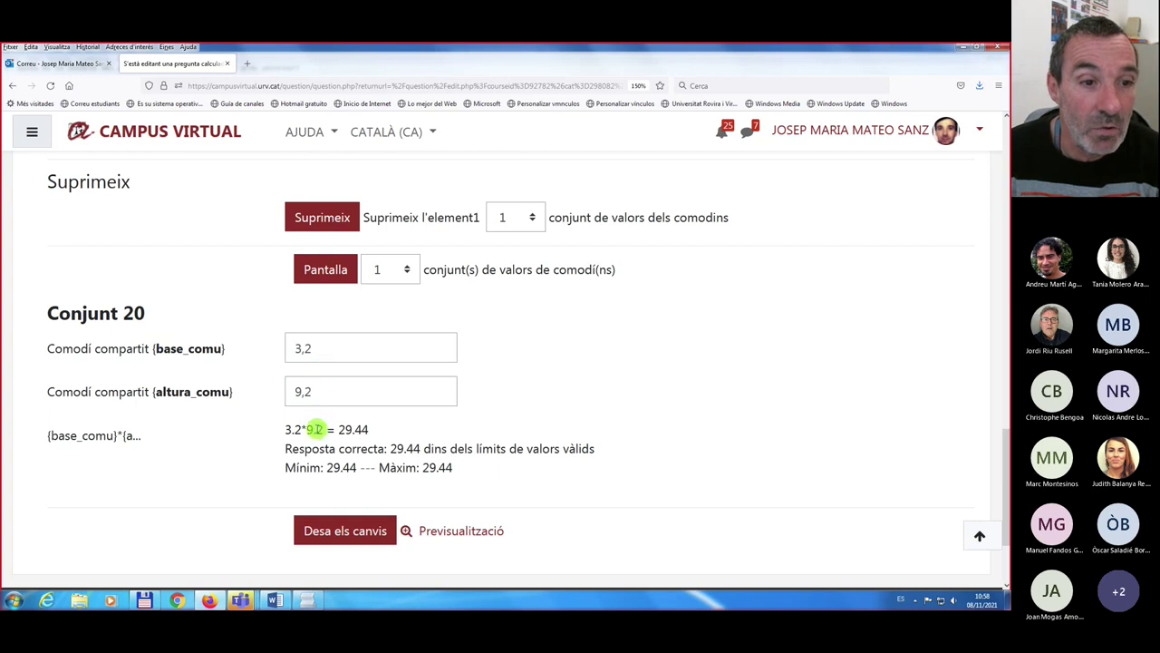
click(409, 269)
click(372, 352)
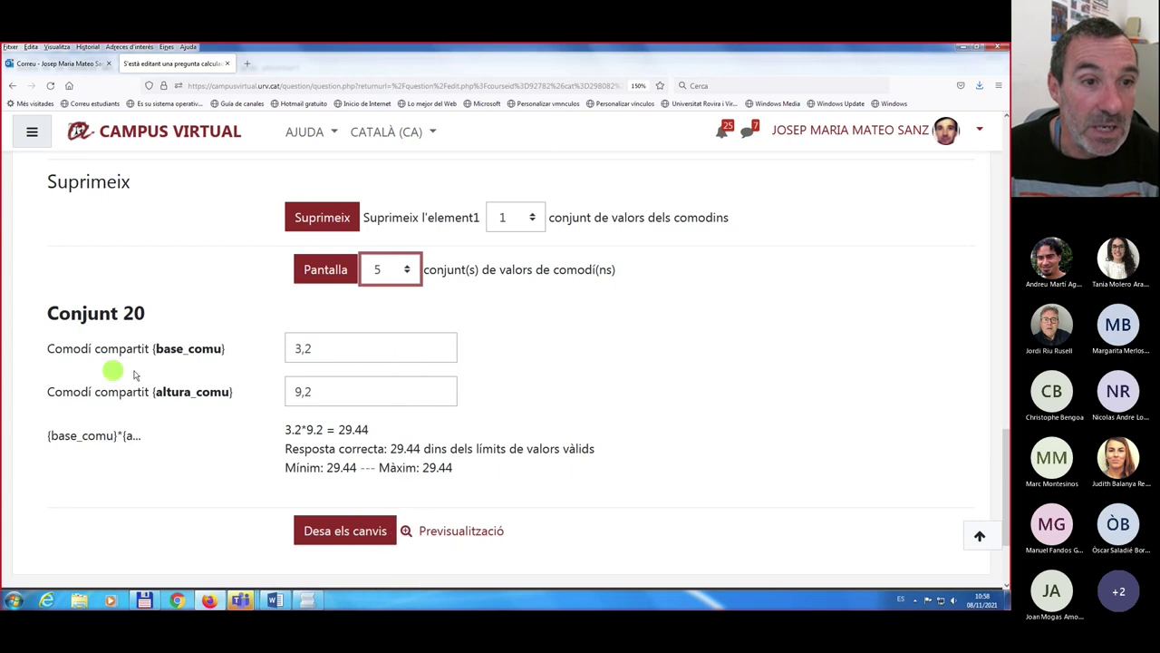
click(312, 270)
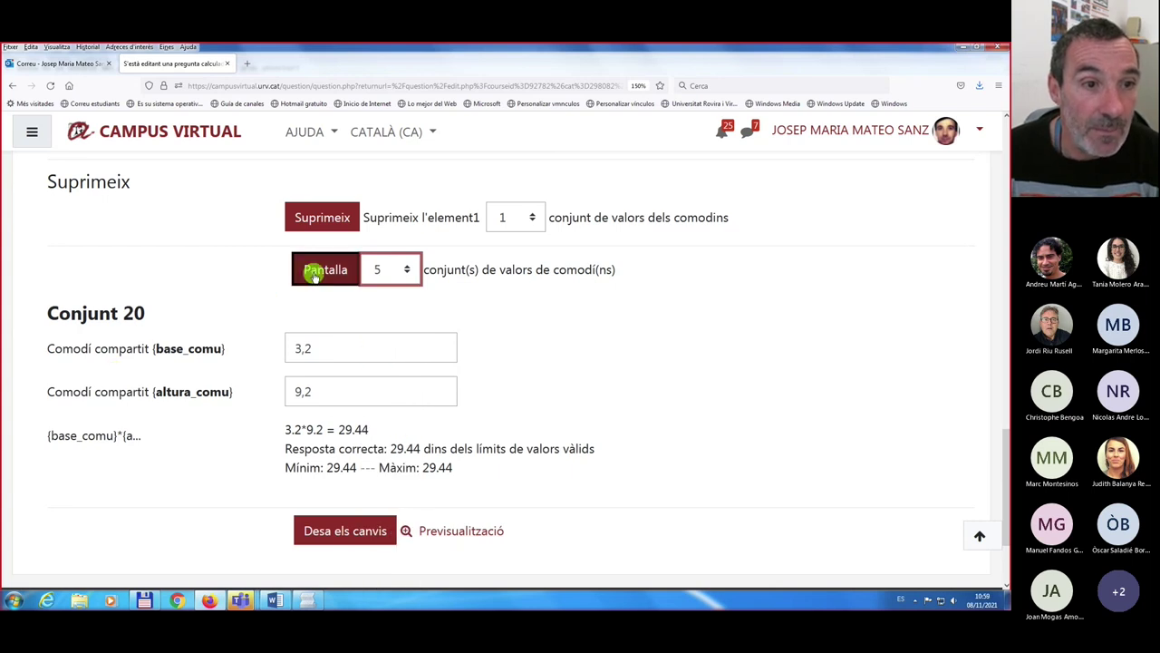
- Review the displayed value sets from Conjunt 20 down to Conjunt 16 and save the calculated question
scroll(150, 364, down, 10)
scroll(150, 365, down, 4)
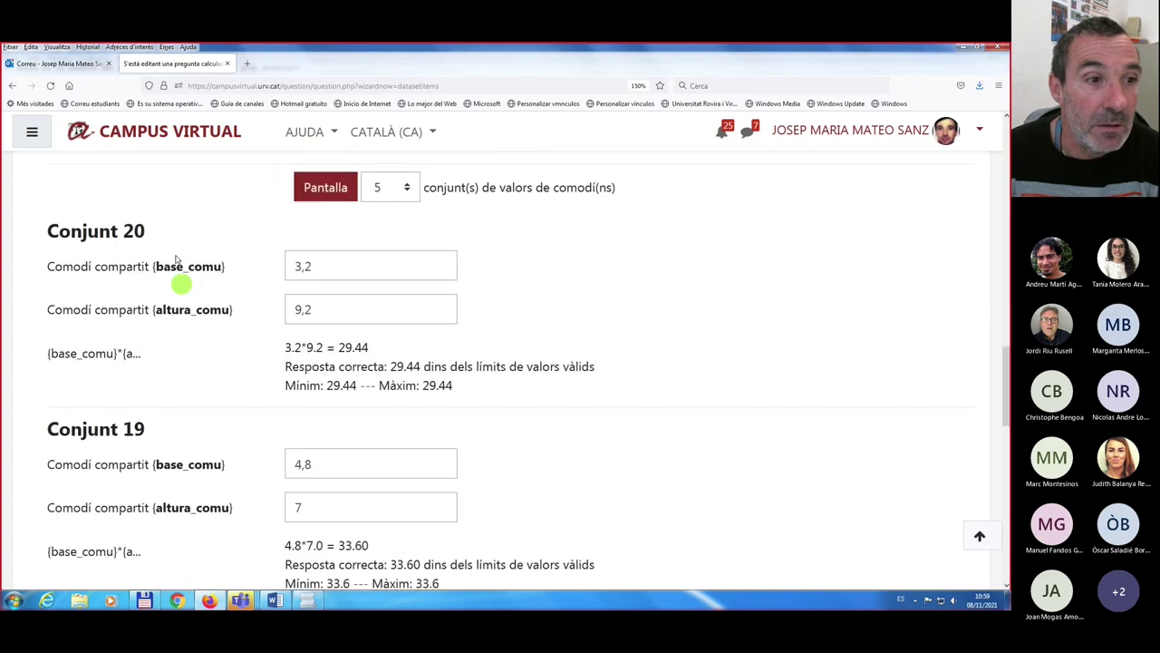
scroll(313, 487, down, 5)
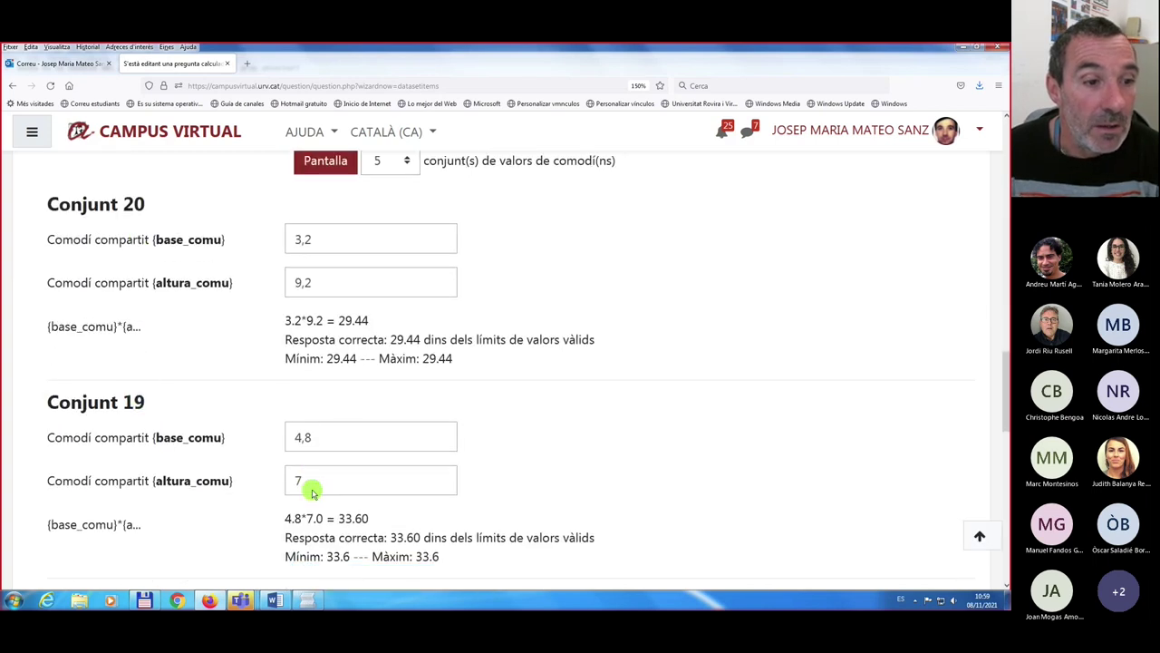
scroll(312, 487, down, 3)
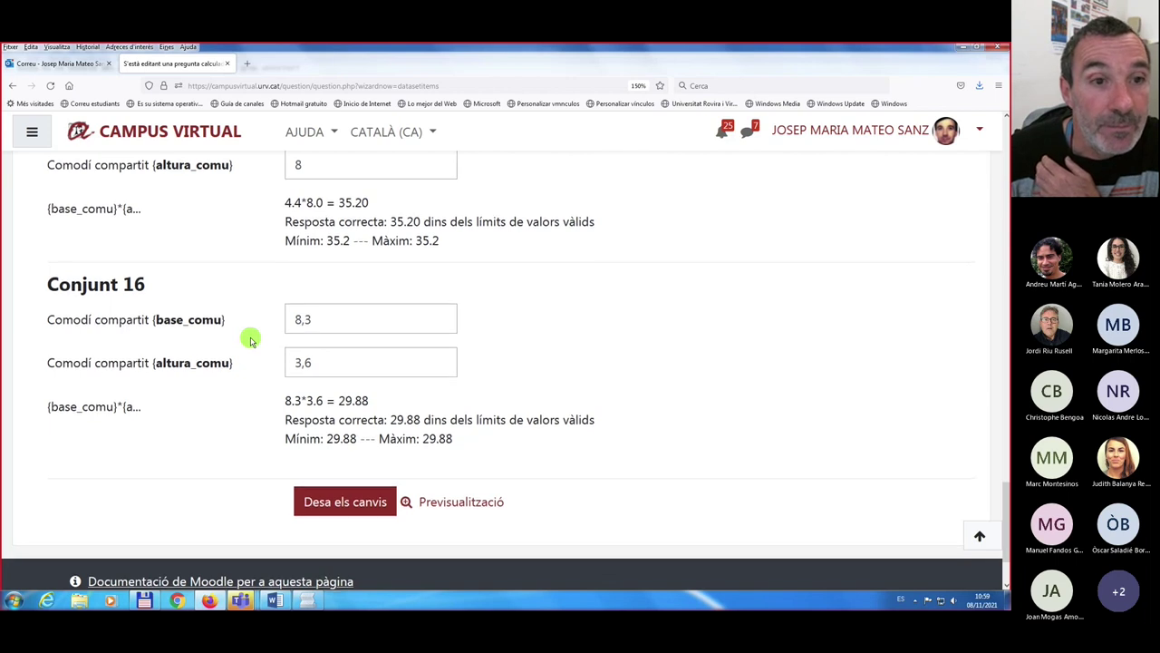
scroll(251, 340, up, 1)
scroll(292, 292, down, 1)
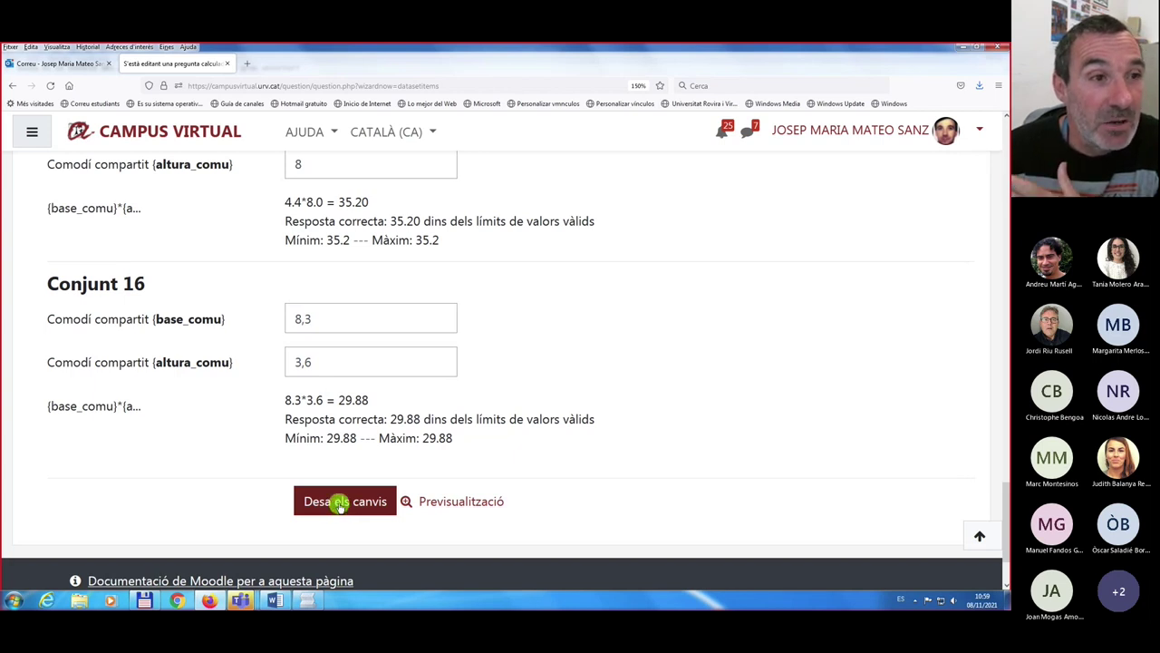
click(338, 503)
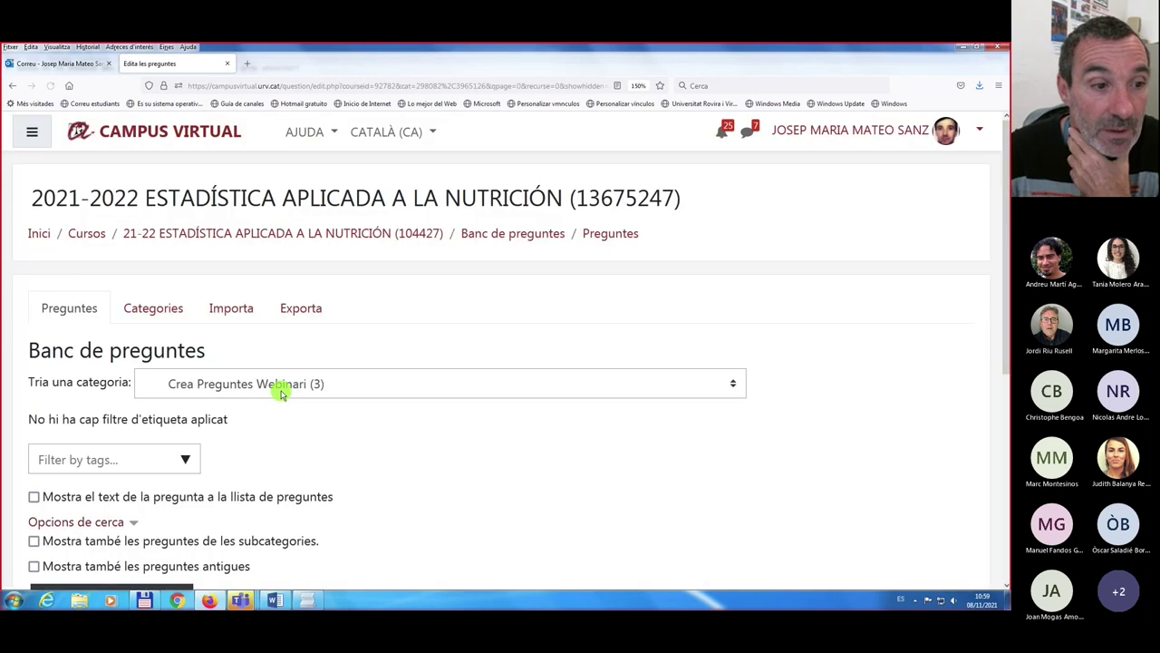
- Start a new question of type Calculada in the Crea Preguntes Webinari category
scroll(281, 393, down, 5)
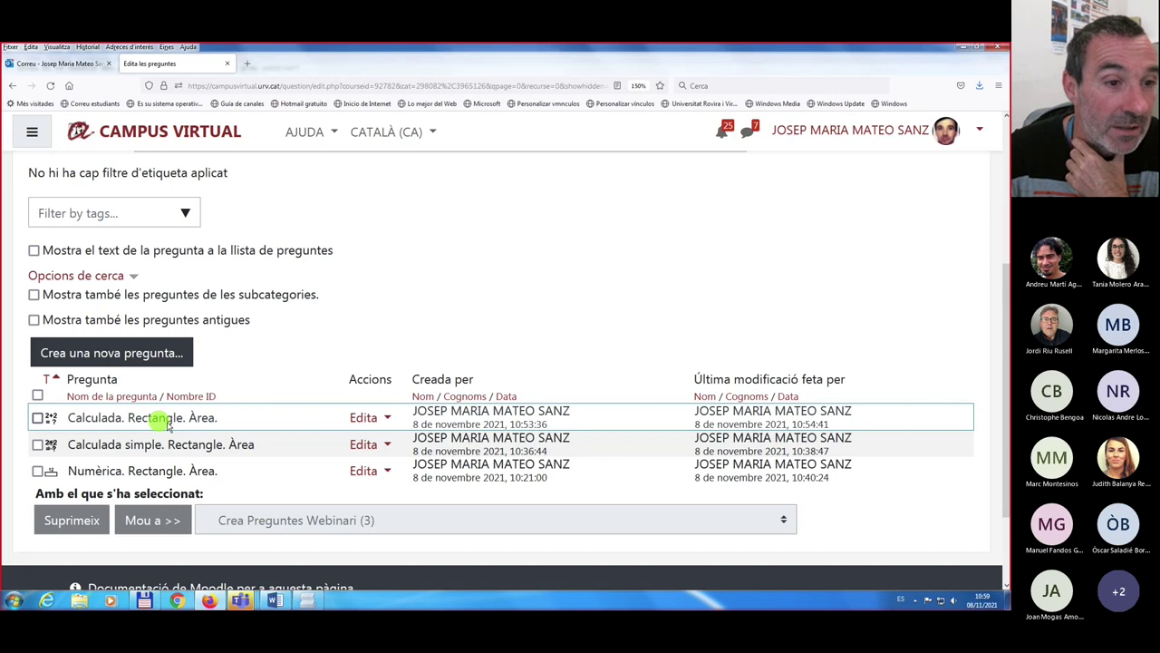
click(142, 360)
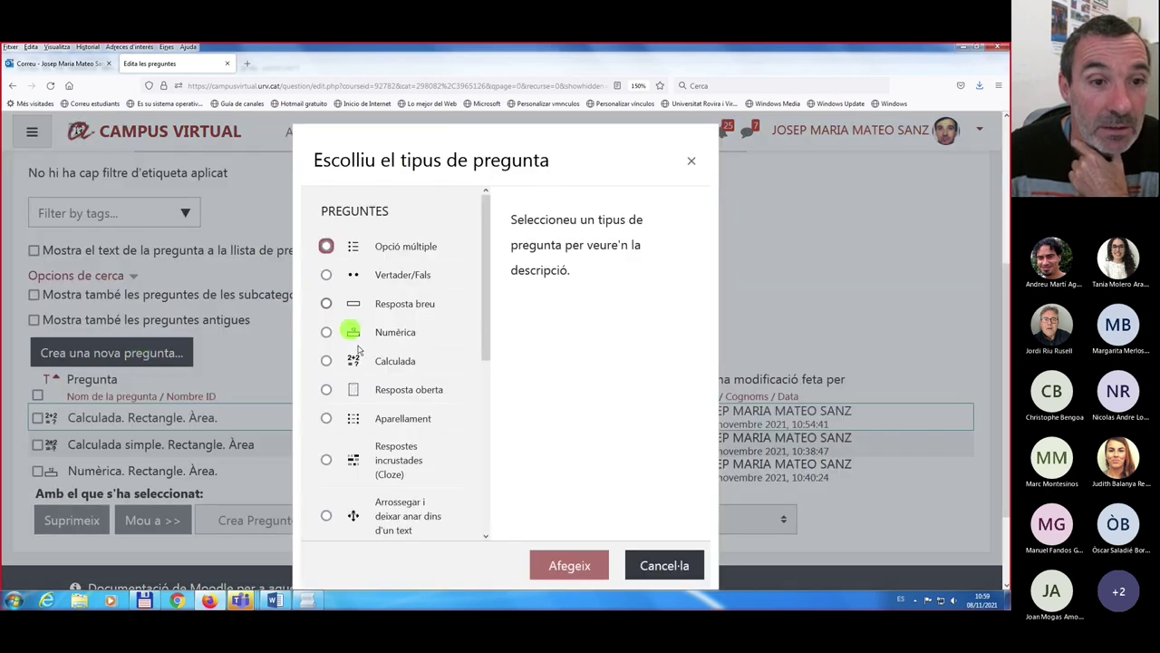
click(327, 361)
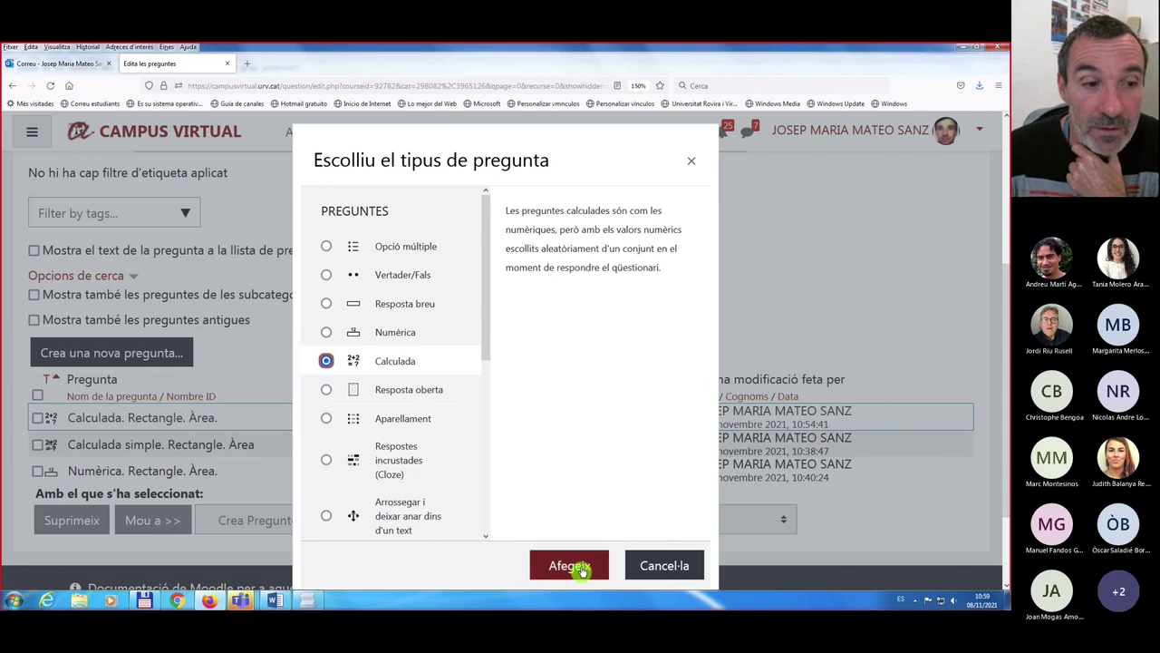
click(580, 565)
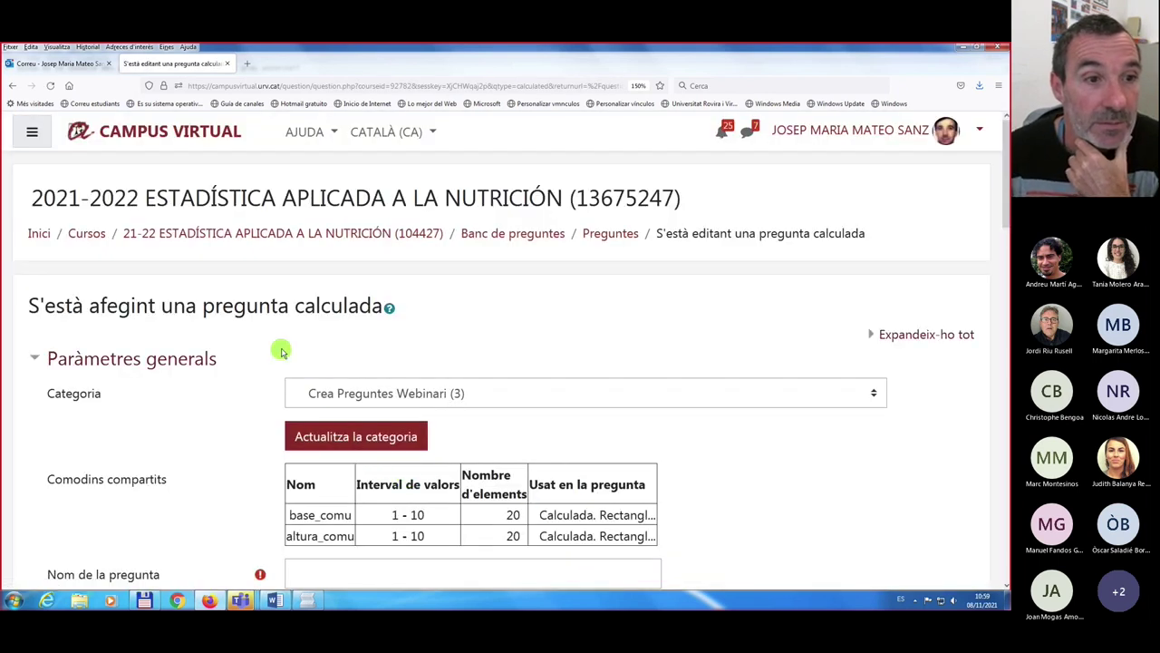
- Check the shared wildcards available to the new question and name it "Calculada. Rectangle. Perímetre"
scroll(281, 352, down, 3)
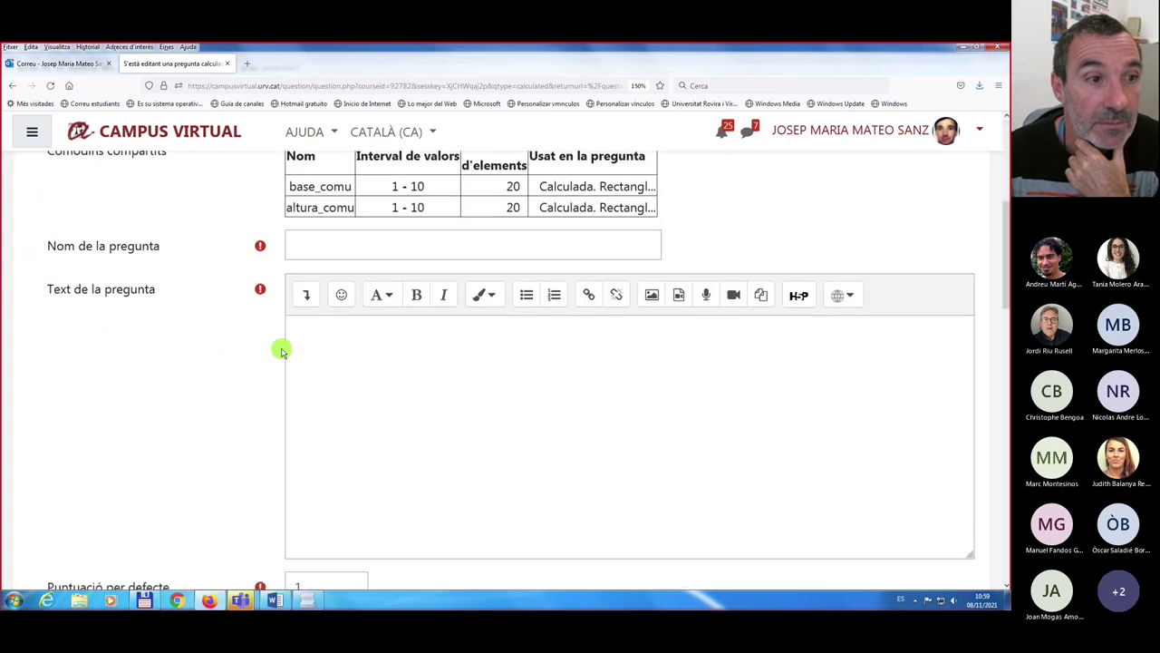
scroll(381, 249, up, 2)
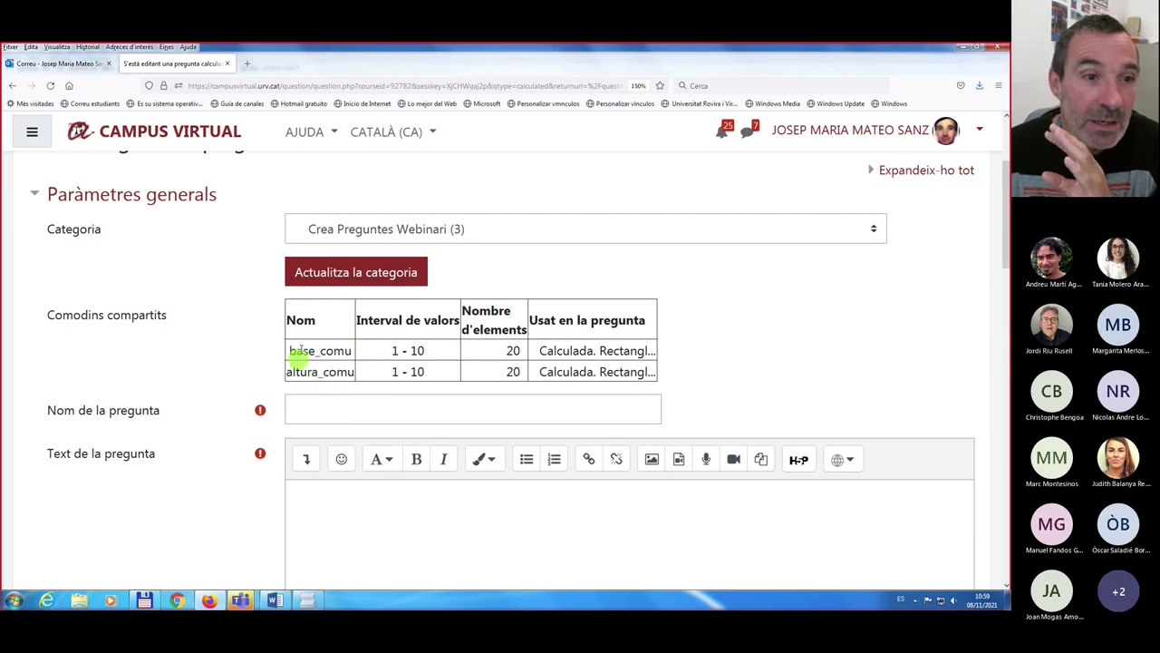
click(298, 412)
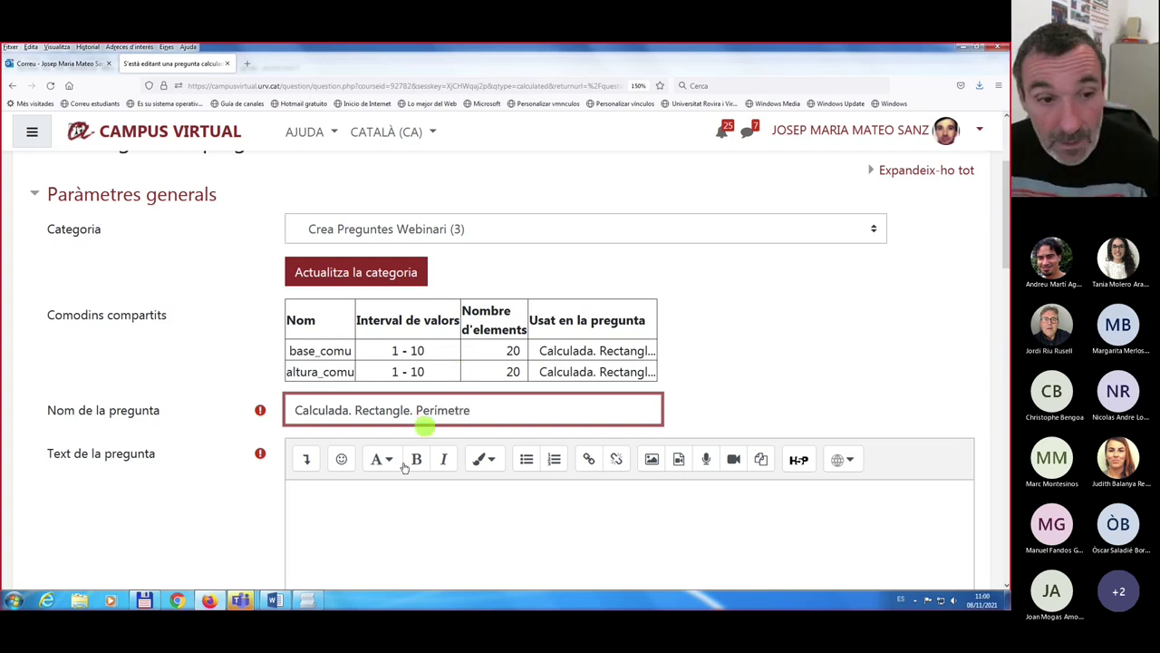
- Copy the rectangle perimeter statement (CALCULADA, item 2) from the Preguntes_Webinari.txt notes in Lister into the new question's text
click(306, 600)
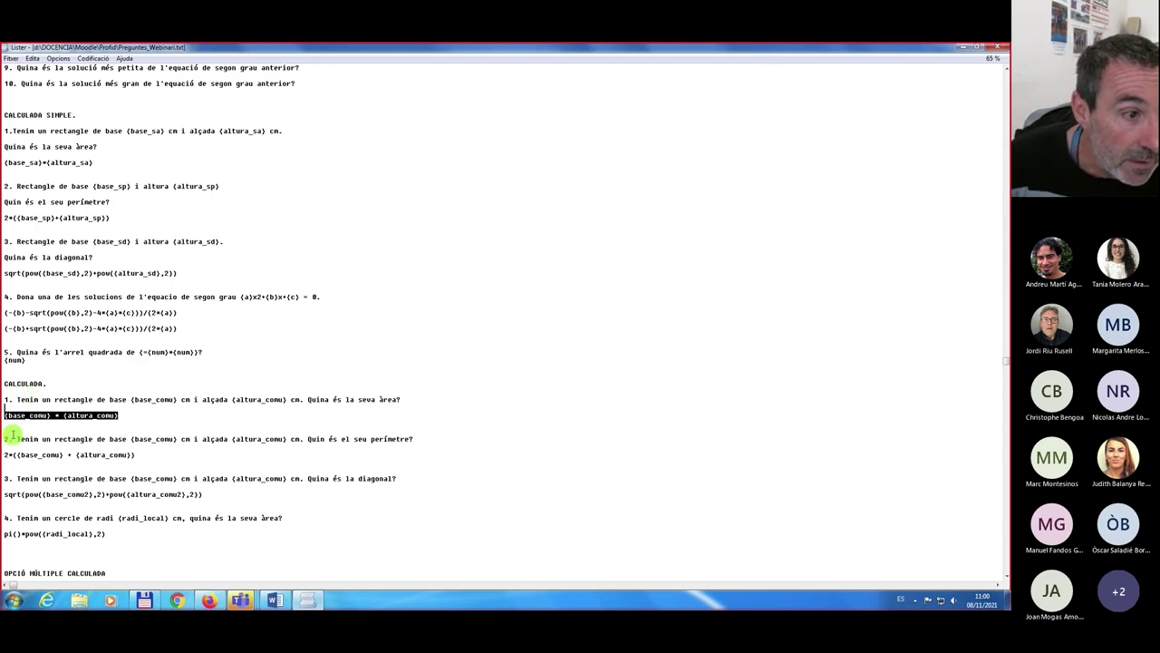
drag(15, 440, 414, 440)
key(ctrl+c)
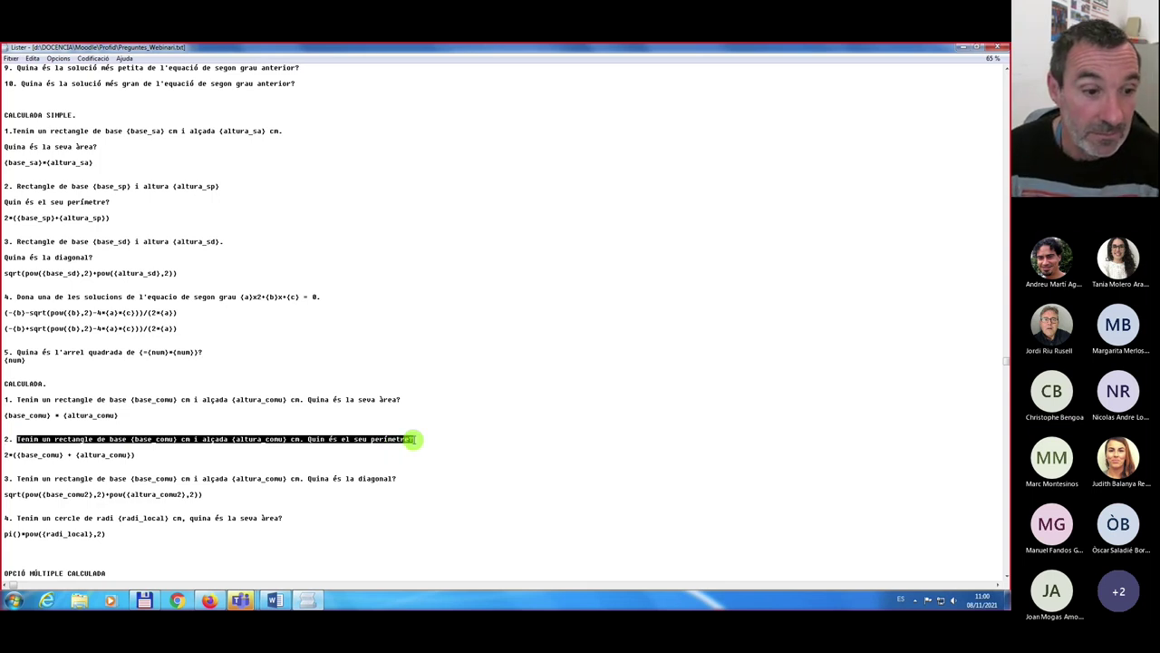
key(alt+Tab)
click(290, 505)
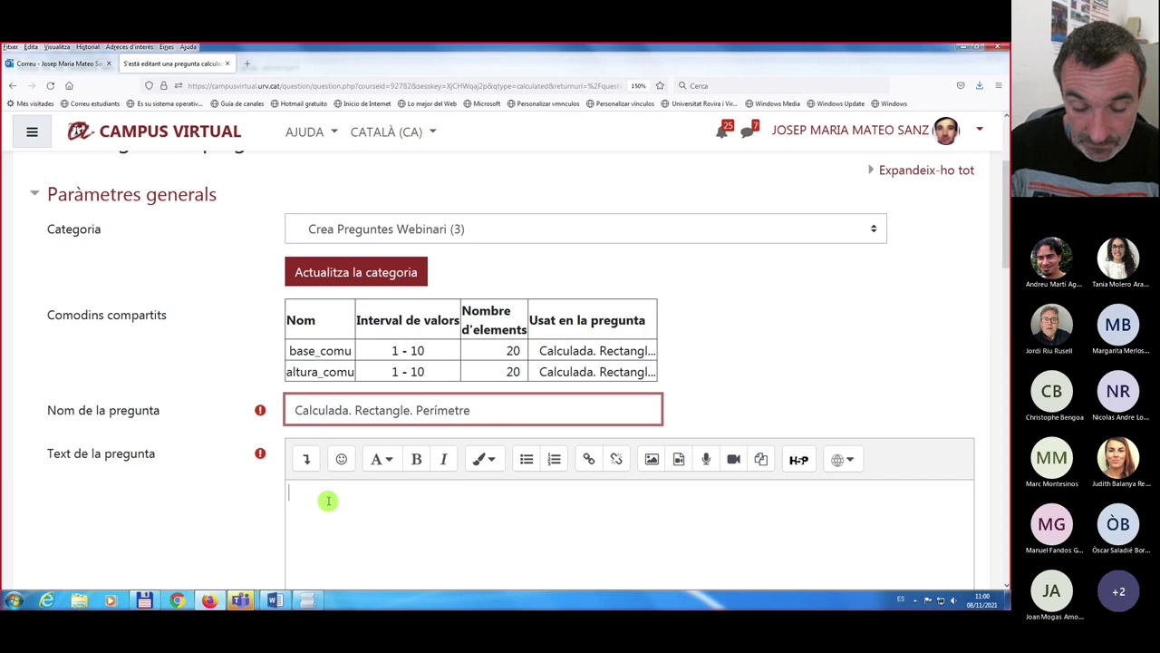
key(ctrl+v)
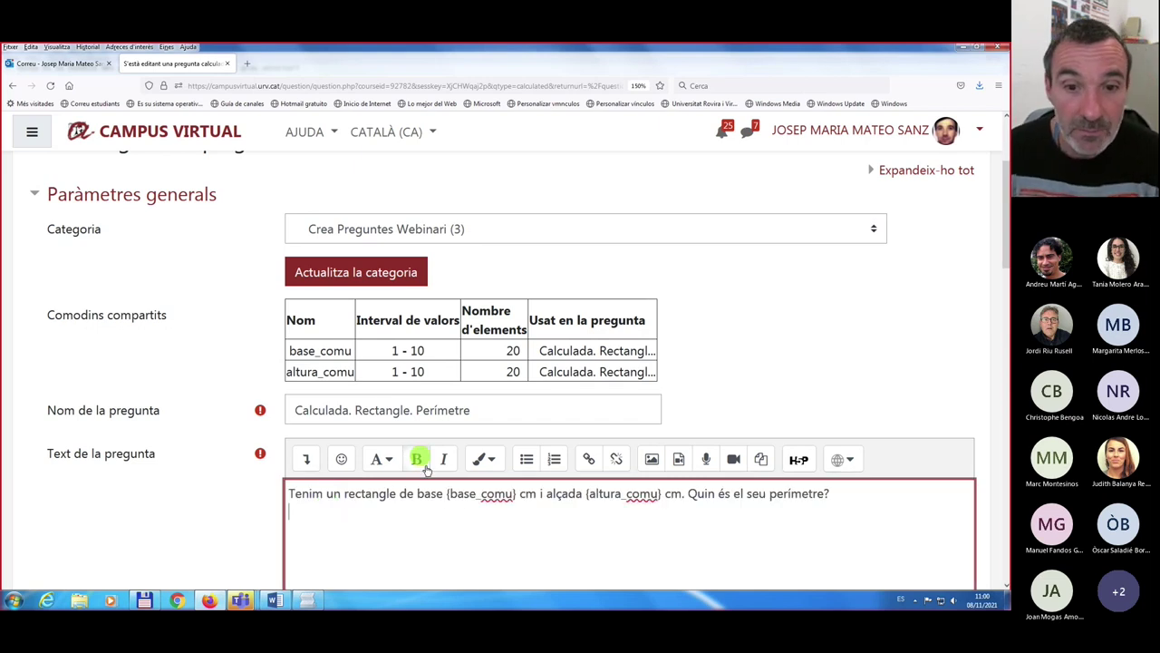
- Copy the perimeter formula 2*({base_comu} + {altura_comu}) from the Lister notes into answer formula 1 of the question in Firefox
scroll(499, 485, down, 10)
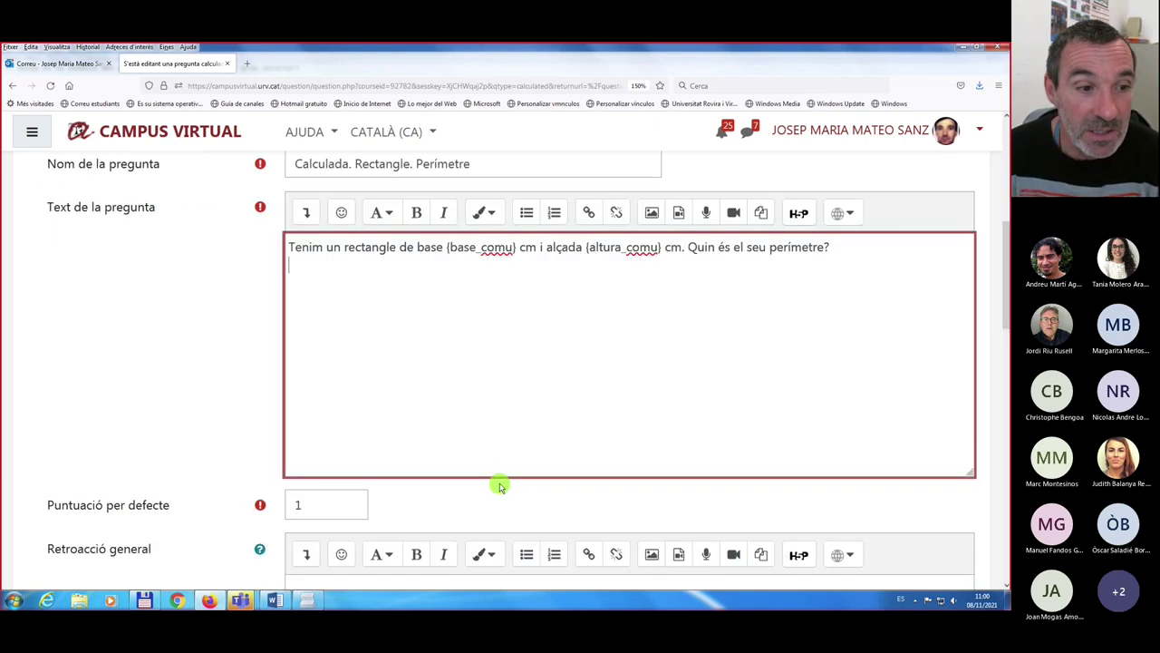
click(284, 446)
key(alt+Tab)
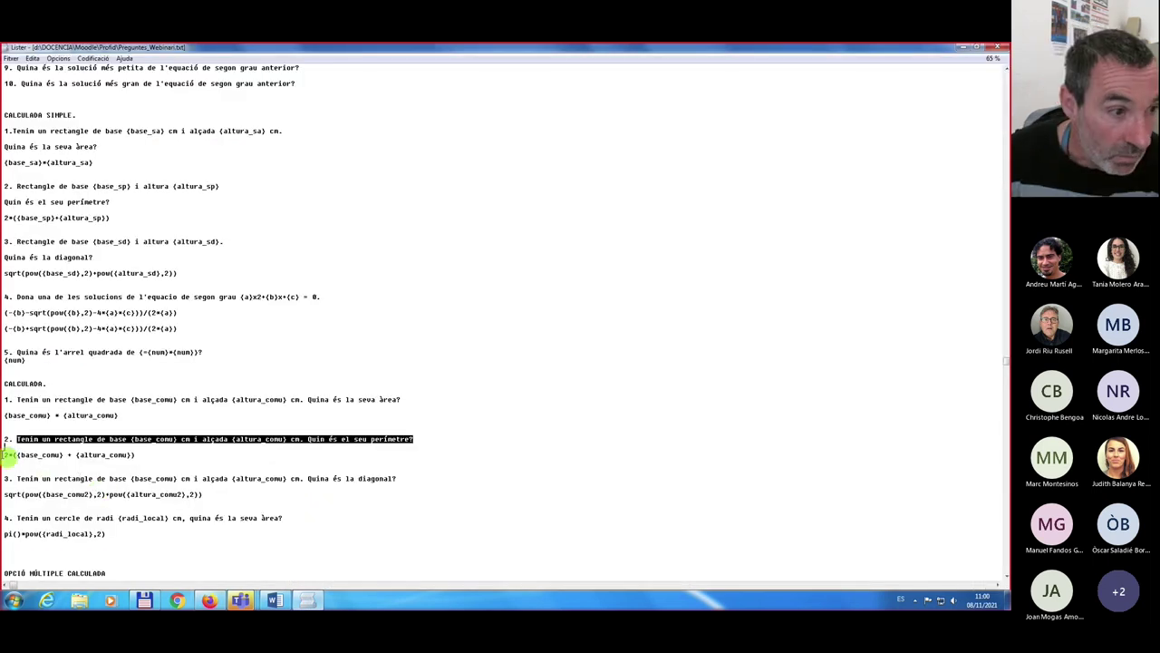
drag(5, 454, 118, 459)
key(ctrl+c)
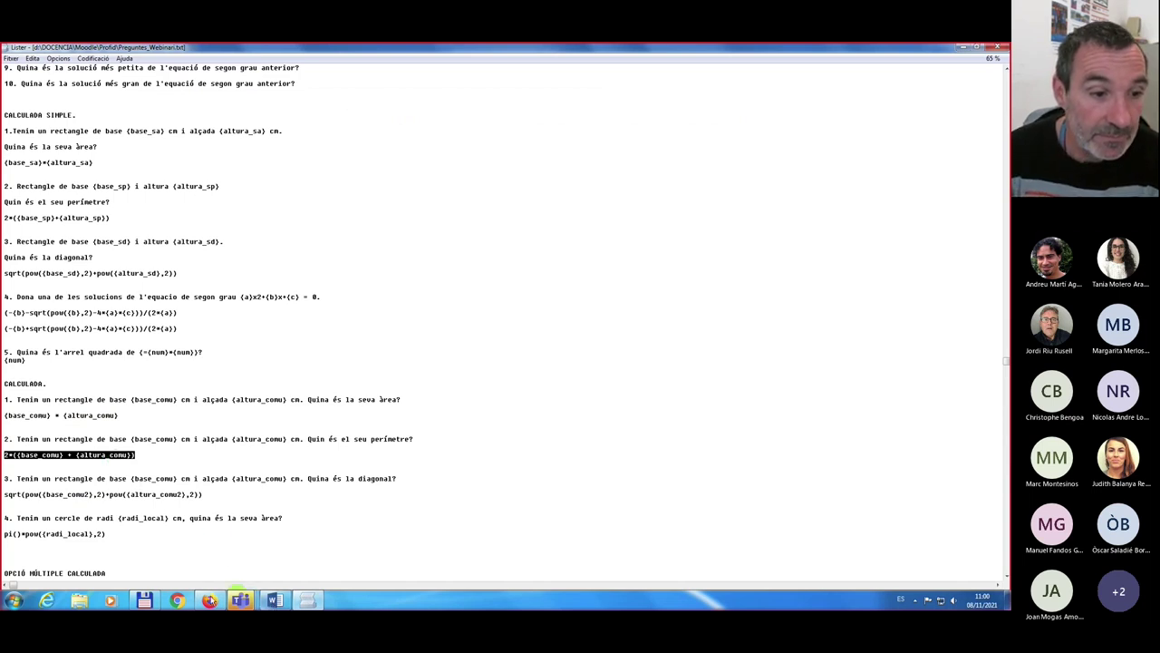
click(209, 600)
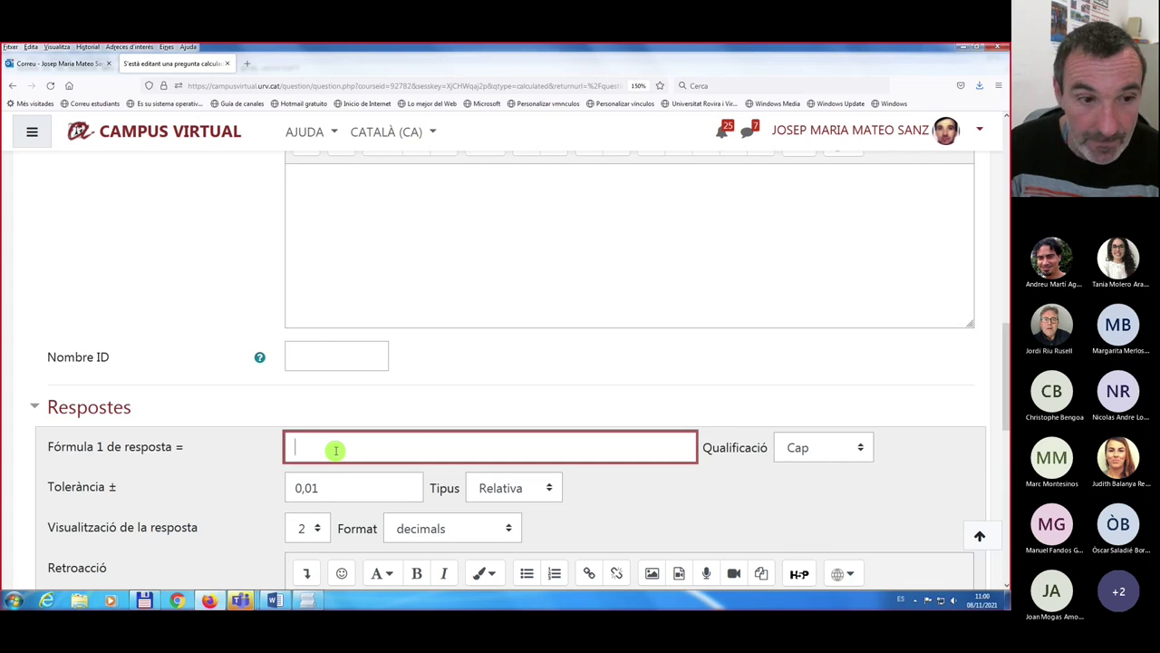
key(ctrl+v)
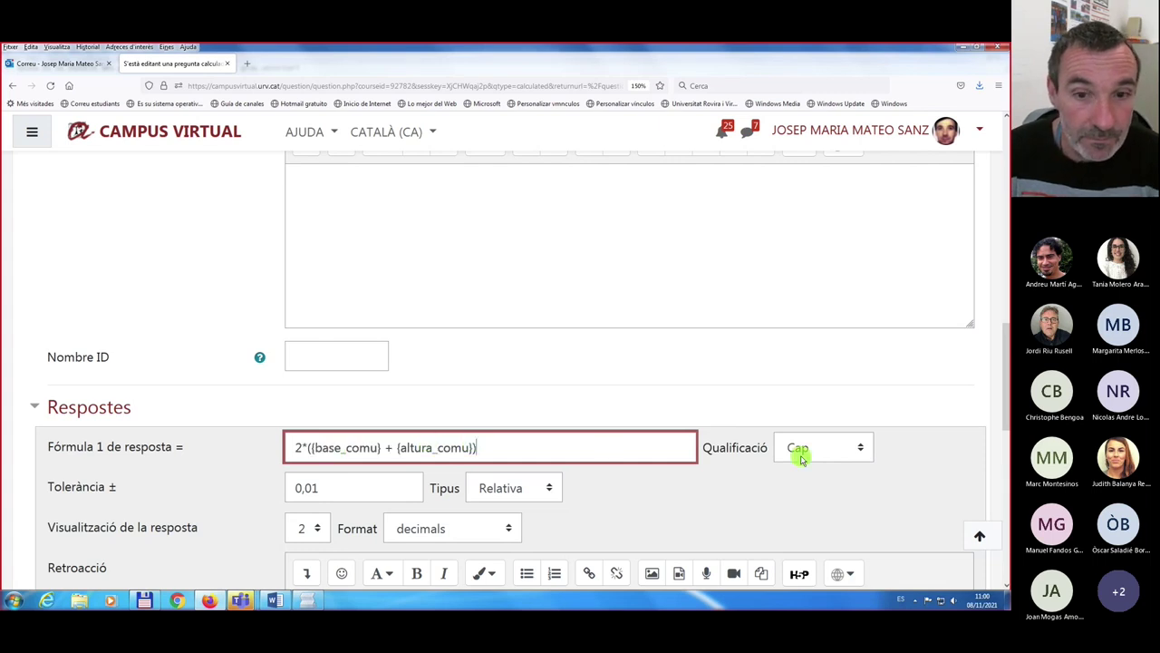
- Set the answer's grade to 100% and its tolerance type to Nominal
click(859, 450)
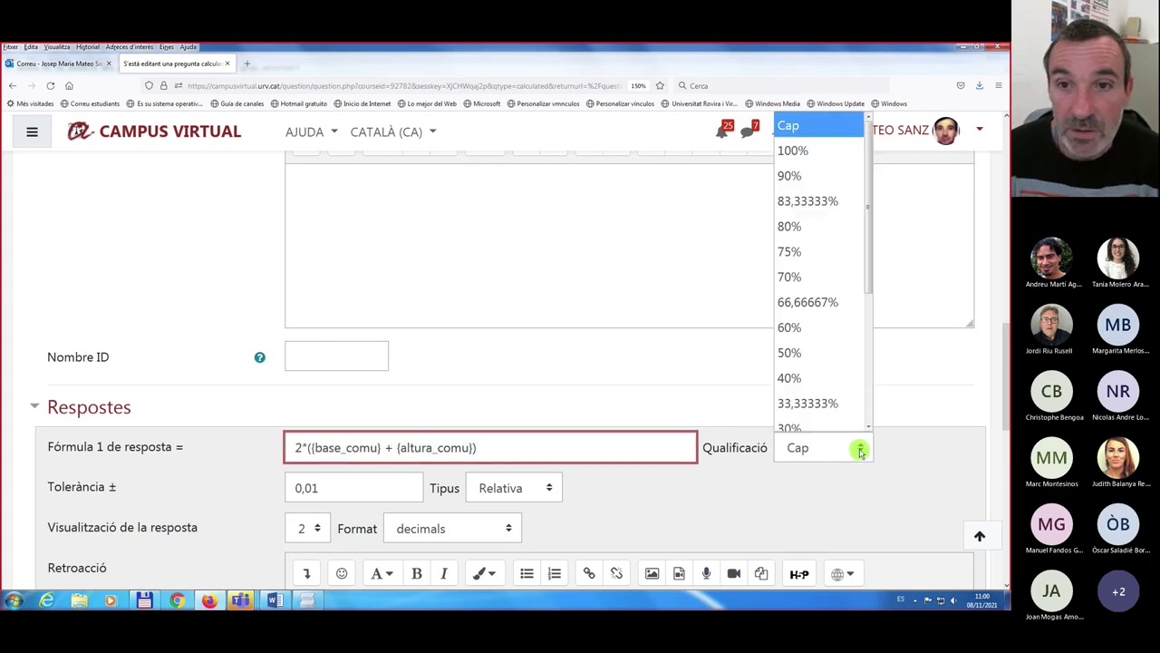
click(802, 151)
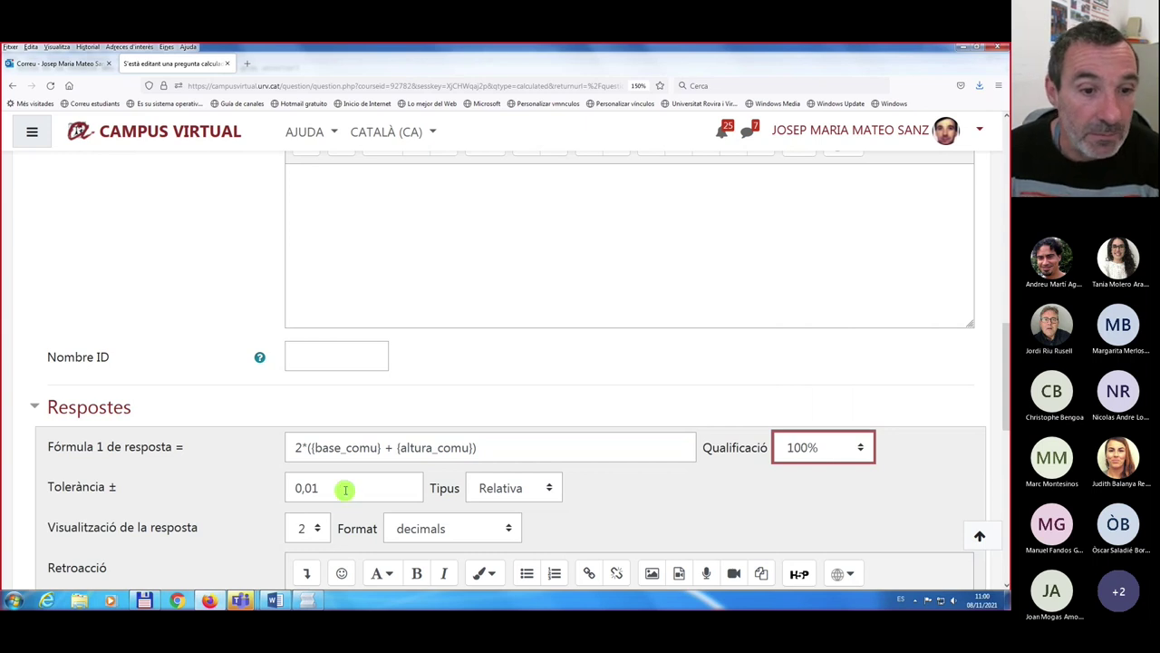
click(547, 488)
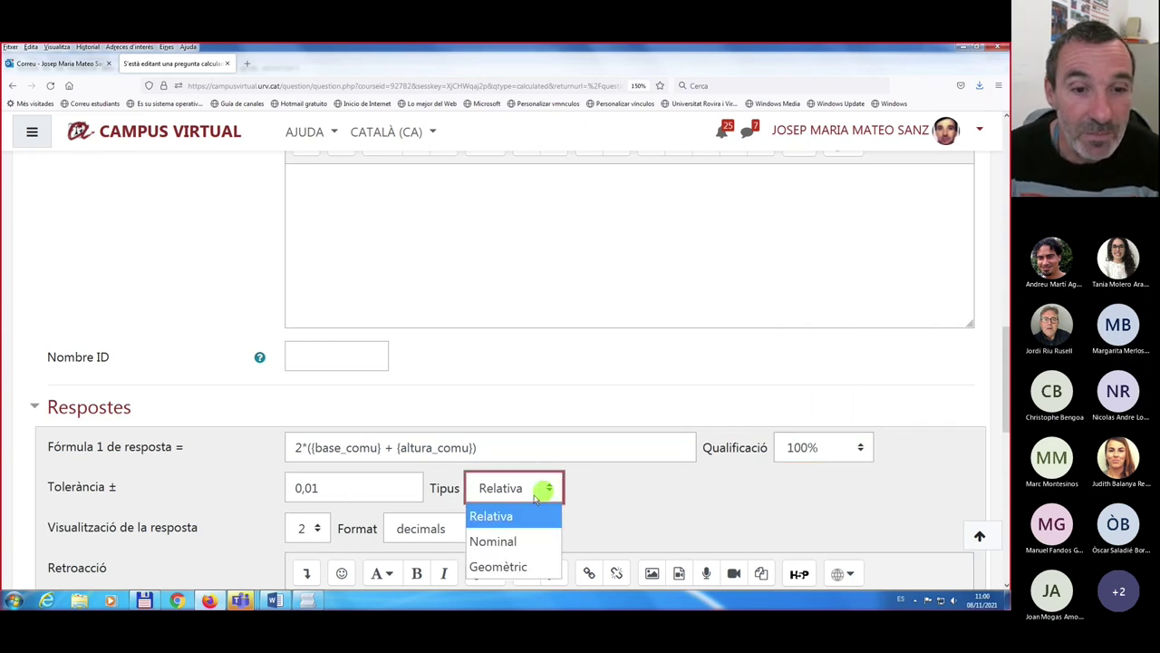
click(494, 541)
- Save the perimeter question while continuing to edit it, then save the form again to proceed to the wildcard dataset properties
click(104, 456)
scroll(104, 456, down, 10)
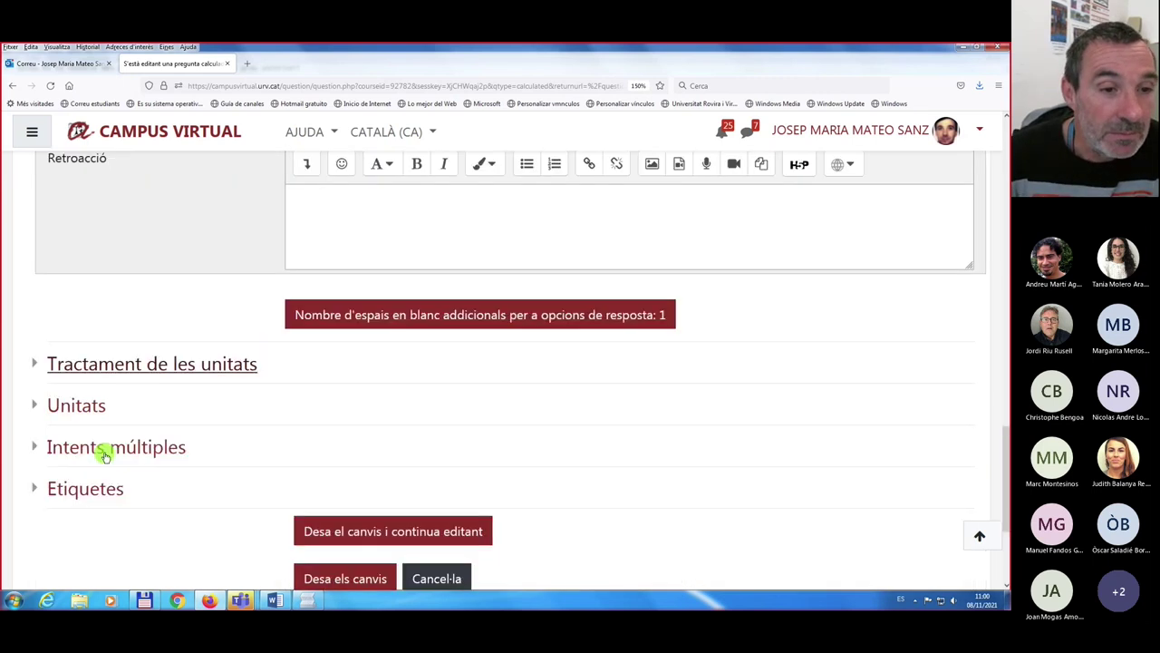
scroll(104, 455, down, 1)
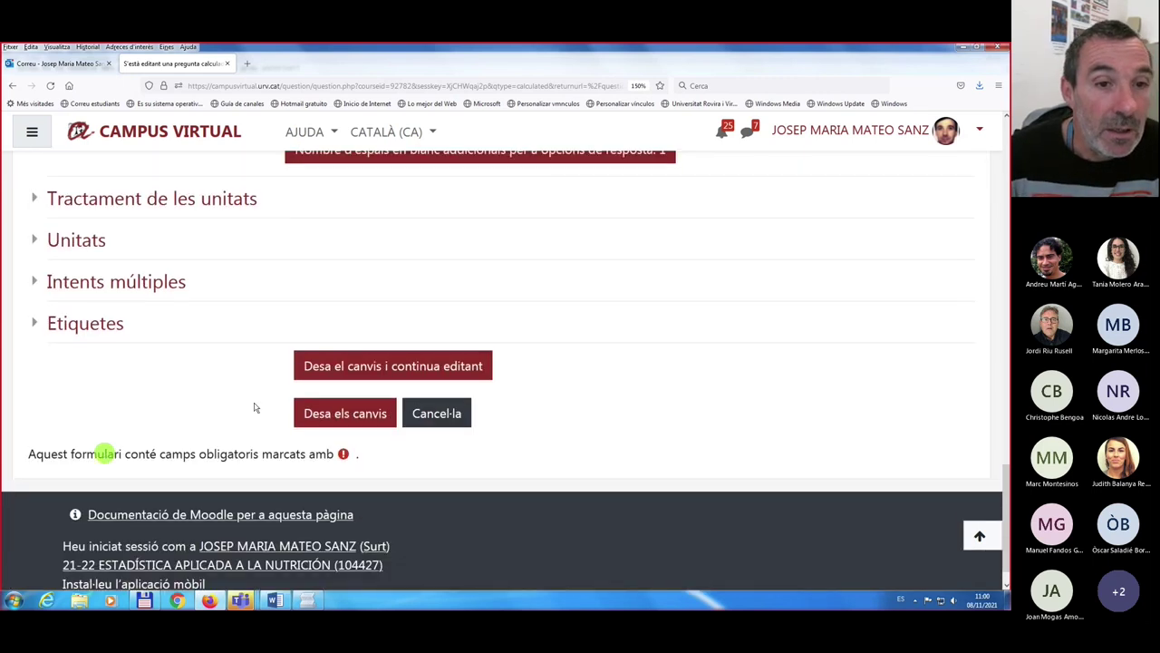
click(359, 364)
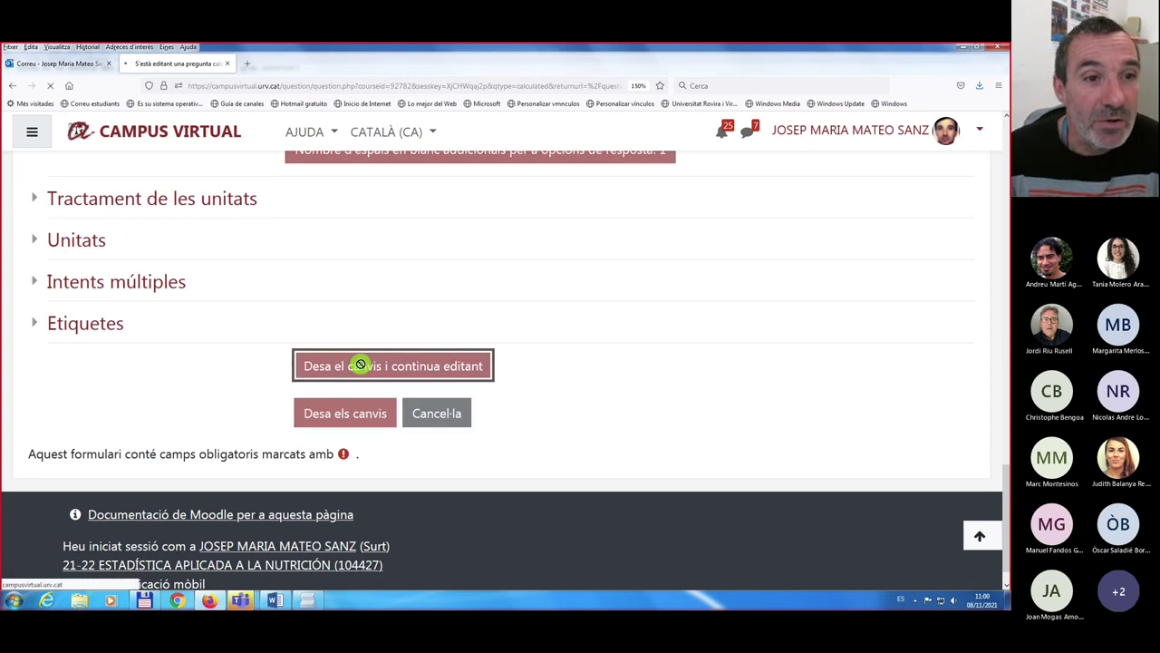
scroll(285, 390, down, 5)
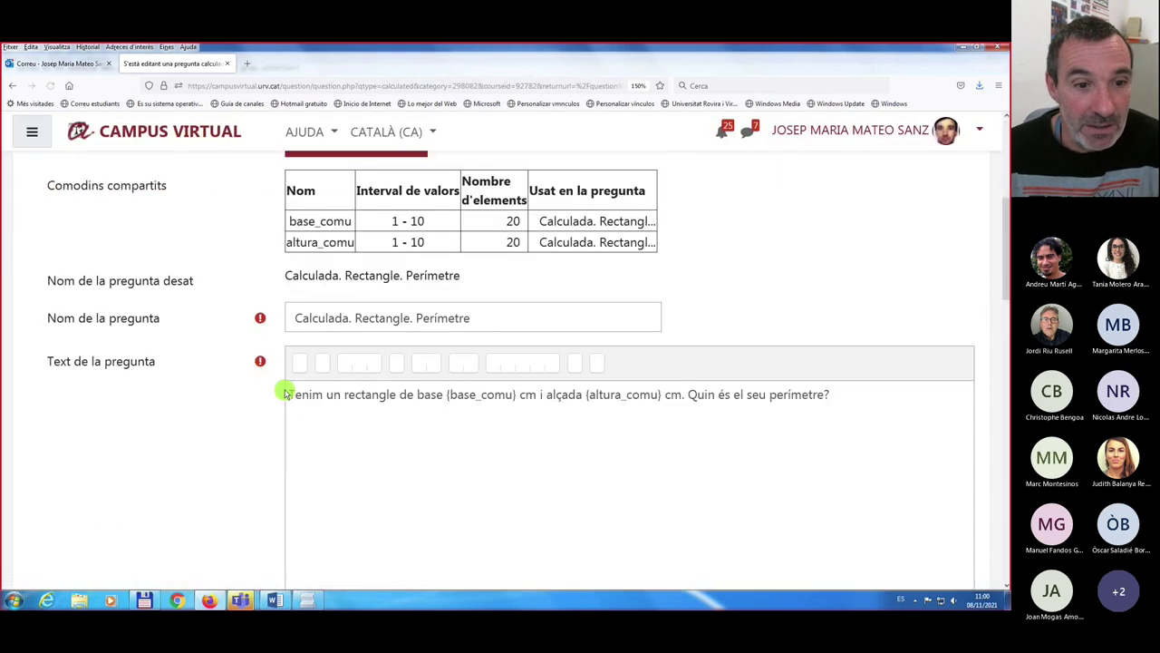
scroll(460, 257, down, 2)
scroll(391, 368, down, 3)
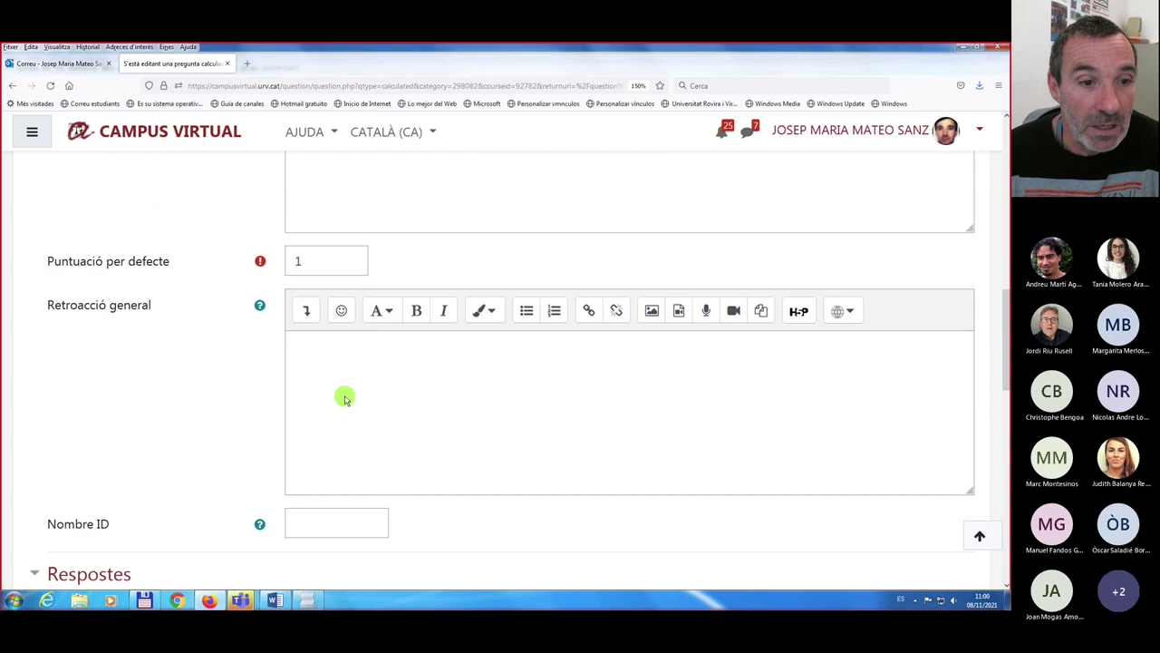
scroll(344, 399, down, 7)
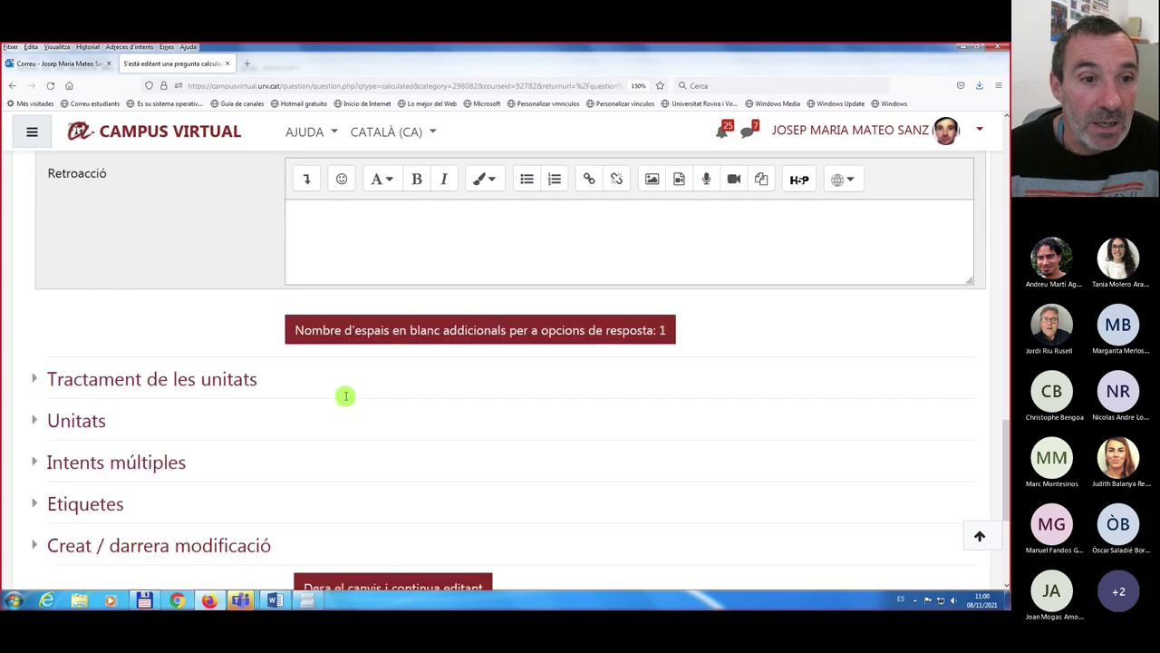
scroll(345, 396, down, 2)
click(342, 448)
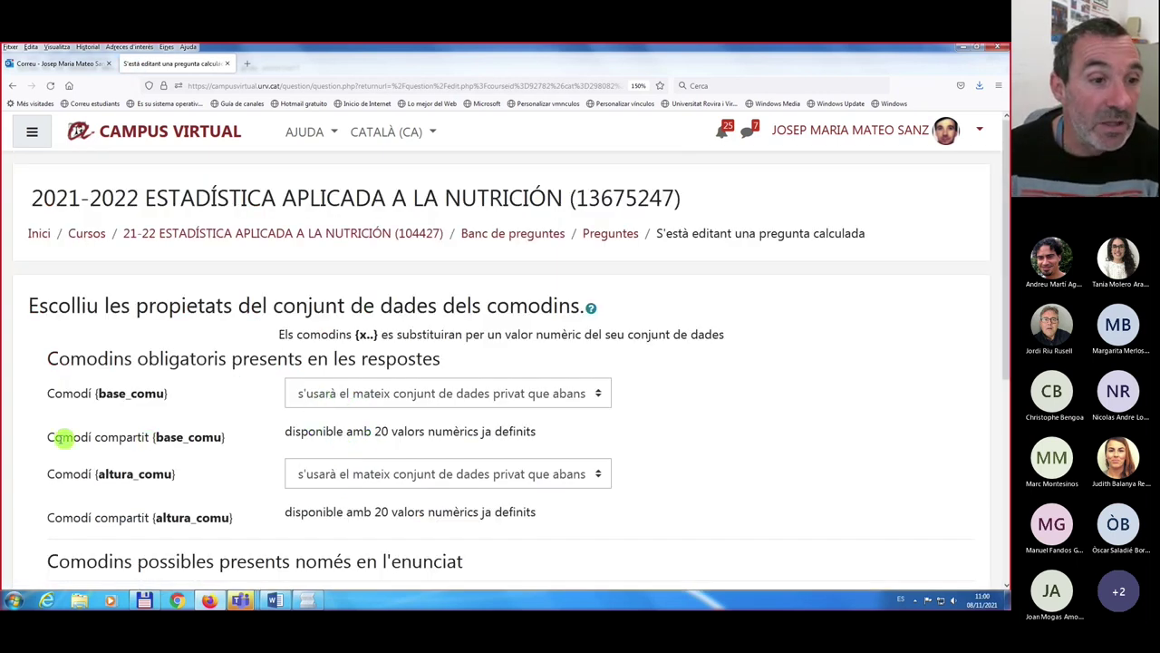
- Make both base_comu and altura_comu use an already existing shared dataset
click(598, 395)
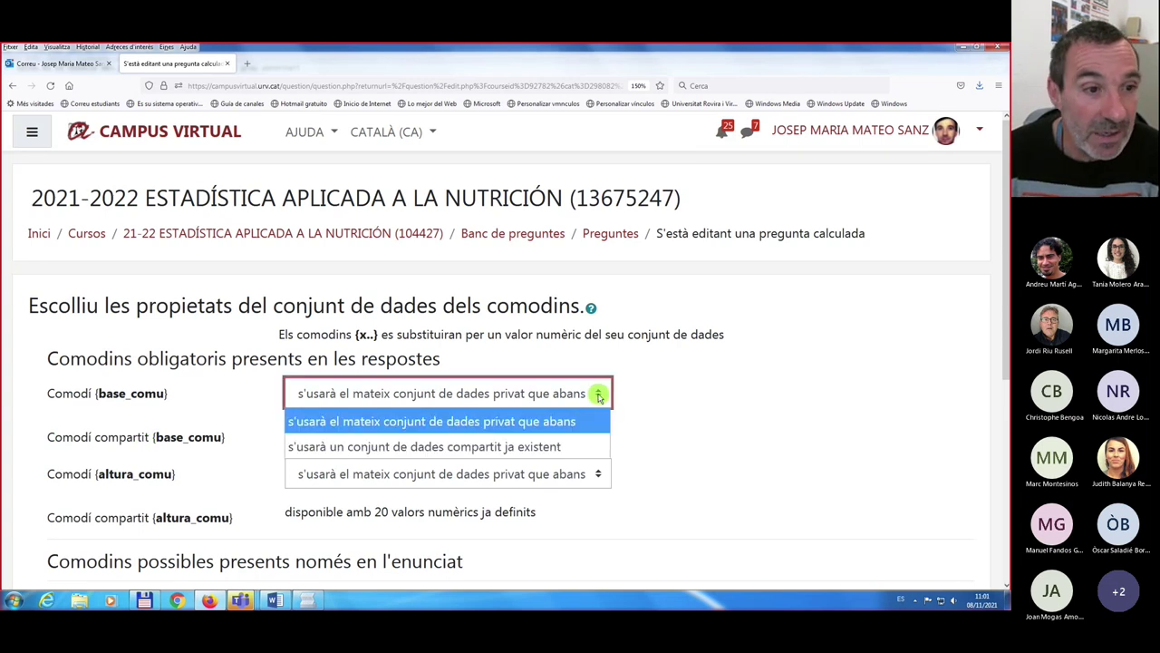
click(446, 447)
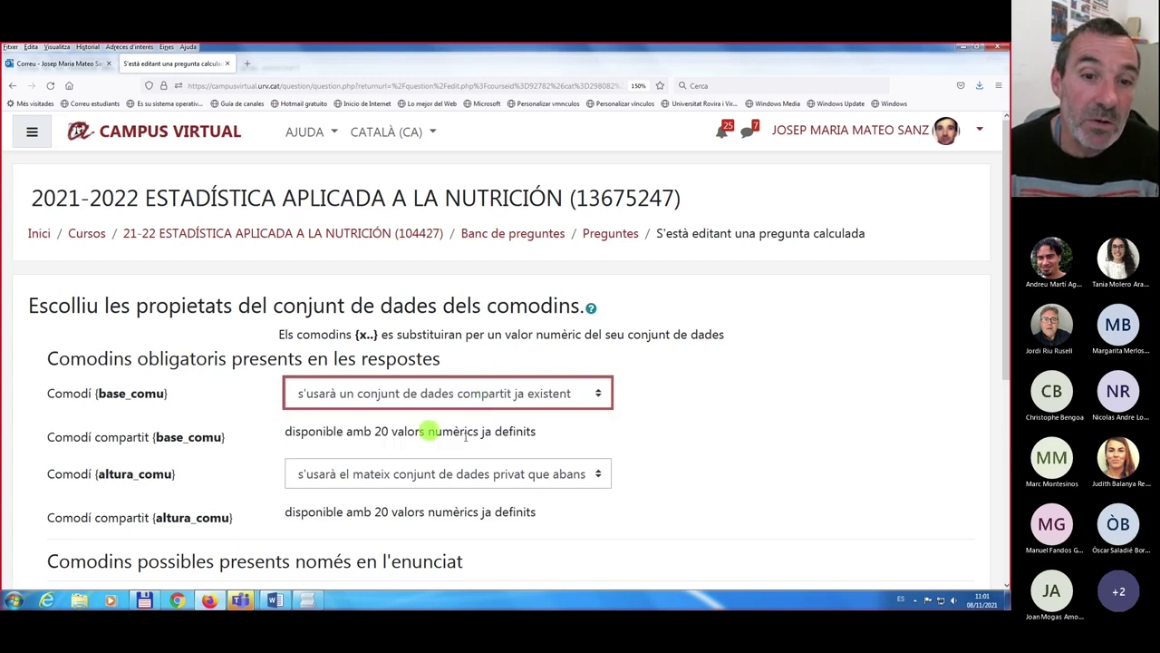
click(599, 473)
click(431, 528)
- Choose to synchronize the shared datasets with other quiz questions (Sincronitza-les) and continue to the next page
scroll(719, 426, down, 2)
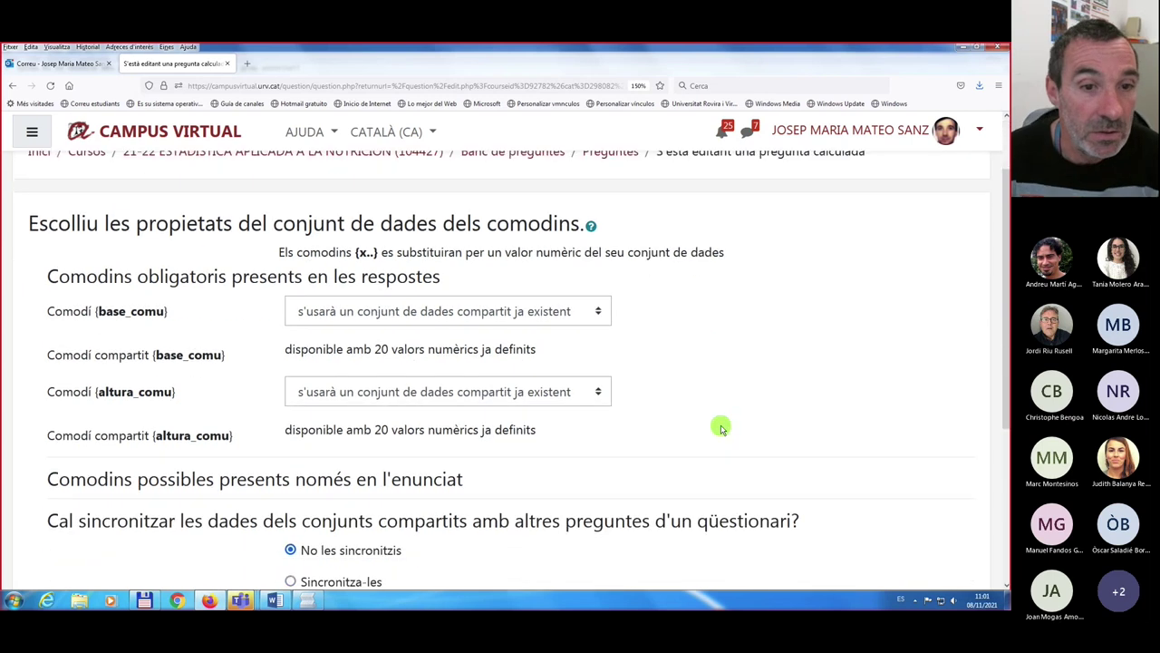
scroll(340, 453, down, 4)
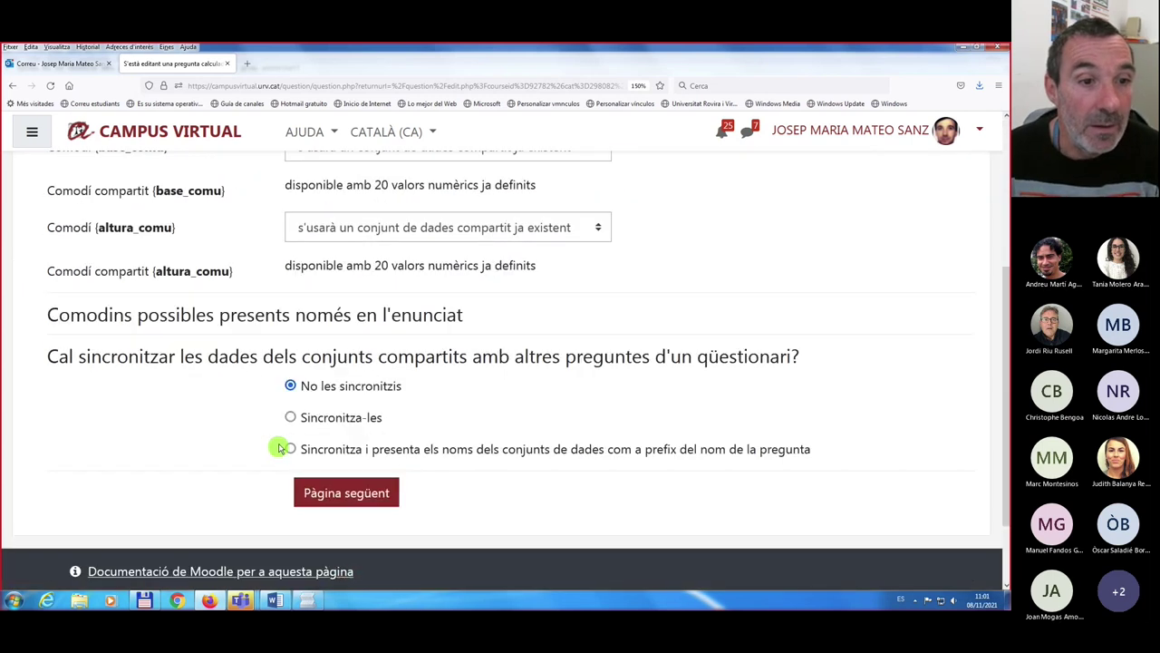
click(290, 418)
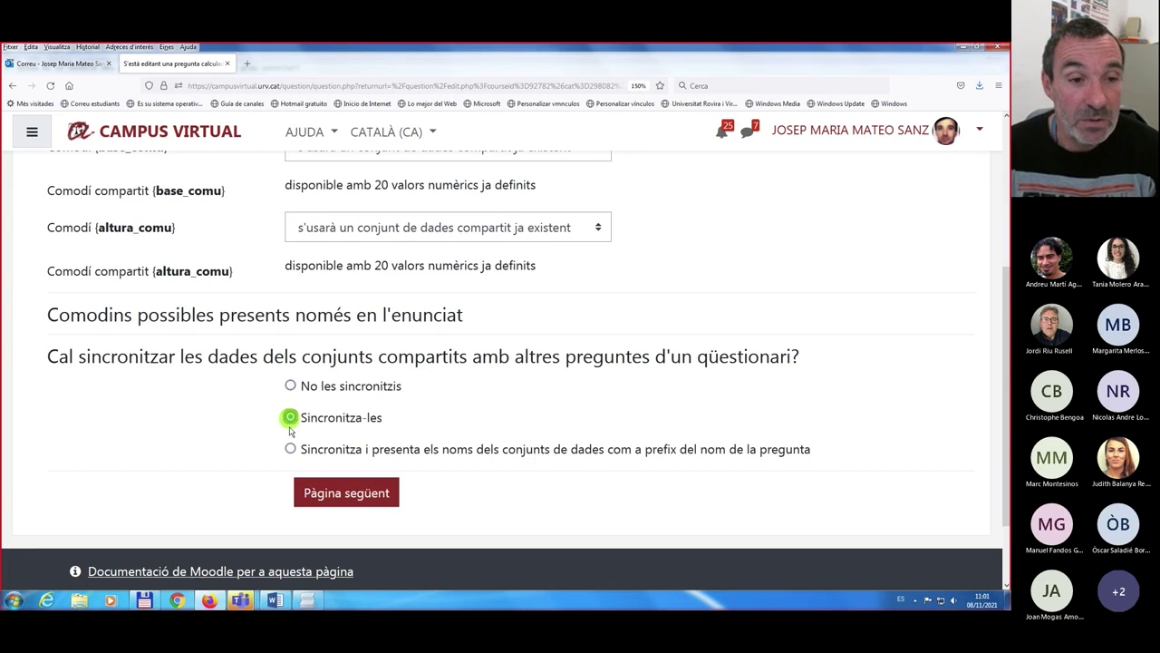
click(337, 494)
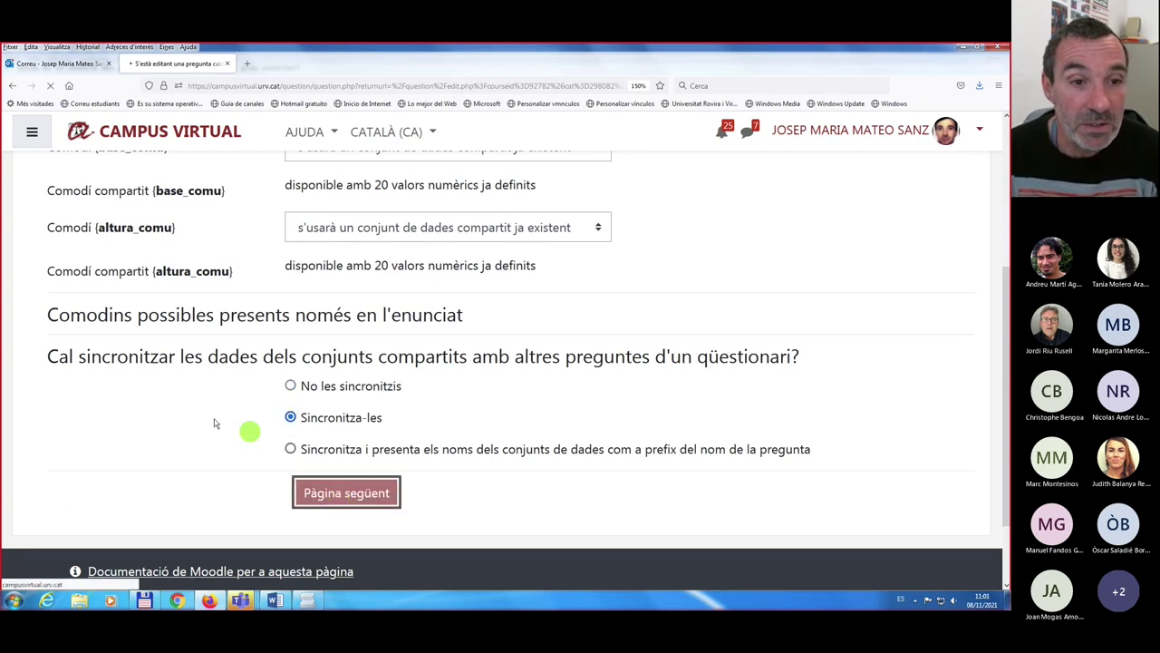
- Review the shared wildcard values and Conjunt 20, save the perimeter question and check it in the question bank list
scroll(191, 360, down, 5)
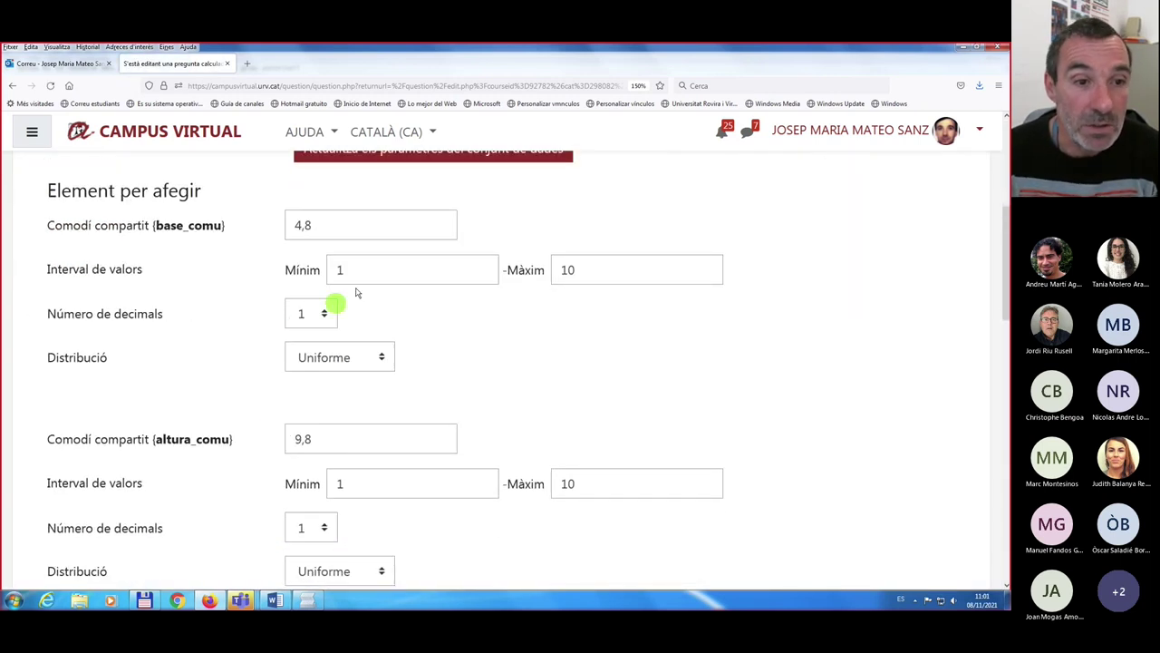
scroll(333, 353, down, 5)
scroll(328, 353, down, 5)
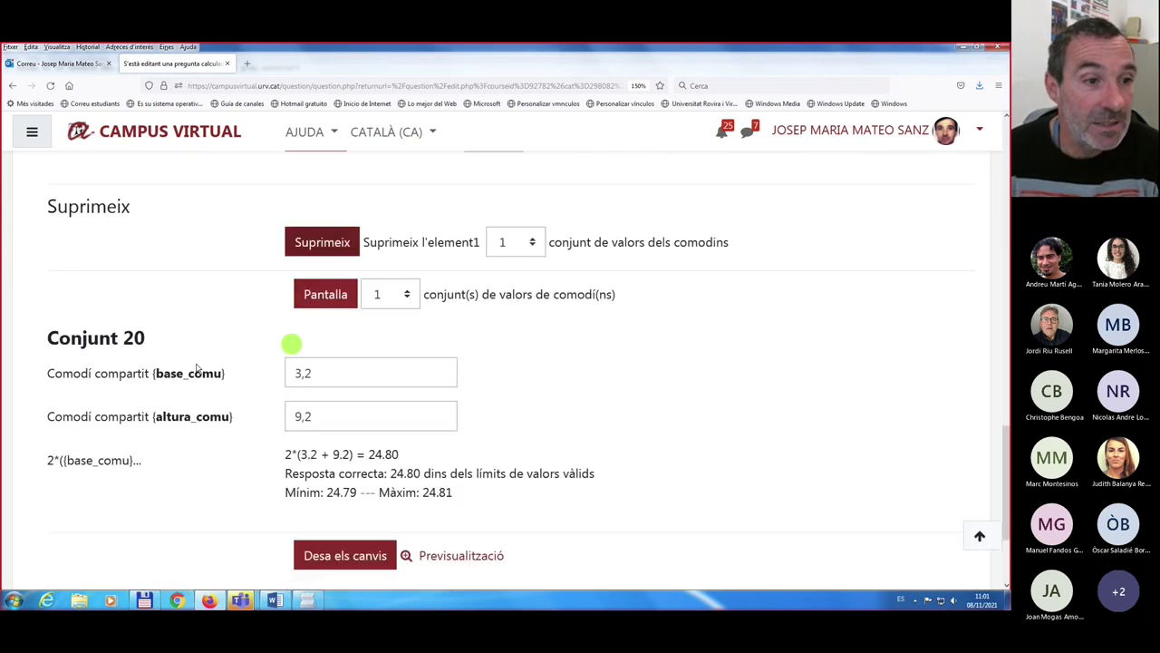
scroll(195, 366, down, 1)
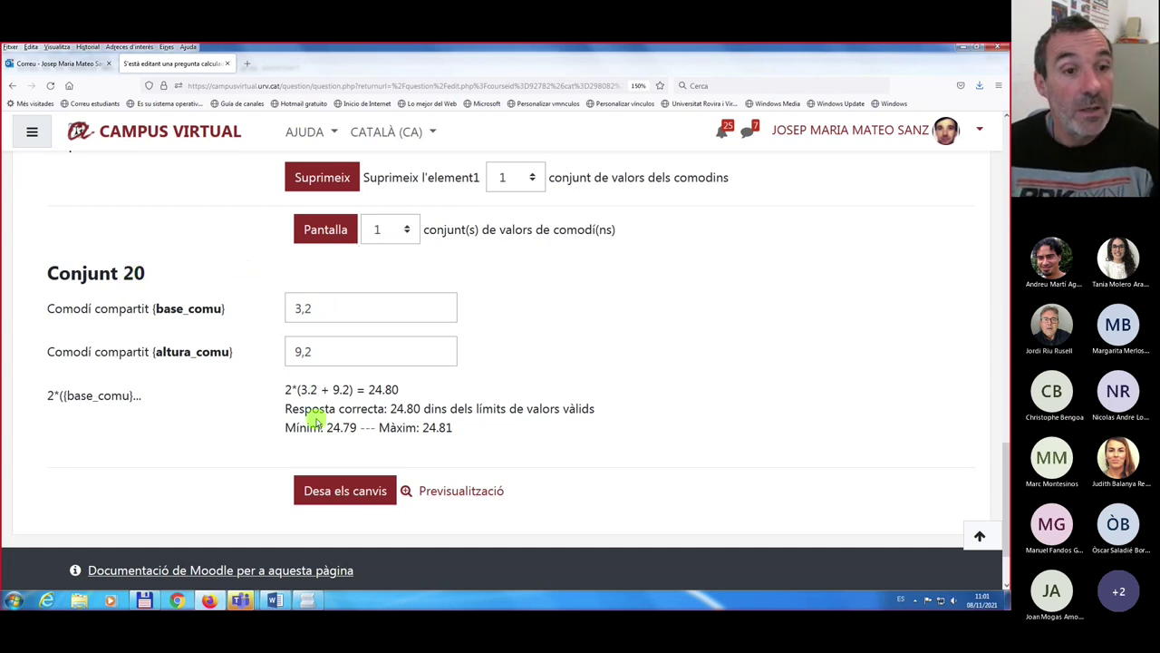
click(330, 490)
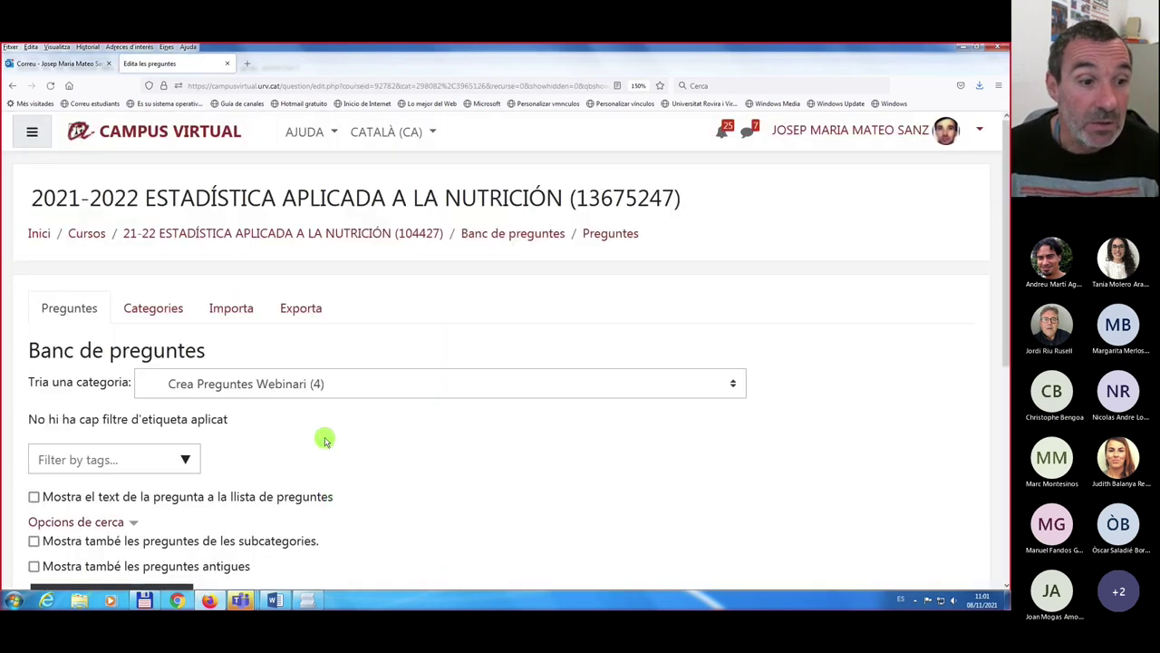
scroll(324, 440, down, 4)
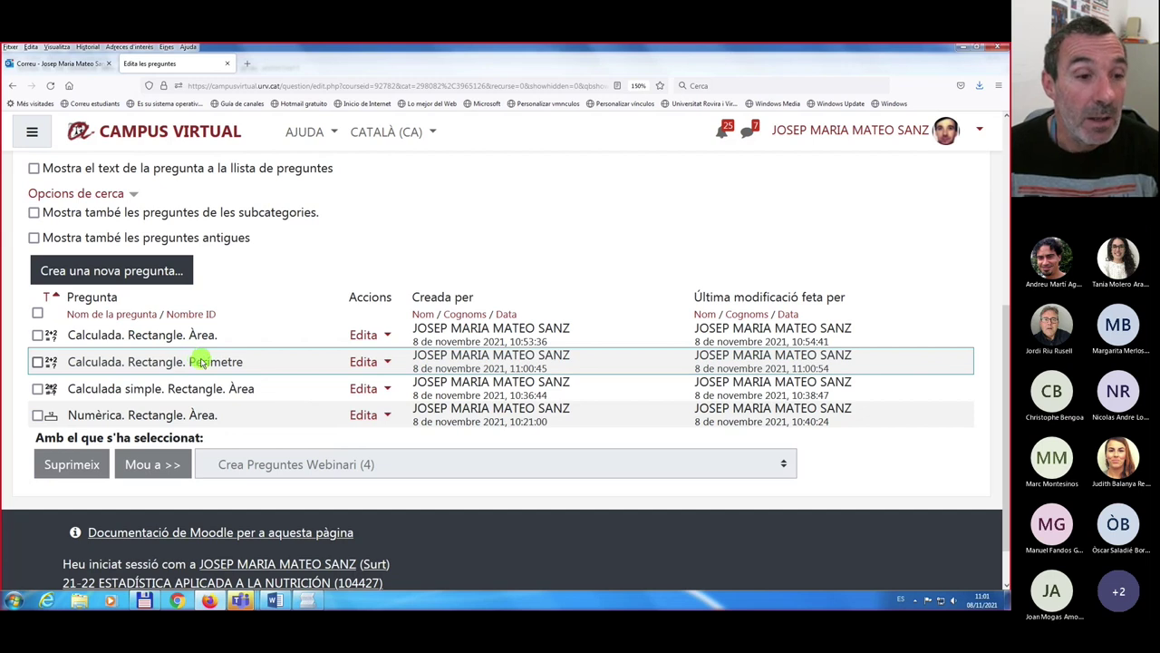
scroll(284, 357, up, 3)
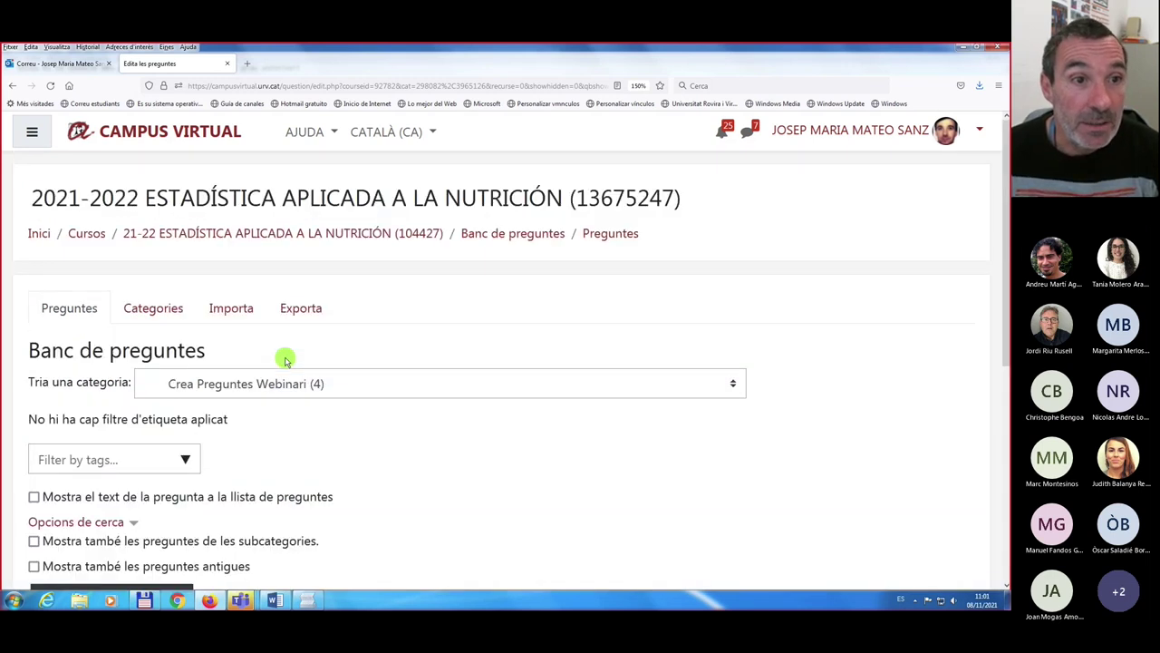
- Return to the course page, open the Tema 10 quiz "Preguntes calculades variables globals 1" and continue its last preview
click(295, 233)
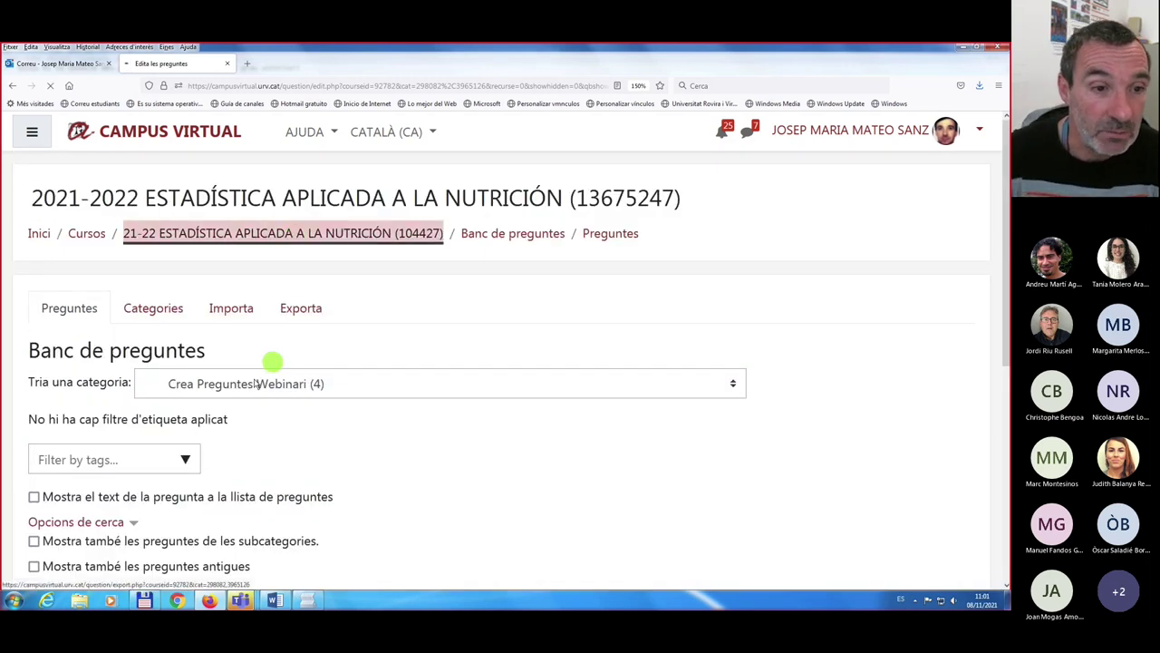
scroll(235, 379, down, 10)
scroll(235, 379, down, 10)
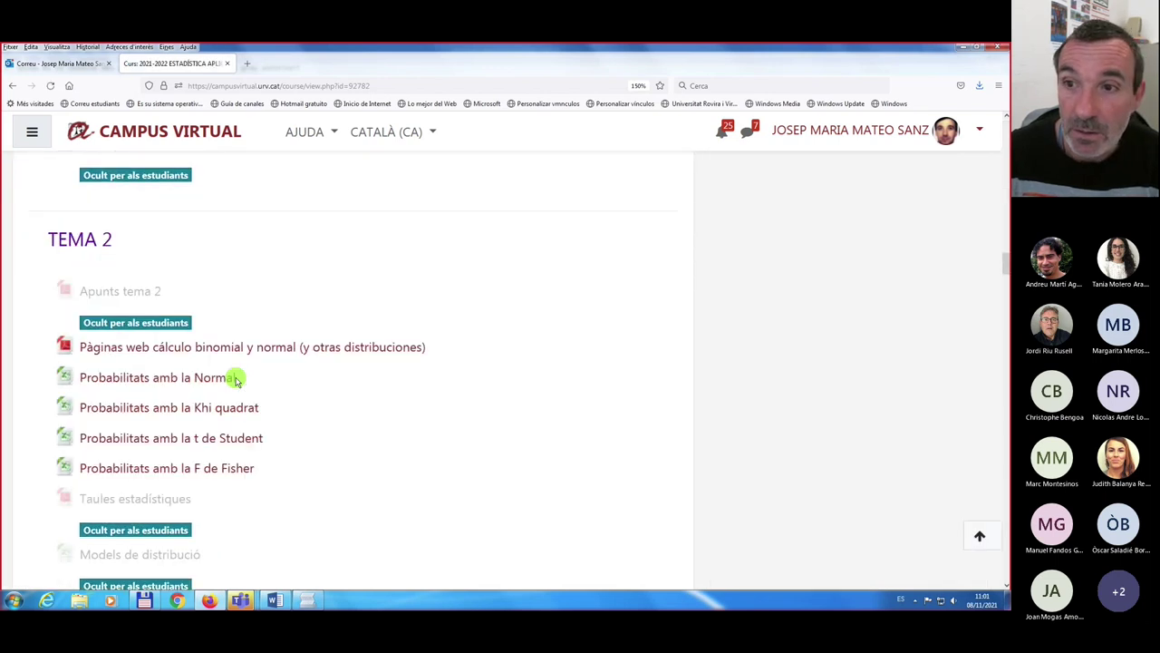
drag(1006, 272, 1006, 548)
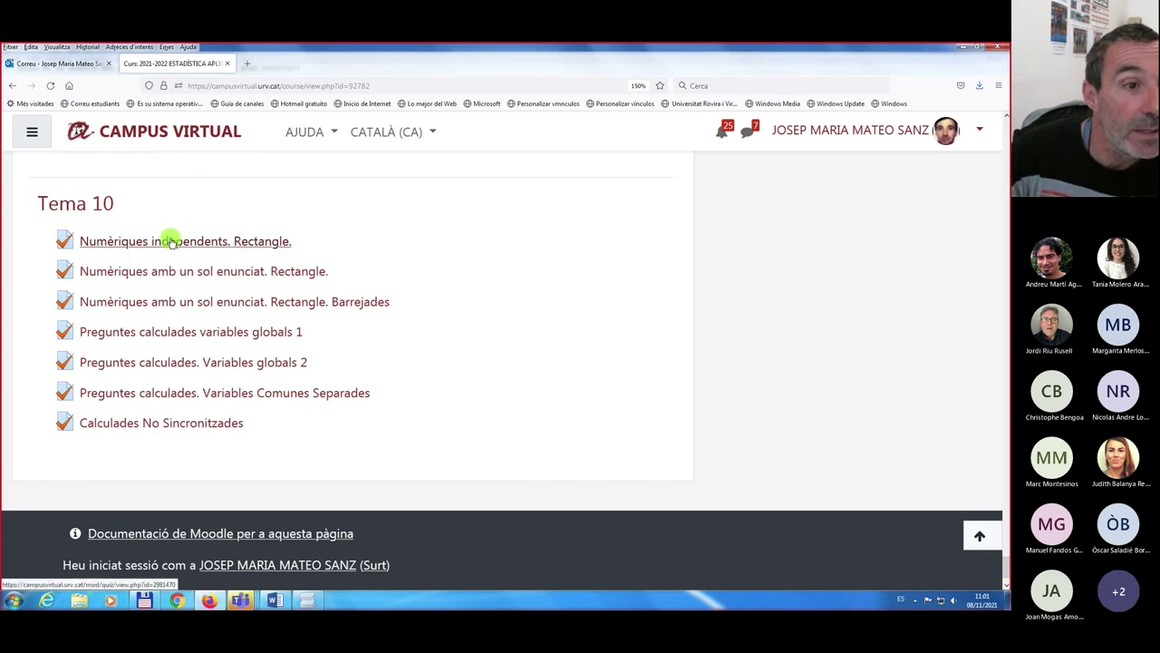
click(172, 333)
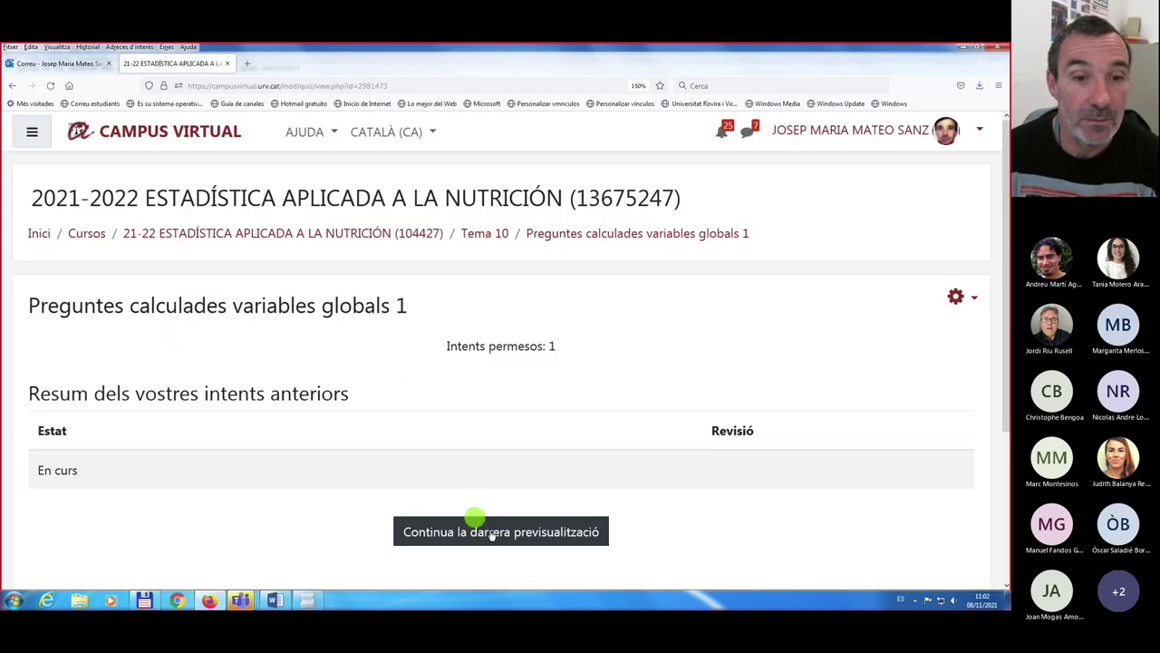
click(515, 540)
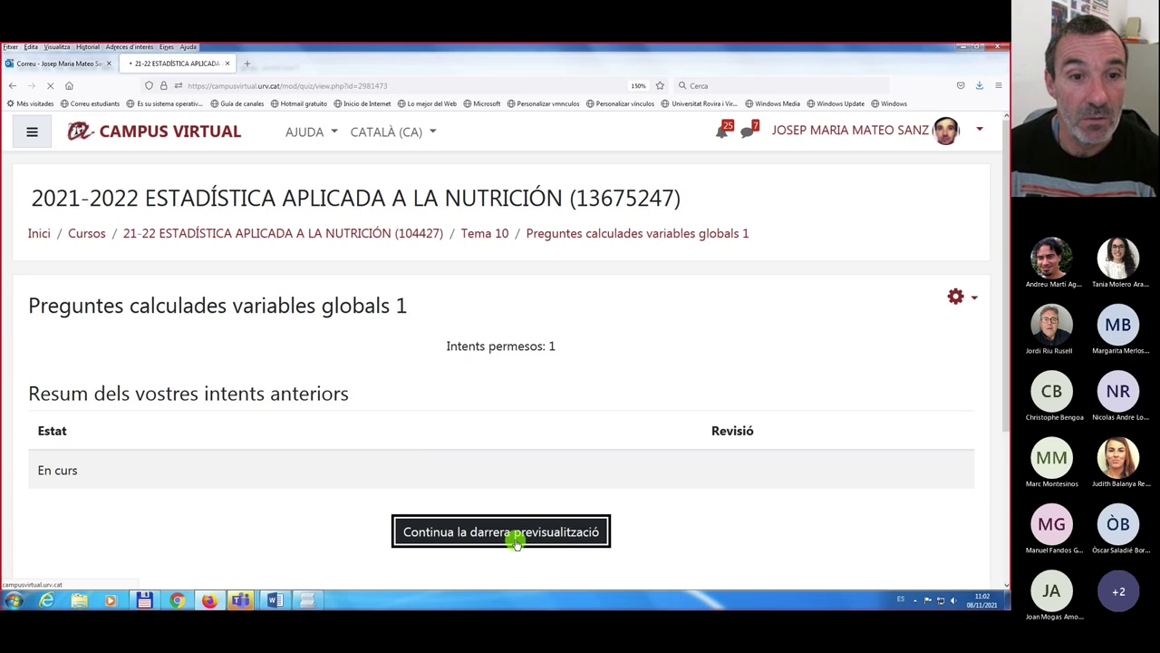
- Compare the base and height values in the quiz's area and perimeter questions and start a new preview
scroll(281, 362, down, 2)
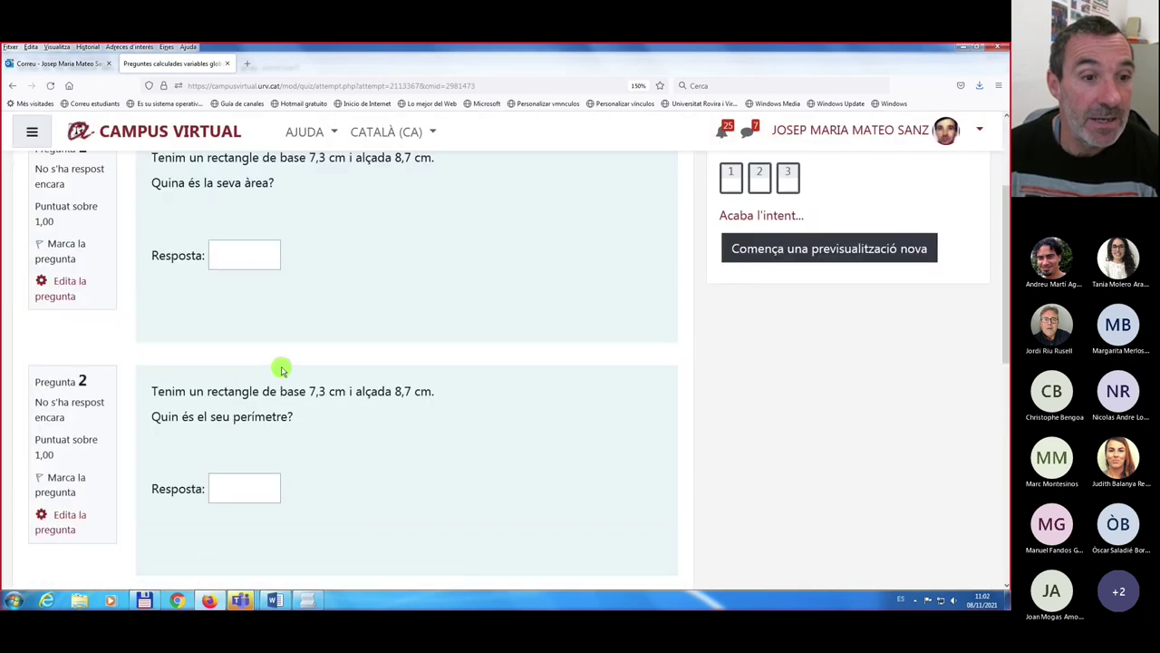
scroll(280, 368, up, 1)
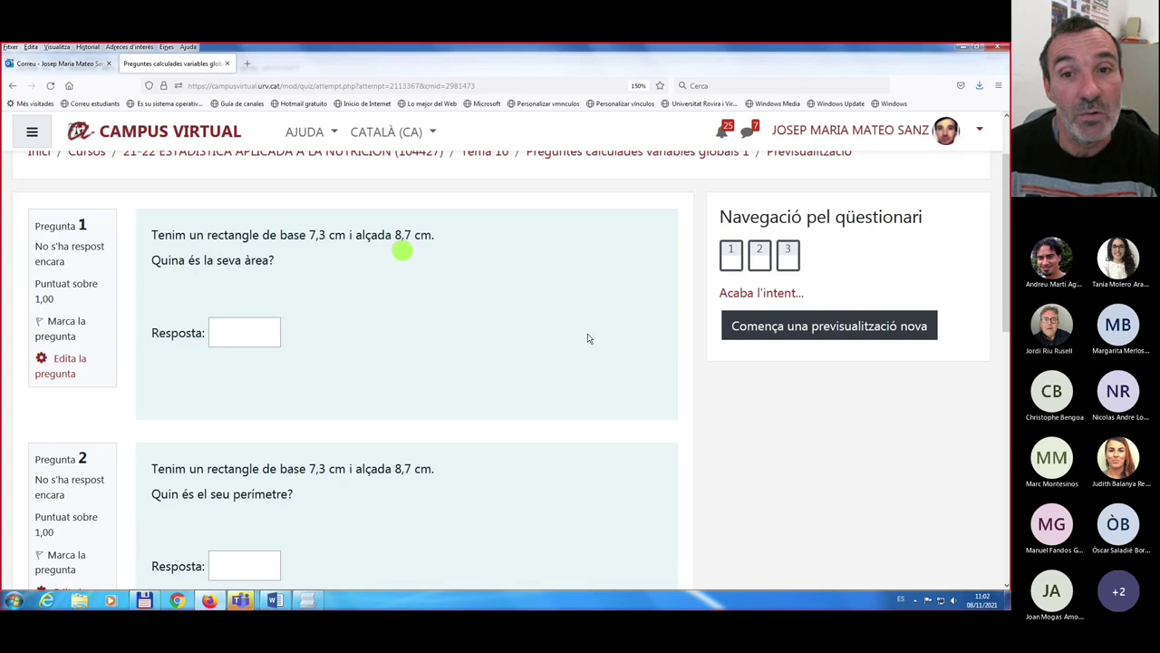
click(794, 329)
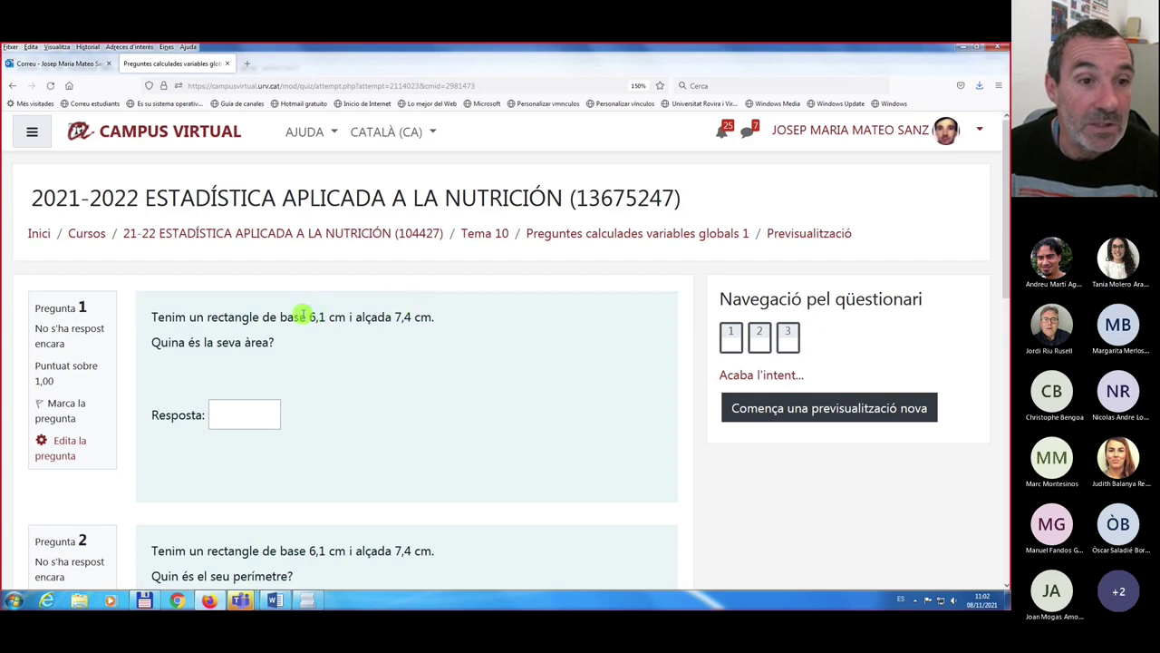
- Check in the new preview whether the area and perimeter questions share base and height values, and view the circle question
drag(307, 317, 424, 316)
drag(309, 550, 435, 550)
scroll(376, 492, down, 3)
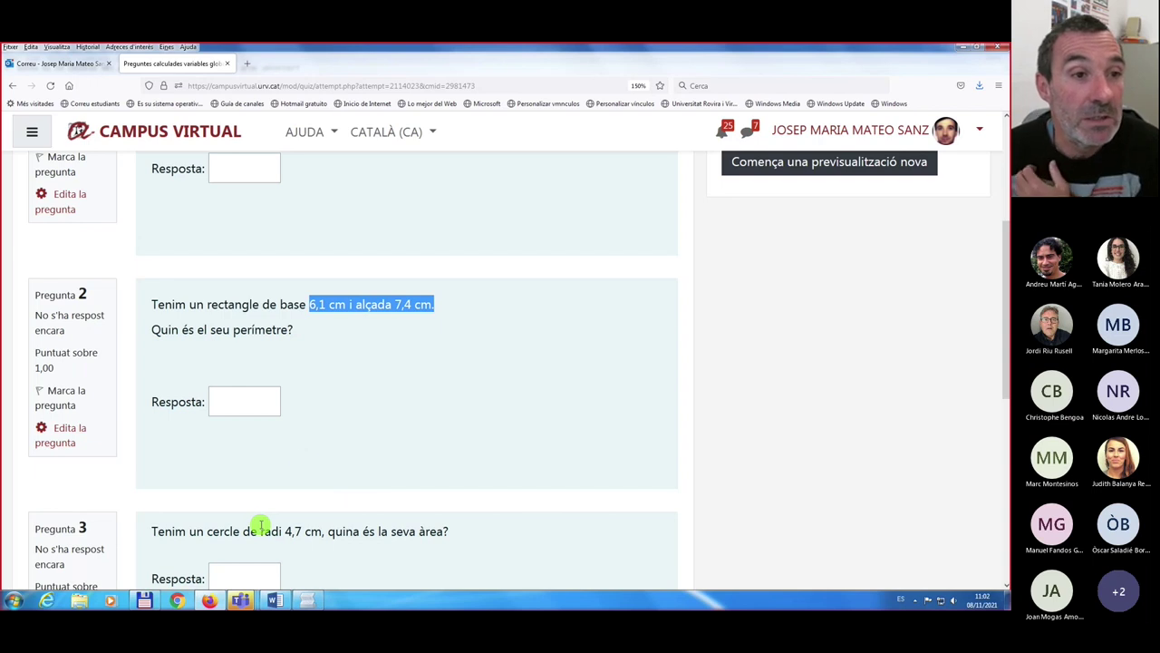
scroll(306, 461, up, 2)
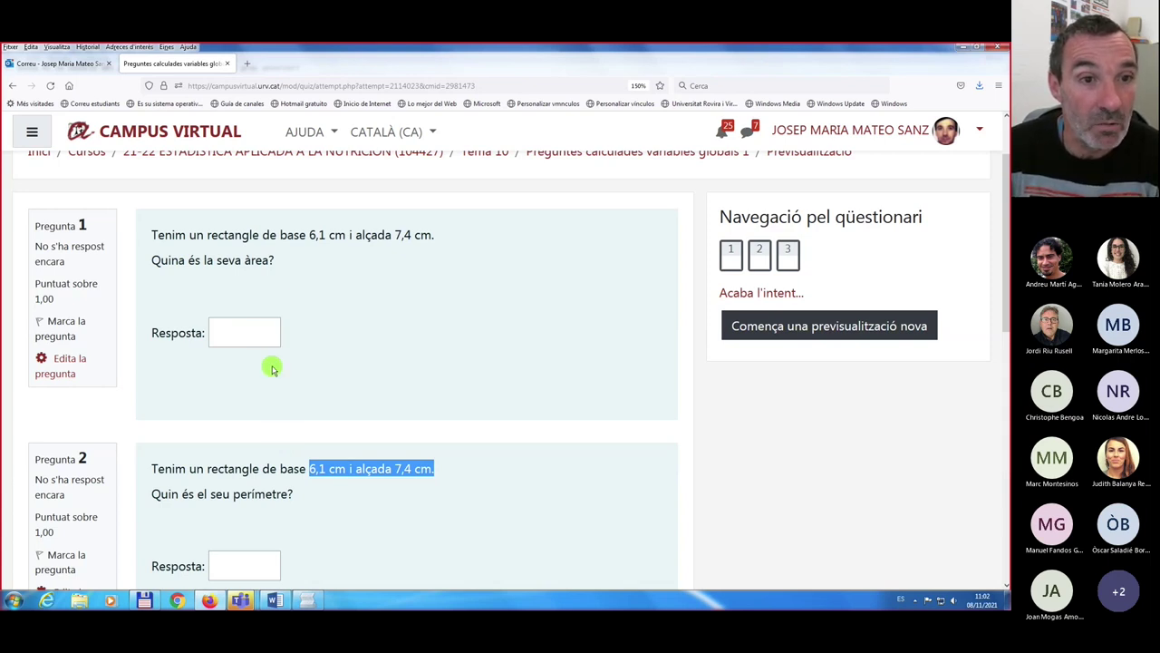
scroll(271, 367, up, 1)
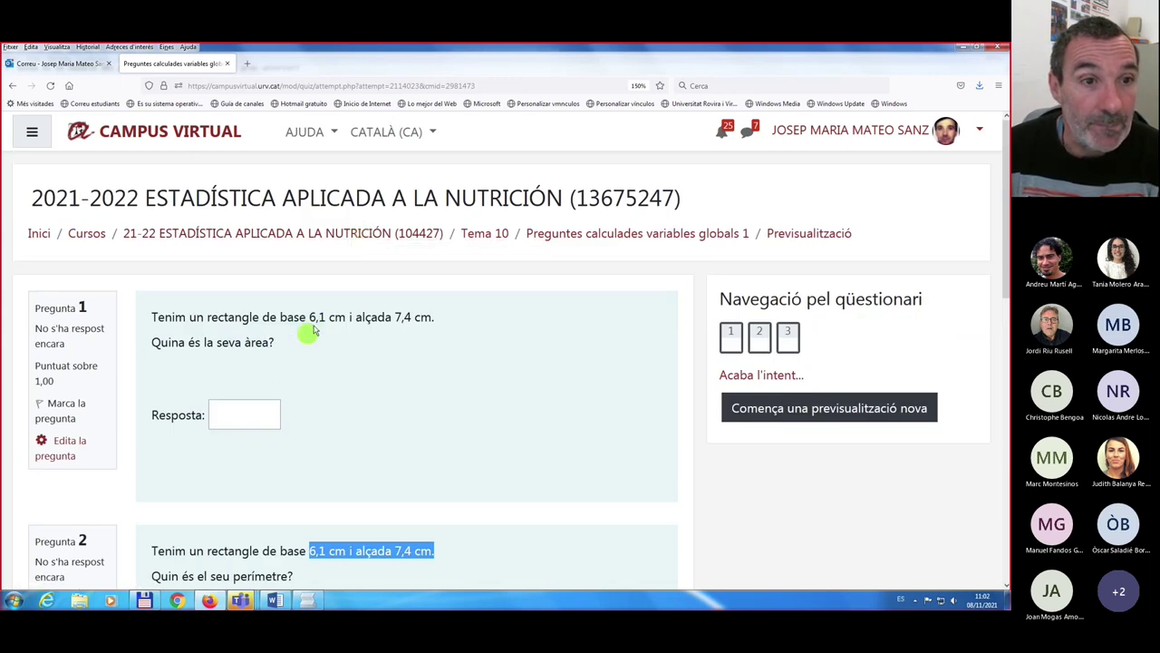
- Return to the course page and open the questions list of the course question bank
click(366, 233)
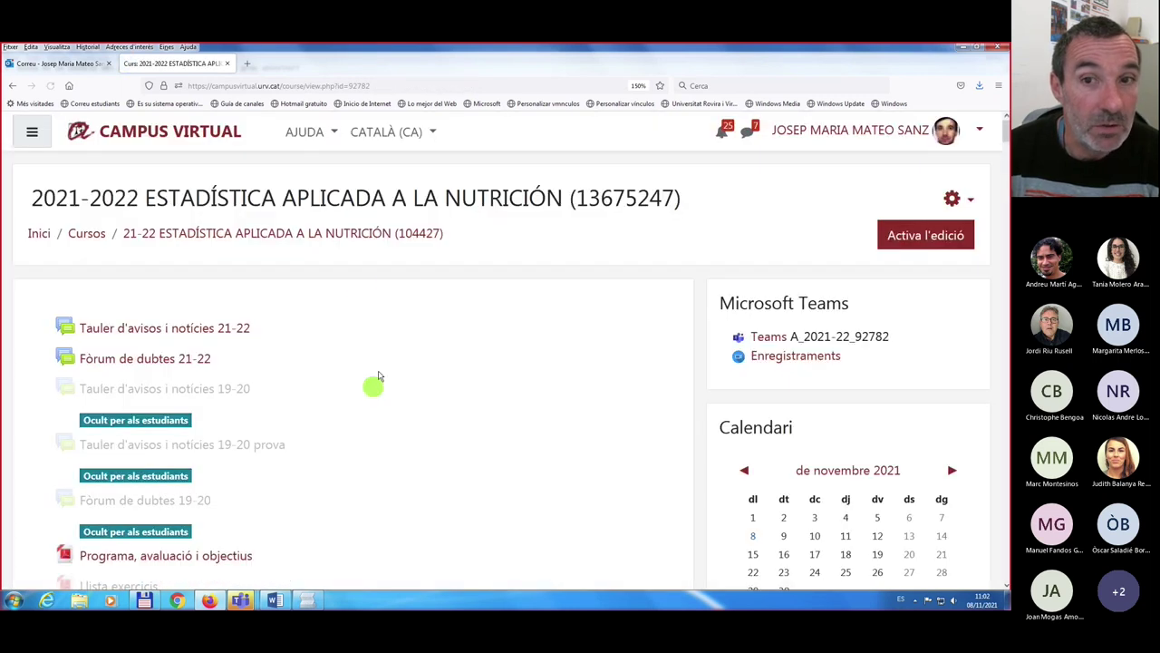
click(974, 207)
click(752, 427)
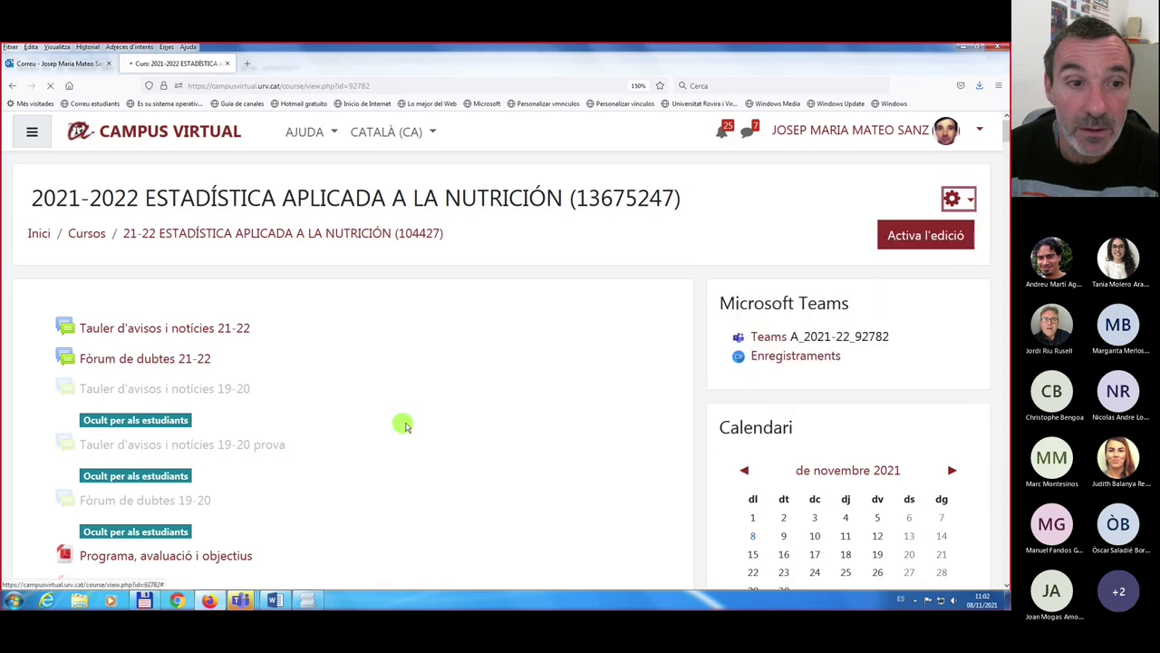
scroll(435, 408, down, 3)
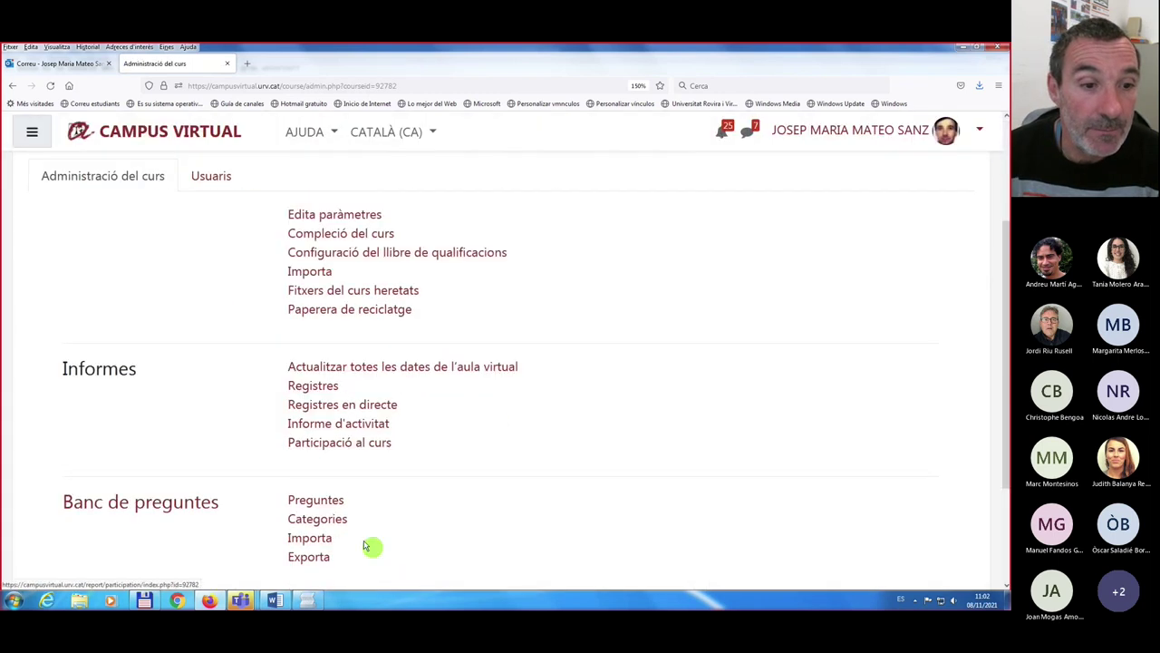
click(317, 500)
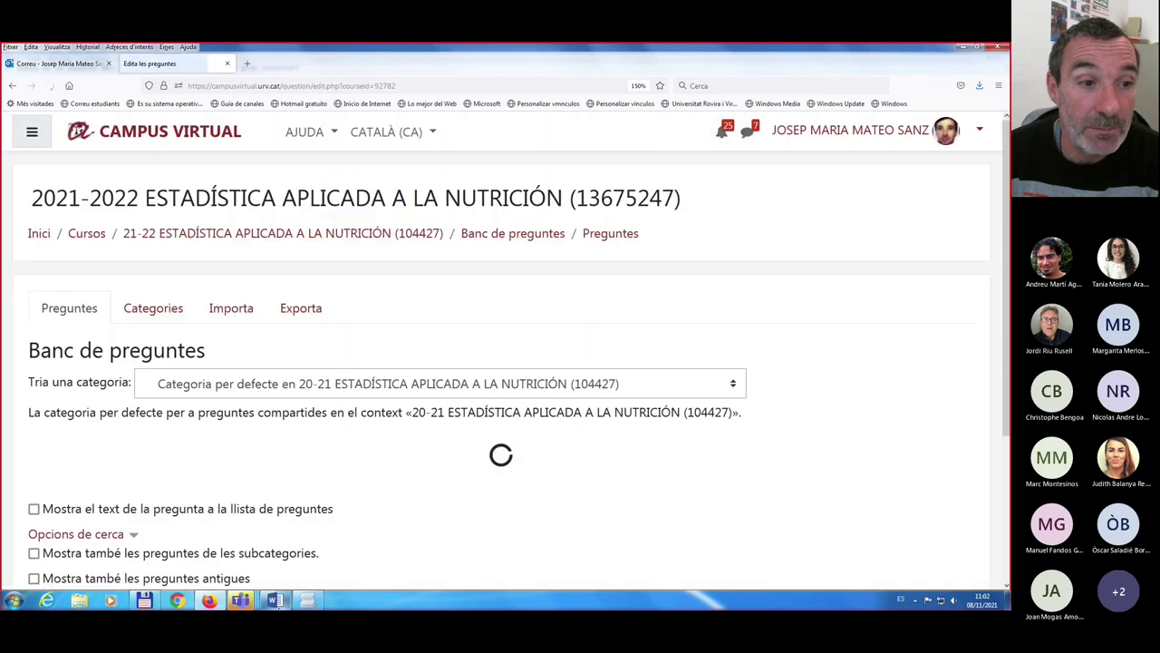
- Create a new question of the calculated multiple-choice type (Opció múltiple calculada)
mouse_move(275, 600)
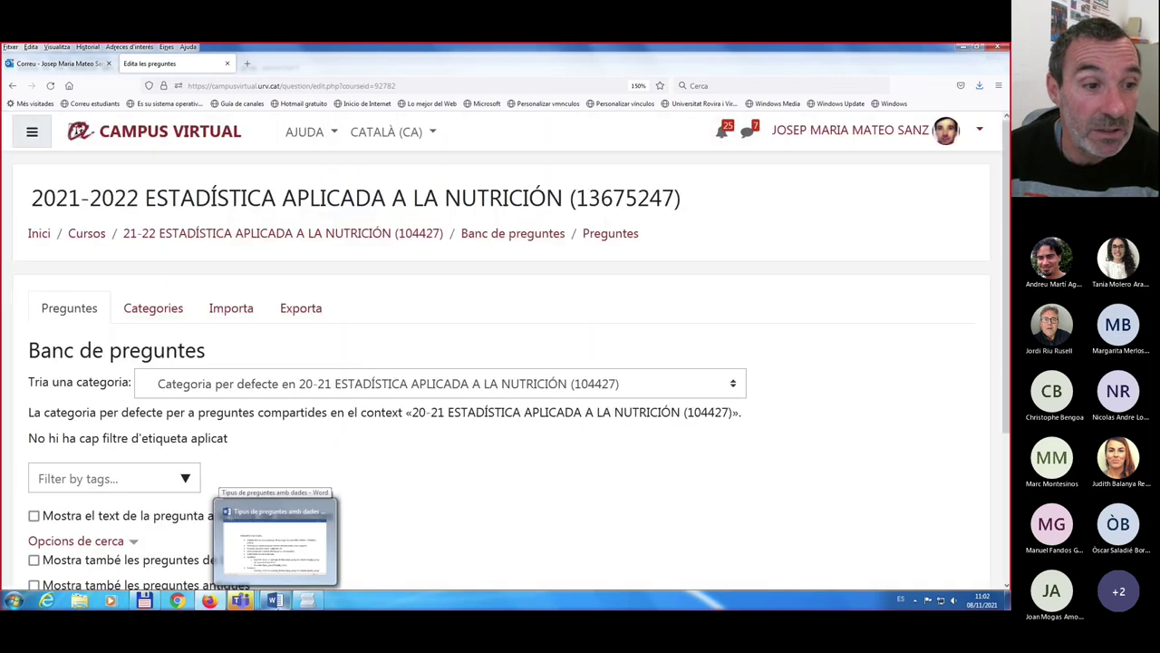
scroll(143, 426, down, 4)
click(123, 412)
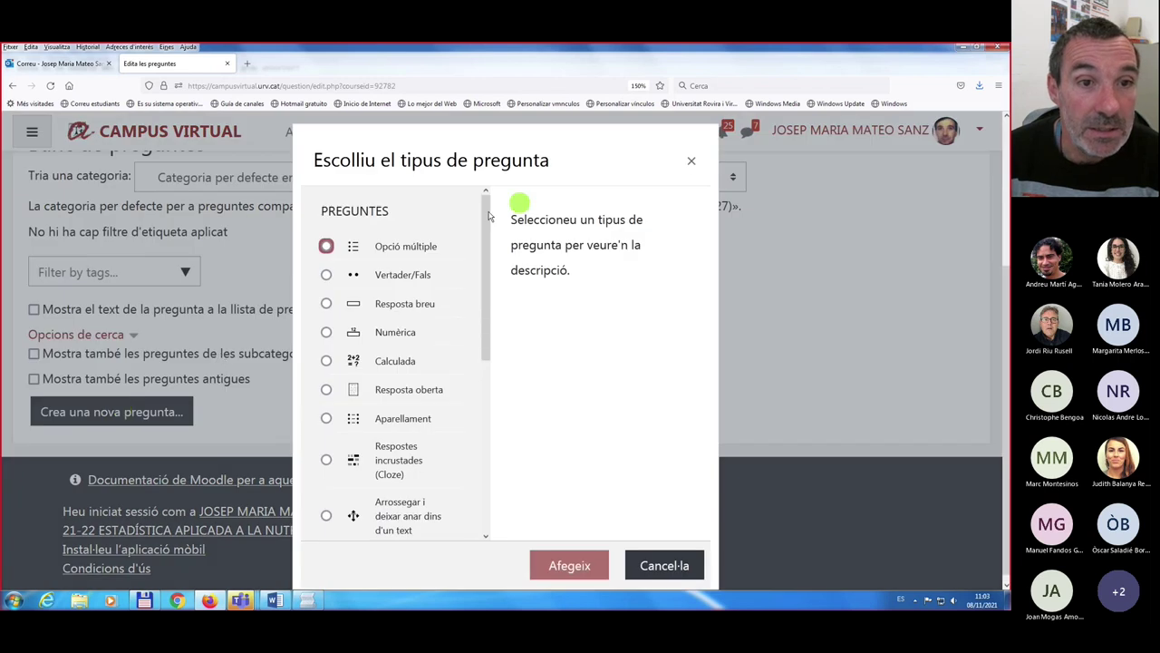
drag(479, 234, 486, 372)
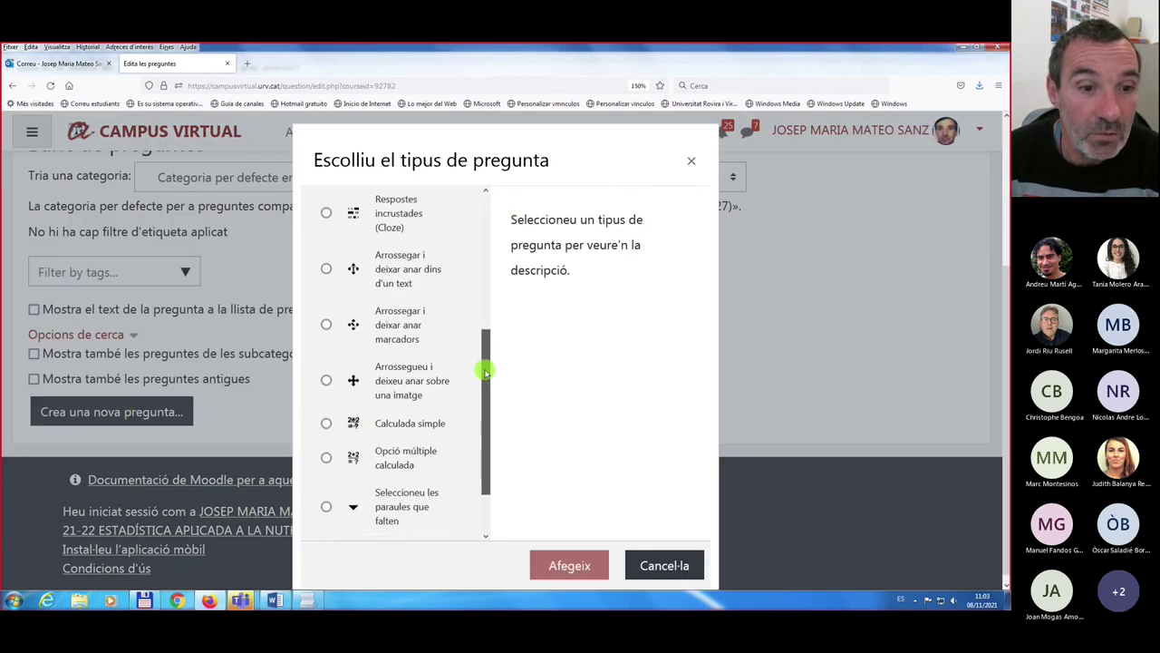
click(327, 458)
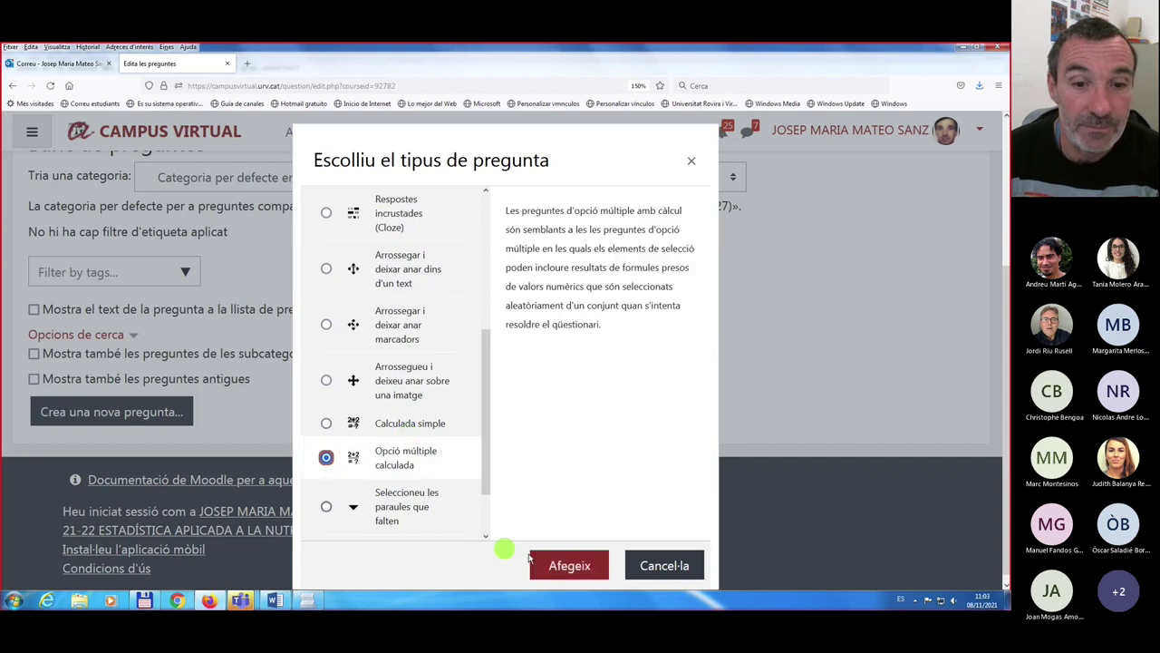
click(579, 565)
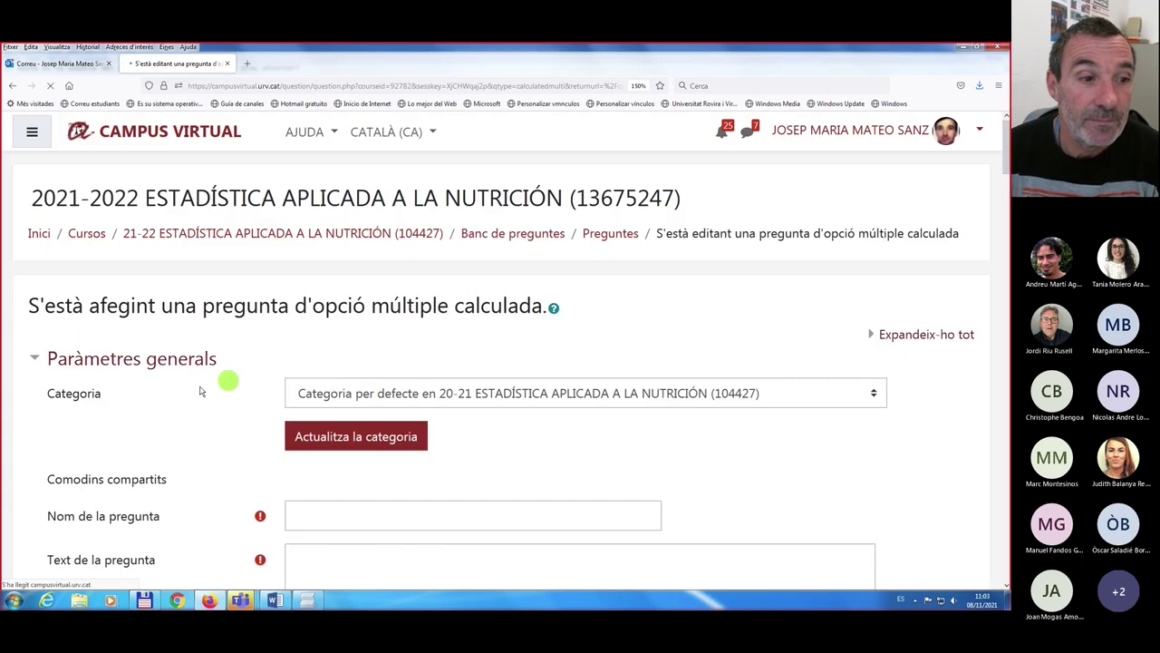
- Name the new question "Tipus test Calculada."
scroll(202, 391, down, 3)
click(340, 351)
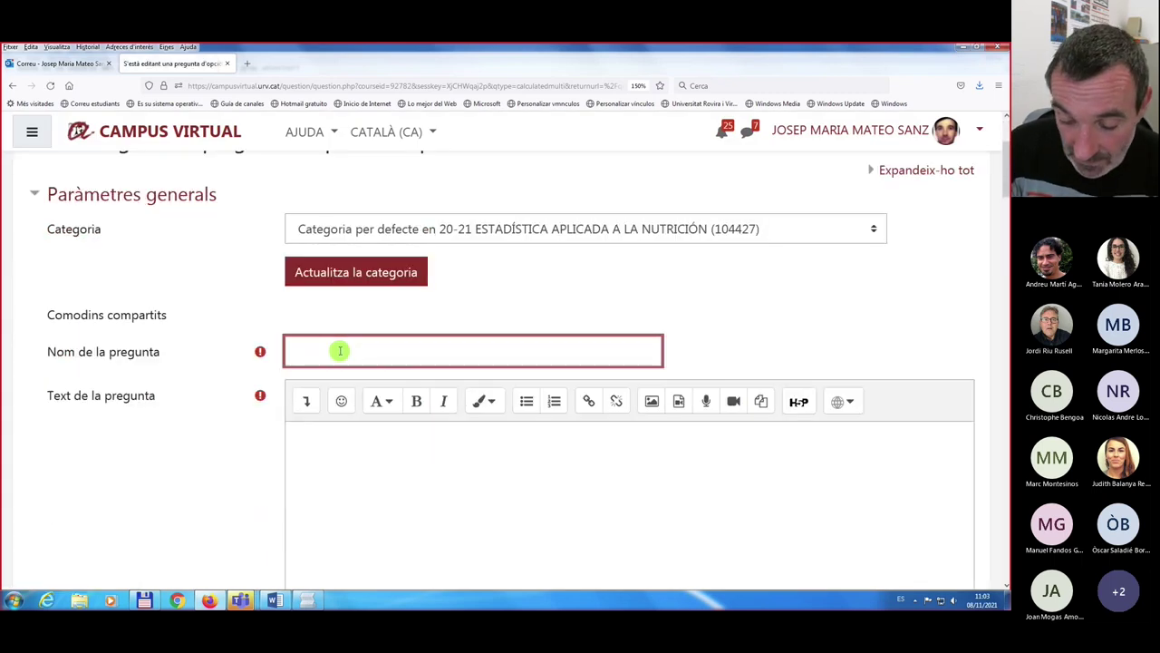
text(Tipus test Calculada)
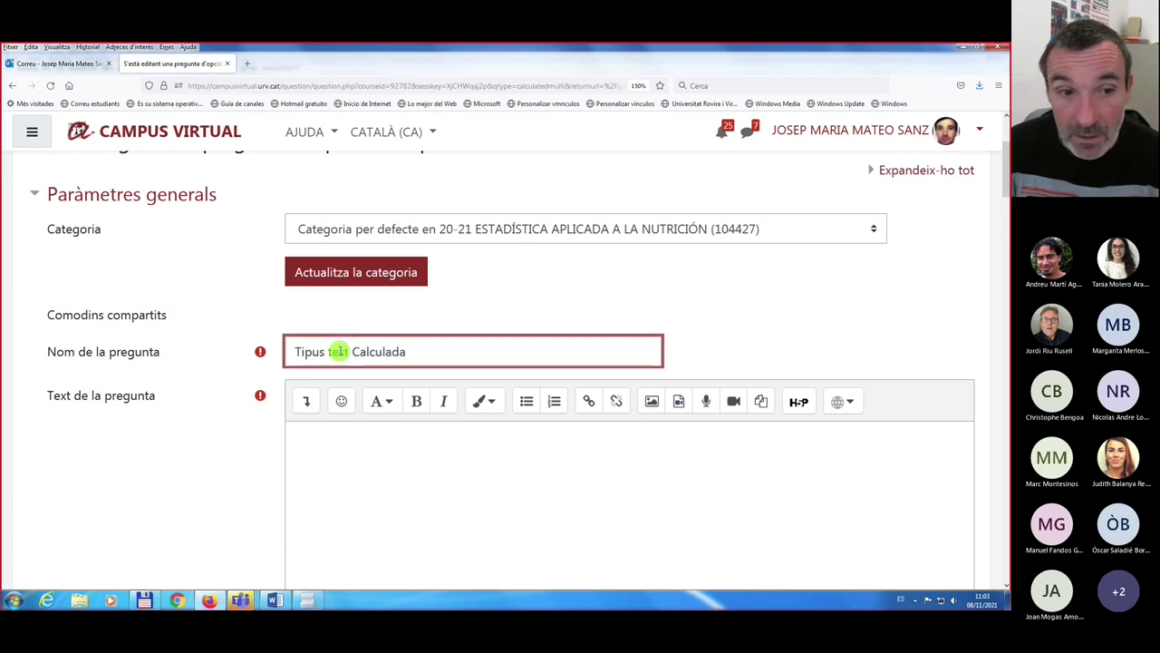
text(.)
scroll(338, 352, down, 3)
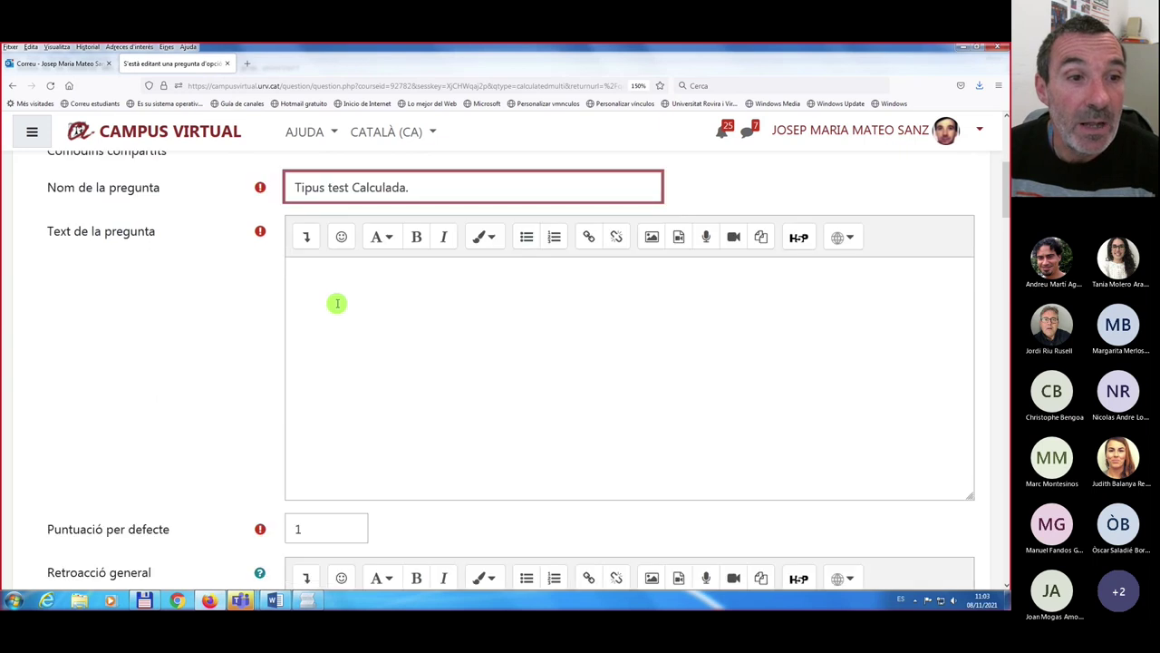
- Examine the form's single-answer, shuffling and numbering settings and its answer option blocks with grade, decimals and feedback
scroll(341, 435, down, 12)
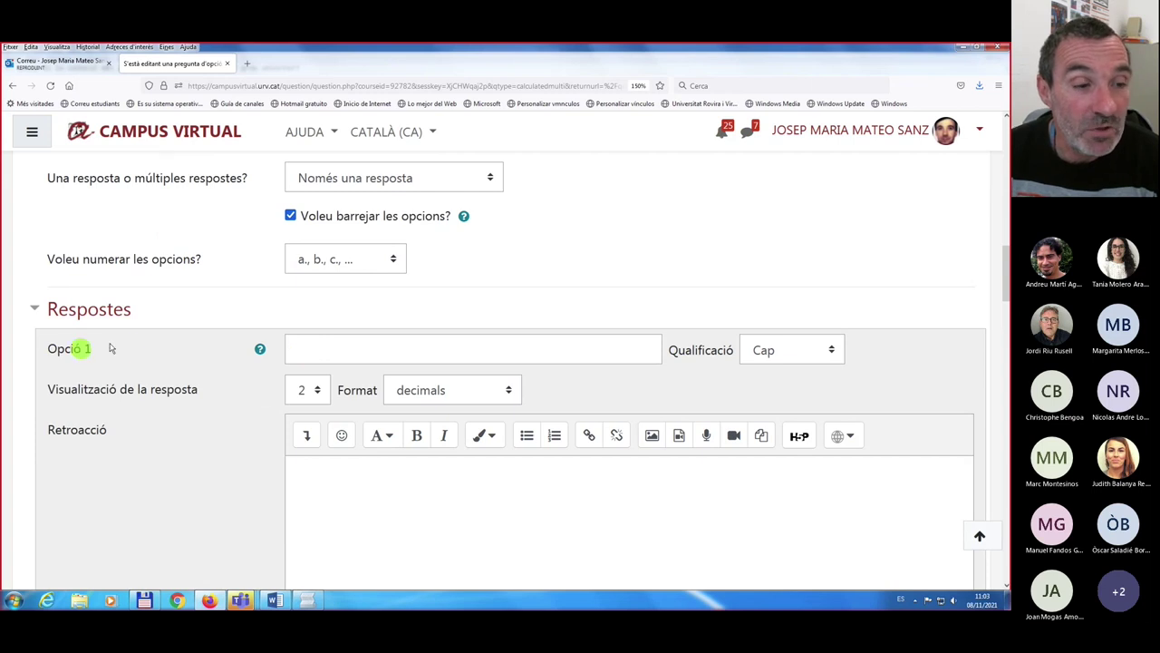
scroll(124, 347, down, 6)
scroll(132, 420, down, 12)
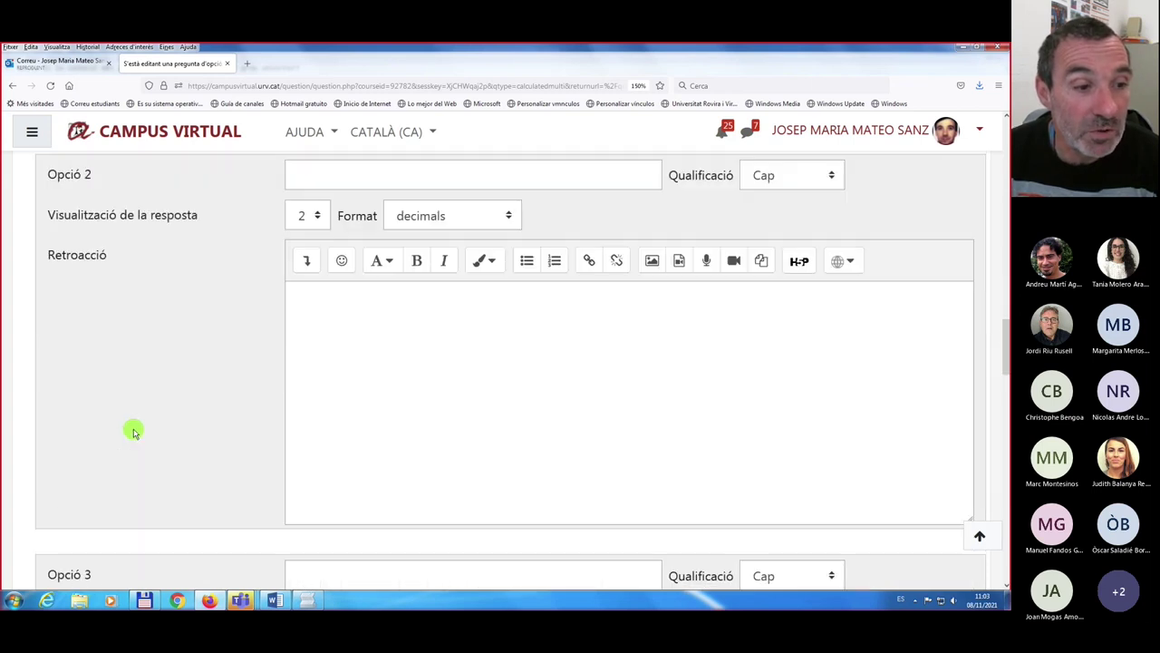
scroll(354, 530, up, 6)
scroll(354, 530, up, 15)
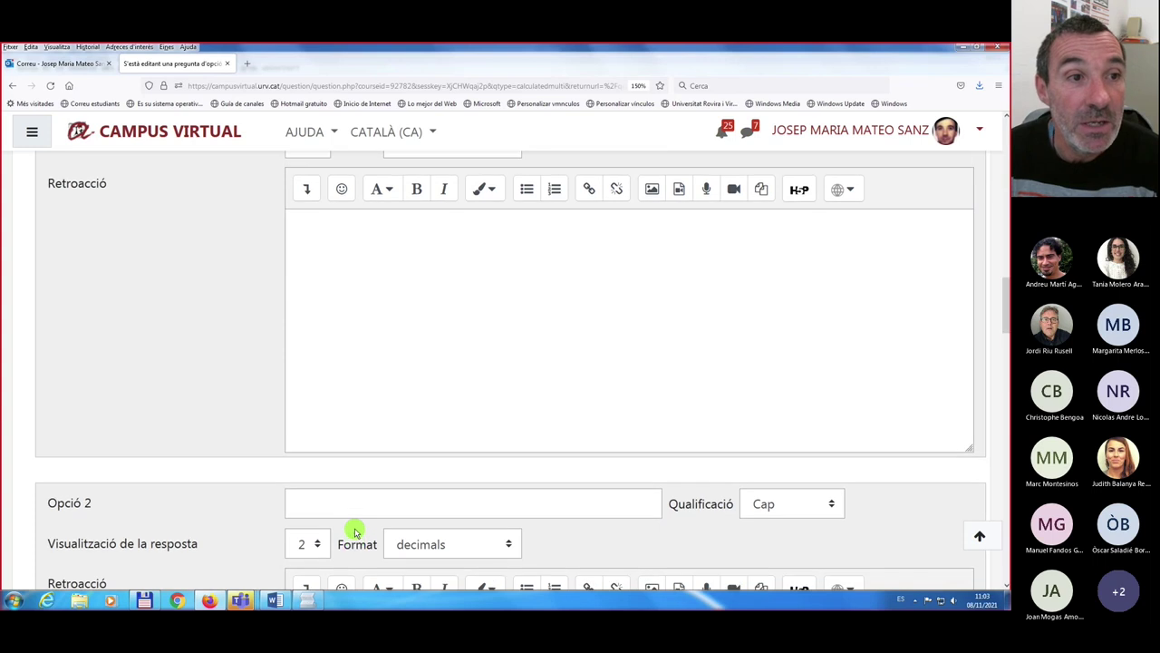
click(310, 349)
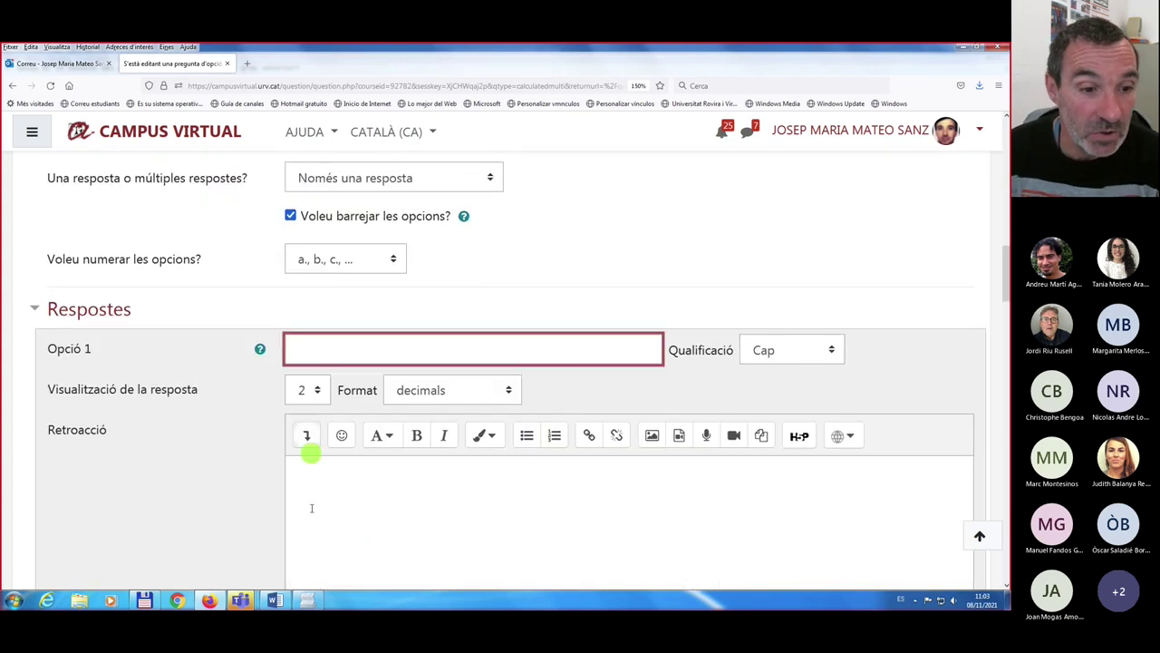
mouse_move(308, 603)
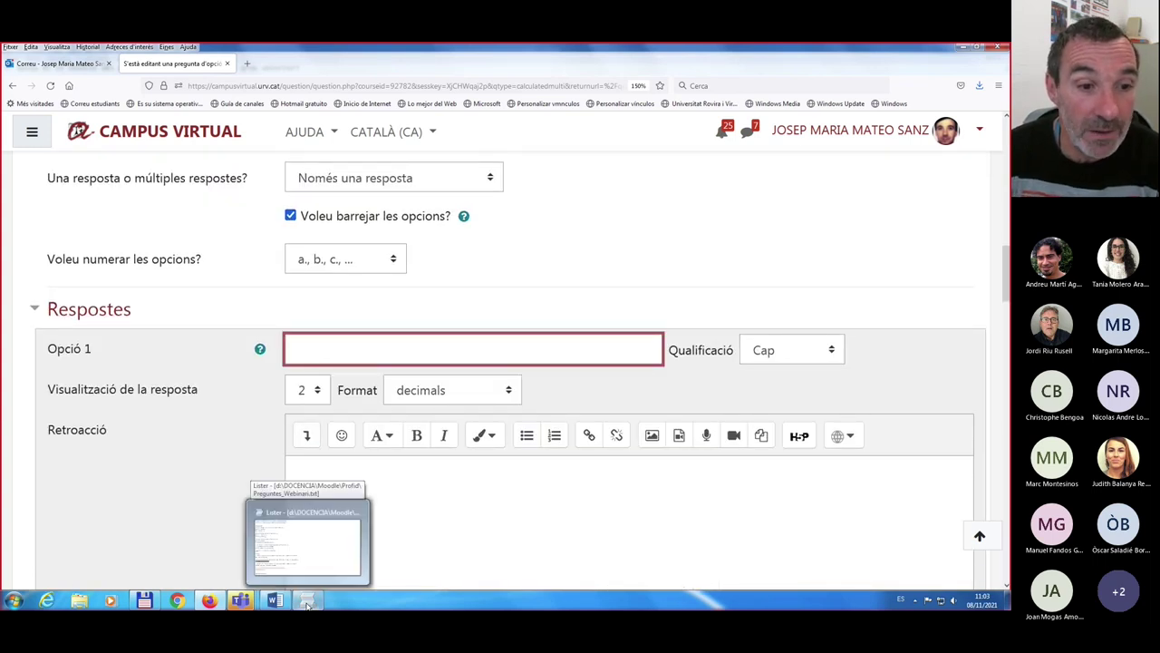
scroll(536, 318, up, 4)
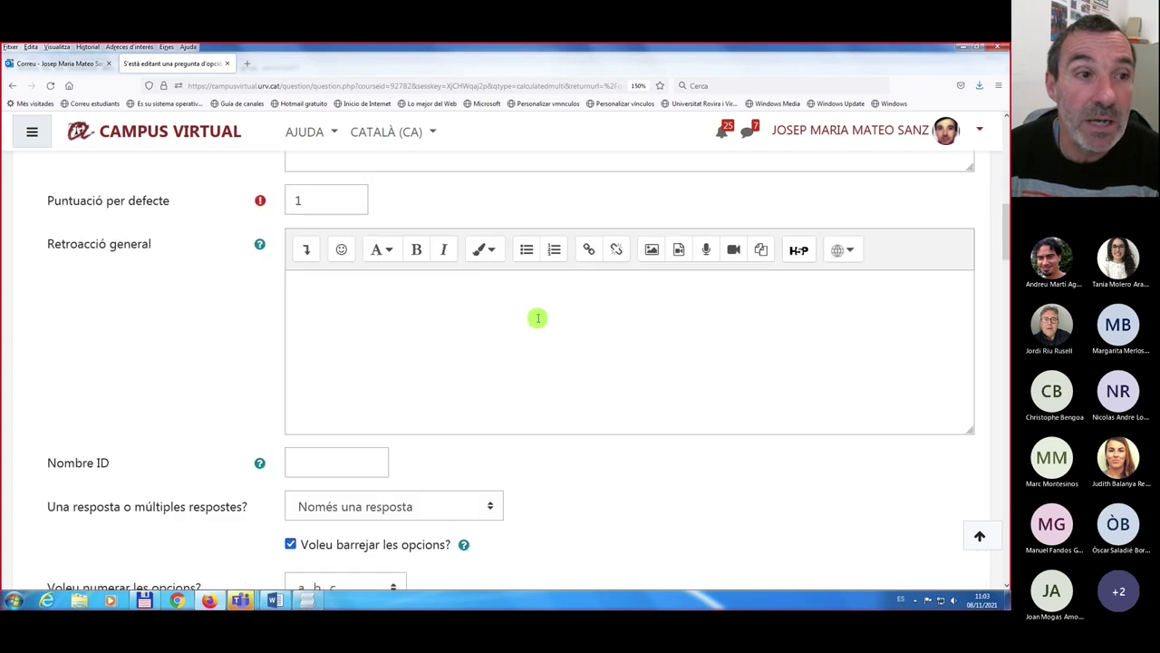
- Copy "Donat el rectangle de base {base} cm i alçada {altura}, quina és la seva àrea?" from Preguntes_Webinari.txt into the question text
click(308, 601)
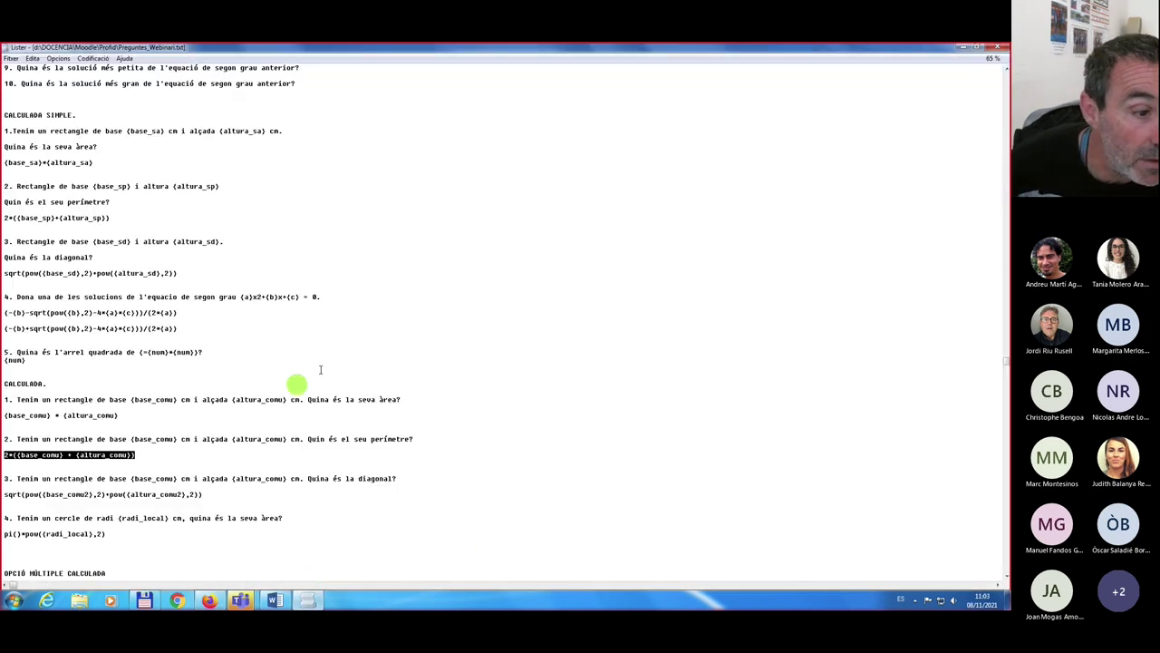
scroll(249, 380, down, 3)
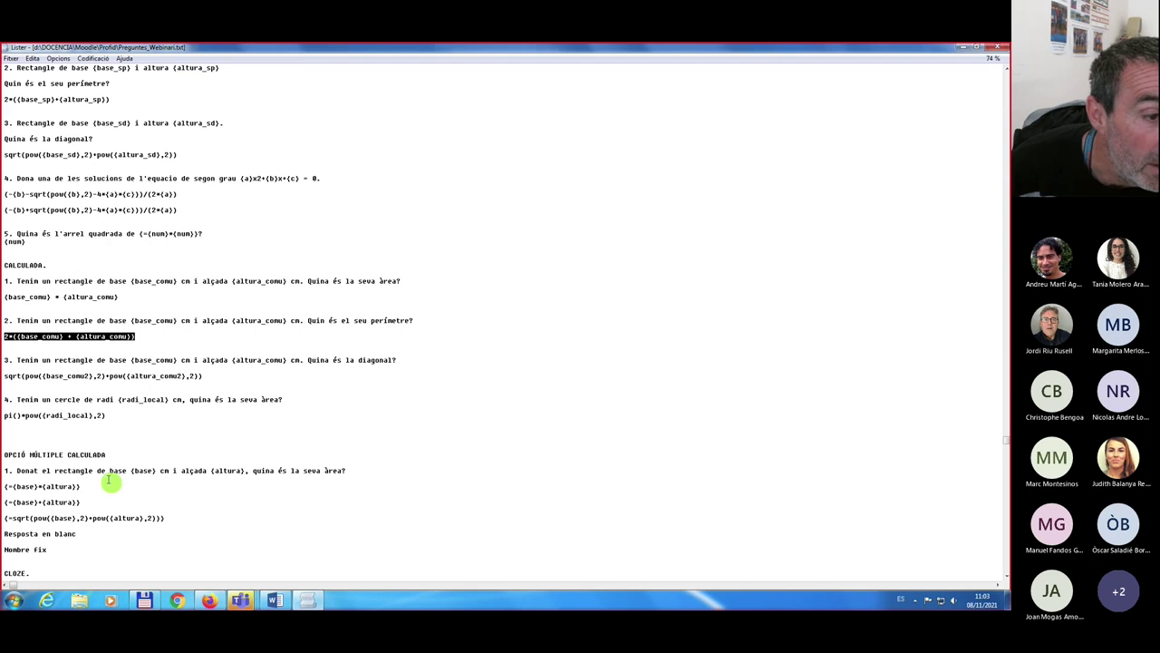
drag(16, 471, 346, 471)
key(ctrl+c)
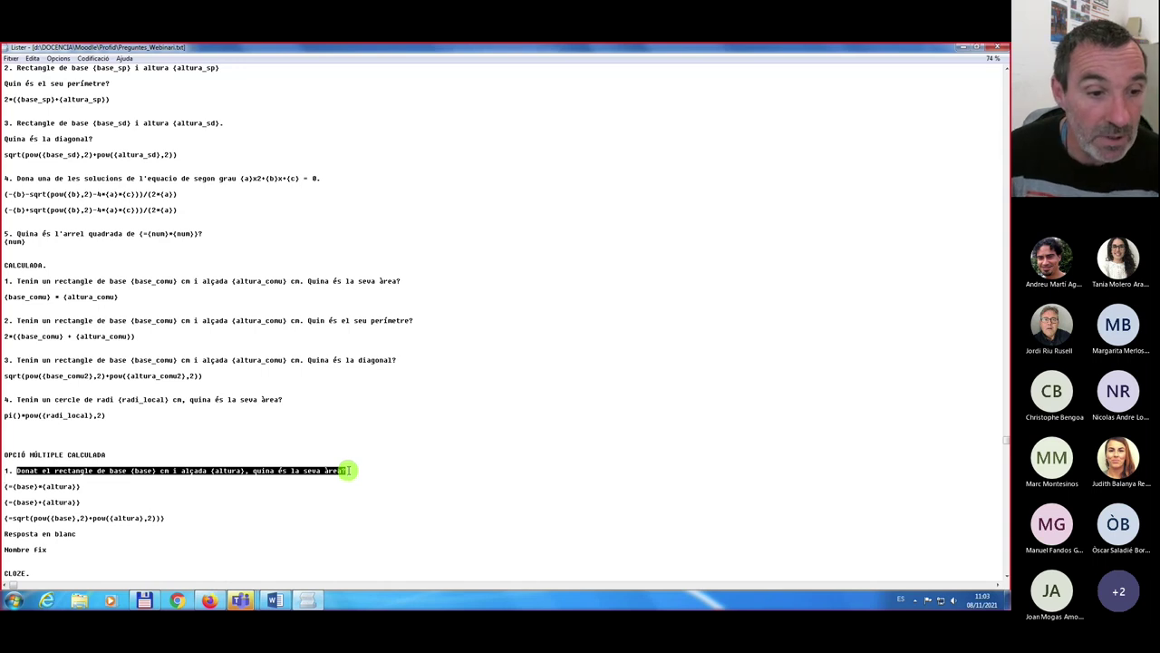
click(209, 600)
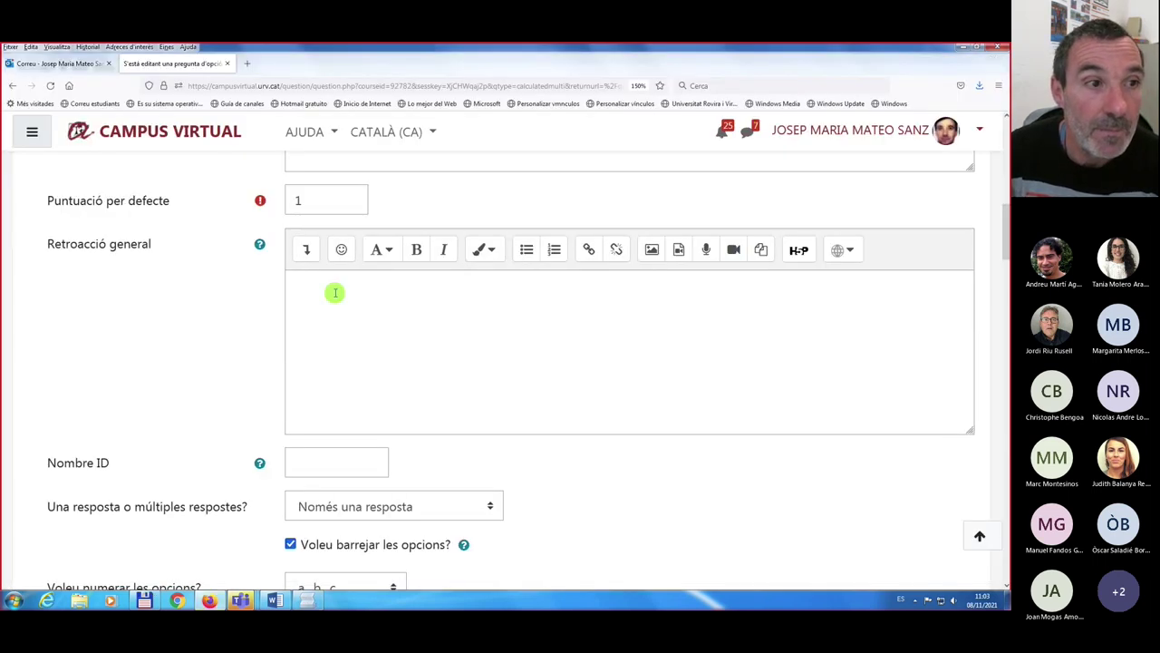
scroll(381, 294, up, 3)
scroll(385, 296, up, 2)
click(355, 449)
key(ctrl+v)
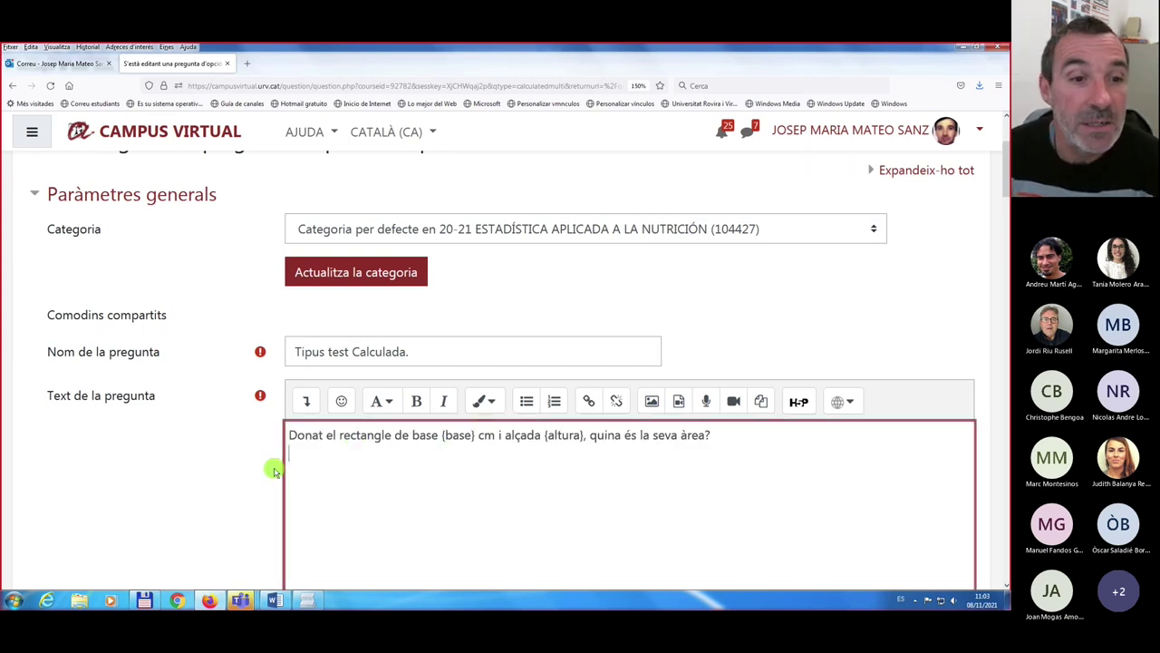
- Copy the area formula {={base}*{altura}} from the Preguntes_Webinari.txt notes into answer option 1
scroll(274, 470, down, 2)
scroll(275, 471, down, 10)
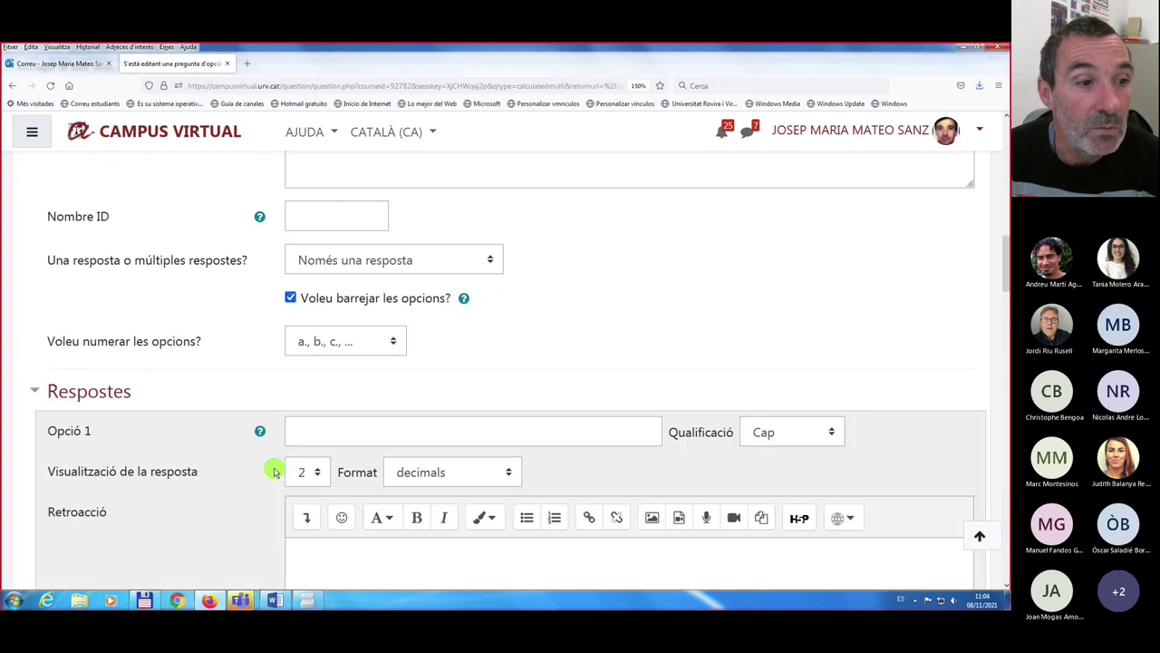
click(312, 442)
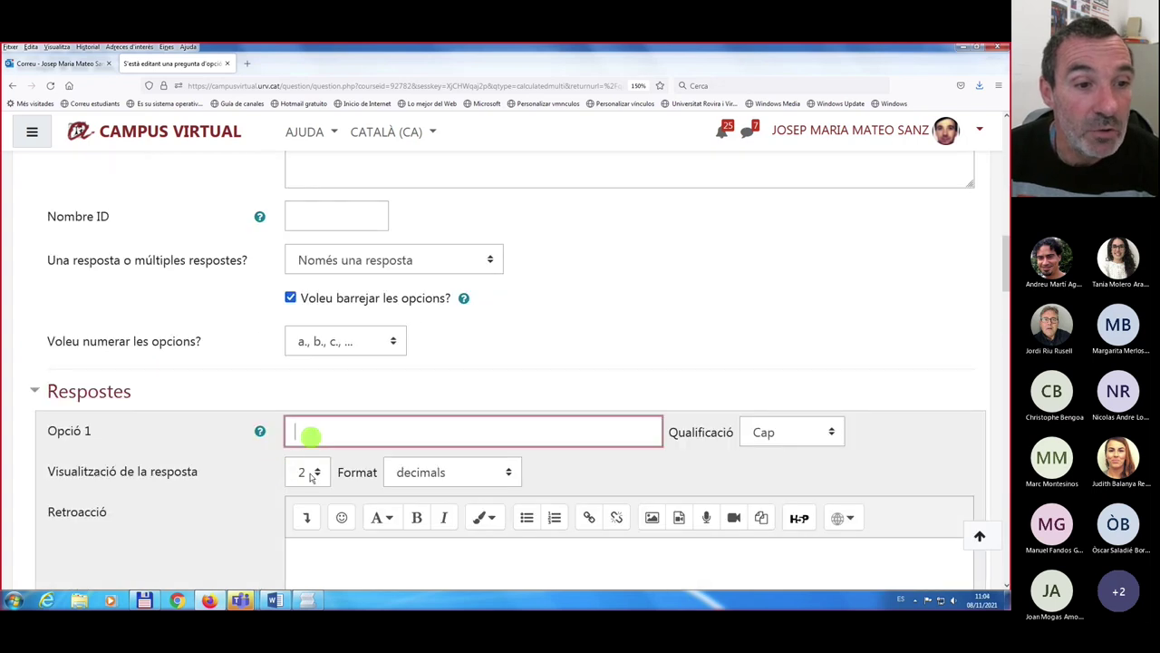
click(309, 600)
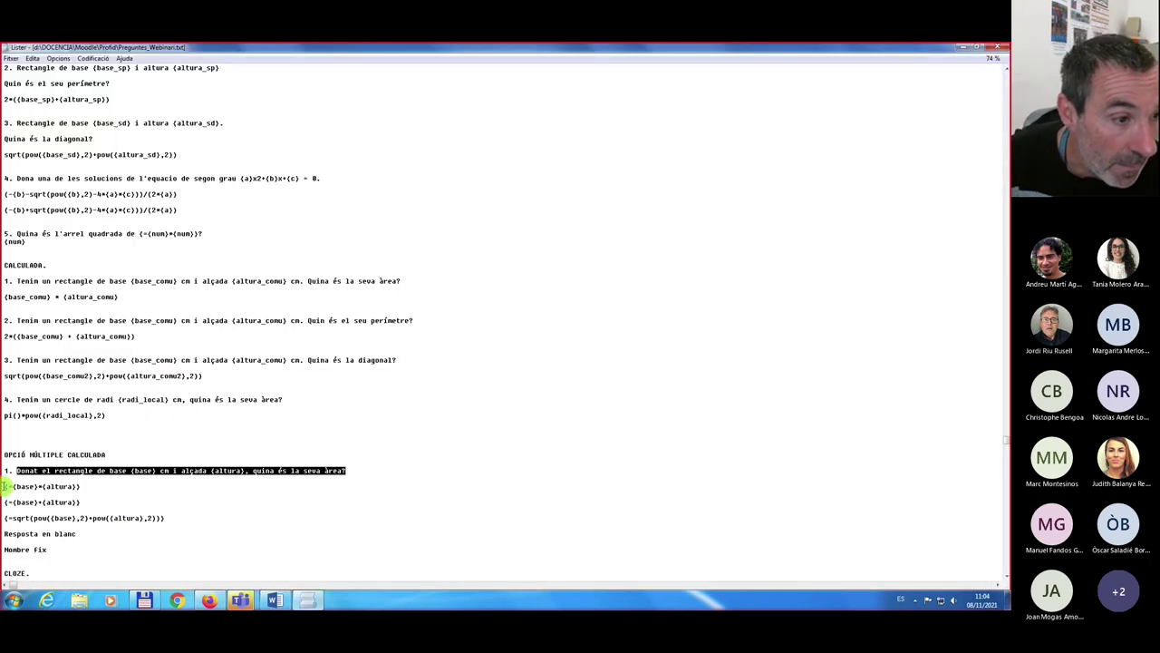
drag(5, 486, 79, 487)
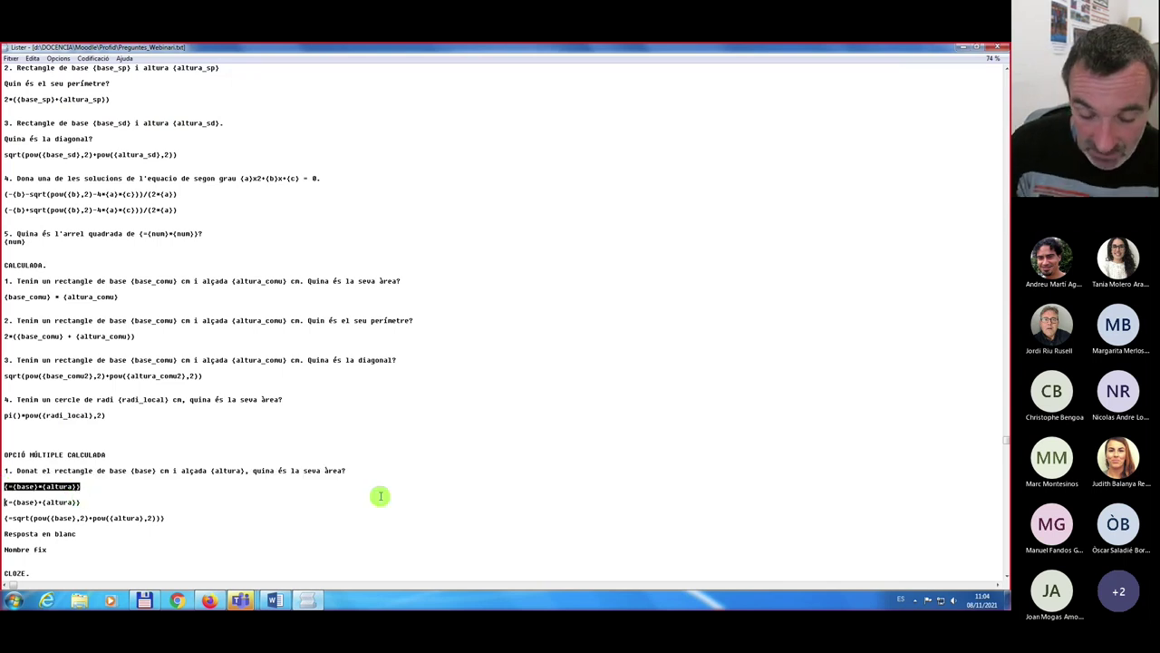
click(209, 600)
click(311, 419)
text({={base}*{altura}})
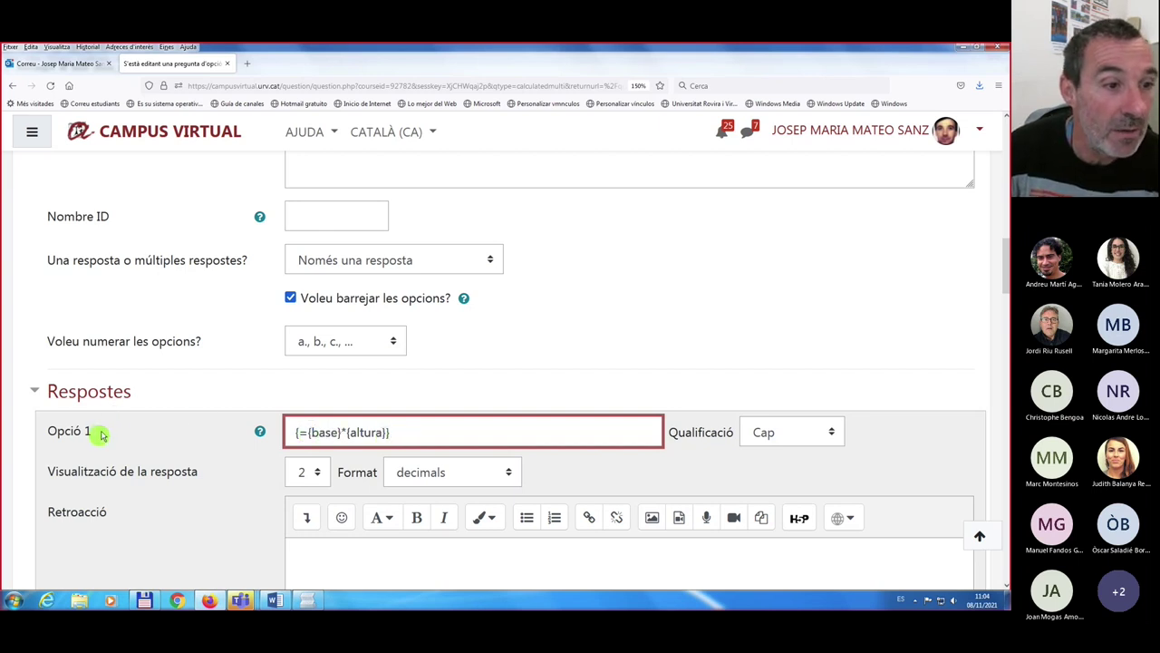
- Enter "no ho sé" as answer option 2
scroll(332, 443, down, 5)
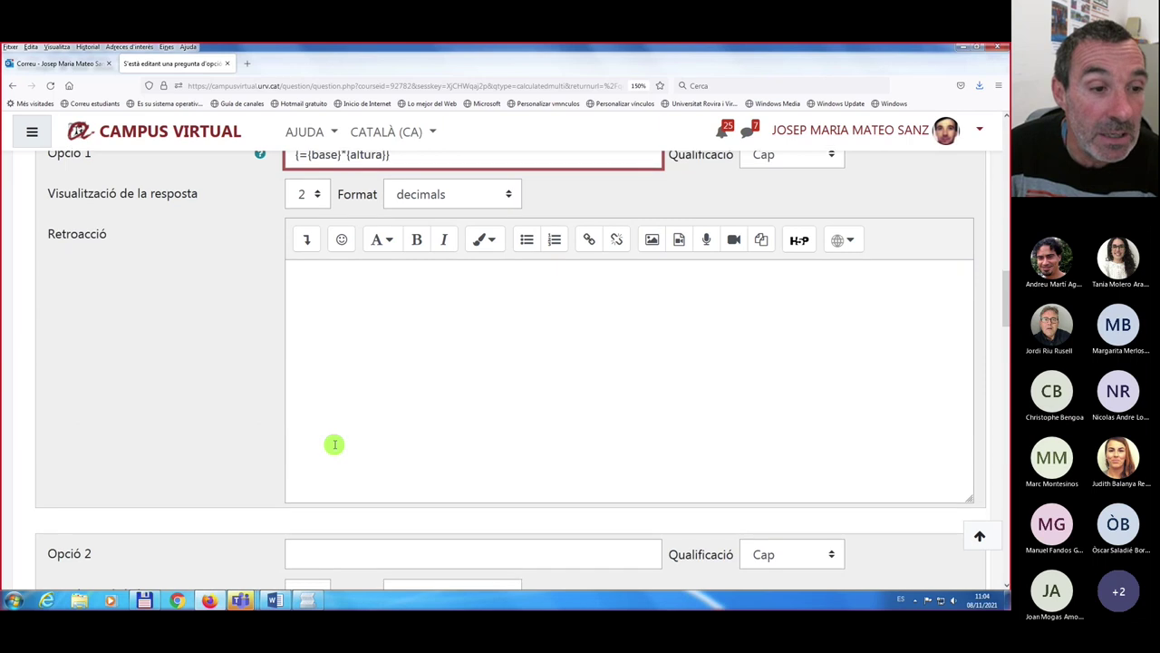
click(306, 391)
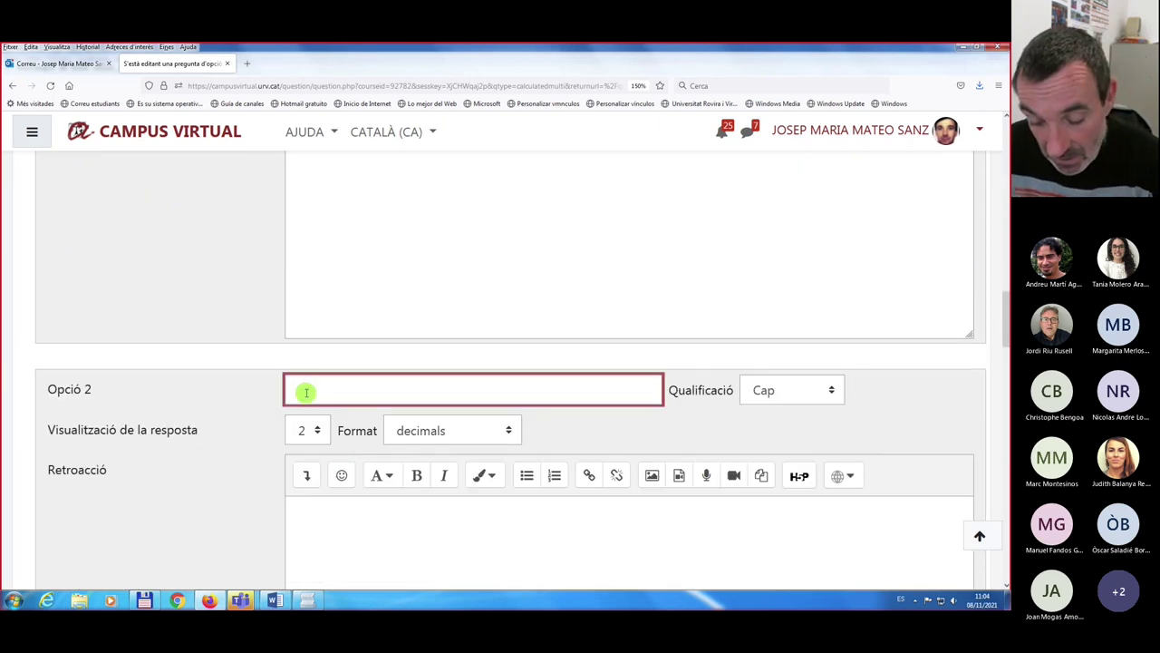
text(no ho )
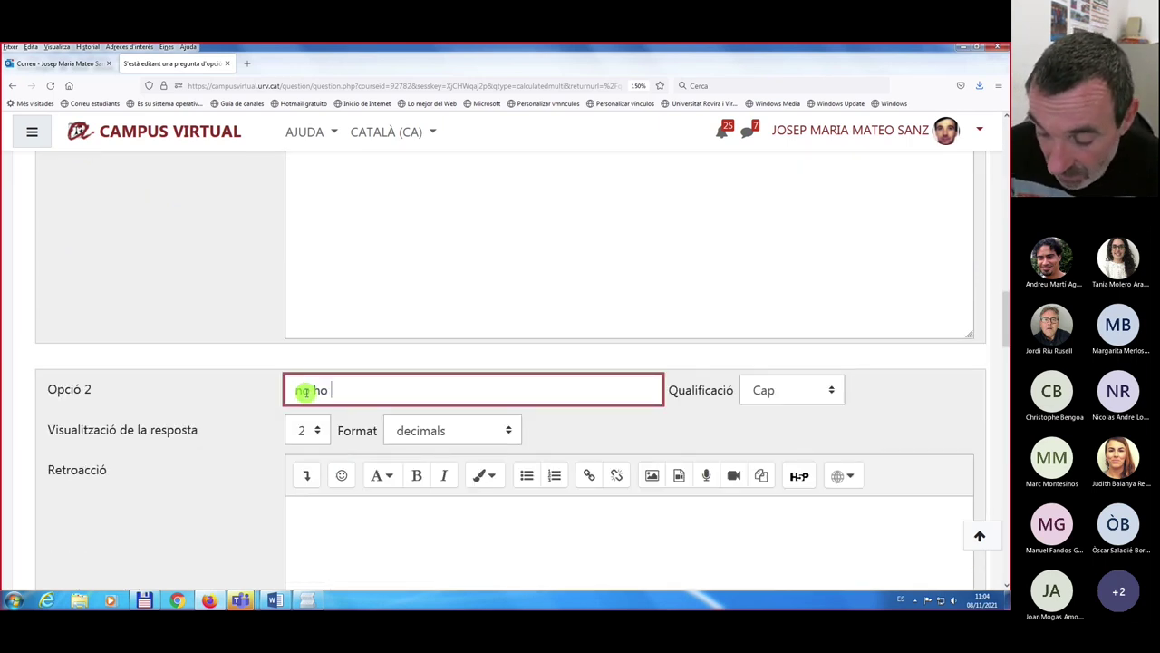
text(sé)
scroll(305, 392, down, 5)
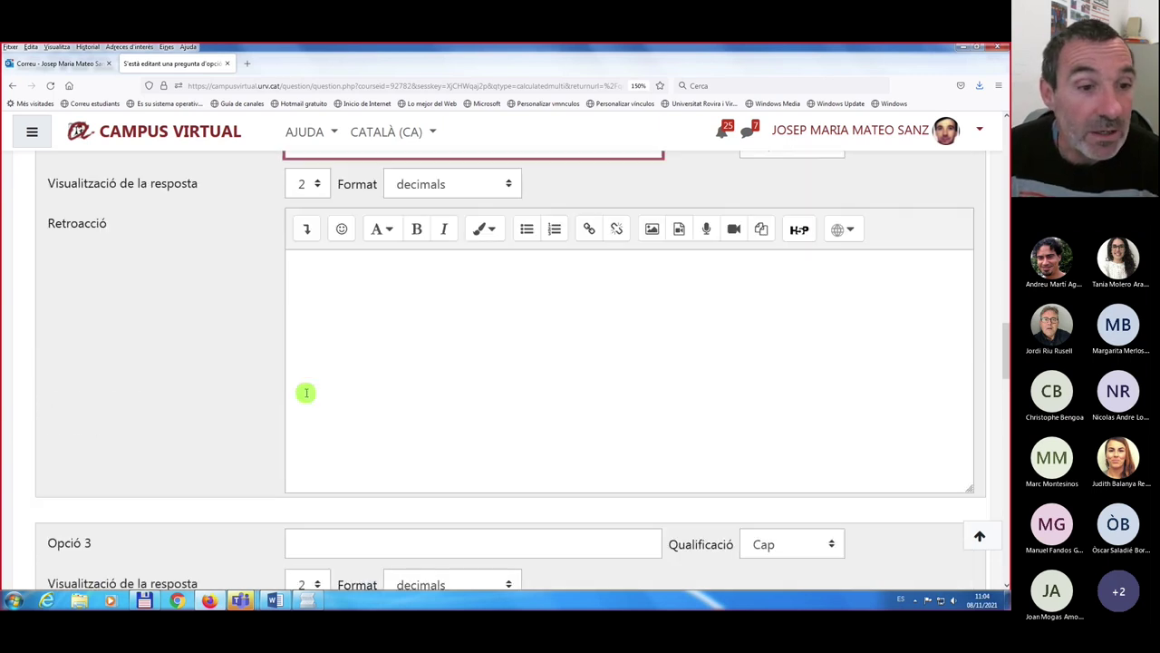
- Enter 12 as answer option 3
click(306, 390)
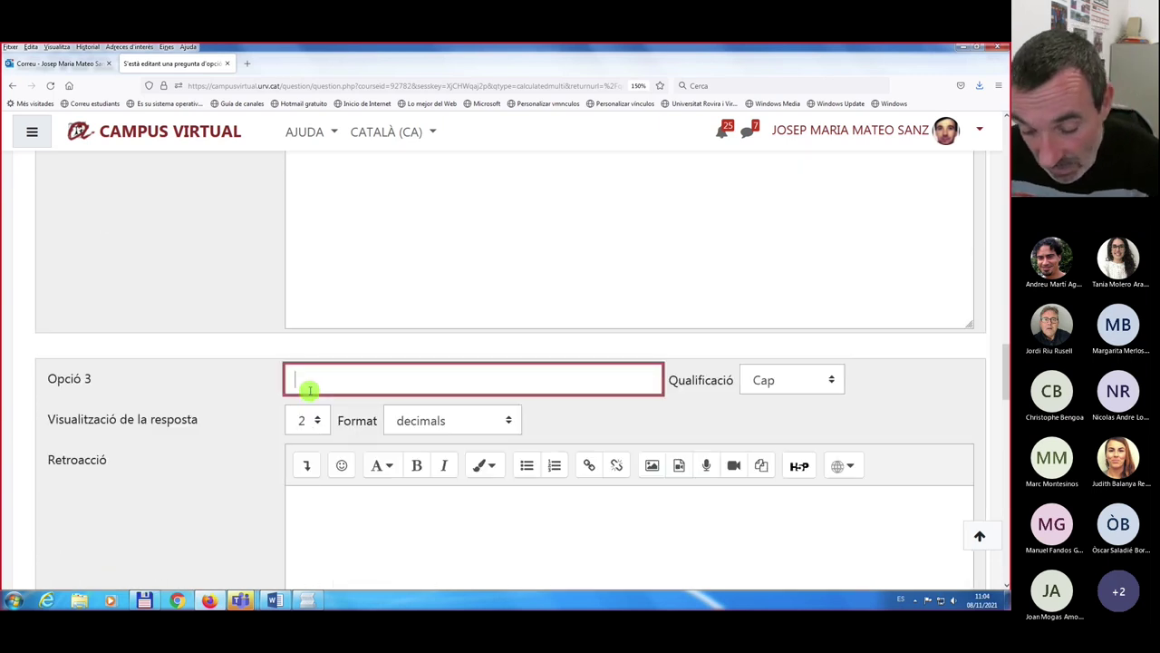
text(12)
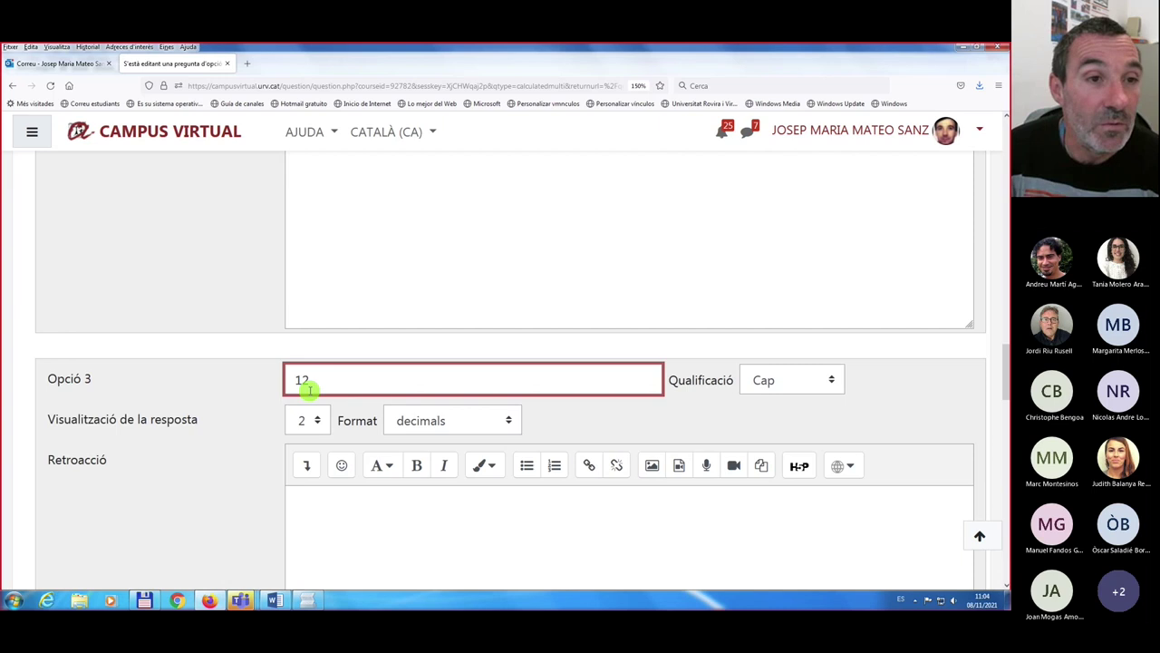
- Compare answer option 1 with the calculated multiple-choice formulas in the Preguntes_Webinari.txt notes, and return to the question form
scroll(309, 391, up, 6)
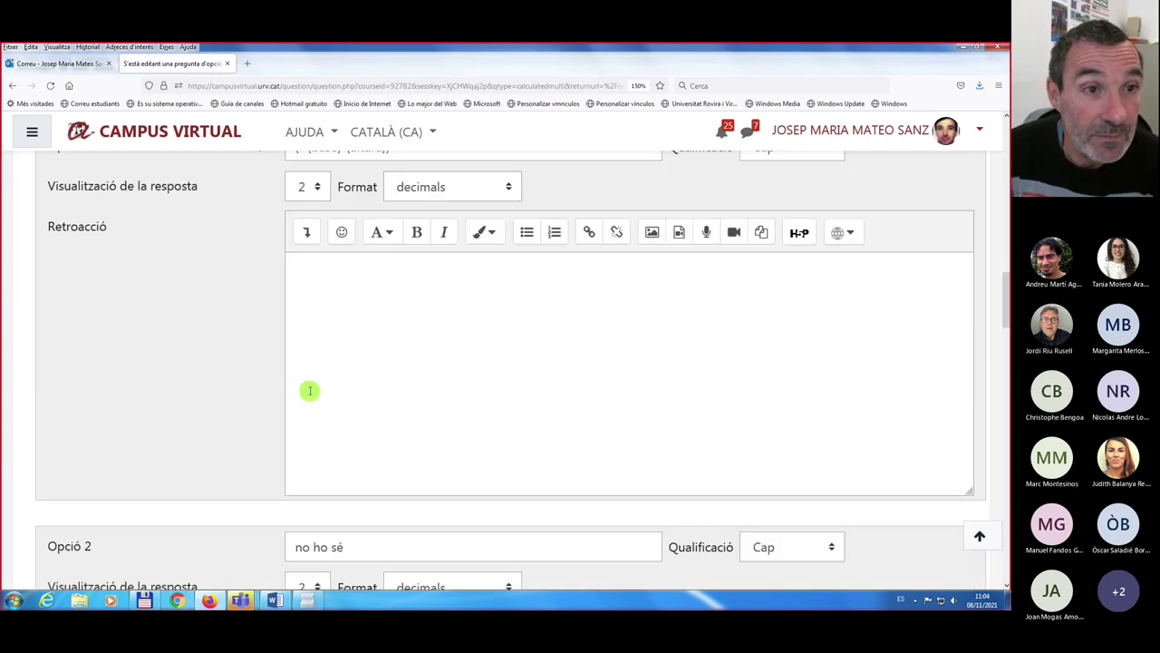
scroll(309, 391, up, 1)
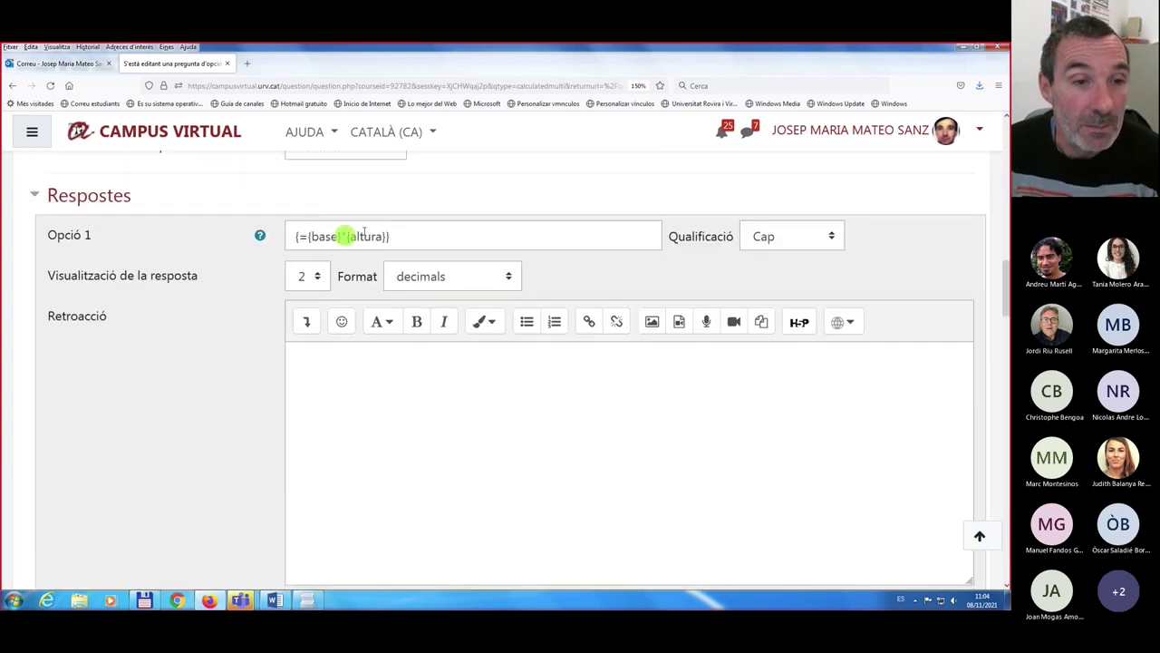
click(308, 600)
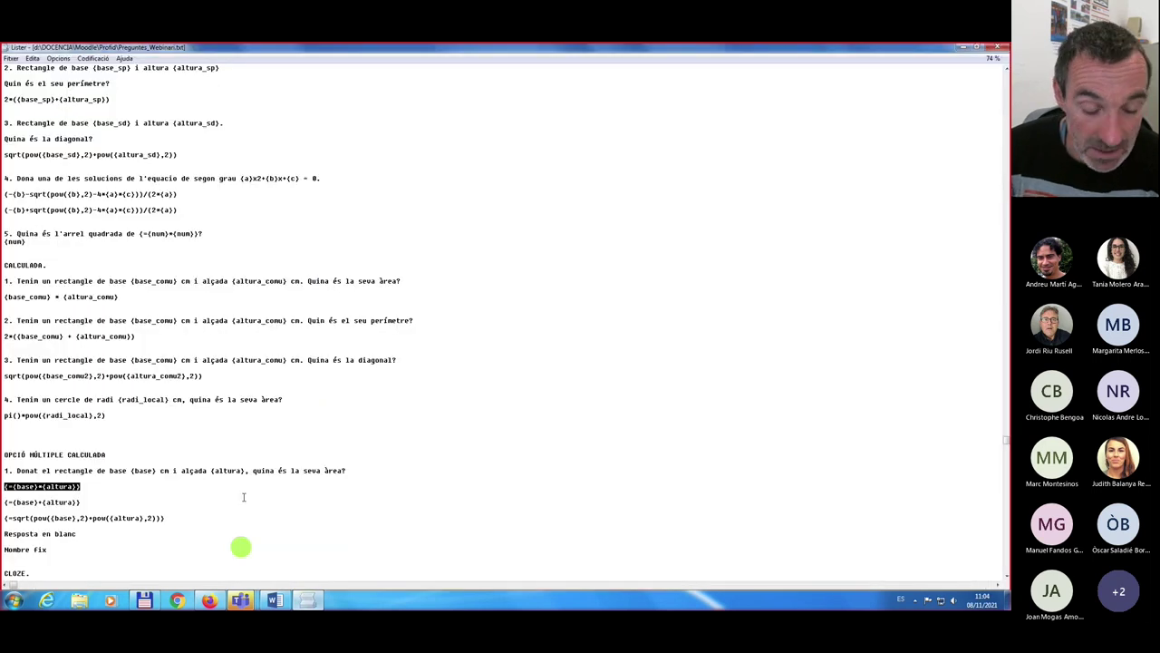
scroll(464, 456, up, 6)
scroll(463, 456, down, 9)
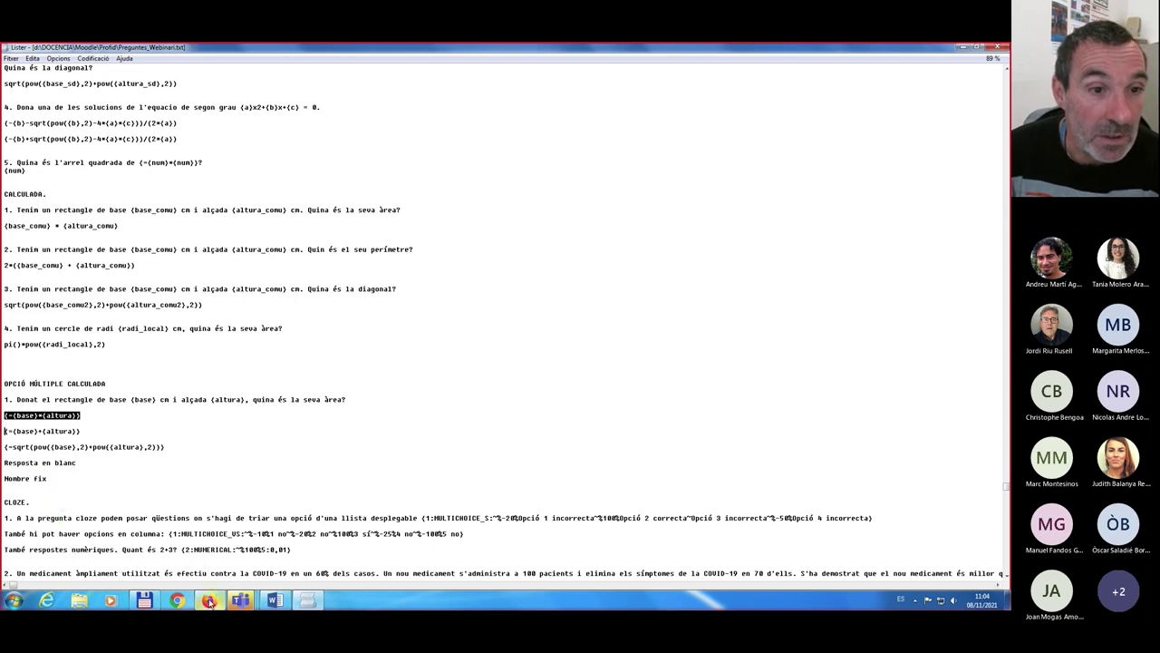
click(209, 600)
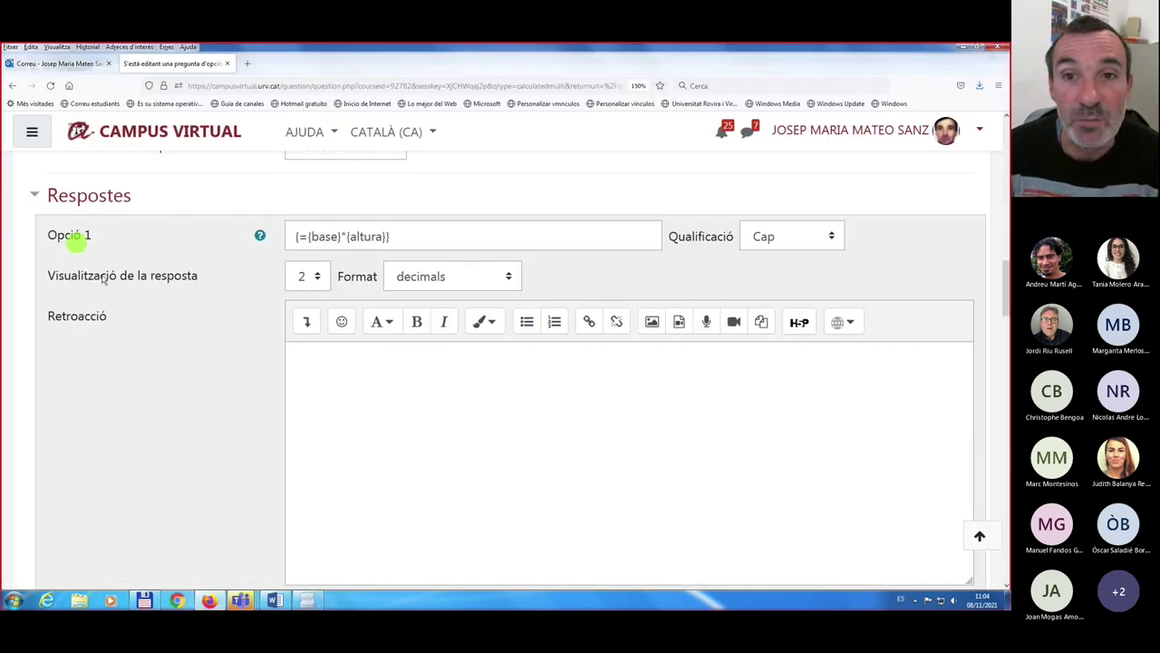
- Set the grade of answer option 1 to 100% and leave option 2 at Cap
click(833, 236)
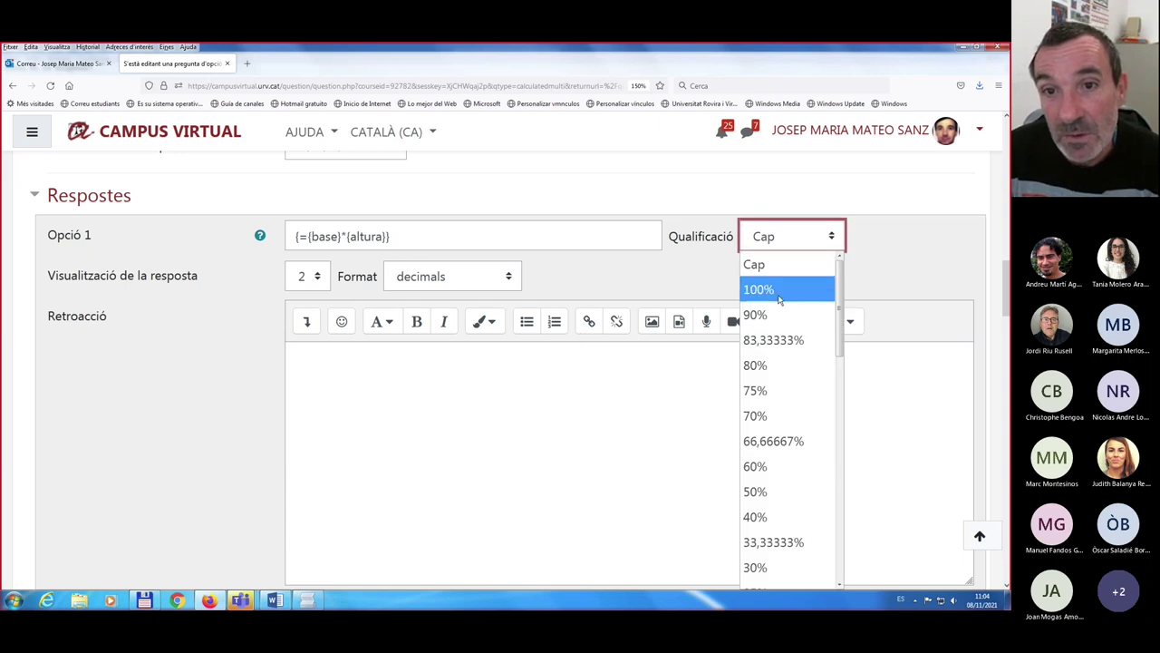
click(766, 287)
scroll(468, 418, down, 1)
scroll(467, 418, down, 2)
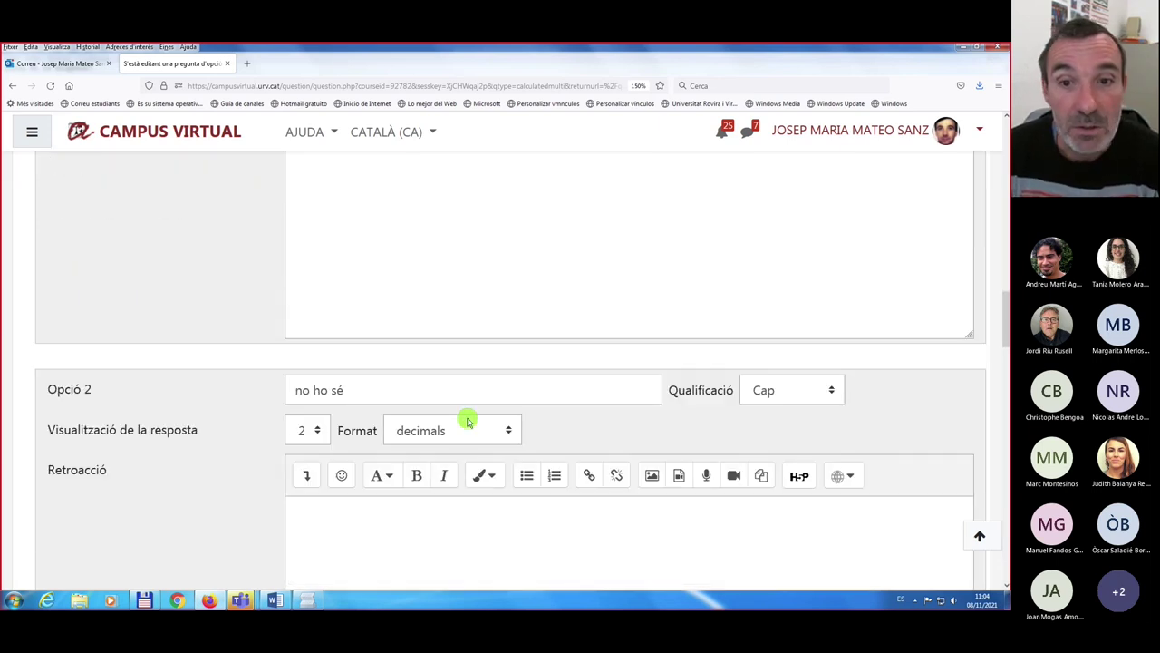
click(828, 390)
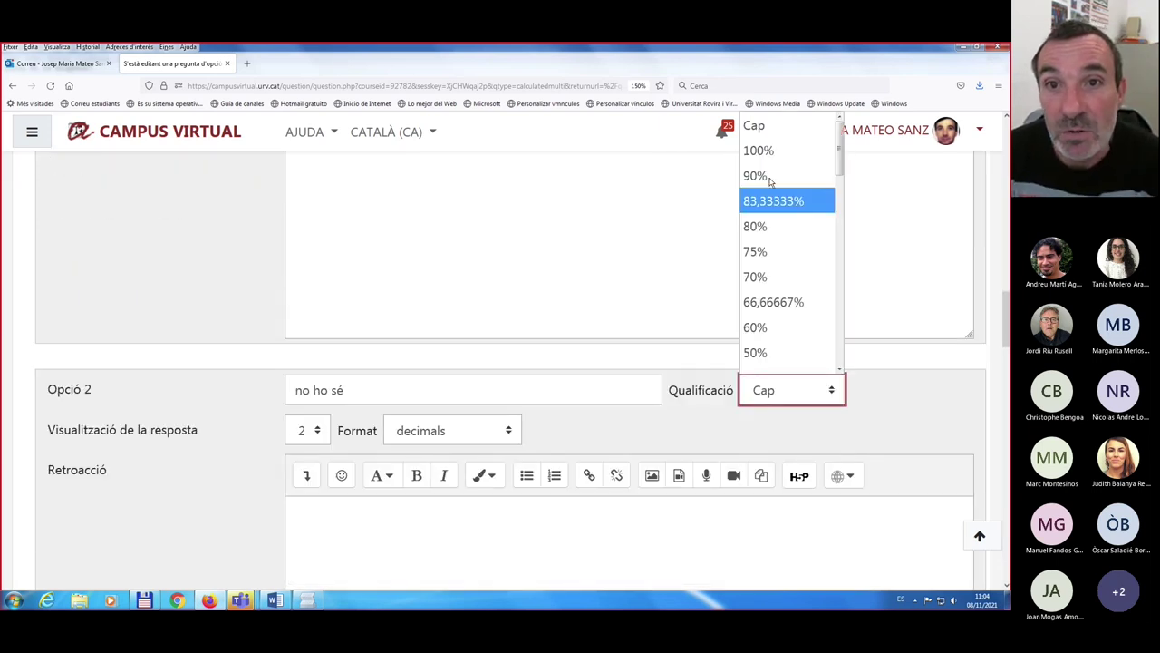
click(778, 127)
- Set the grade of answer option 3 to -40%
scroll(362, 441, down, 7)
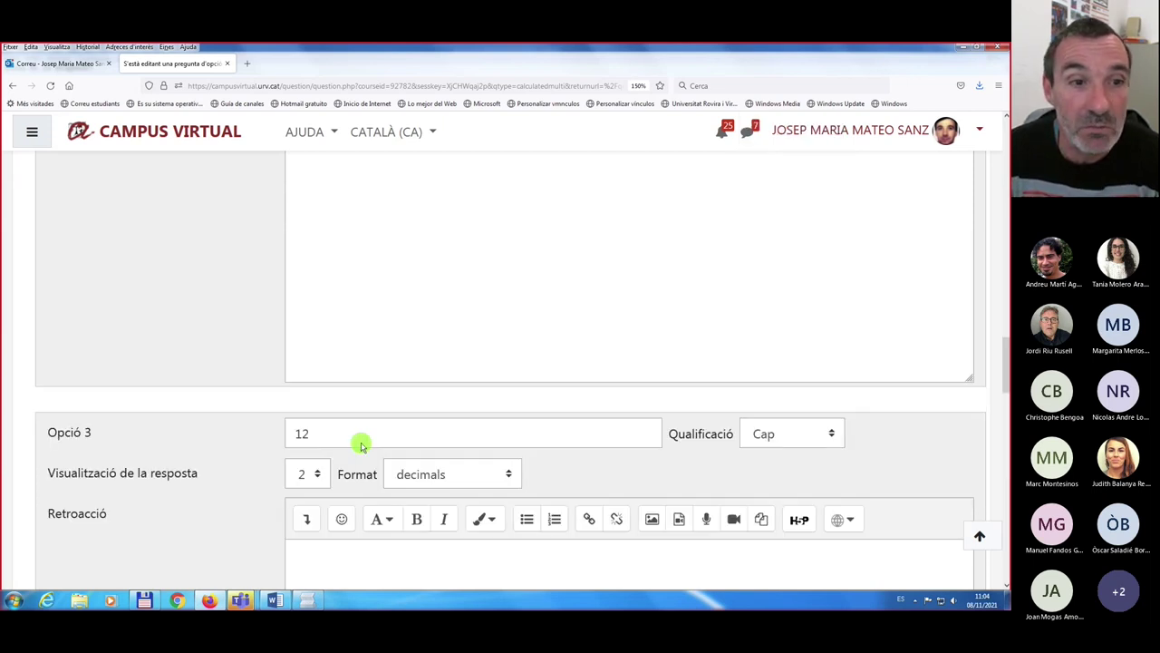
click(830, 297)
scroll(762, 471, down, 5)
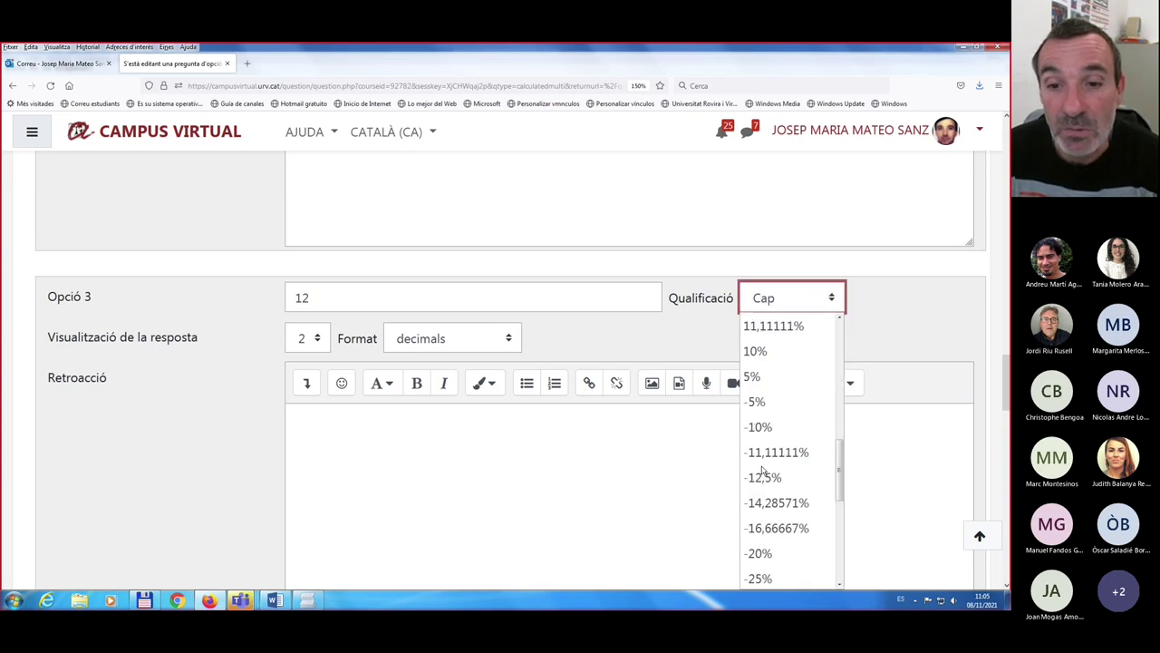
scroll(780, 501, down, 2)
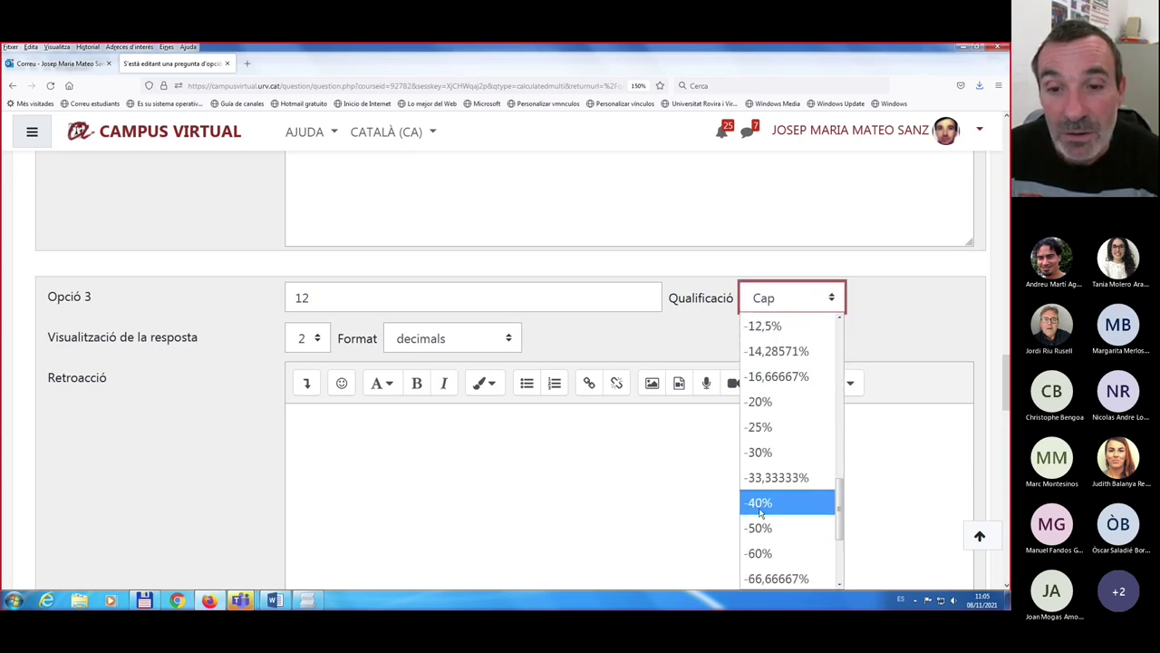
click(759, 504)
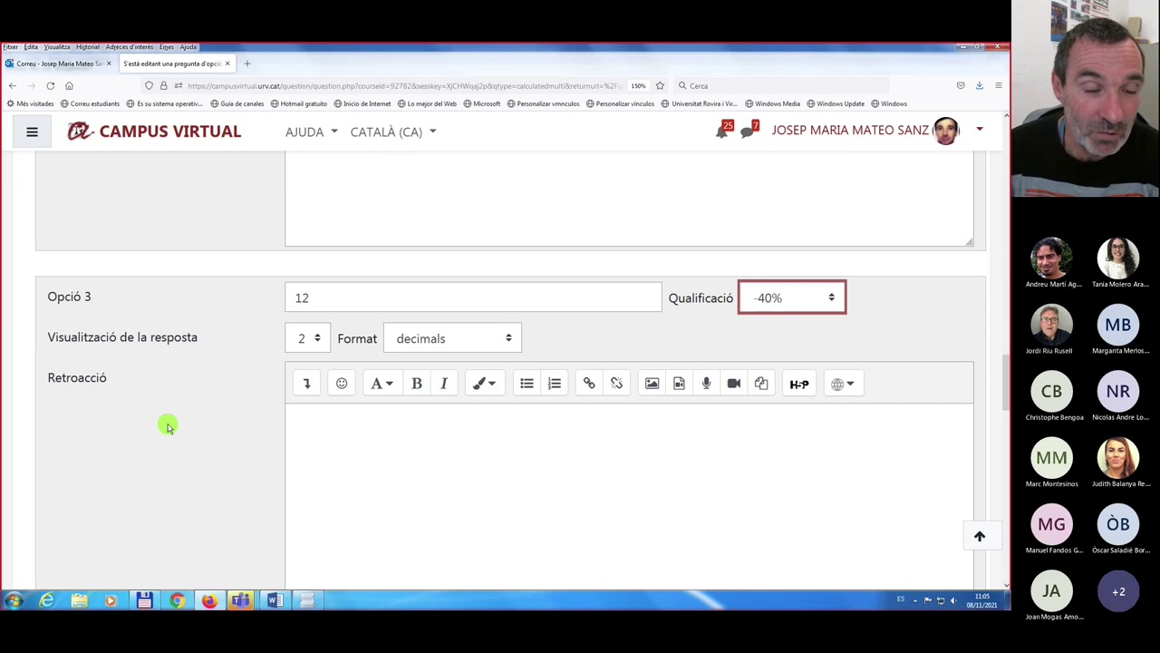
- Leave the remaining answer options blank and save the question while continuing to edit it
scroll(167, 426, down, 4)
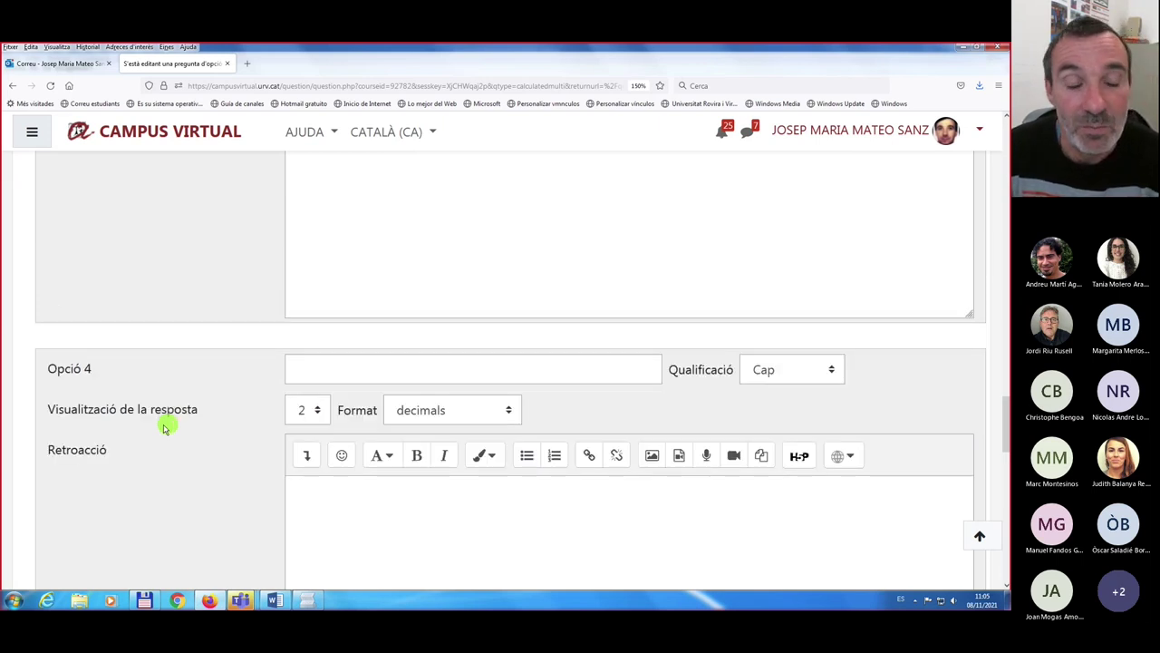
scroll(251, 414, down, 1)
scroll(252, 414, down, 10)
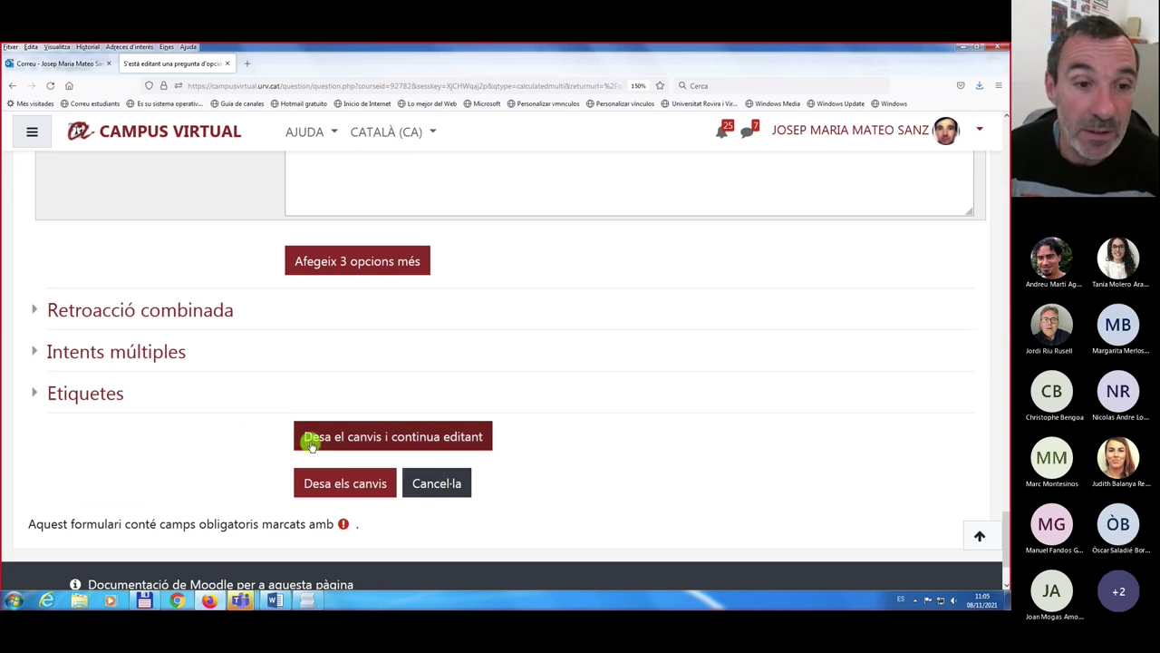
click(339, 437)
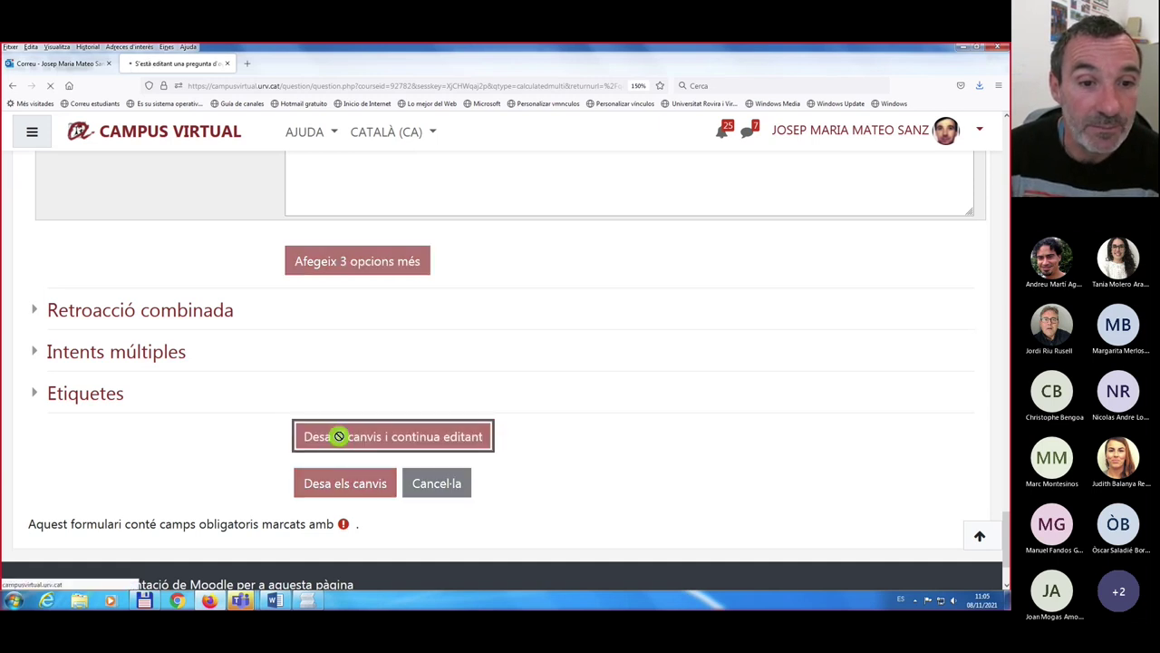
- Save the question form and accept the private, unsynchronised datasets for the base and altura wildcards
scroll(571, 469, down, 2)
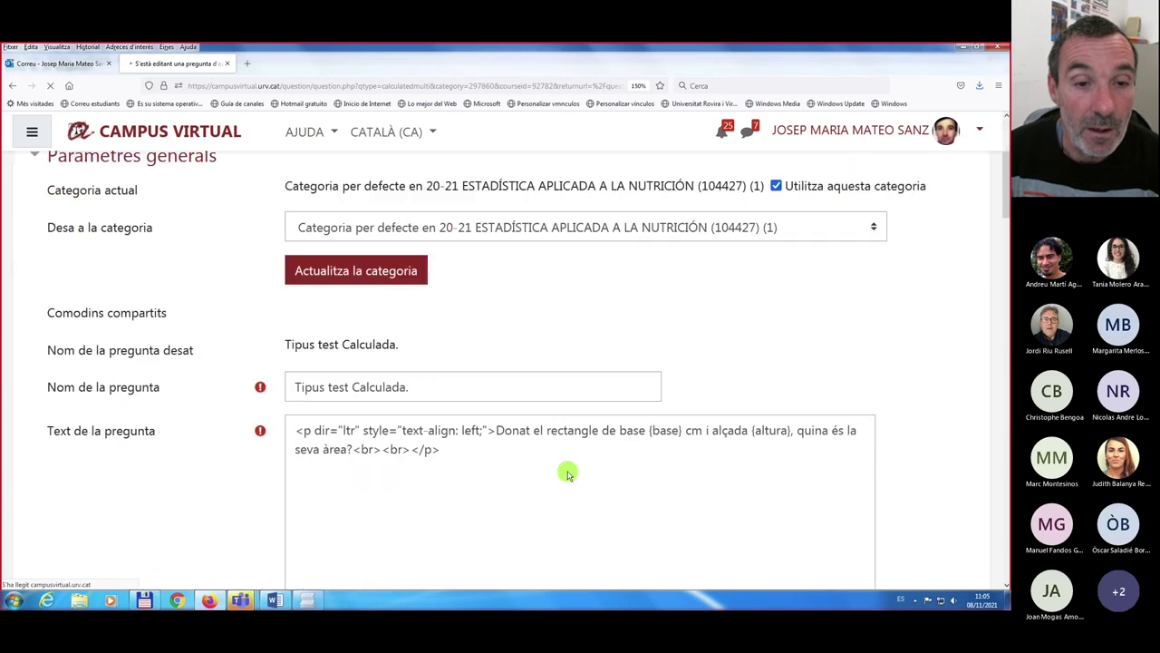
scroll(567, 472, down, 3)
scroll(567, 471, down, 15)
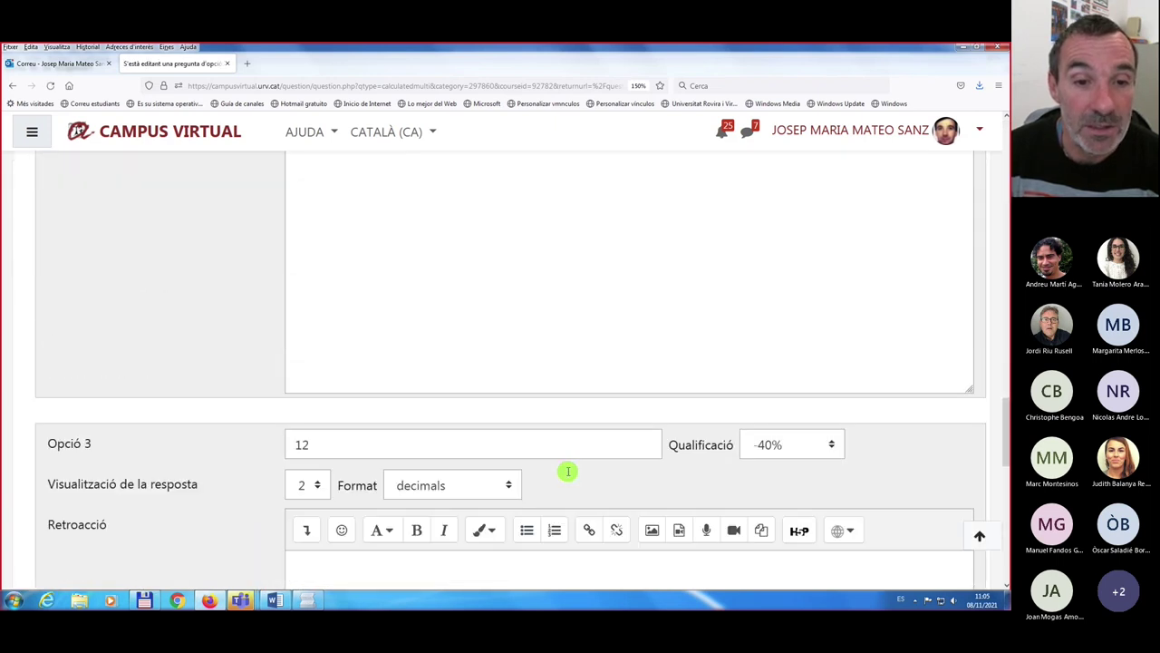
click(342, 486)
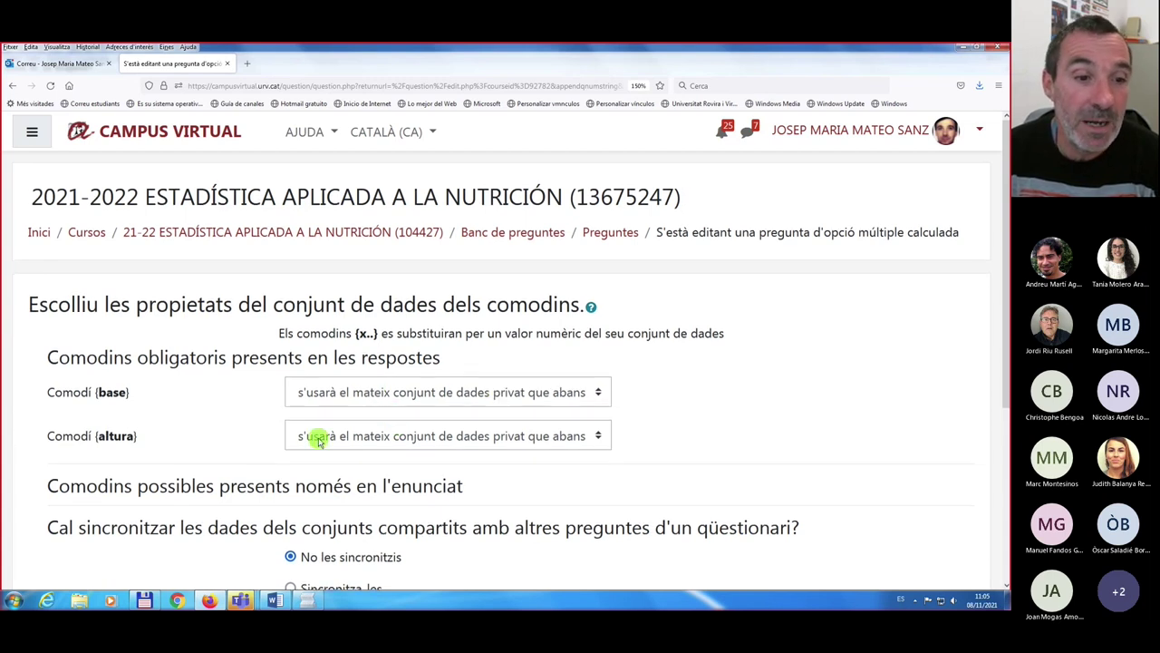
scroll(453, 290, down, 2)
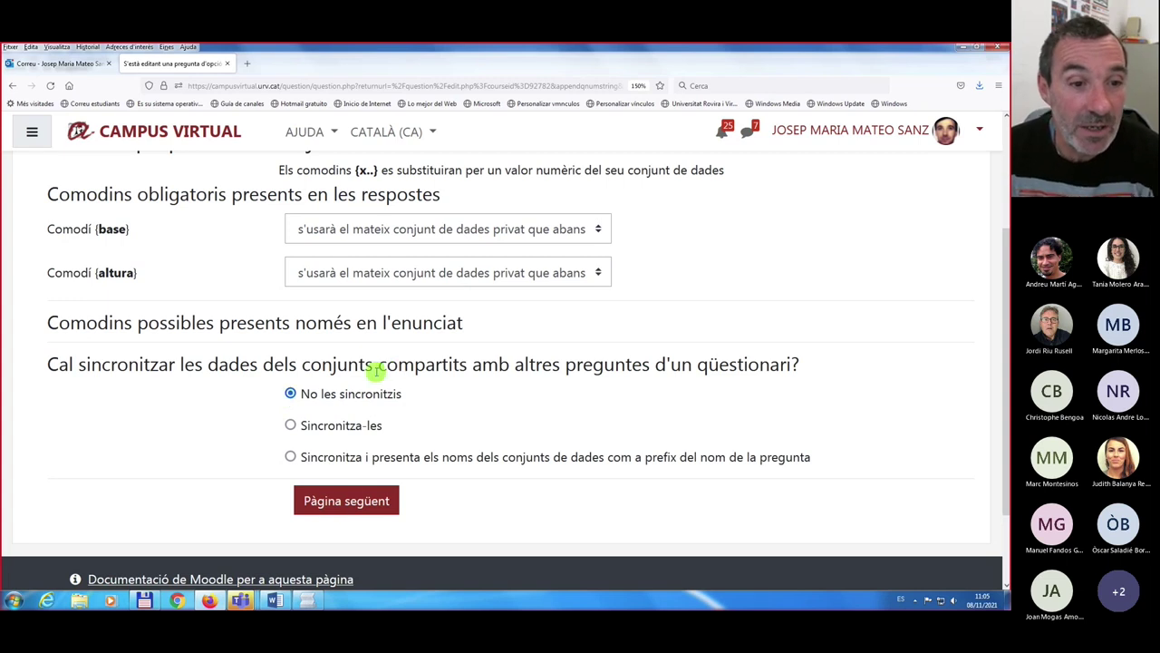
click(328, 501)
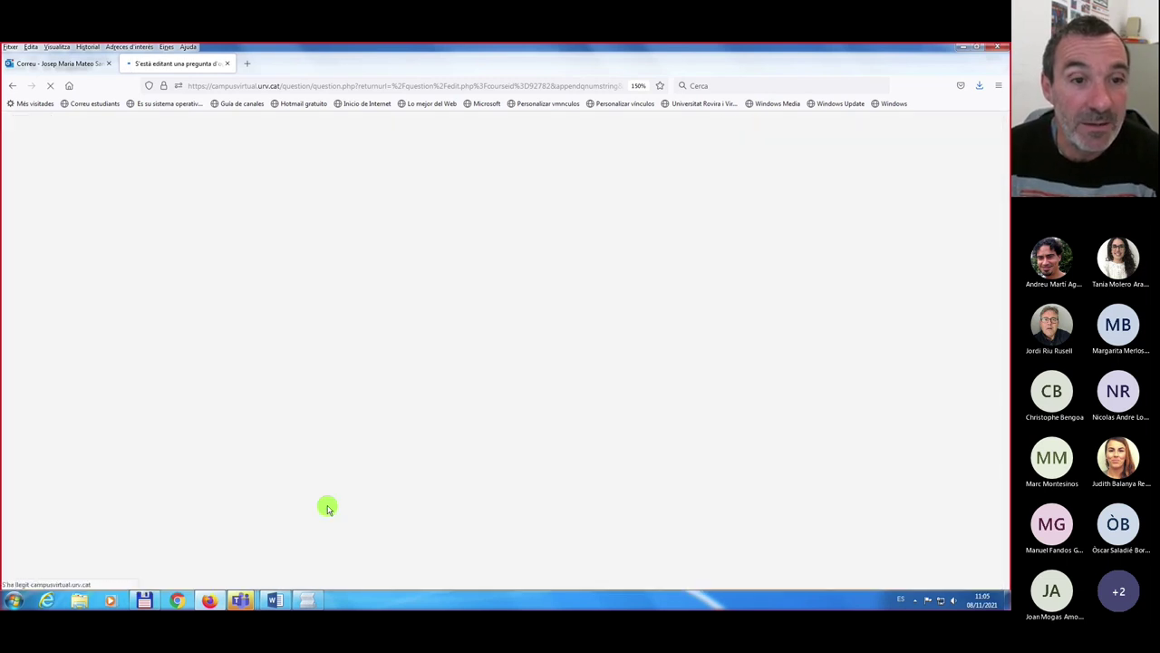
- Add 20 new sets of base and altura wildcard values and save the question
scroll(223, 388, down, 2)
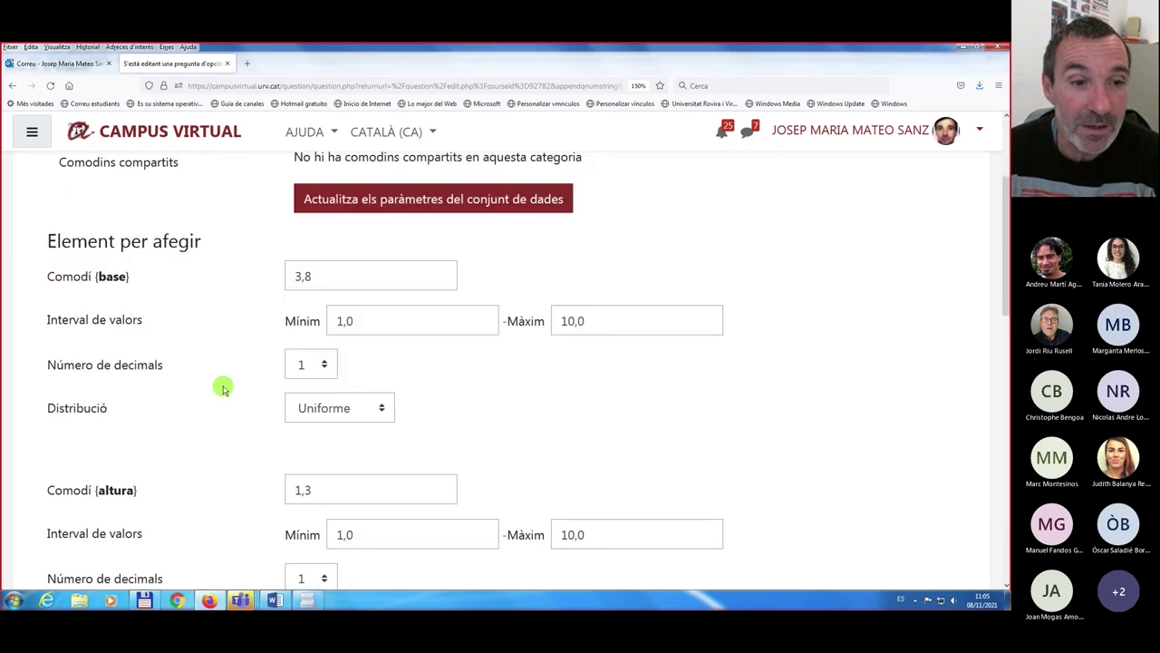
scroll(223, 388, down, 3)
scroll(223, 388, down, 3)
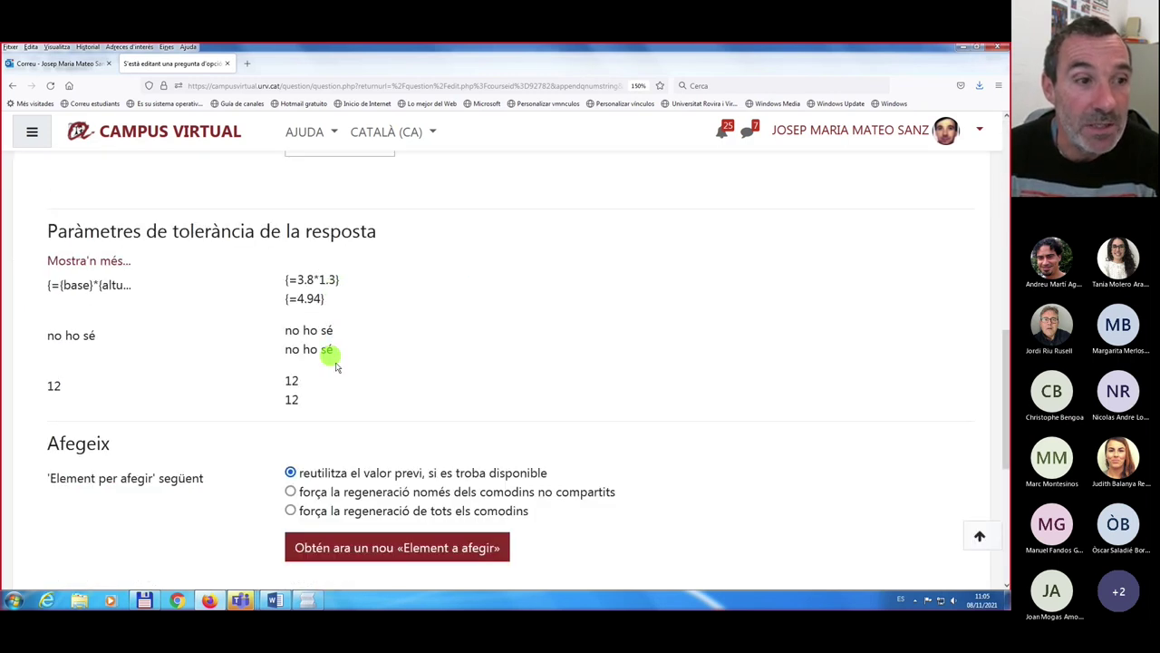
scroll(342, 372, down, 1)
scroll(347, 379, up, 4)
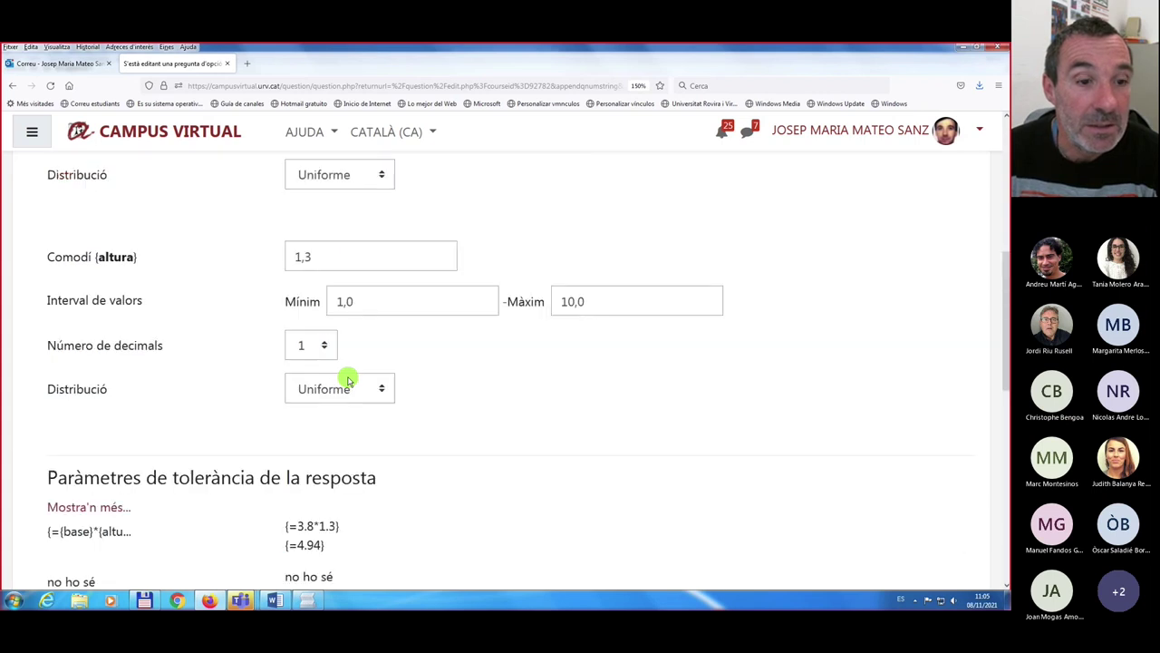
scroll(347, 379, down, 4)
scroll(347, 379, down, 2)
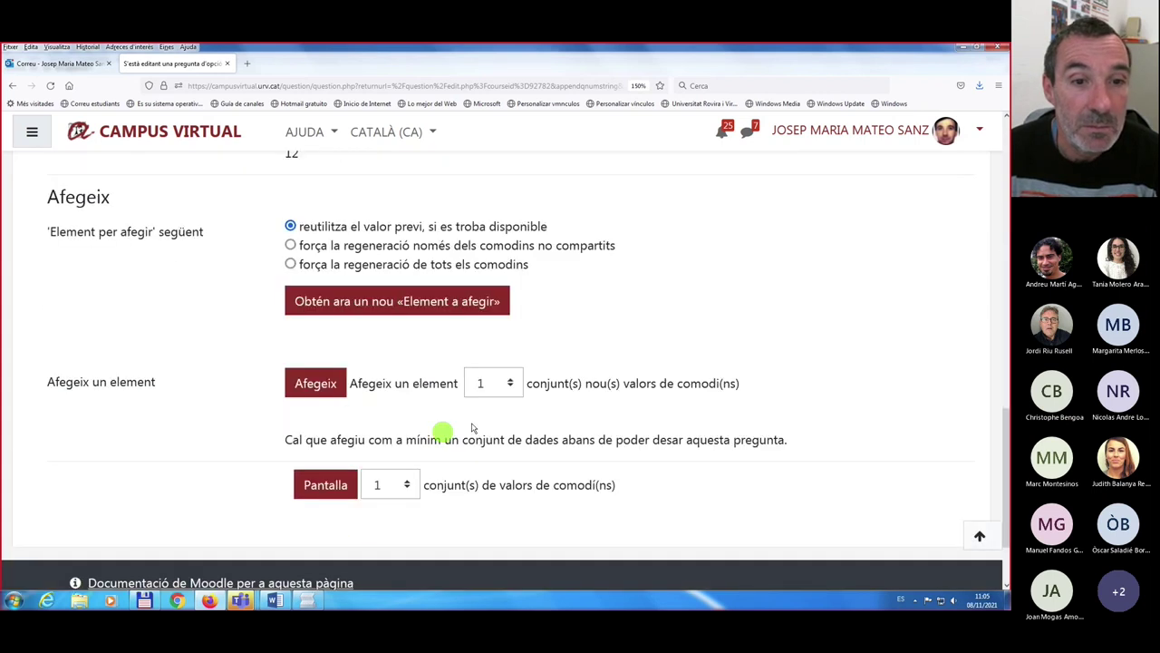
click(505, 383)
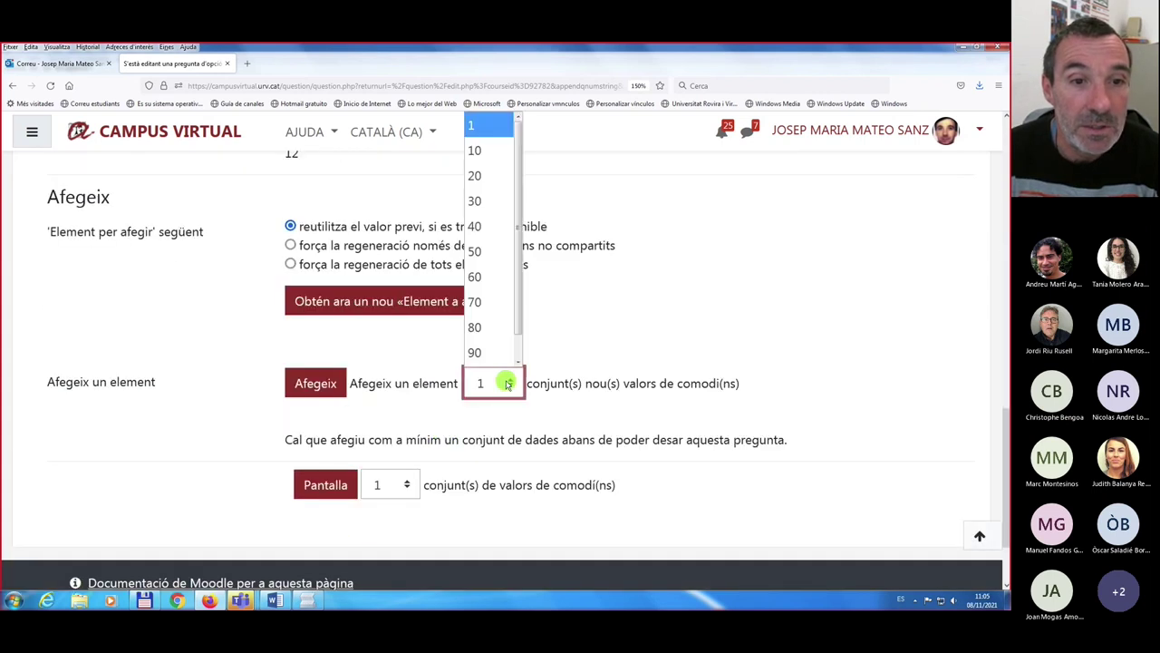
click(475, 177)
click(308, 383)
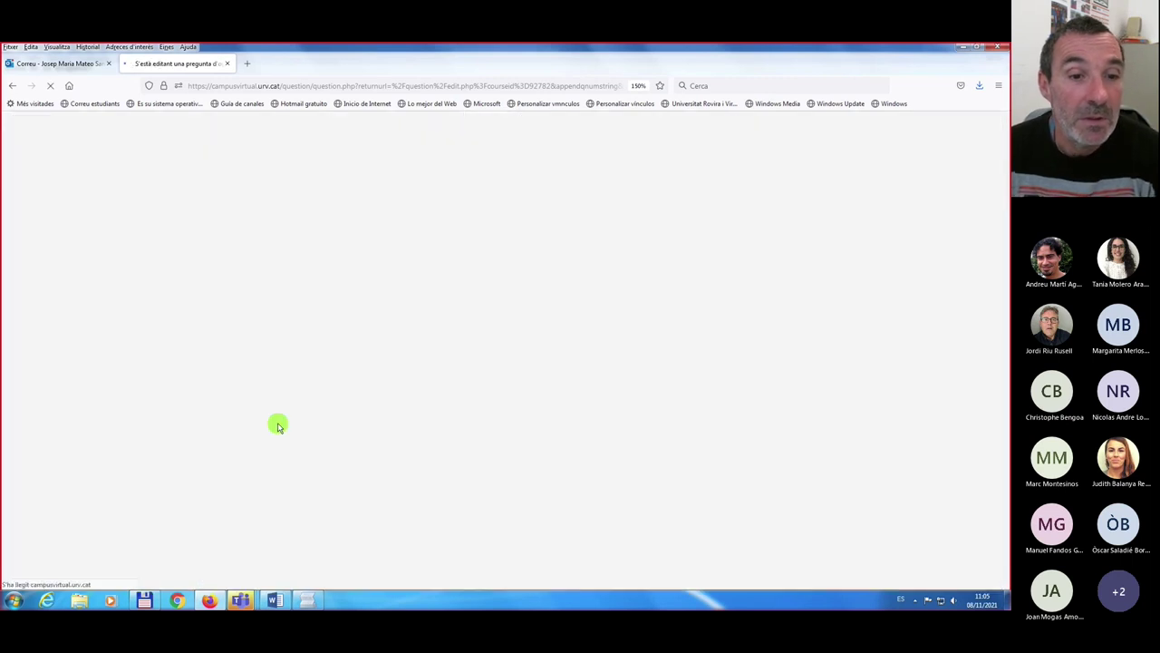
scroll(277, 422, down, 20)
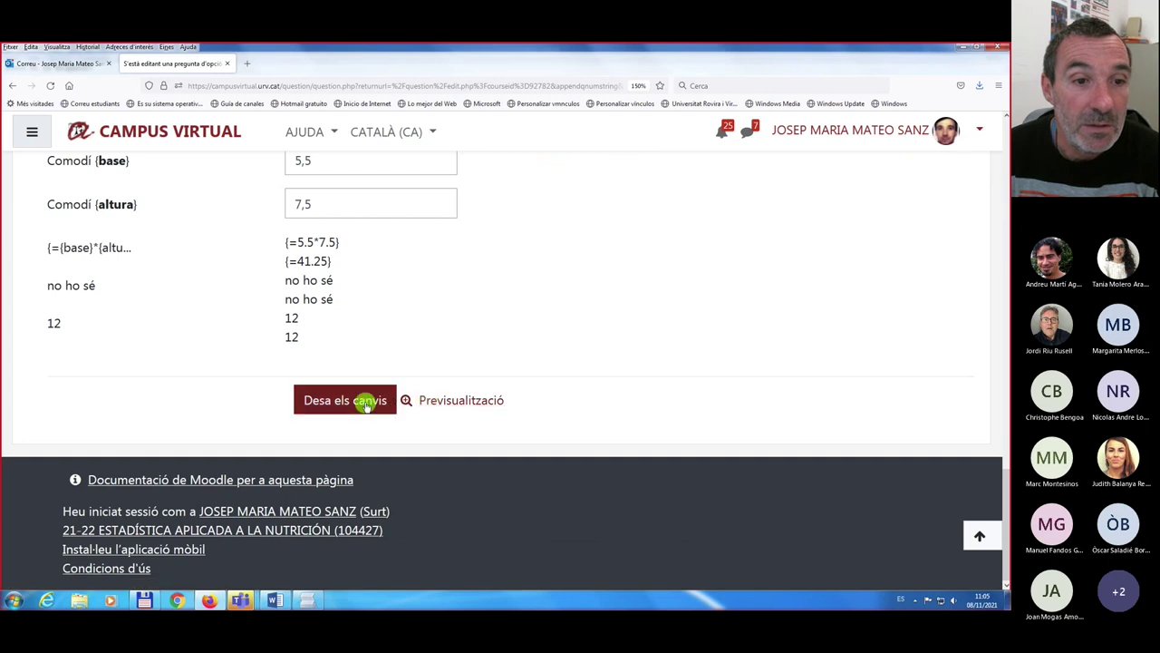
click(366, 403)
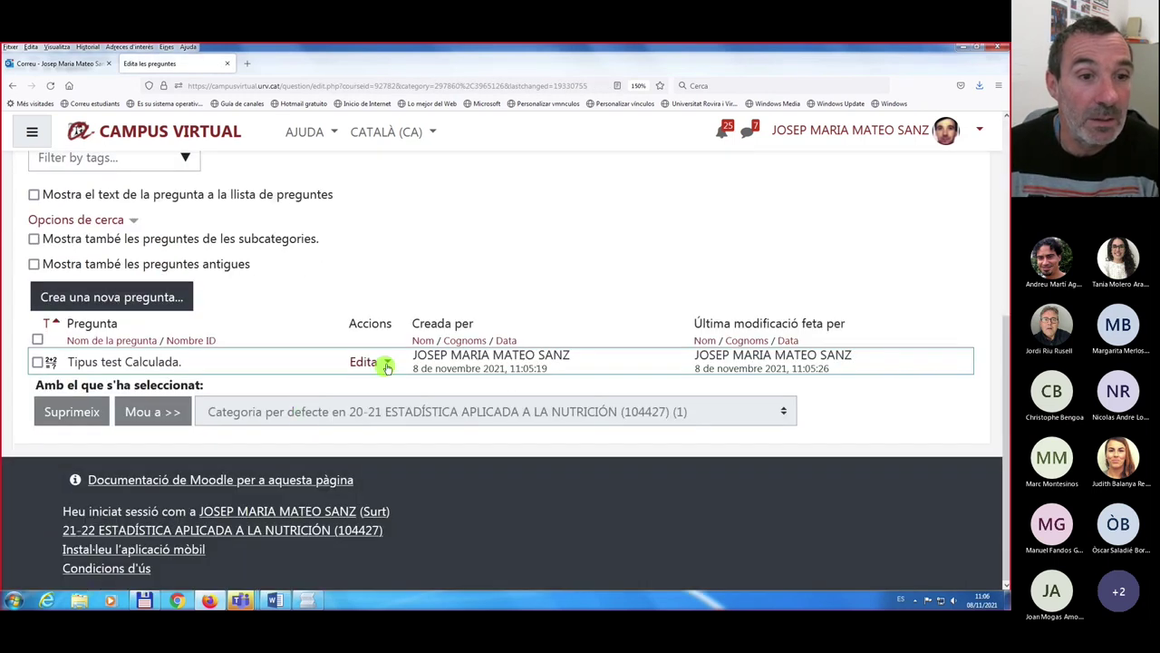
- Preview the question Tipus test Calculada., answer it with 9,60, and submit and finish the attempt
click(386, 363)
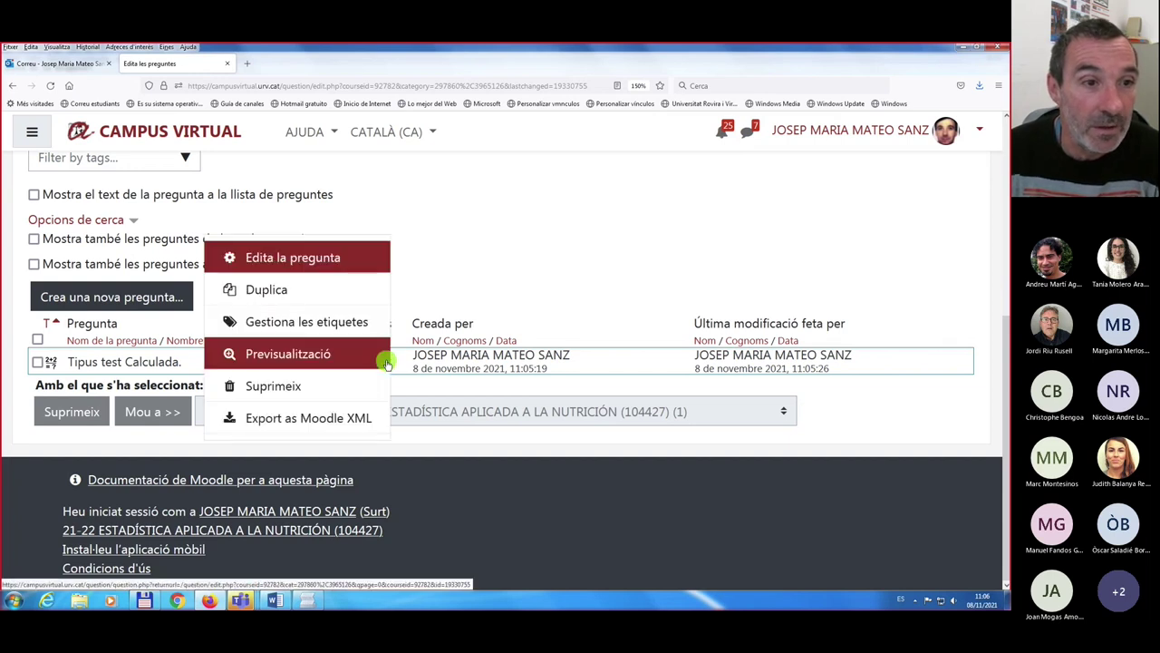
click(277, 357)
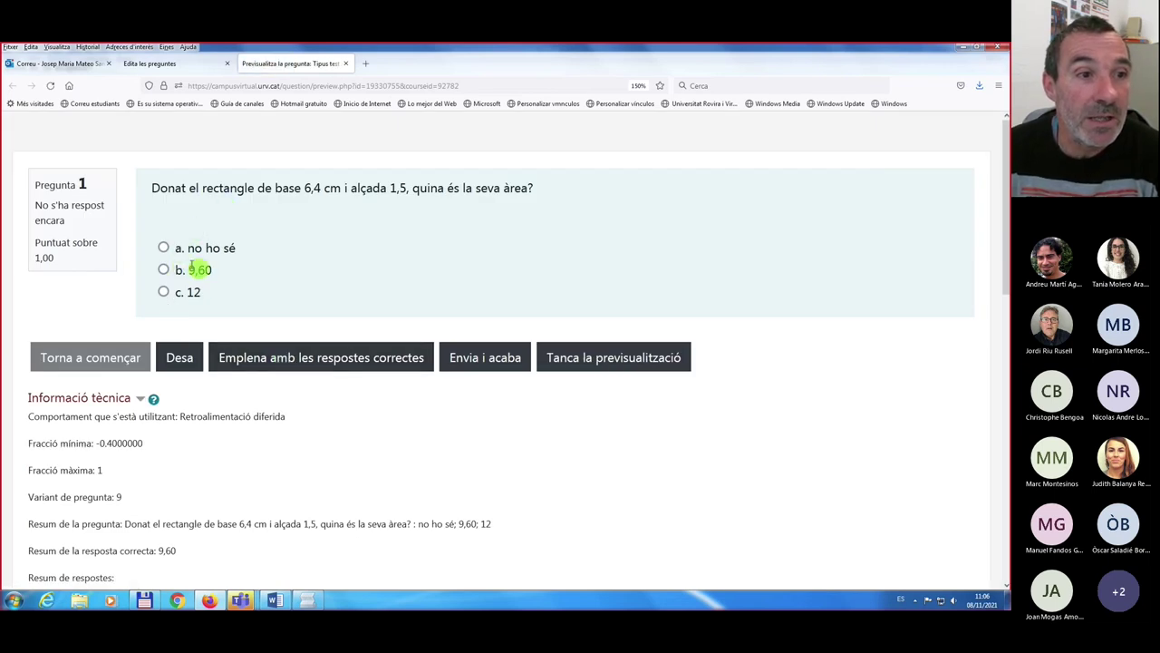
drag(186, 269, 222, 268)
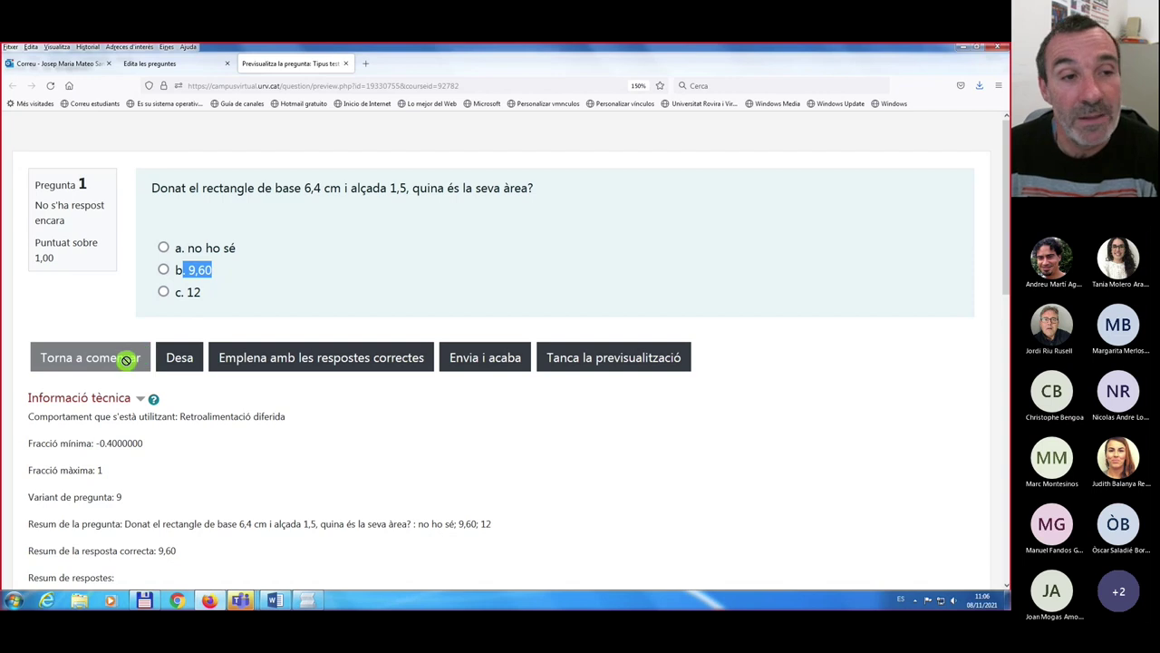
click(163, 270)
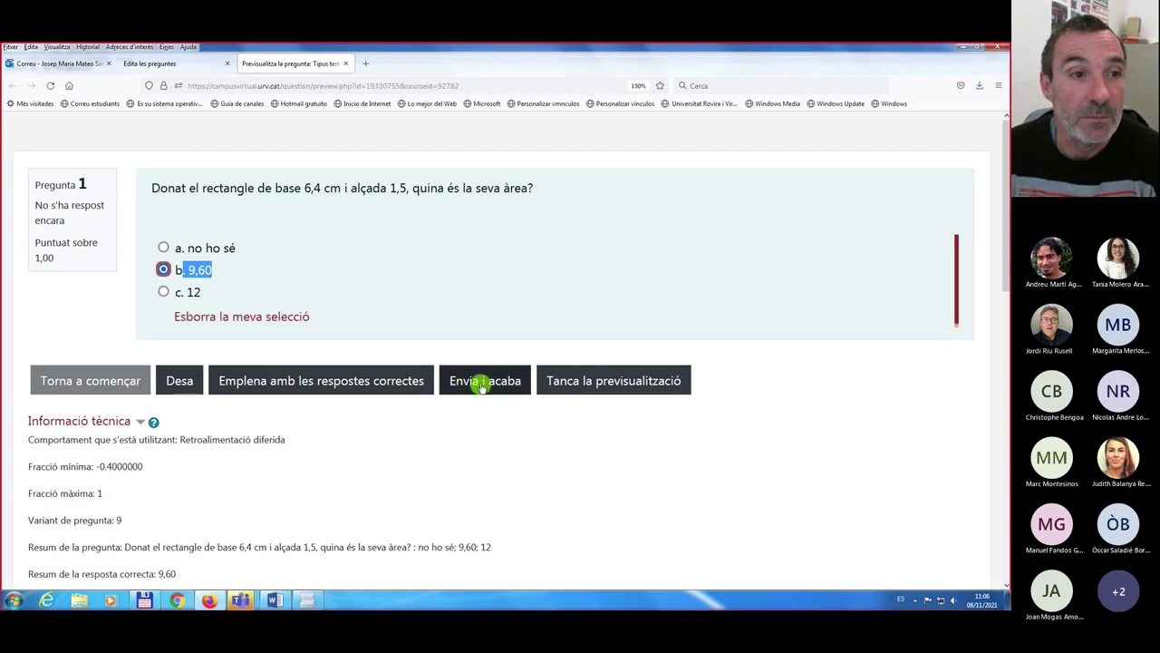
click(481, 385)
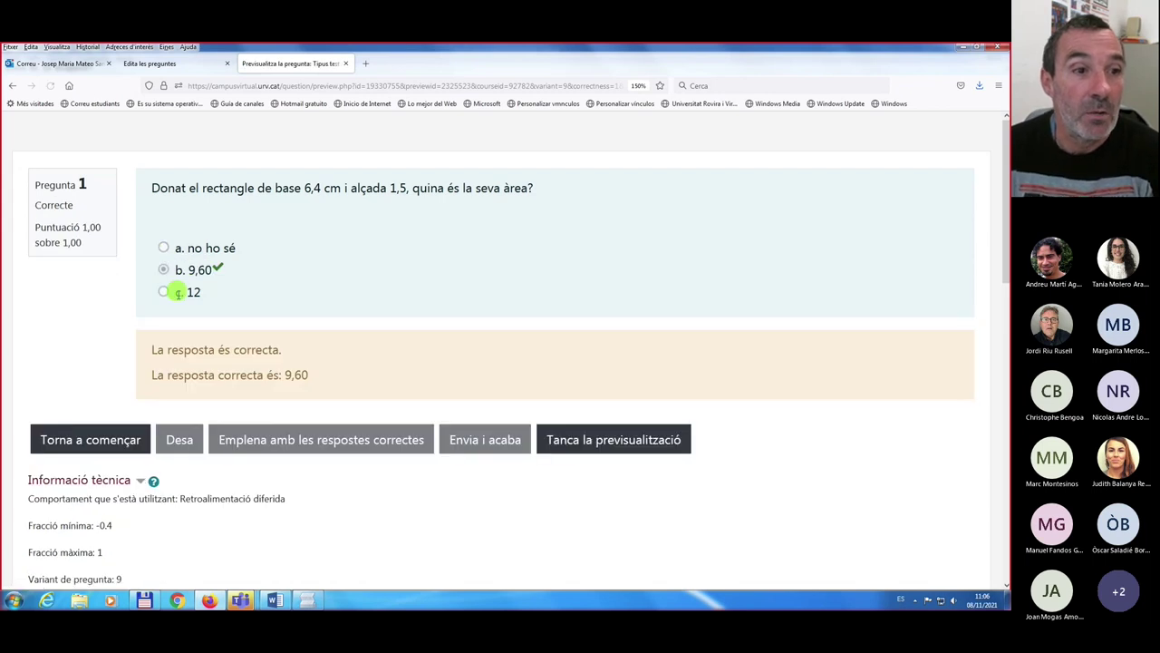
- Restart the preview attempt, answer it with 12, submit and finish it, and close the preview
click(95, 440)
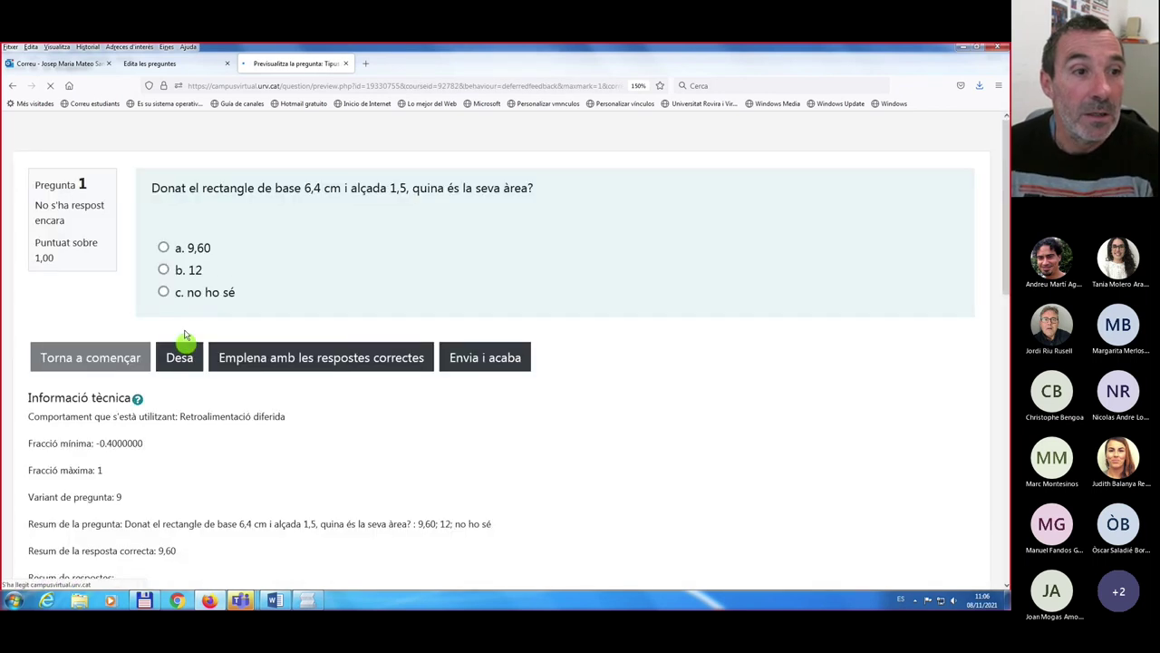
click(163, 270)
click(492, 381)
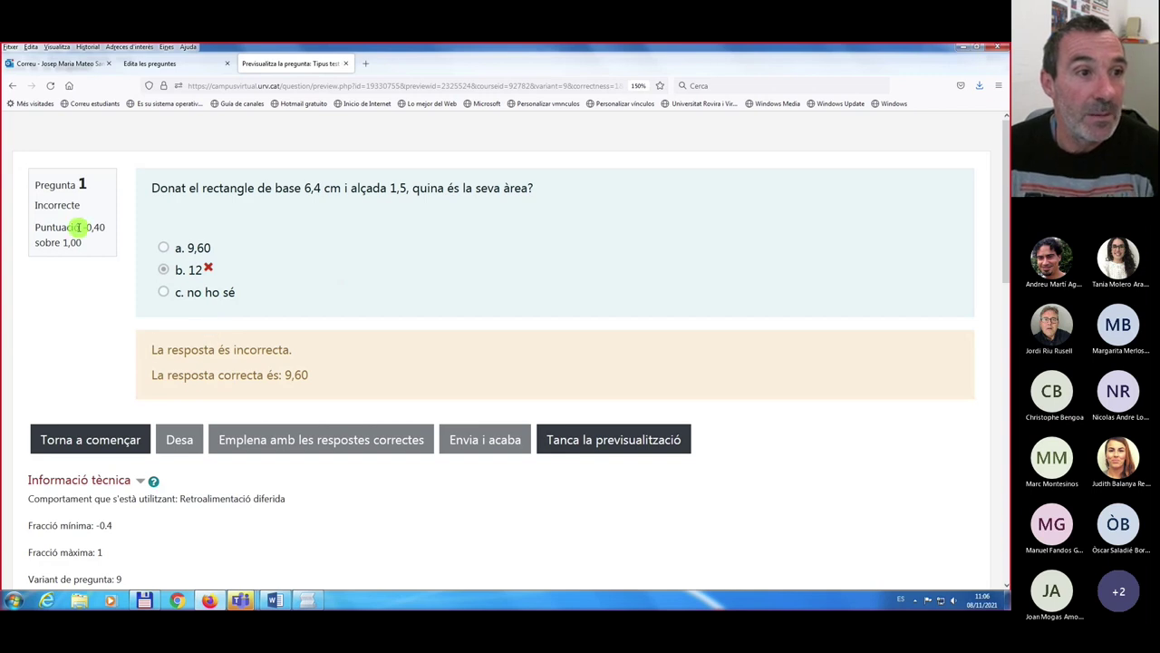
click(611, 440)
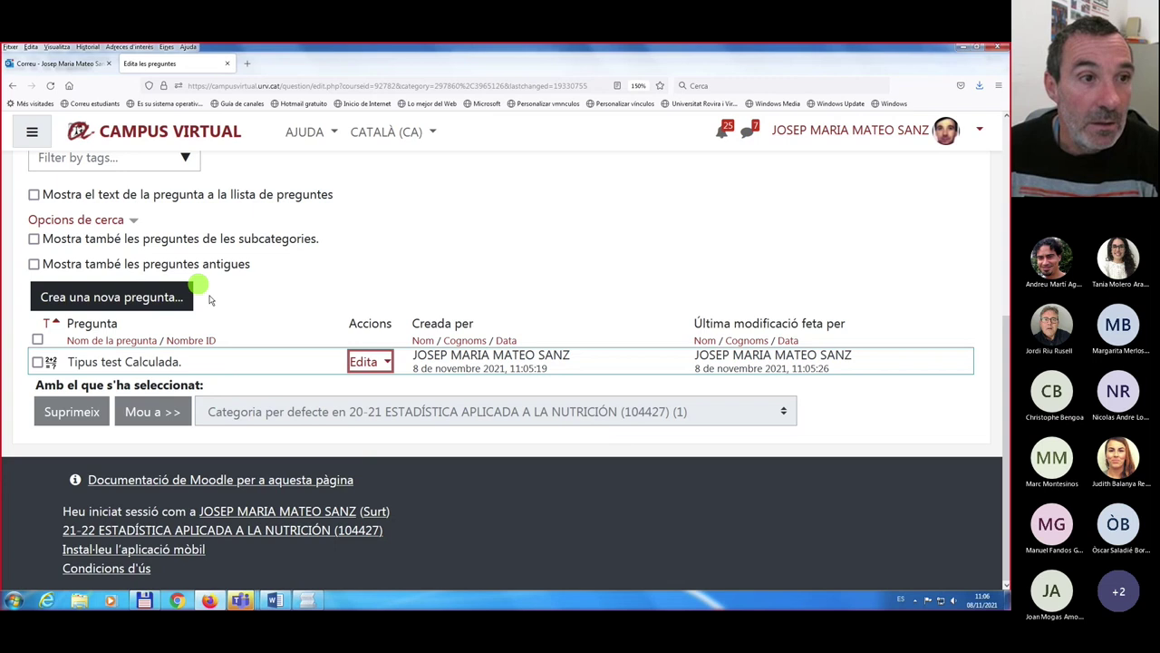
- Switch the question bank to the Preguntes Cloze category and preview the question Exemple cloze 1
scroll(215, 316, up, 3)
scroll(215, 316, up, 2)
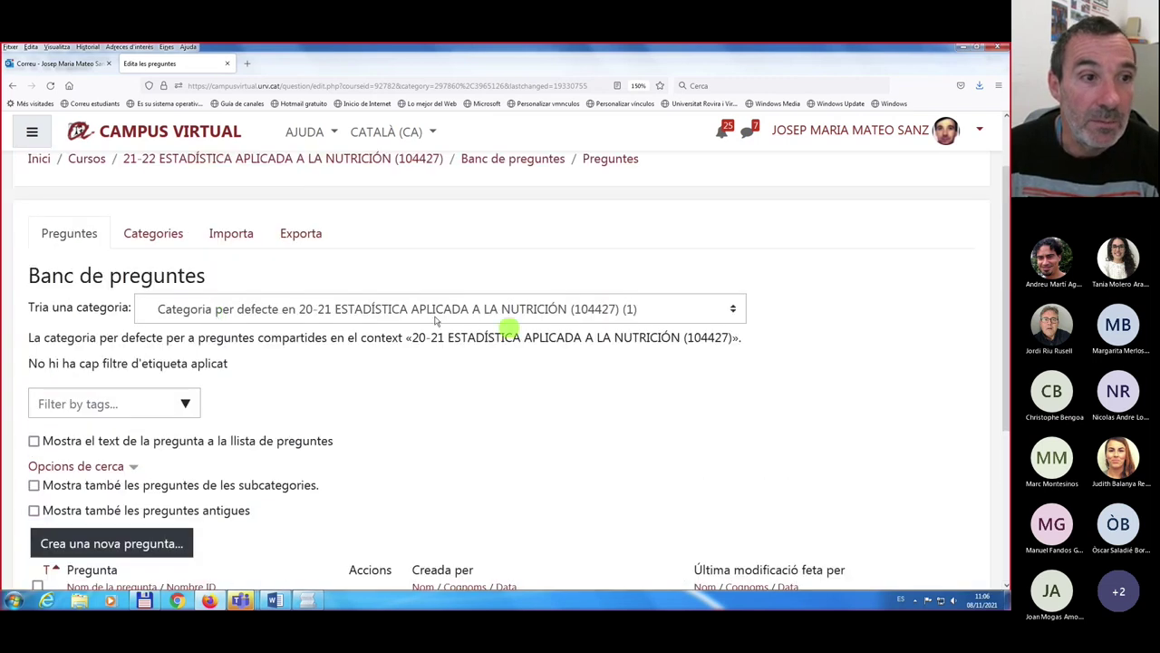
click(728, 313)
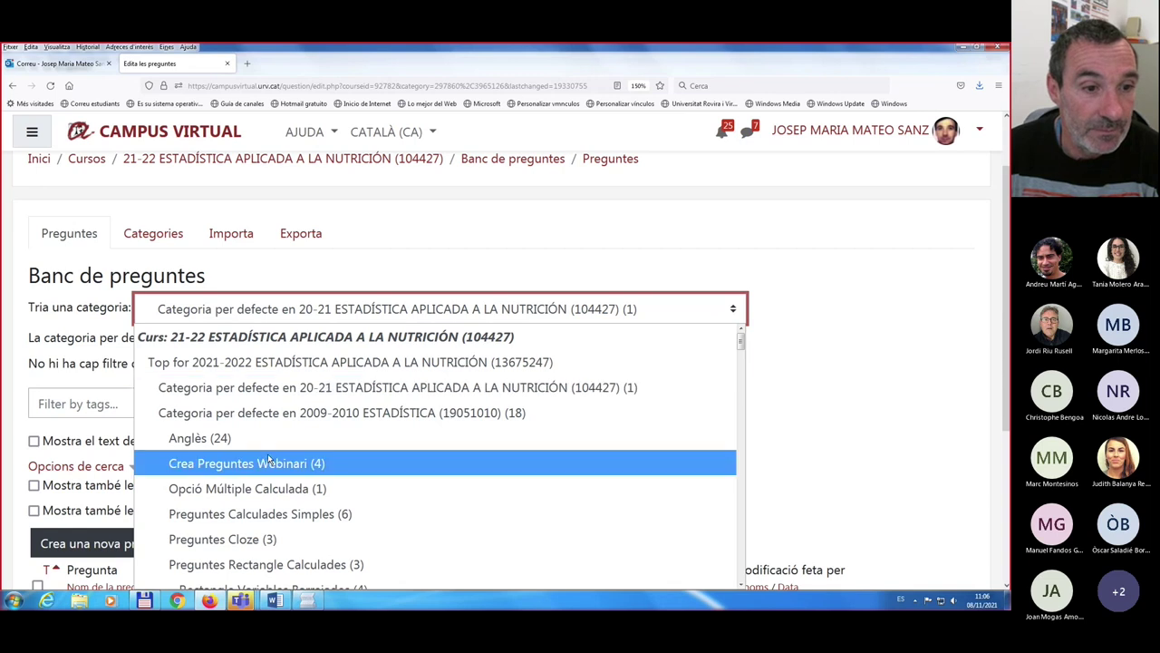
click(229, 538)
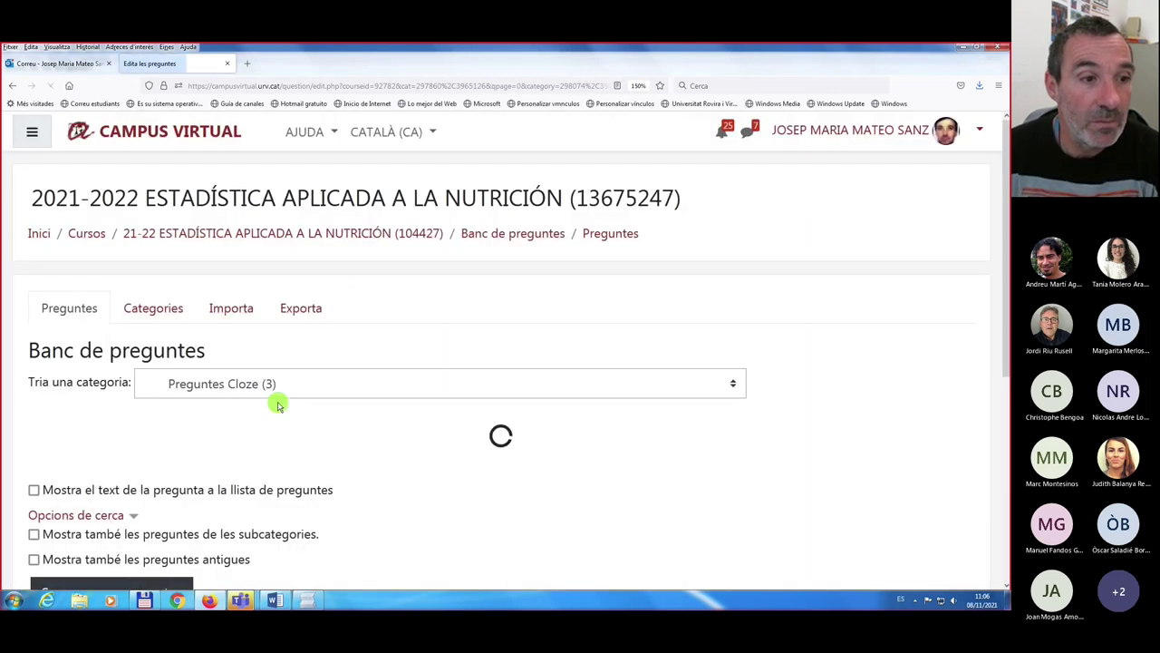
scroll(279, 405, down, 5)
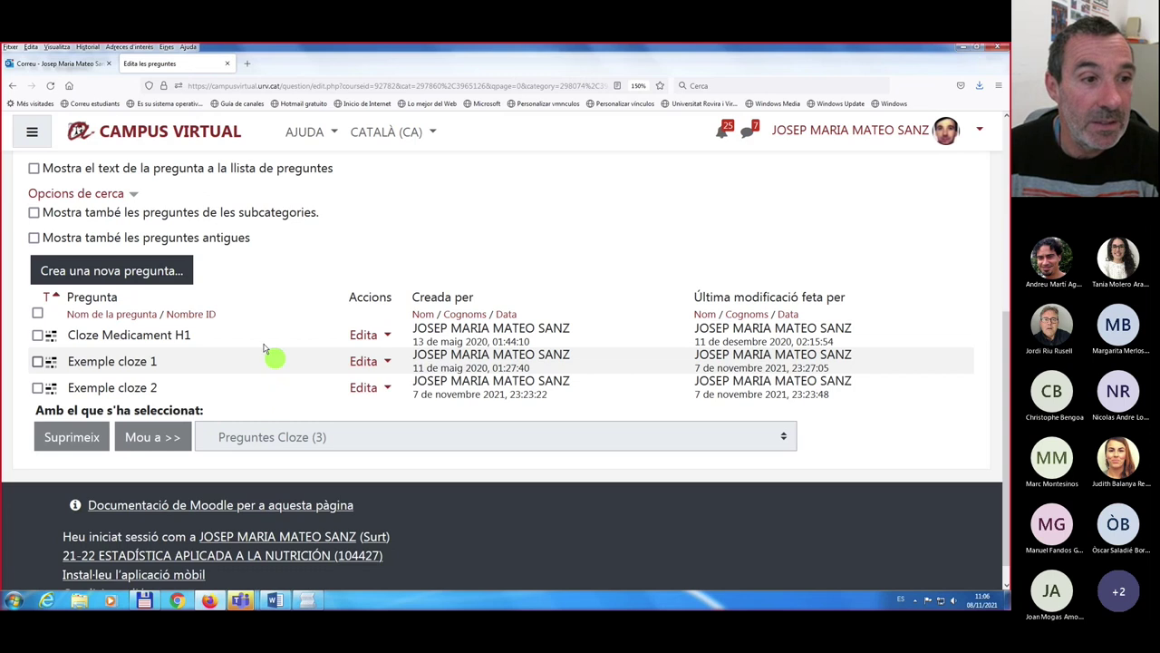
click(391, 363)
click(291, 384)
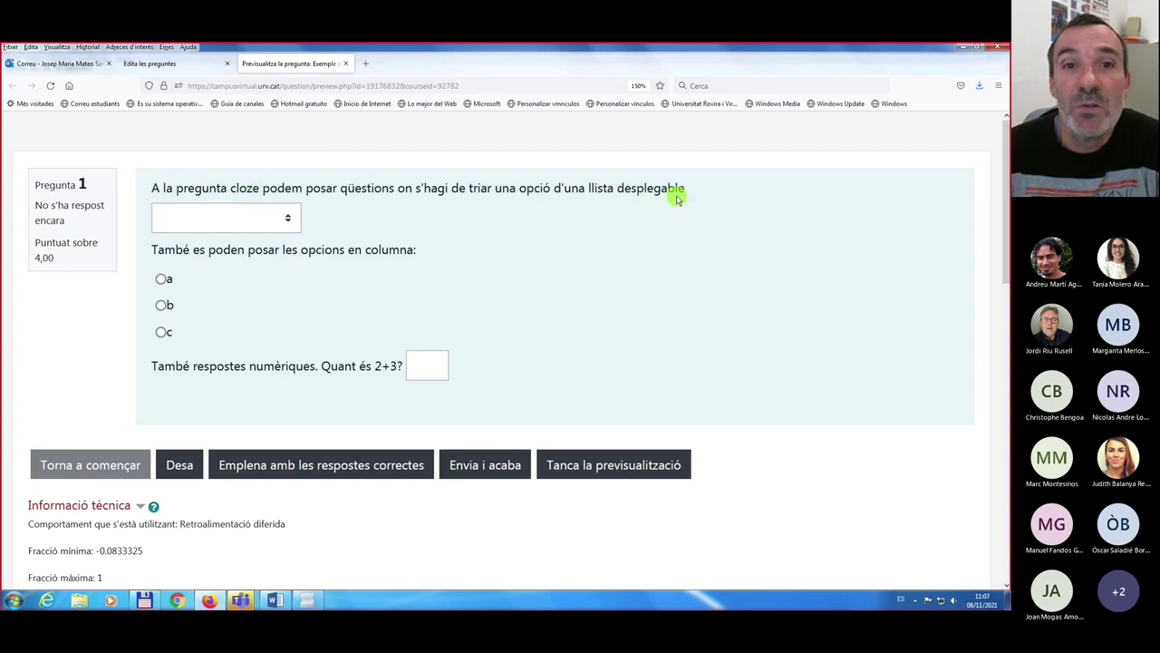
- Answer the cloze preview with En blanc, option a and 5, submit and finish it, and close the preview after checking the marking
click(288, 218)
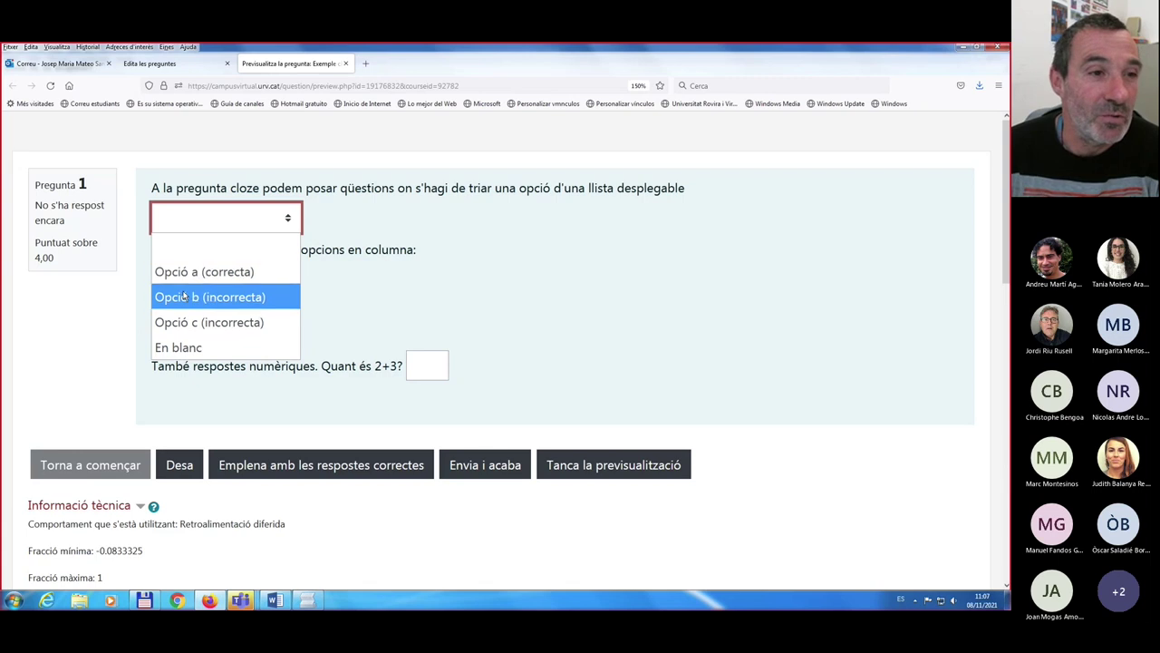
click(369, 231)
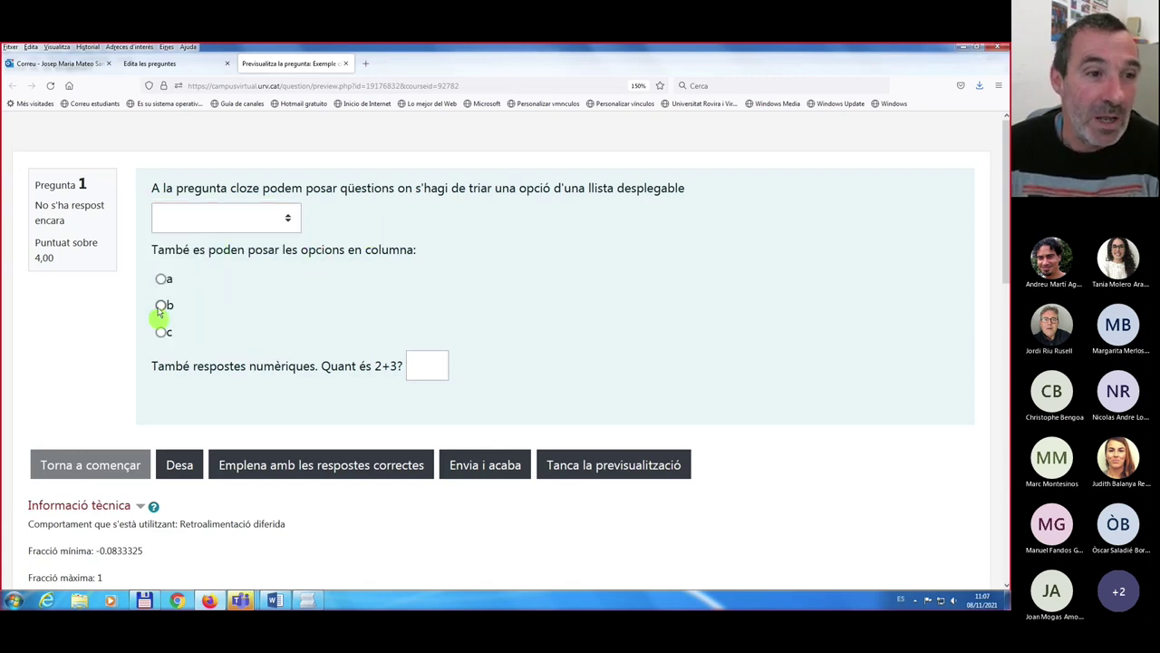
click(426, 368)
text(5)
click(161, 278)
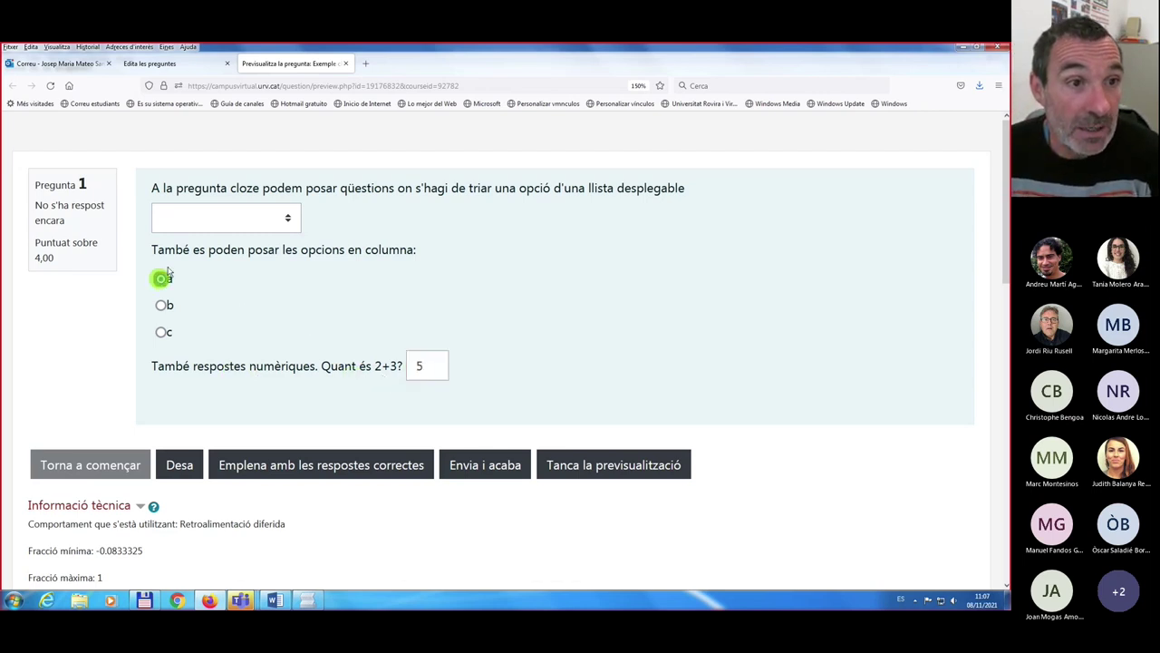
click(288, 220)
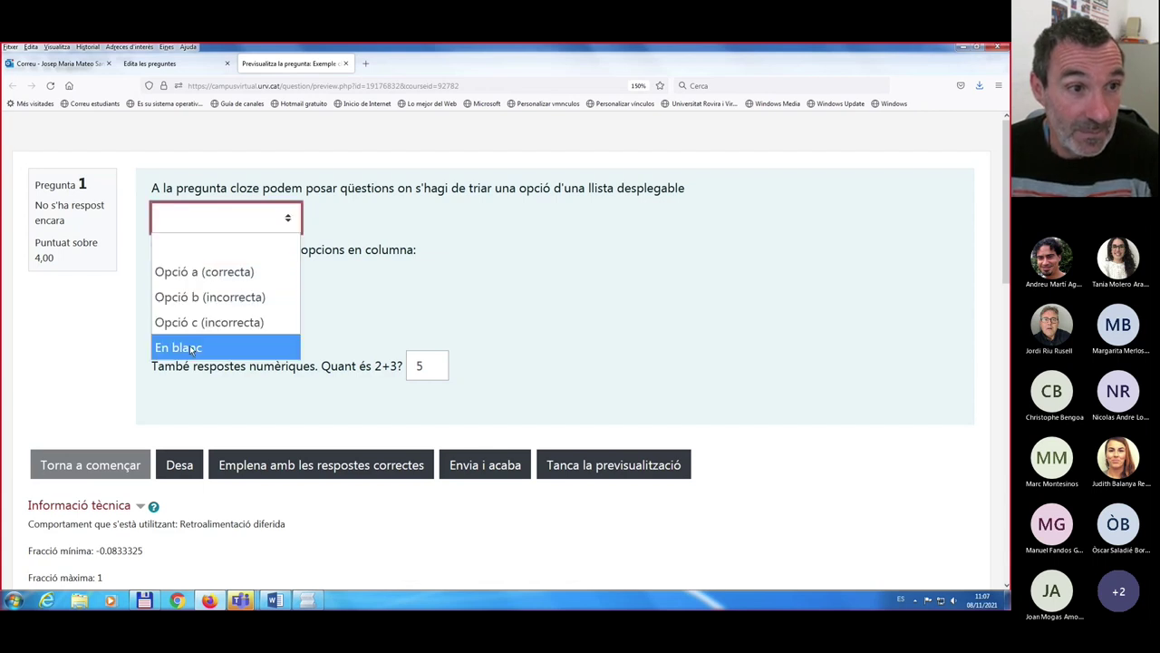
click(185, 345)
click(484, 466)
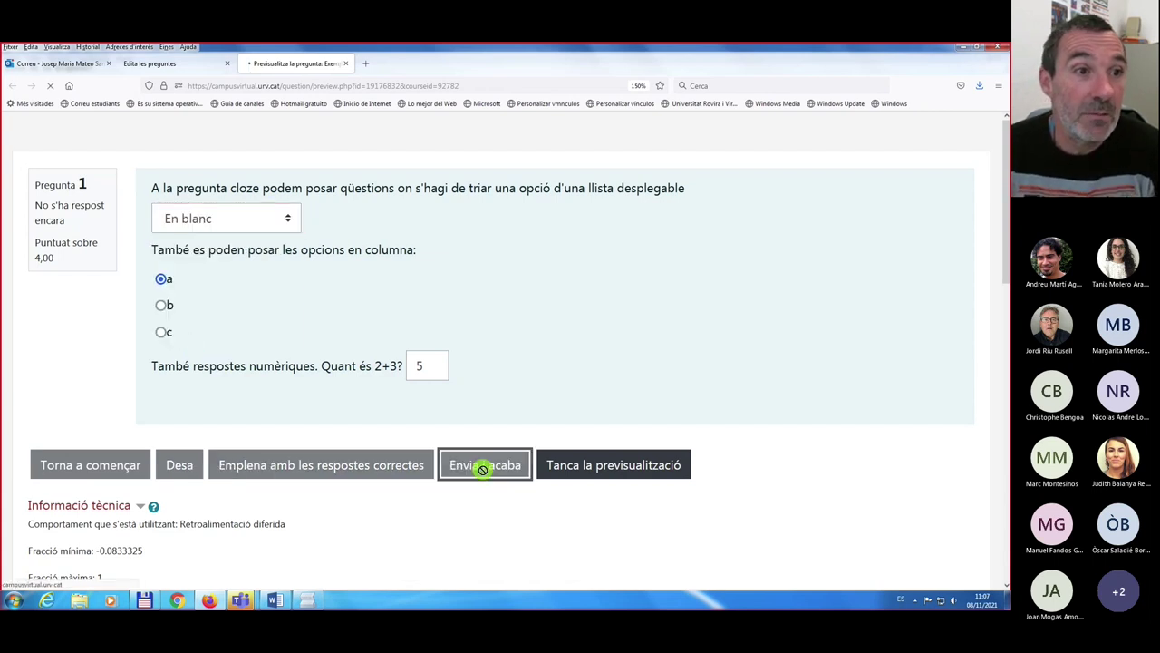
mouse_move(306, 218)
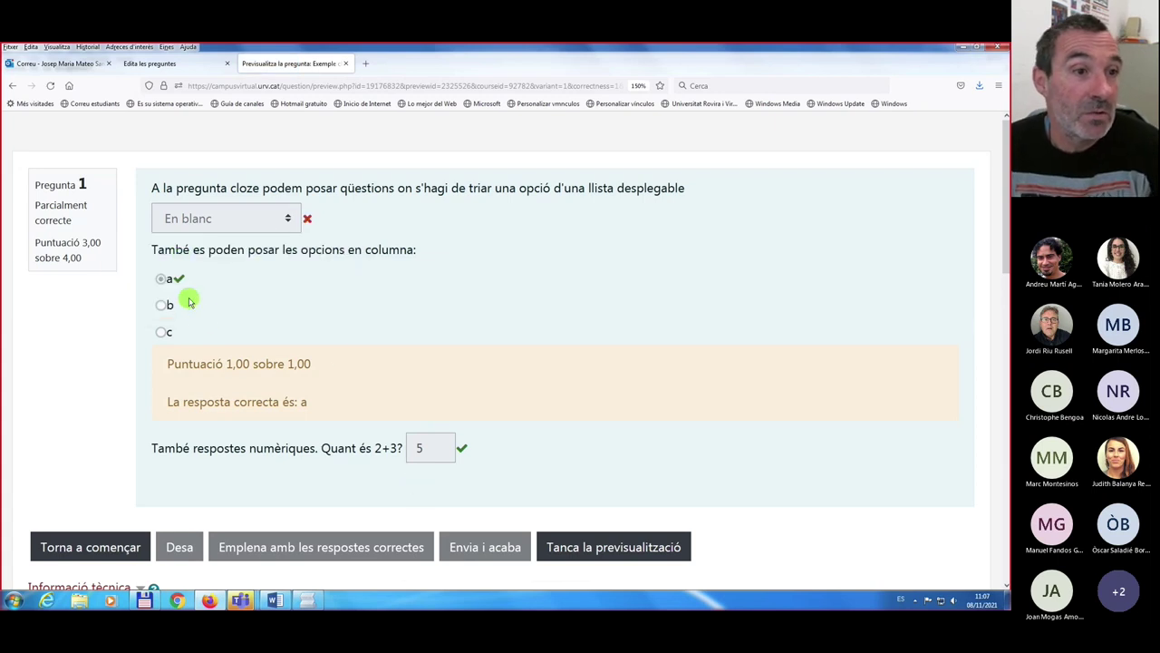
scroll(272, 406, down, 3)
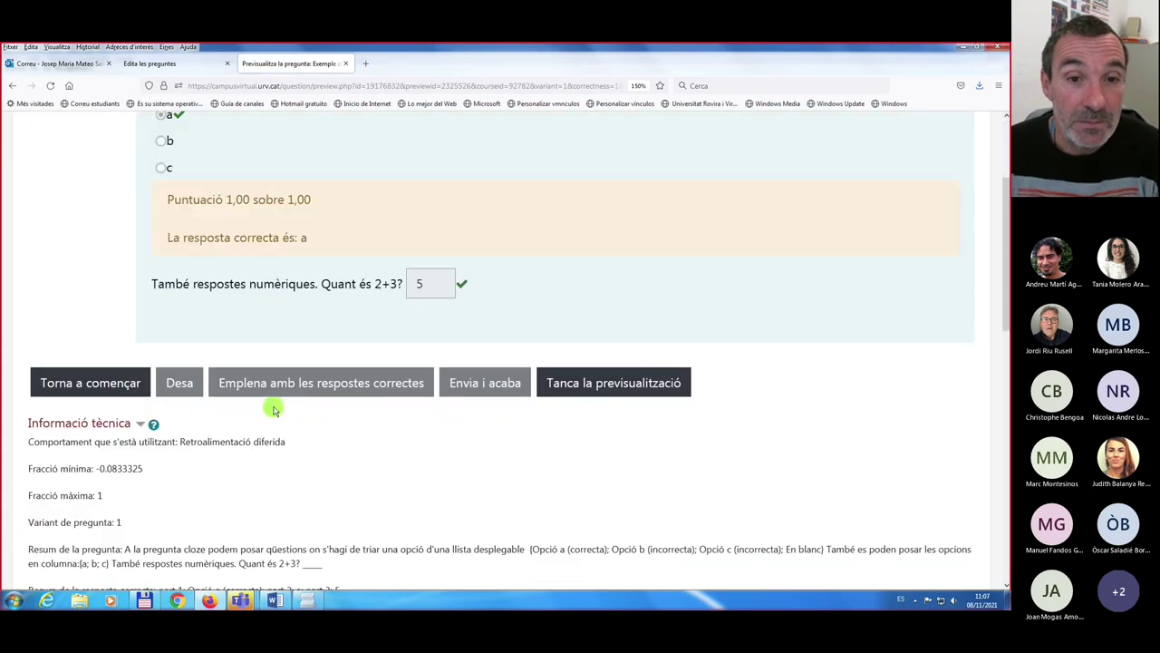
click(590, 382)
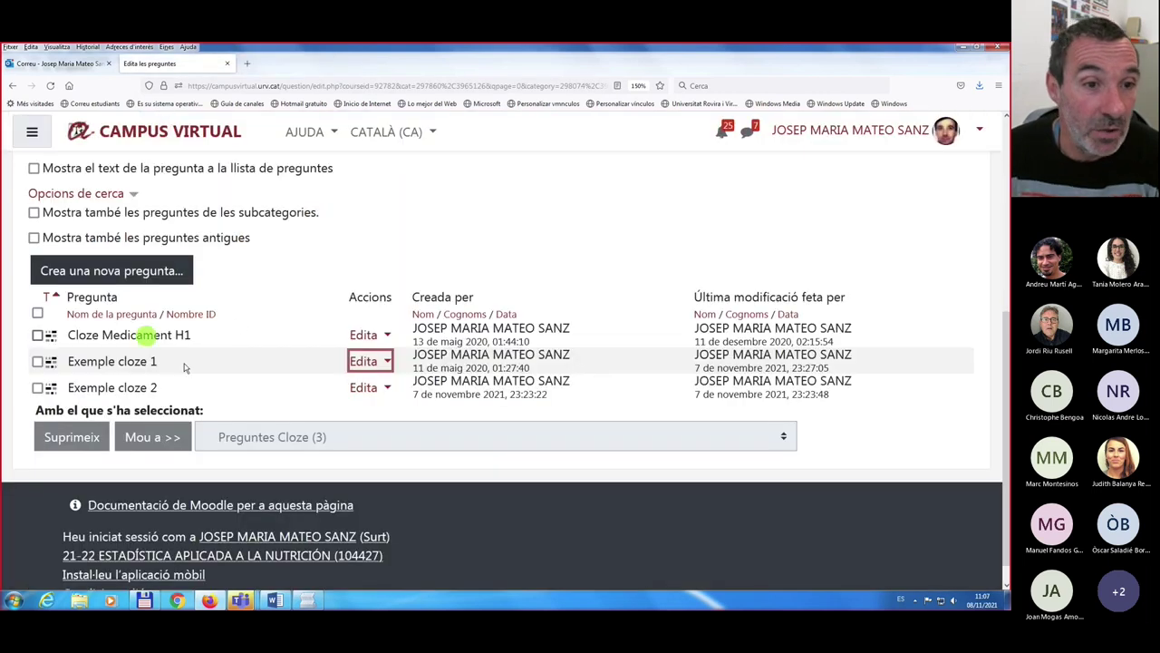
- Open Exemple cloze 1 for editing and examine the cloze code in its question text
click(364, 360)
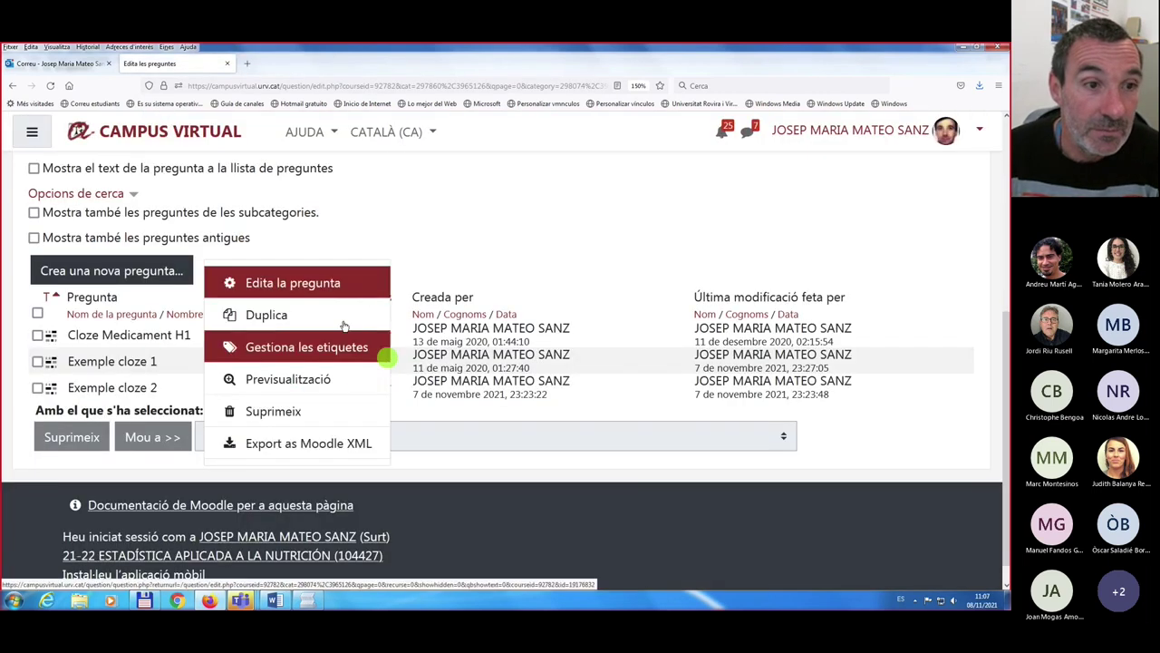
click(288, 283)
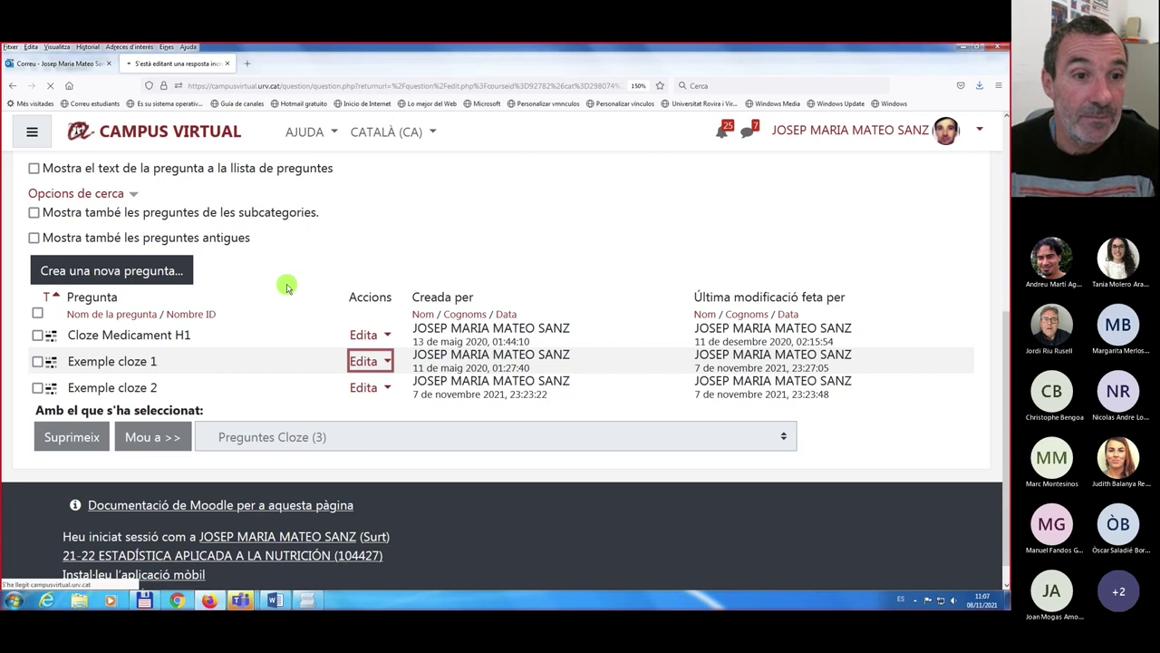
scroll(280, 374, down, 3)
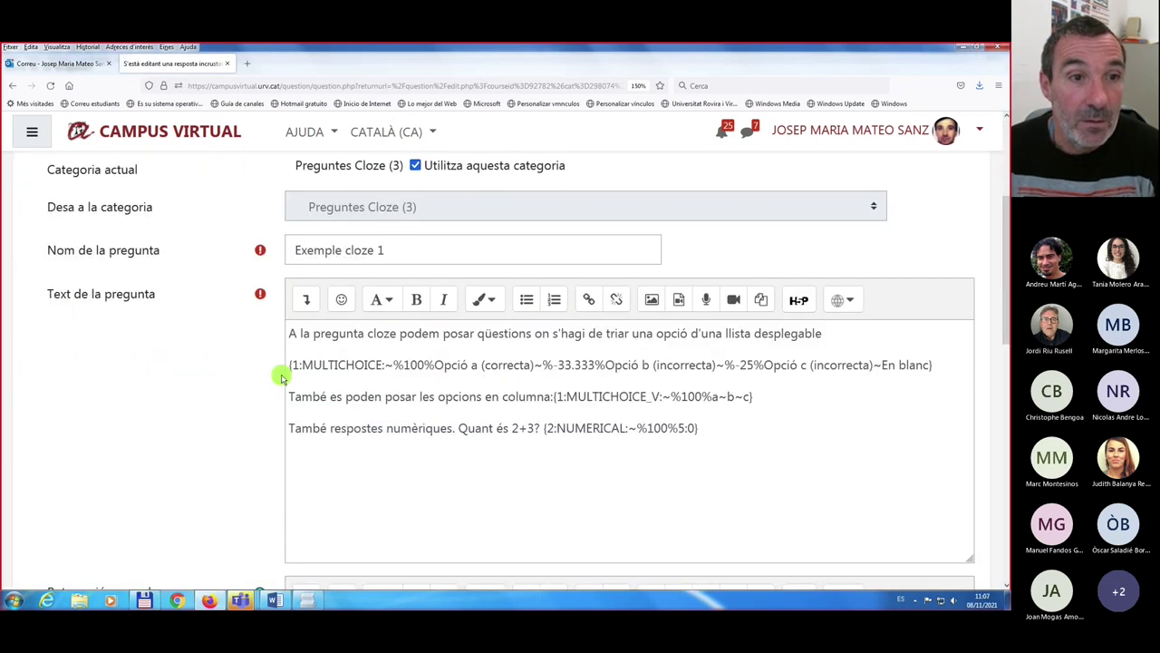
scroll(225, 305, up, 3)
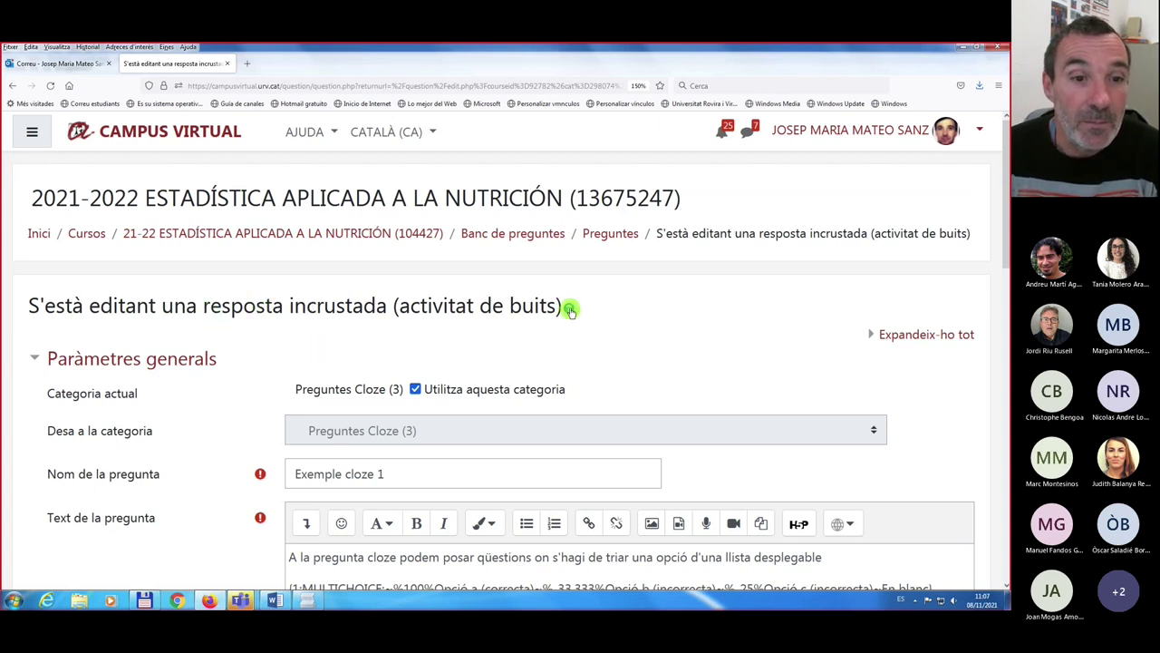
scroll(228, 370, down, 2)
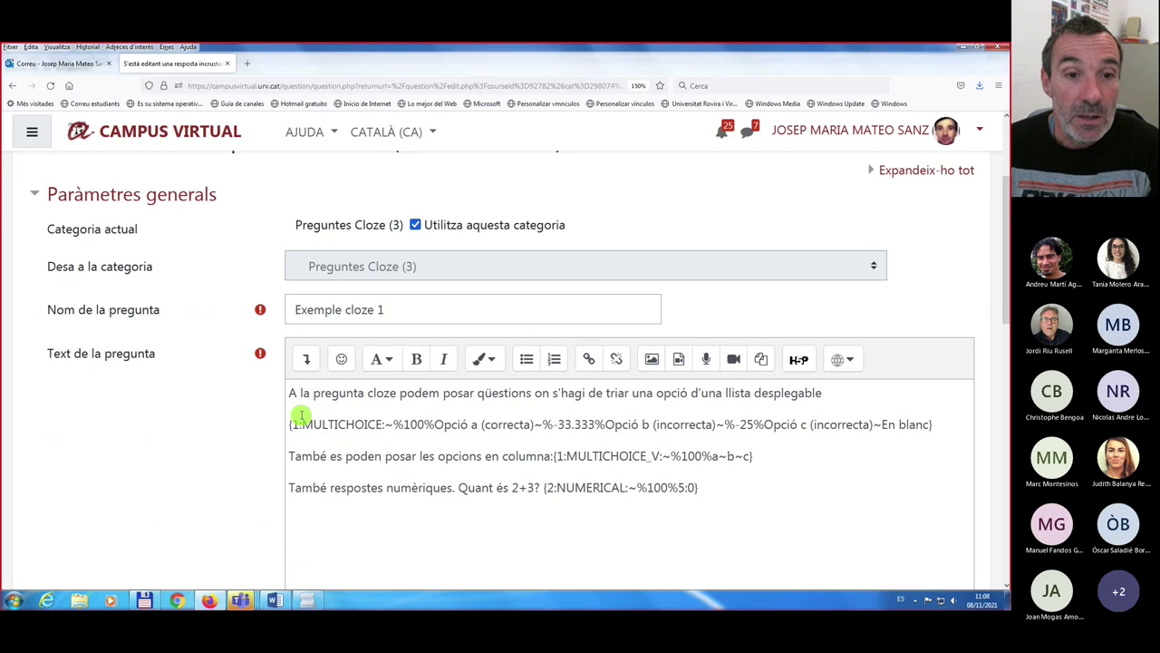
- Add an empty line below the first sentence of the question text and open the Cloze editor there
click(841, 395)
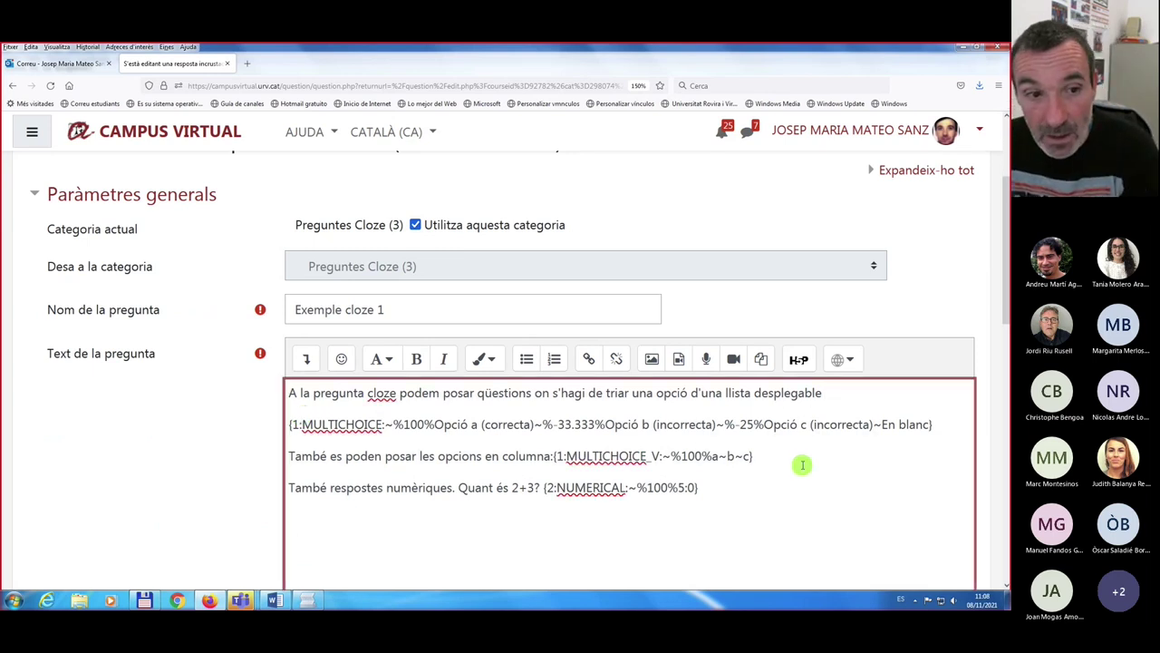
key(Return)
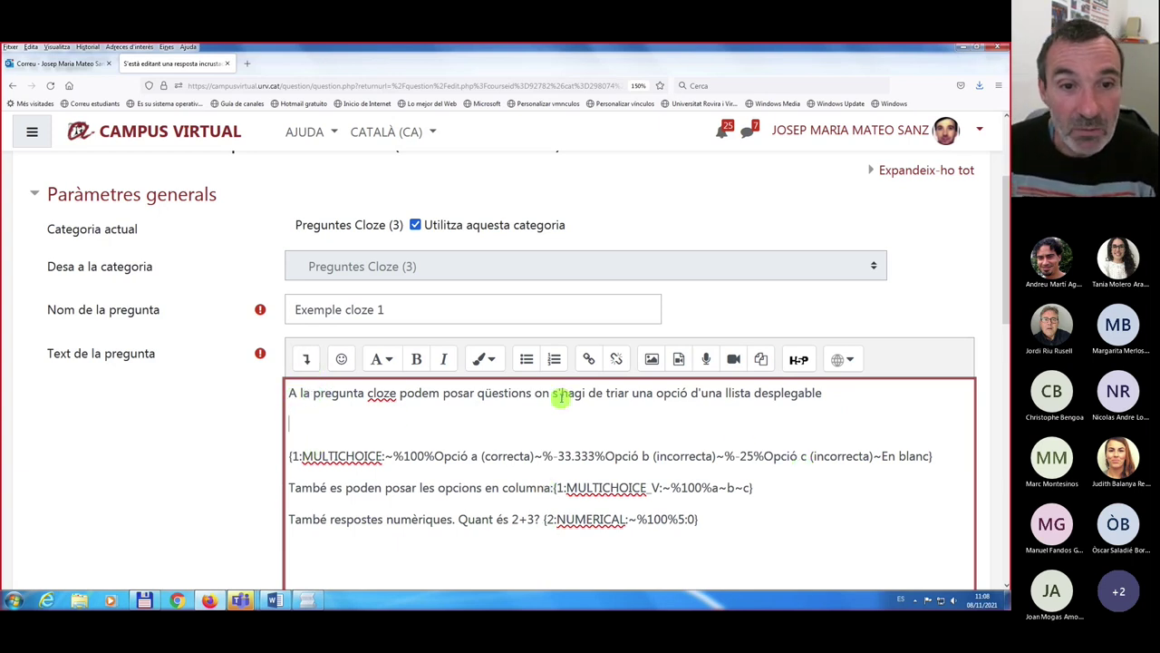
click(305, 359)
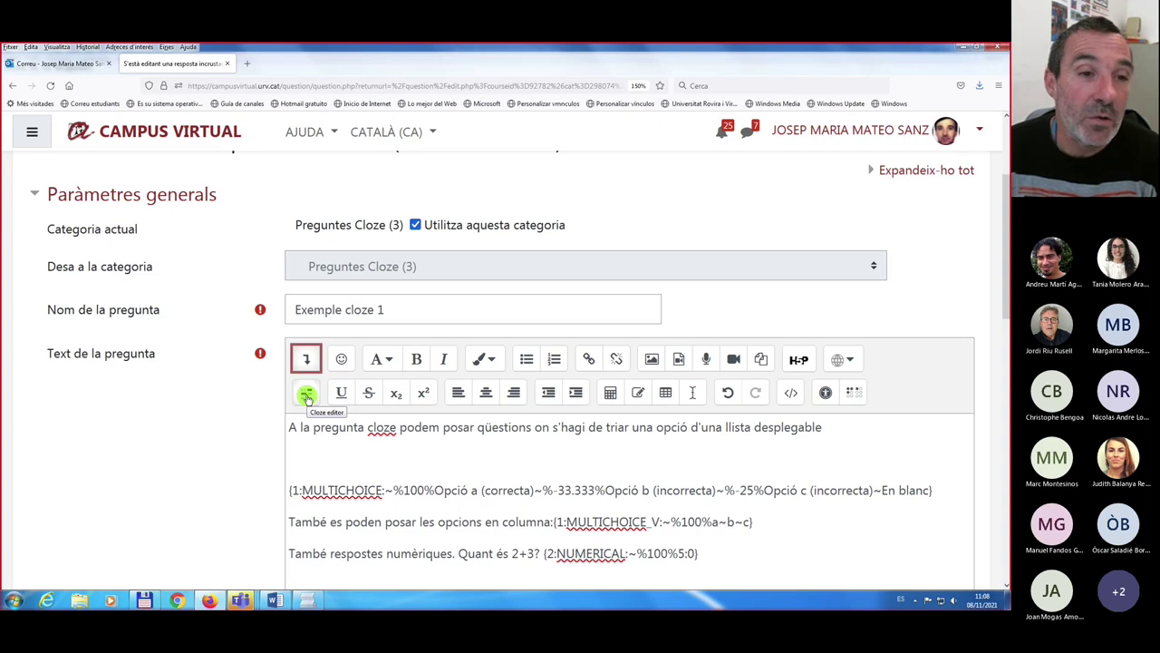
click(306, 395)
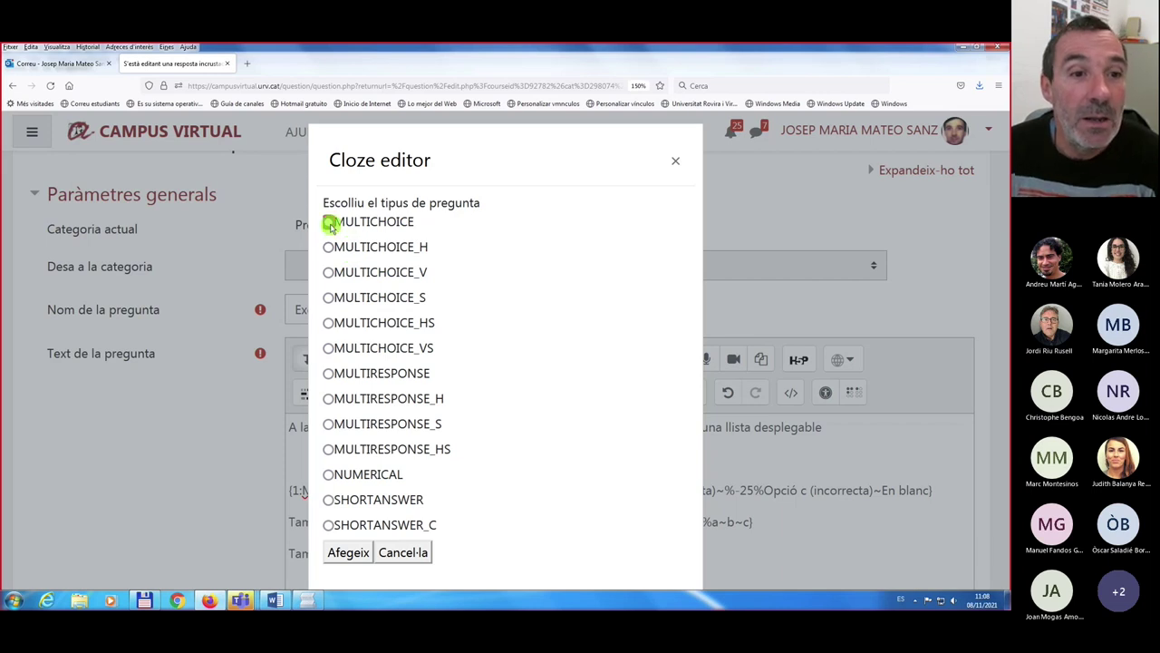
- Insert a NUMERICAL sub-question with default mark 1, answer 8, grade 100% and tolerance 0
click(328, 223)
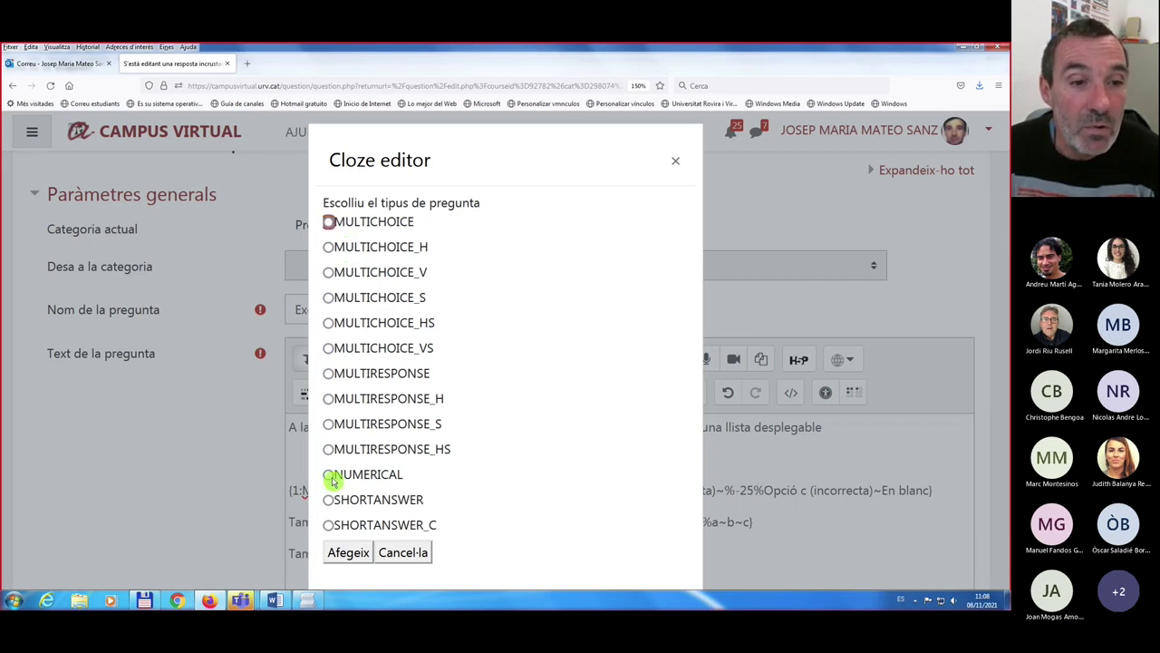
click(354, 552)
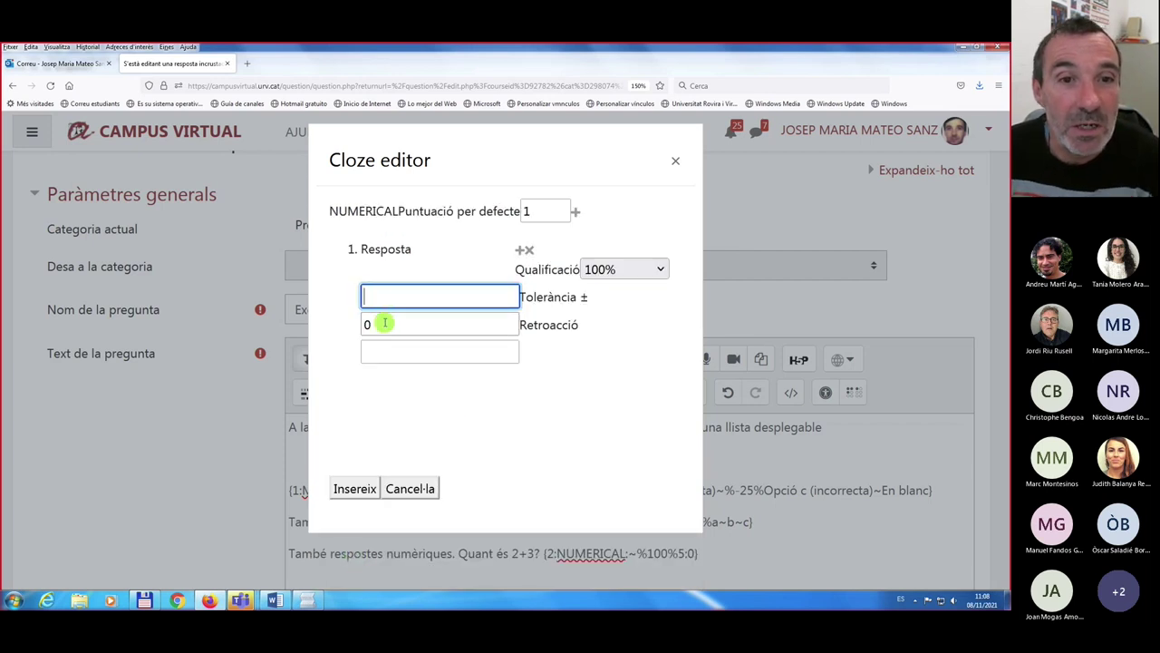
click(537, 212)
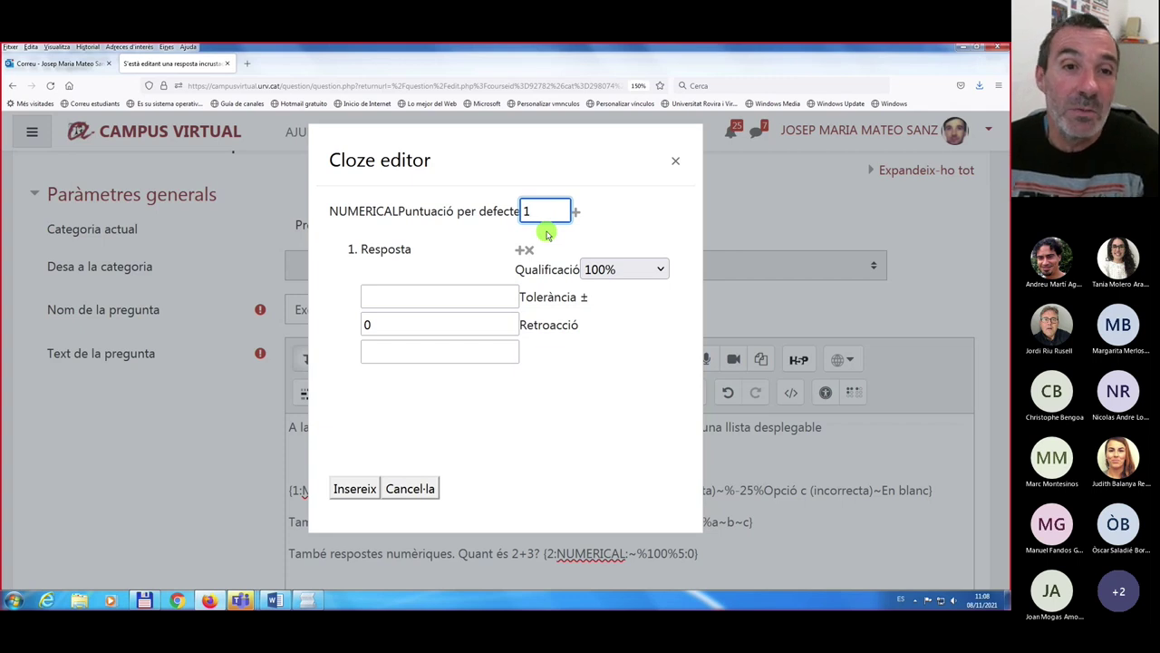
click(409, 300)
text(8)
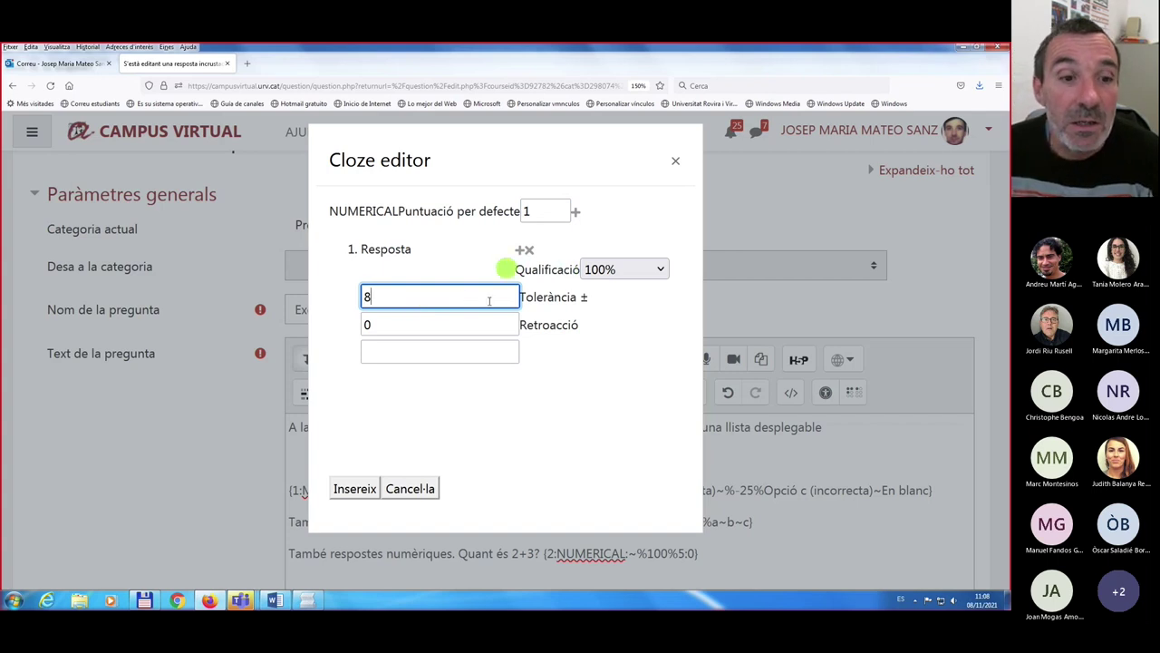
click(358, 488)
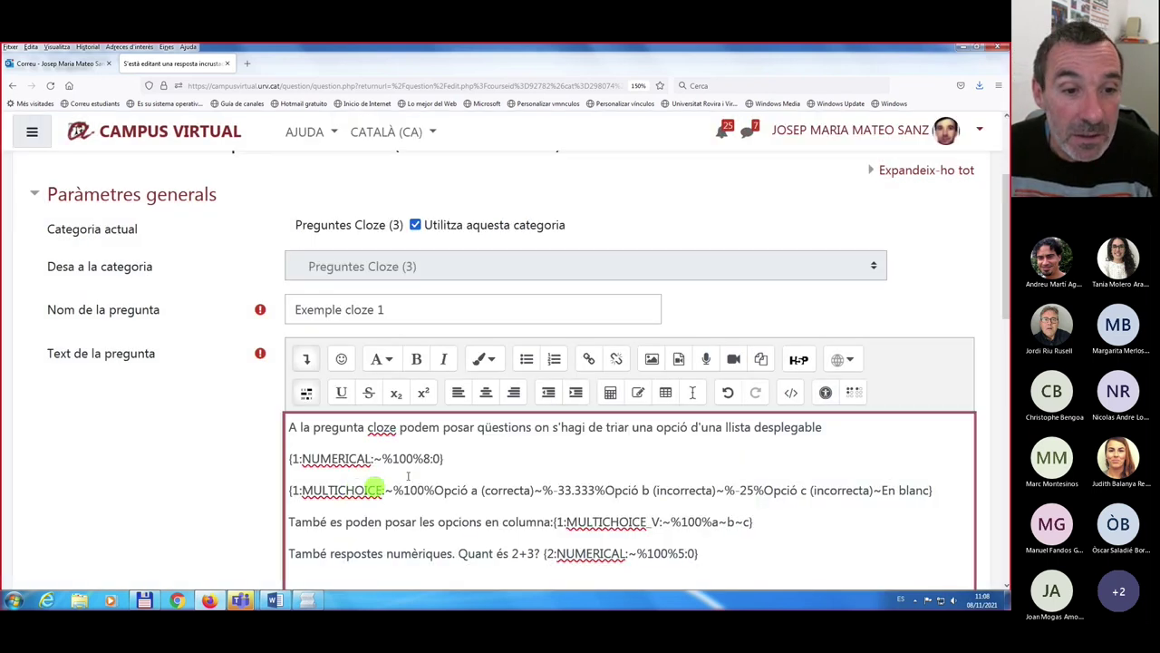
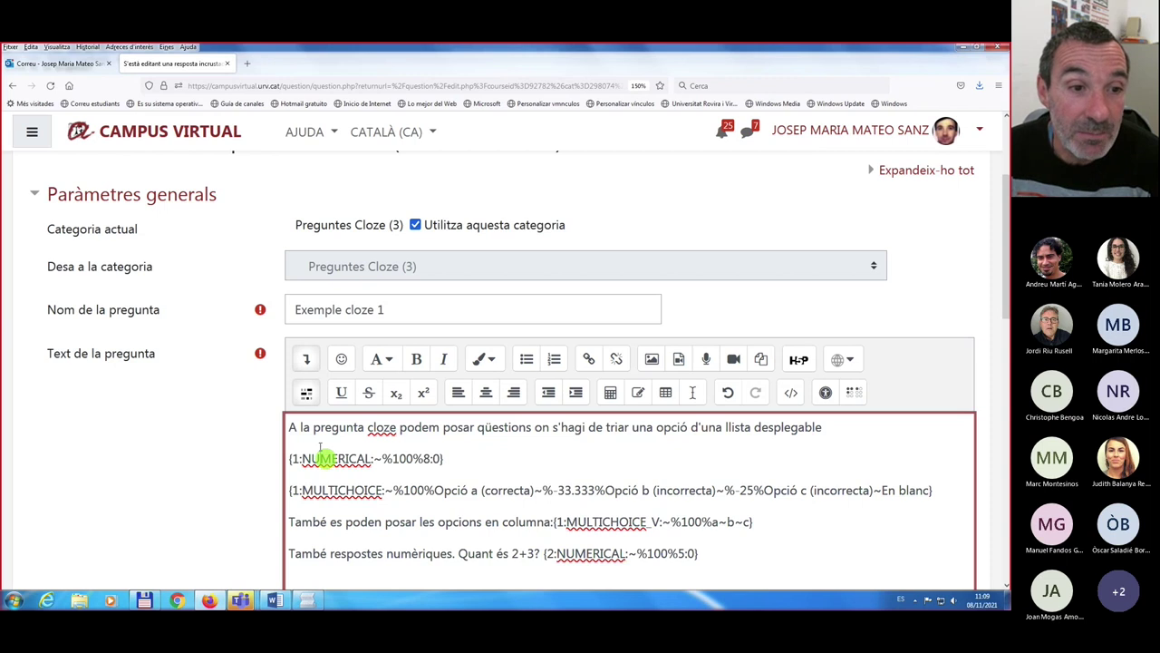
- Check the inserted NUMERICAL sub-question in the Cloze editor without changes and set its mark to 3 directly in the code
click(307, 392)
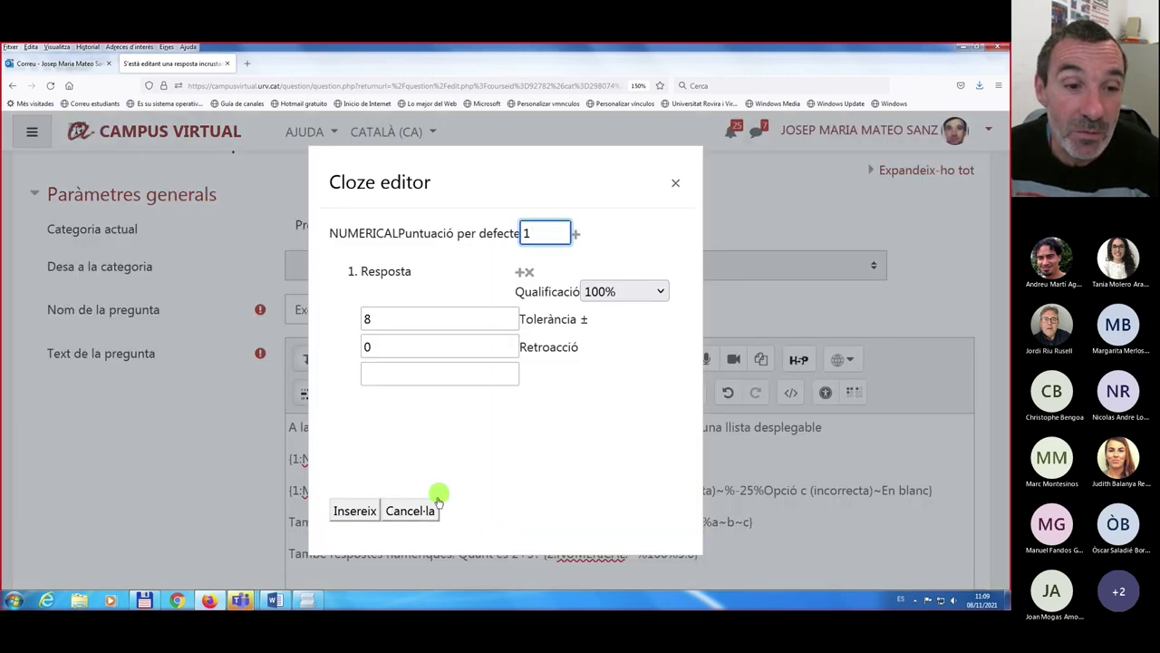
click(410, 510)
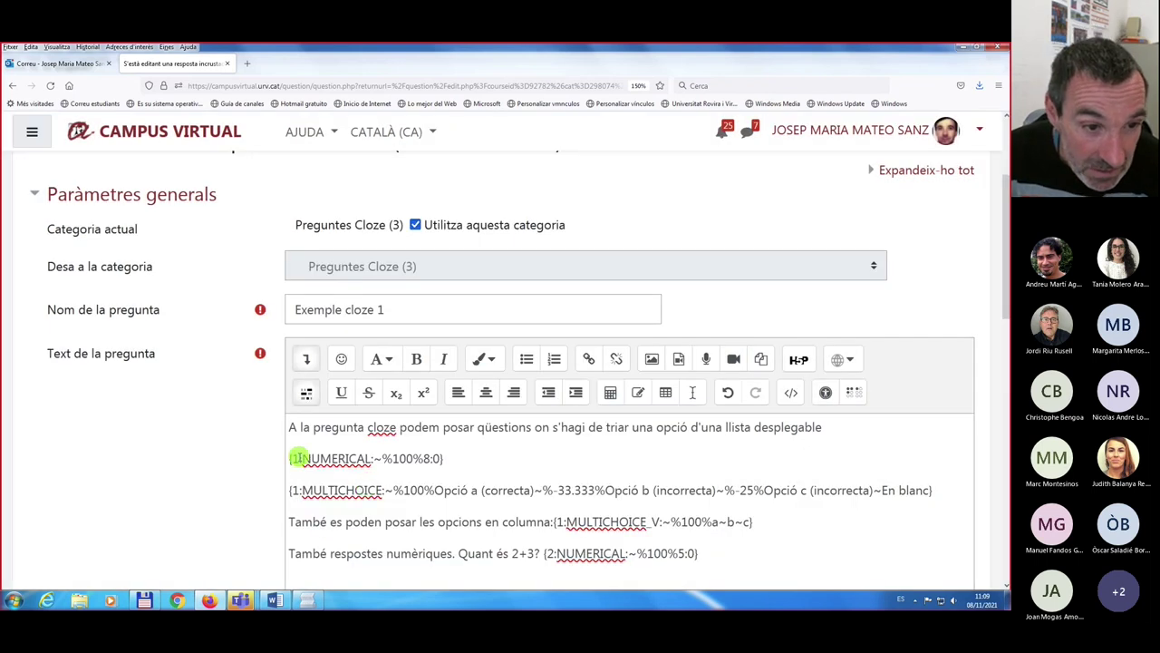
click(310, 415)
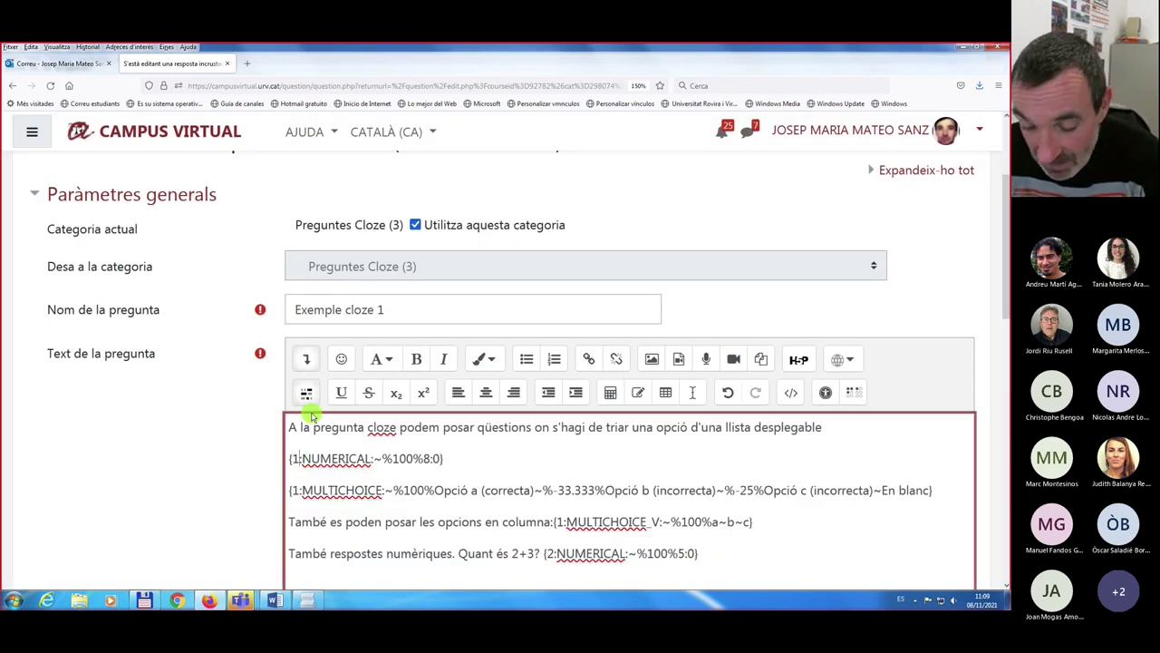
key(BackSpace)
text(3)
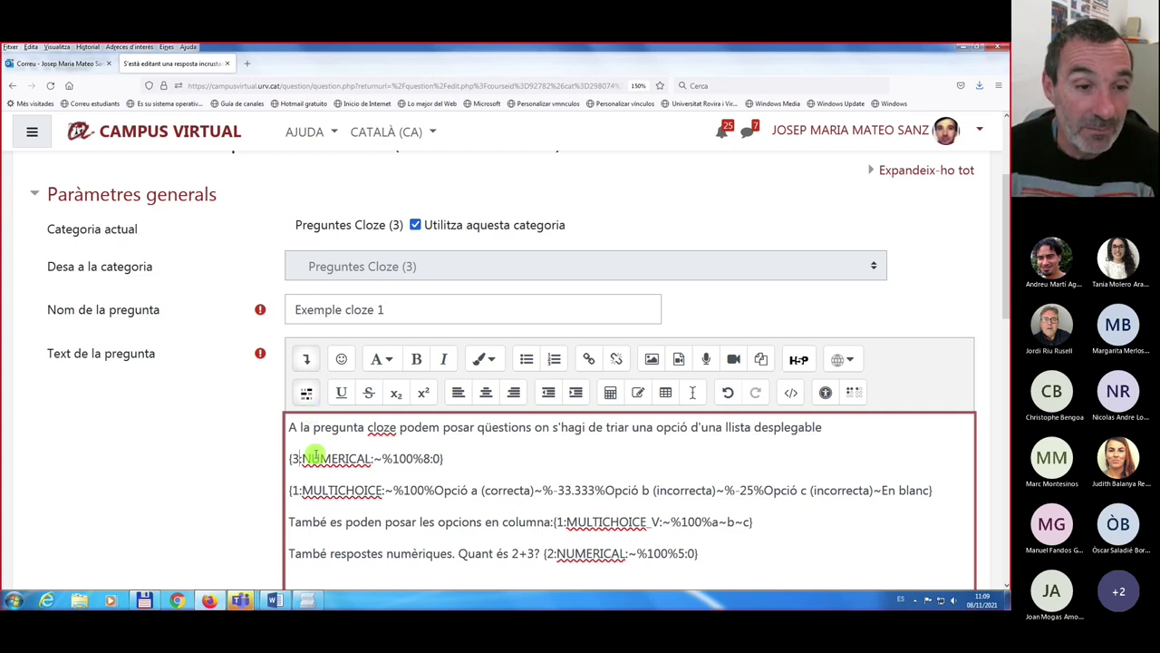
- Add an empty line below the NUMERICAL code and start a MULTICHOICE sub-question there with the Cloze editor
click(482, 460)
key(Return)
click(307, 396)
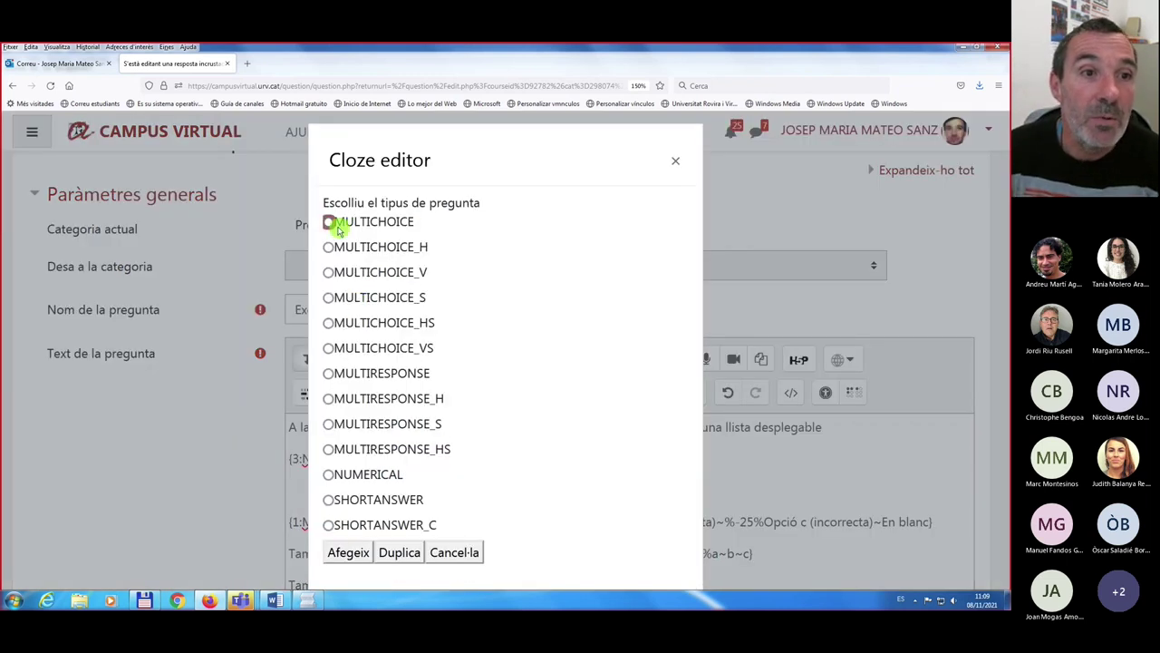
click(329, 223)
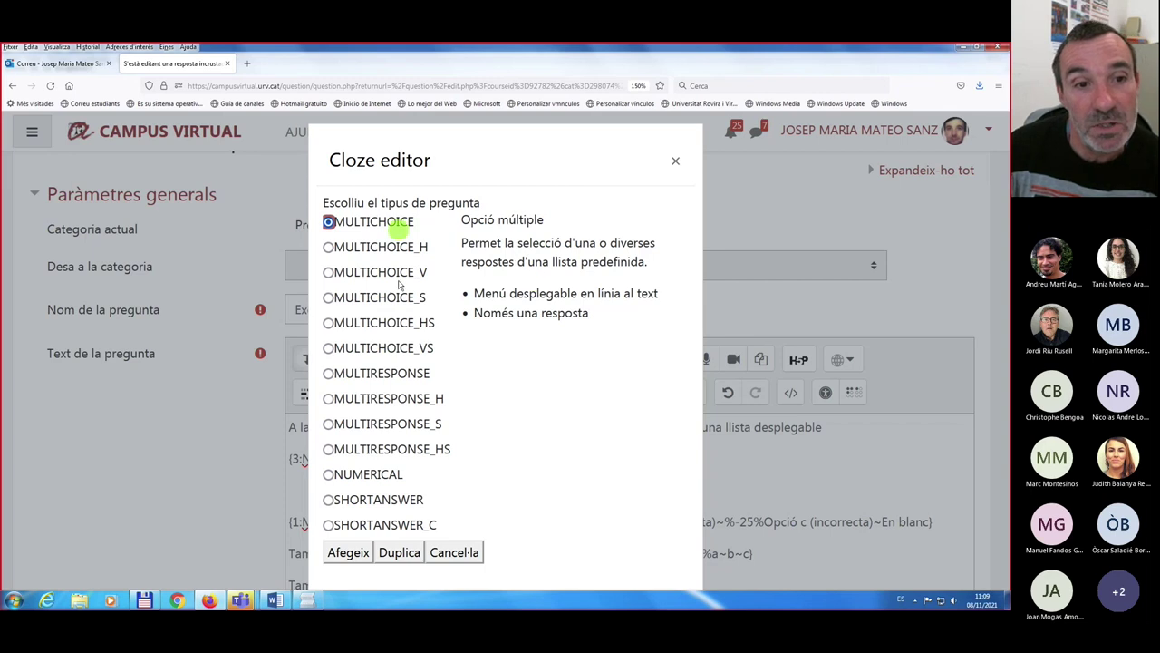
click(329, 246)
click(329, 223)
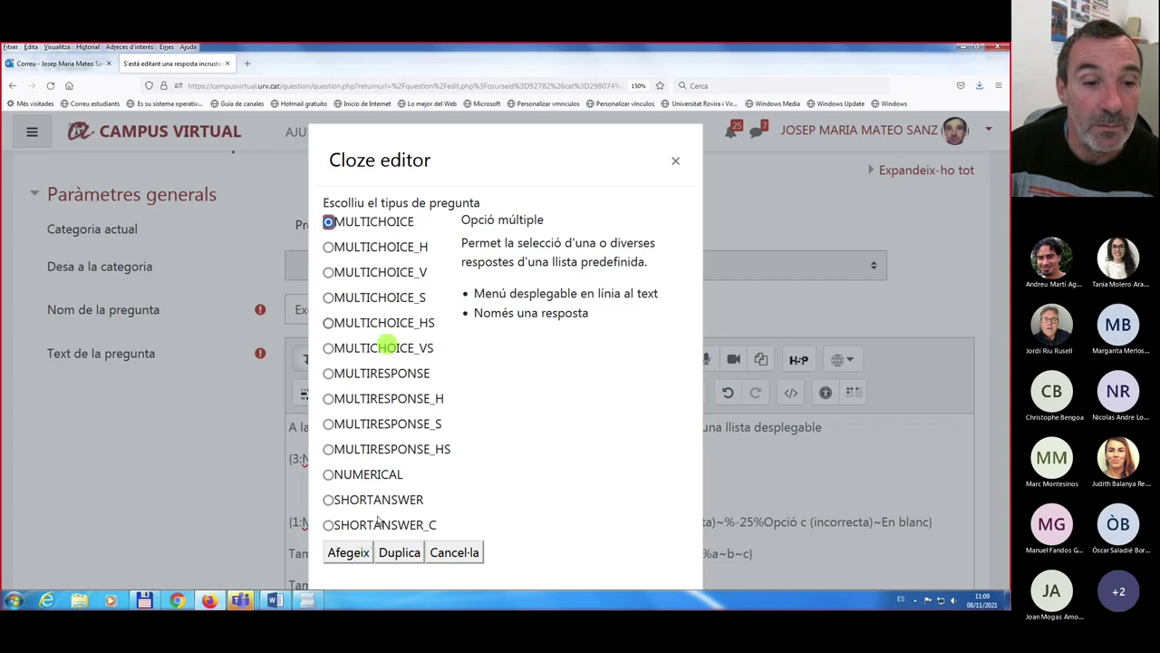
click(350, 552)
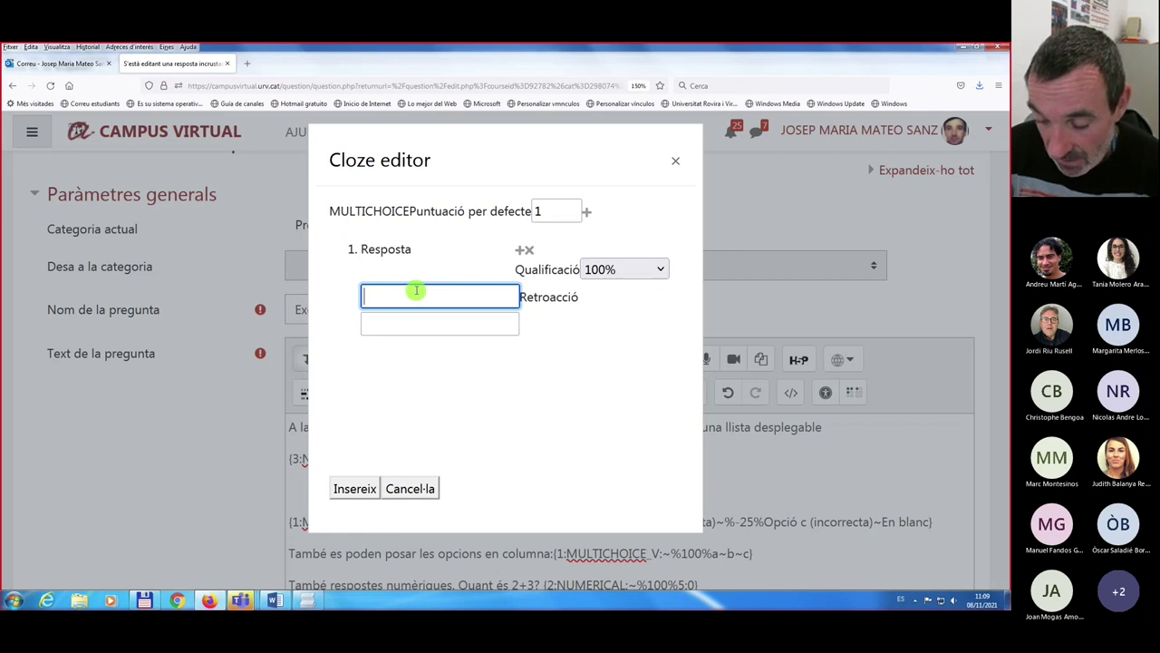
- Enter the answer "opció a" graded 100% and add a second answer "opció b" graded -33.333%
text(opció a)
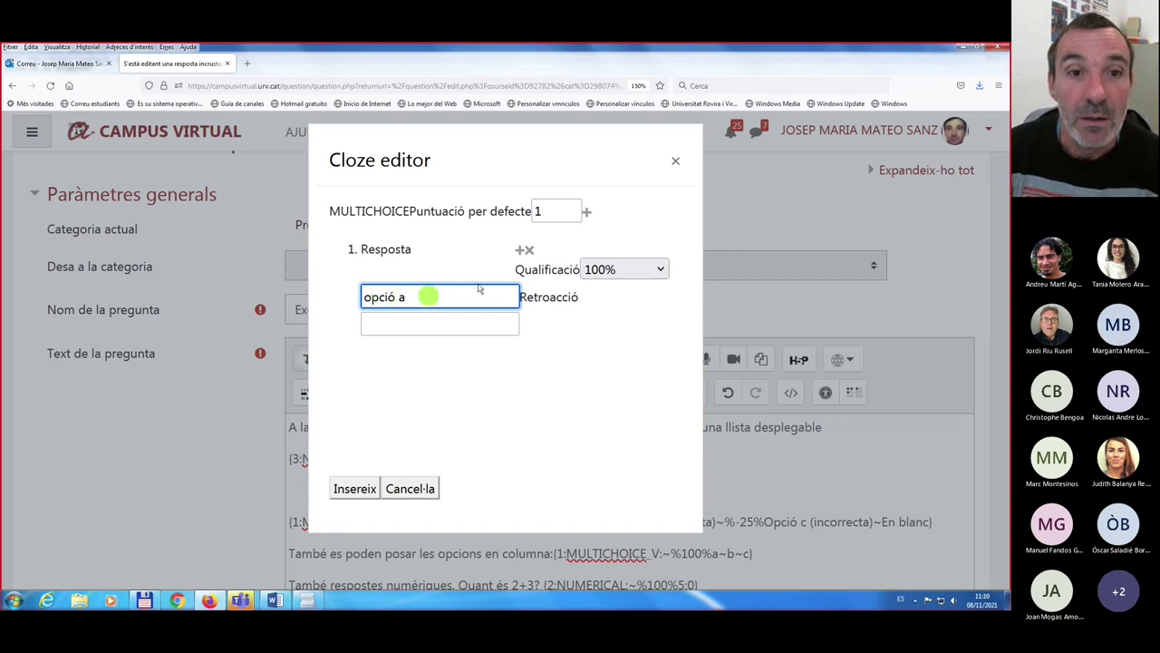
click(520, 250)
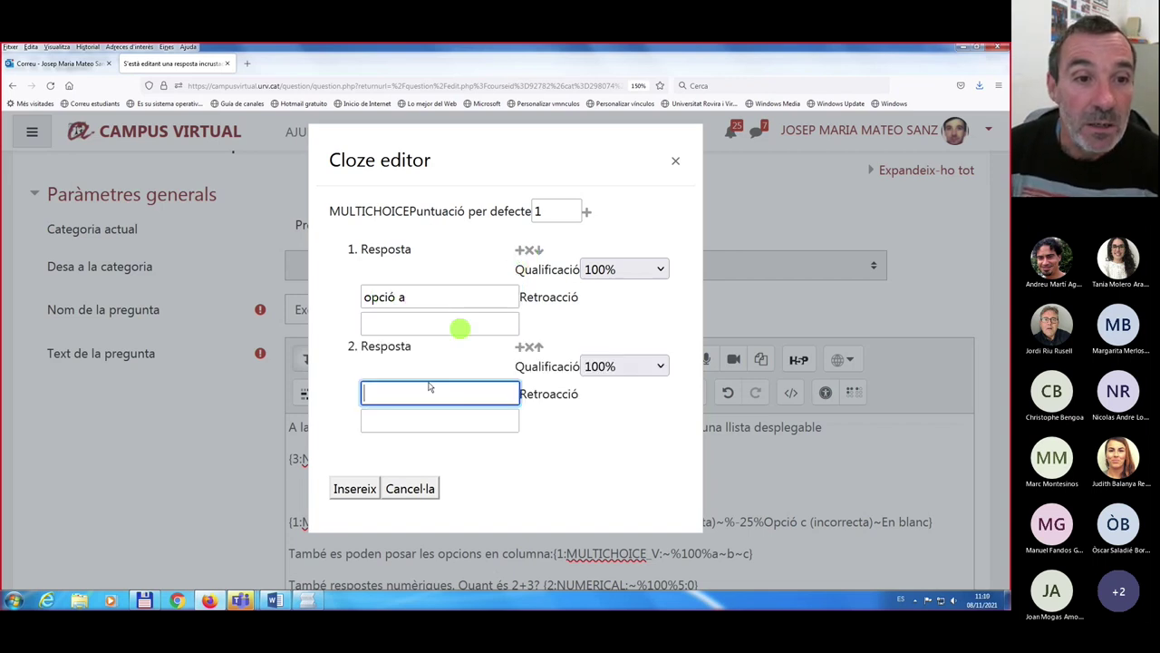
text(opció b)
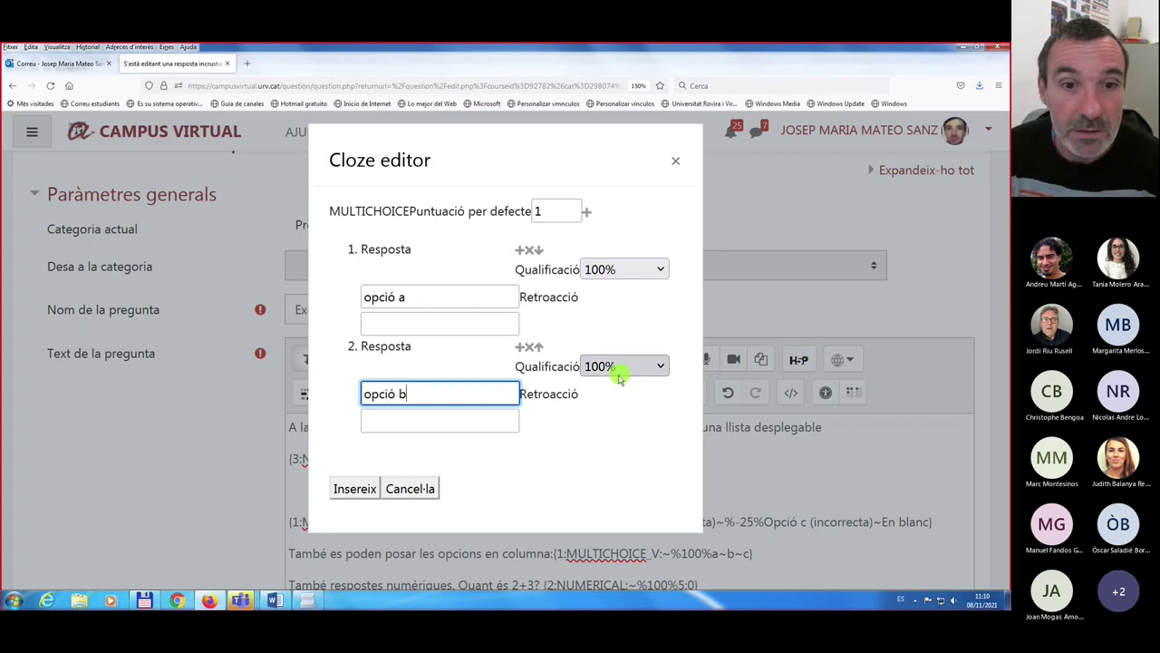
click(660, 366)
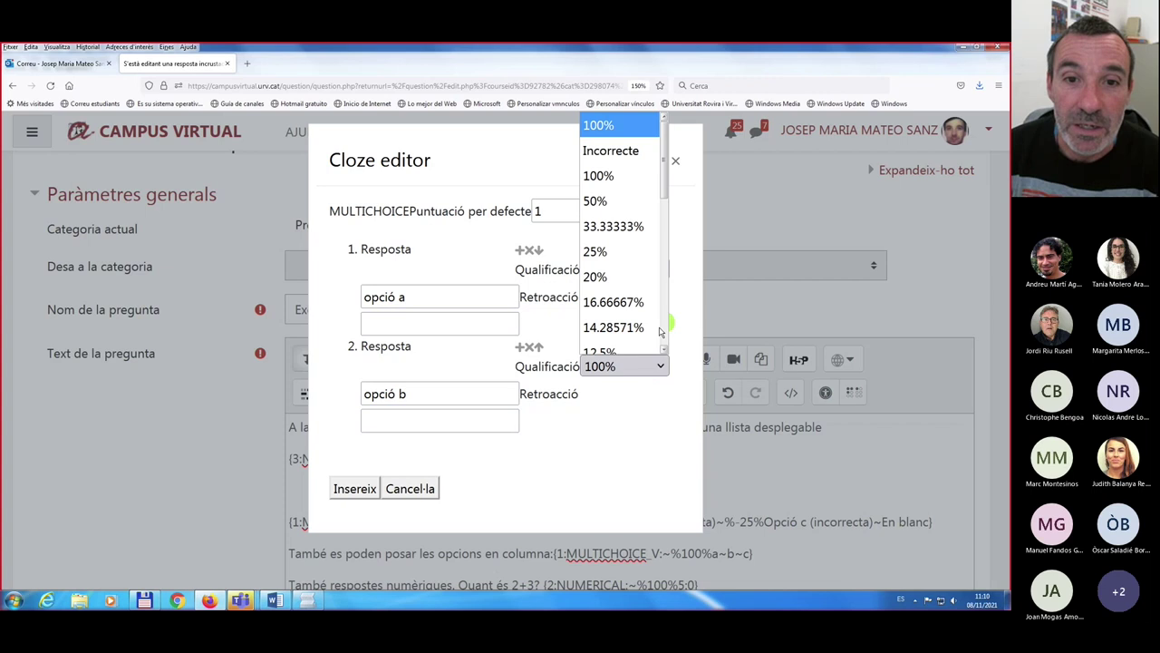
scroll(664, 333, down, 3)
scroll(664, 308, down, 3)
scroll(664, 308, down, 4)
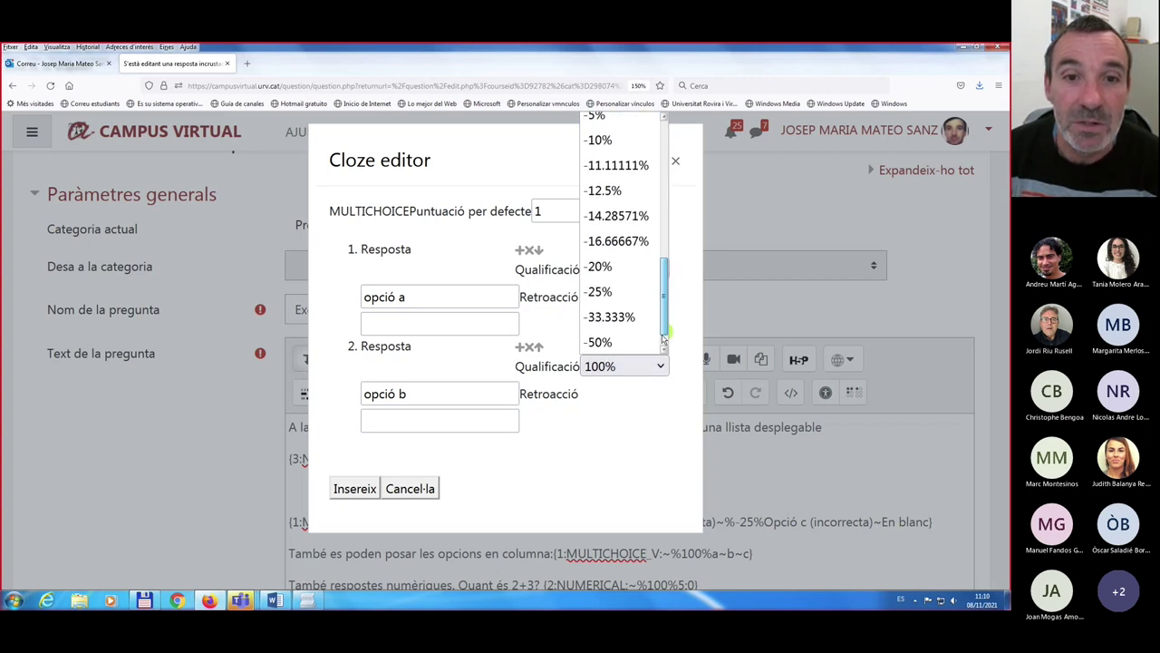
click(598, 306)
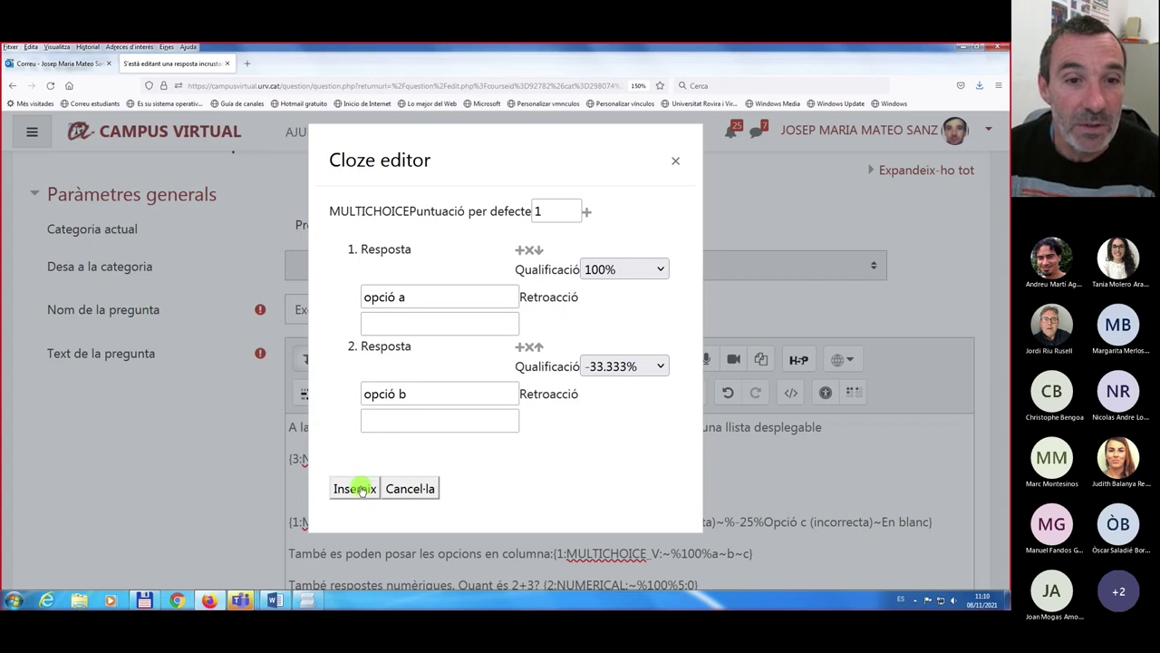
- Add a third answer "no ho sé" graded Incorrecte and insert the MULTICHOICE sub-question into the question text
click(520, 345)
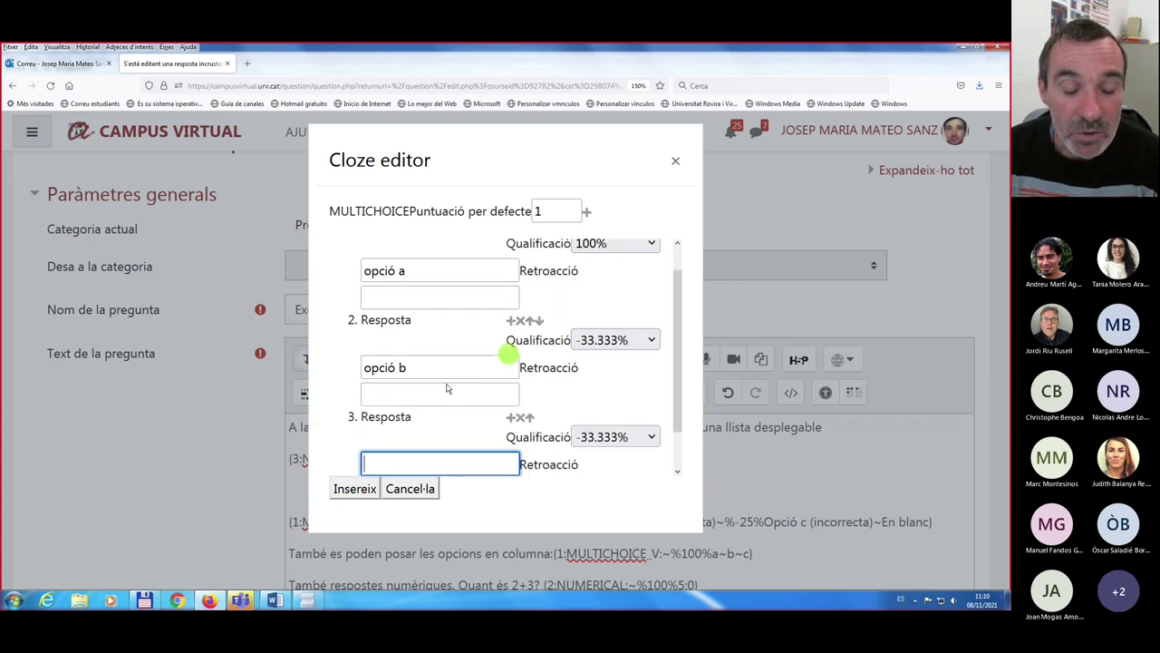
text(opci)
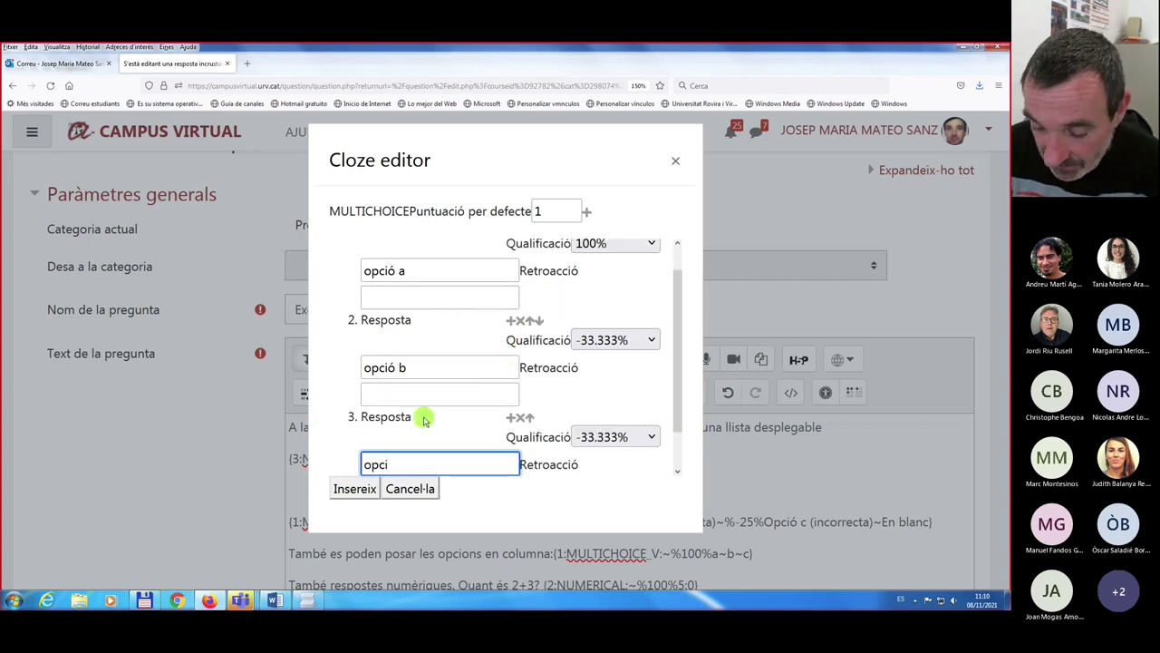
key(BackSpace)
key(BackSpace)
key(BackSpace)
key(BackSpace)
text(n)
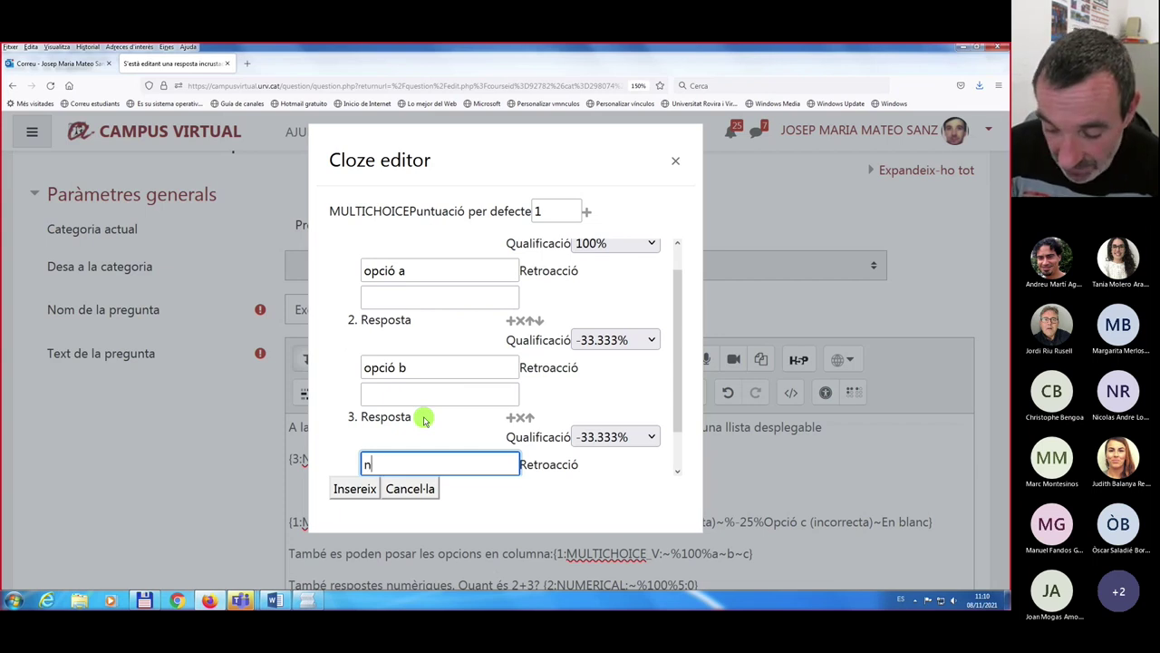
text(o ho sé)
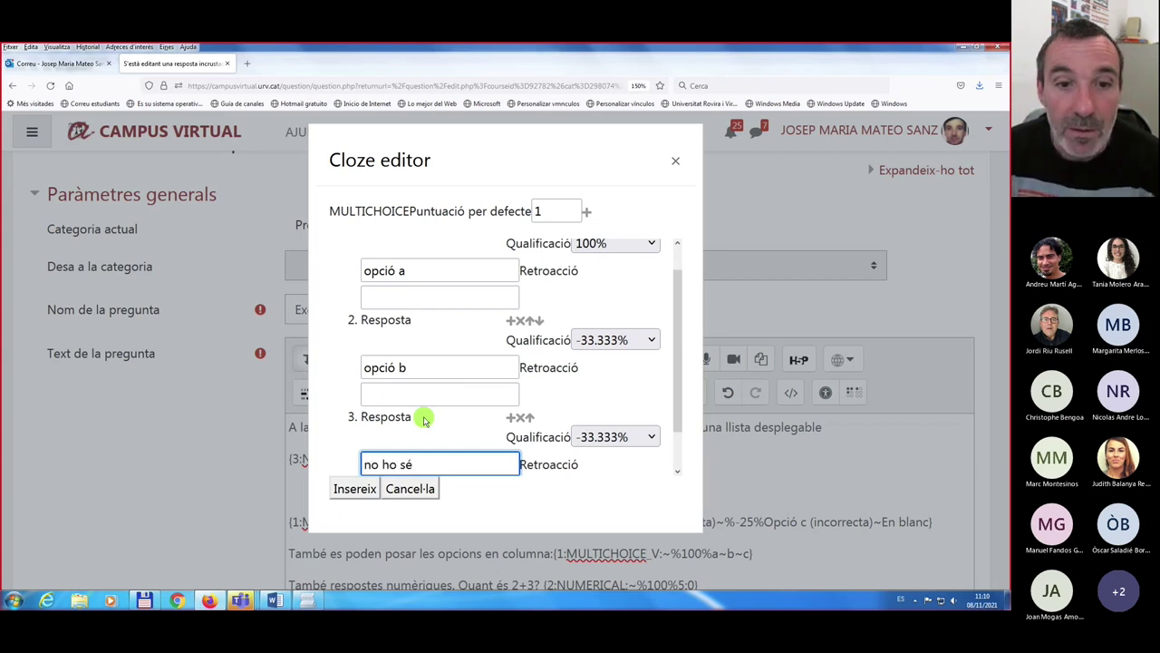
click(649, 436)
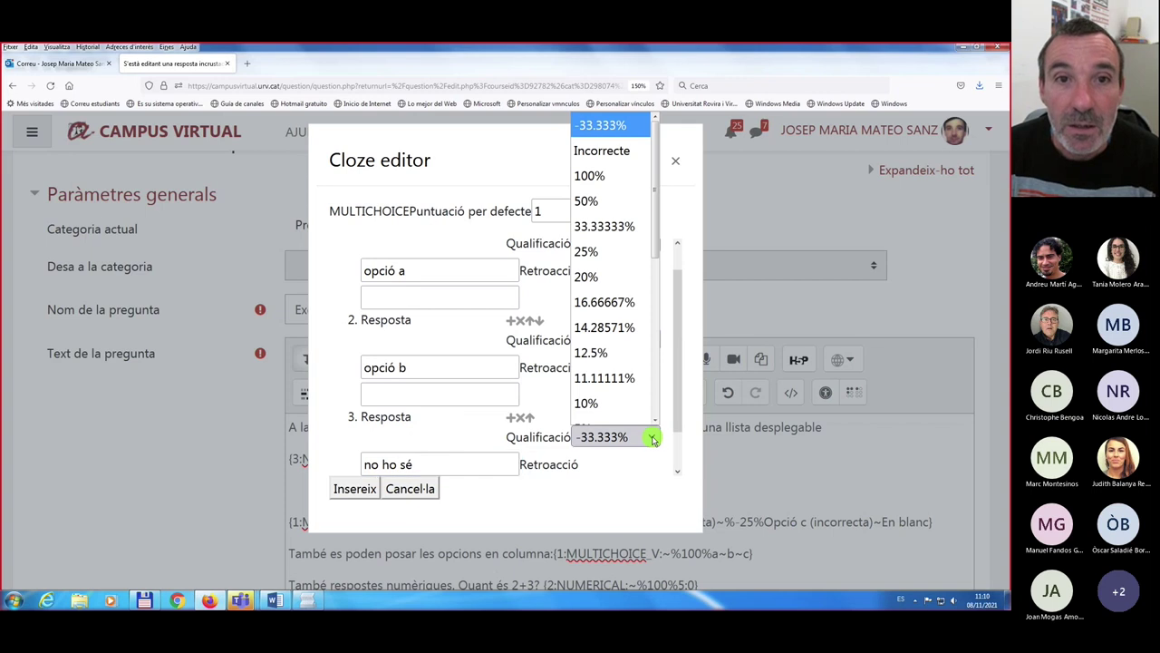
click(606, 154)
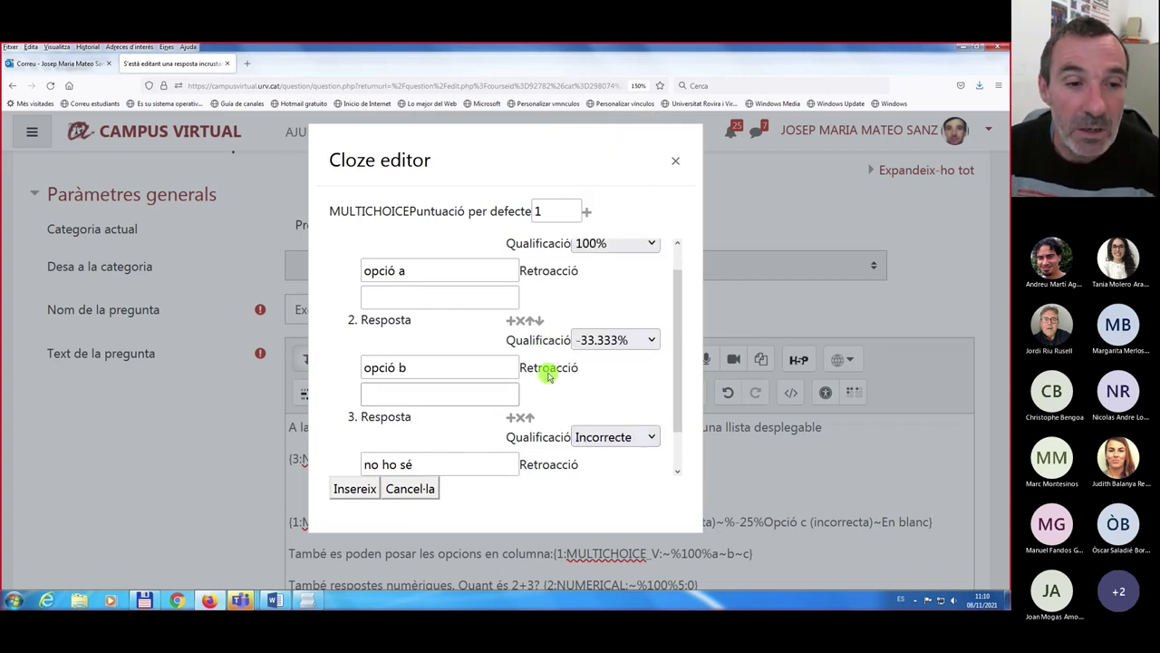
scroll(549, 374, down, 1)
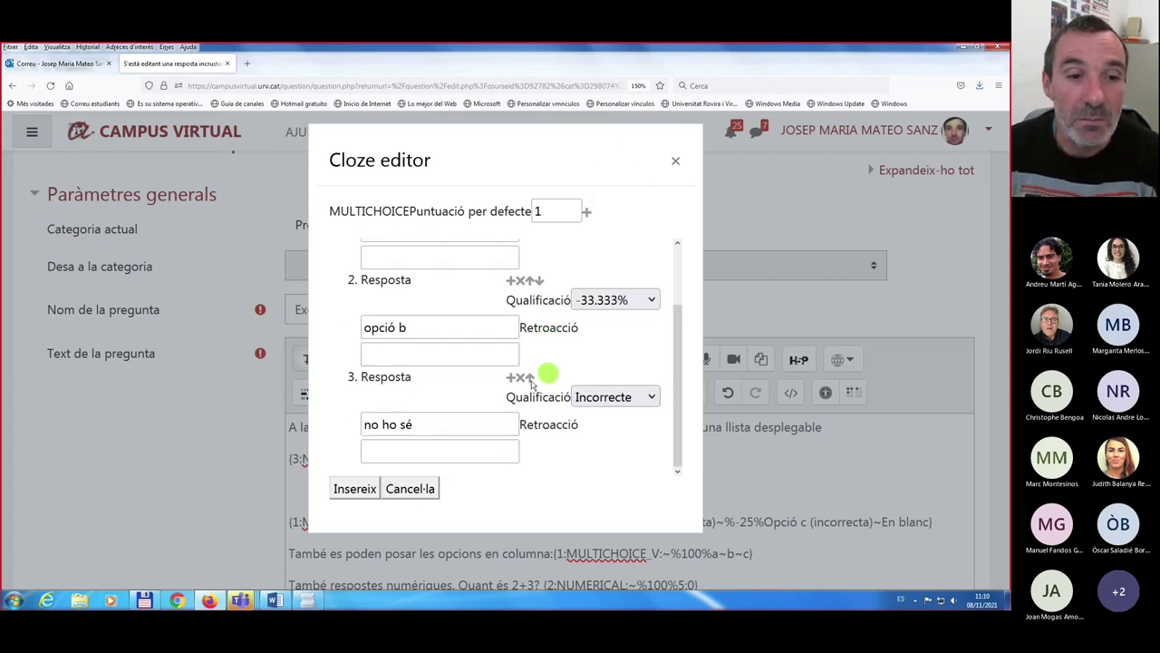
click(349, 488)
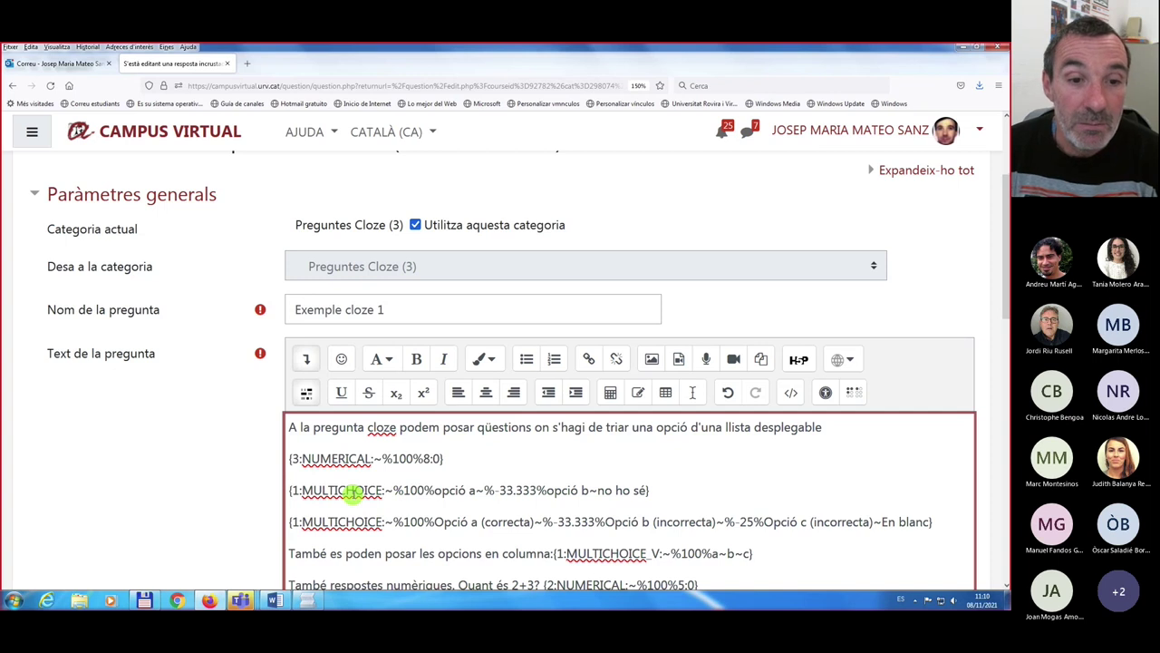
- Decode and verify the question text, and save the changes while continuing to edit the question
scroll(354, 491, down, 10)
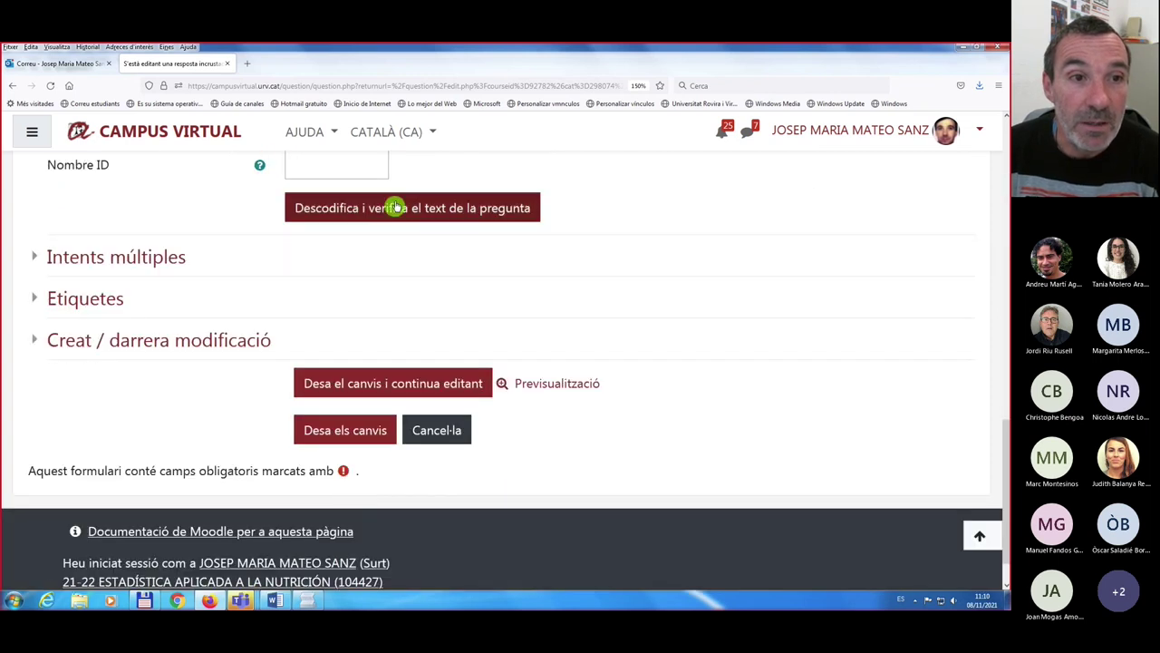
click(387, 210)
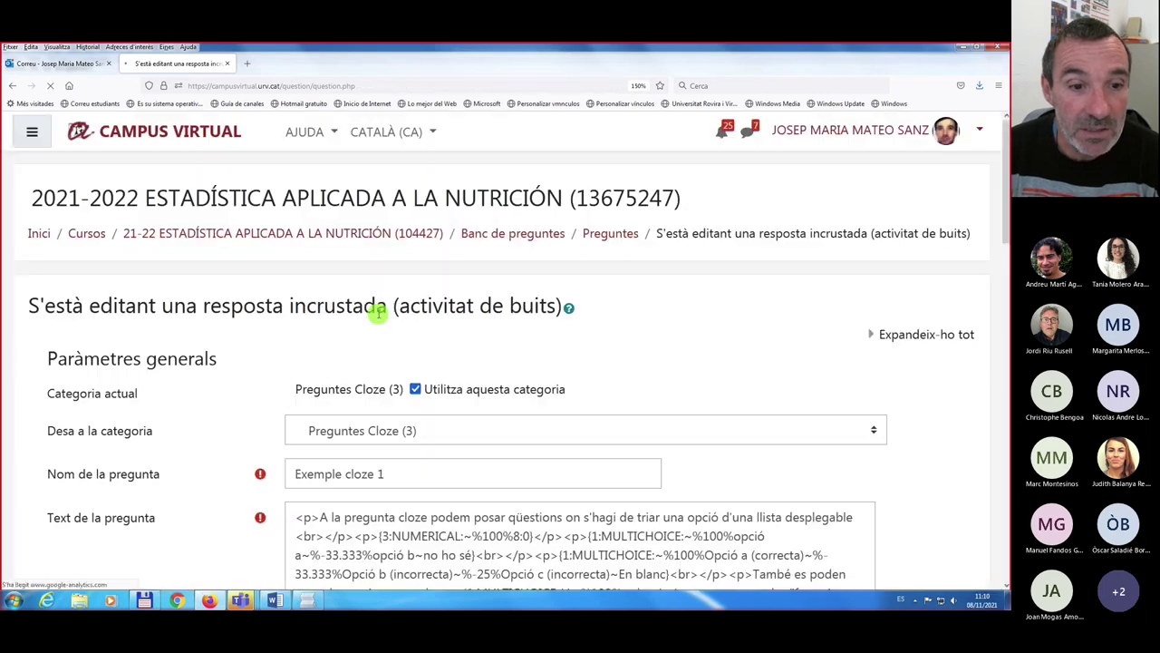
scroll(381, 416, down, 4)
scroll(379, 420, down, 10)
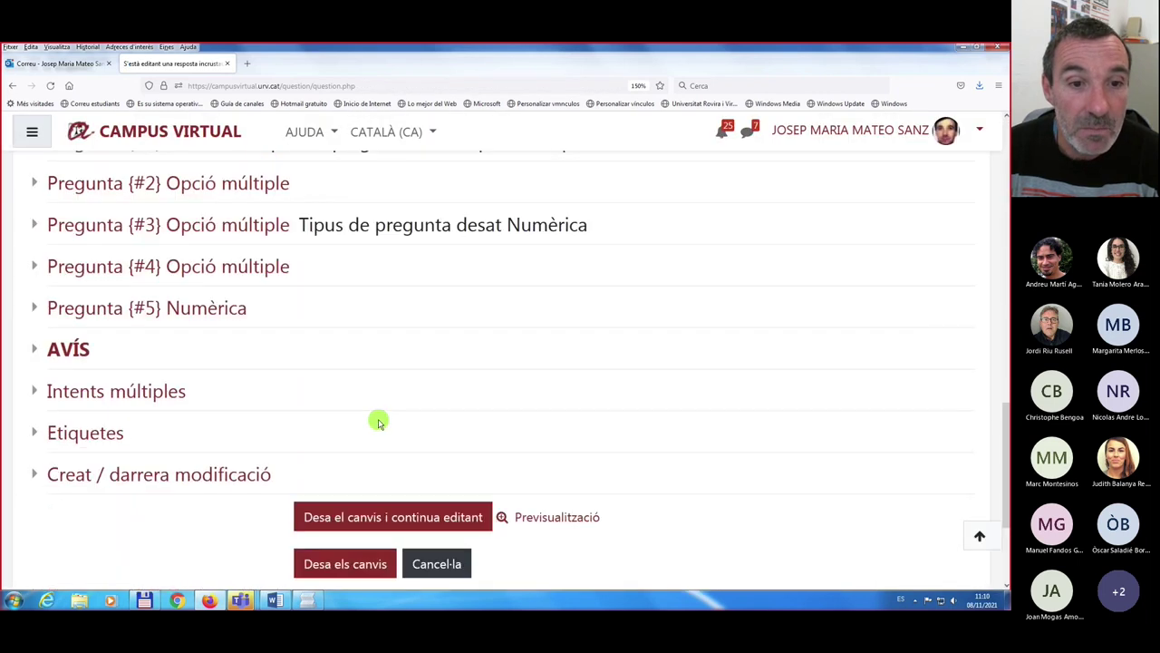
click(373, 351)
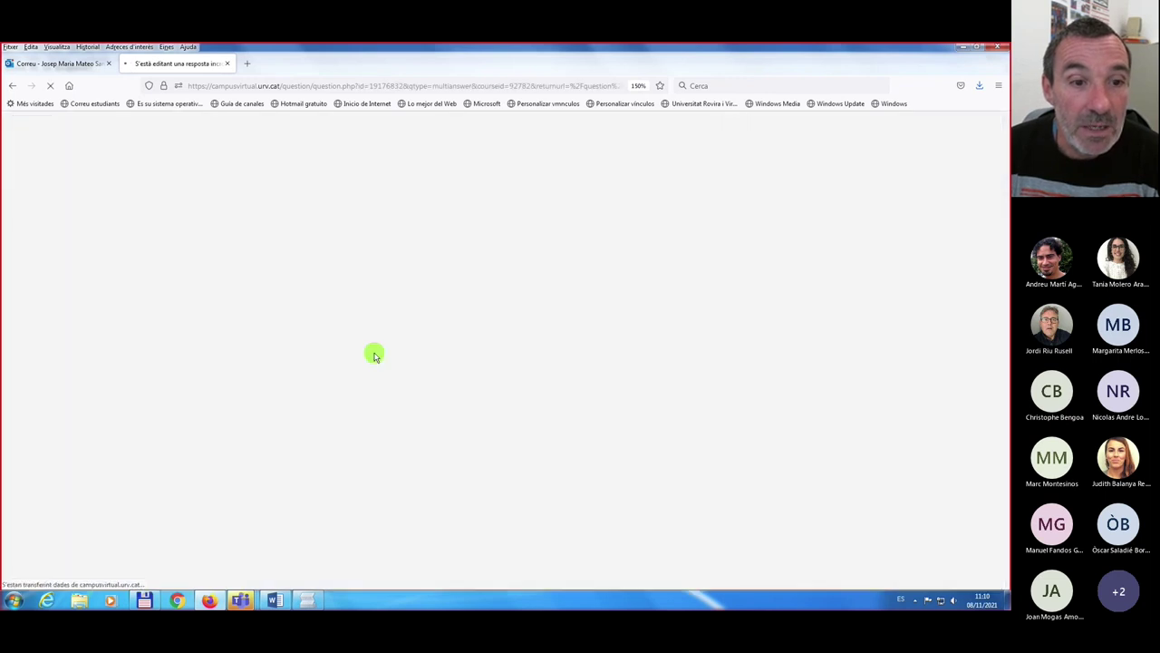
- Preview the cloze question, check the new numerical field and the options of both dropdown lists, and close the preview
scroll(375, 352, down, 3)
scroll(373, 353, down, 8)
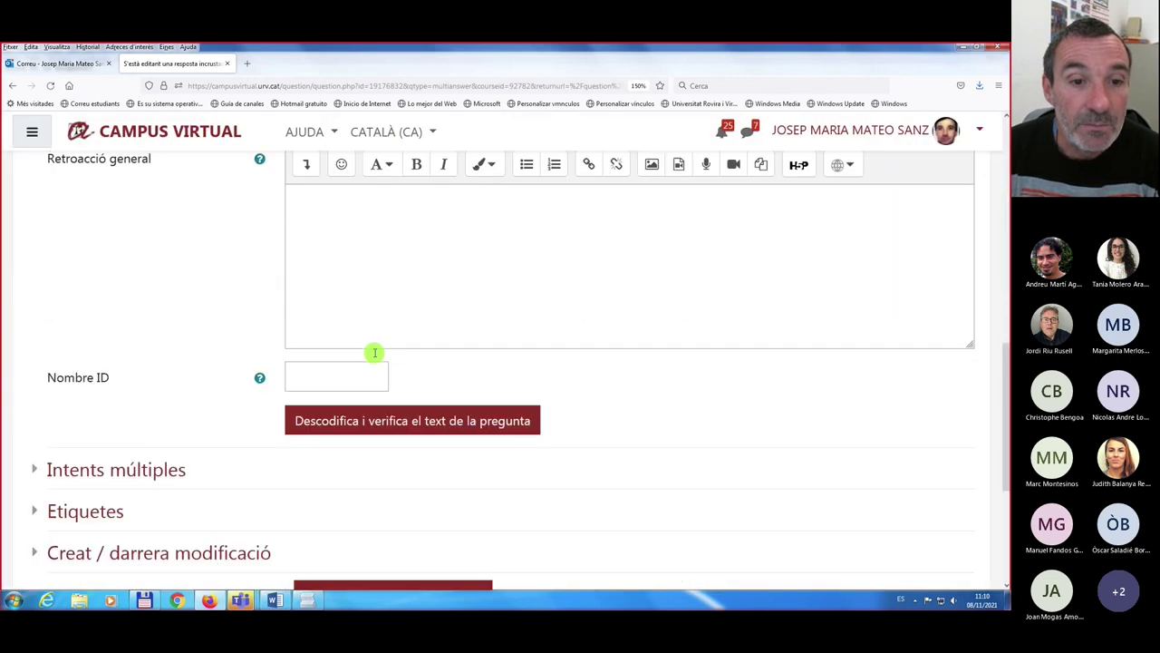
click(557, 333)
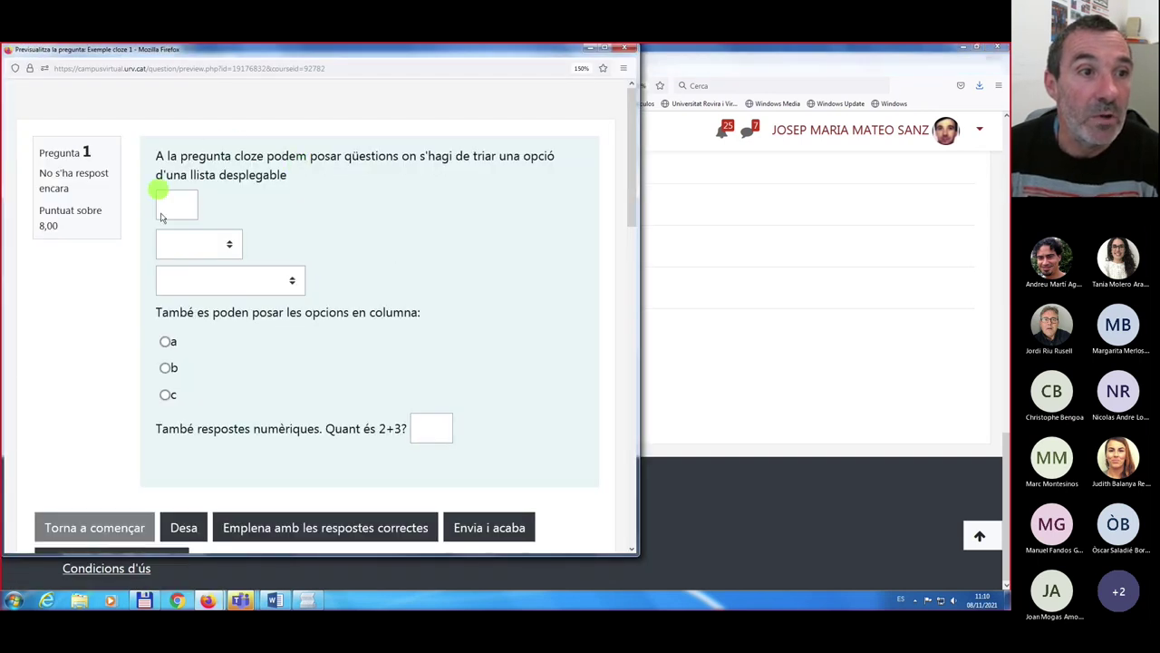
click(177, 205)
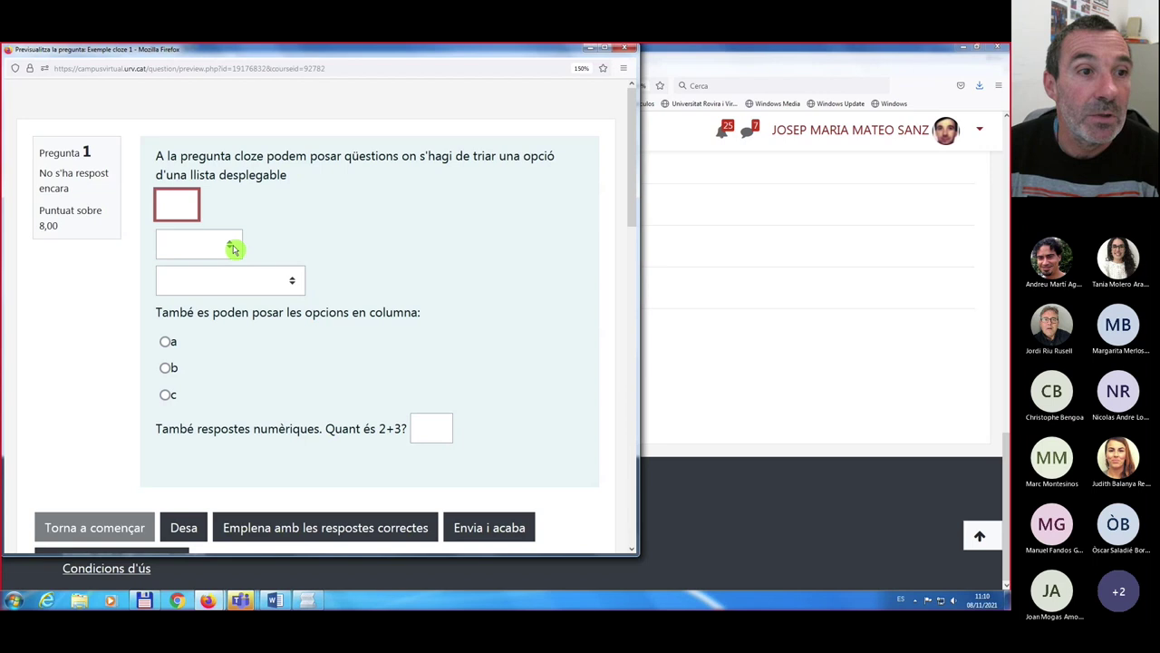
click(232, 245)
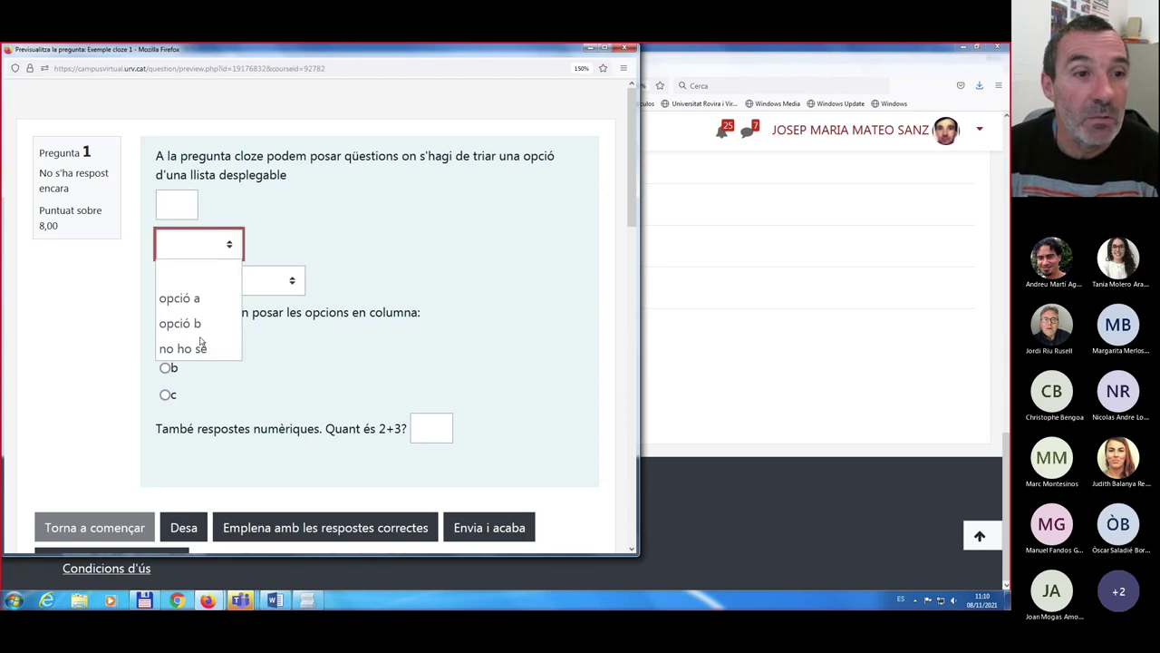
click(292, 281)
click(292, 281)
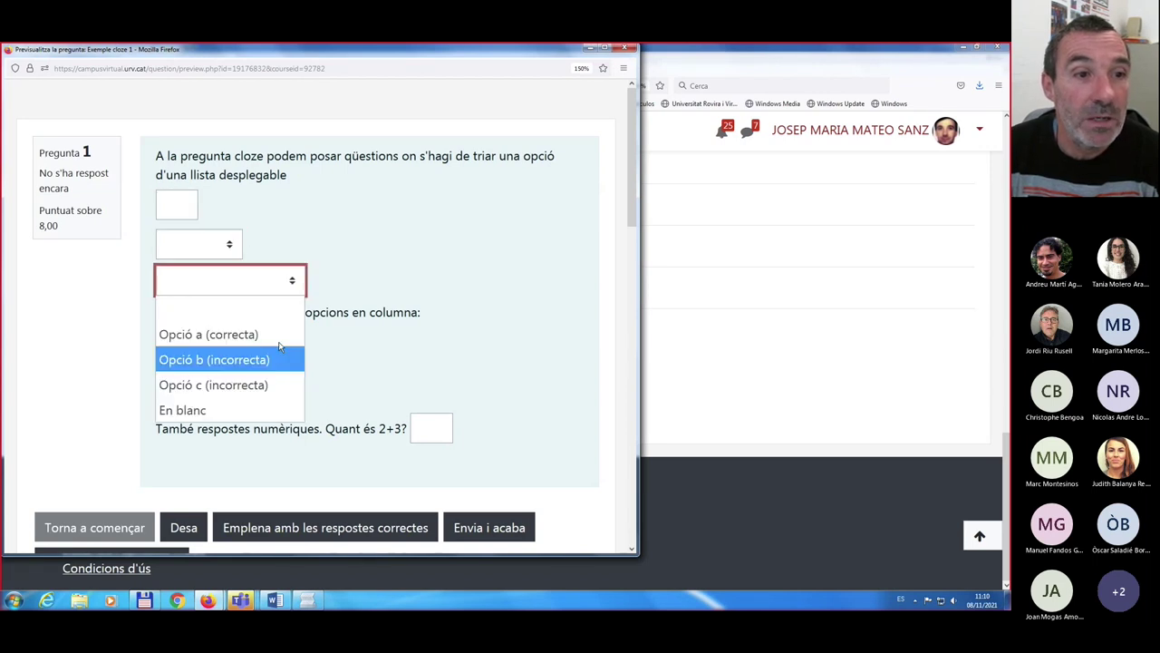
click(489, 304)
scroll(515, 406, down, 3)
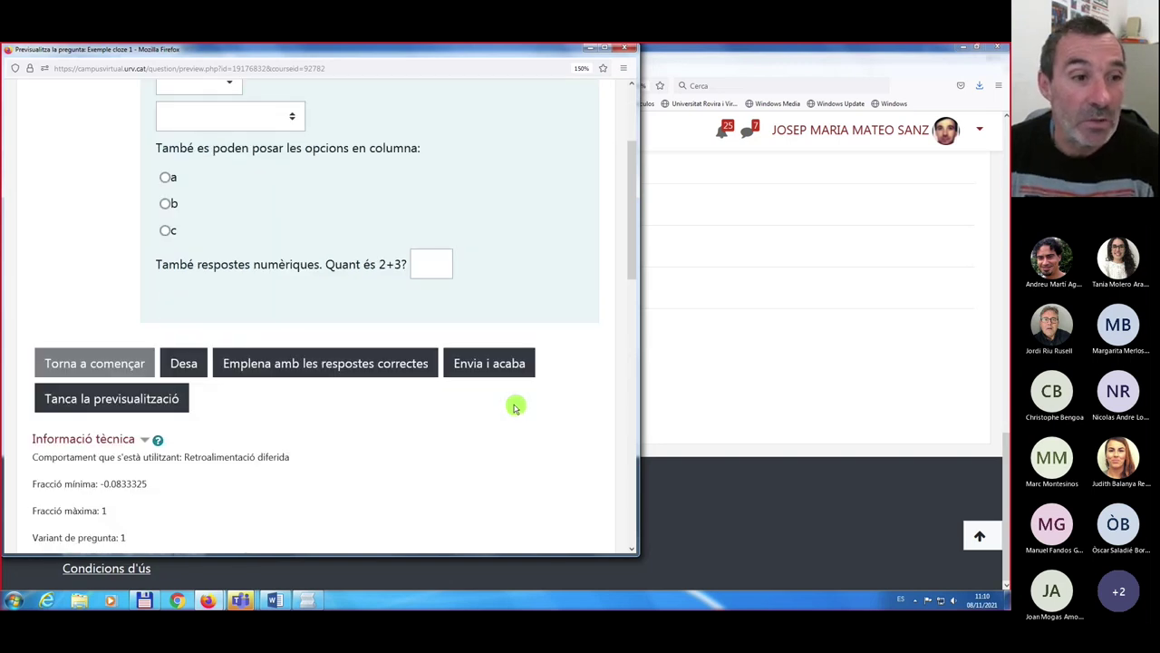
click(124, 404)
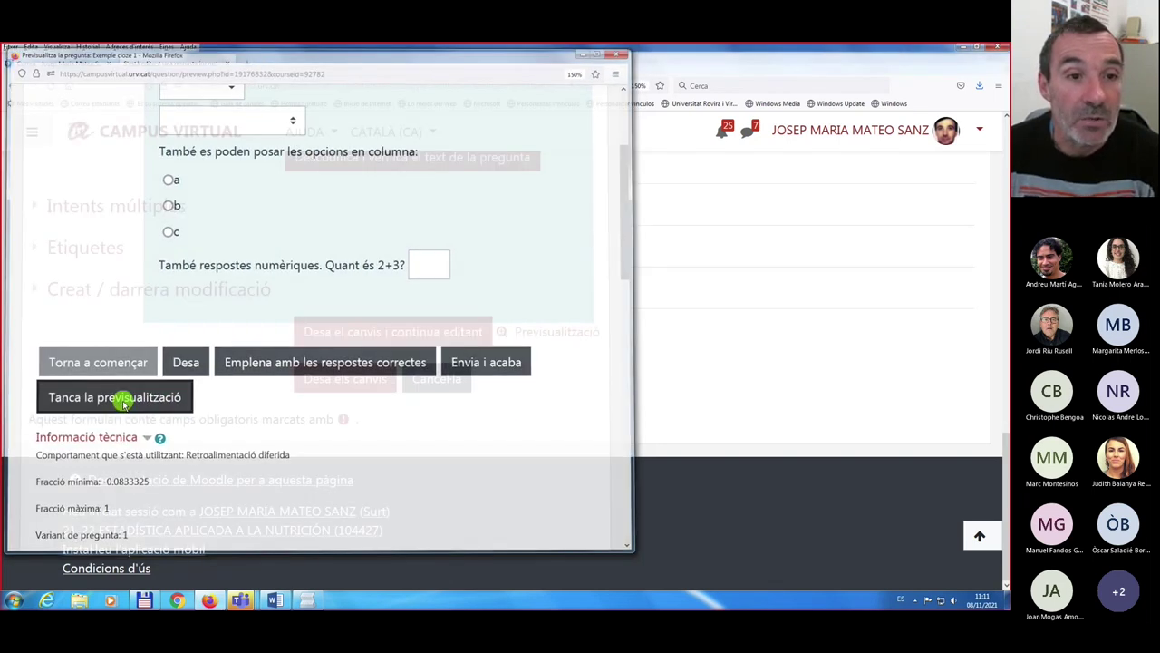
- Review the saved cloze code in the question text and return to the ESTADÍSTICA APLICADA A LA NUTRICIÓ course page
scroll(557, 320, up, 10)
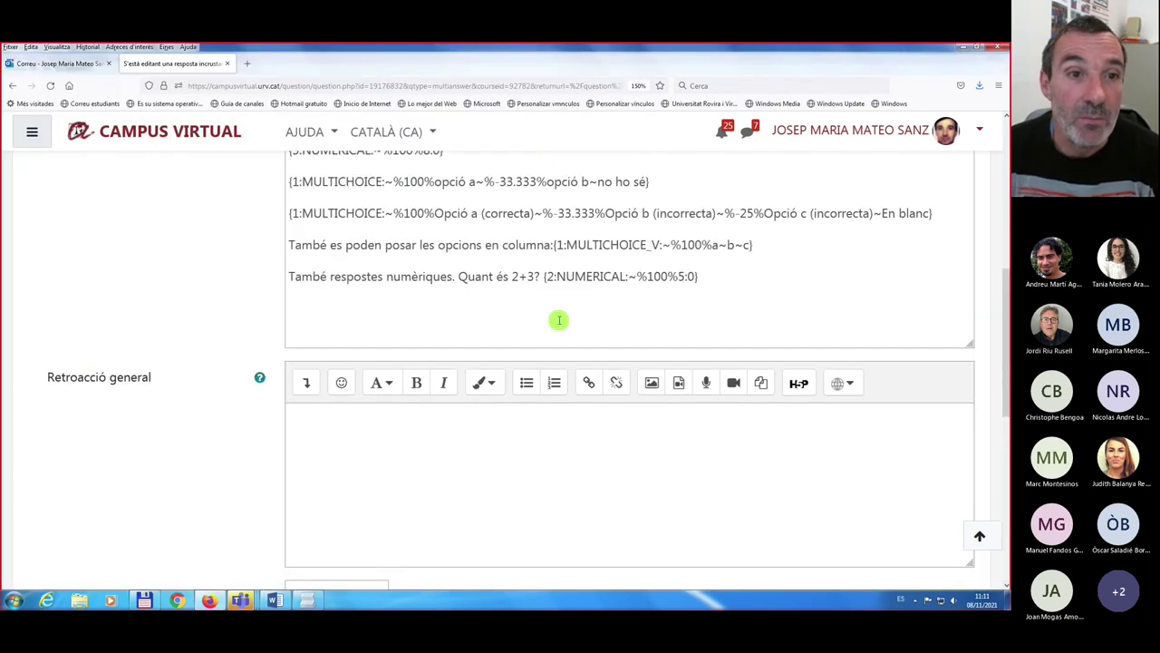
scroll(558, 320, up, 5)
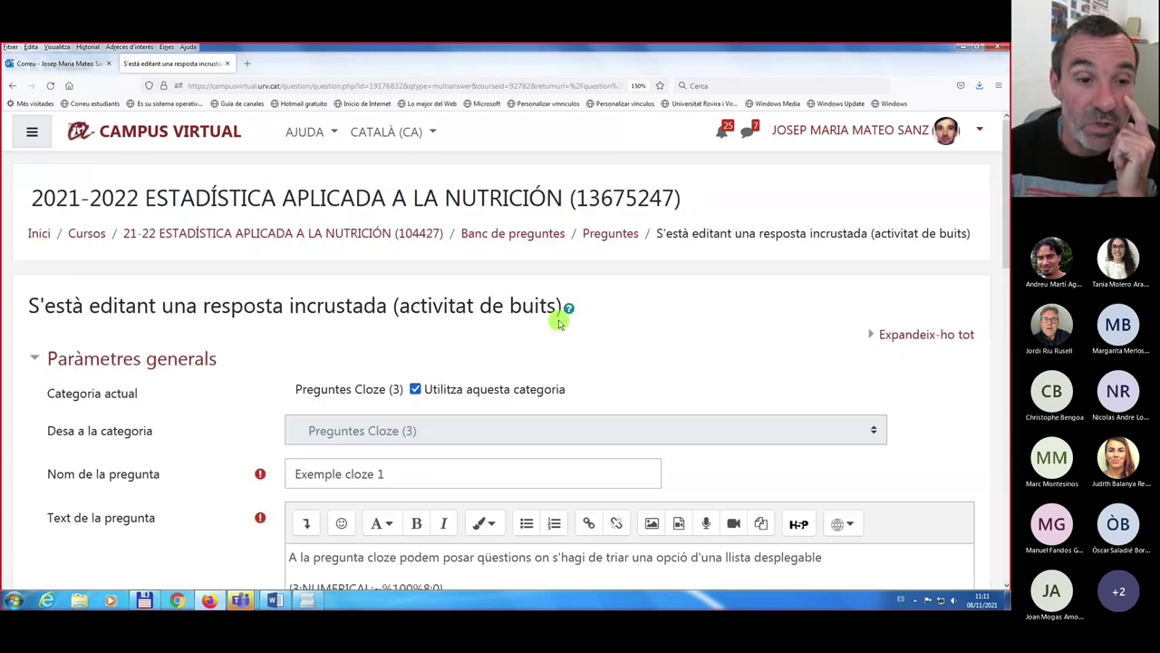
scroll(560, 322, down, 5)
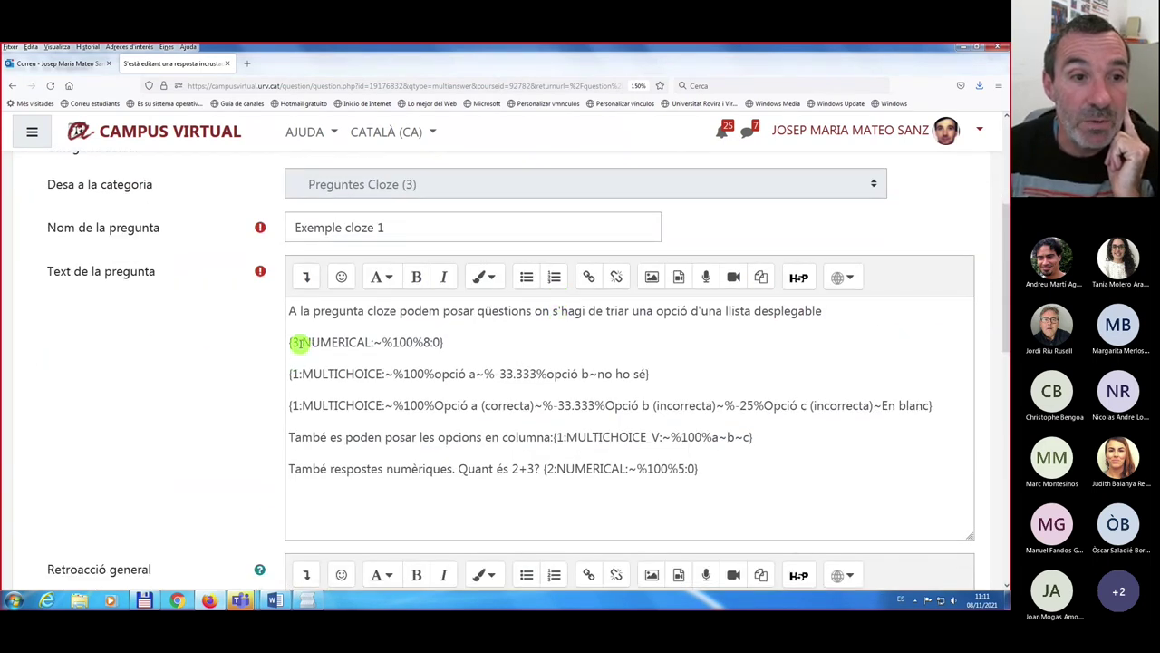
click(294, 342)
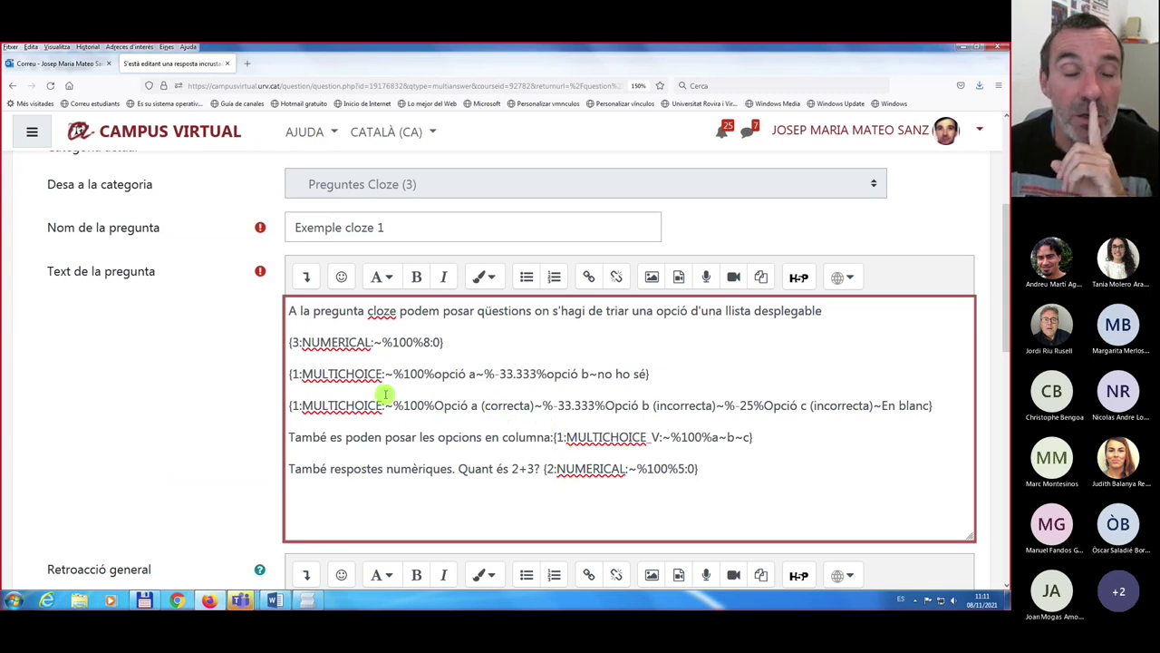
scroll(386, 390, up, 3)
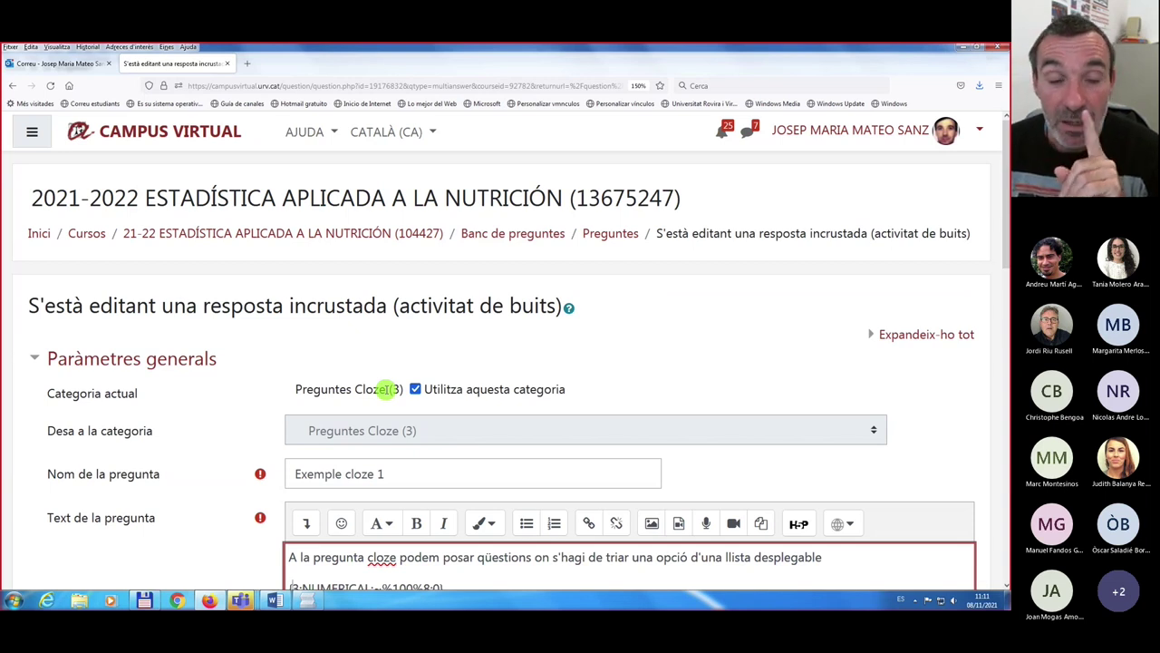
click(361, 233)
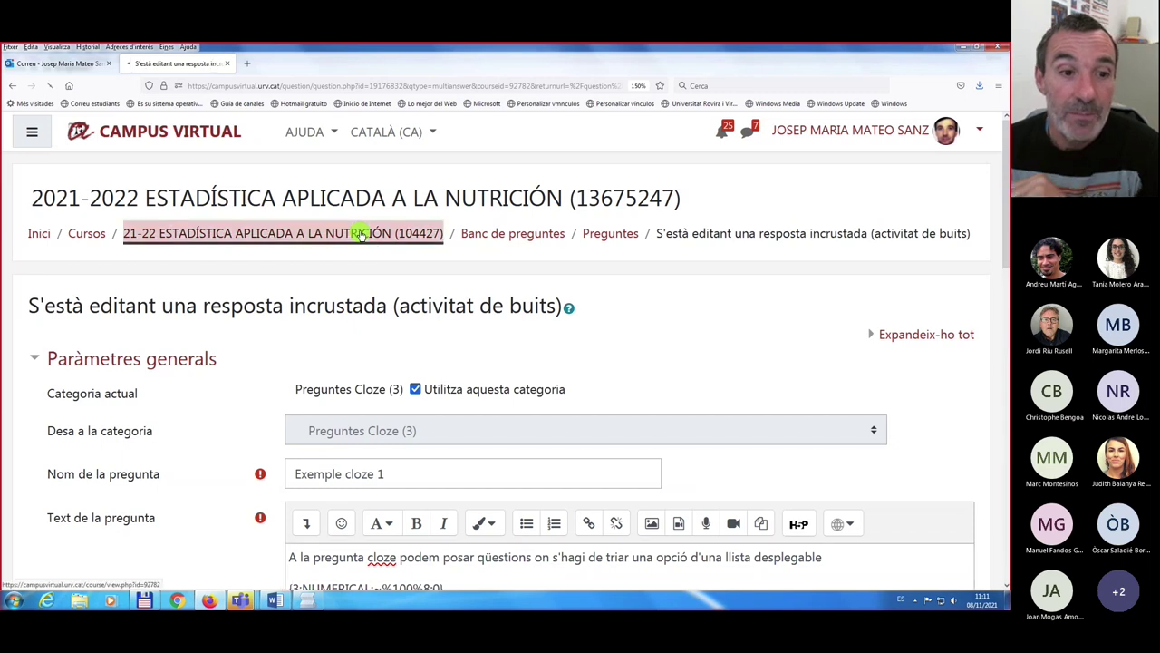
- Open the quiz "Numèriques independents. Rectangle." in the Tema 10 section of the course and start editing its questions
scroll(361, 233, down, 3)
scroll(361, 233, down, 15)
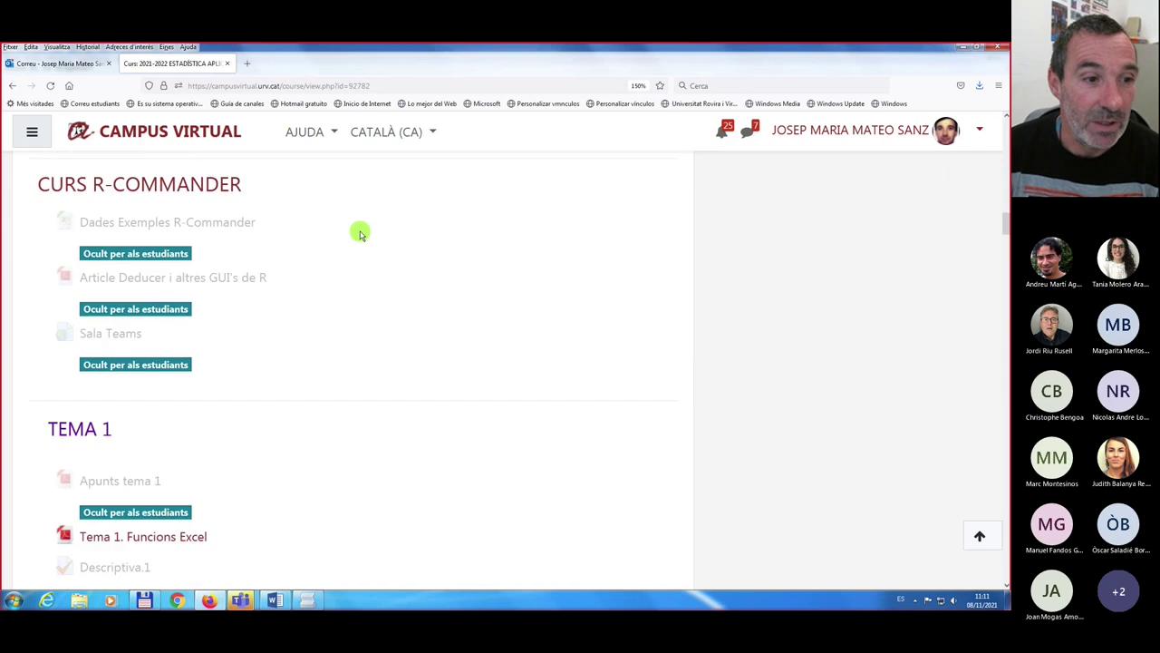
scroll(361, 233, down, 3)
drag(1005, 272, 1005, 581)
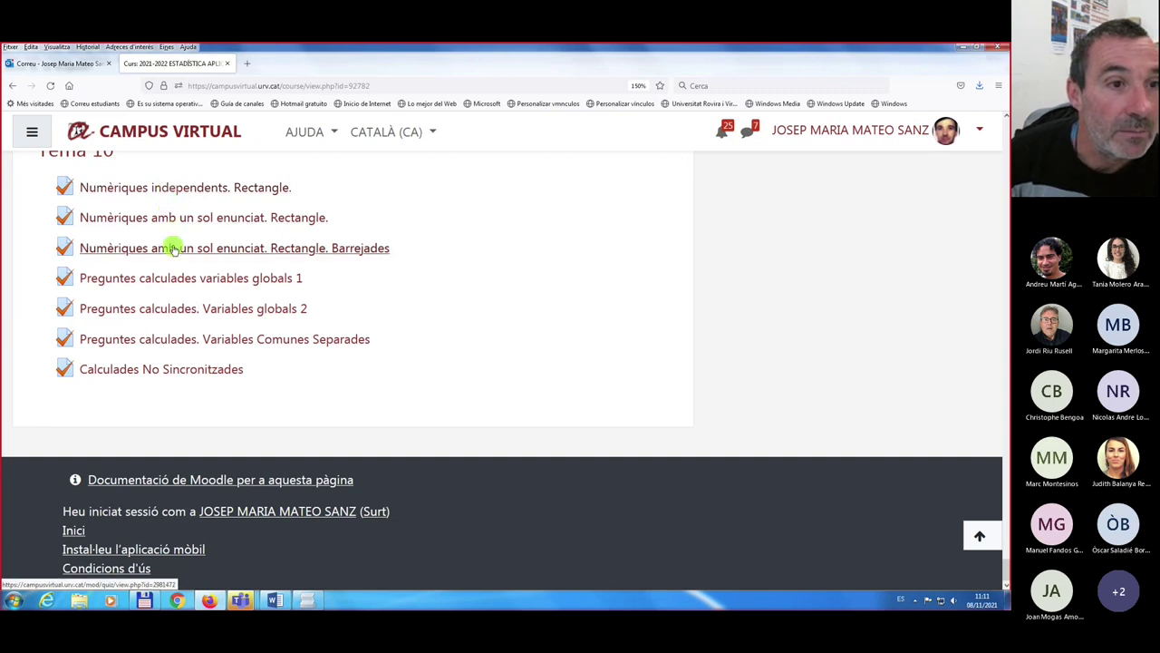
click(182, 190)
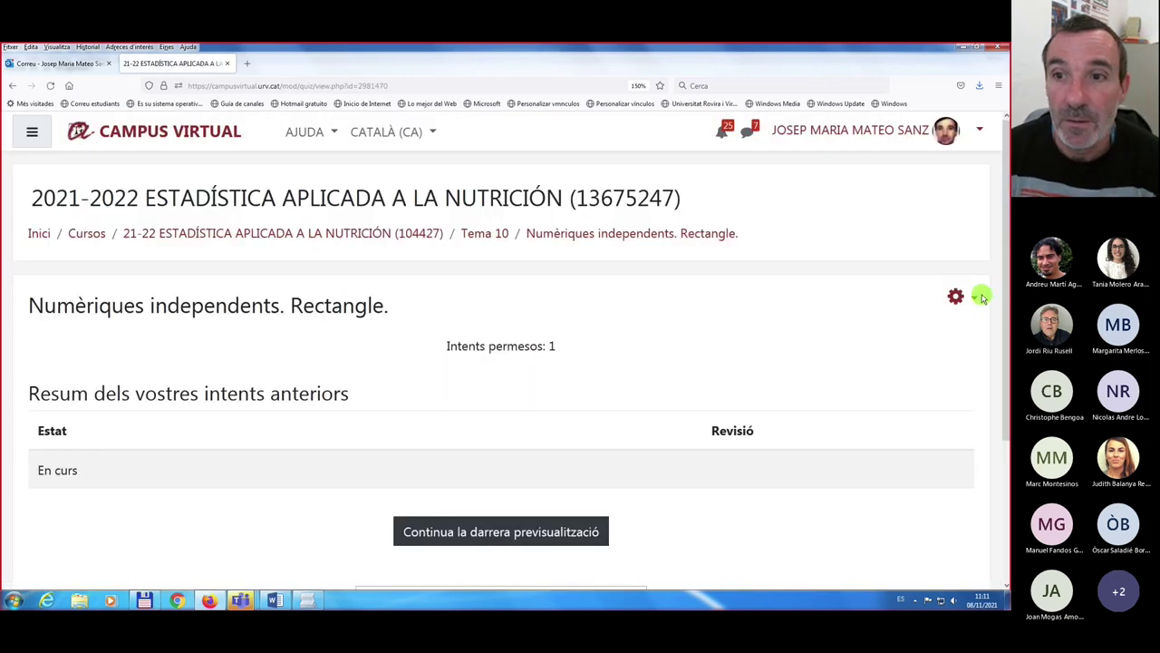
click(975, 298)
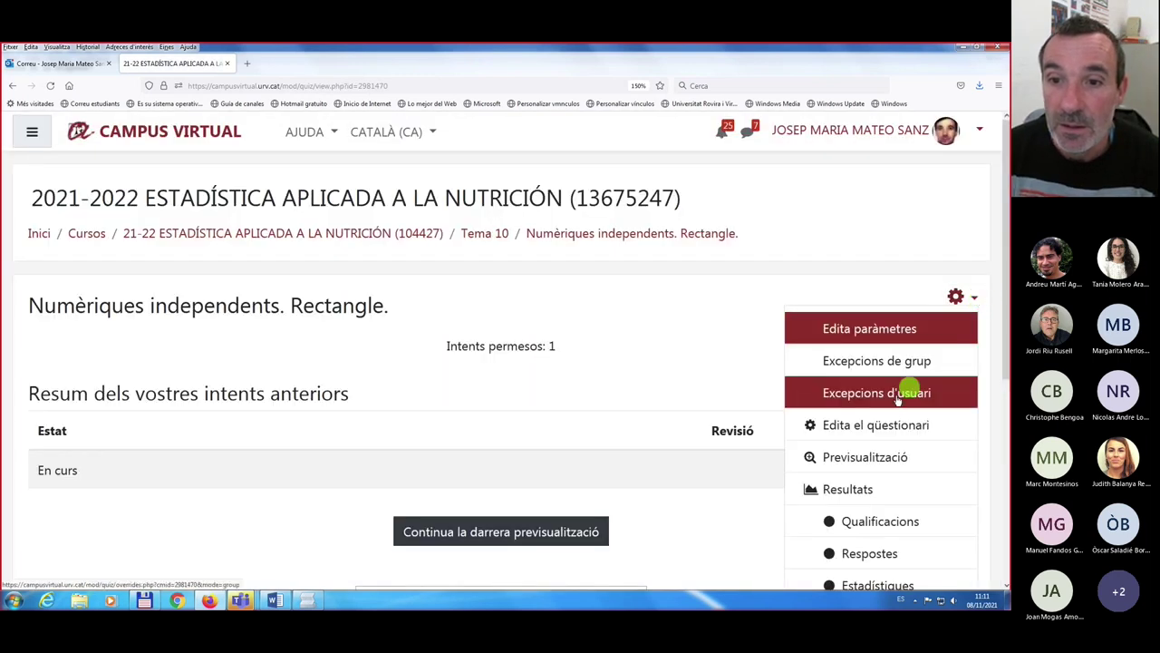
click(857, 425)
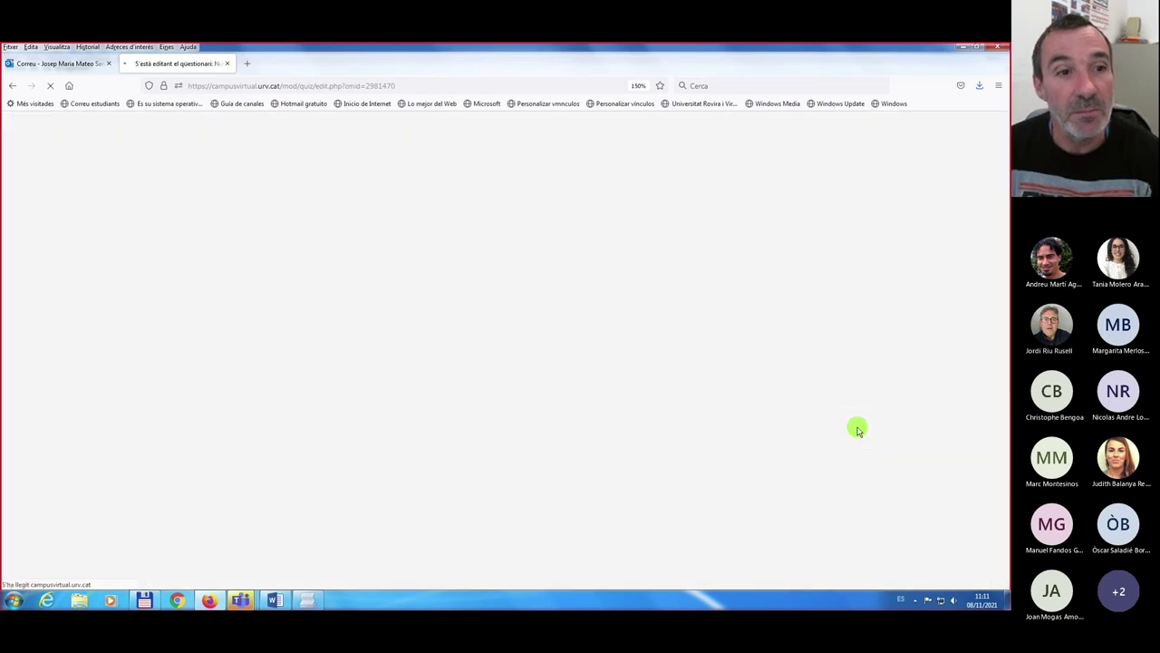
- Add the question "Exemple cloze 1" from the question bank category Preguntes Cloze to page 1 of the quiz
scroll(725, 378, down, 1)
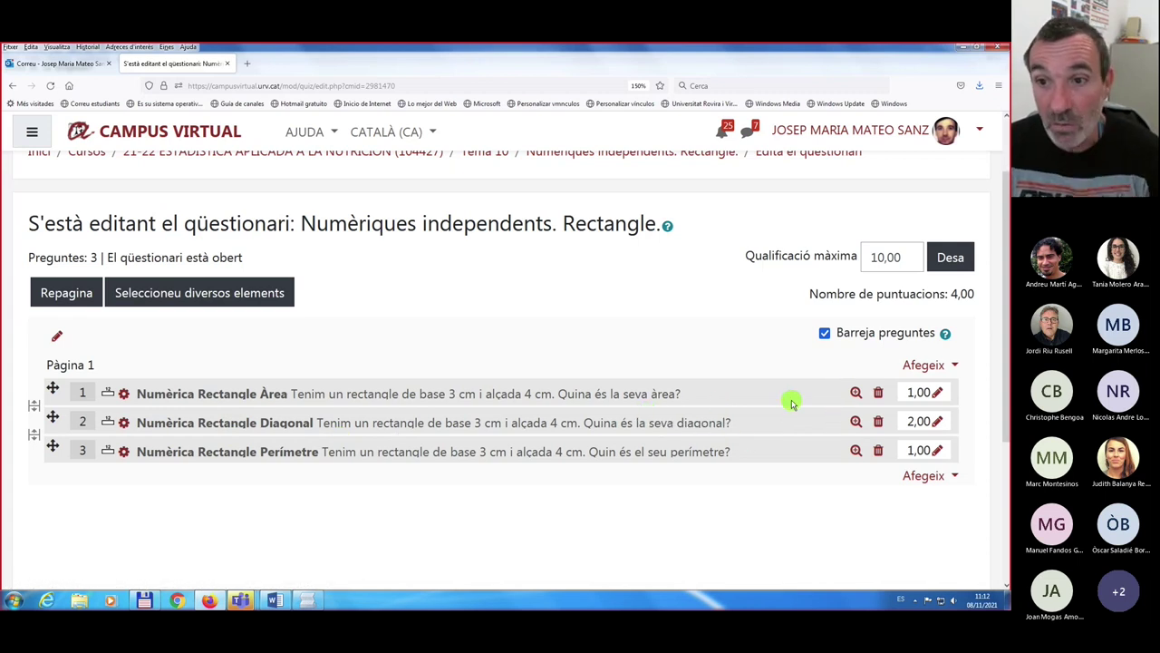
click(950, 365)
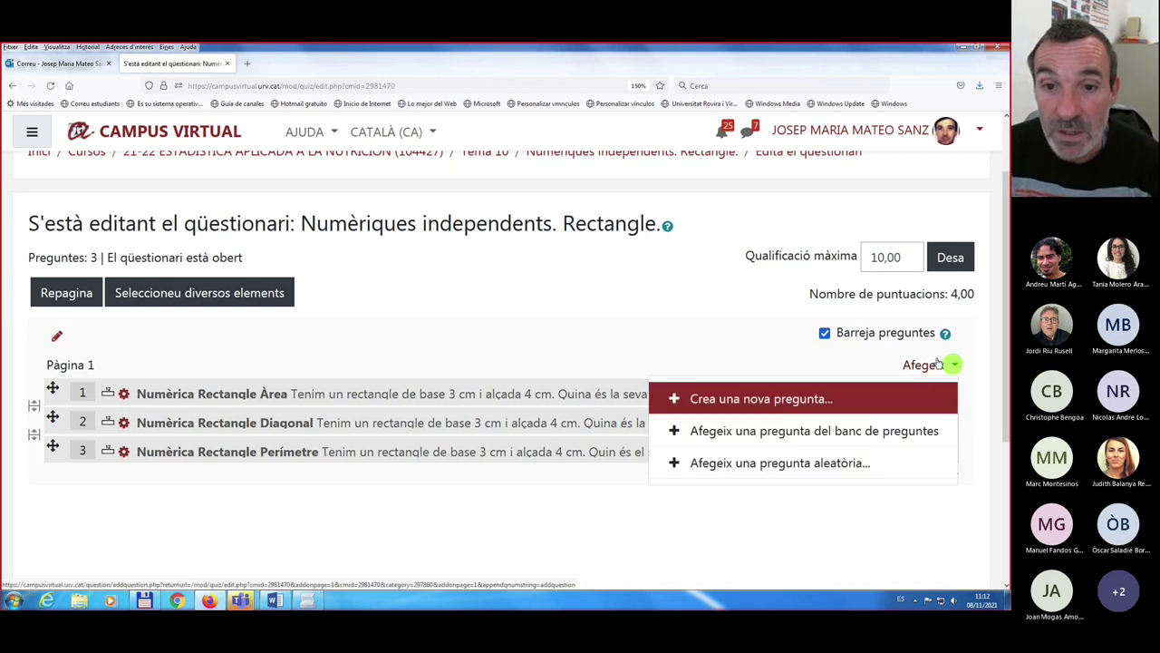
click(731, 434)
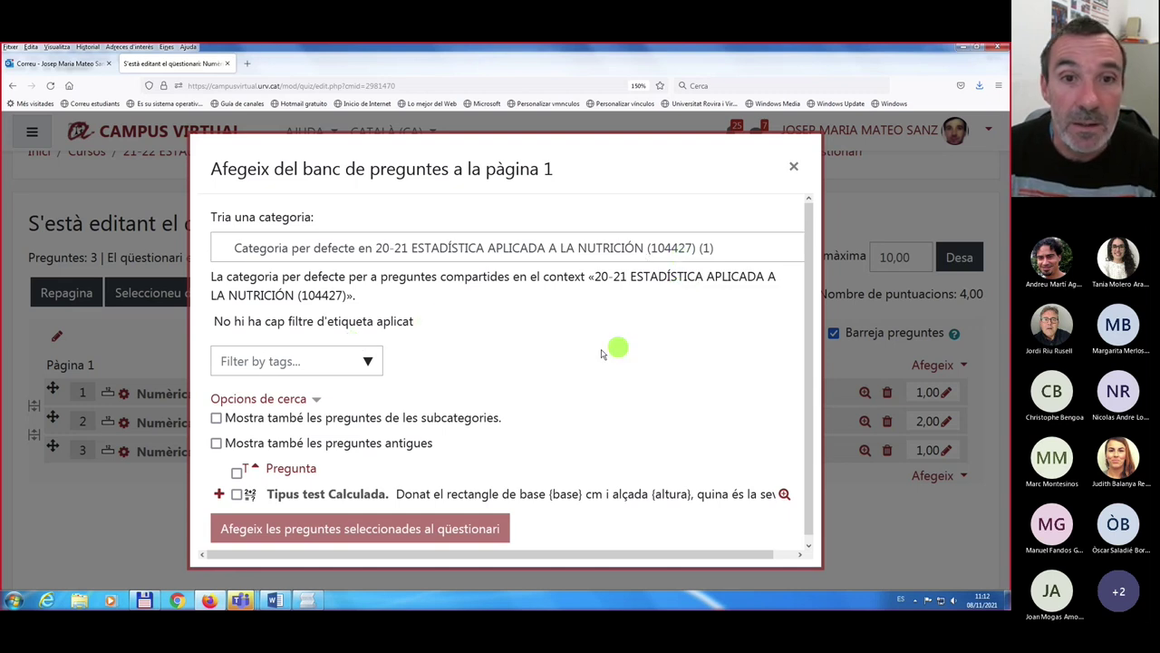
click(781, 249)
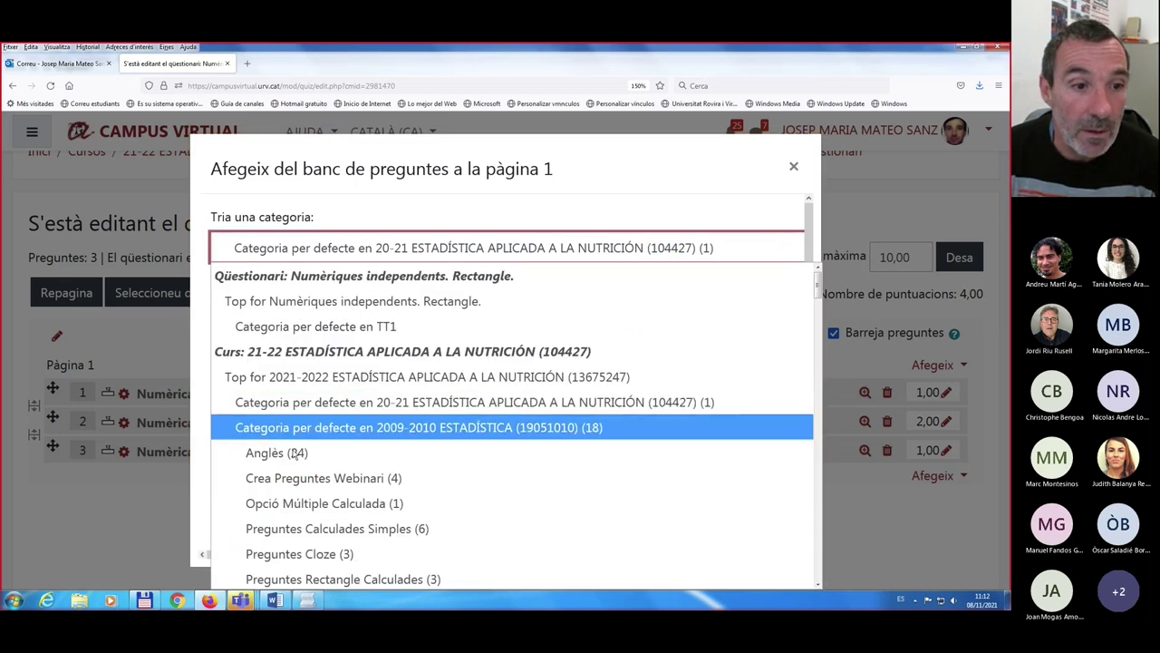
click(296, 479)
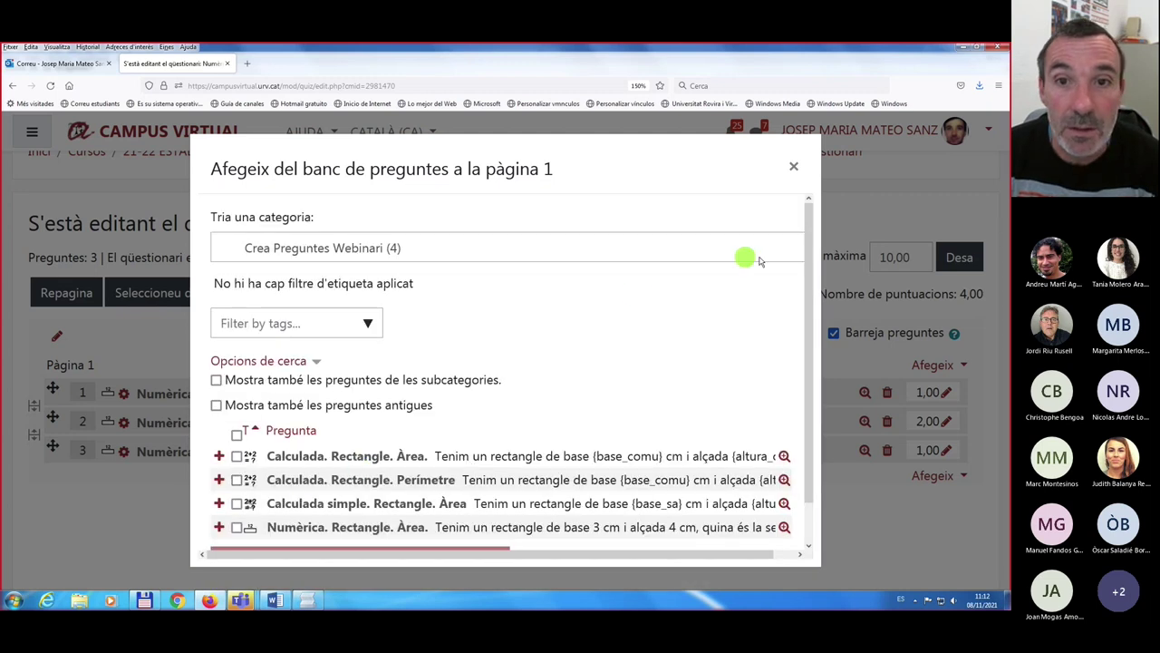
click(775, 249)
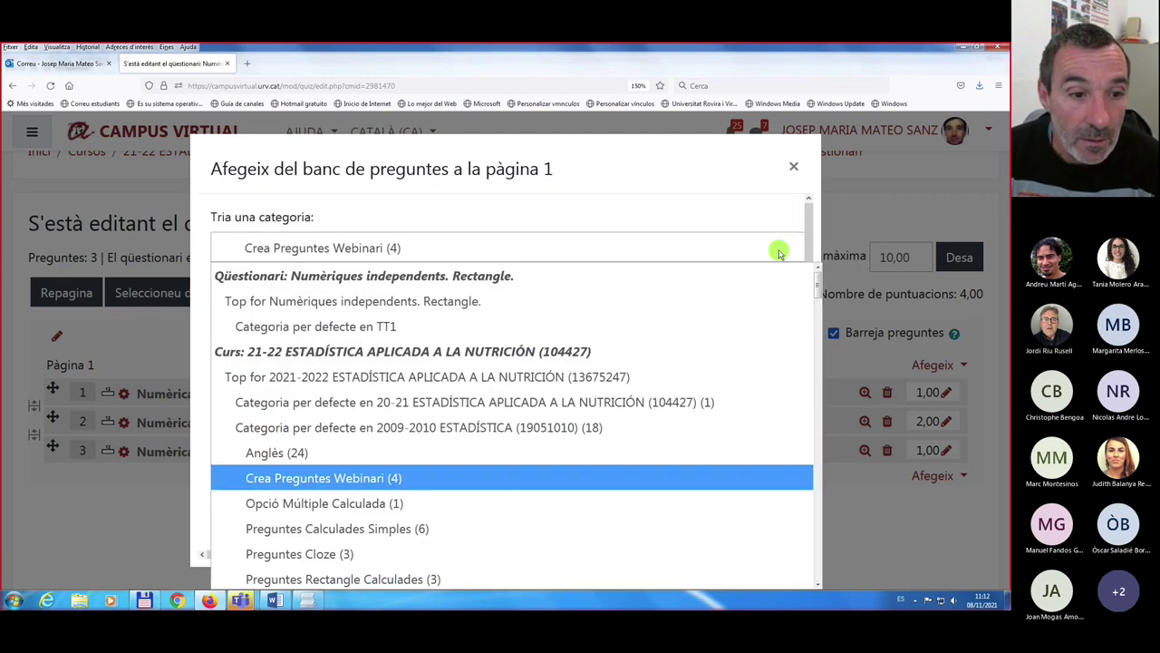
click(314, 551)
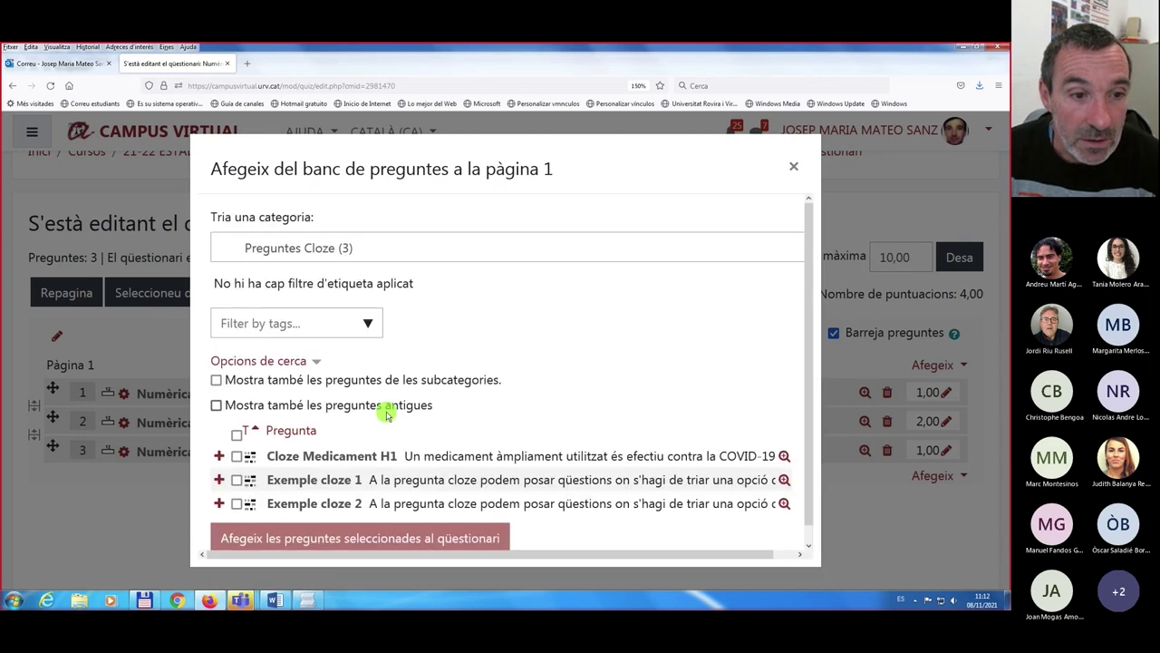
click(236, 481)
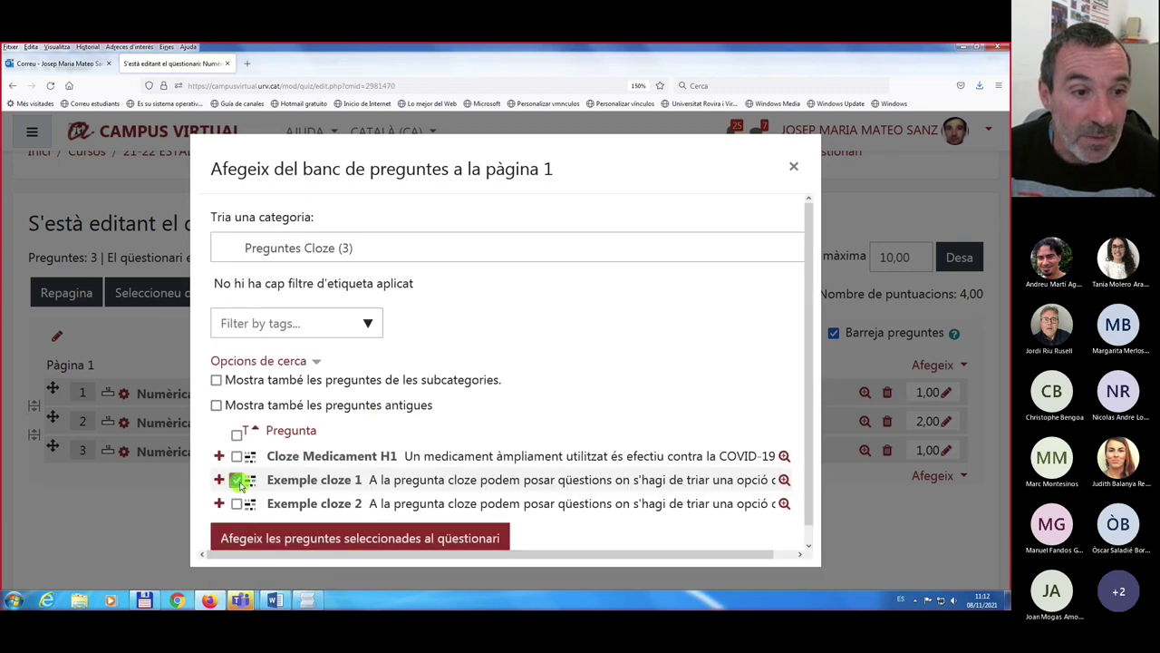
click(345, 542)
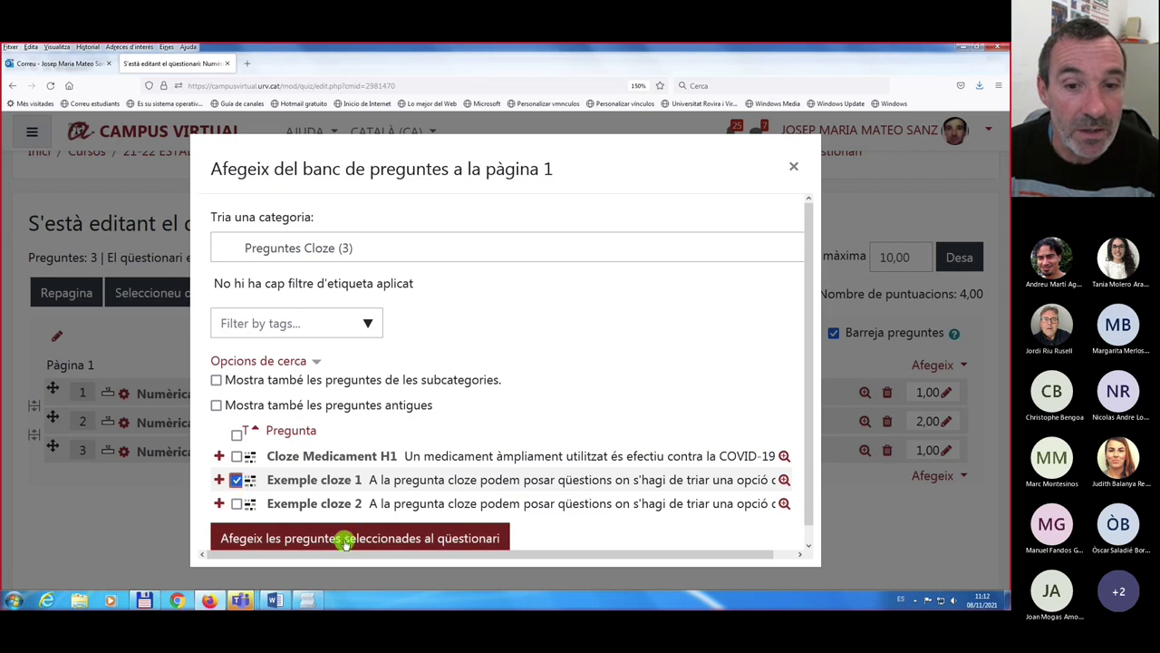
click(344, 542)
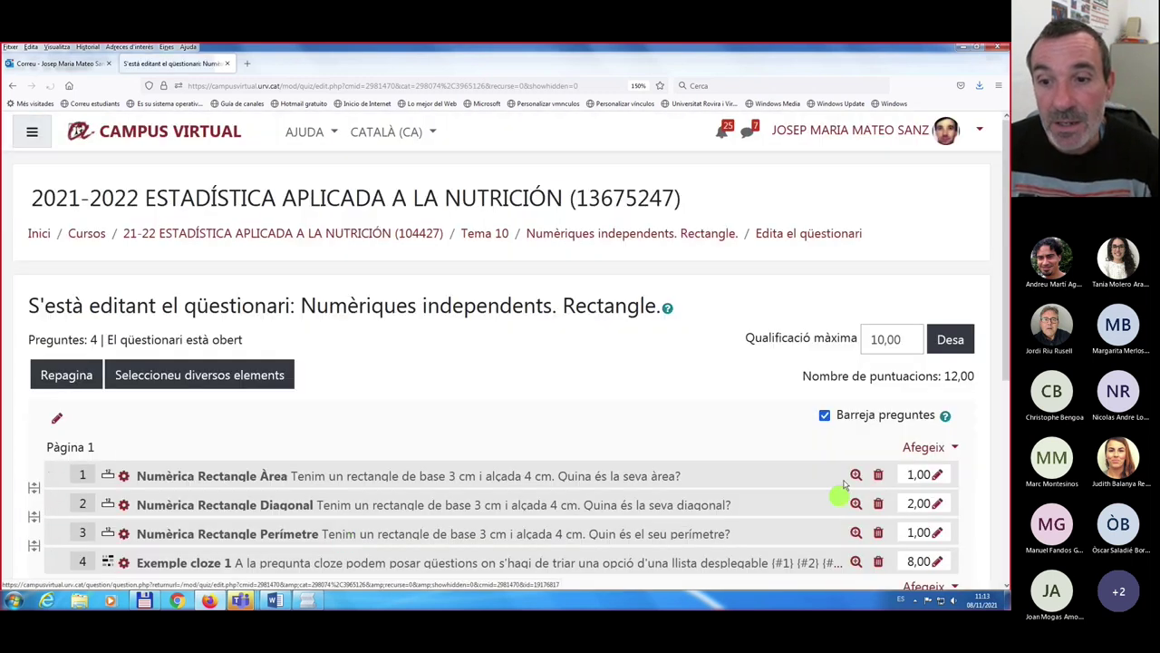
- Set the maximum mark of "Exemple cloze 1" in the quiz to 3
scroll(842, 492, down, 3)
click(917, 396)
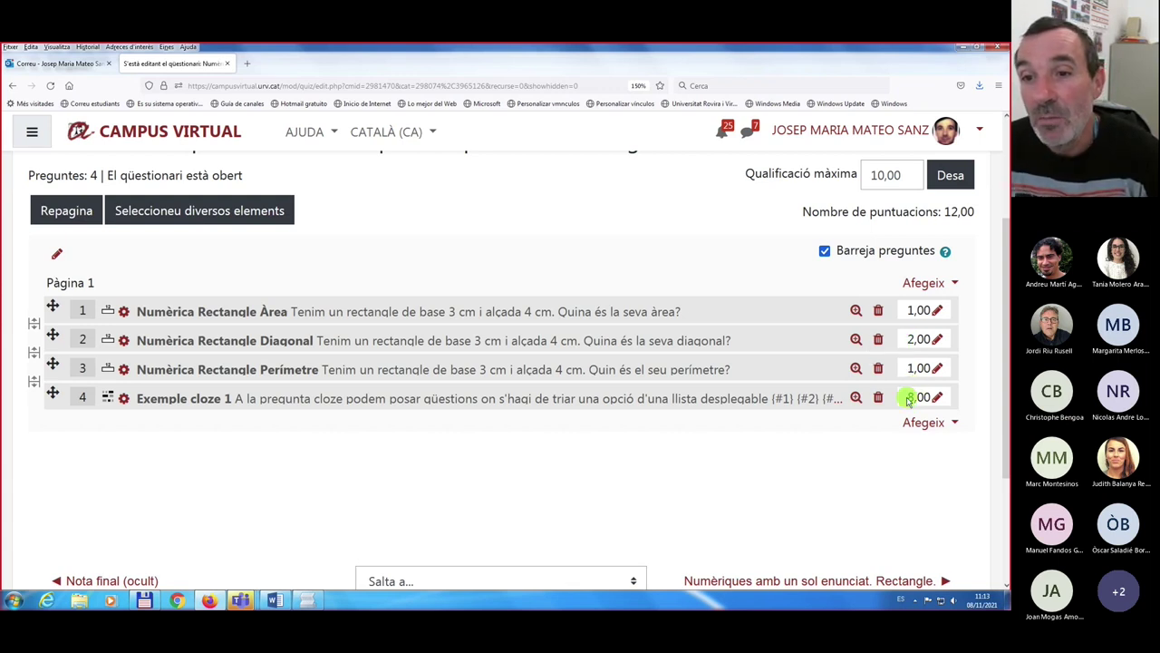
click(937, 400)
text(1)
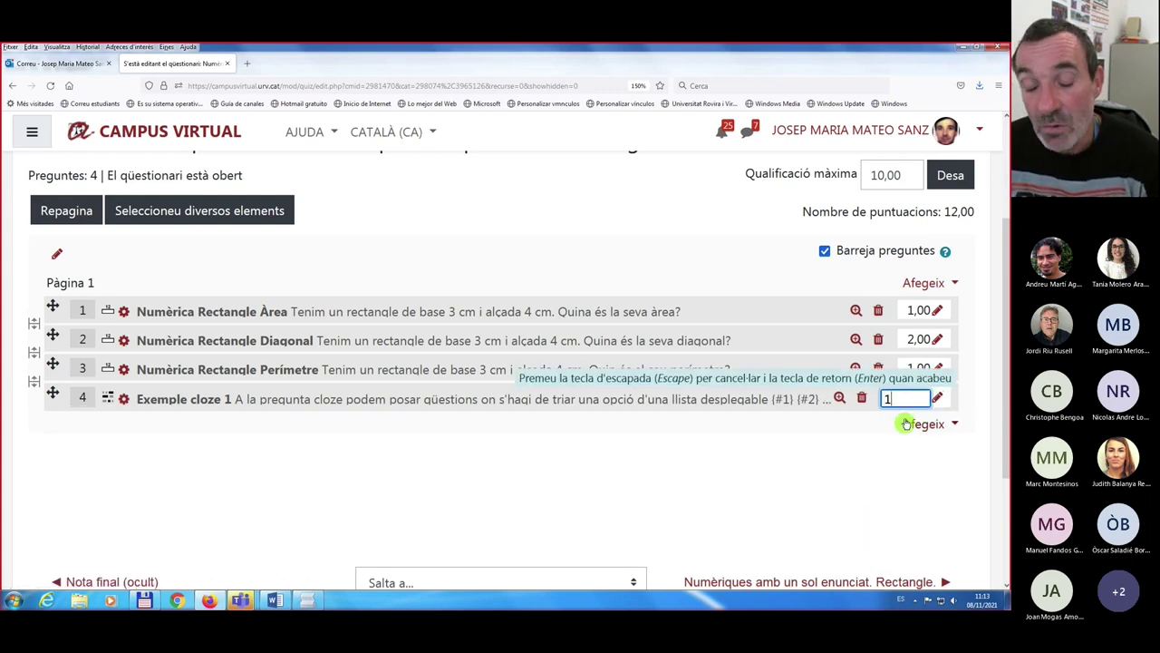
key(BackSpace)
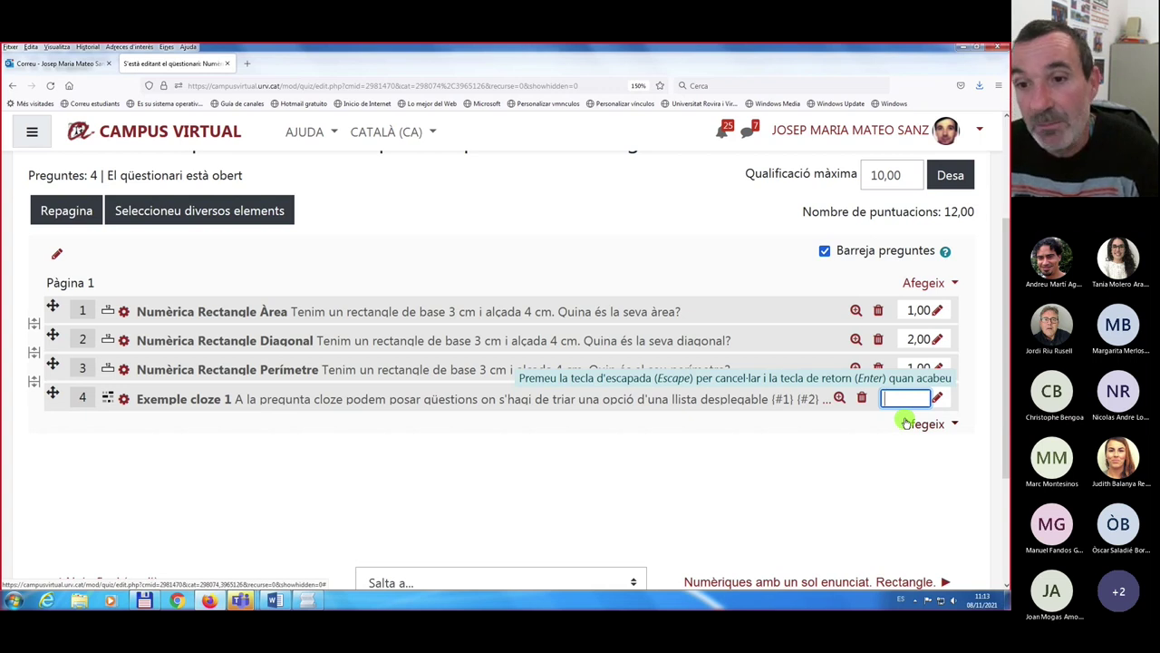
text(3)
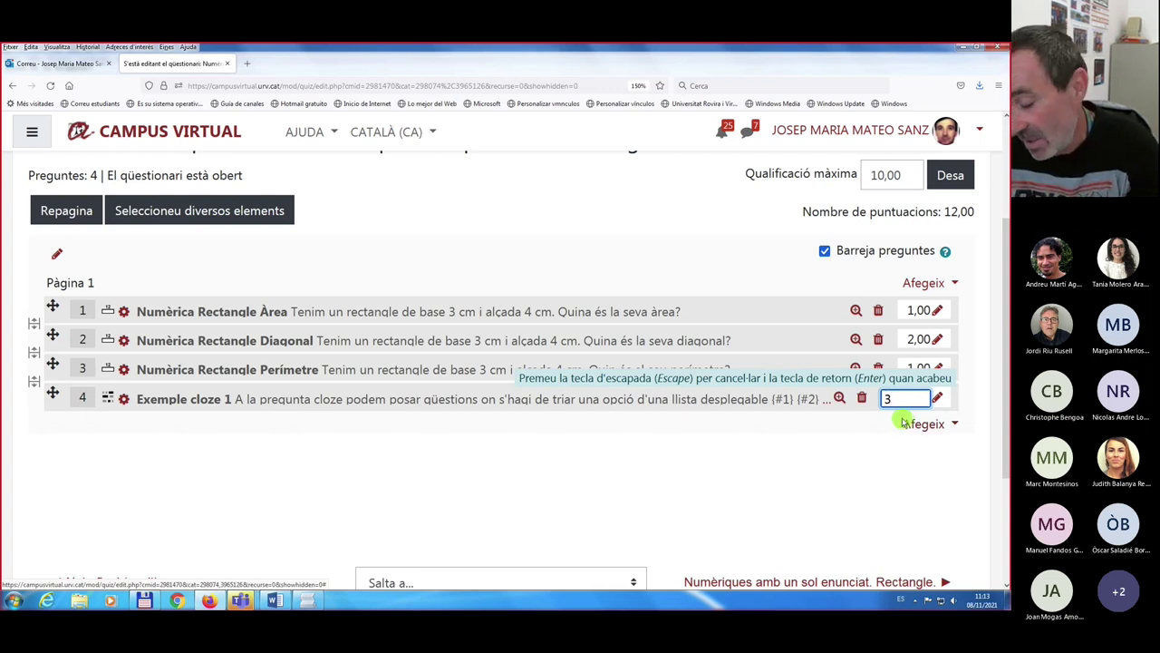
key(Return)
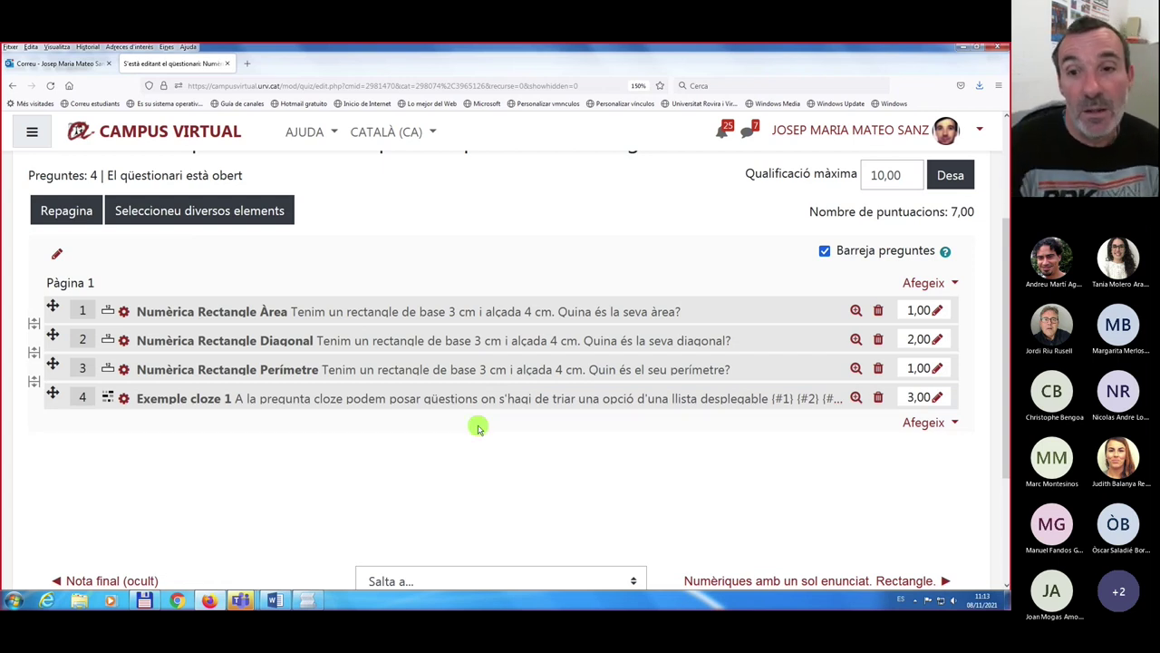
- Open "Exemple cloze 1" from the quiz, review the sub-question weights in its text, and leave without saving
click(124, 399)
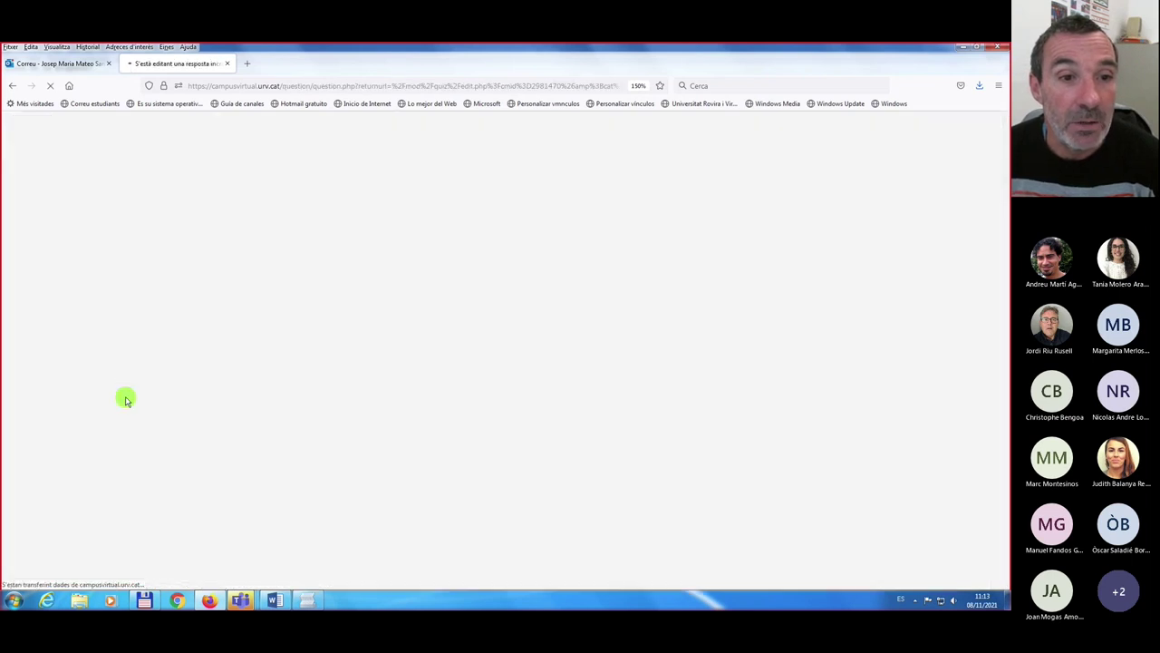
scroll(354, 520, down, 3)
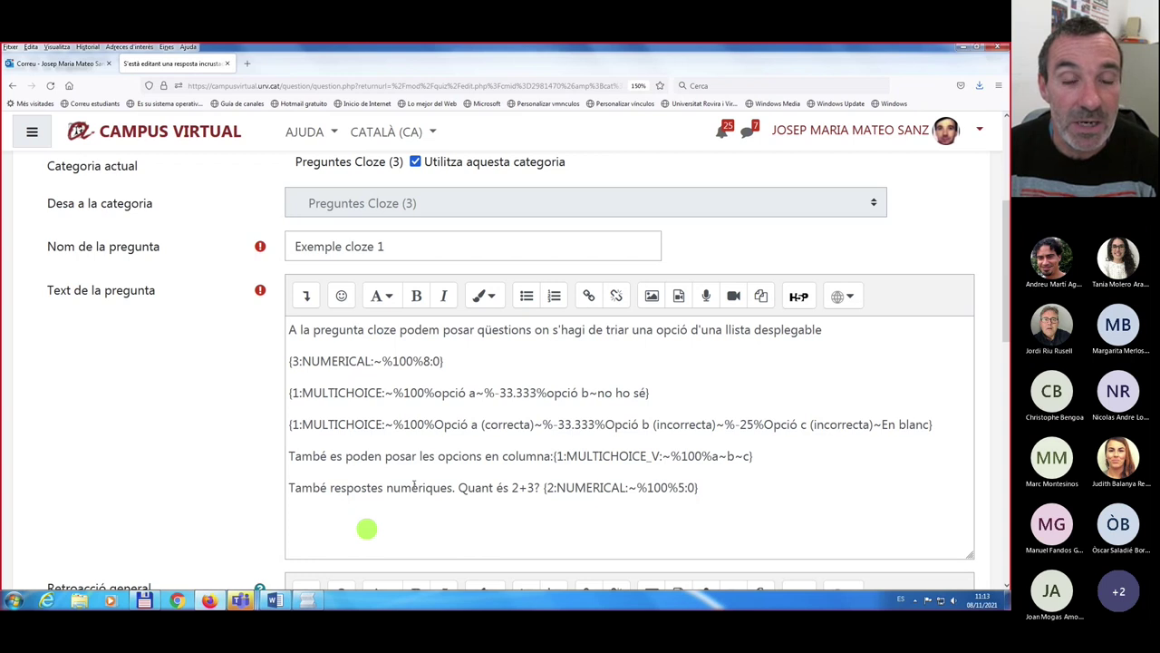
scroll(409, 484, down, 10)
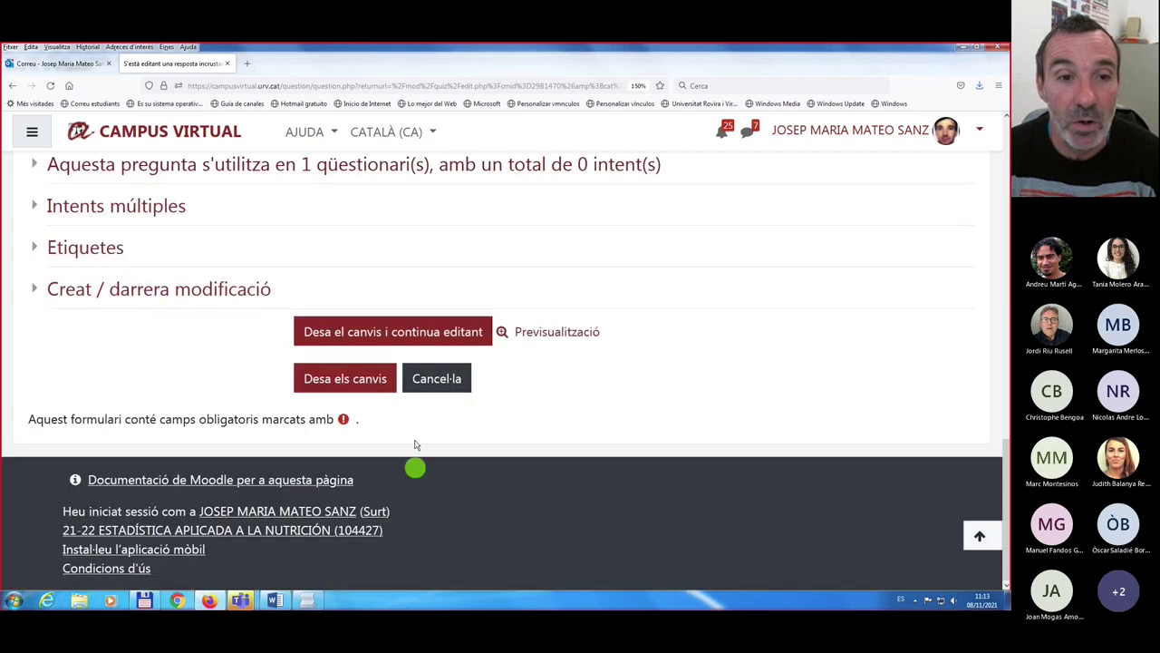
click(439, 380)
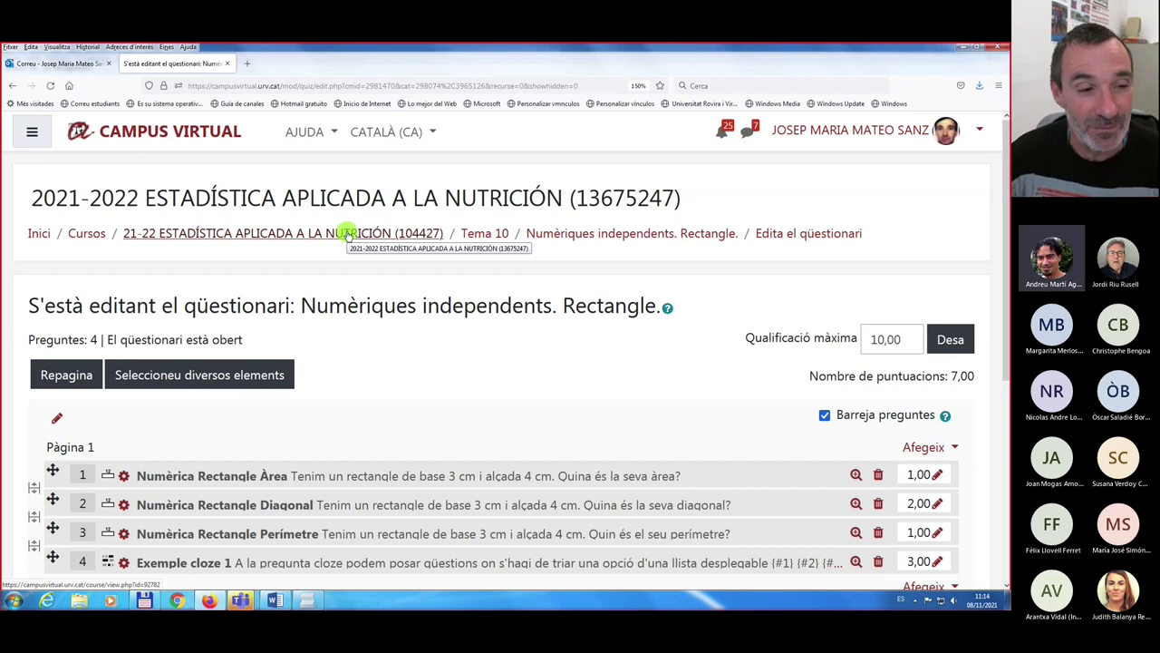
- Reopen "Exemple cloze 1", inspect the MULTICHOICE_V sub-question's score and answers in the Cloze editor, and cancel the editor
click(123, 564)
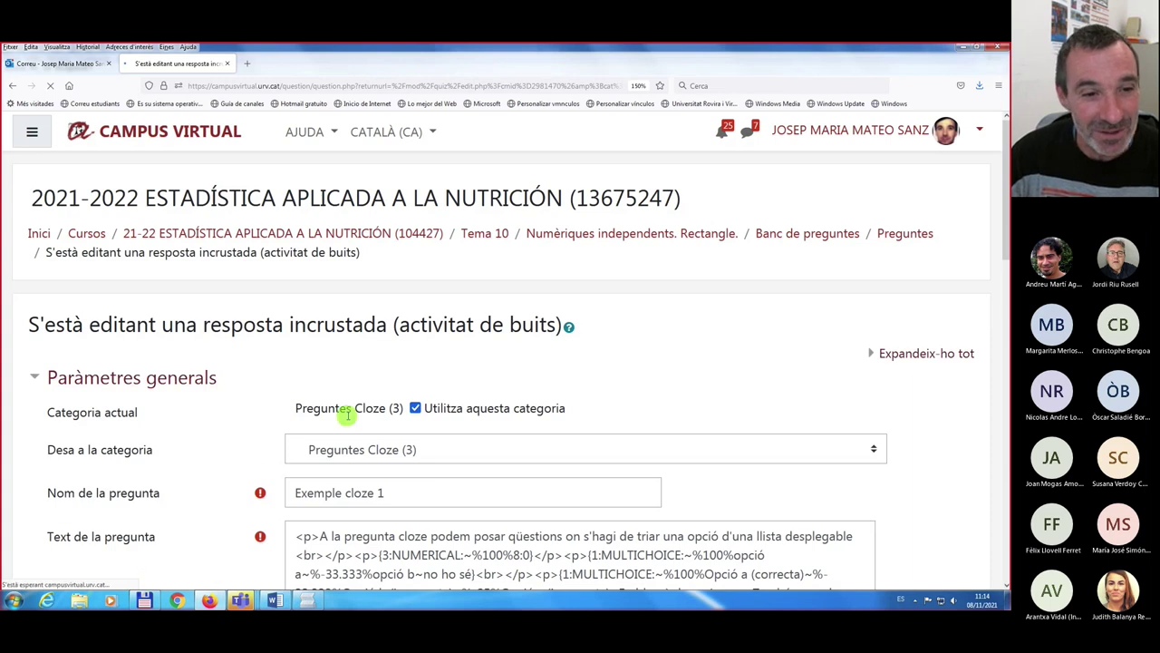
scroll(347, 412, down, 4)
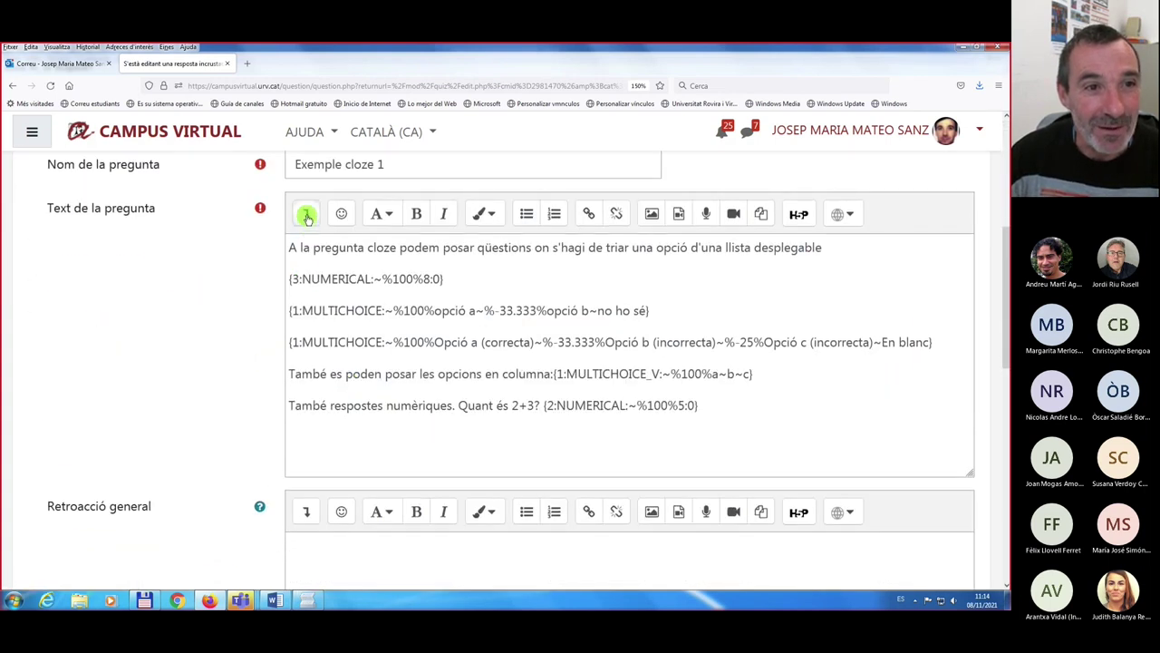
click(306, 216)
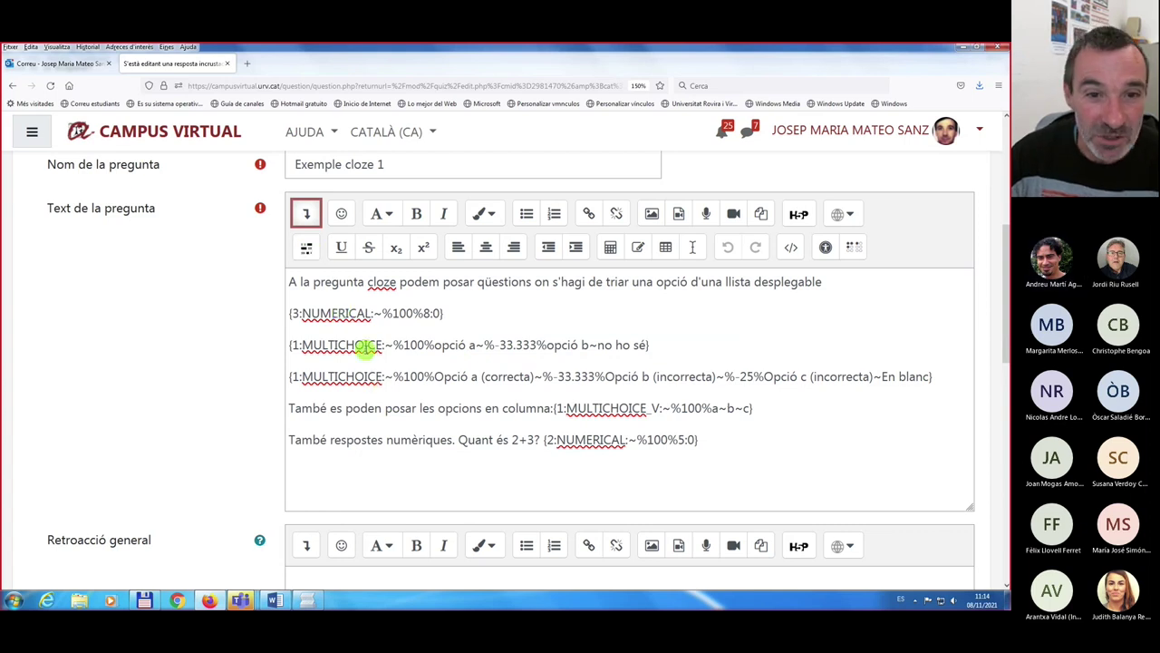
click(612, 408)
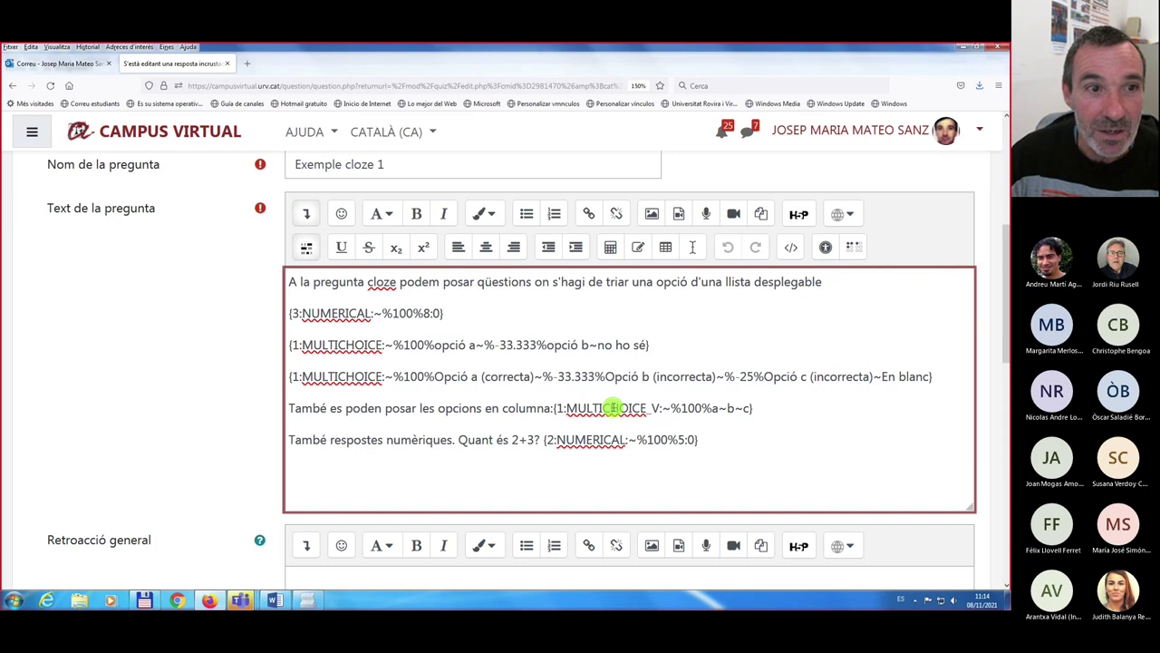
click(308, 248)
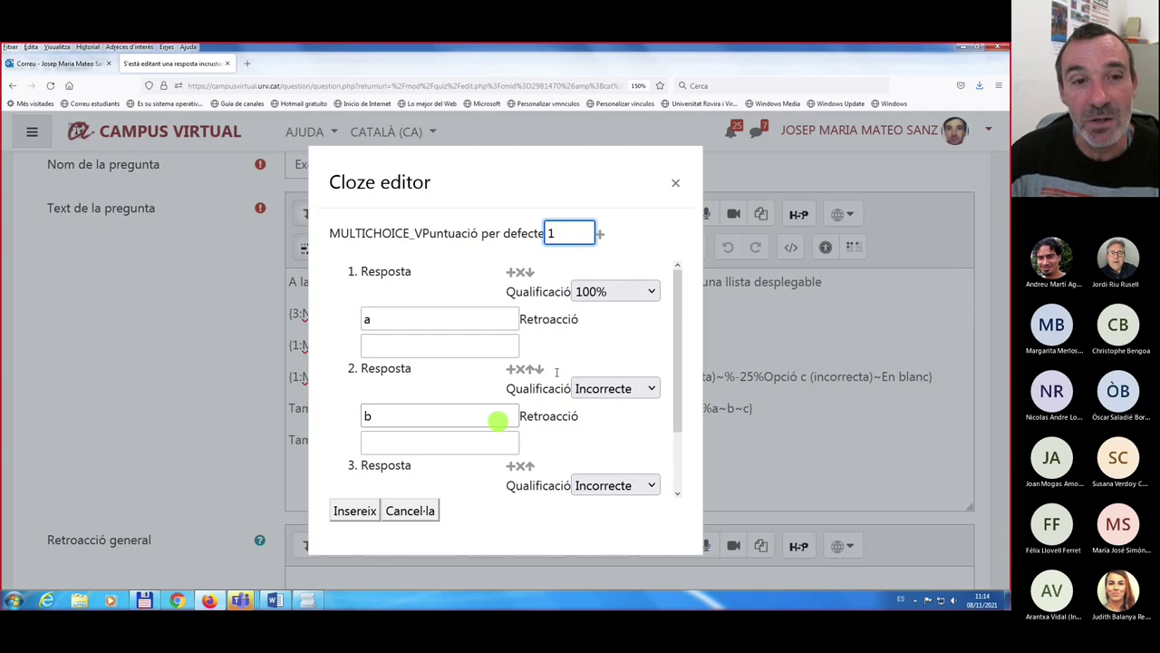
click(415, 512)
scroll(151, 381, up, 3)
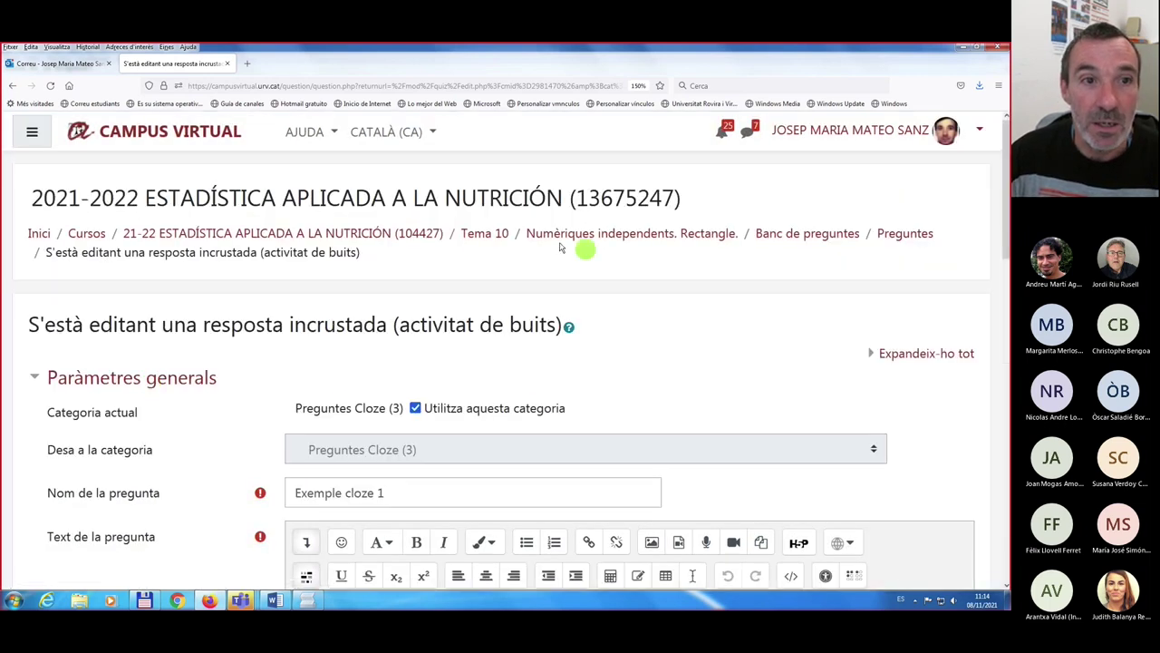
- Return to the ESTADÍSTICA APLICADA A LA NUTRICIÓ course and open the list of questions in its question bank
click(358, 233)
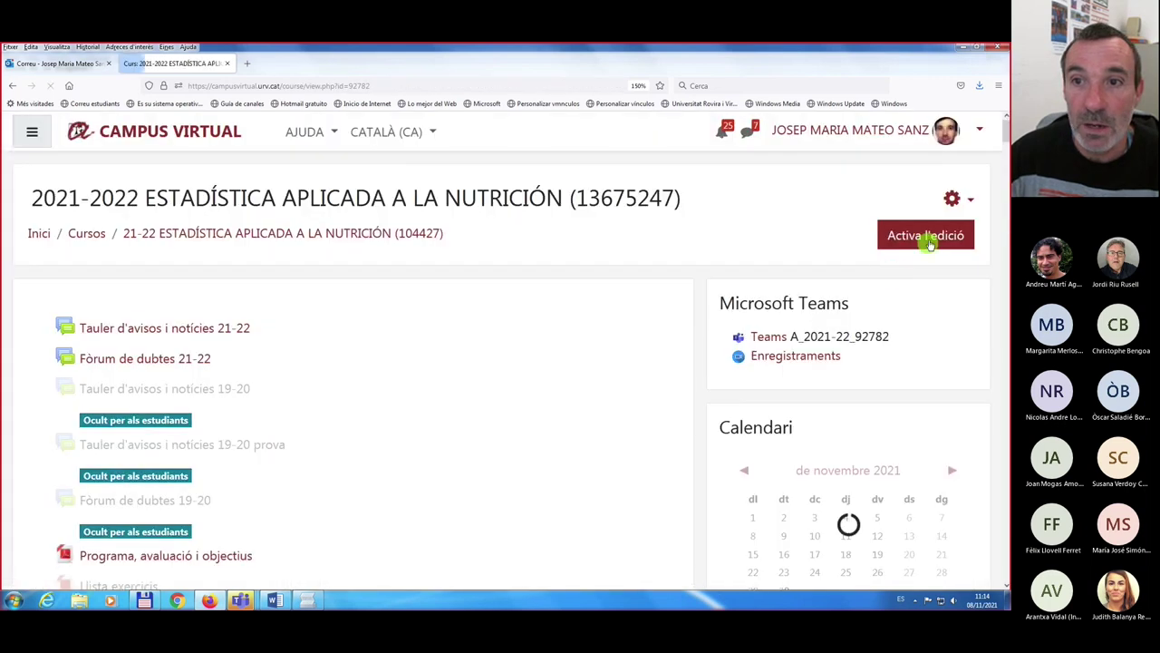
click(956, 199)
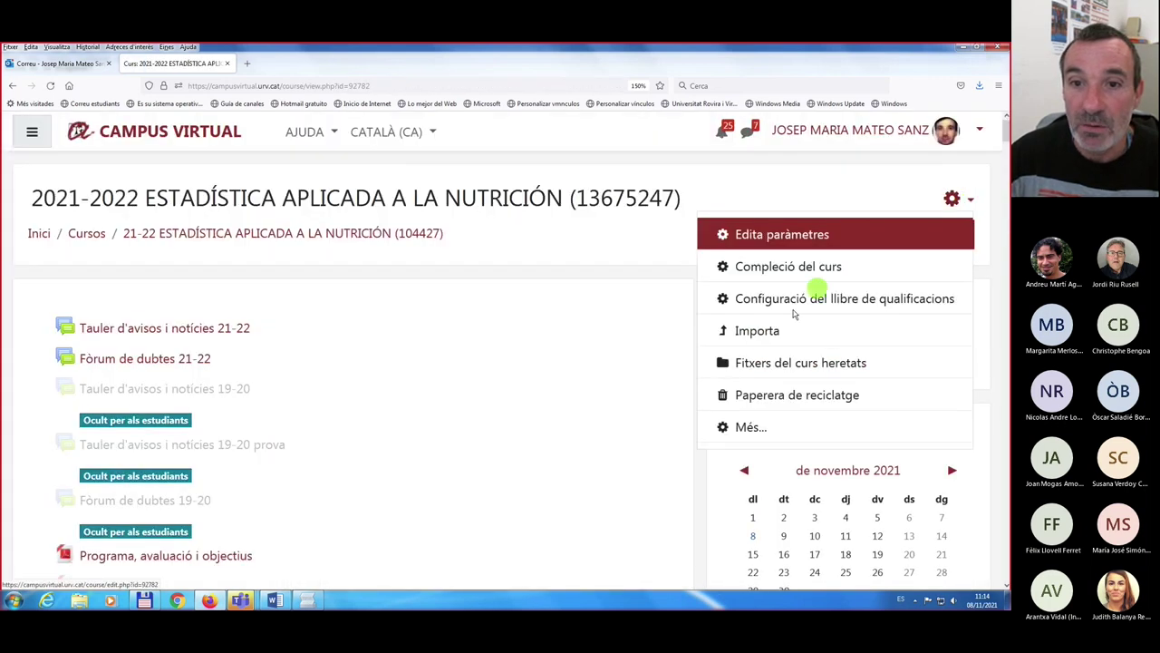
click(751, 425)
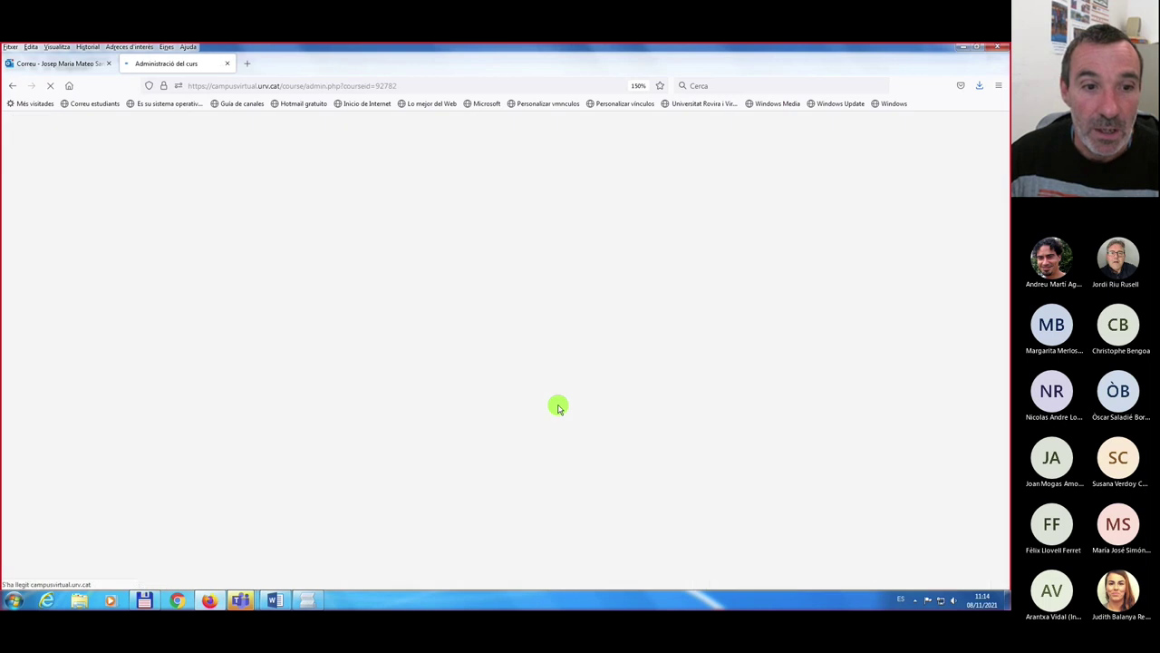
scroll(557, 408, down, 3)
click(313, 416)
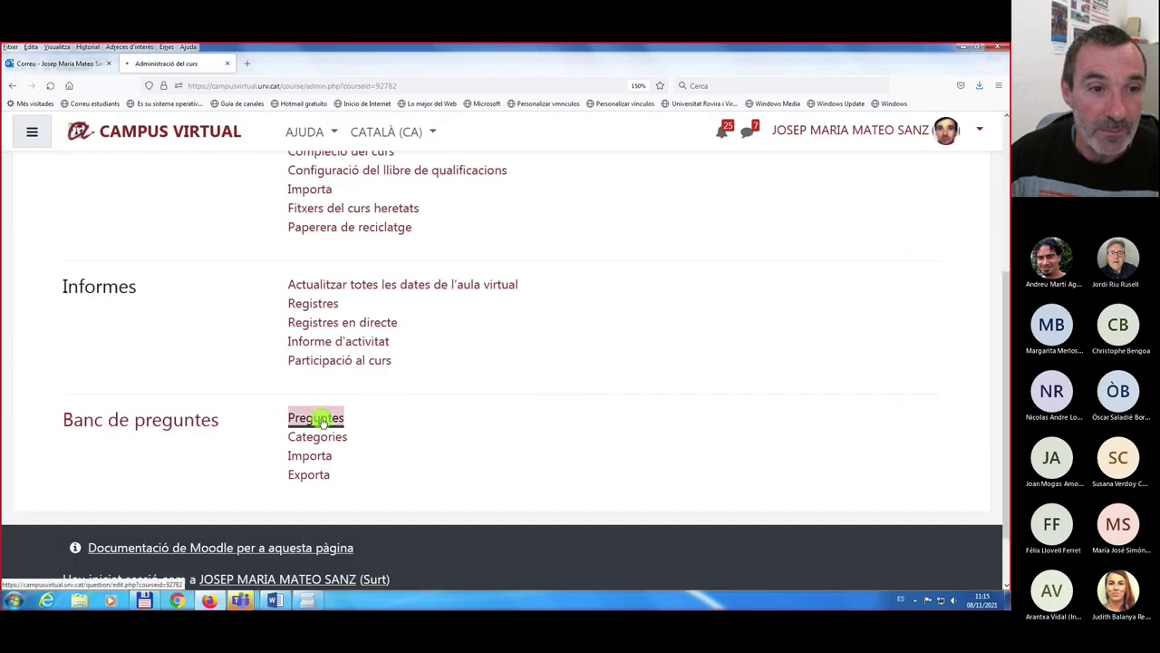
scroll(308, 367, down, 3)
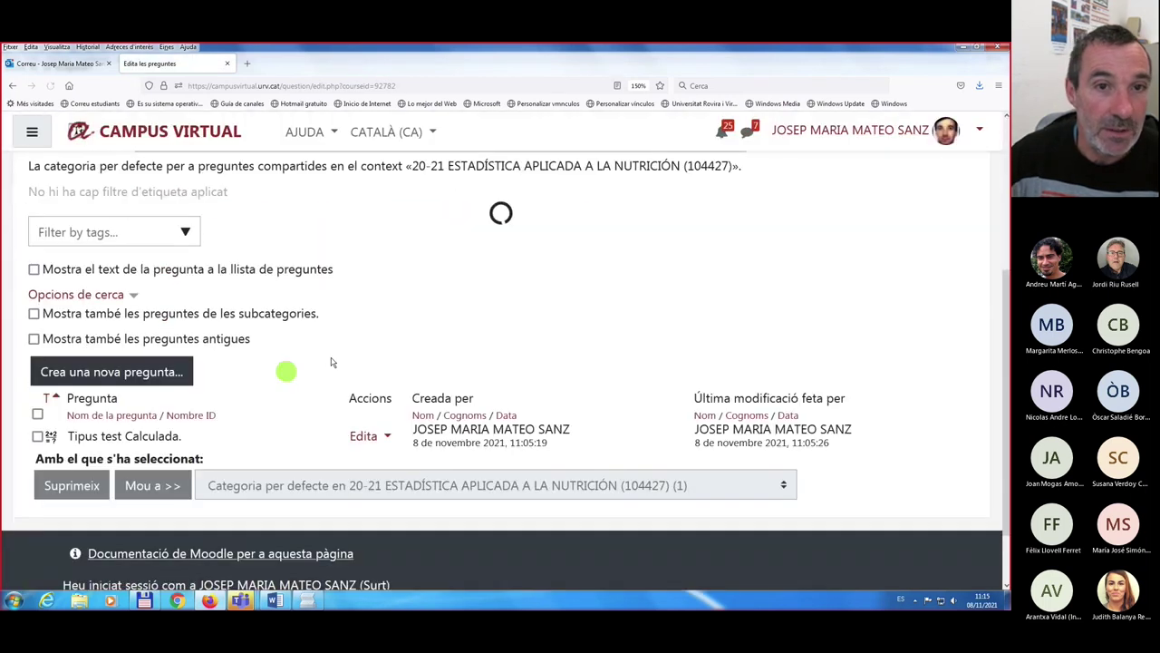
- Show the questions of the "Crea Preguntes Webinari" category in the question bank
scroll(780, 272, up, 3)
click(741, 304)
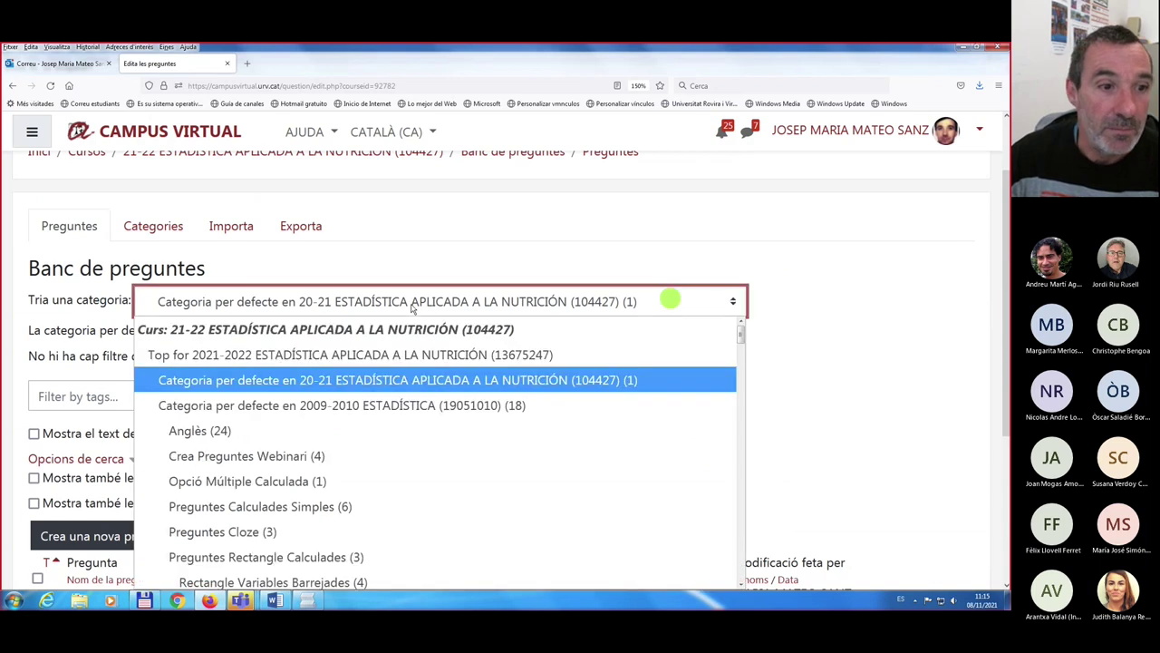
click(164, 453)
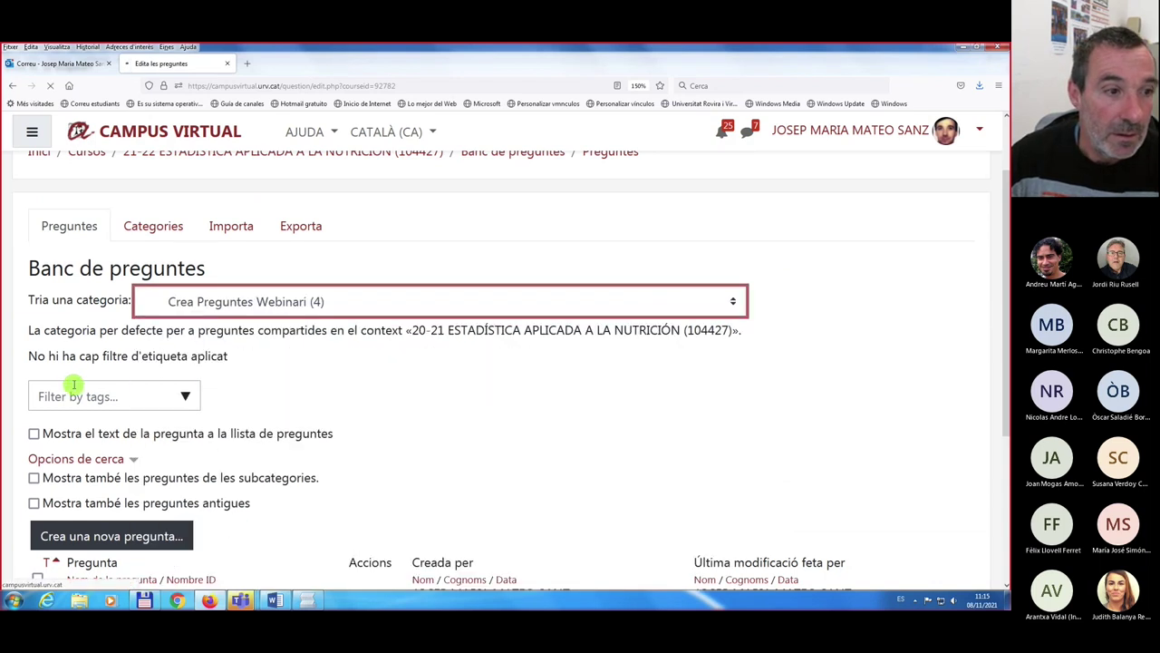
scroll(155, 383, down, 5)
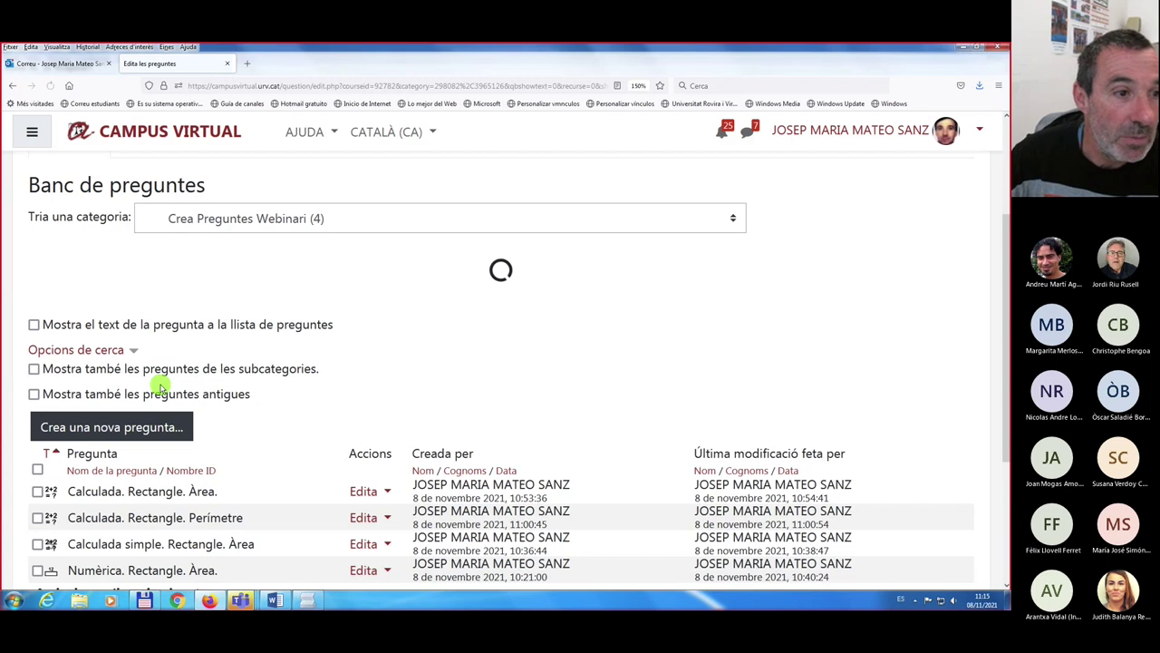
- Start creating a new question, look through the available question types, and cancel without choosing one
click(124, 355)
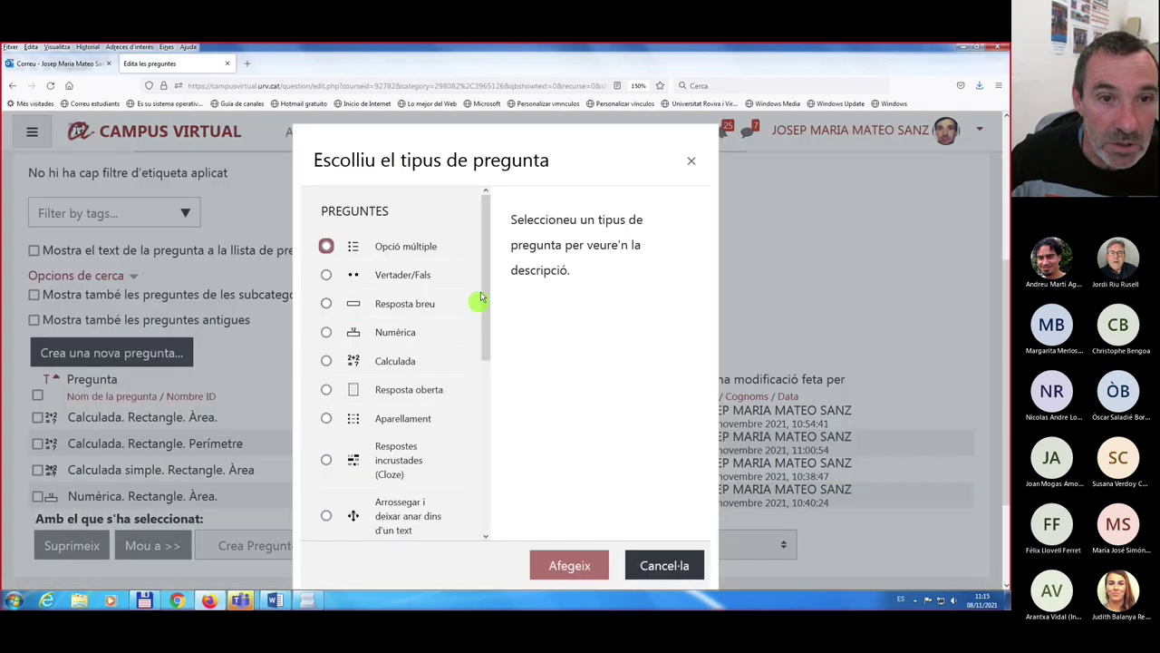
drag(485, 281, 479, 334)
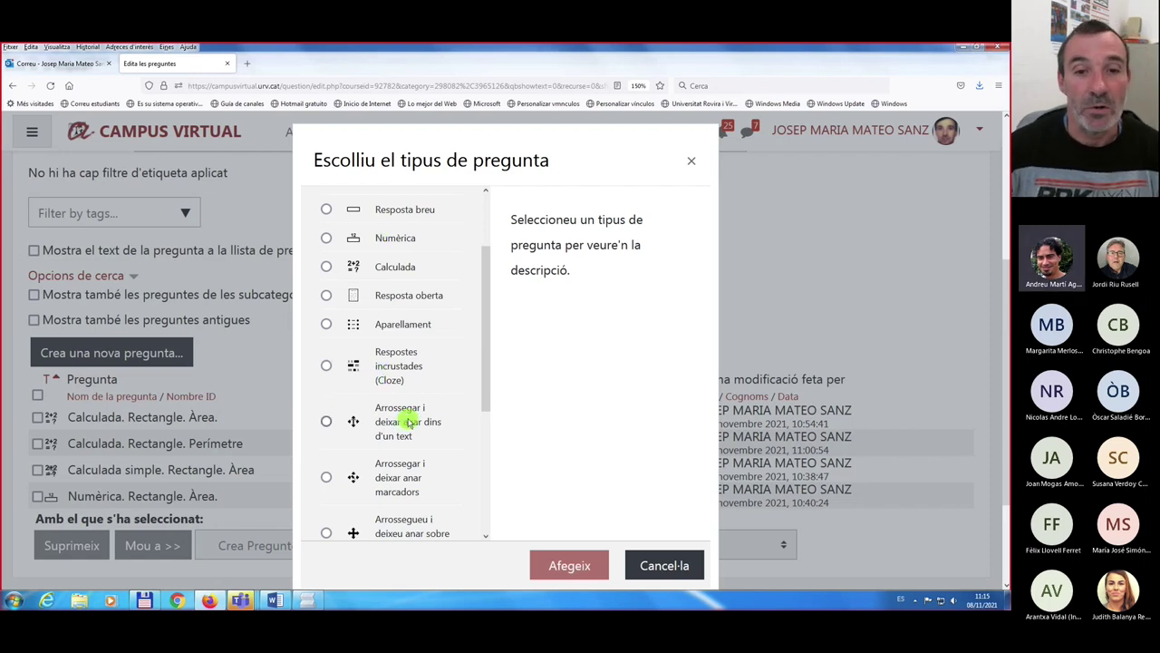
drag(481, 383, 483, 474)
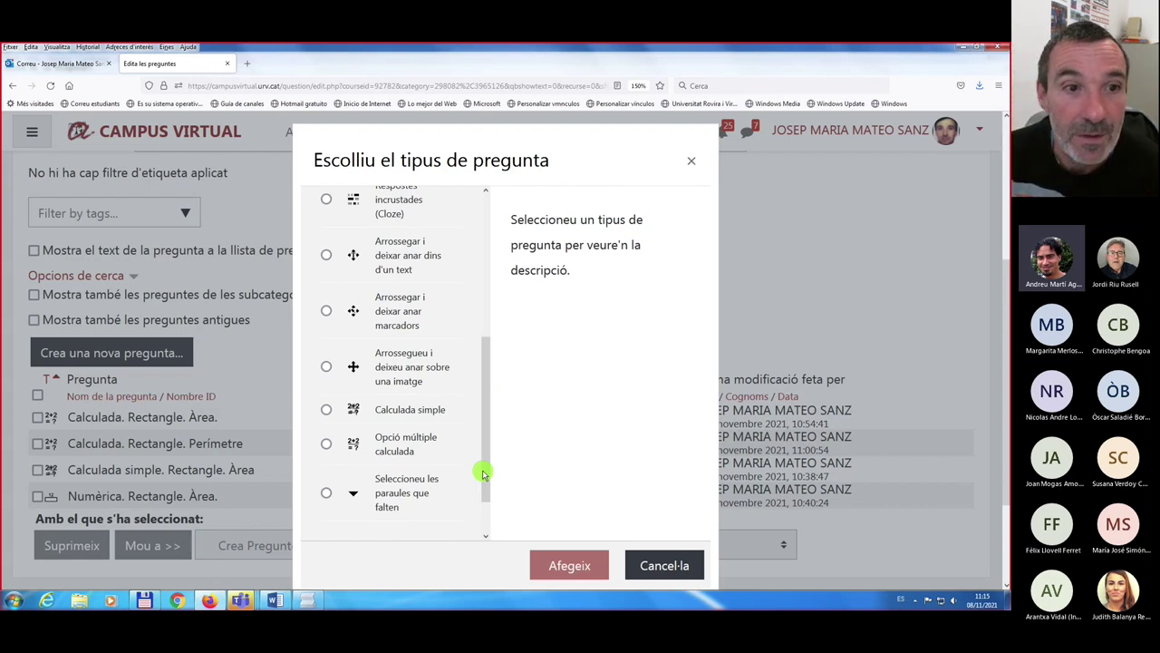
drag(486, 371, 491, 322)
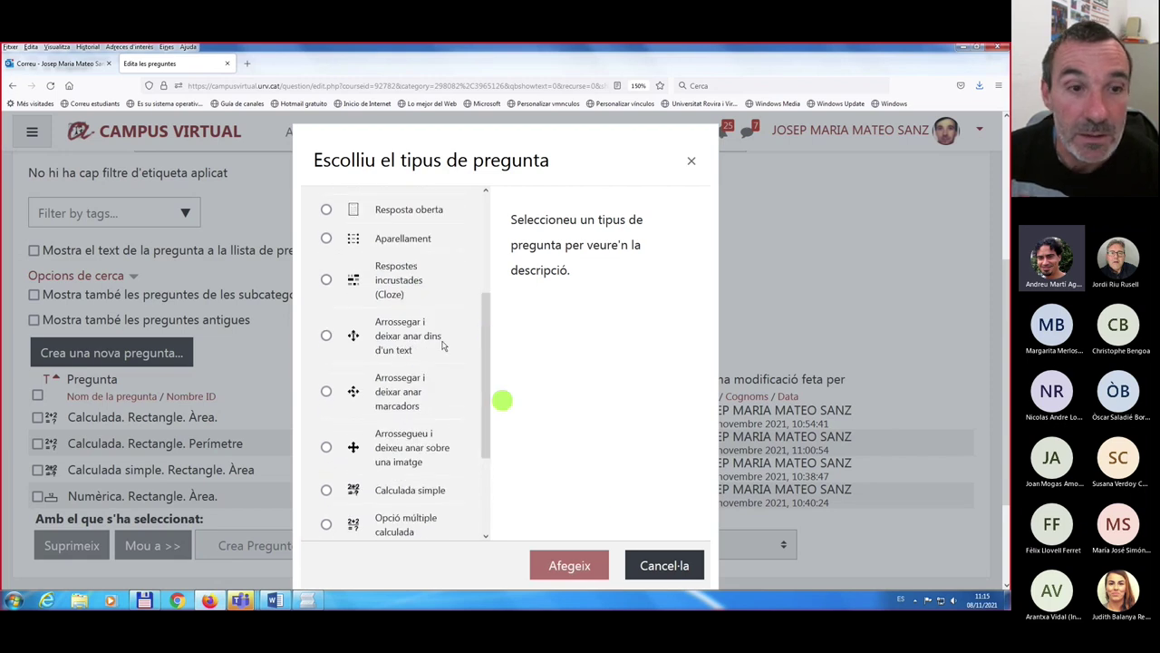
click(654, 564)
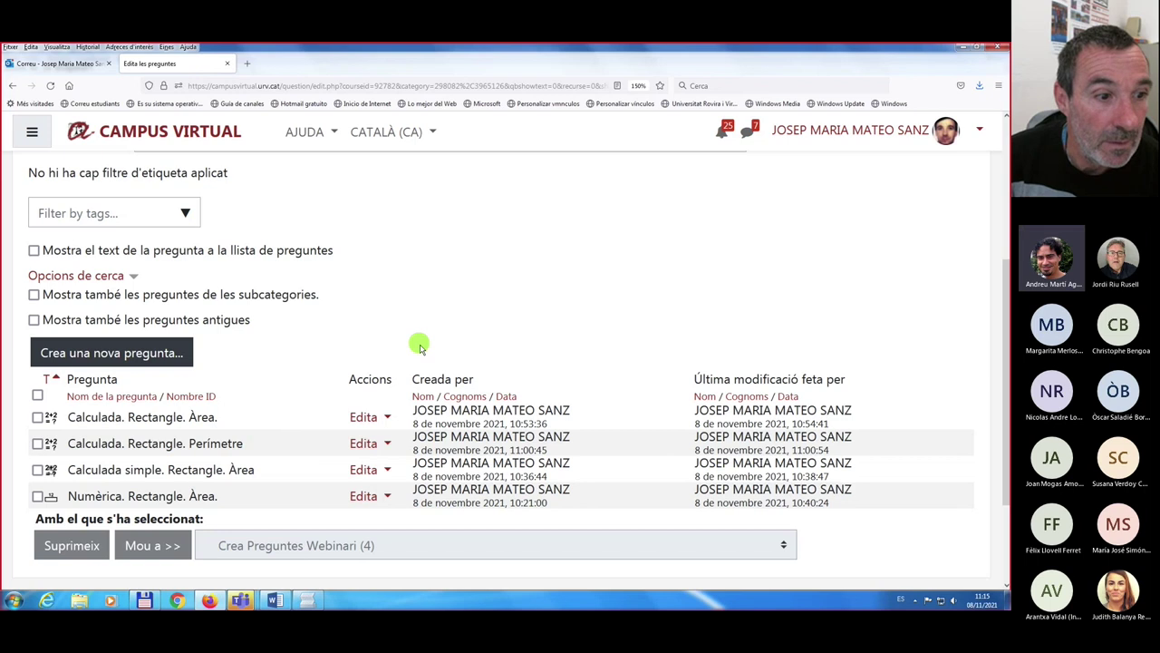
- Switch the question bank to the "Preguntes Cloze" category and open "Exemple cloze 1" for editing at its question text
scroll(420, 342, up, 2)
click(731, 217)
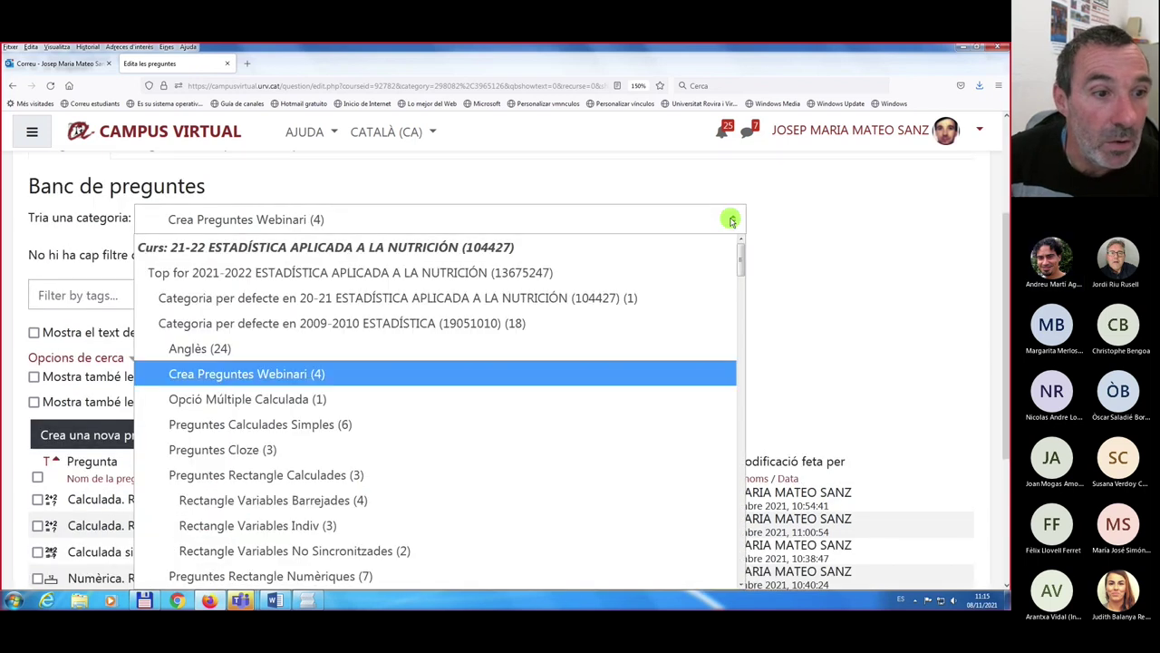
click(243, 451)
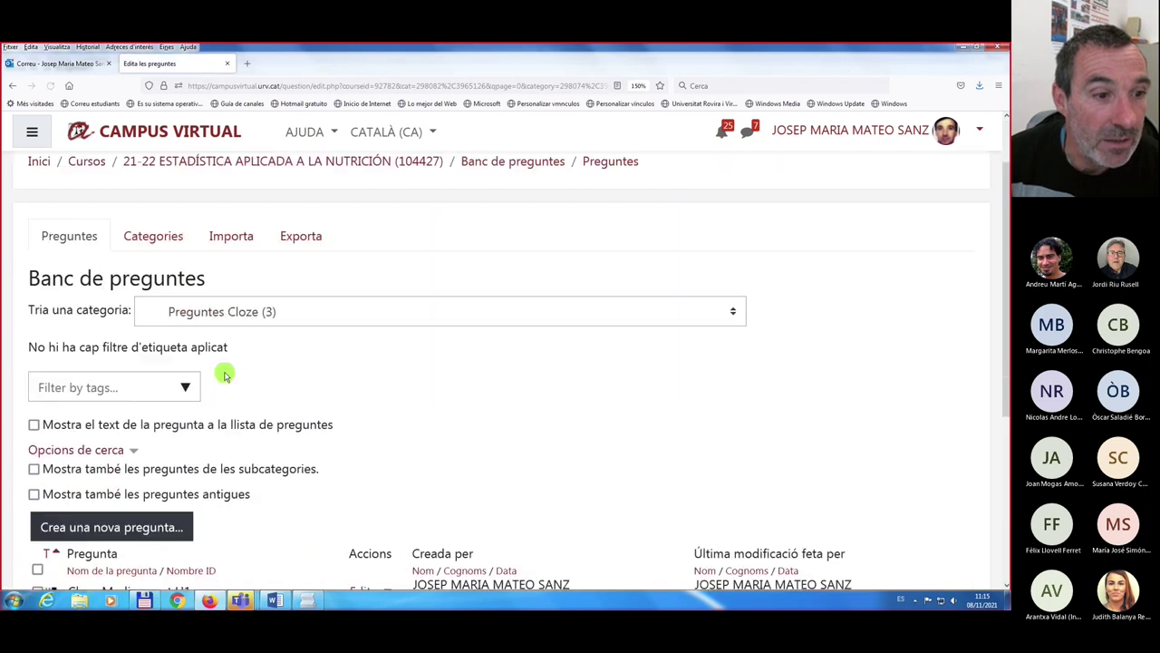
scroll(223, 372, down, 4)
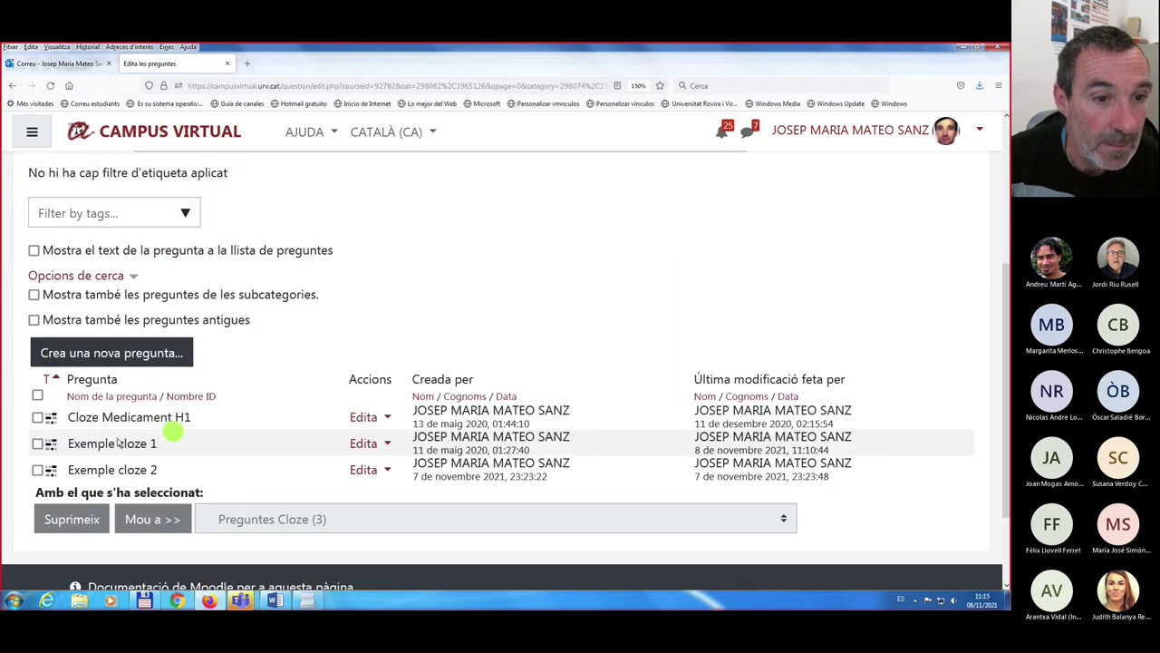
click(386, 443)
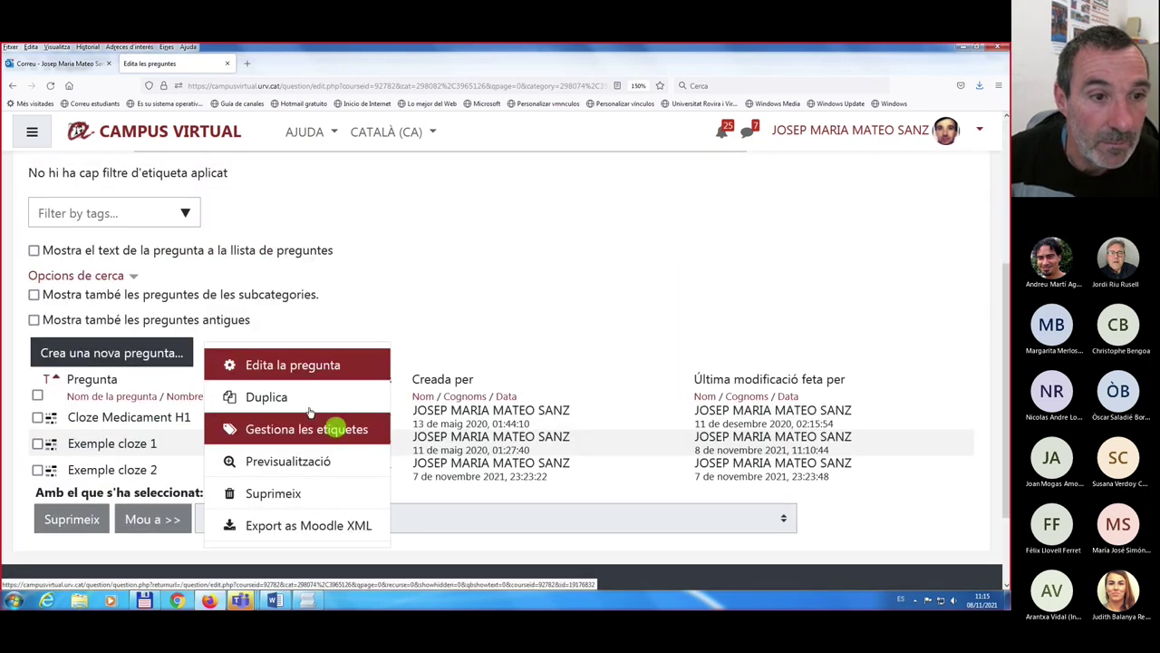
click(290, 364)
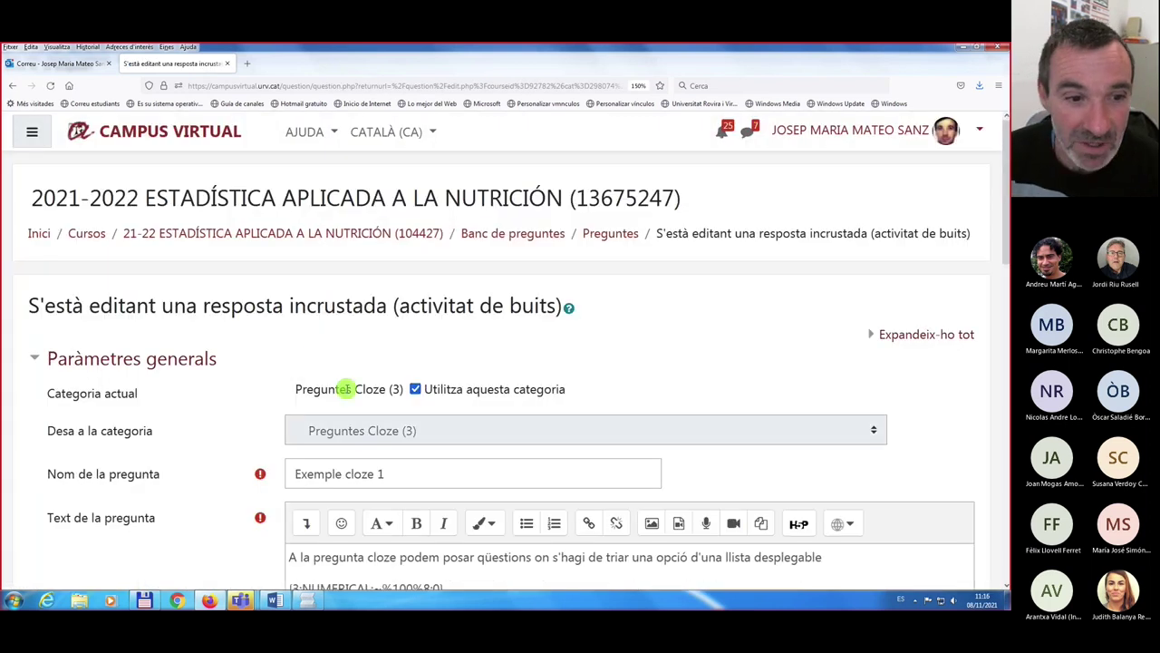
scroll(339, 390, down, 3)
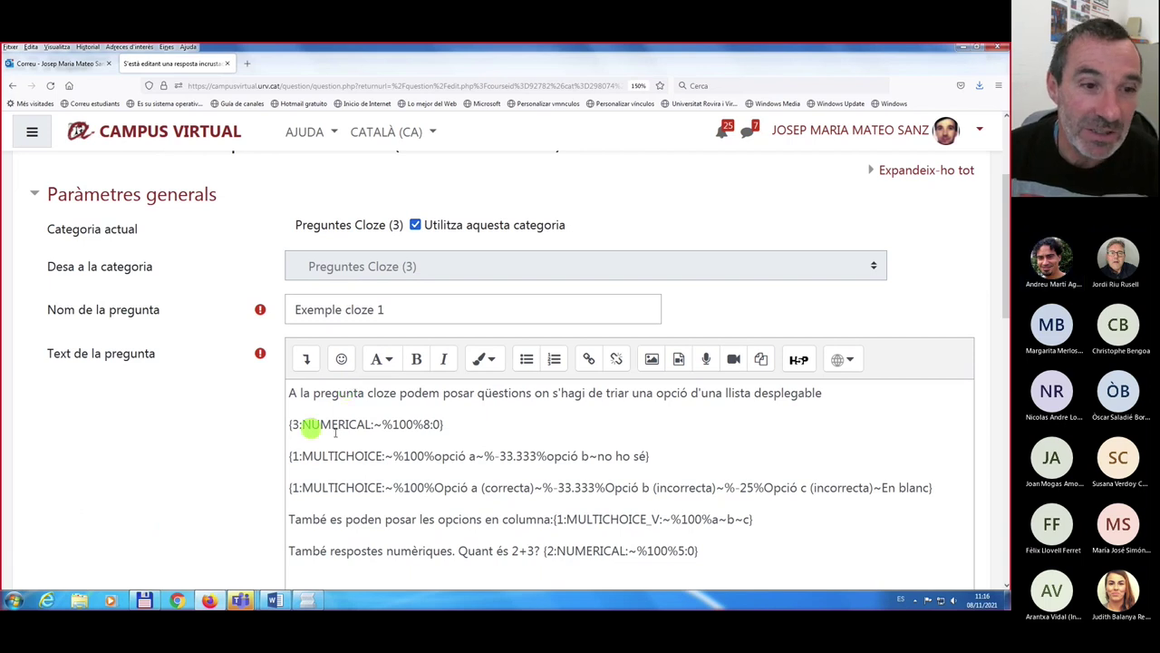
scroll(362, 444, down, 2)
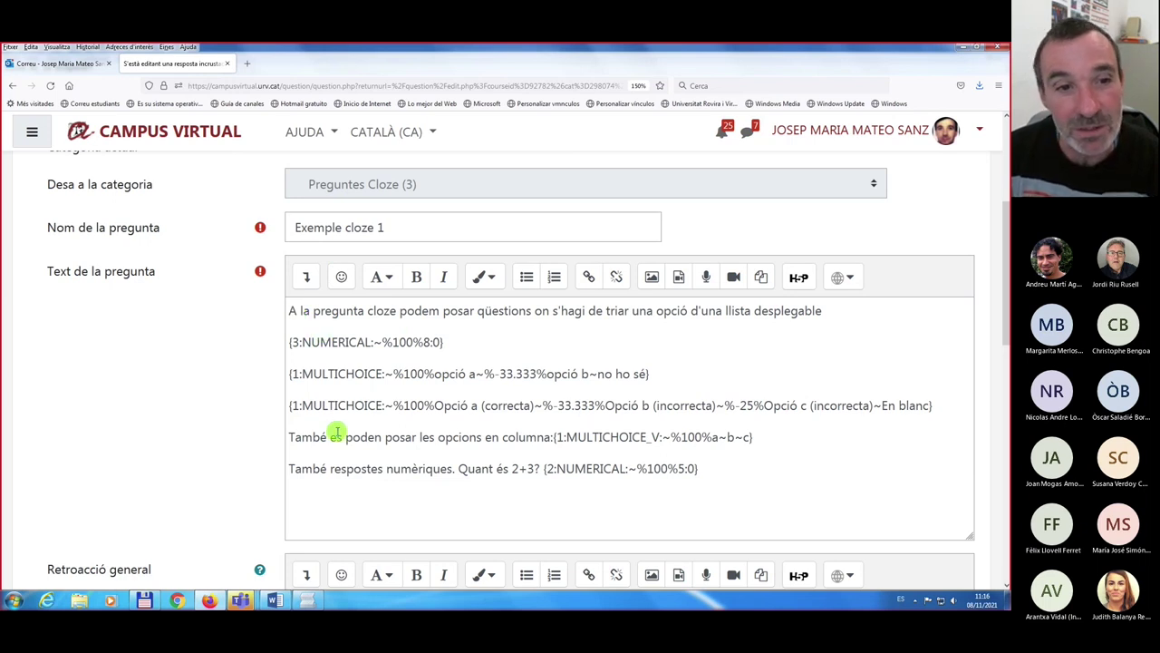
- Add a new first line reading "La capital de França és" above the existing question text
click(825, 311)
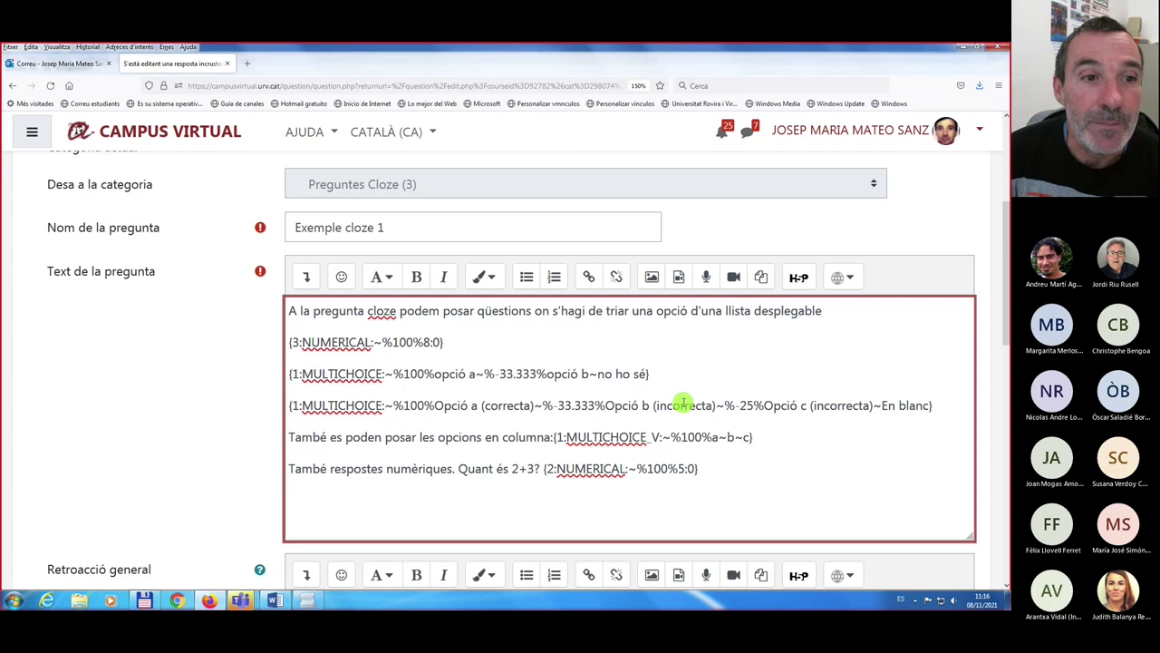
click(289, 311)
key(Return)
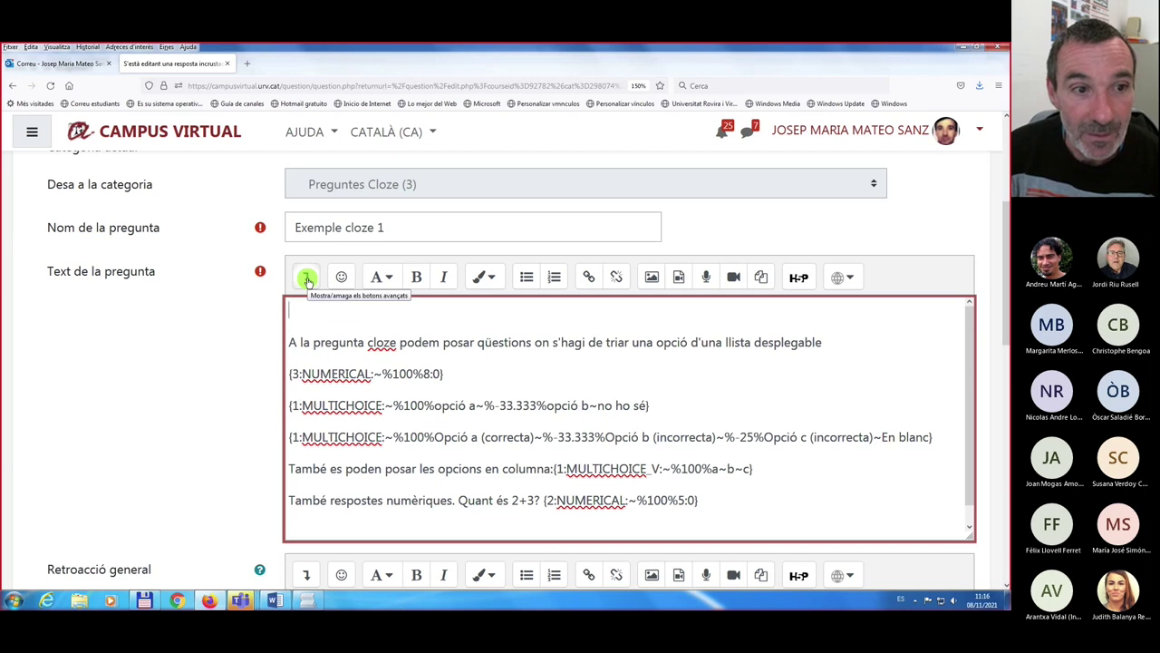
text(La cap)
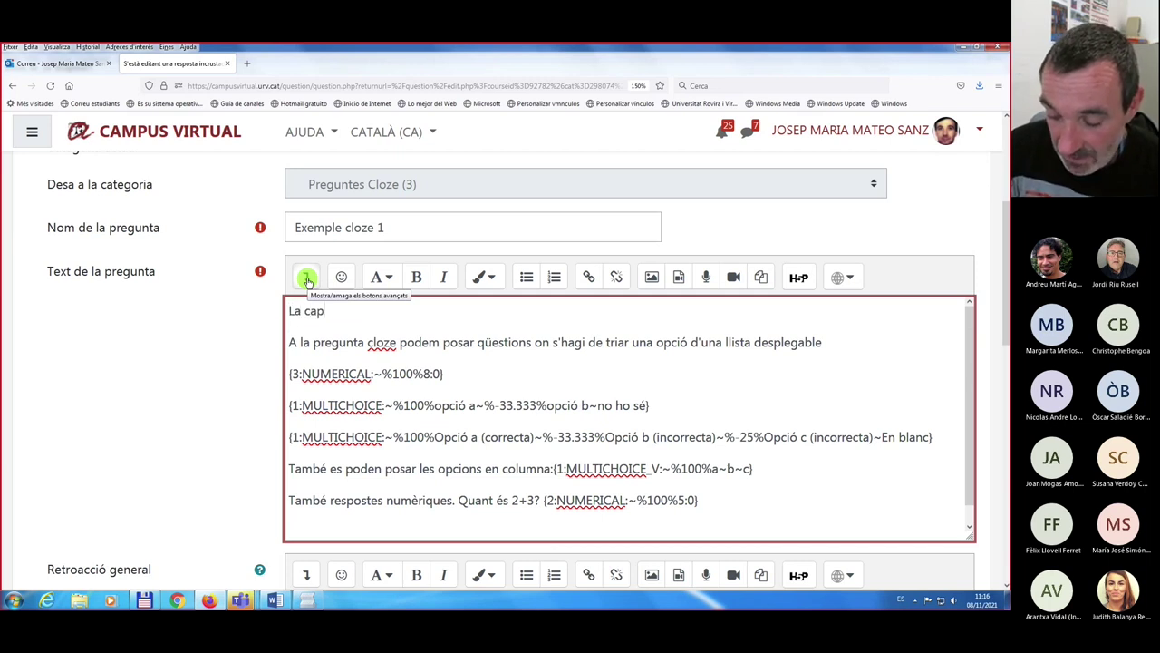
text(ita)
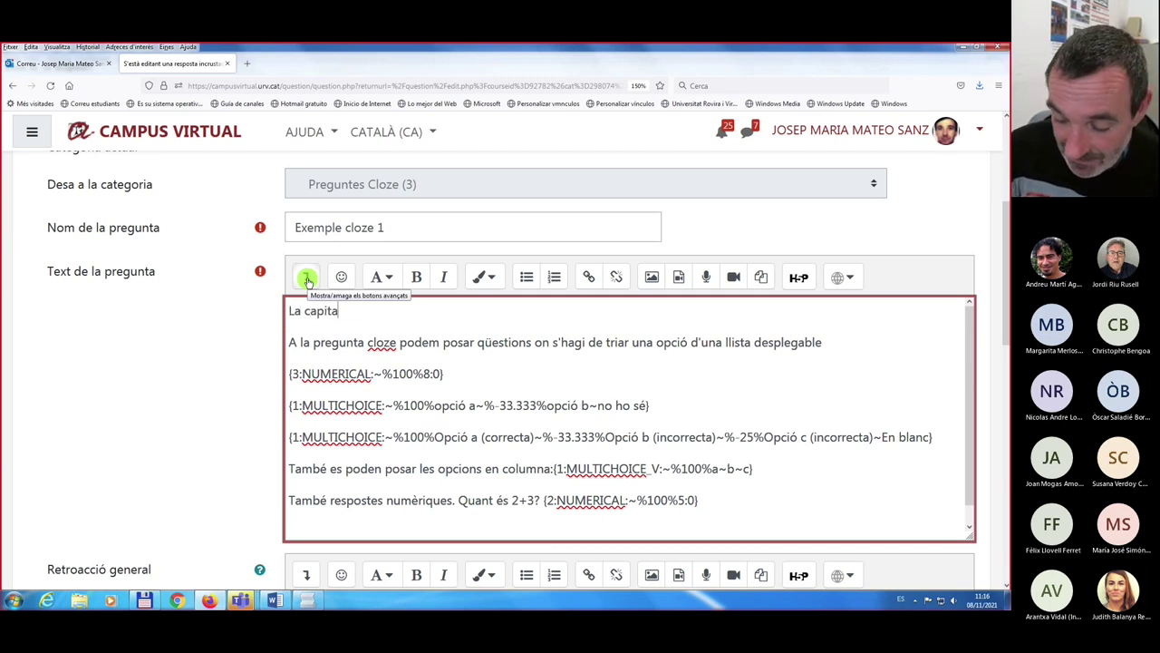
text(l de Fra)
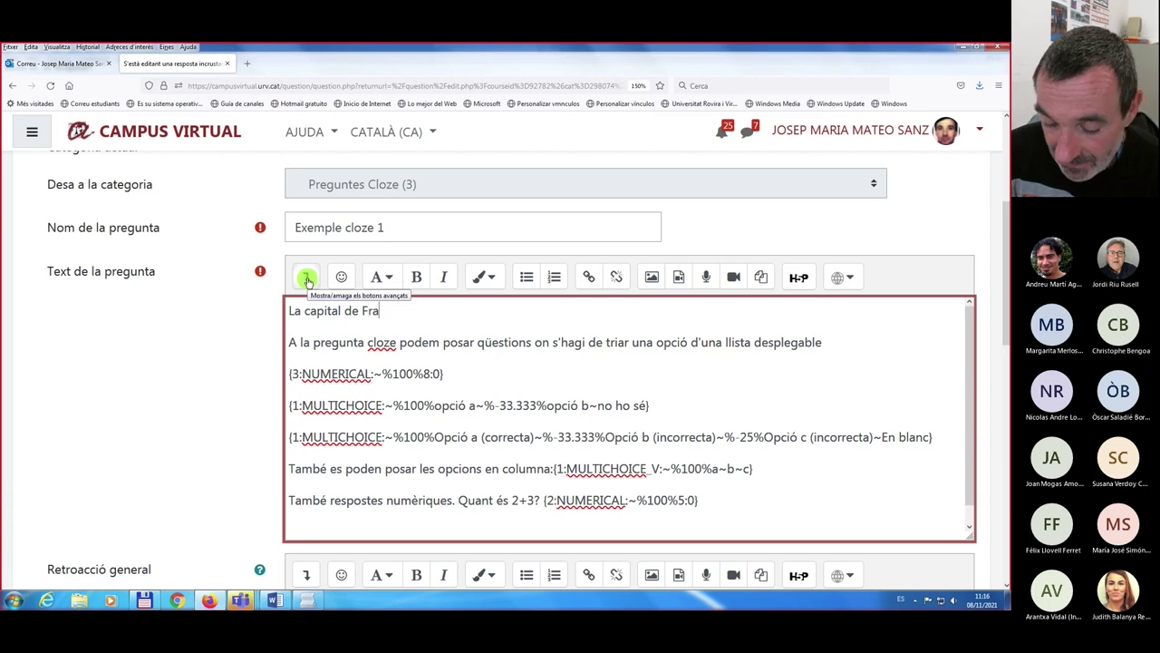
text(nça és)
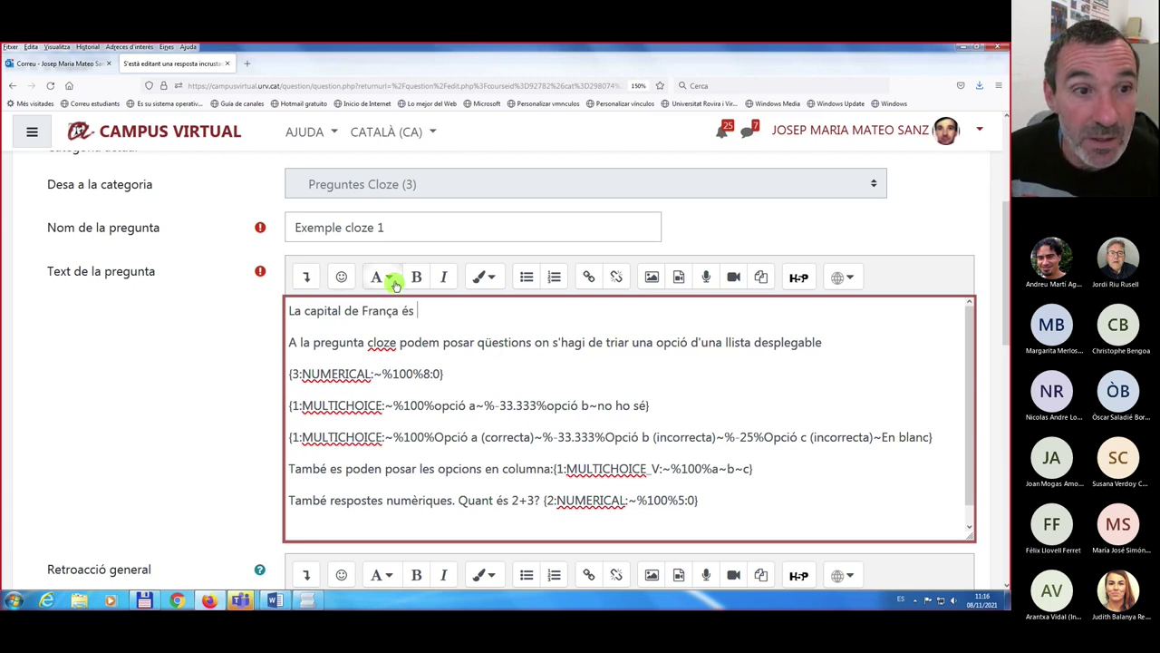
- Start a MULTICHOICE sub-question after the new sentence in the Cloze editor, with first answer "Barcelona" graded "Incorrecte"
click(306, 278)
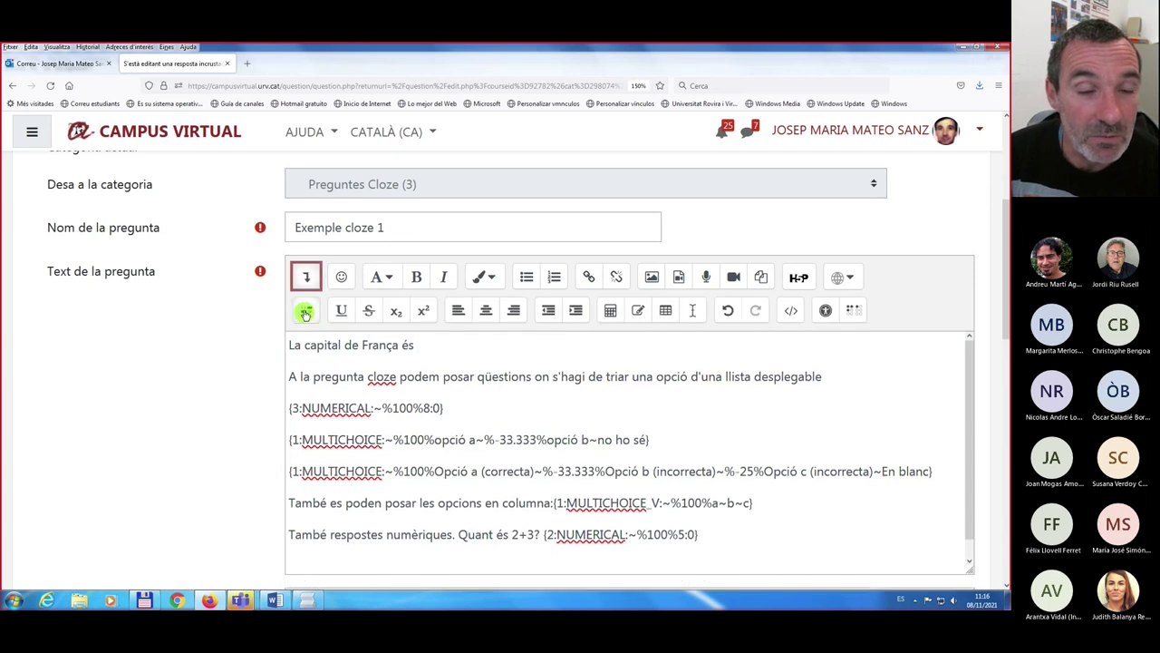
click(306, 312)
click(329, 222)
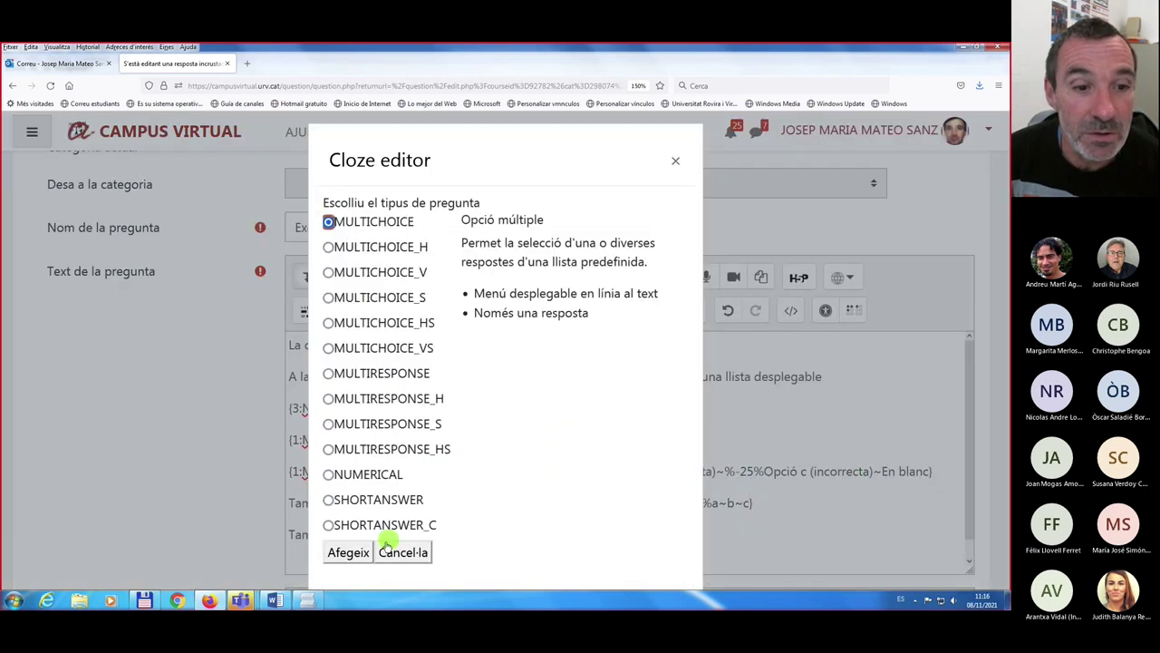
click(345, 551)
text(Barcelona)
click(662, 269)
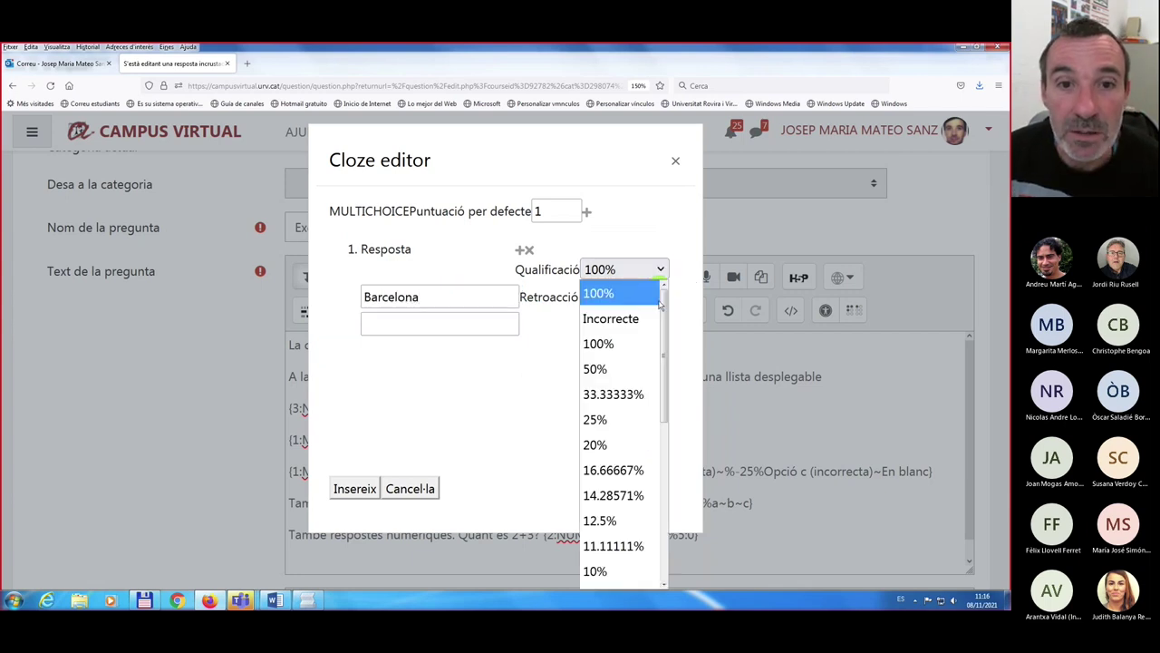
click(624, 319)
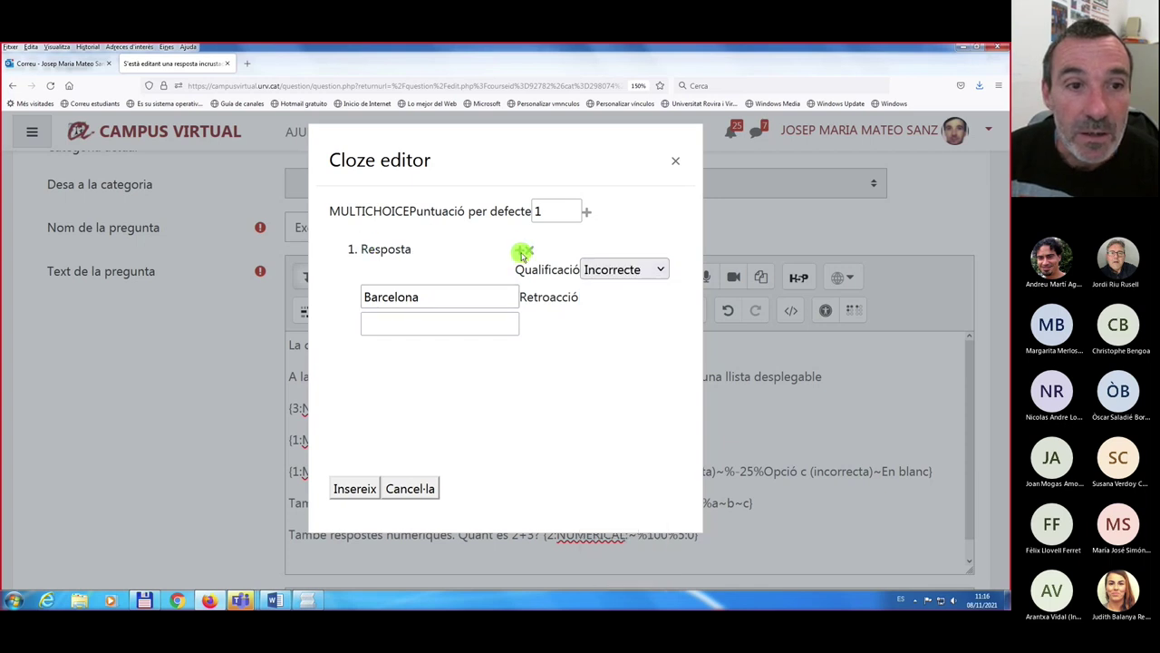
- Add a second answer "París" to the MULTICHOICE sub-question and grade it 100%
click(518, 249)
text(P)
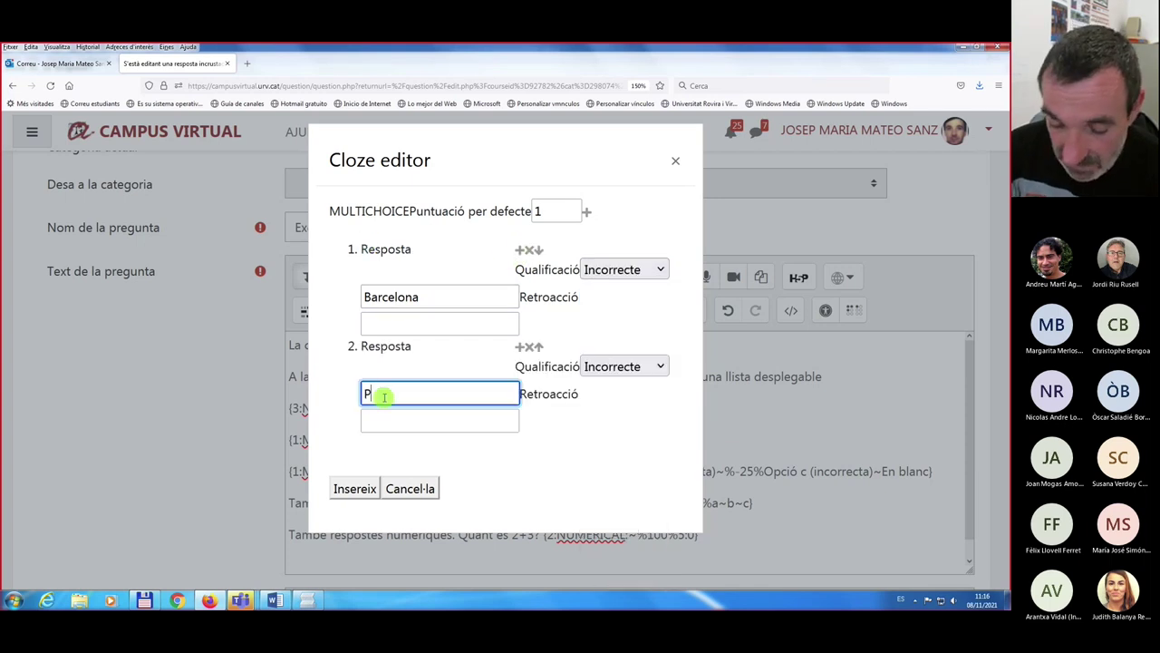
text(aris)
click(658, 366)
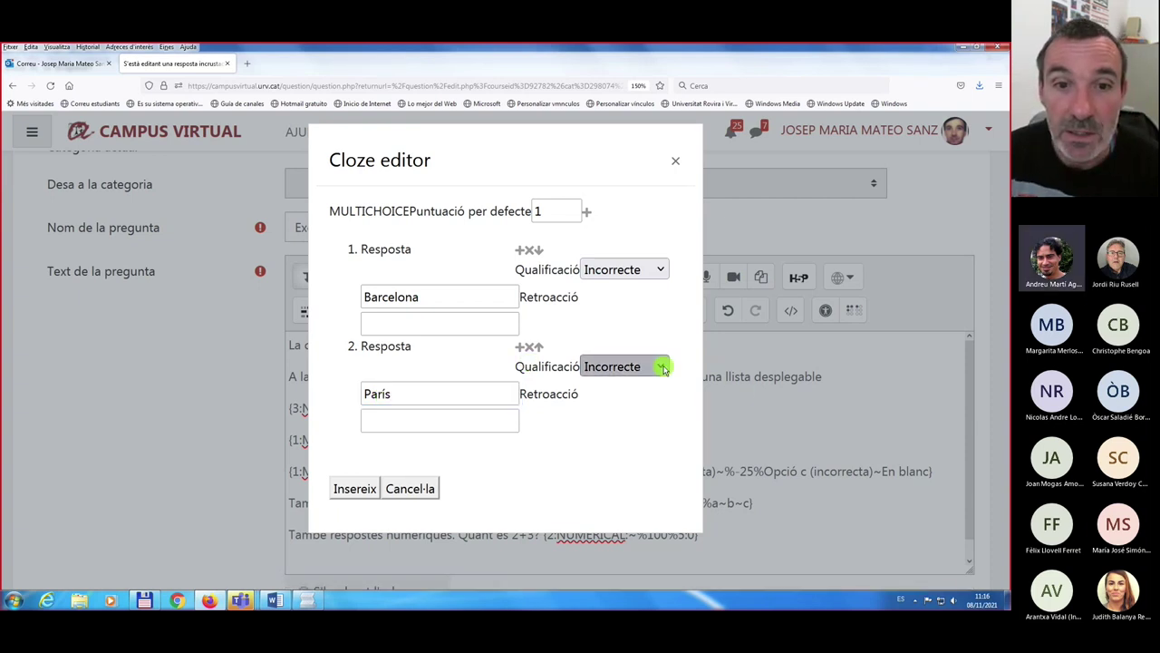
click(601, 152)
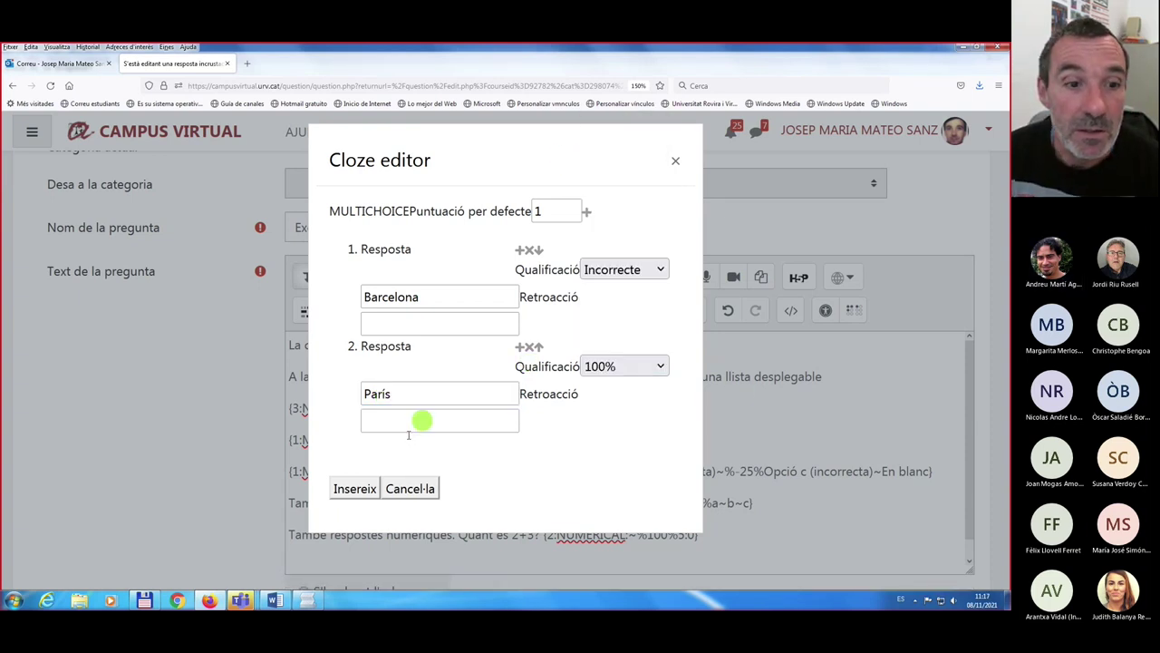
- Add a third answer "Roma" graded -20%, insert the sub-question into the text, and place the cursor after it
click(523, 348)
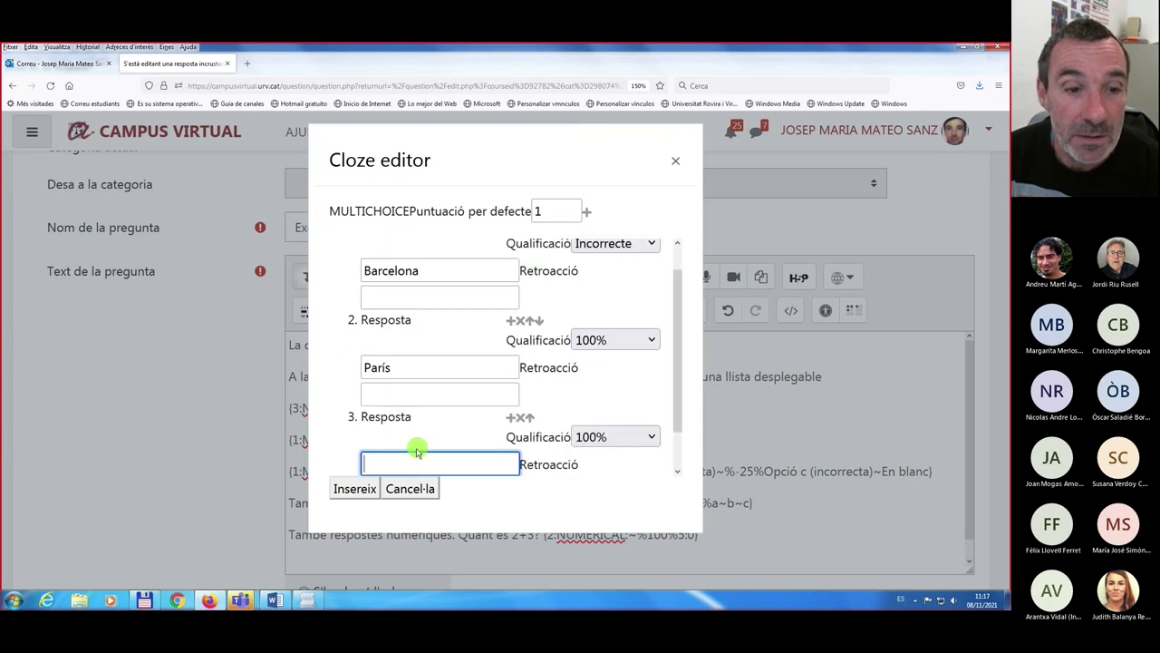
text(Roma)
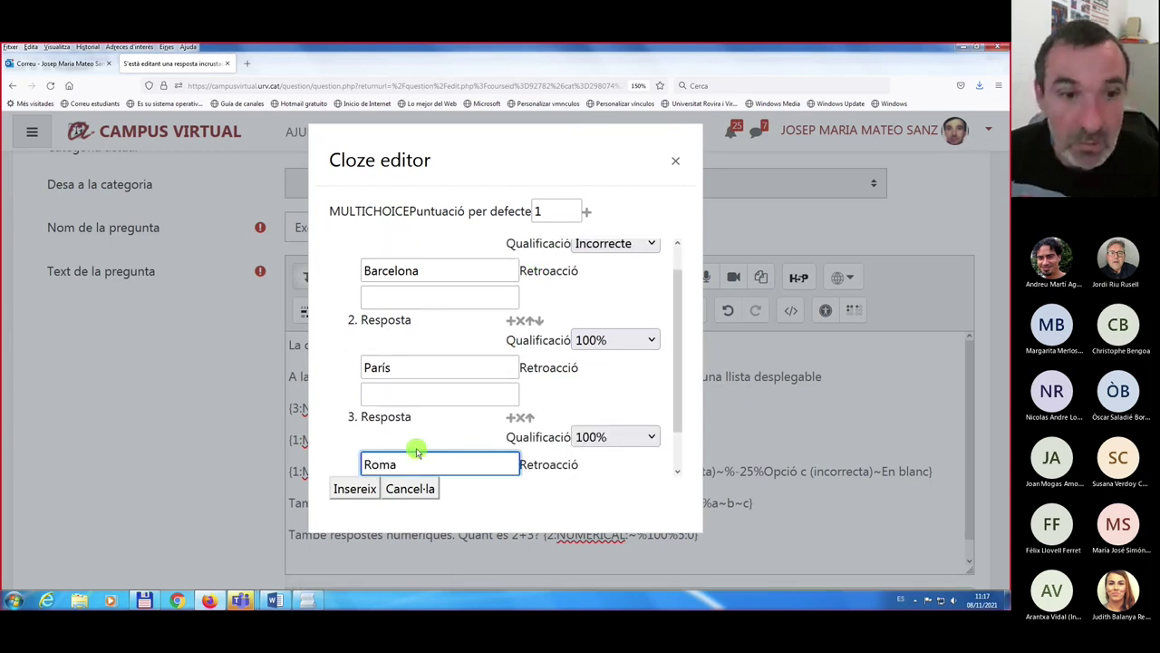
click(666, 442)
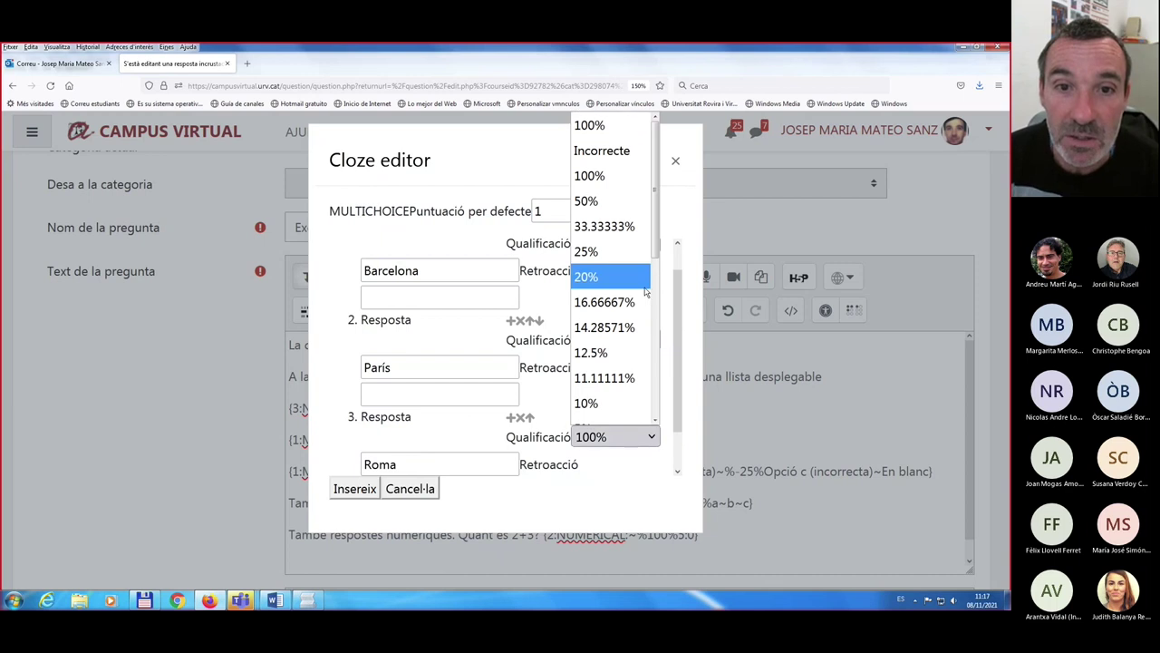
scroll(651, 331, down, 1)
scroll(650, 331, down, 3)
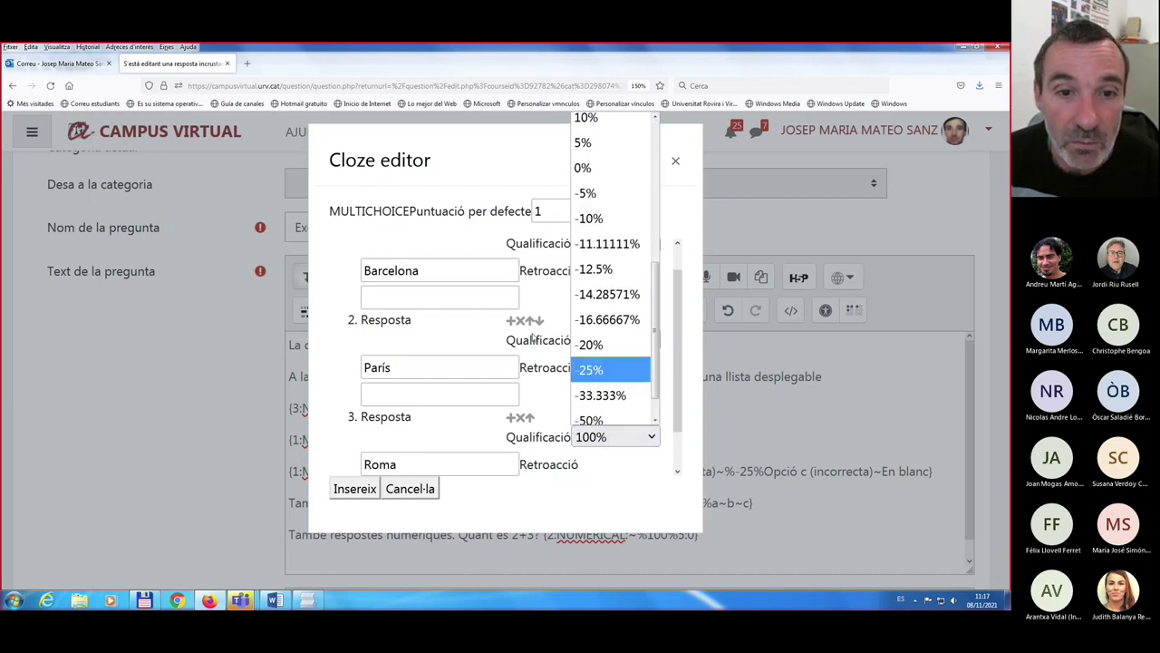
click(591, 342)
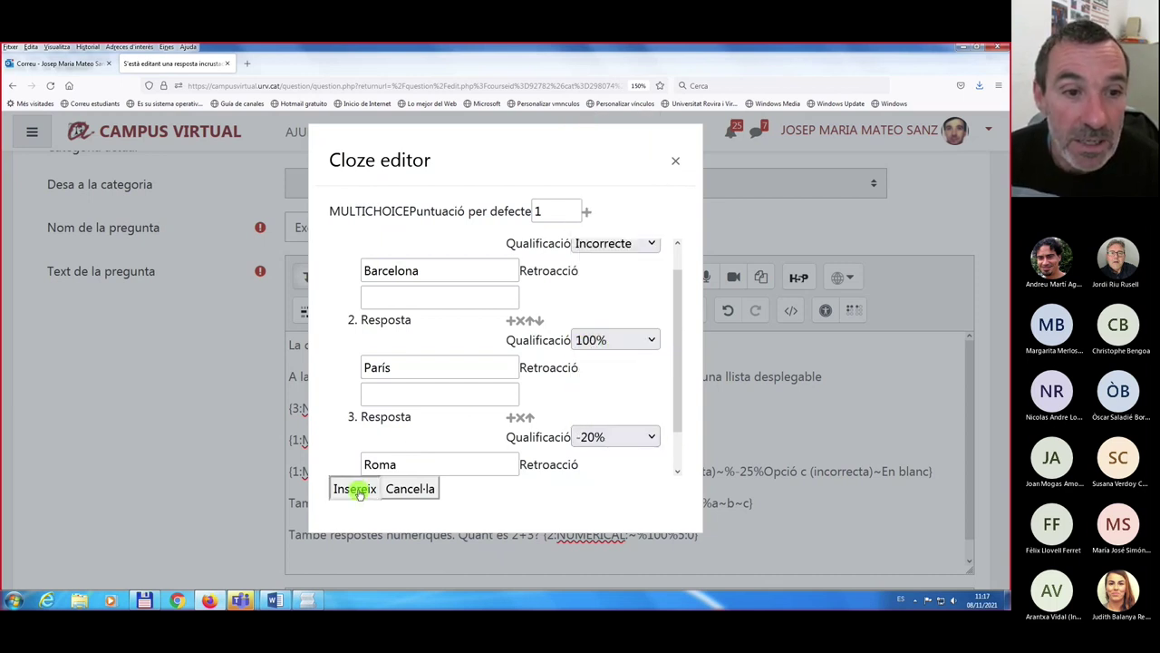
click(355, 488)
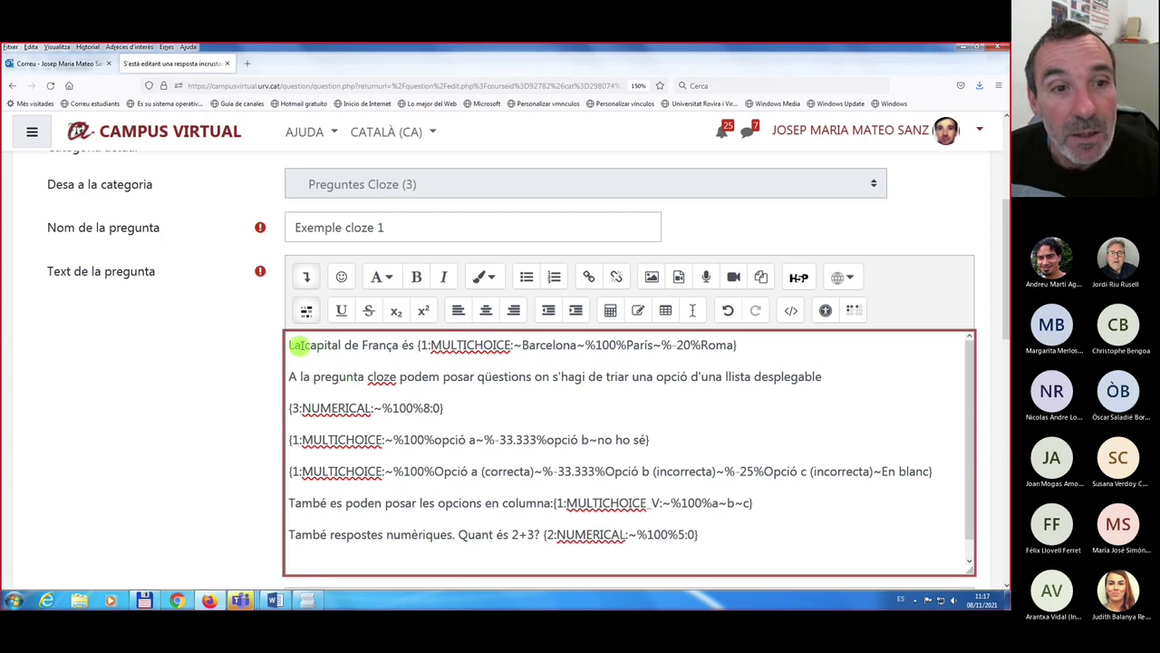
click(417, 345)
click(751, 345)
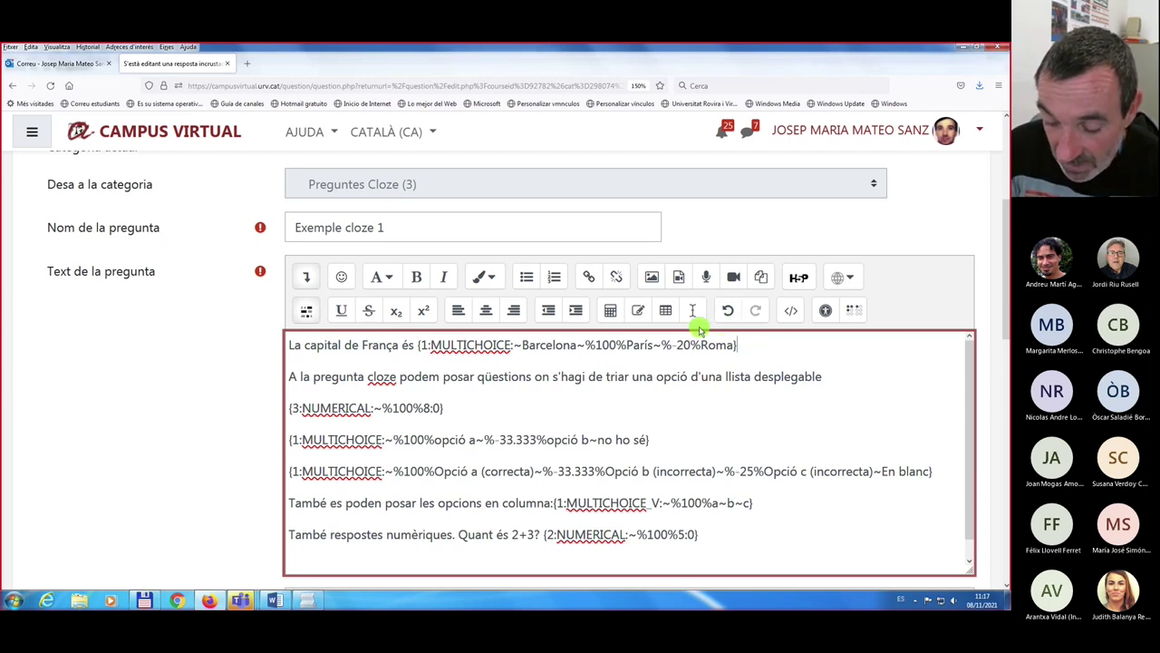
- Continue the first line after the MULTICHOICE sub-question with the words "i té habitants."
text(i té)
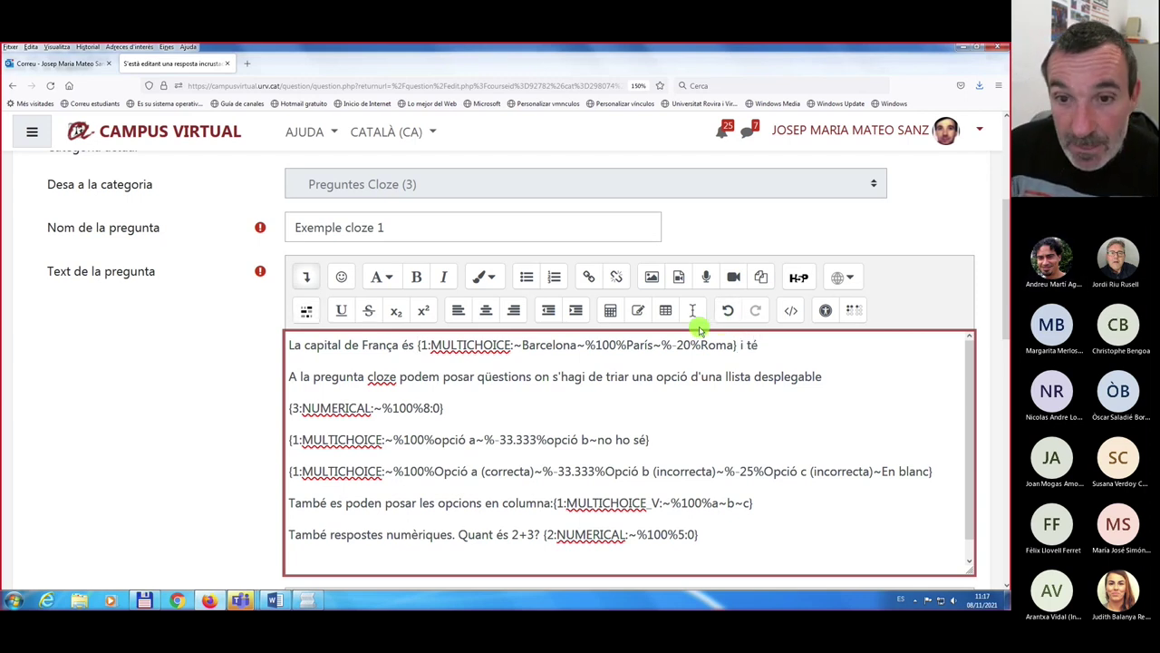
text( habitanmts)
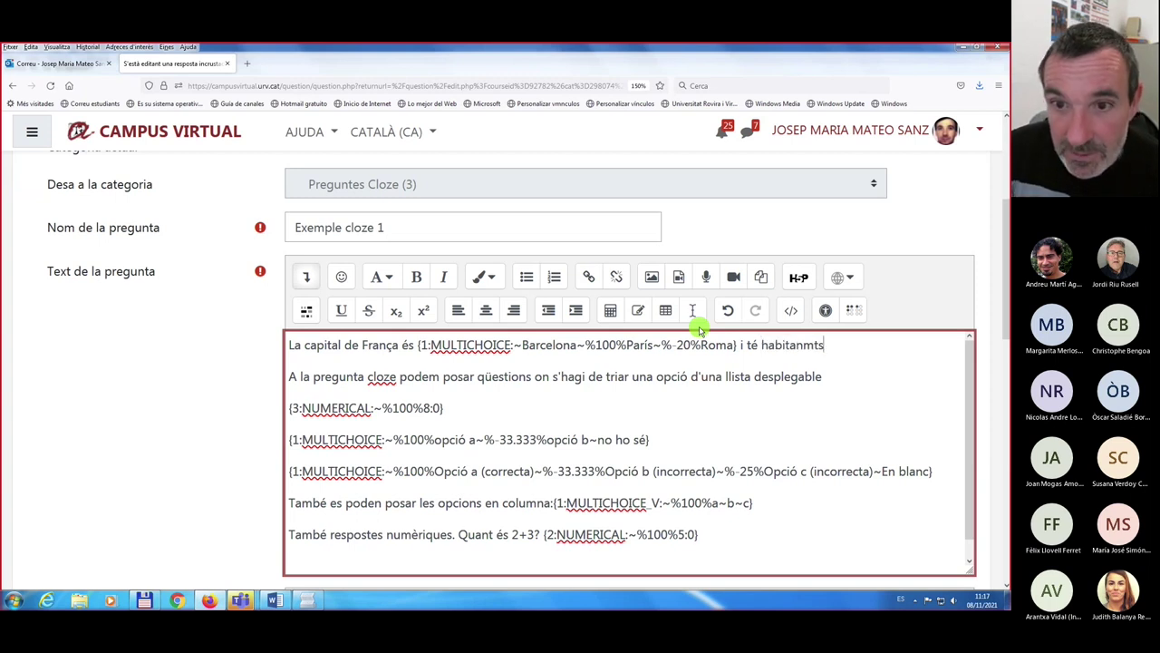
key(BackSpace)
key(BackSpace)
key(BackSpace)
text(ts.)
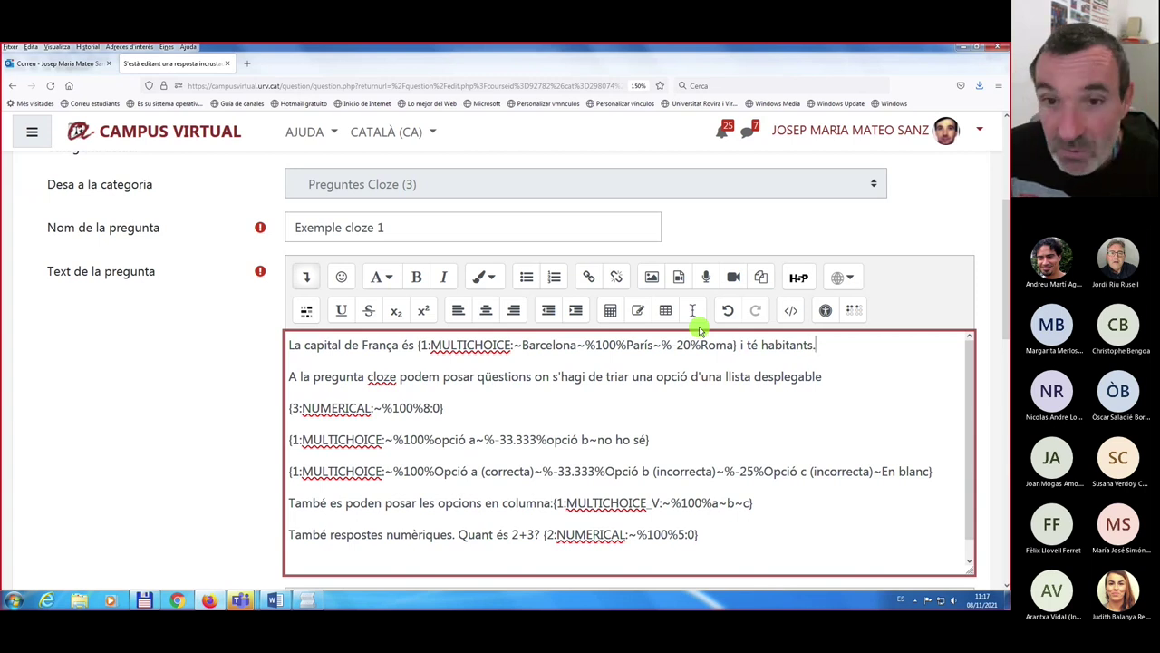
- Start a NUMERICAL sub-question in the Cloze editor, placed between "té" and "habitants" in the first line
key(Left)
key(Left)
key(Left)
key(Left)
key(Left)
key(Left)
key(Left)
key(Left)
key(Left)
key(Left)
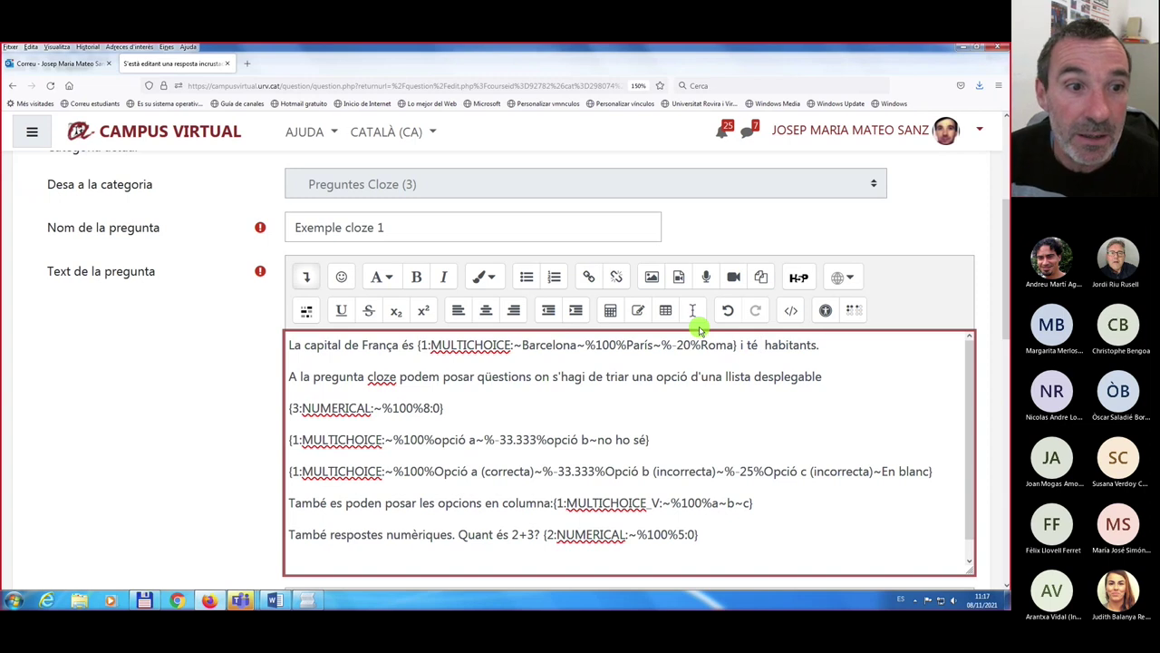
click(306, 310)
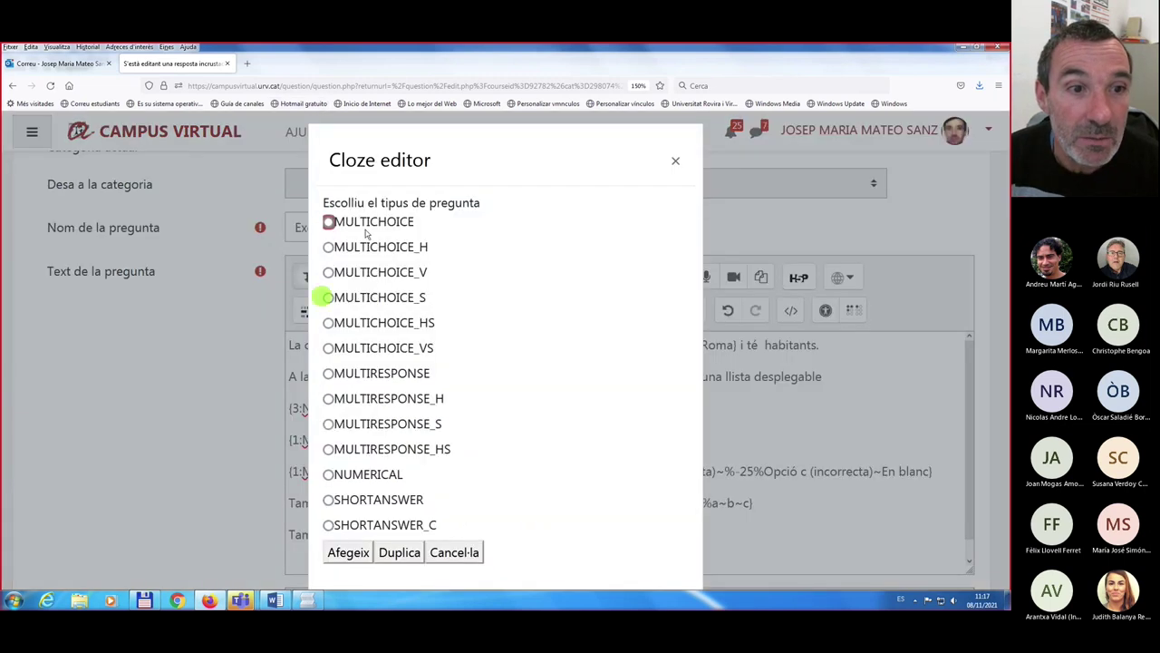
click(328, 474)
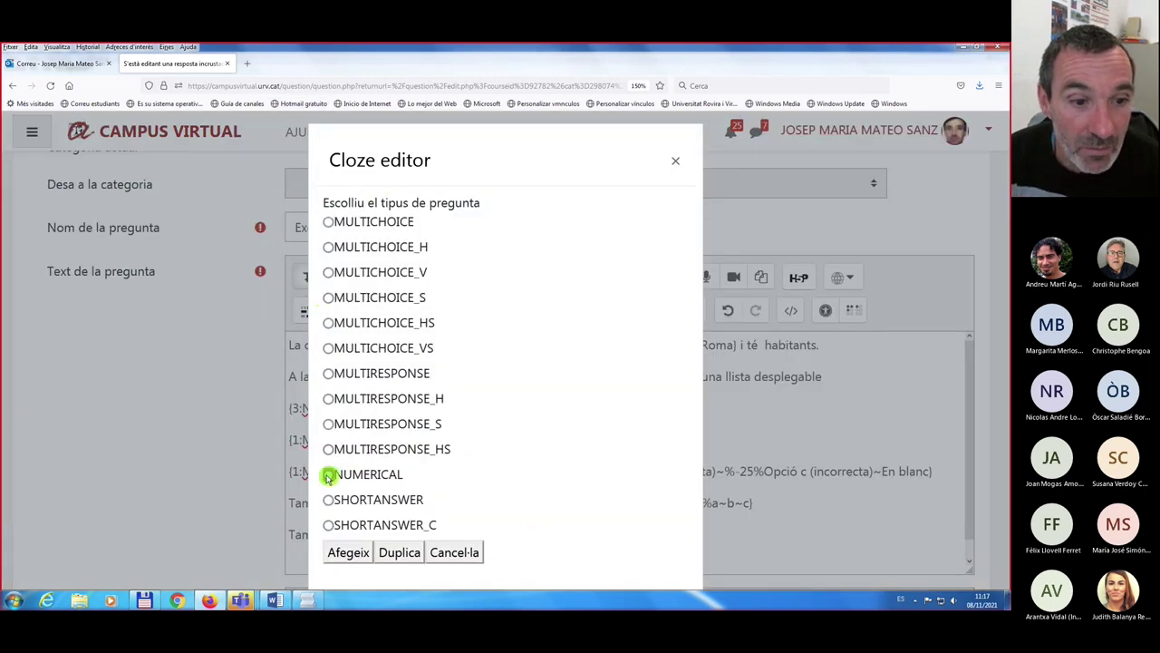
click(348, 552)
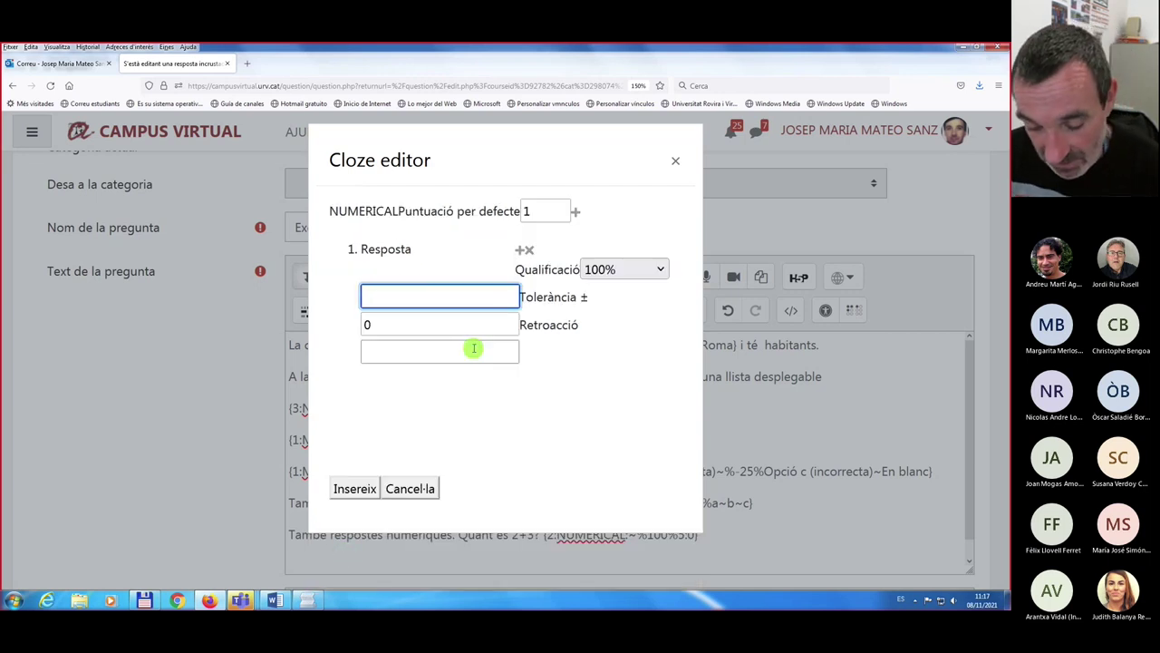
- Set the numerical answer to 5000000 with a tolerance of 100000 and insert the sub-question into the text
text(5000000)
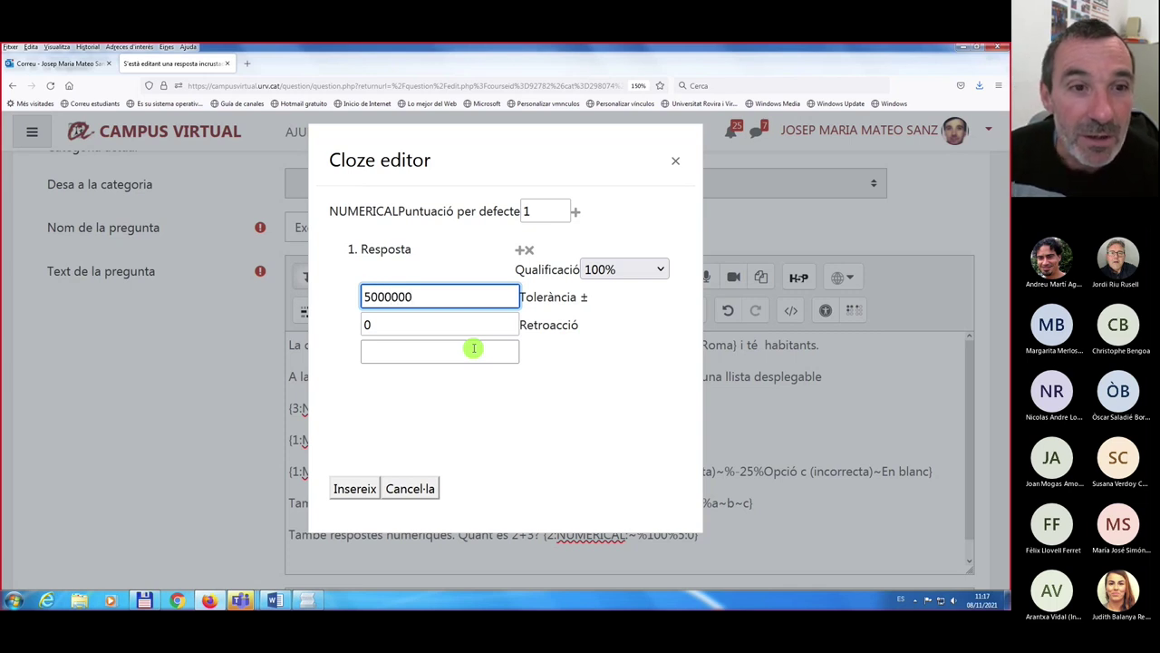
click(392, 324)
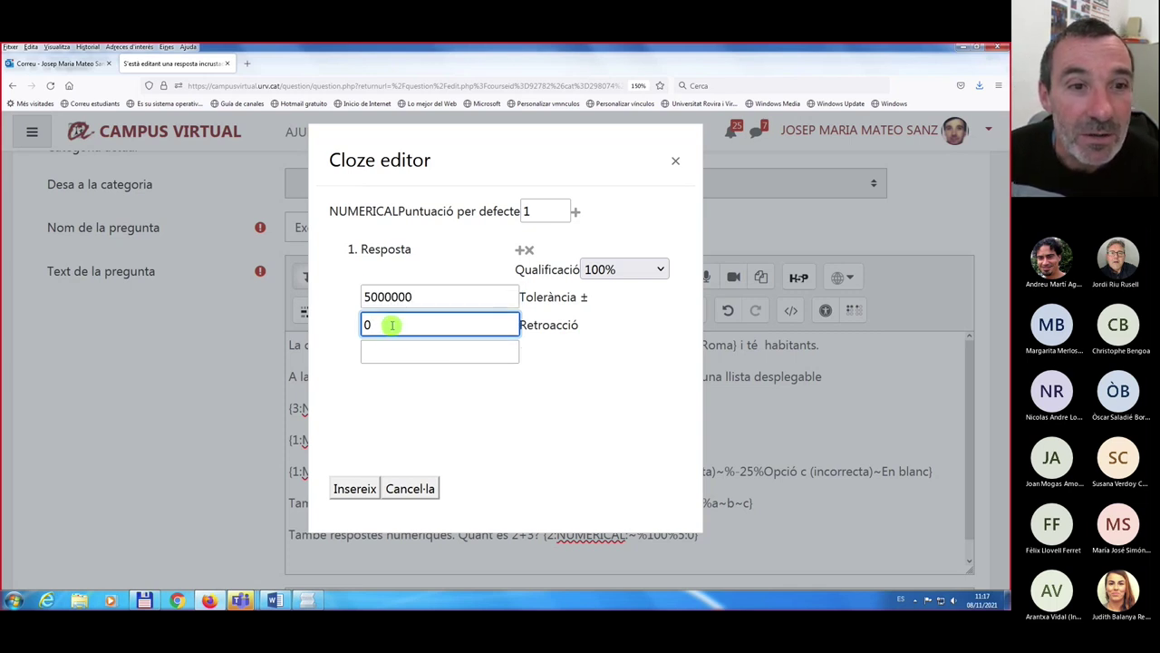
key(BackSpace)
text(100000)
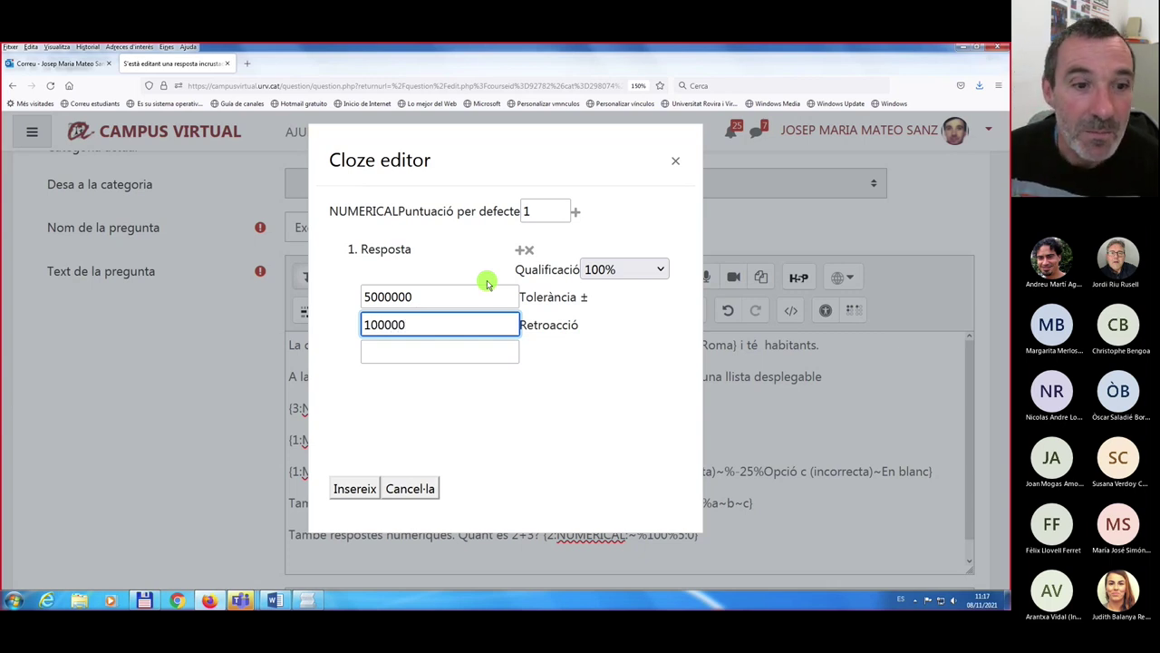
click(355, 486)
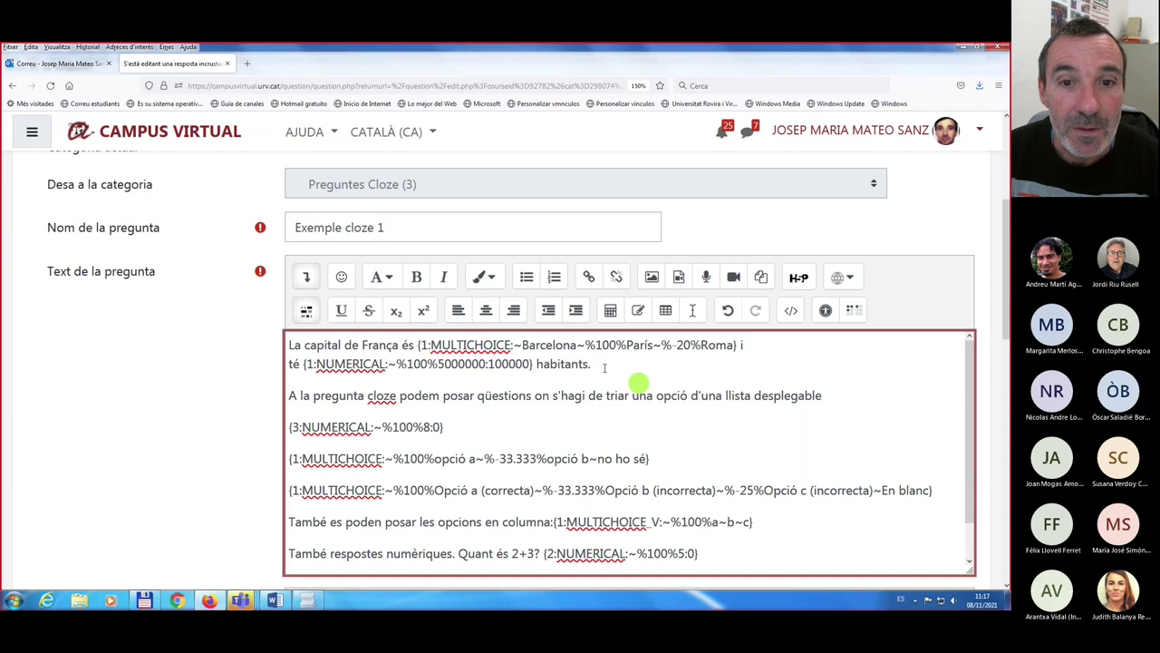
- Try to save the changes to the cloze question while staying in its edit form
scroll(529, 458, down, 1)
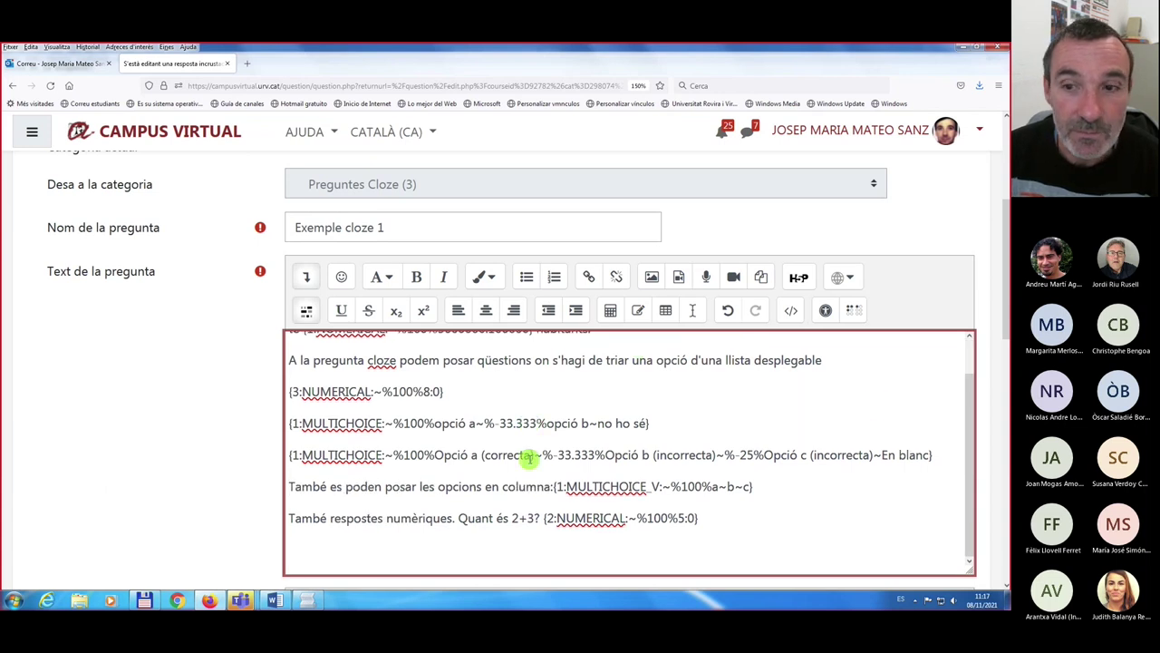
scroll(872, 396, down, 5)
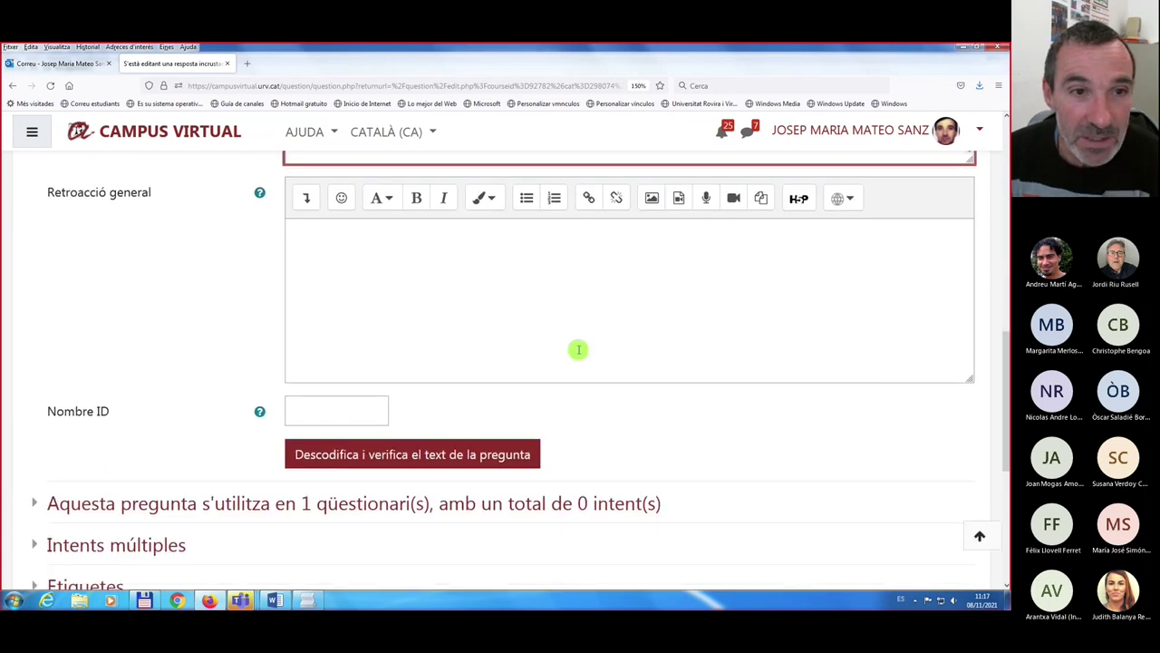
scroll(546, 396, down, 3)
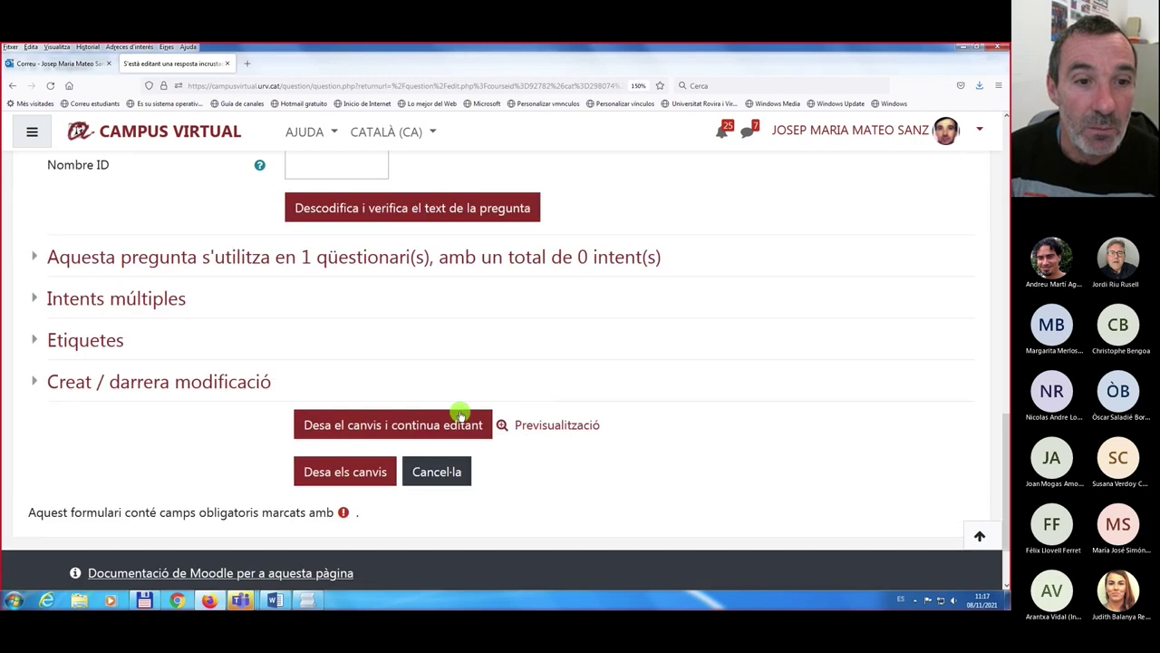
click(394, 424)
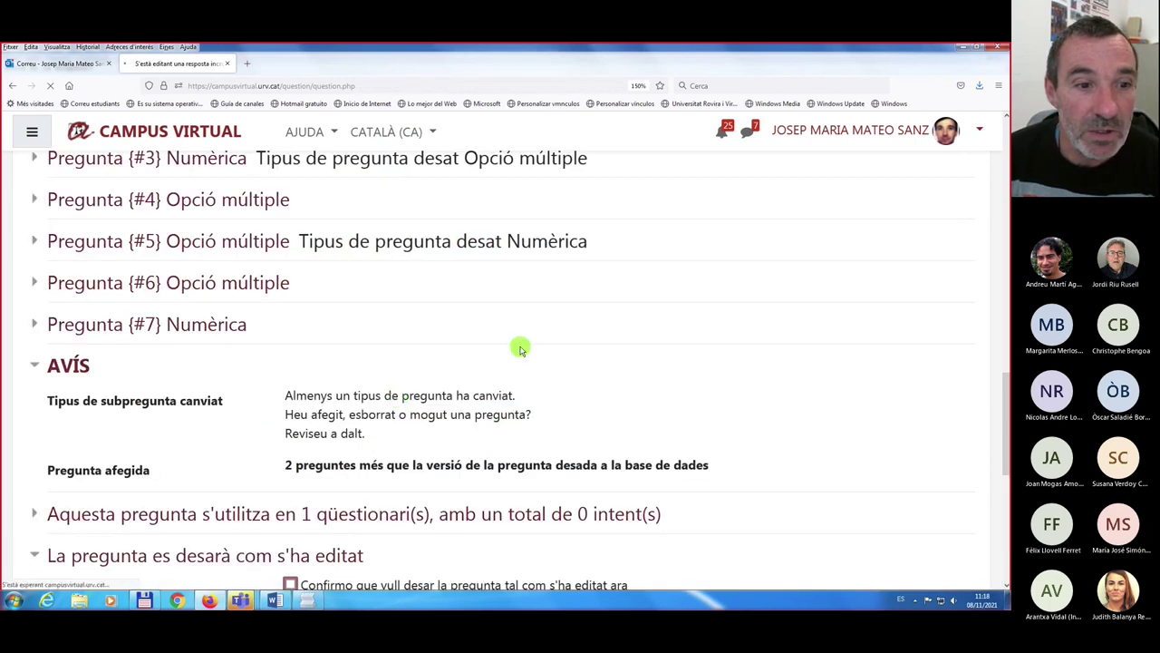
- Check the change notice below the sub-questions, preview the cloze question, and close the preview
scroll(462, 411, down, 2)
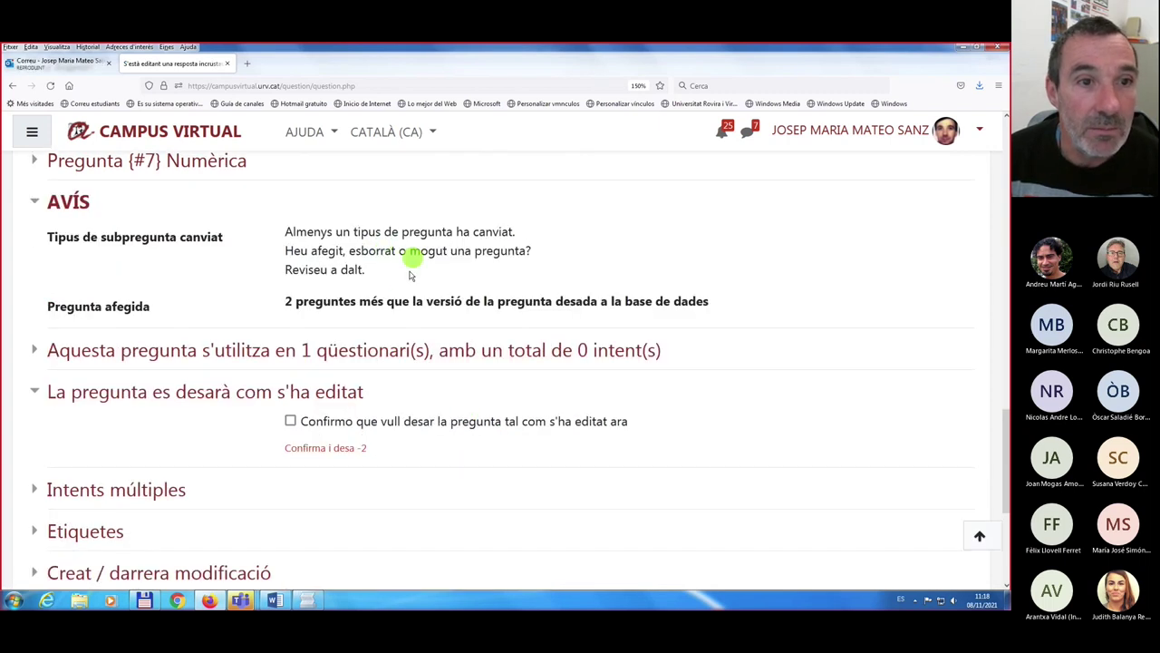
scroll(401, 298, down, 3)
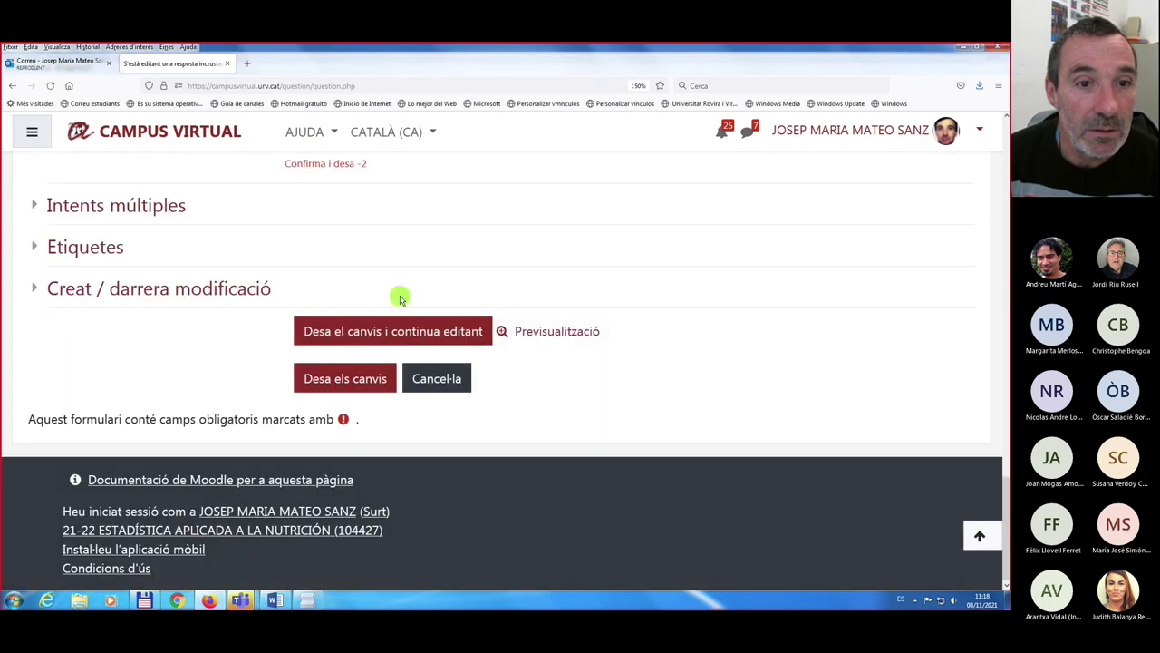
click(557, 330)
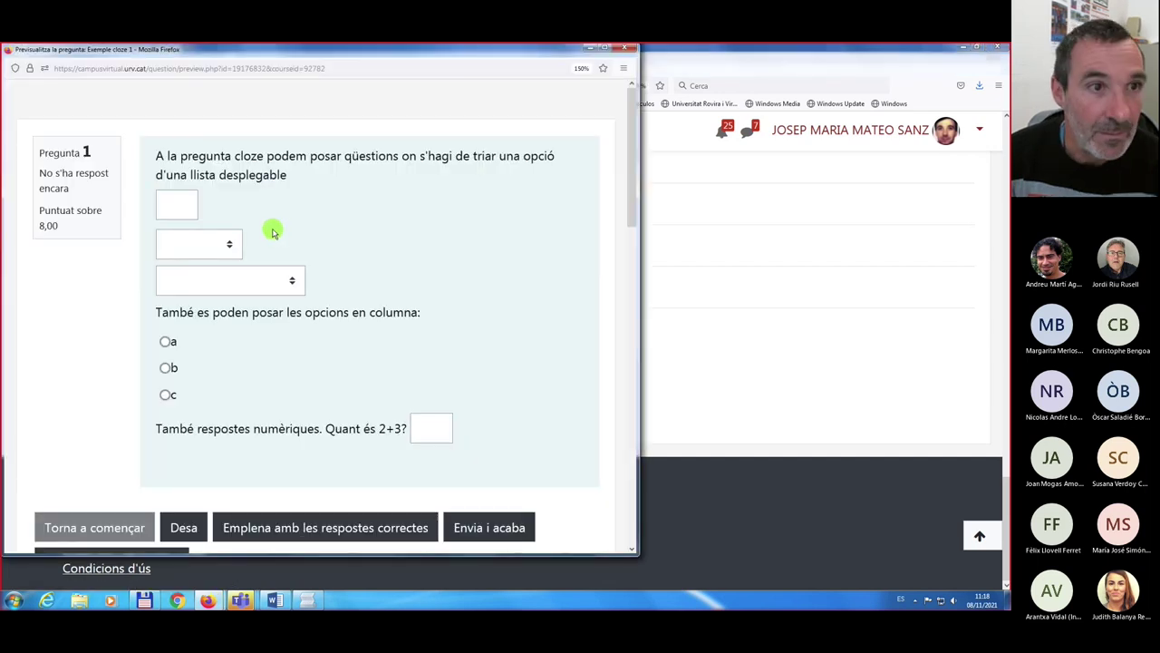
scroll(223, 366, down, 3)
click(105, 316)
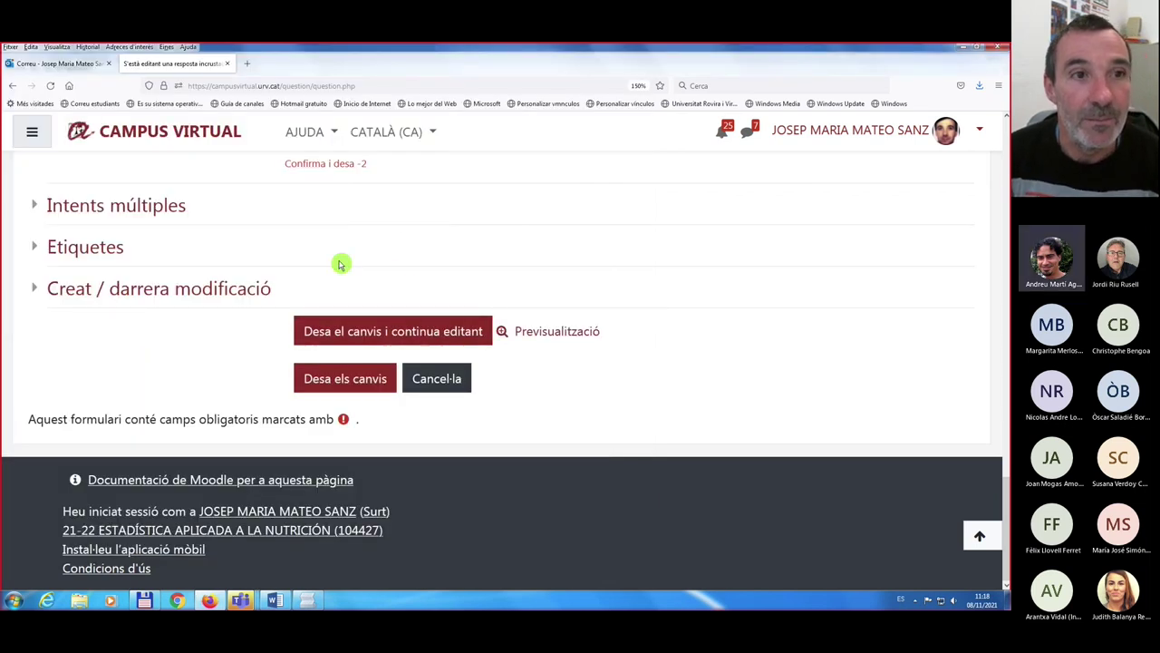
- Open the MoodleDocs page from the cloze question type's help, examine its format rules and examples, and close it
scroll(300, 235, up, 3)
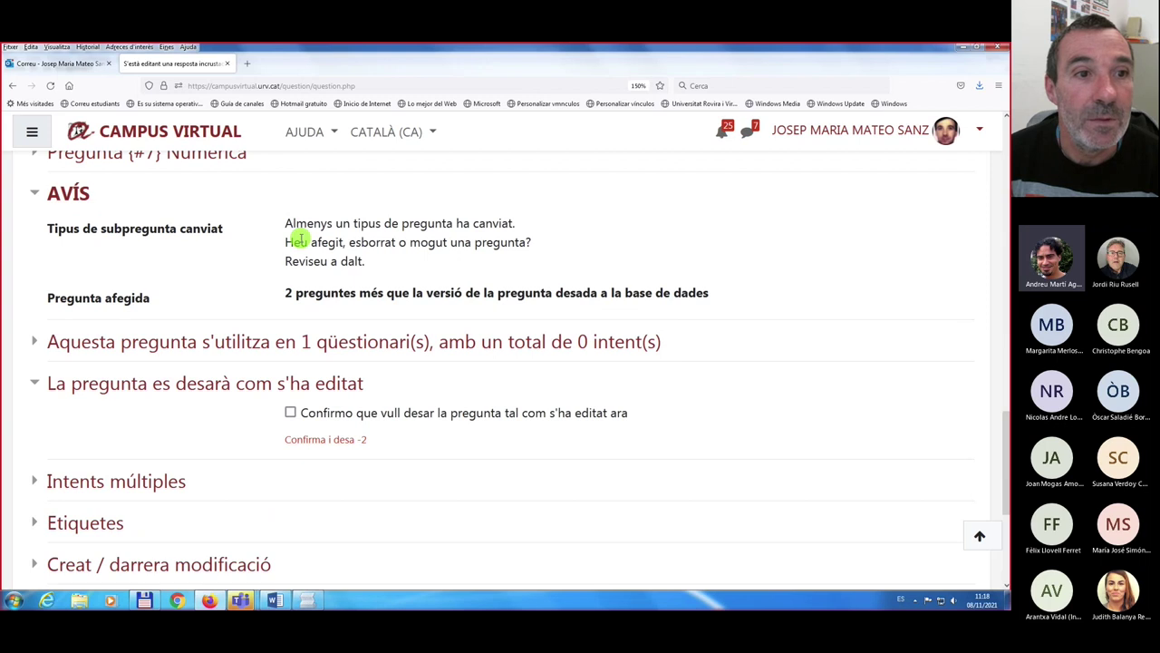
scroll(300, 237, up, 5)
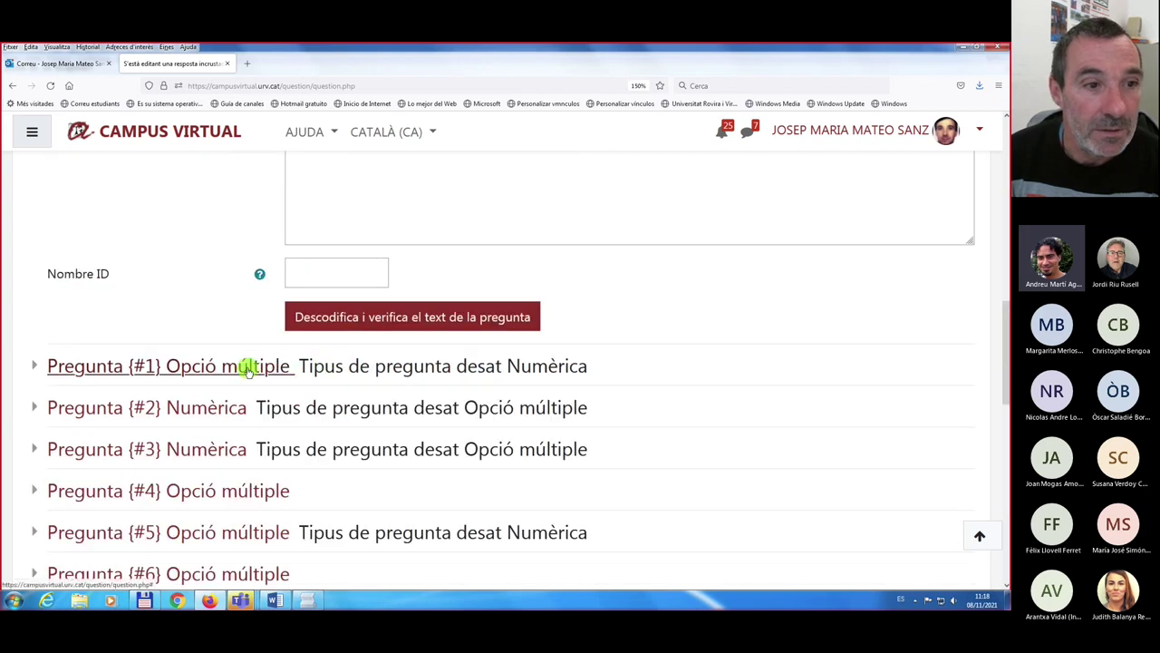
scroll(266, 354, up, 10)
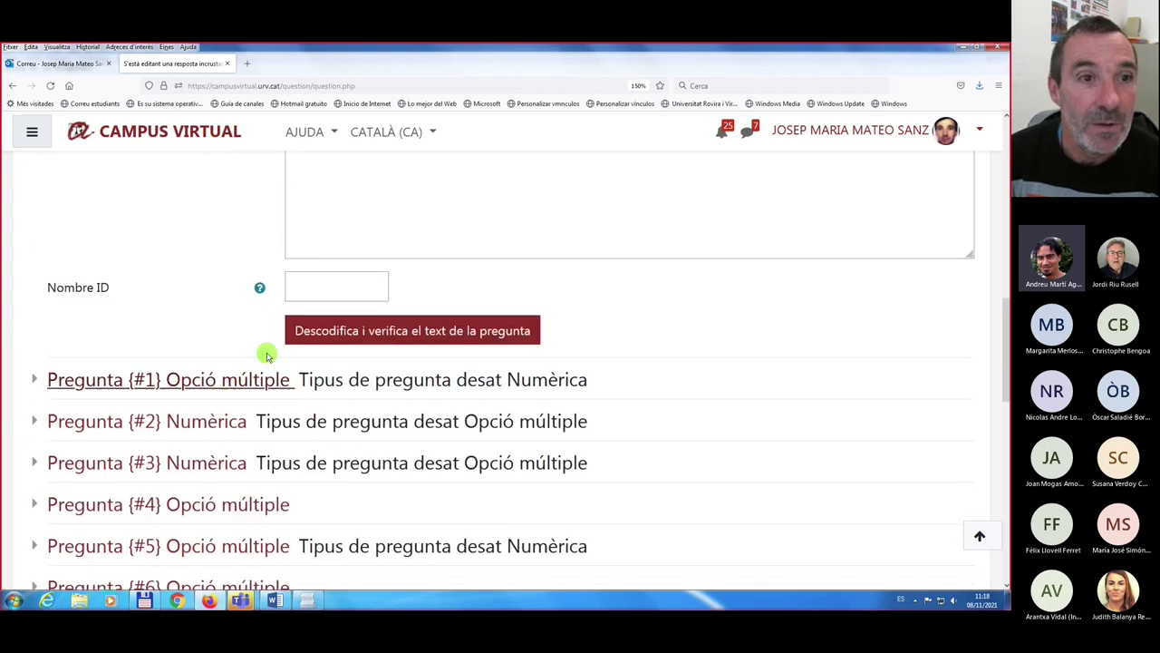
click(569, 310)
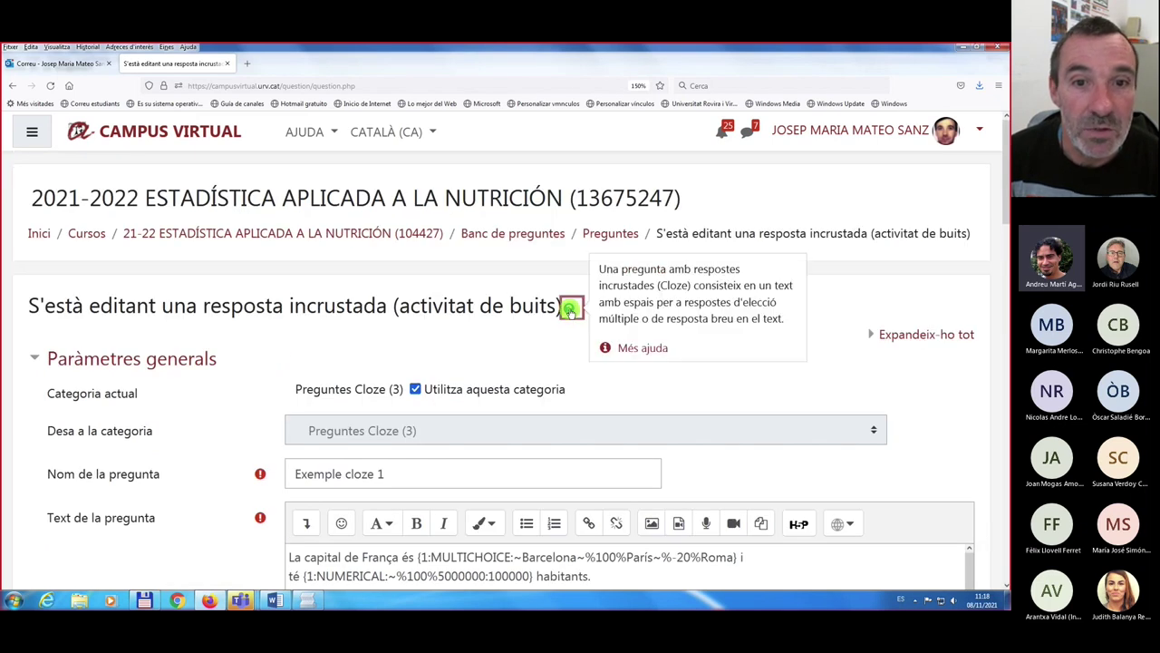
click(637, 349)
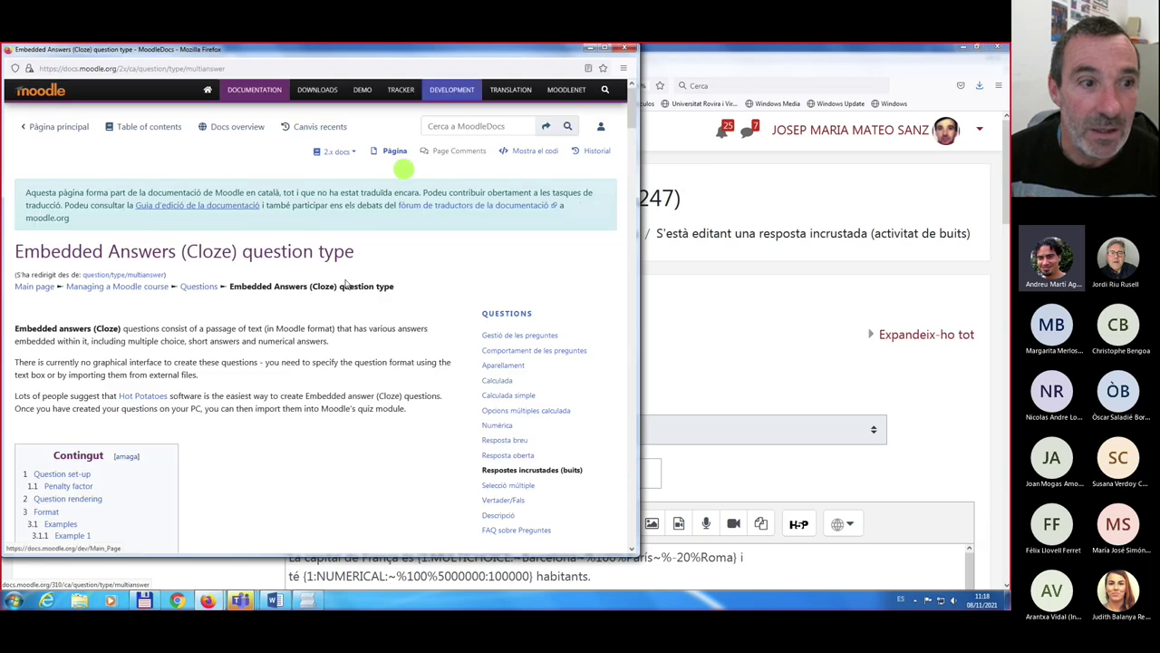
scroll(252, 385, down, 5)
scroll(252, 384, down, 20)
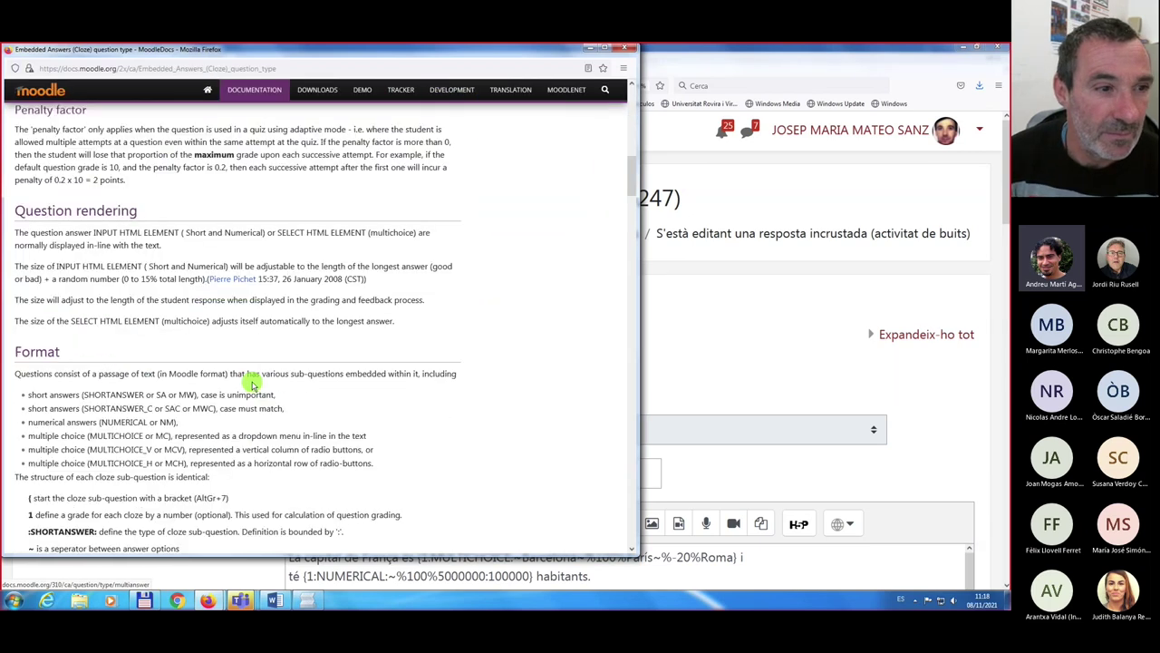
scroll(252, 384, down, 3)
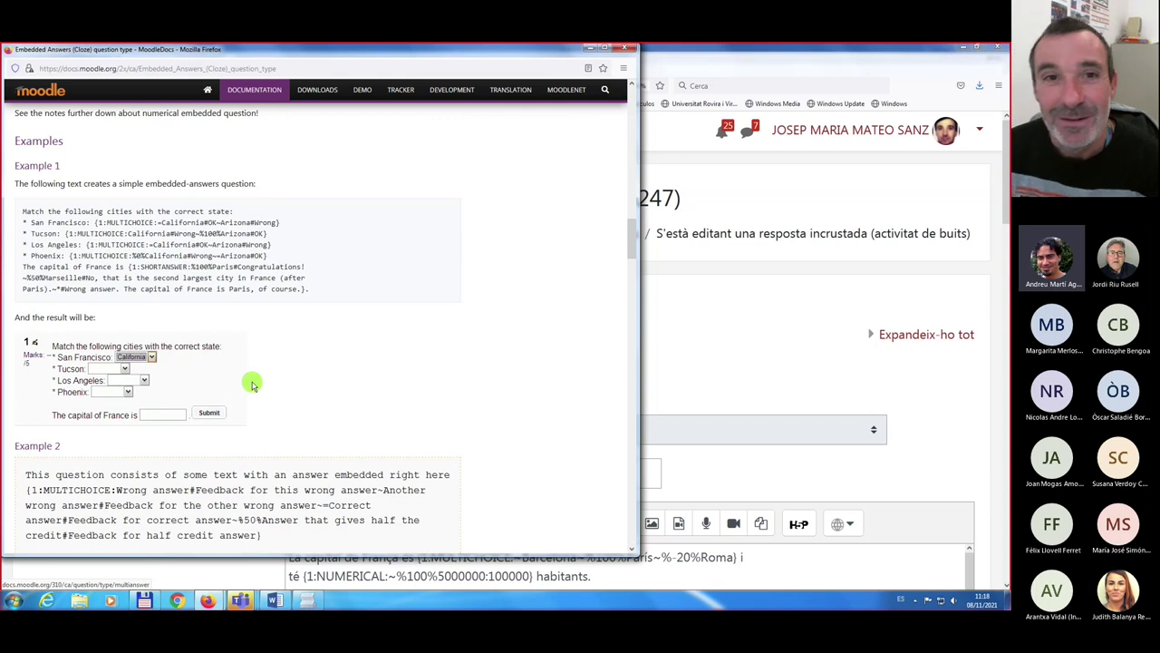
scroll(252, 384, up, 3)
scroll(252, 385, up, 5)
scroll(252, 384, up, 10)
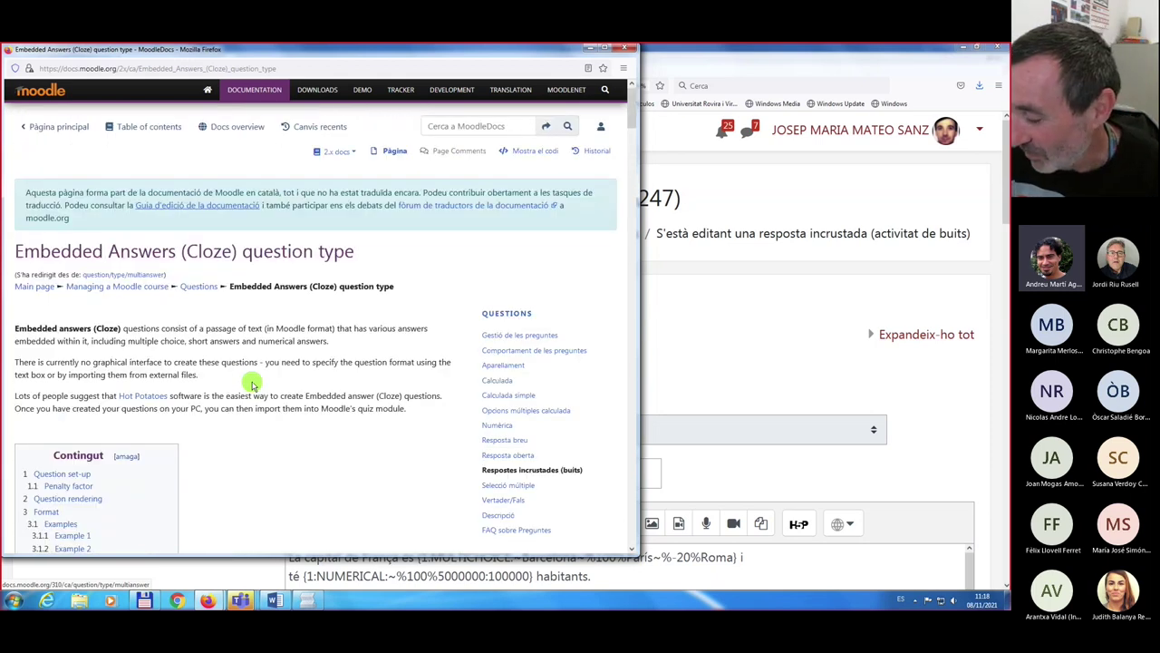
click(631, 48)
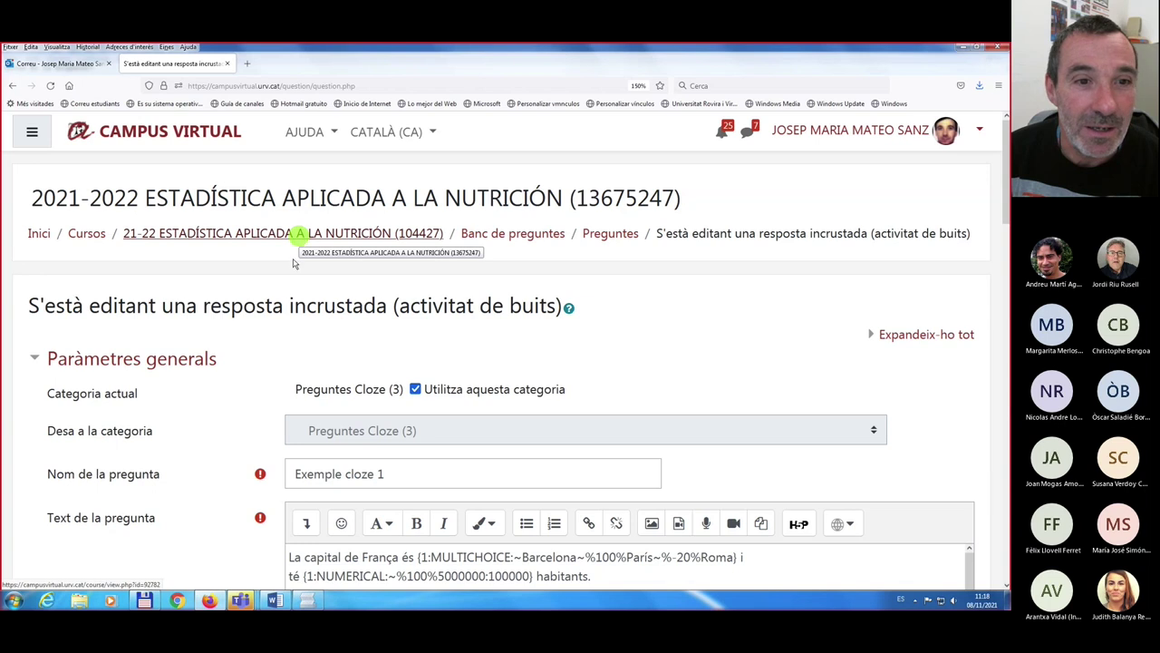
- Cancel editing the cloze question and switch the question bank to the category "Crea Preguntes Webinari"
scroll(292, 399, down, 15)
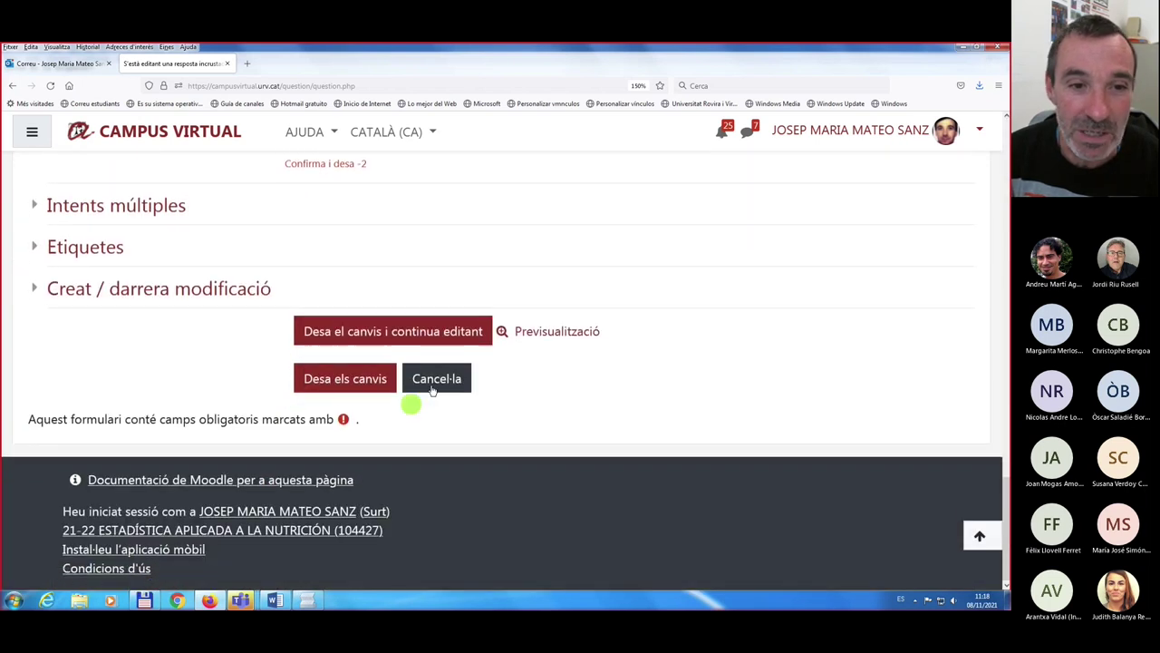
click(439, 378)
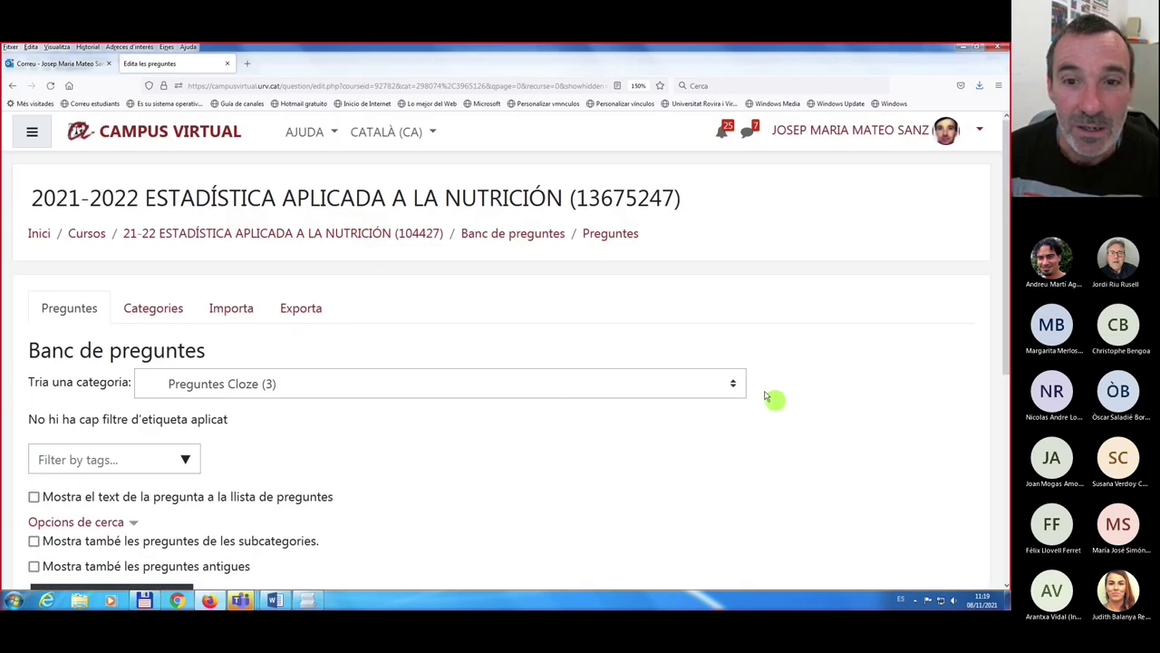
click(732, 387)
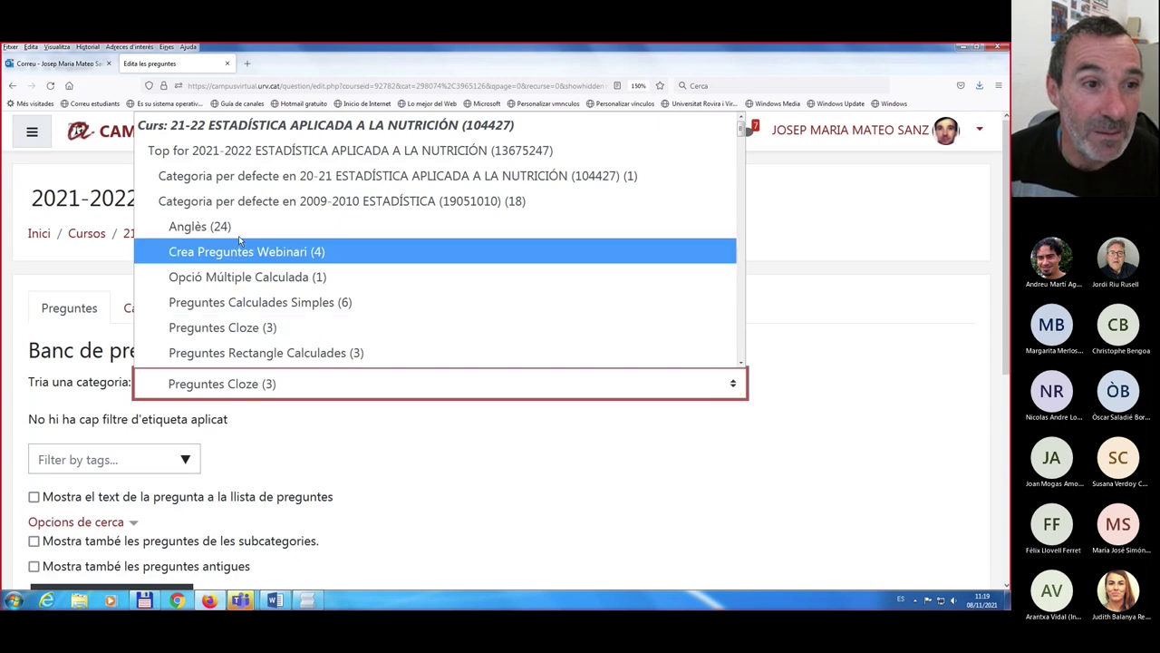
key(Escape)
key(Down)
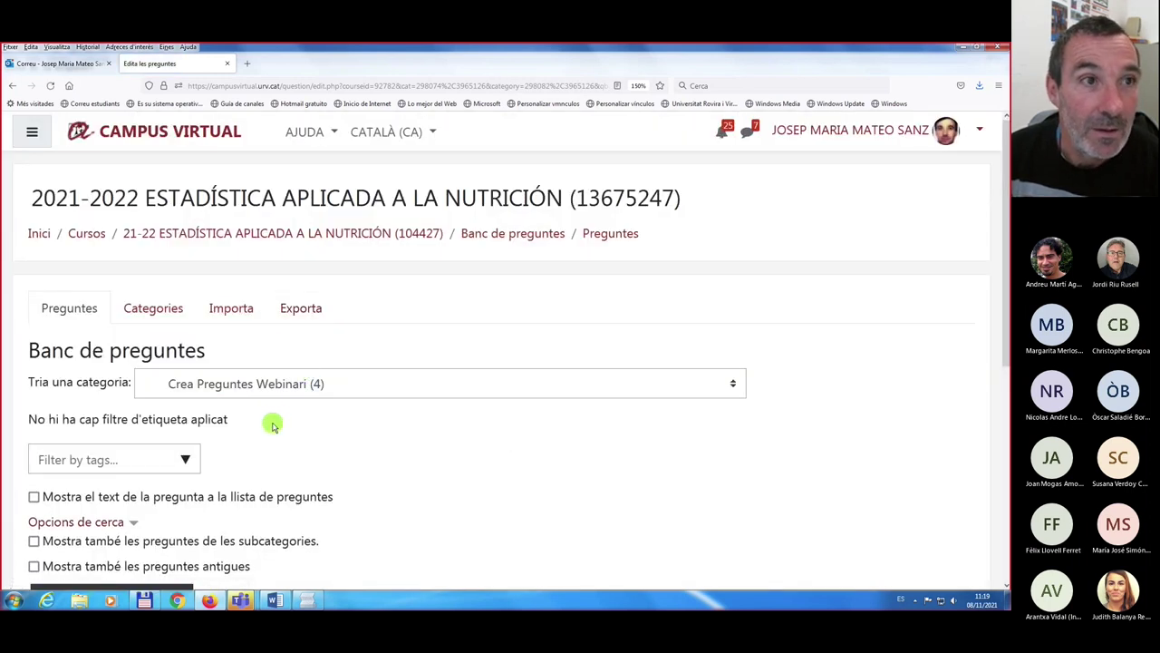
- Search Google for "preguntas calculadas moodle" in a new browser tab, keeping the question bank open
click(247, 62)
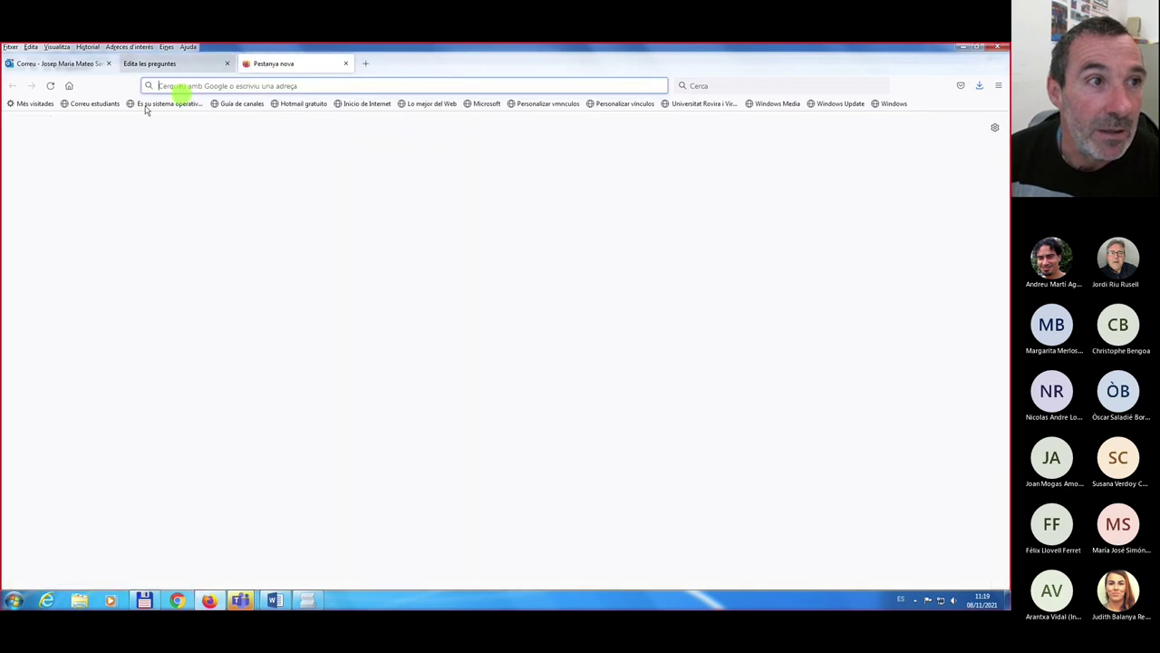
click(69, 85)
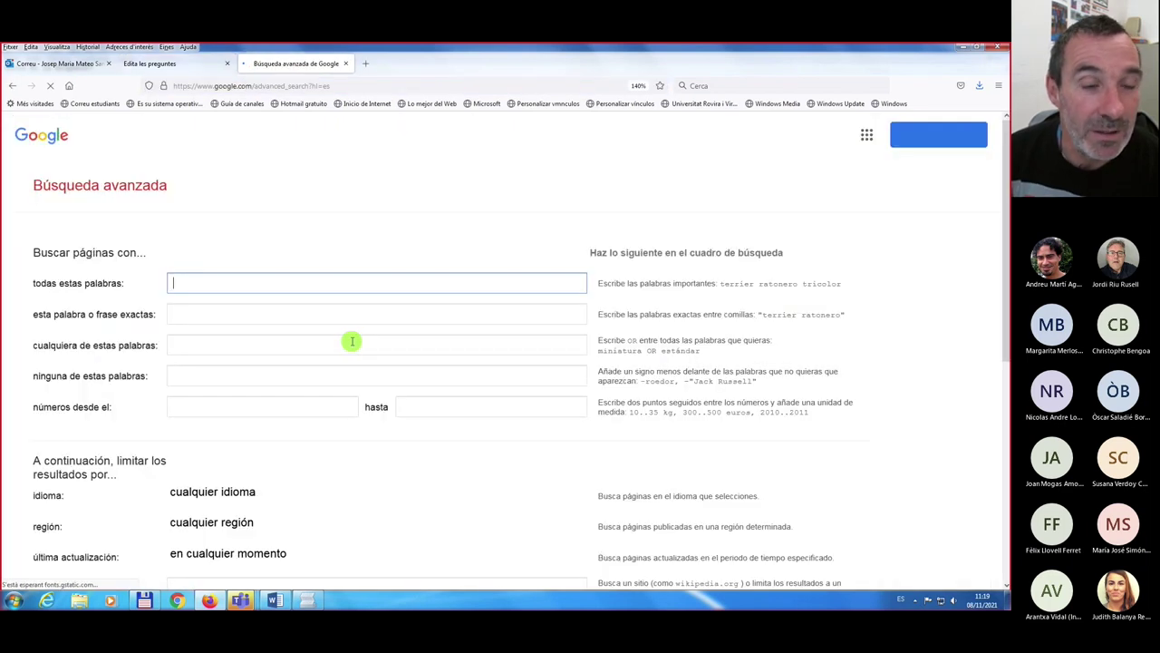
text(preguntas calcu)
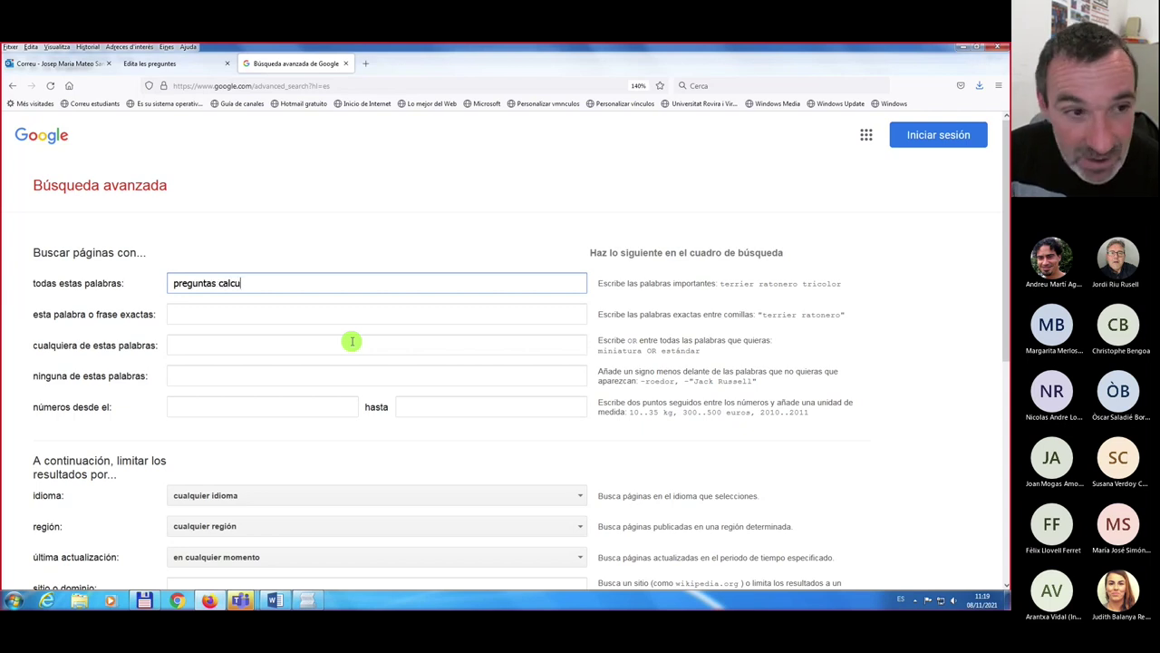
text(la)
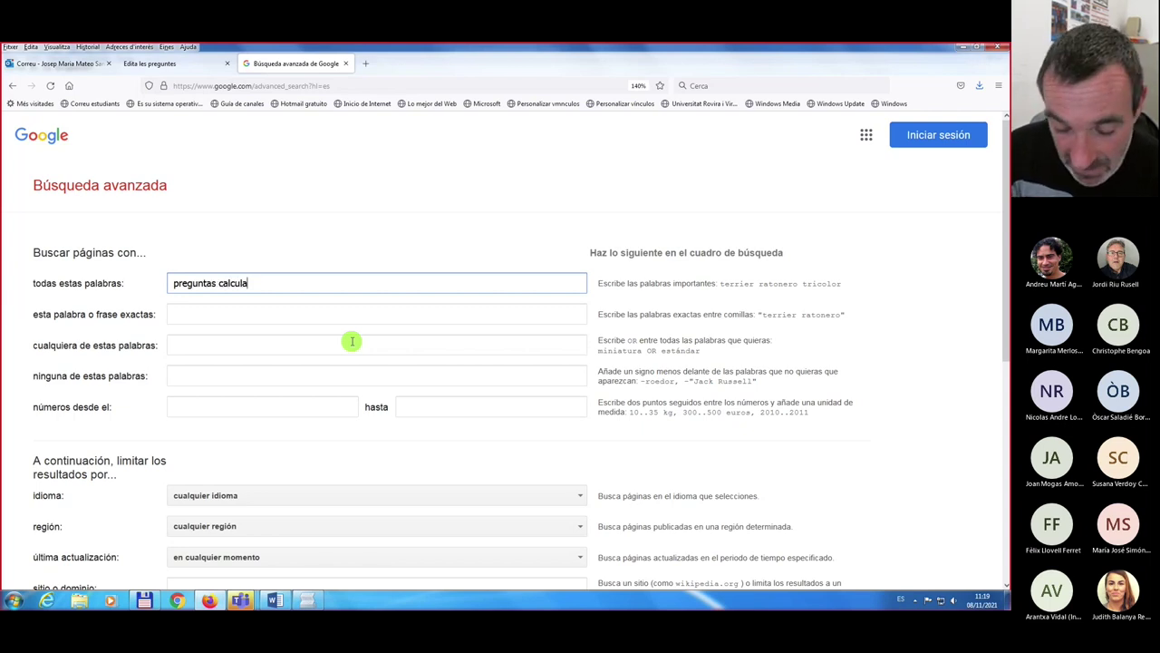
text(das mo)
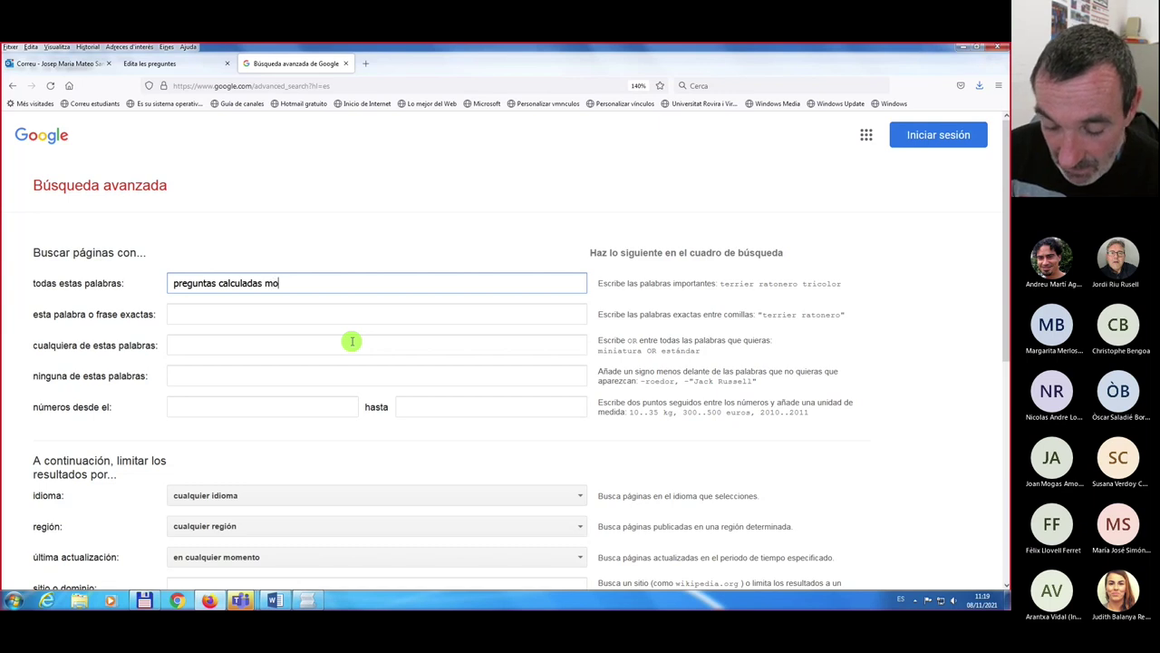
text(odle)
key(Return)
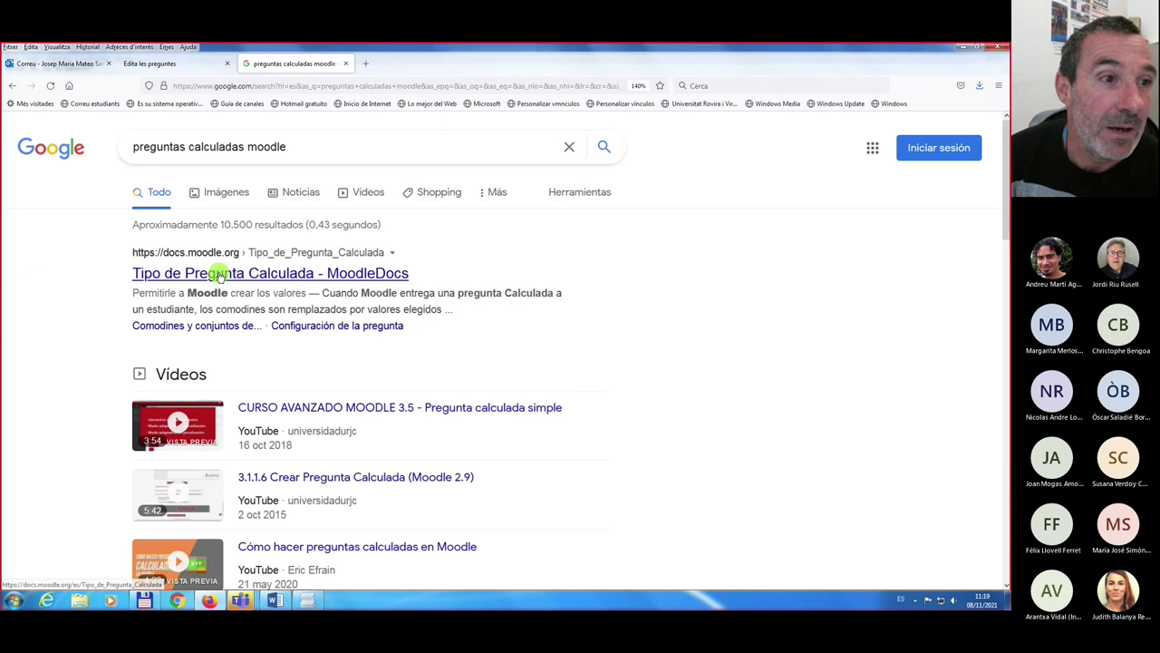
- Open the MoodleDocs result "Tipo de Pregunta Calculada" and examine the table of functions under "Funciones disponibles"
click(218, 274)
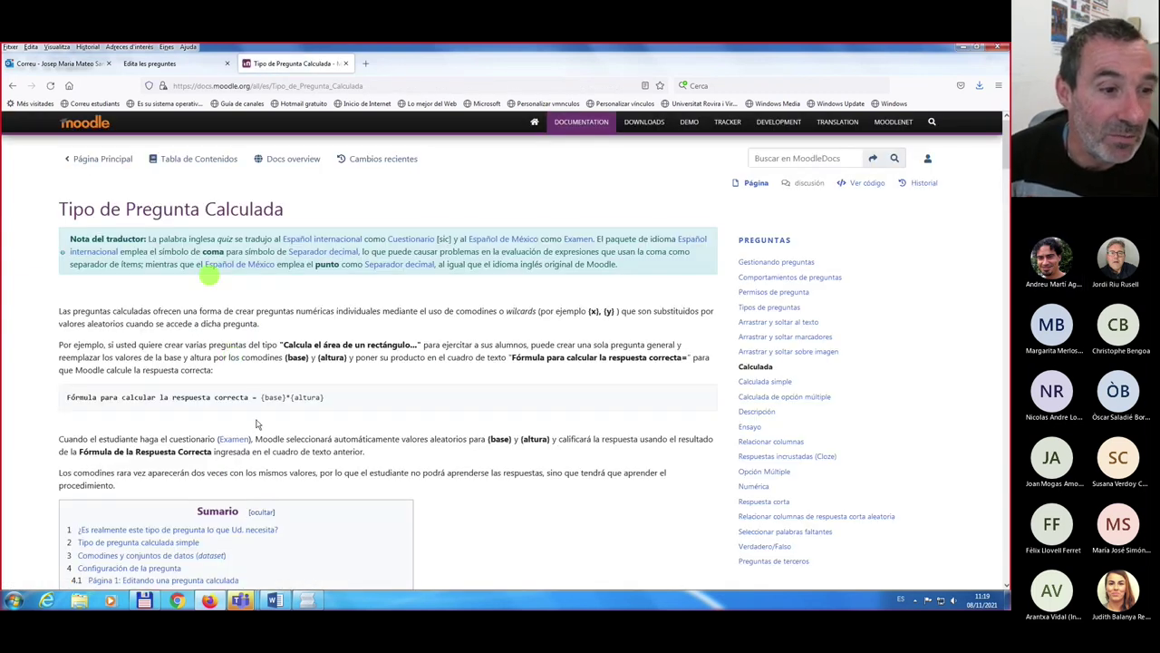
scroll(255, 423, down, 3)
scroll(258, 423, down, 10)
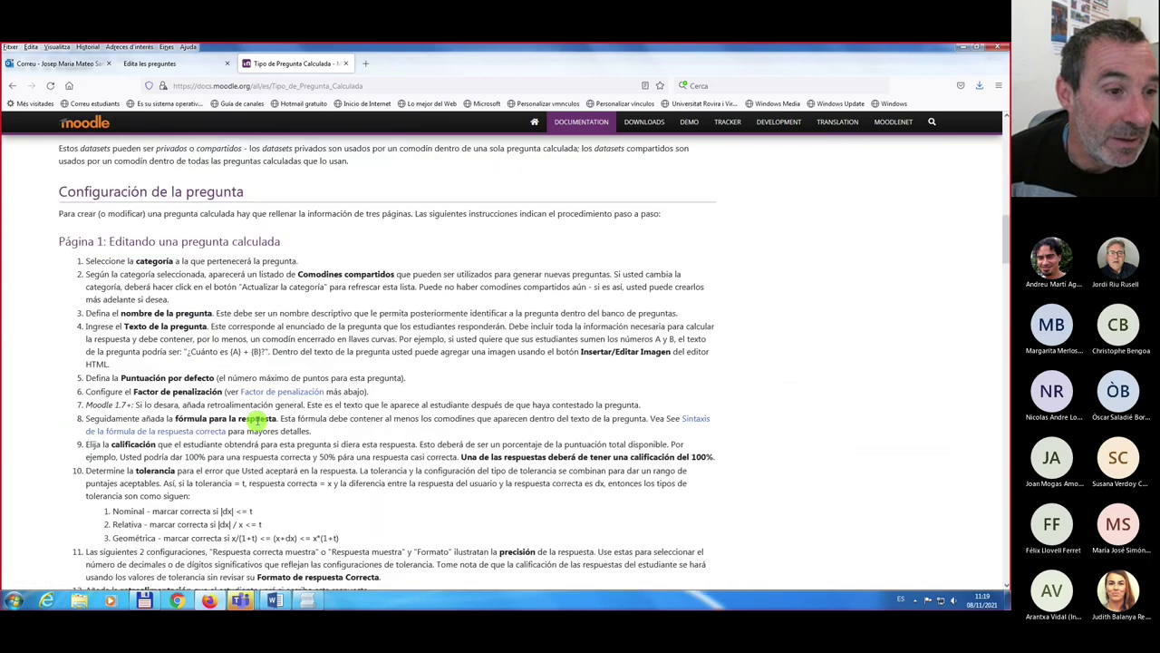
scroll(258, 421, down, 20)
scroll(257, 421, down, 20)
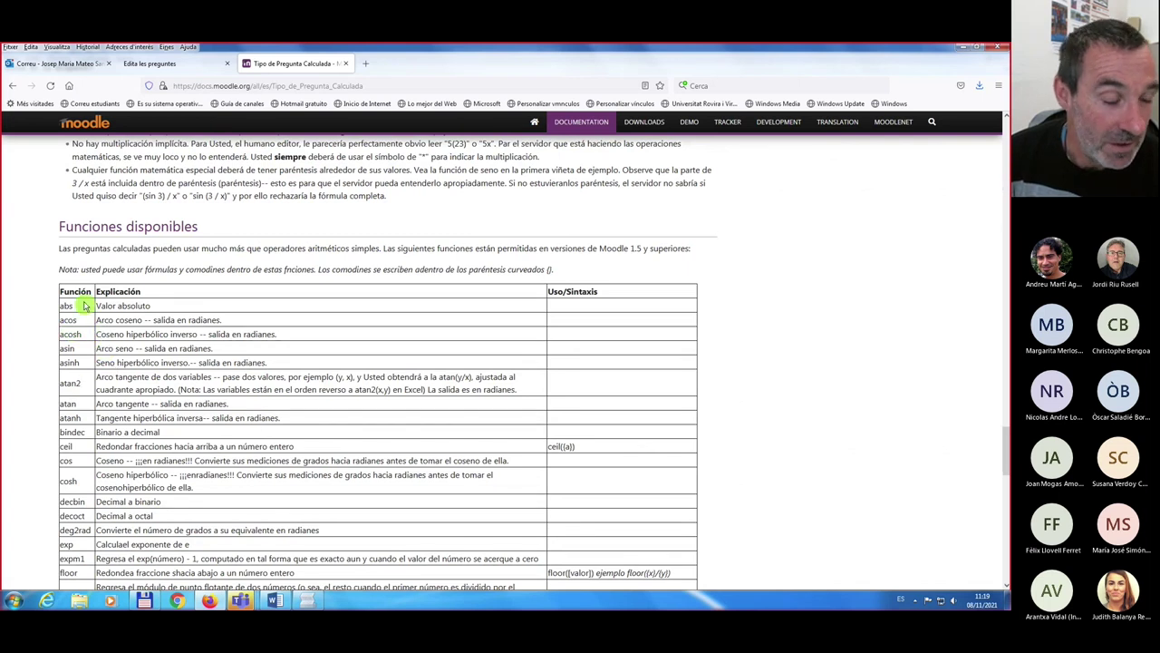
scroll(95, 358, down, 2)
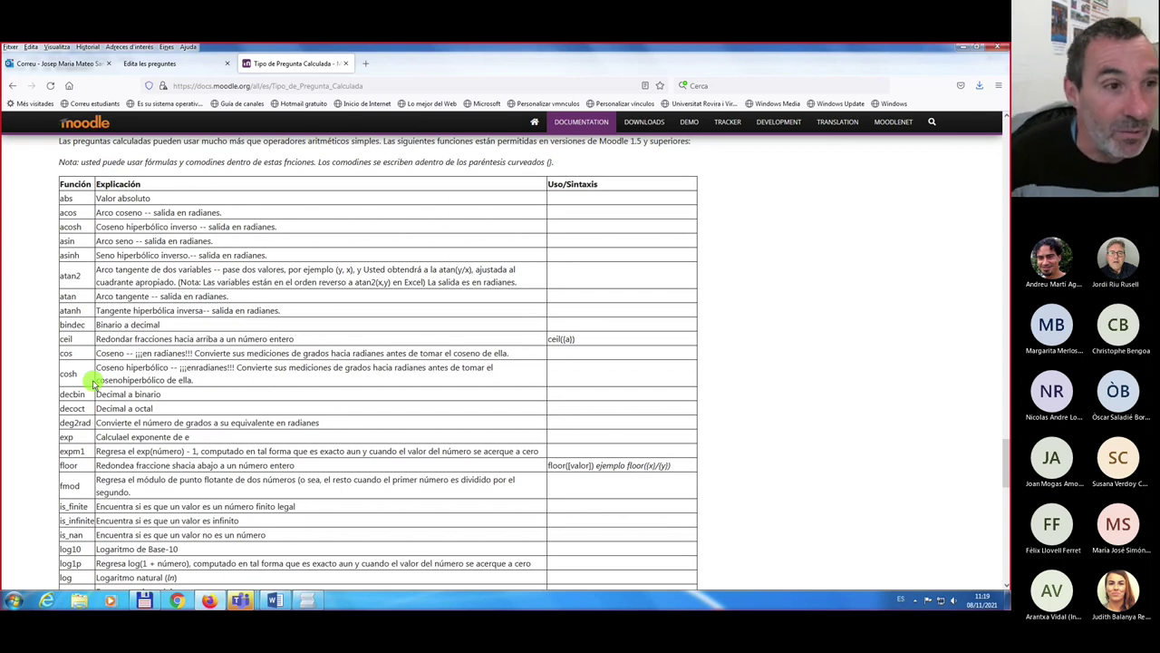
scroll(130, 374, down, 1)
scroll(130, 375, down, 3)
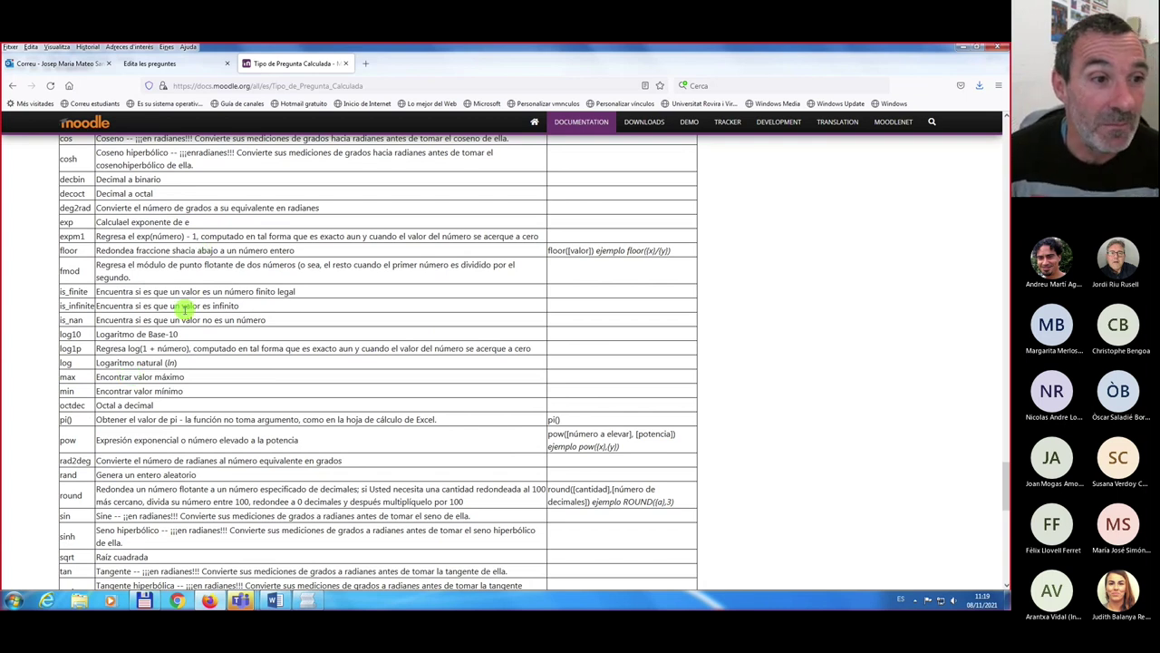
scroll(168, 390, down, 2)
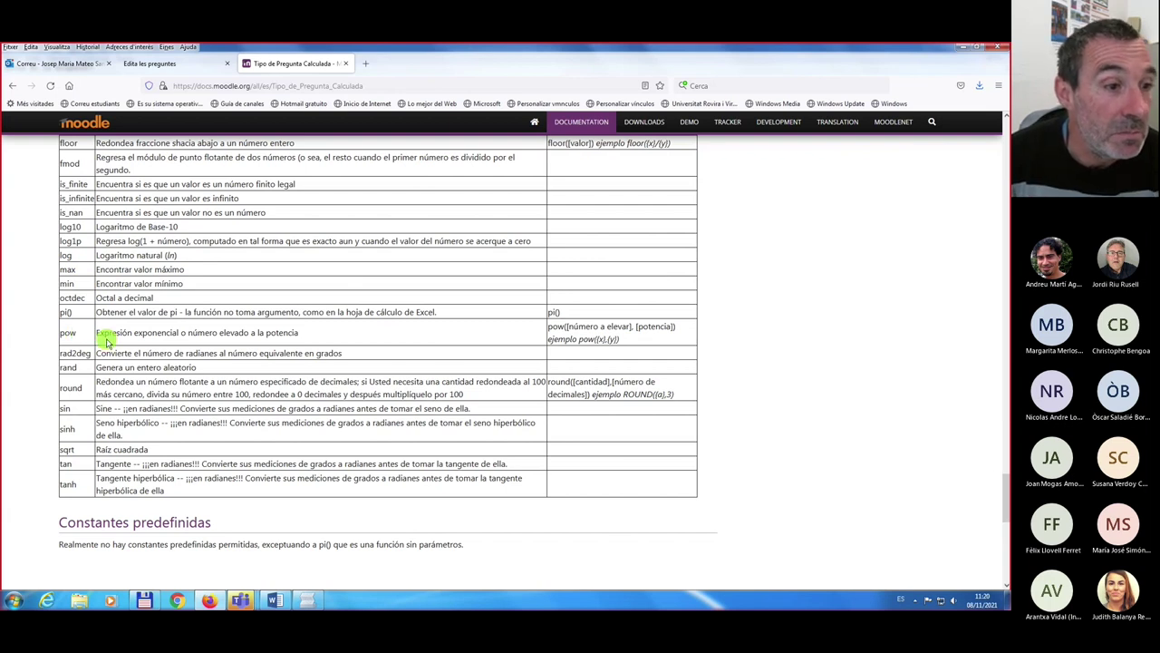
scroll(174, 330, up, 3)
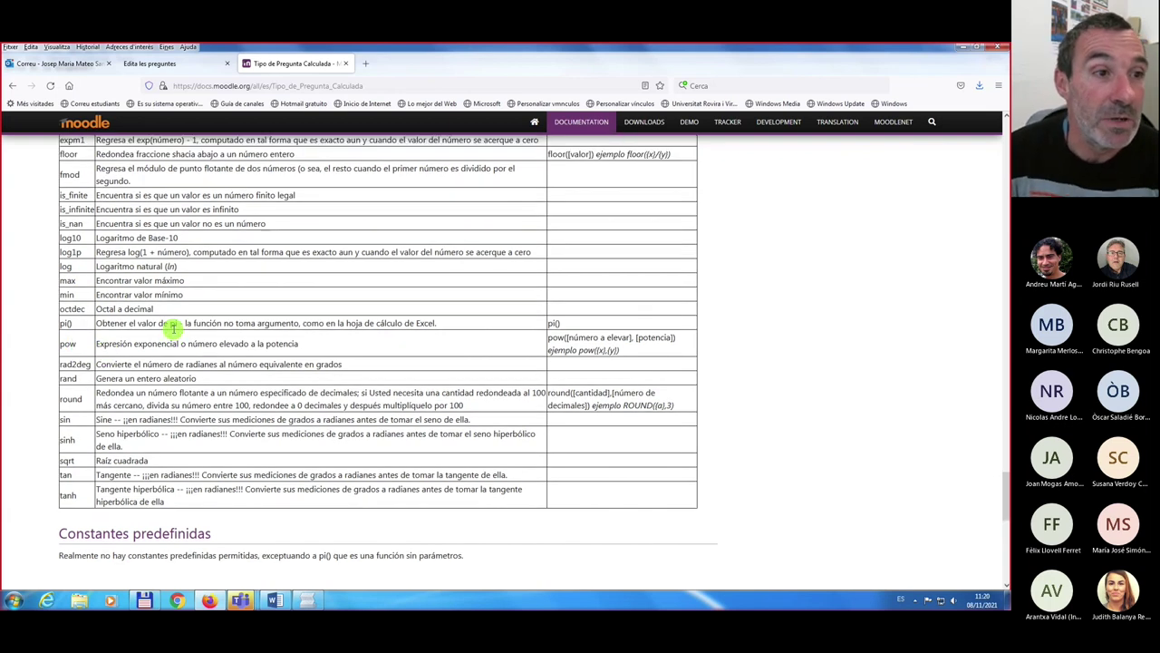
scroll(174, 331, up, 4)
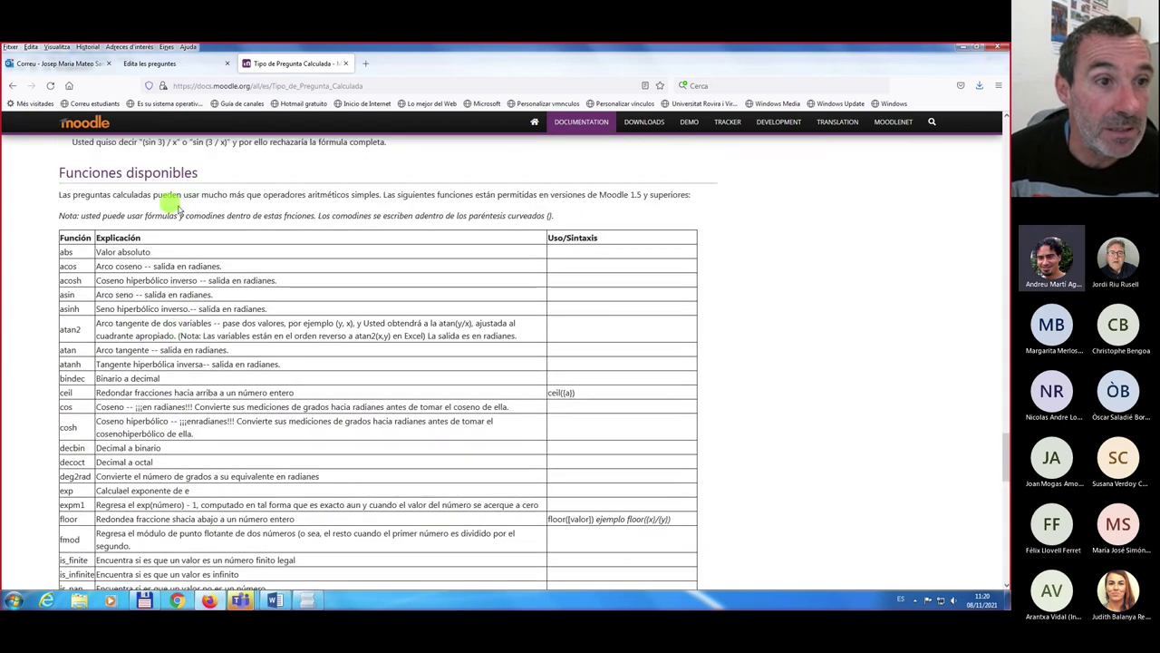
click(325, 196)
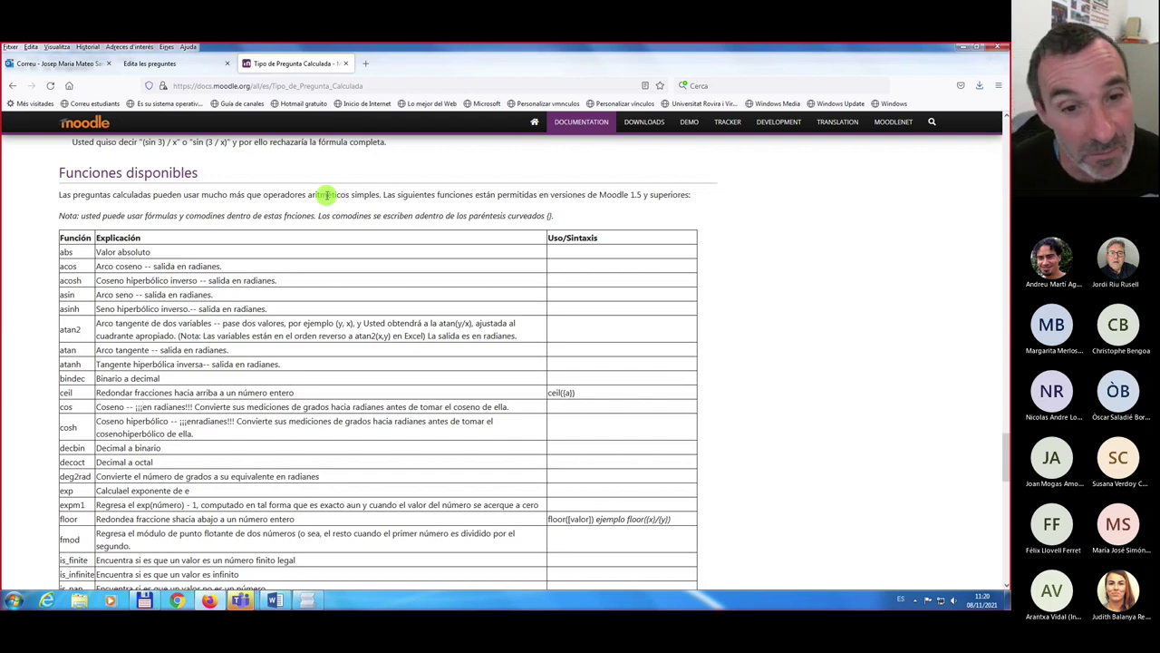